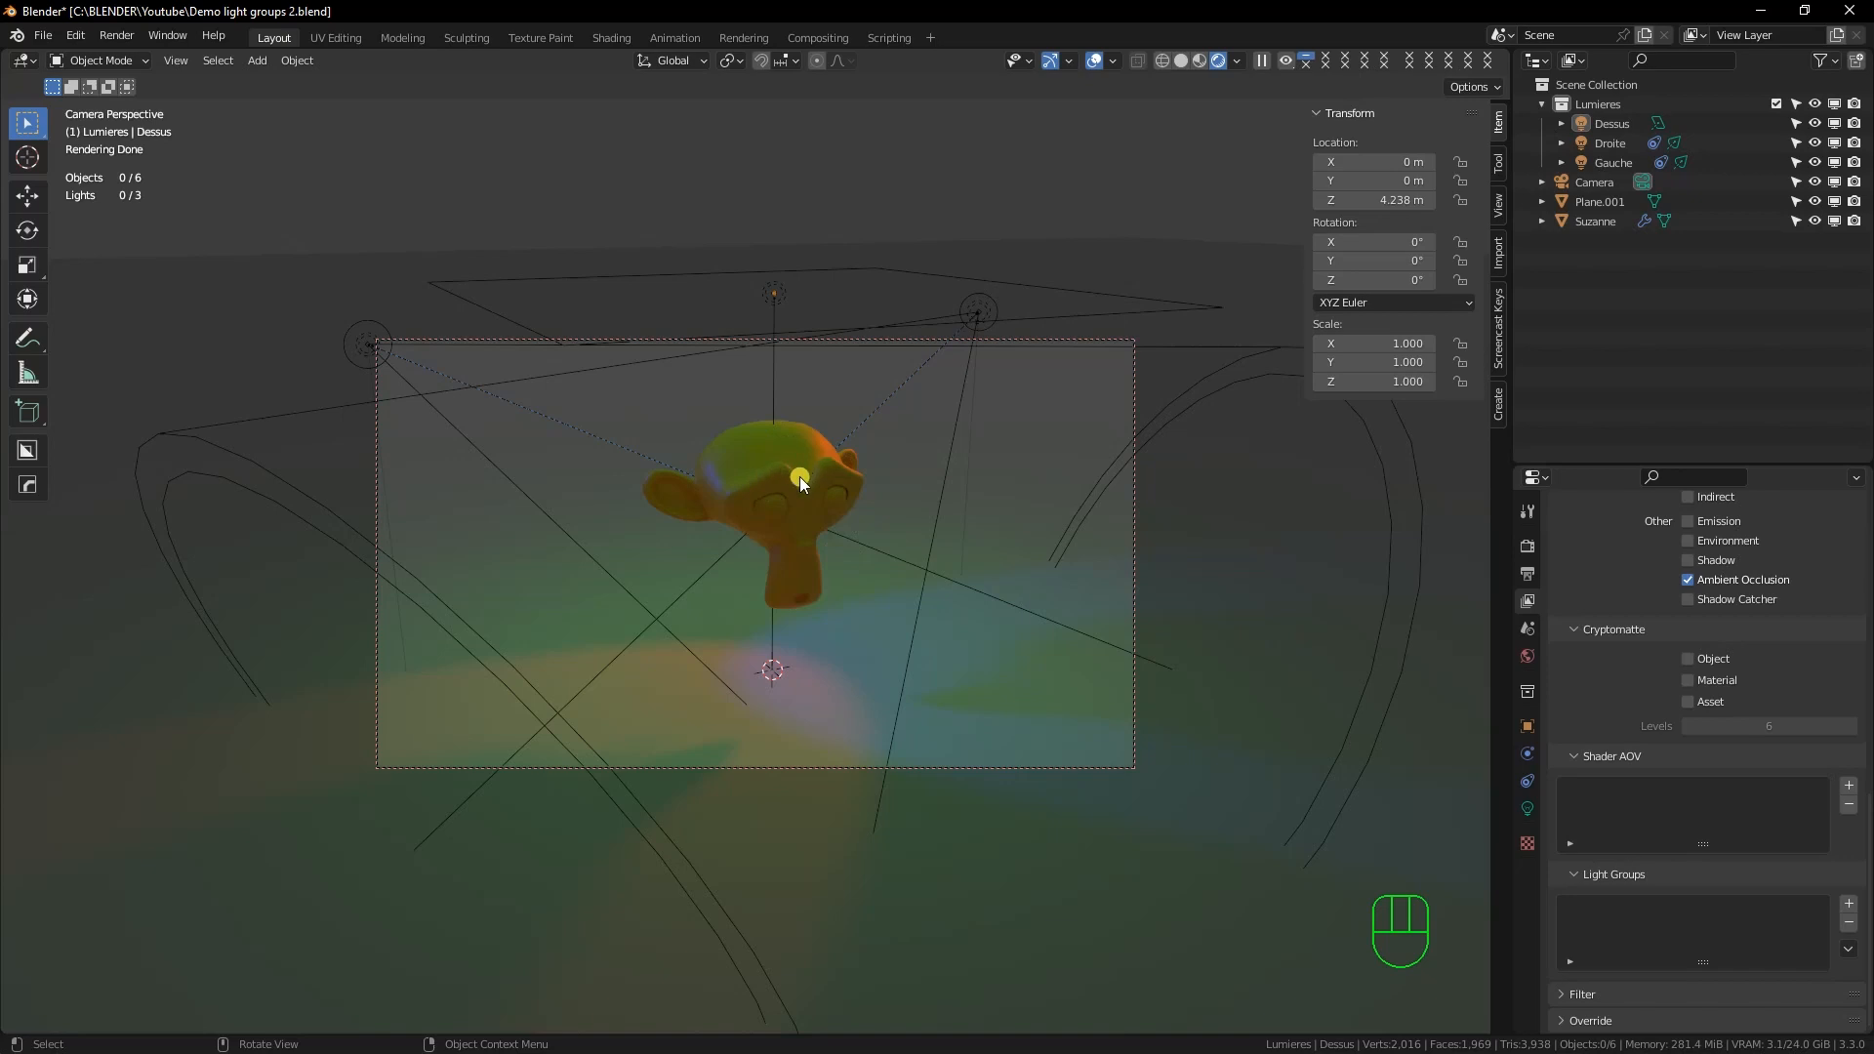
Inspect the placement of Suzanne and the Dessus, Gauche and Droite lights in the camera and top views
{"action": "left_click", "coordinate": [799, 480]}
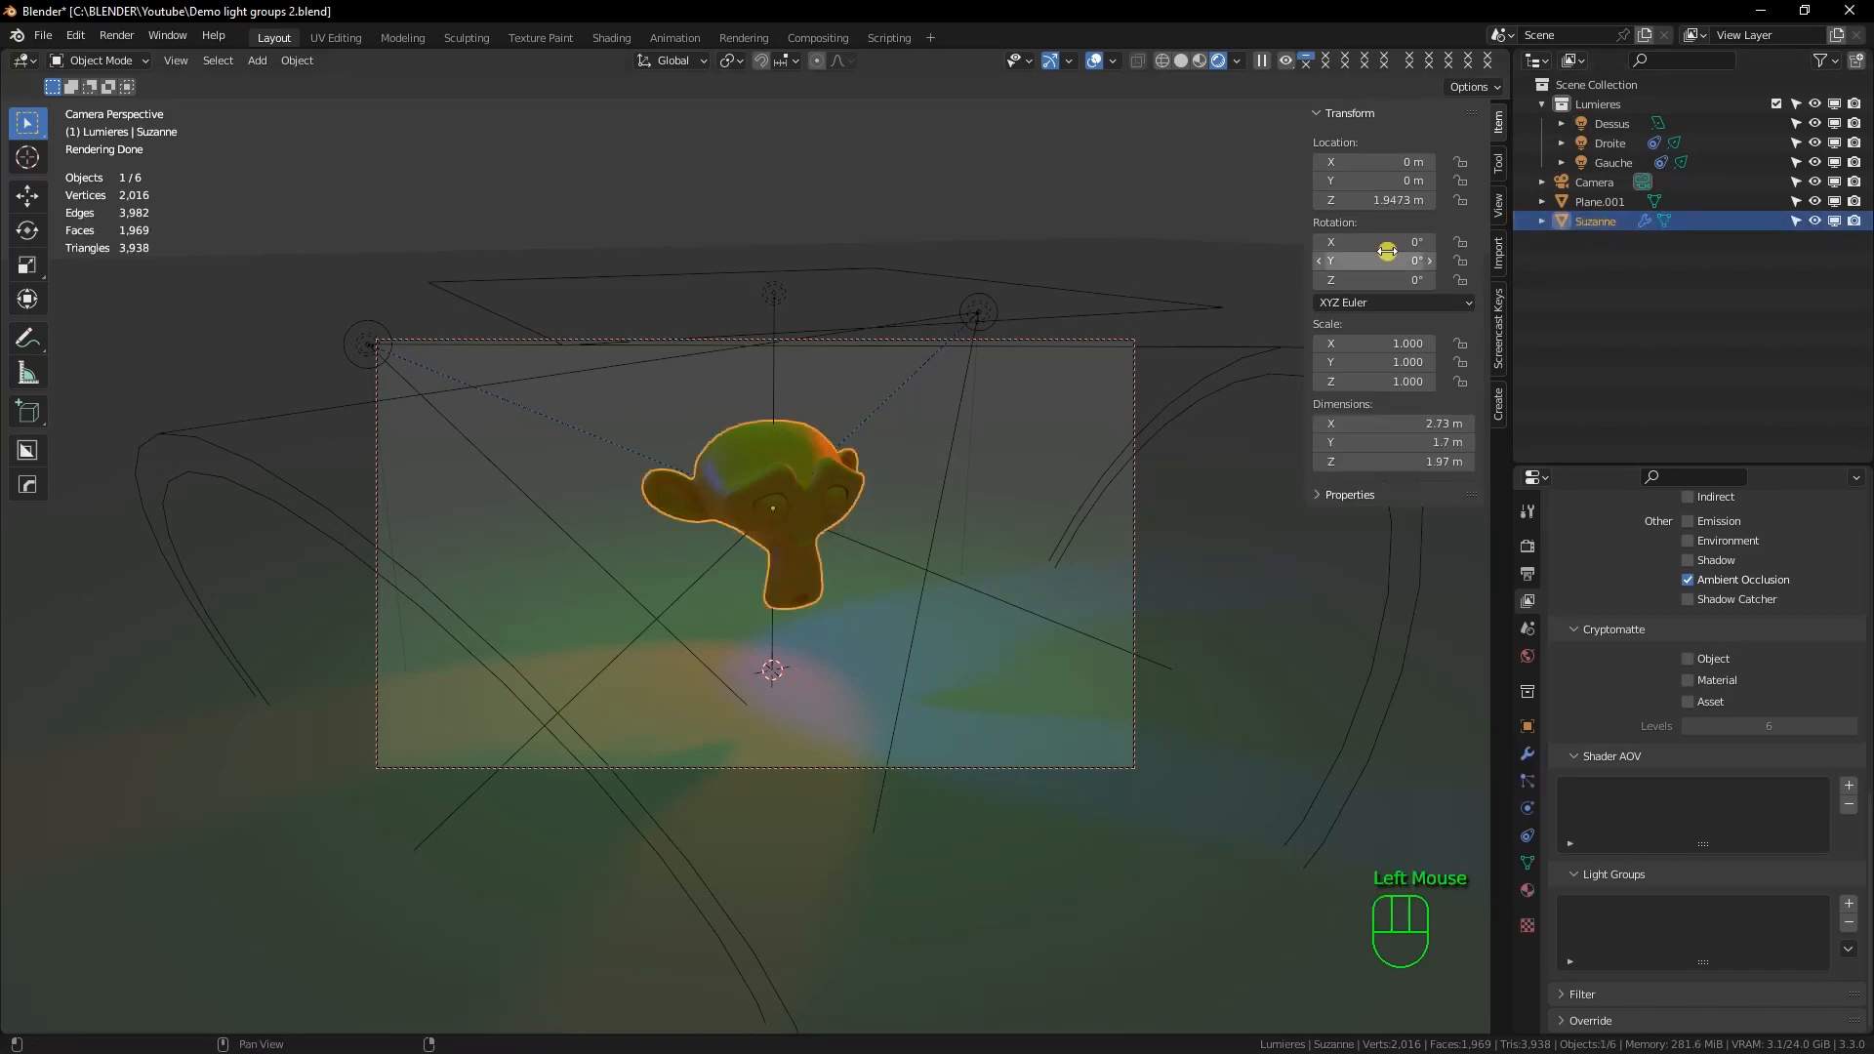
{"action": "left_click", "coordinate": [775, 299]}
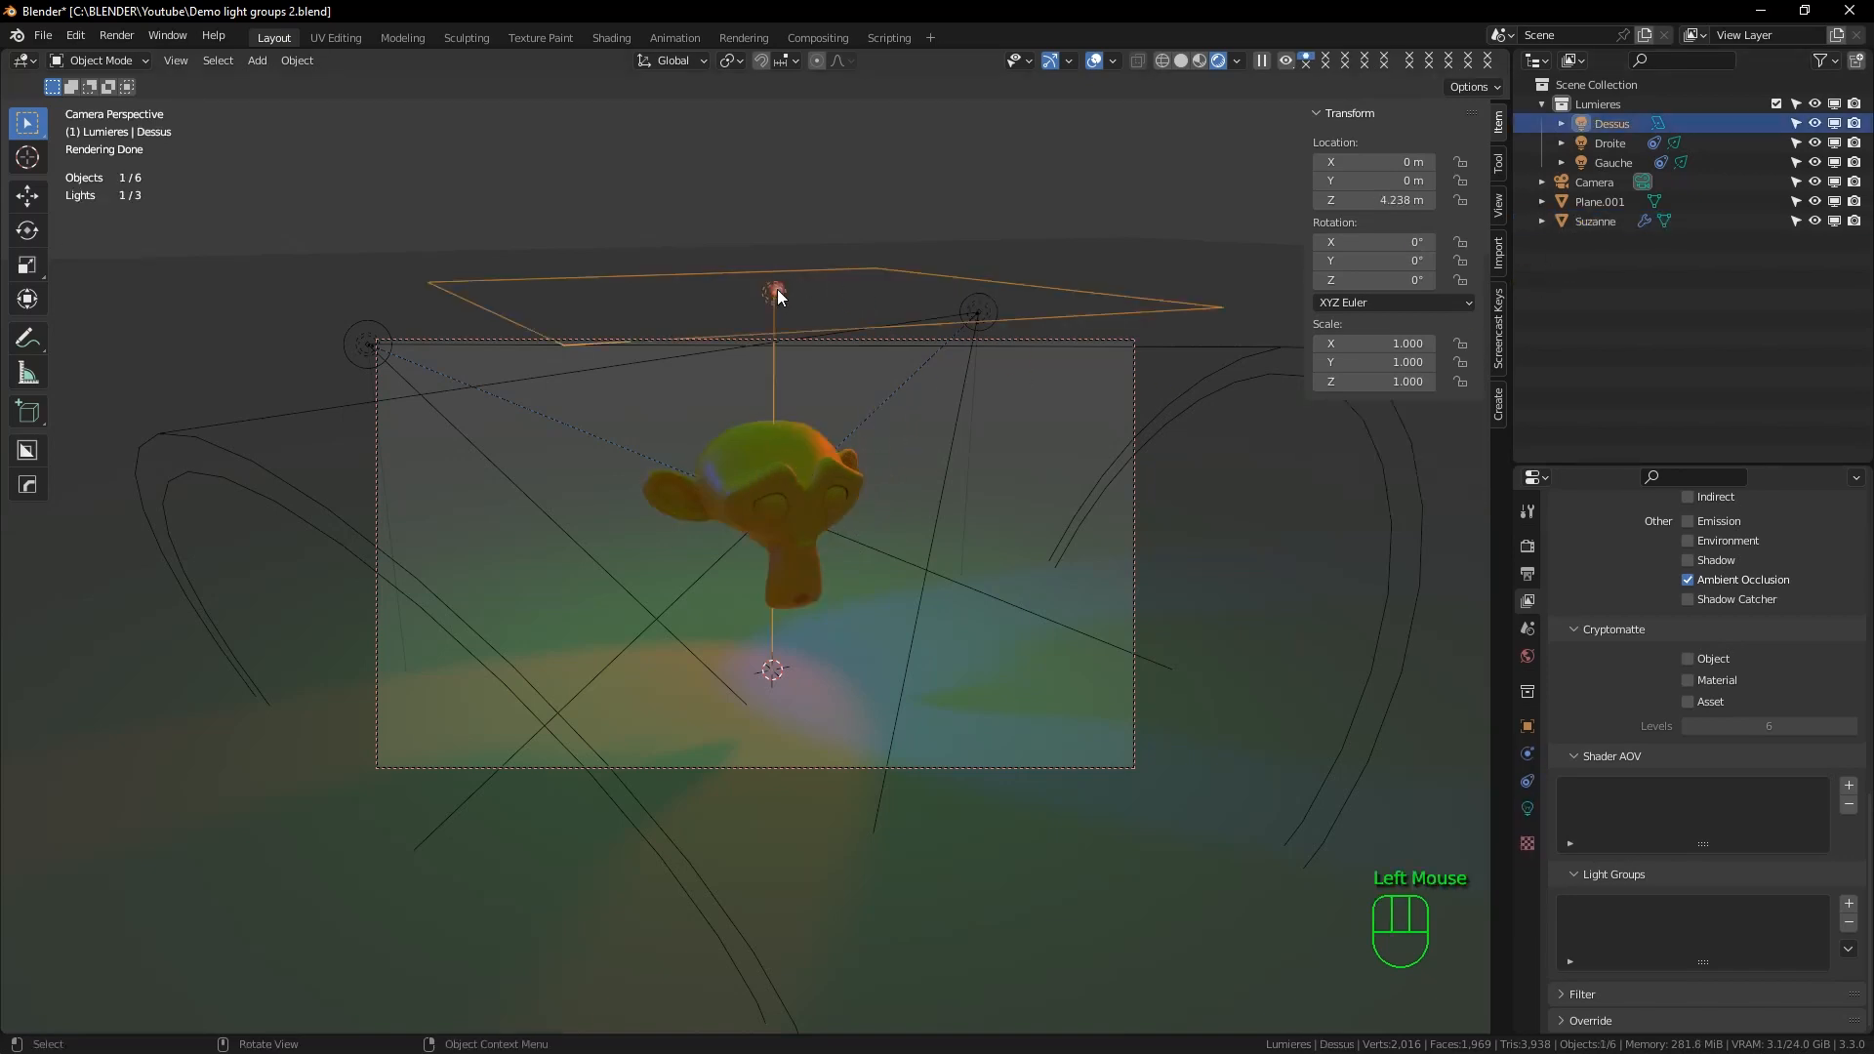
{"action": "left_click", "coordinate": [364, 343]}
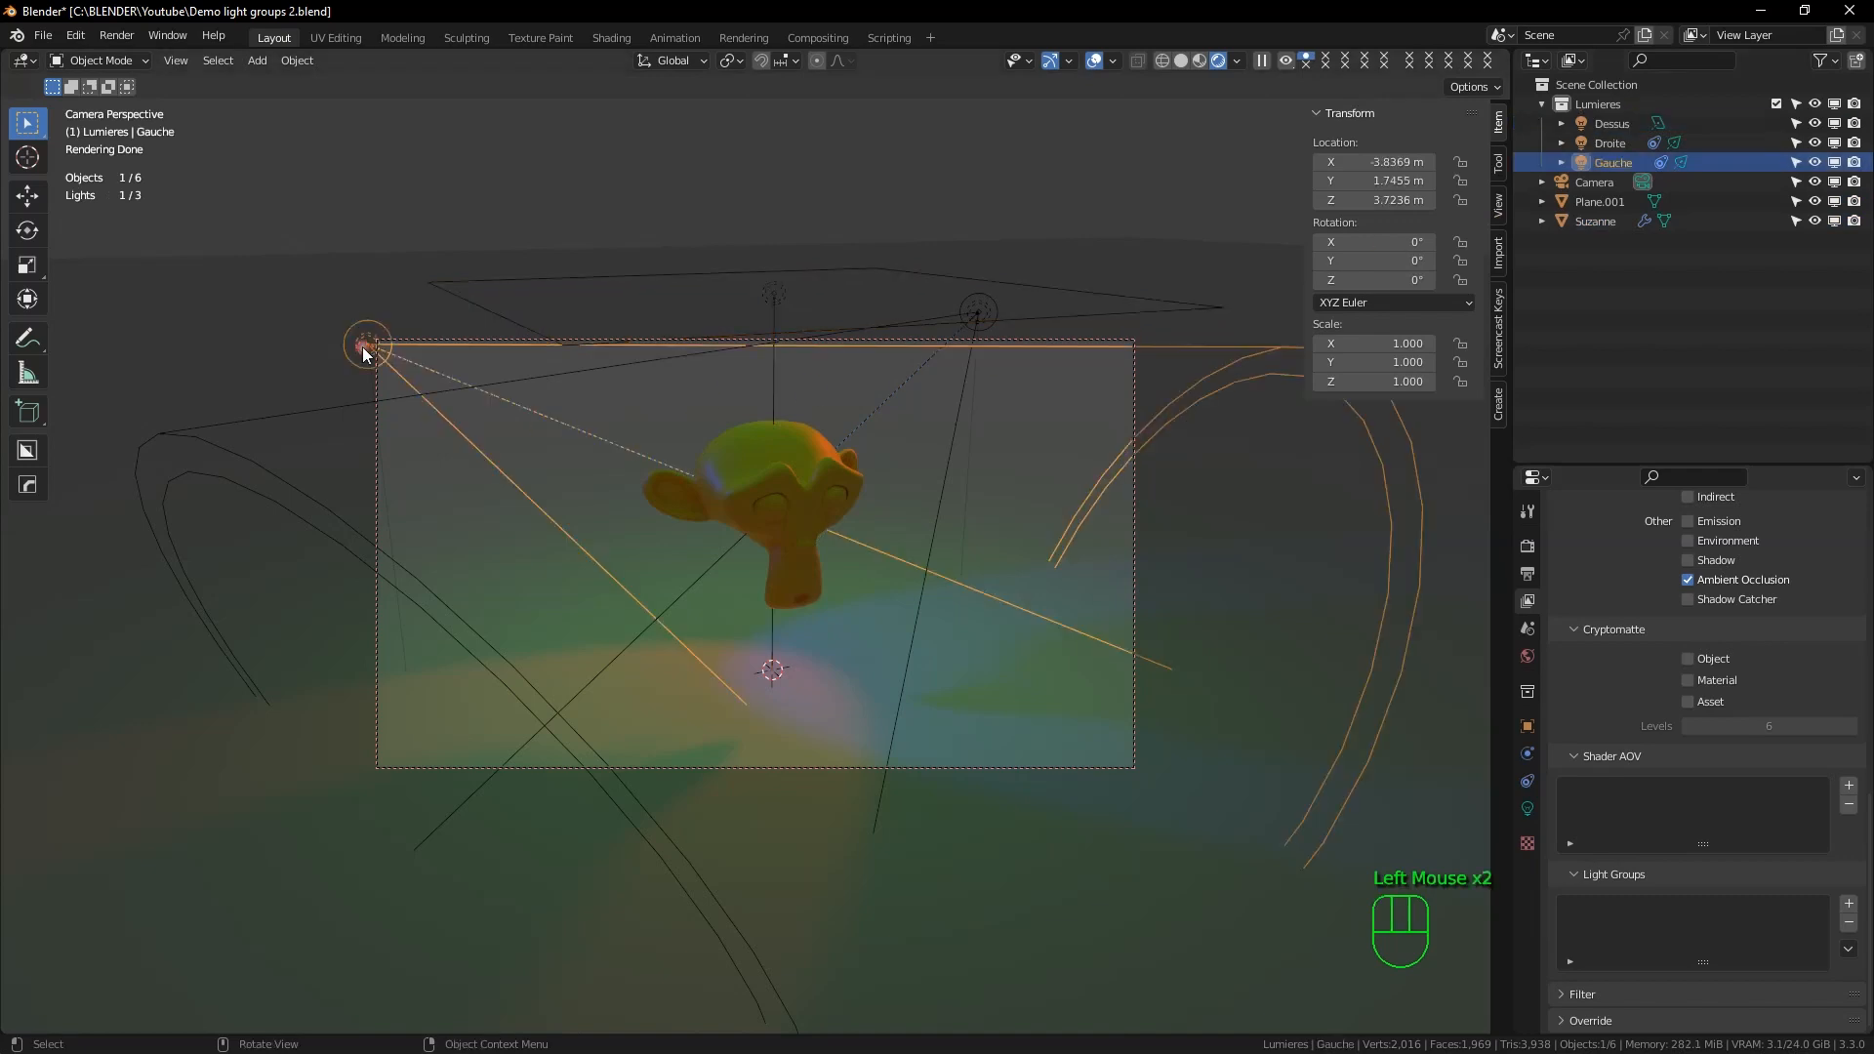
{"action": "left_click", "coordinate": [1612, 144]}
{"action": "key", "text": "KP_7"}
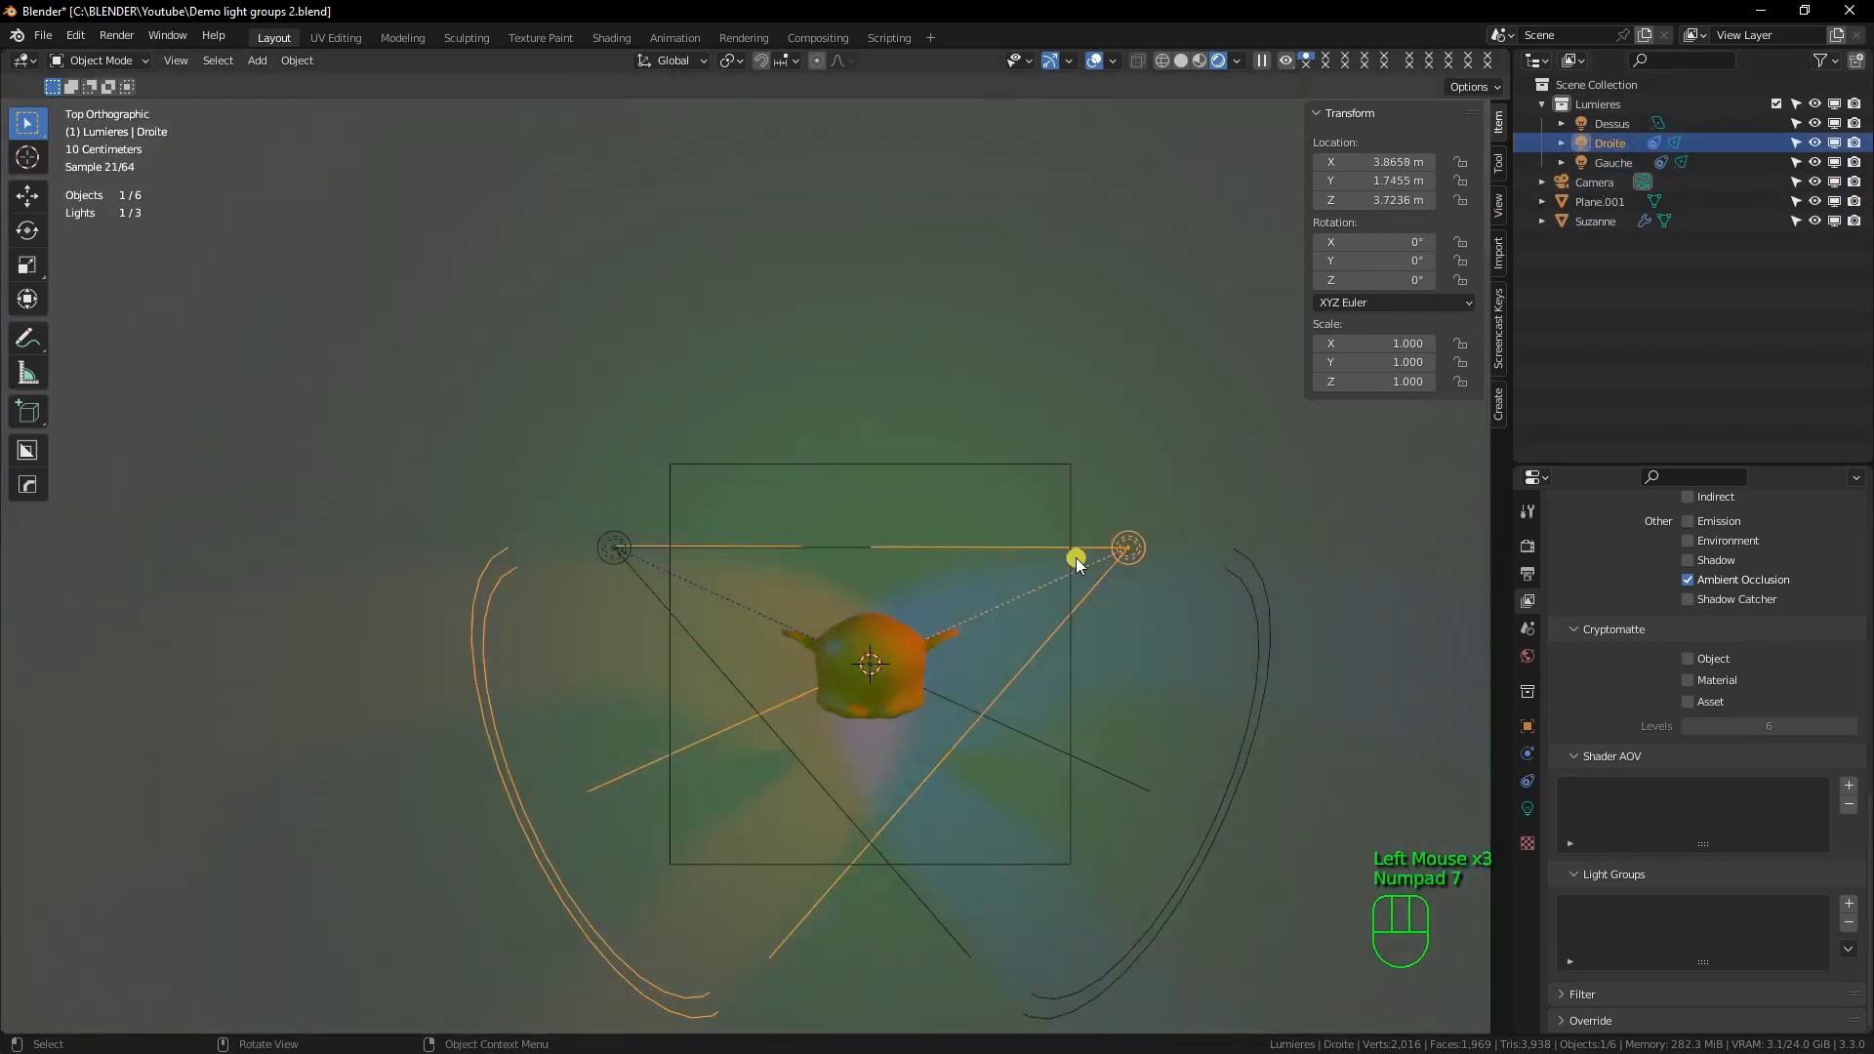
{"action": "left_click", "coordinate": [613, 547]}
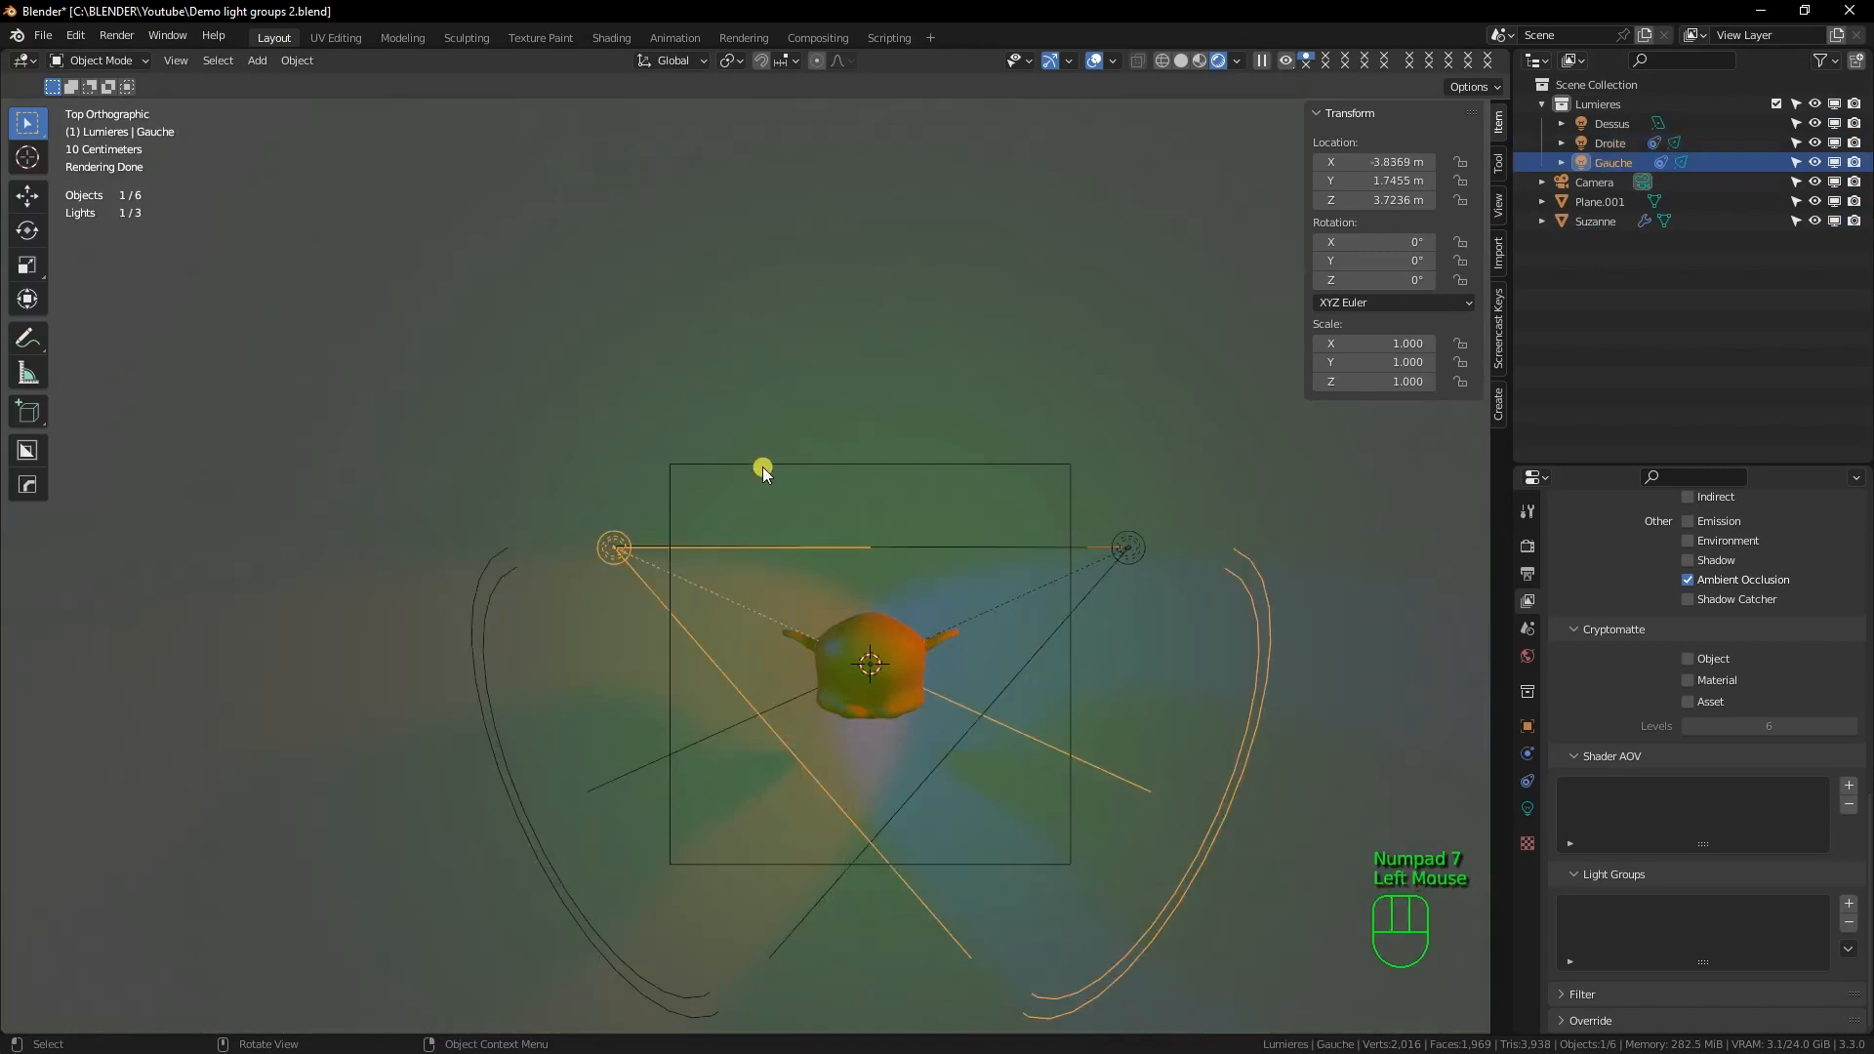
{"action": "left_click", "coordinate": [763, 467]}
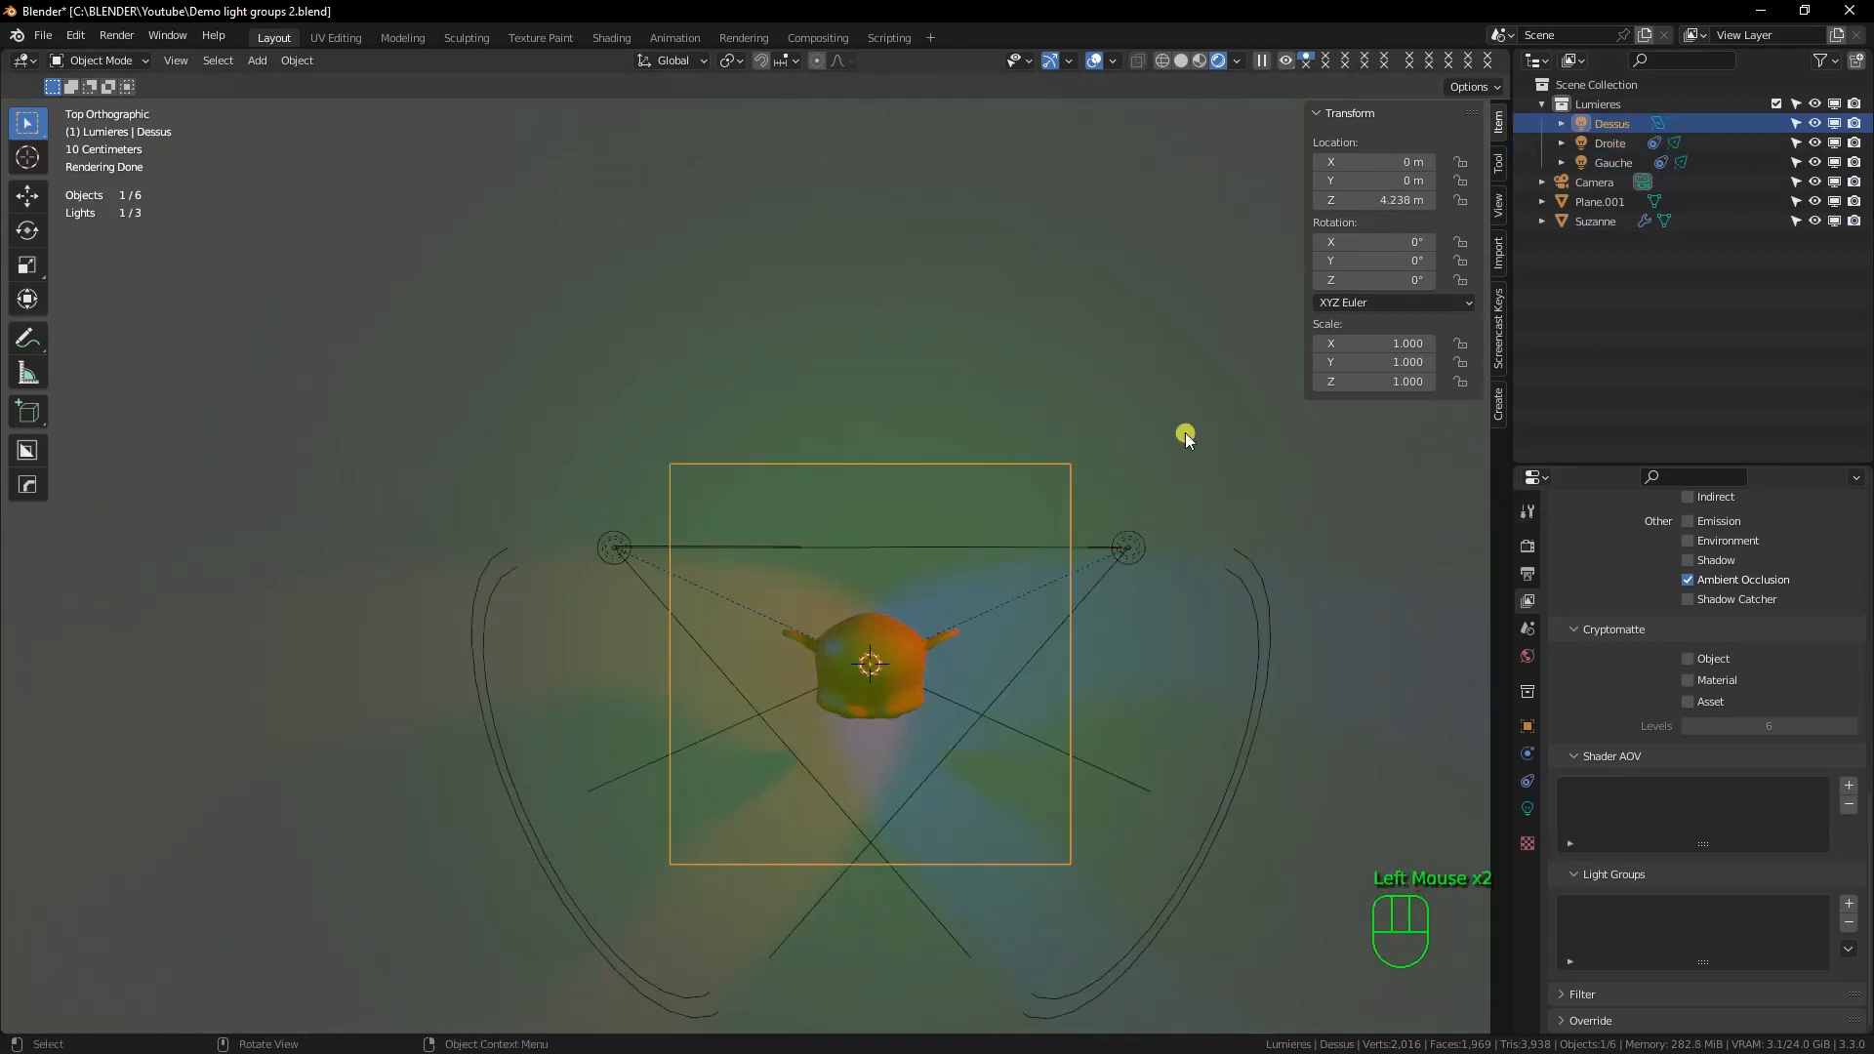
{"action": "key", "text": "KP_0"}
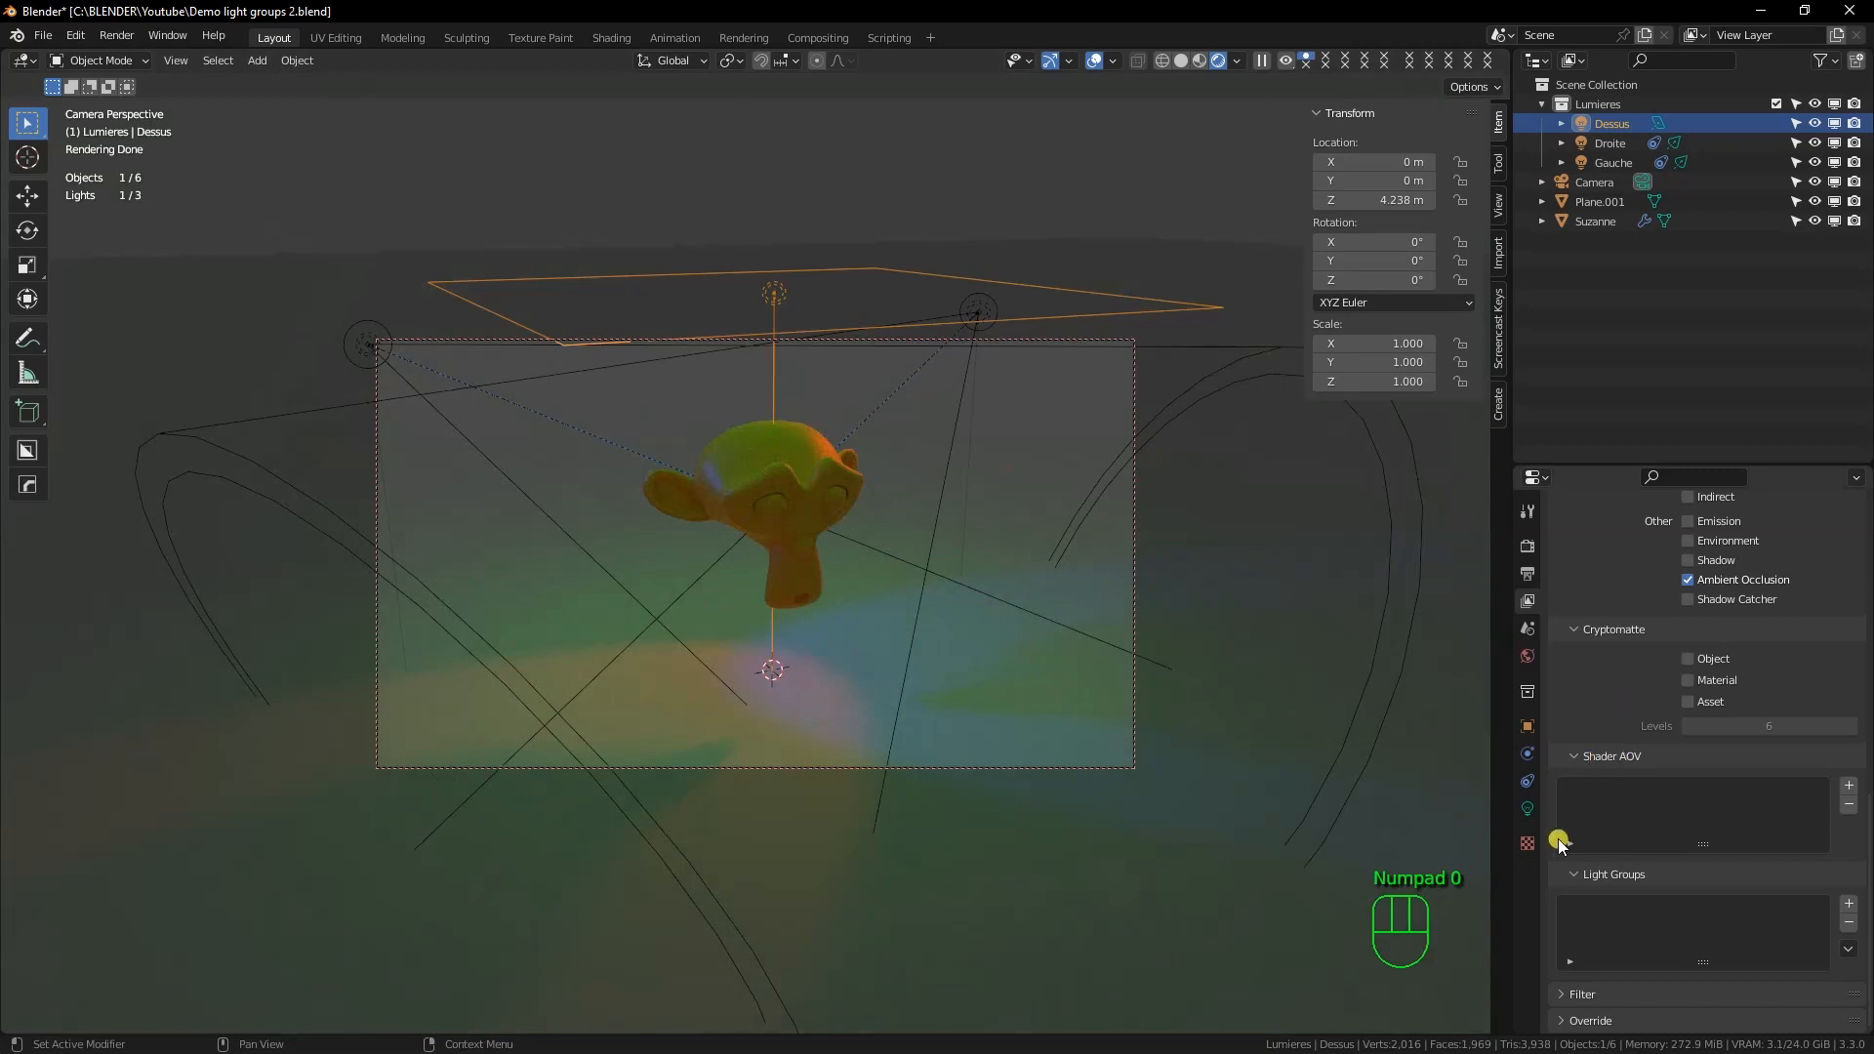
Compare the type, colour and power settings of the Dessus, Droite and Gauche lights
{"action": "left_click", "coordinate": [1527, 808]}
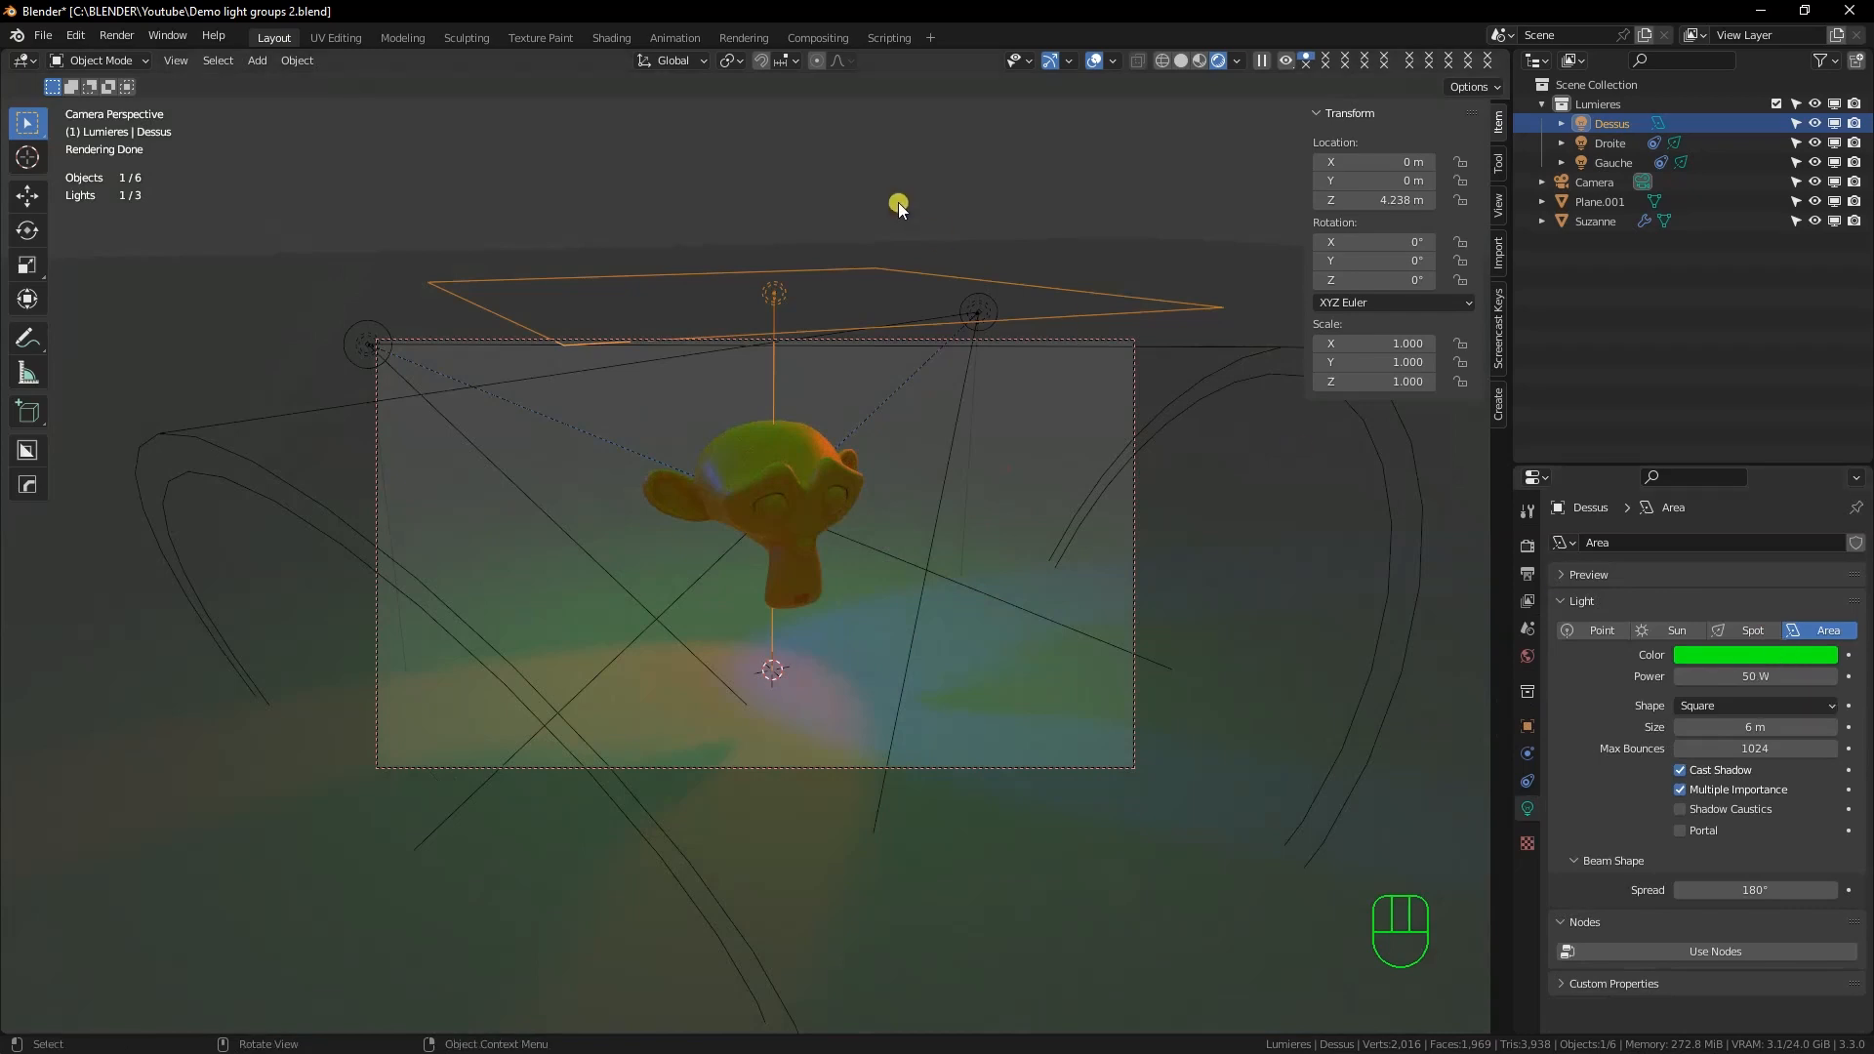
{"action": "left_click", "coordinate": [987, 310]}
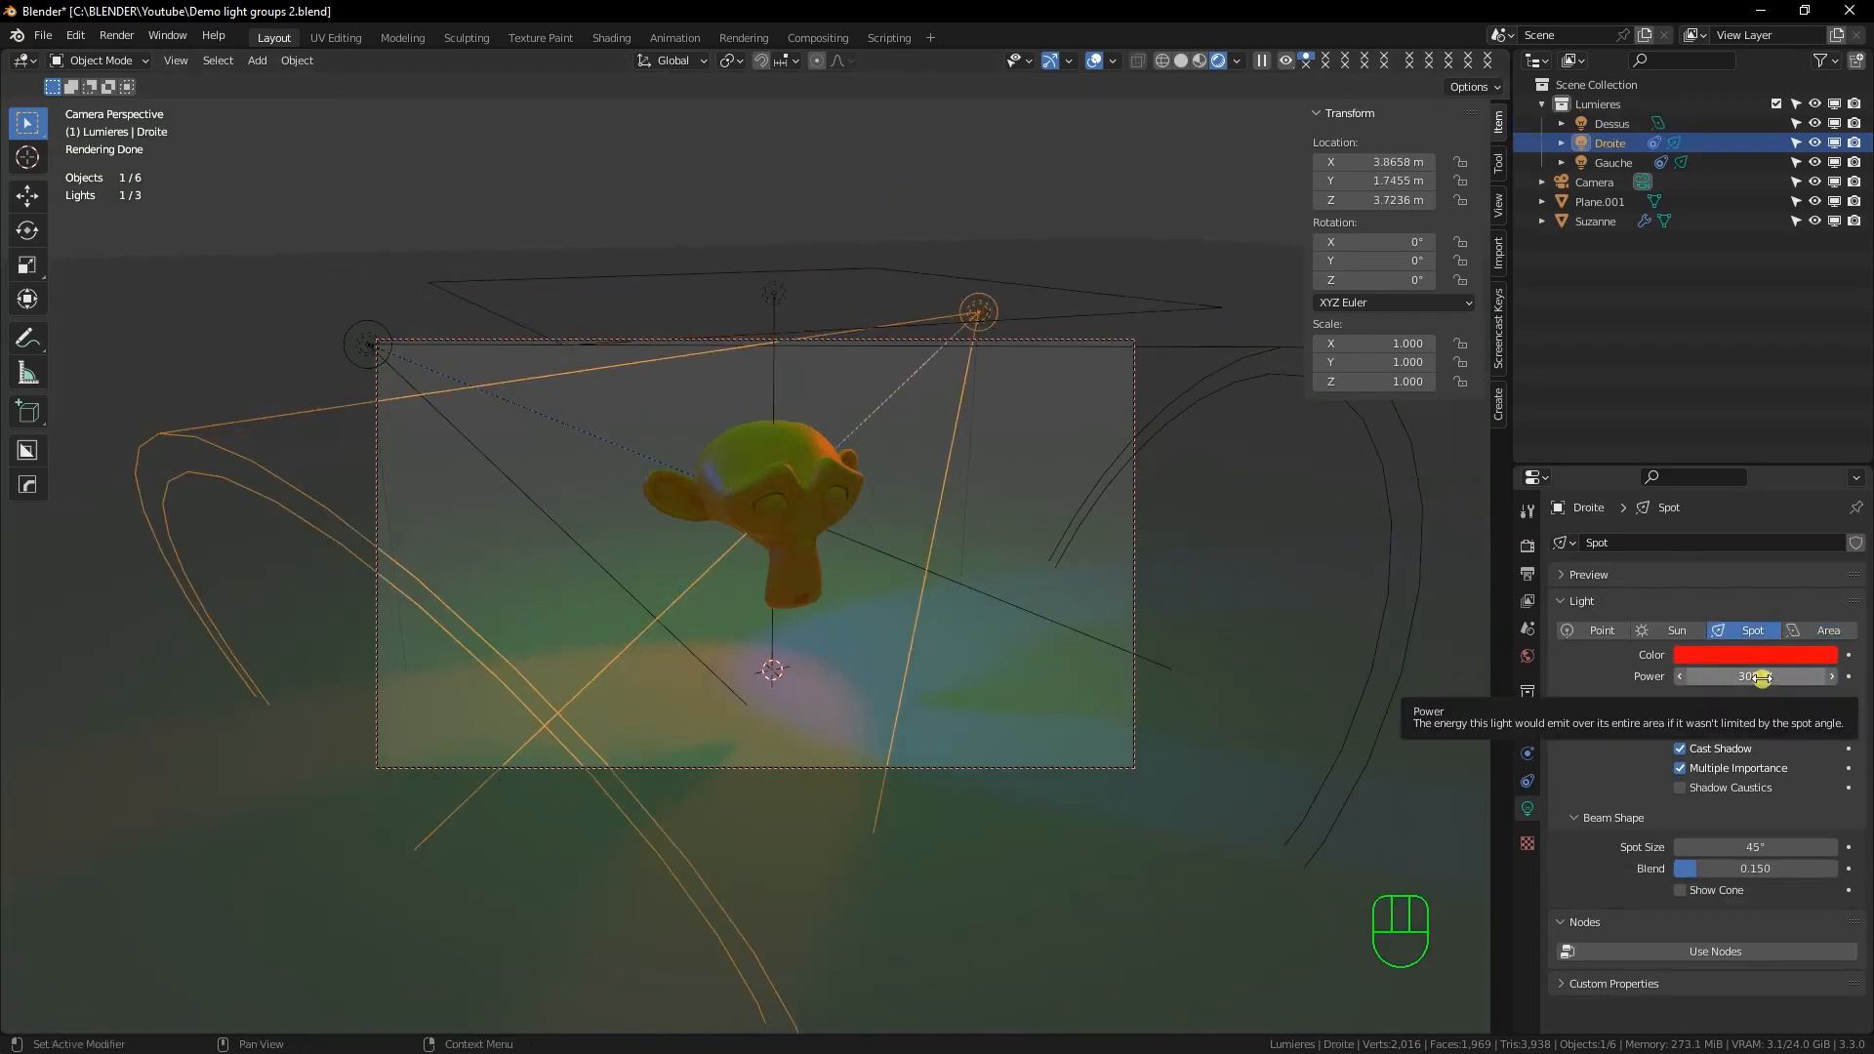
{"action": "left_click", "coordinate": [367, 343]}
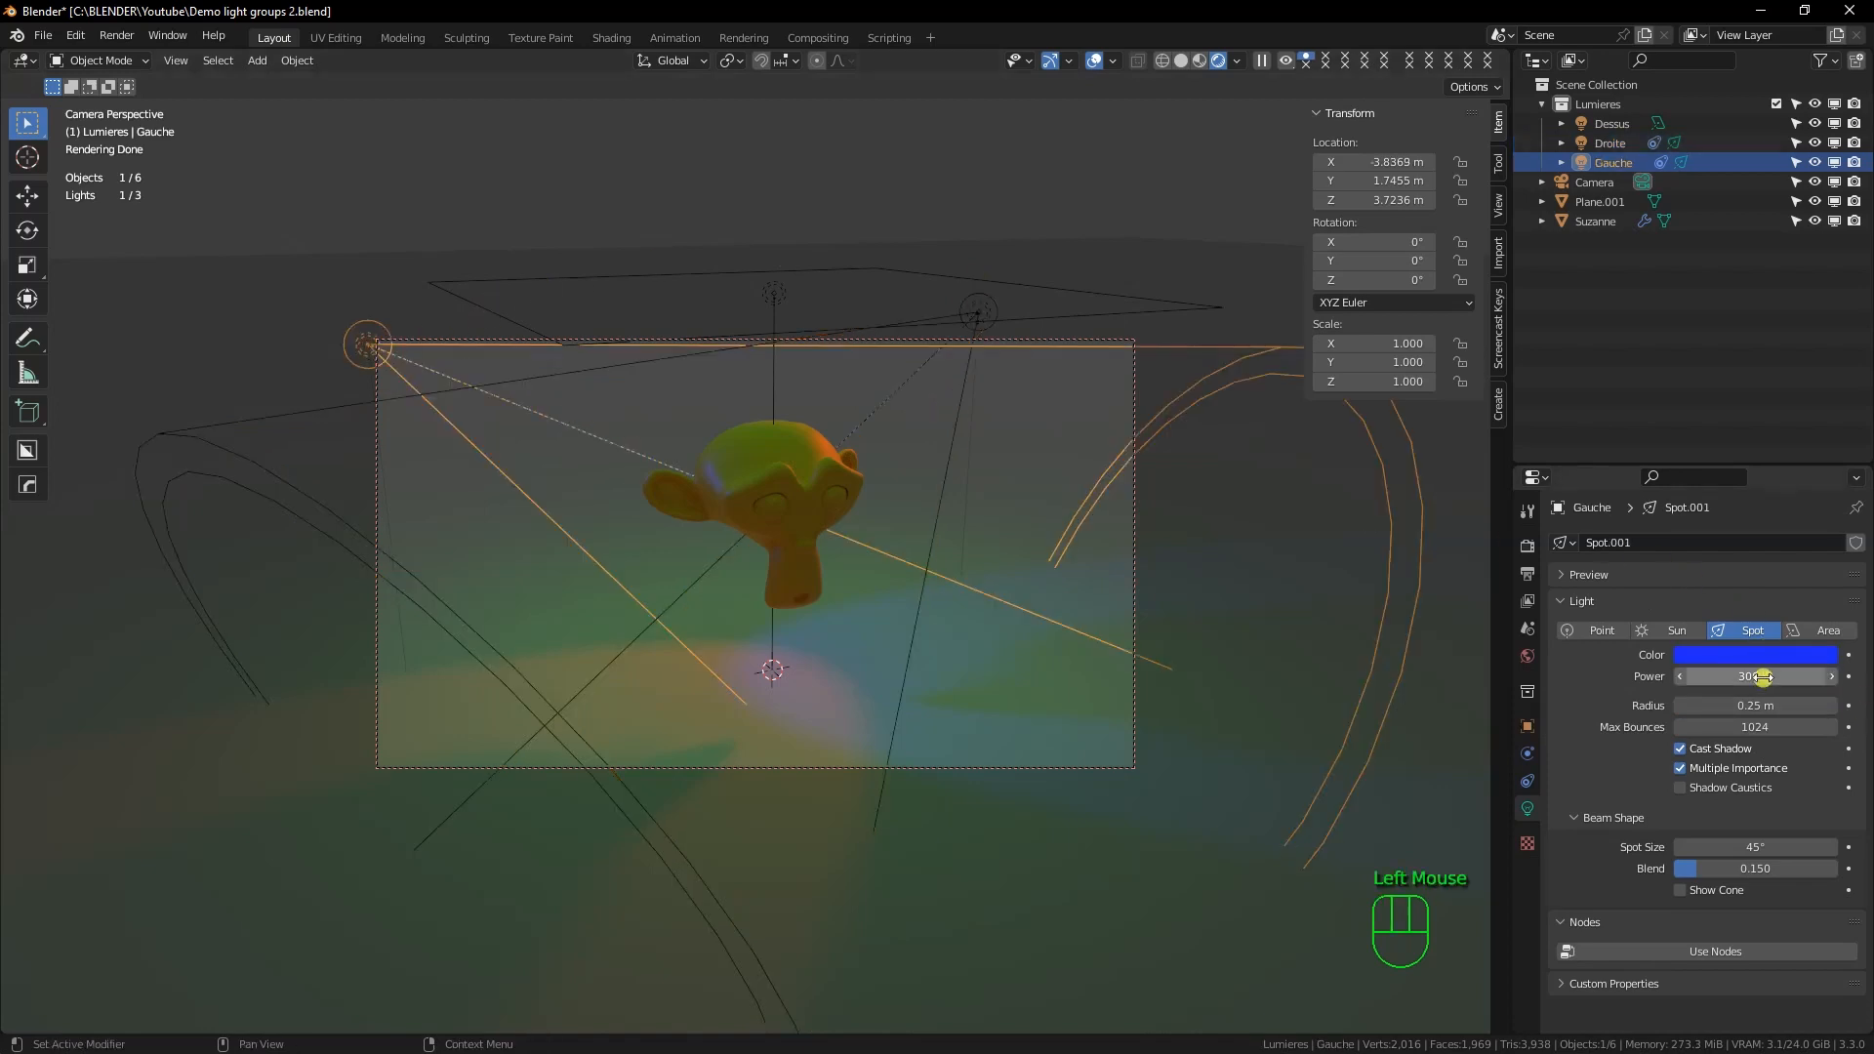
{"action": "left_click", "coordinate": [986, 314]}
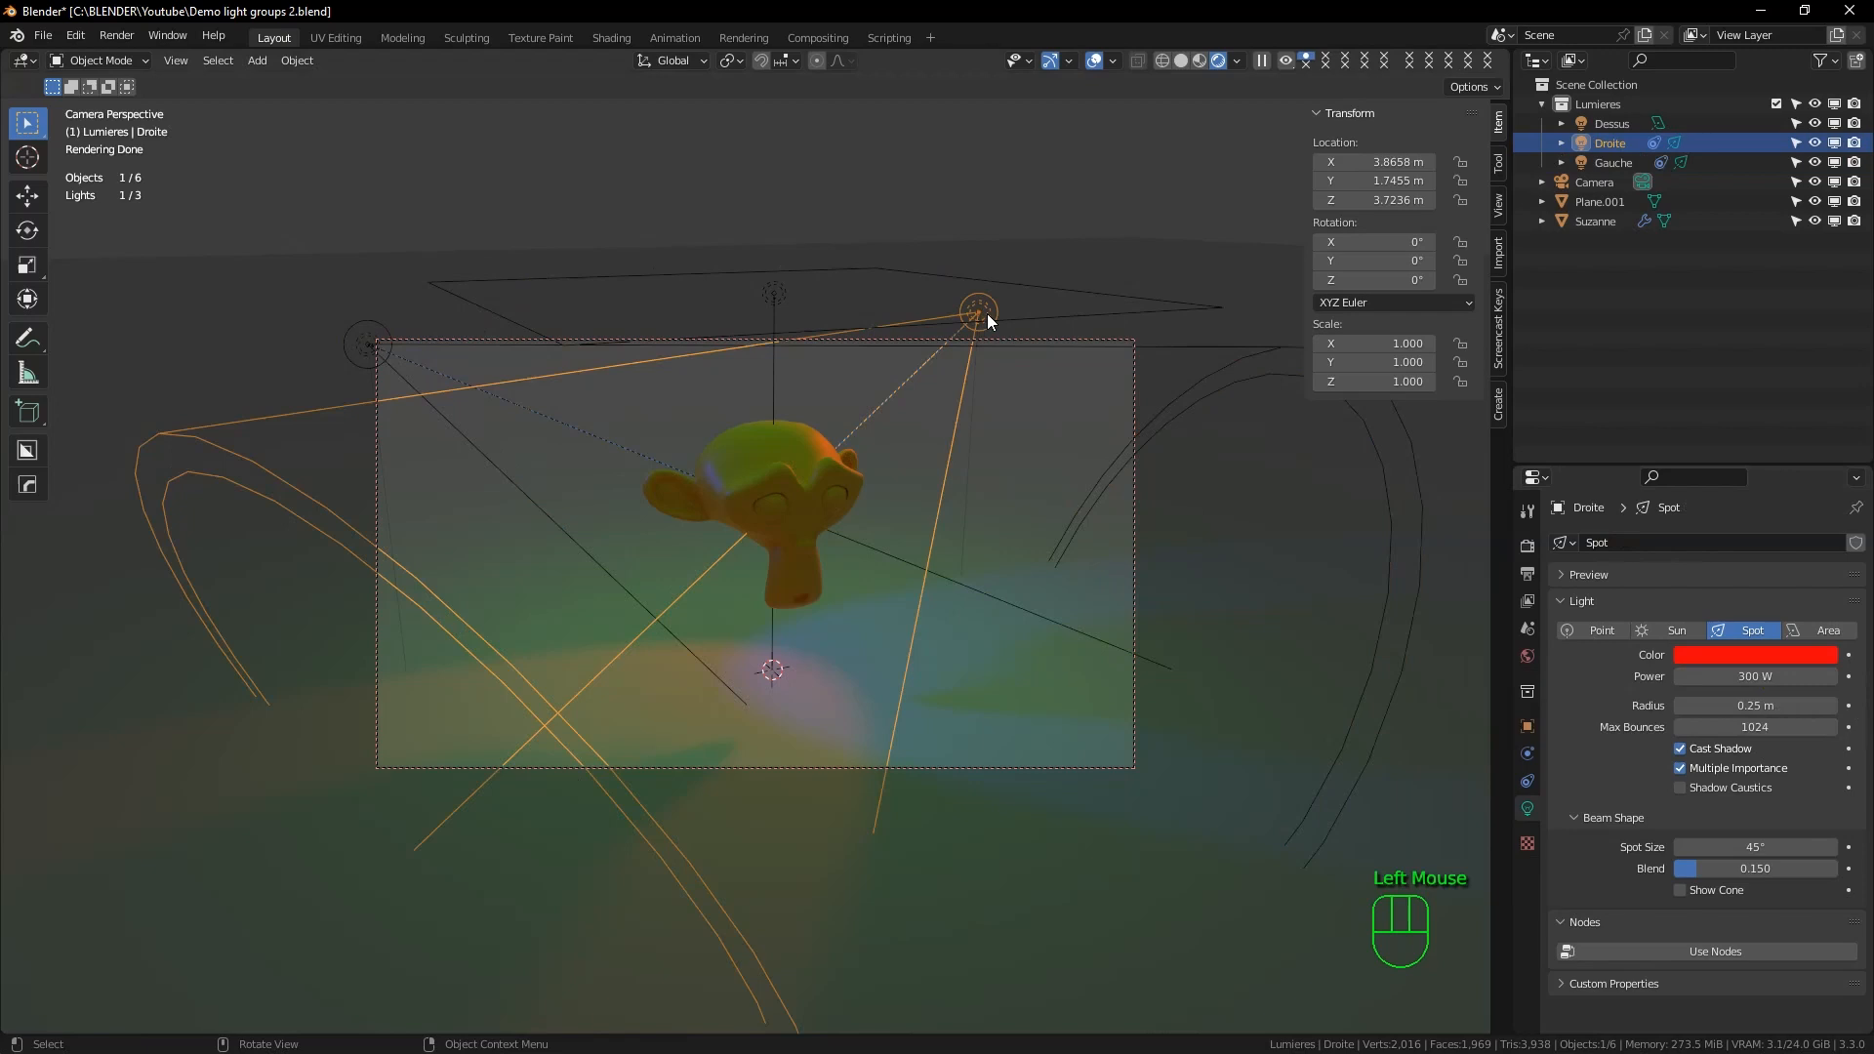
{"action": "left_click", "coordinate": [371, 349]}
{"action": "left_click", "coordinate": [766, 287]}
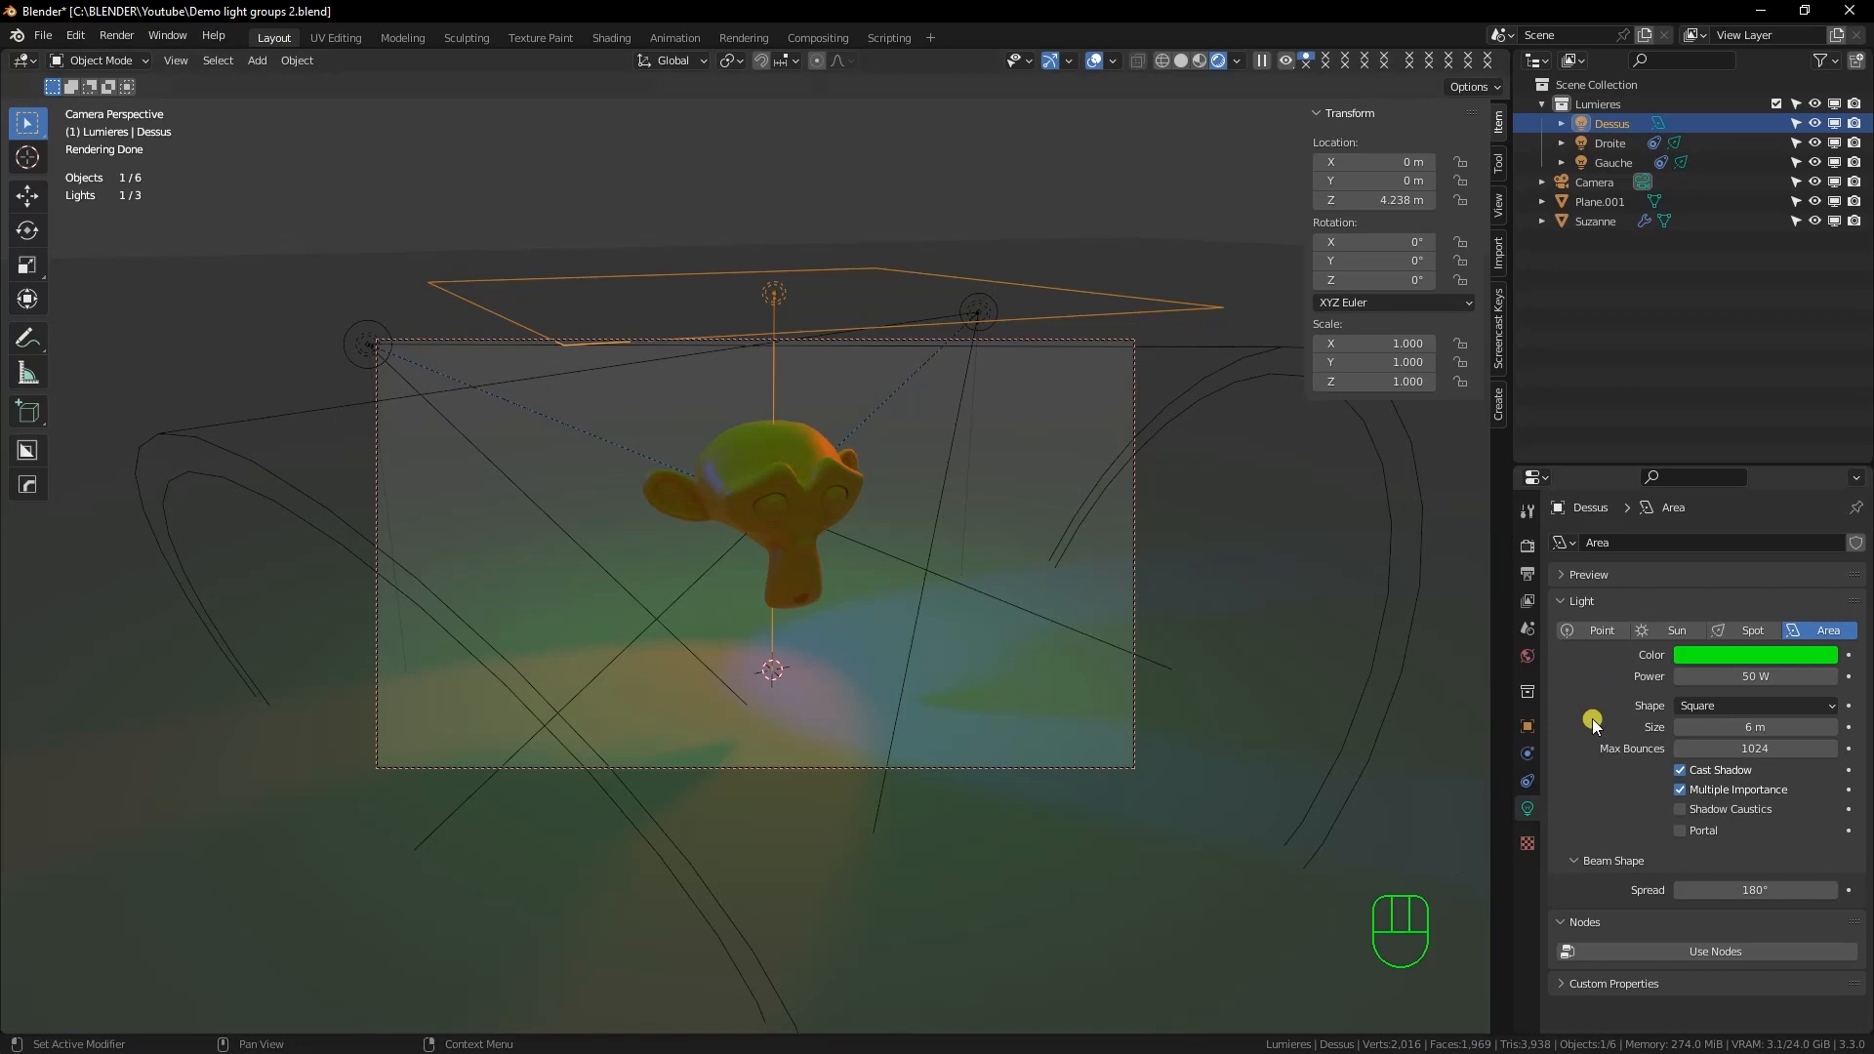
{"action": "left_click", "coordinate": [1624, 117]}
{"action": "left_click", "coordinate": [1619, 142]}
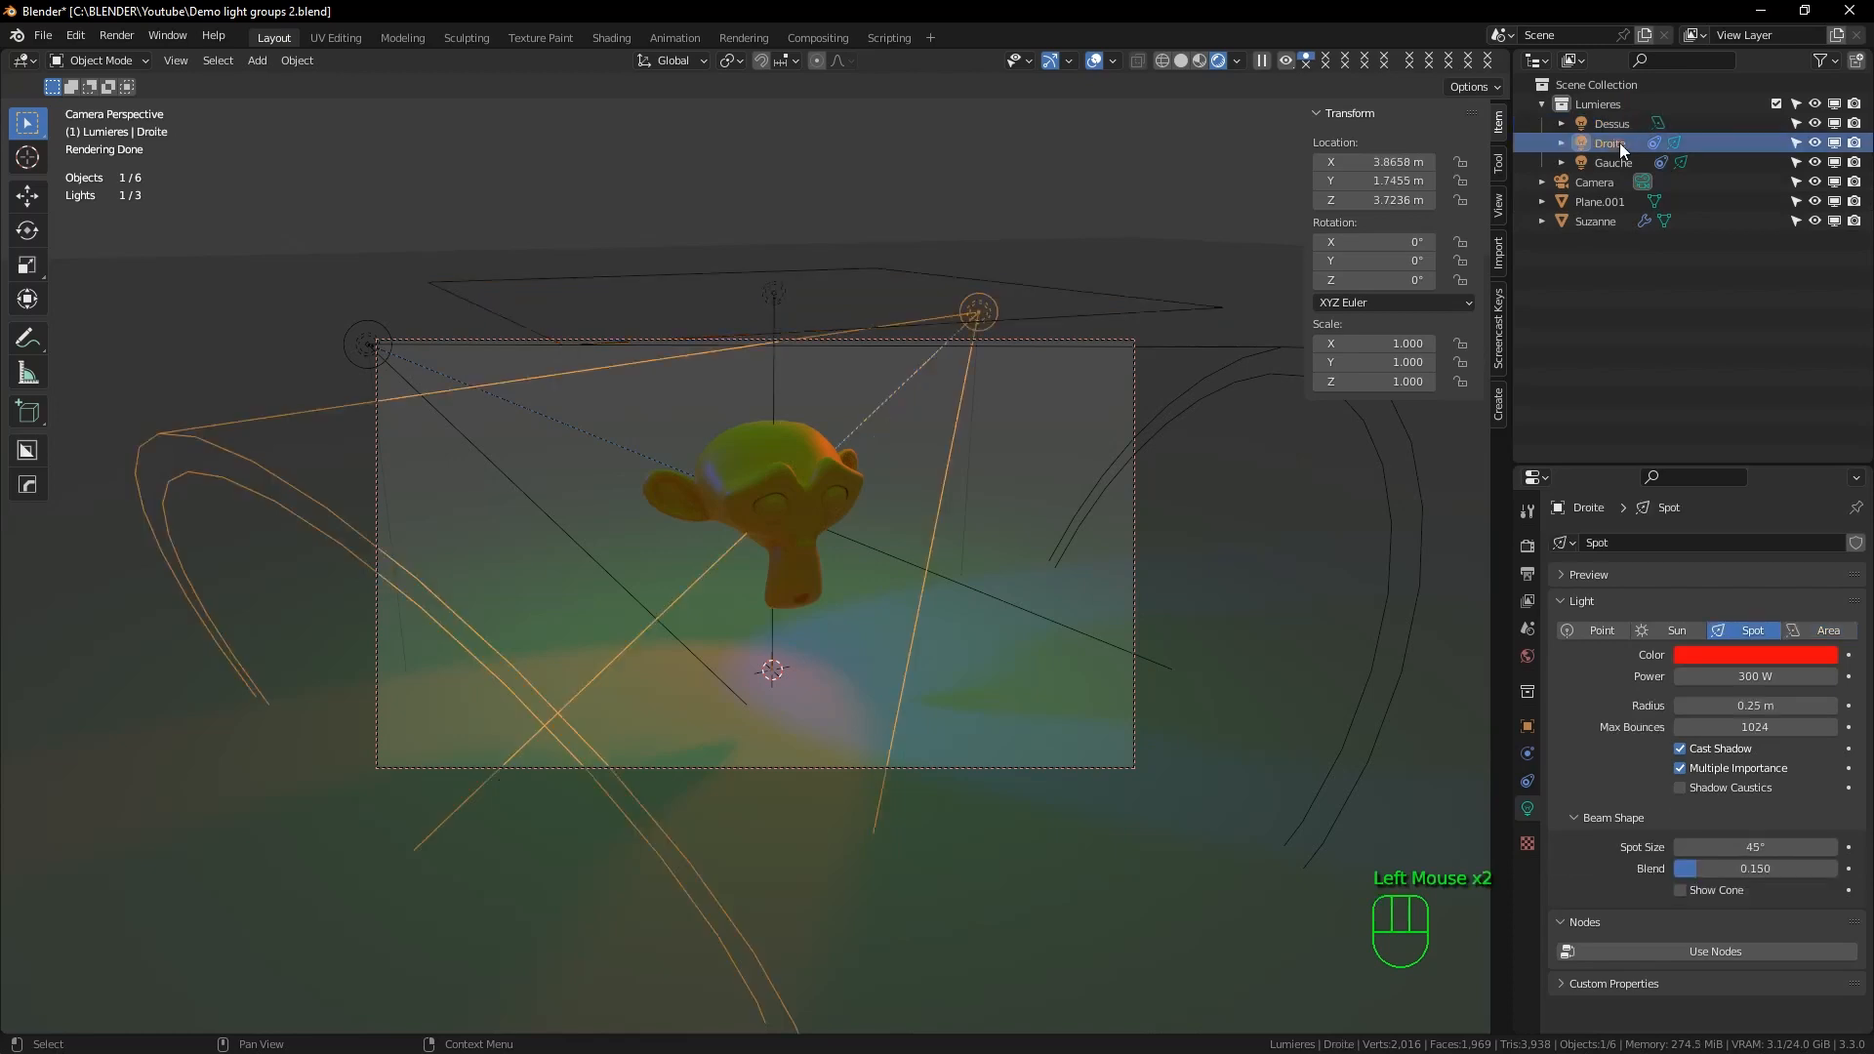
{"action": "left_click", "coordinate": [1613, 162]}
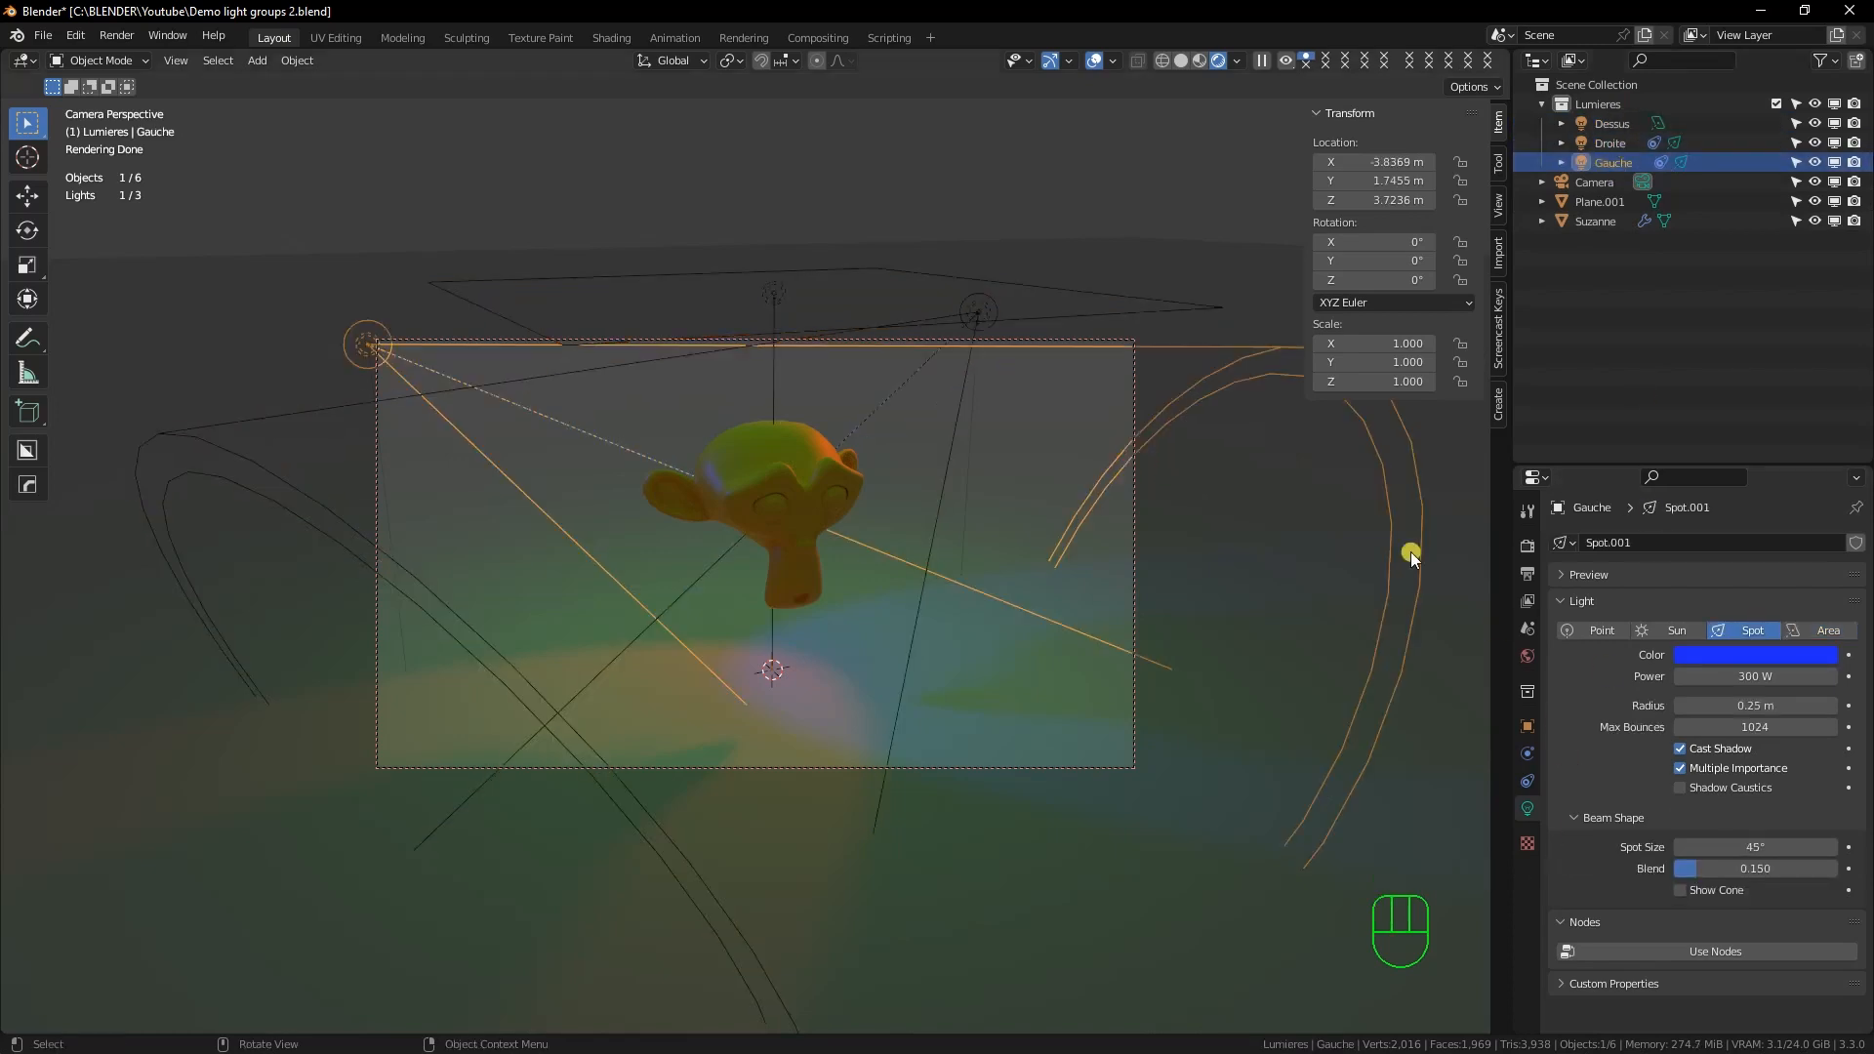
Check Suzanne's material, and give the floor Plane.001 a new default material
{"action": "left_click", "coordinate": [801, 470]}
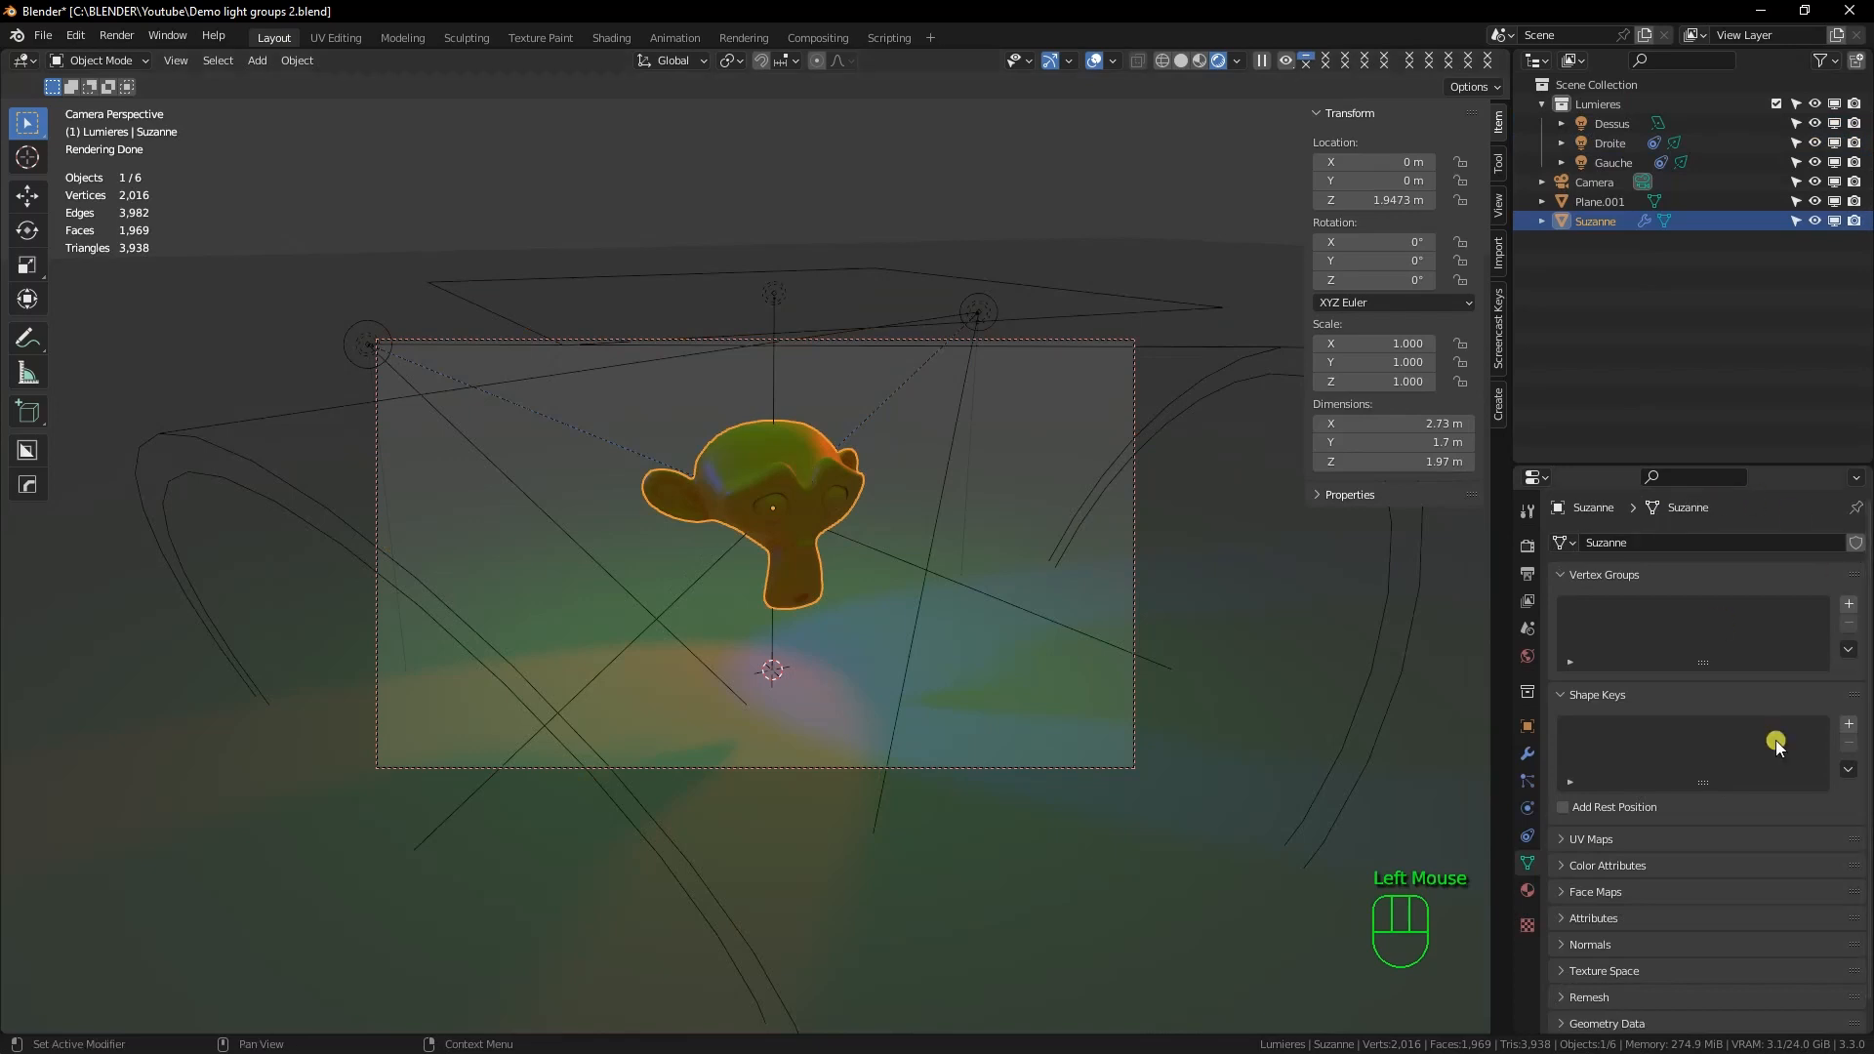
{"action": "left_click", "coordinate": [1528, 889]}
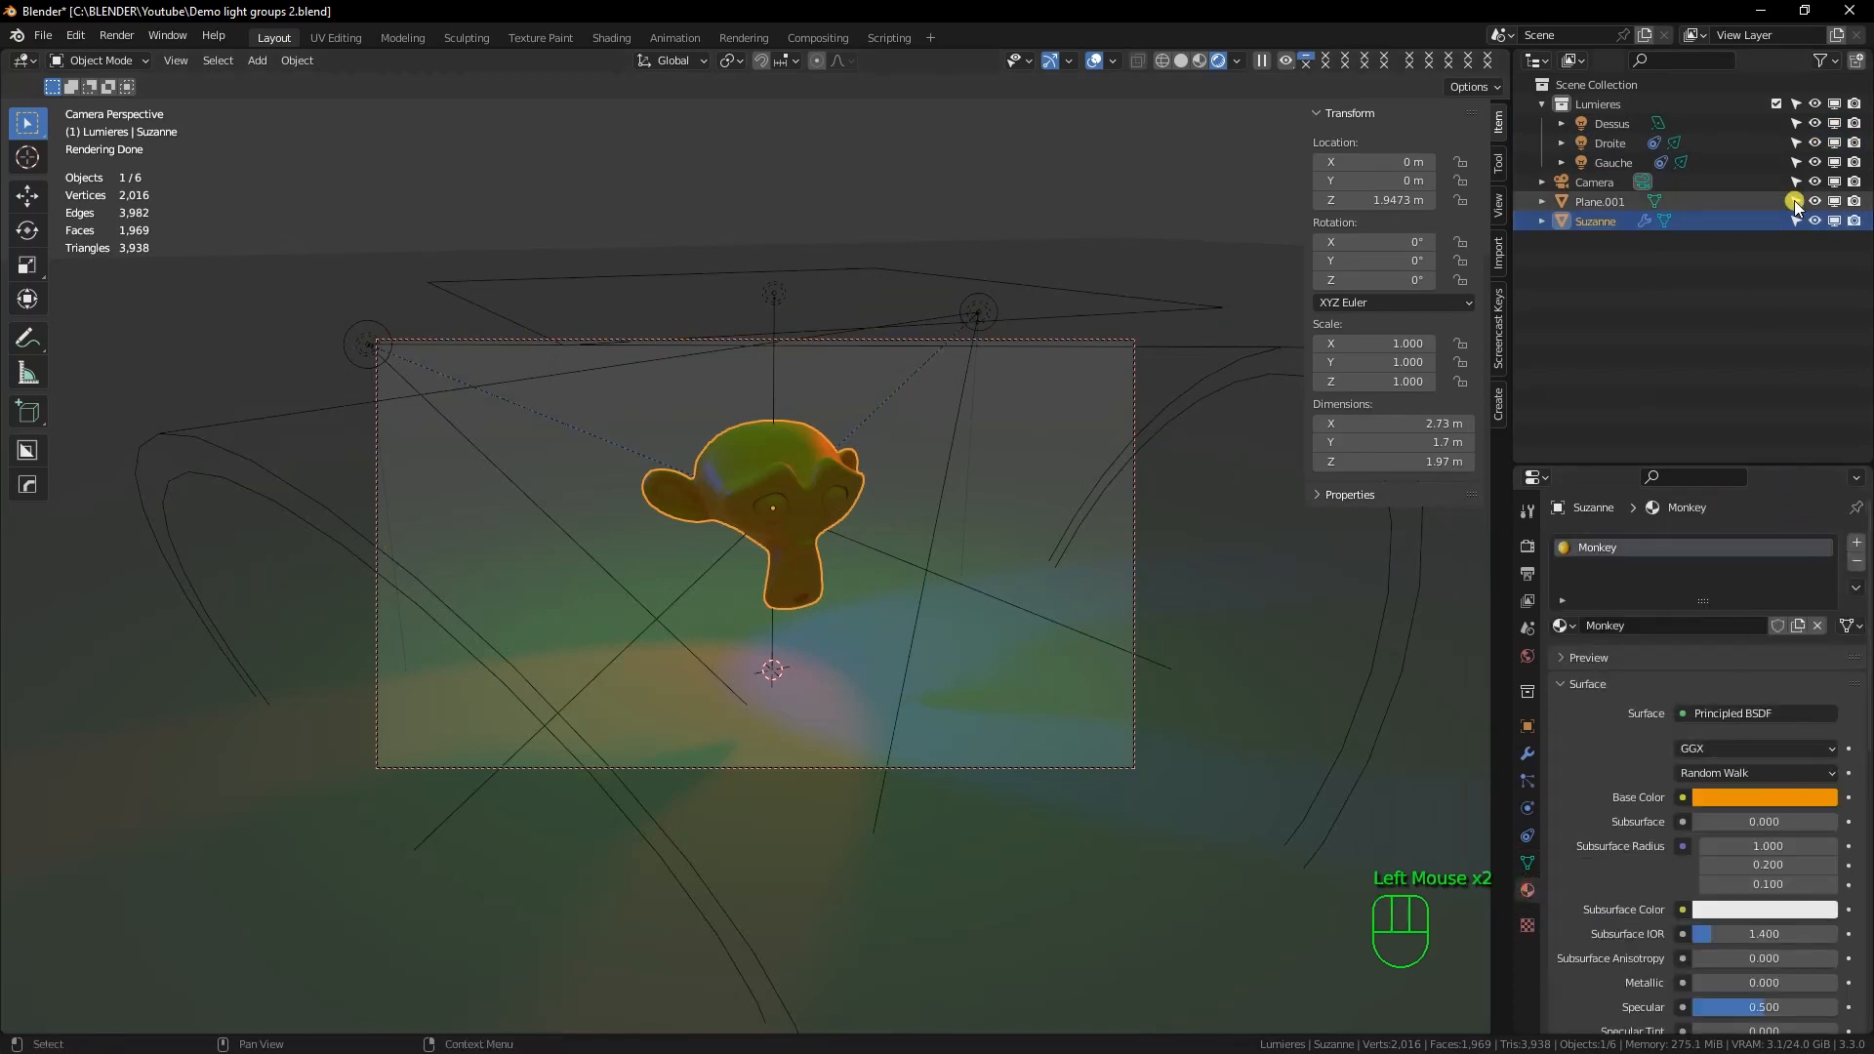
{"action": "left_click", "coordinate": [980, 760]}
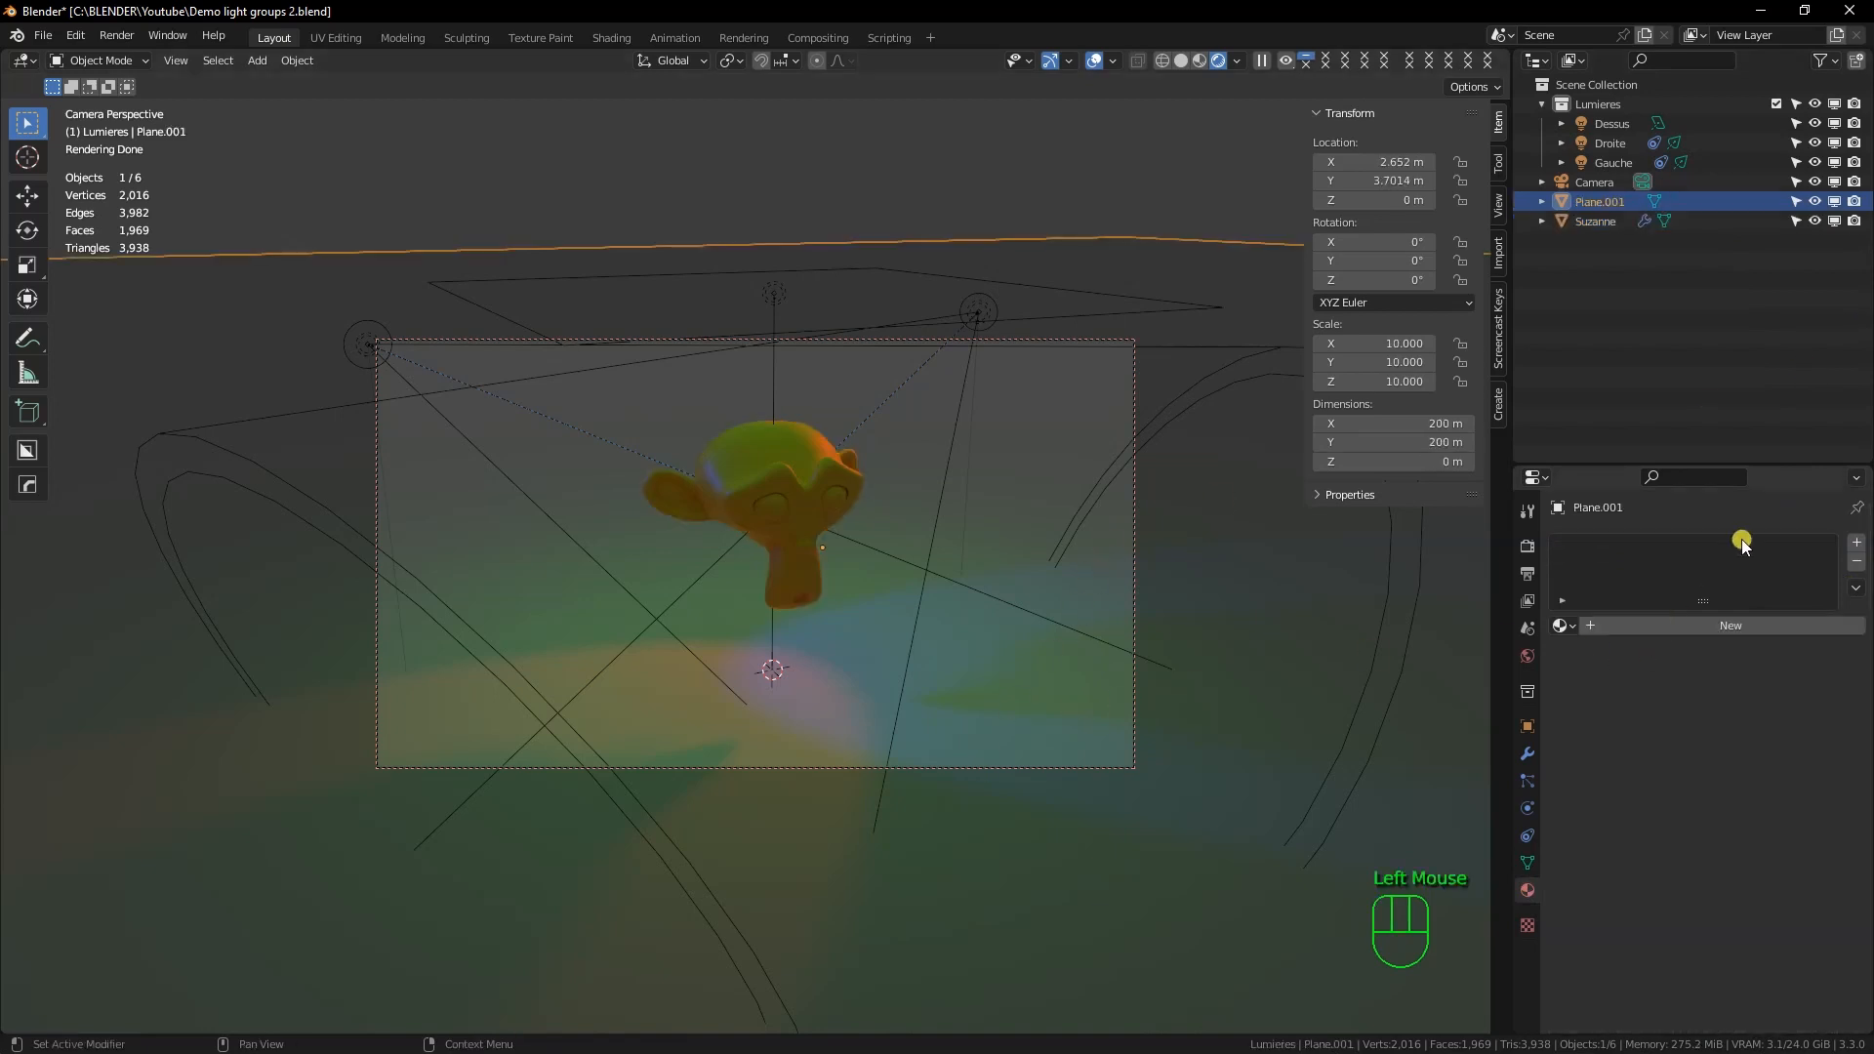
{"action": "left_click", "coordinate": [1757, 625]}
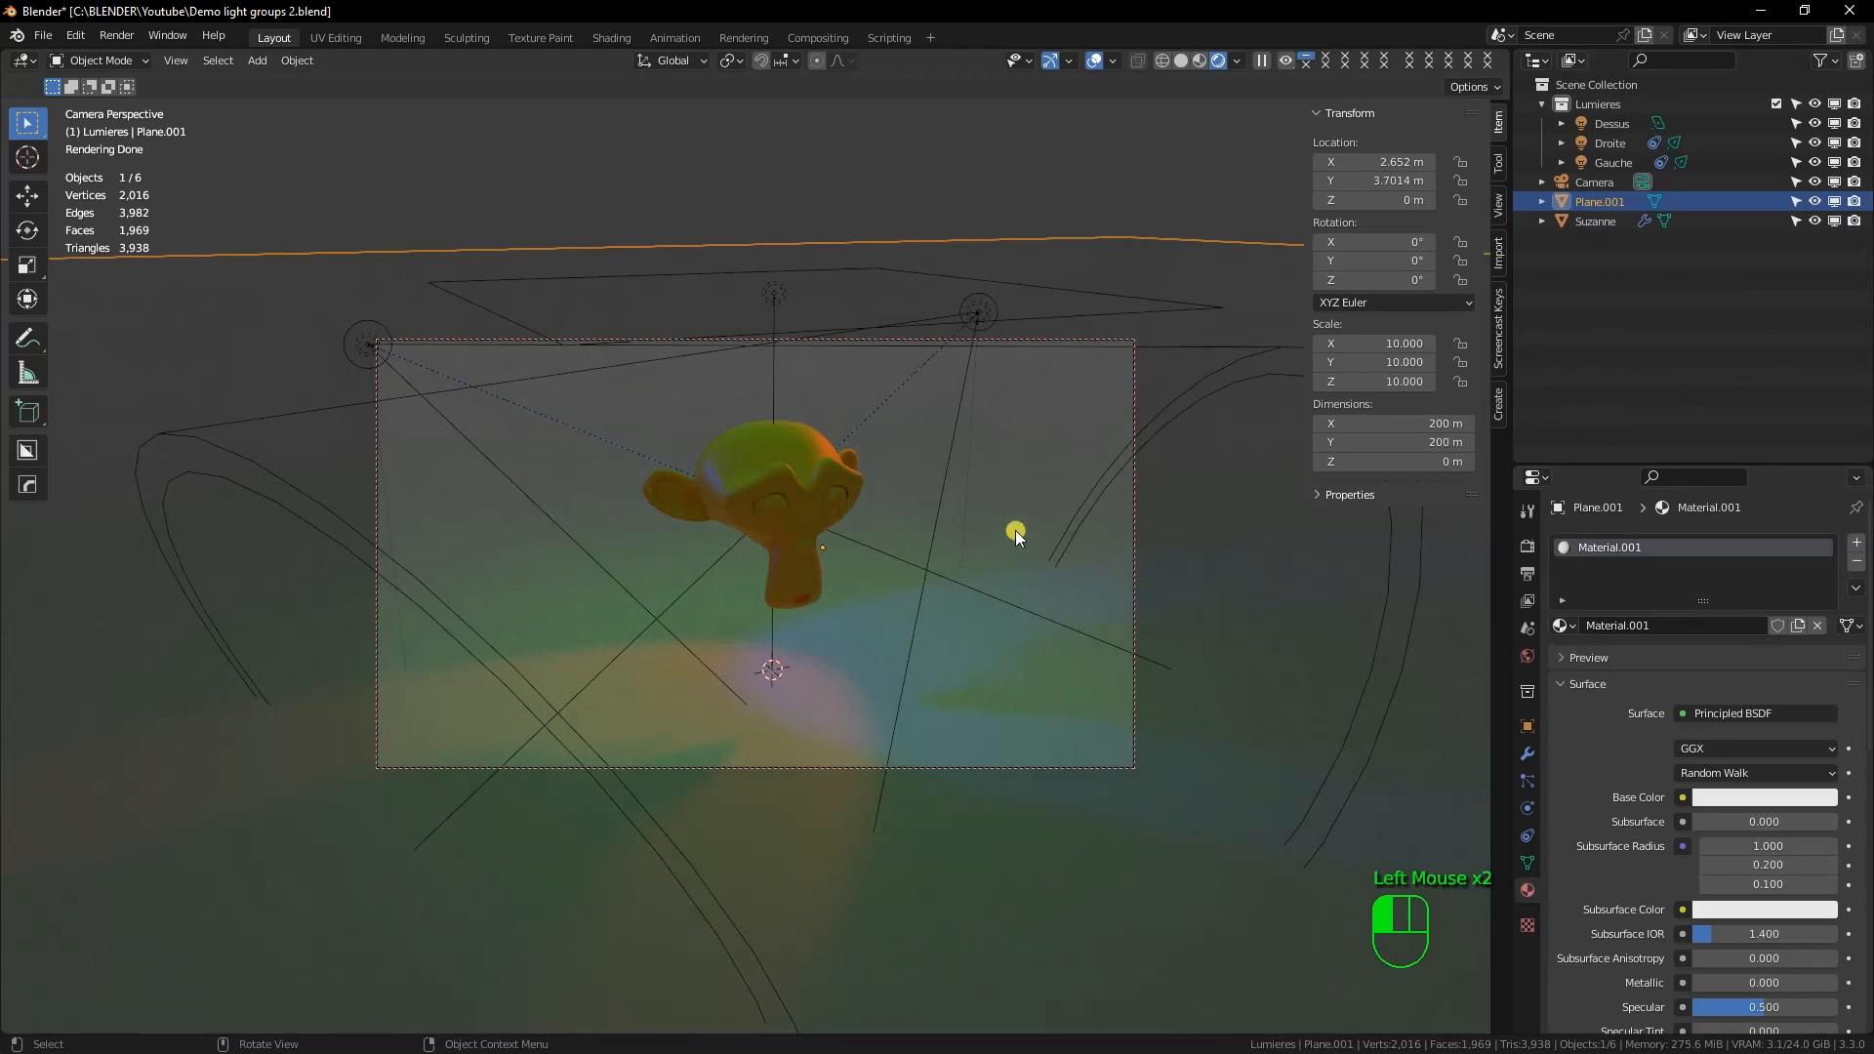
{"action": "left_click", "coordinate": [1027, 164]}
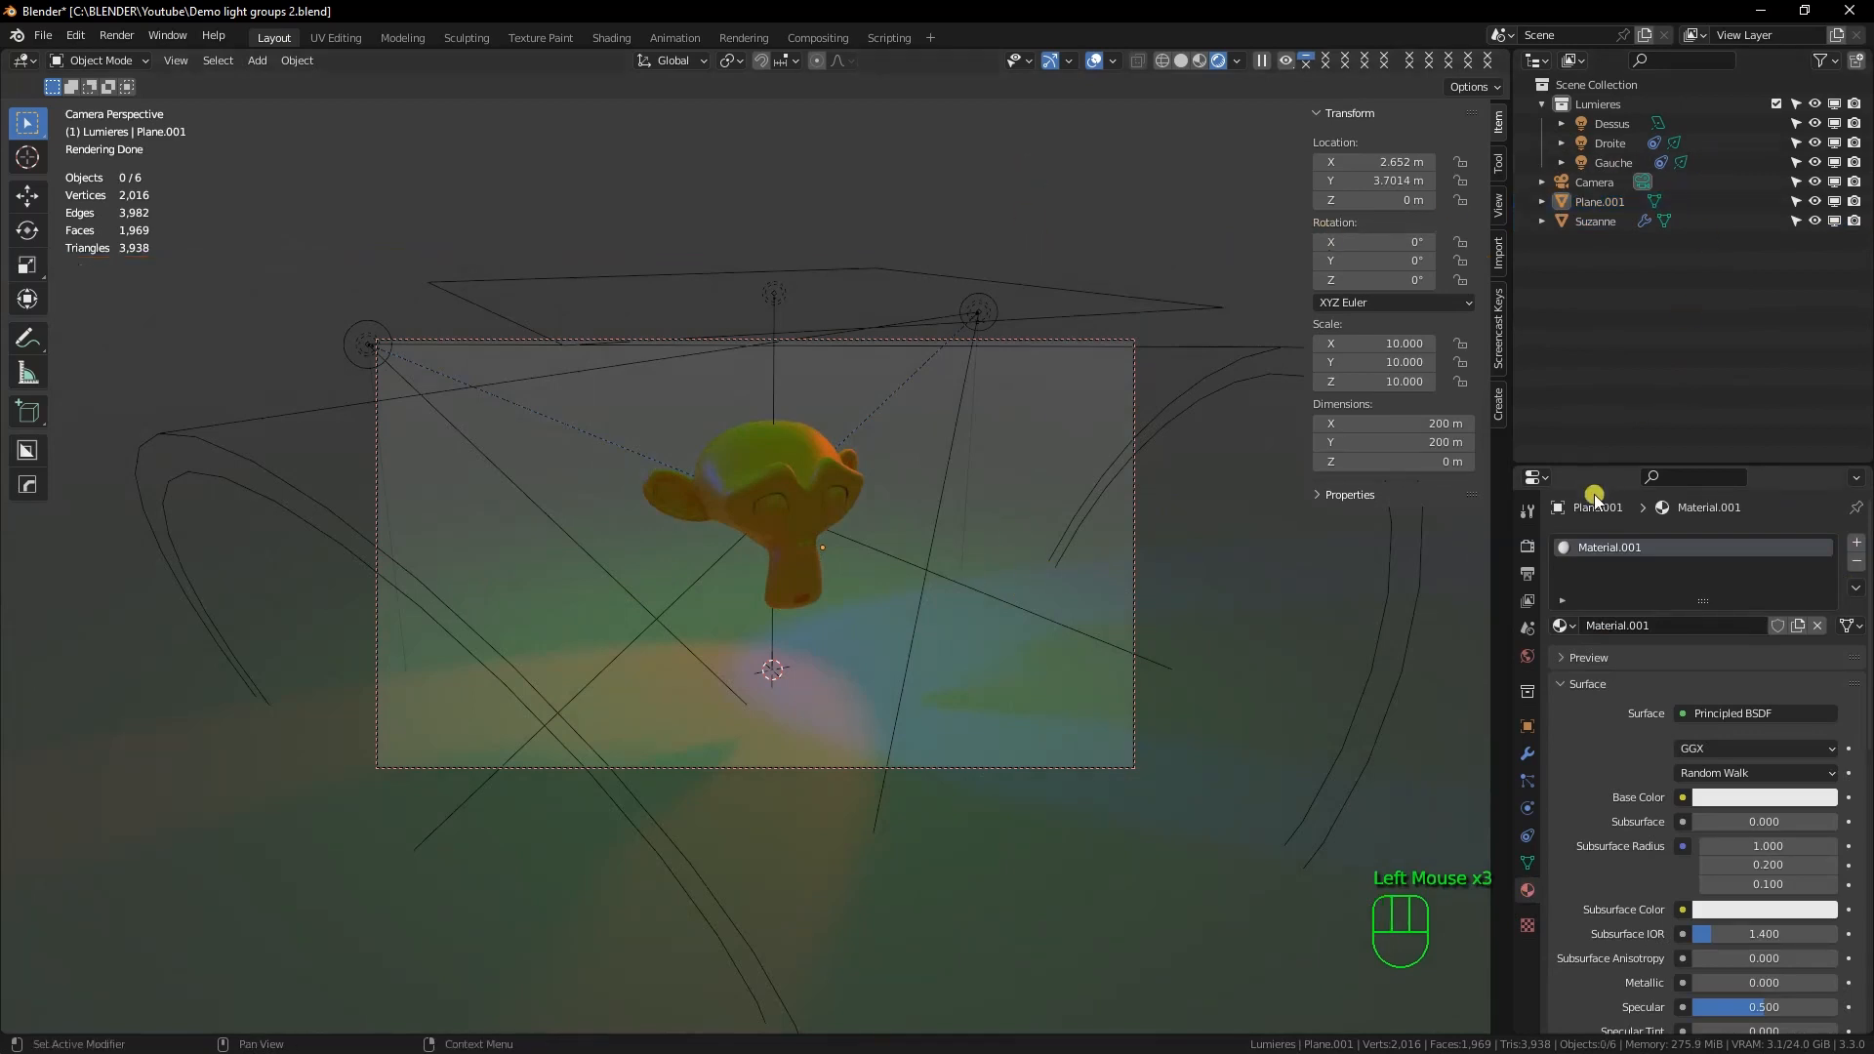
Add a light group named Dessus to the view layer's passes
{"action": "left_click_drag", "start_coordinate": [1599, 465], "coordinate": [1599, 456]}
{"action": "left_click", "coordinate": [1613, 378]}
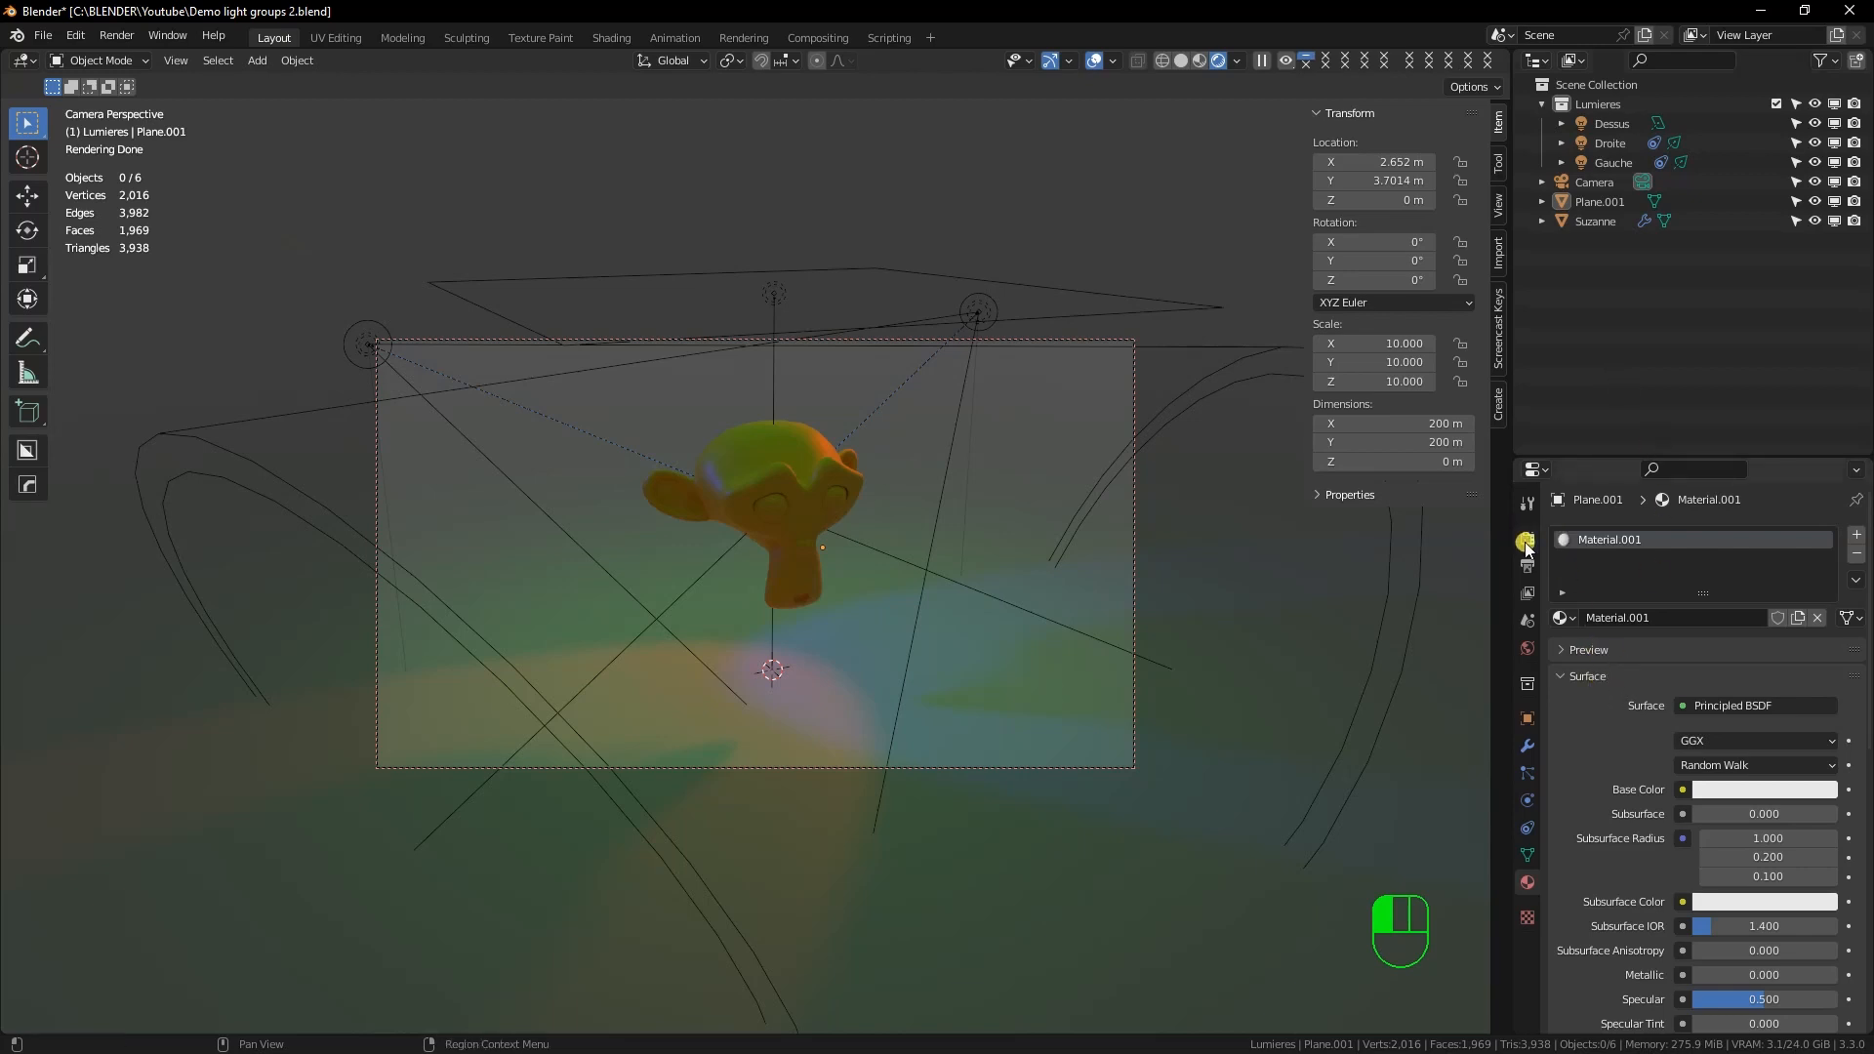
{"action": "left_click", "coordinate": [1530, 592]}
{"action": "scroll", "coordinate": [1597, 696], "scroll_direction": "down", "scroll_amount": 6}
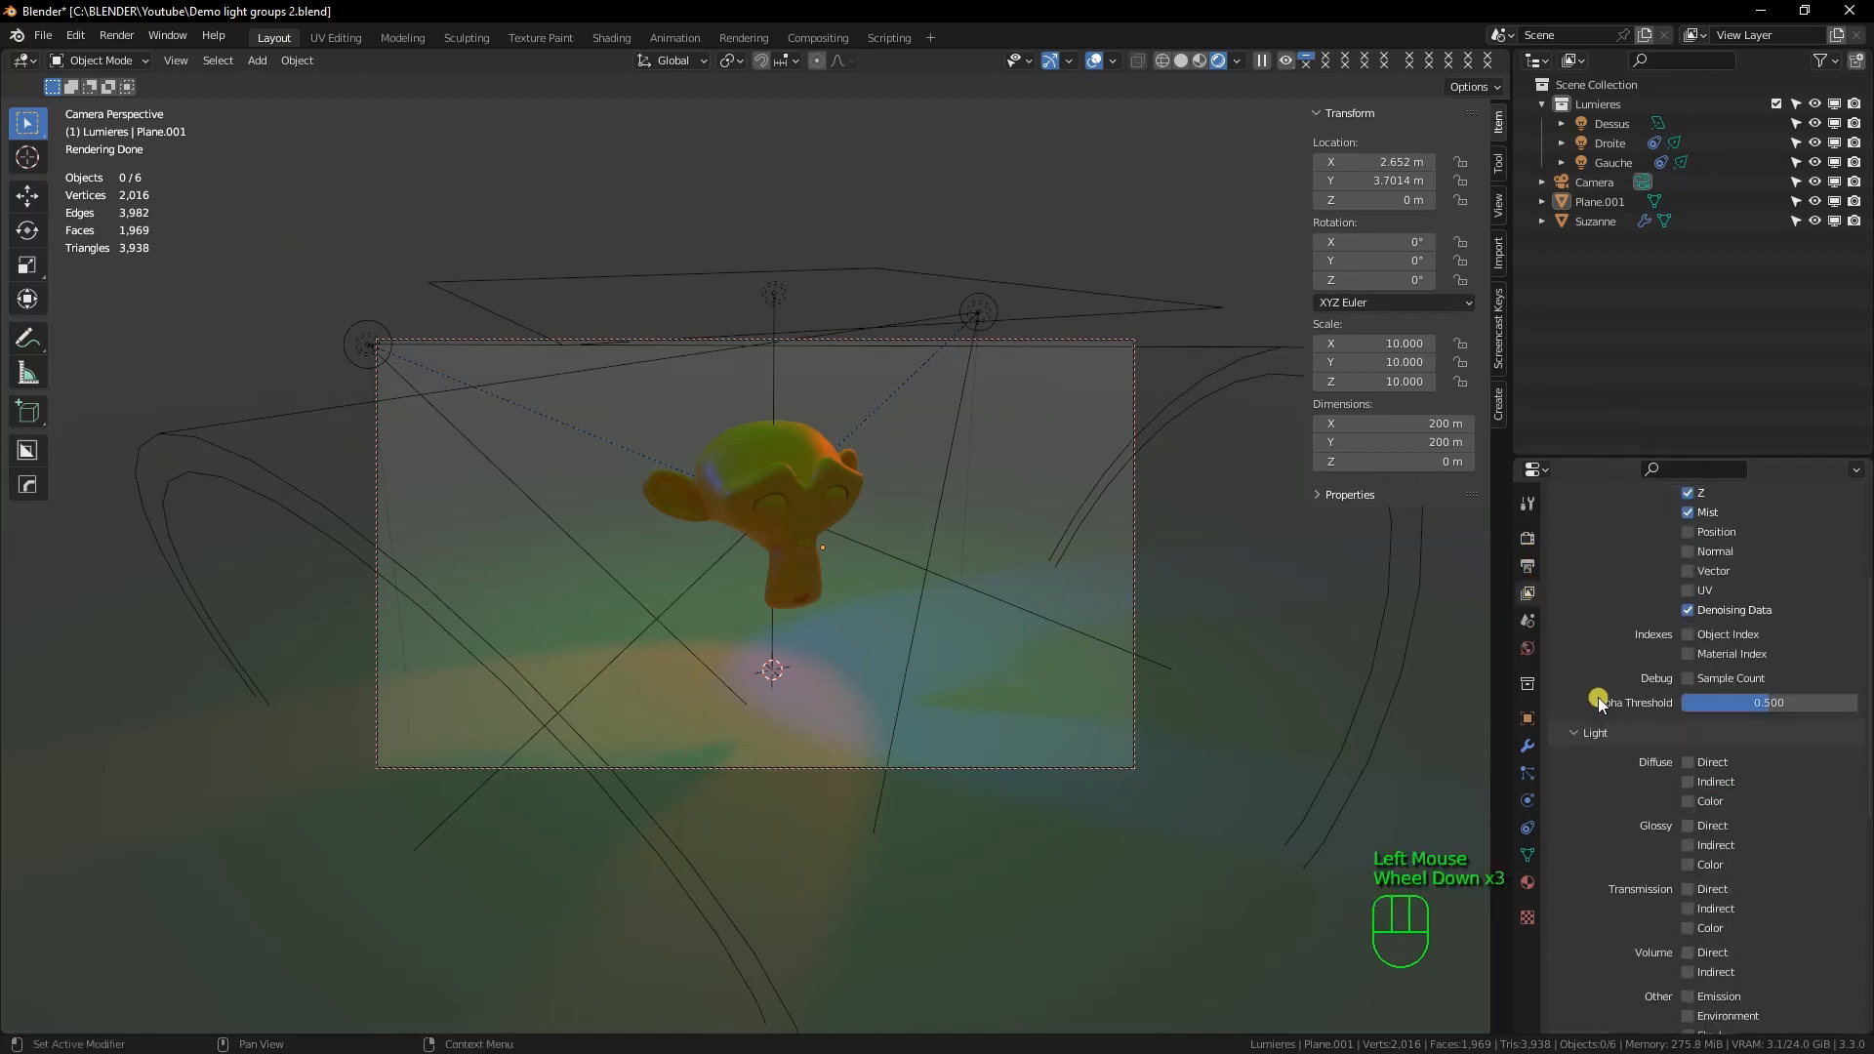
{"action": "scroll", "coordinate": [1597, 697], "scroll_direction": "down", "scroll_amount": 5}
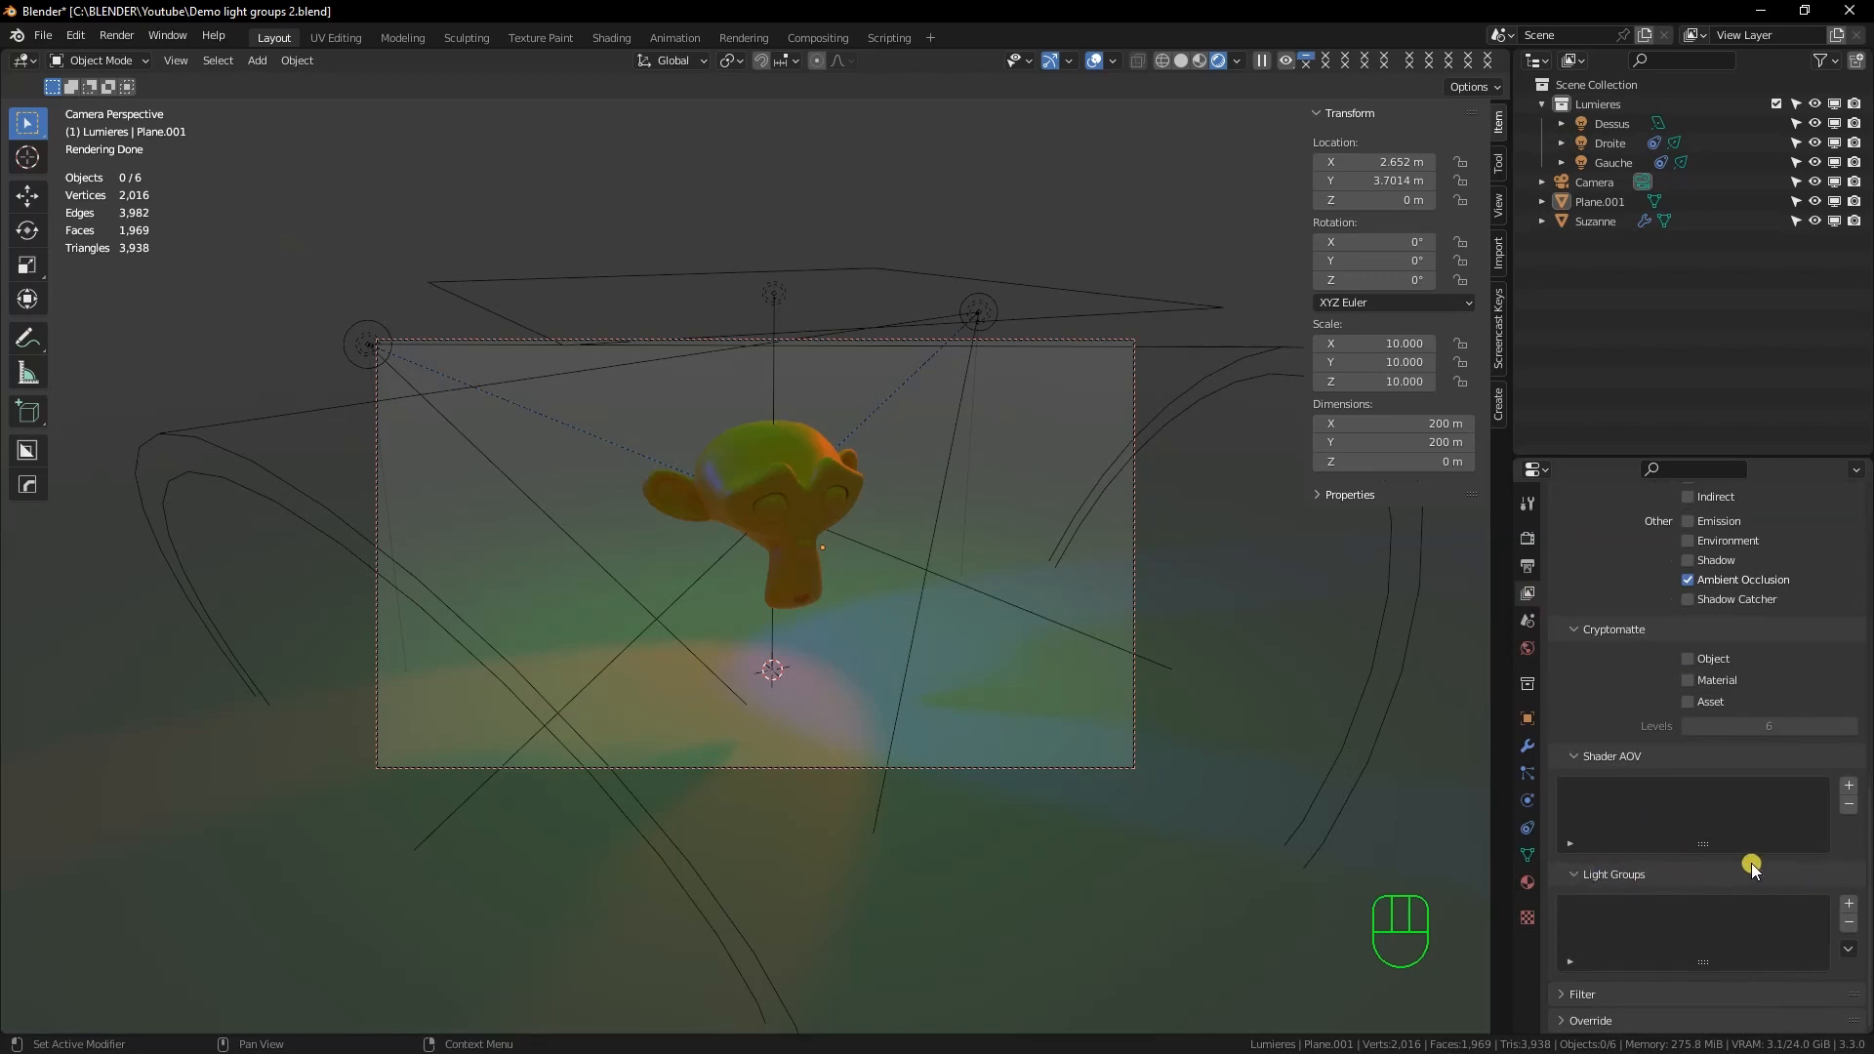
{"action": "left_click", "coordinate": [1848, 901]}
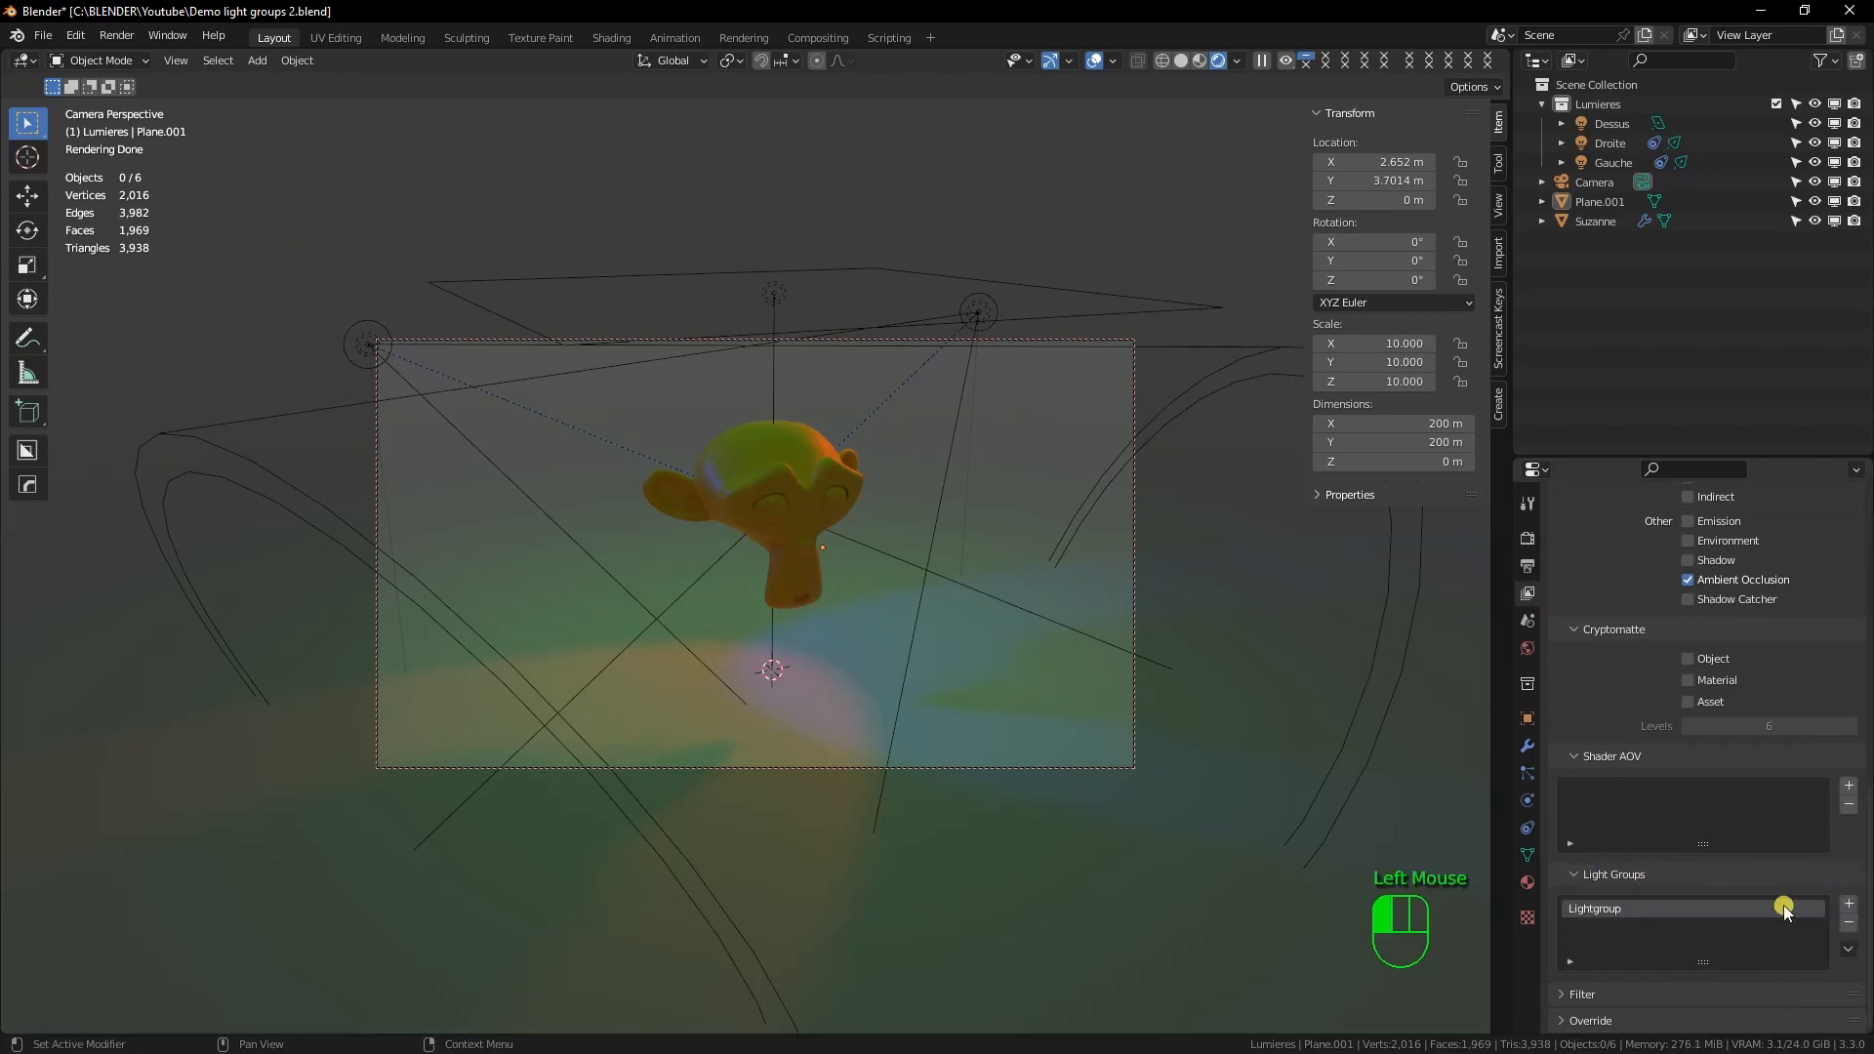
{"action": "left_click", "coordinate": [1619, 918]}
{"action": "left_click", "coordinate": [1619, 918]}
{"action": "type", "text": "Dessus"}
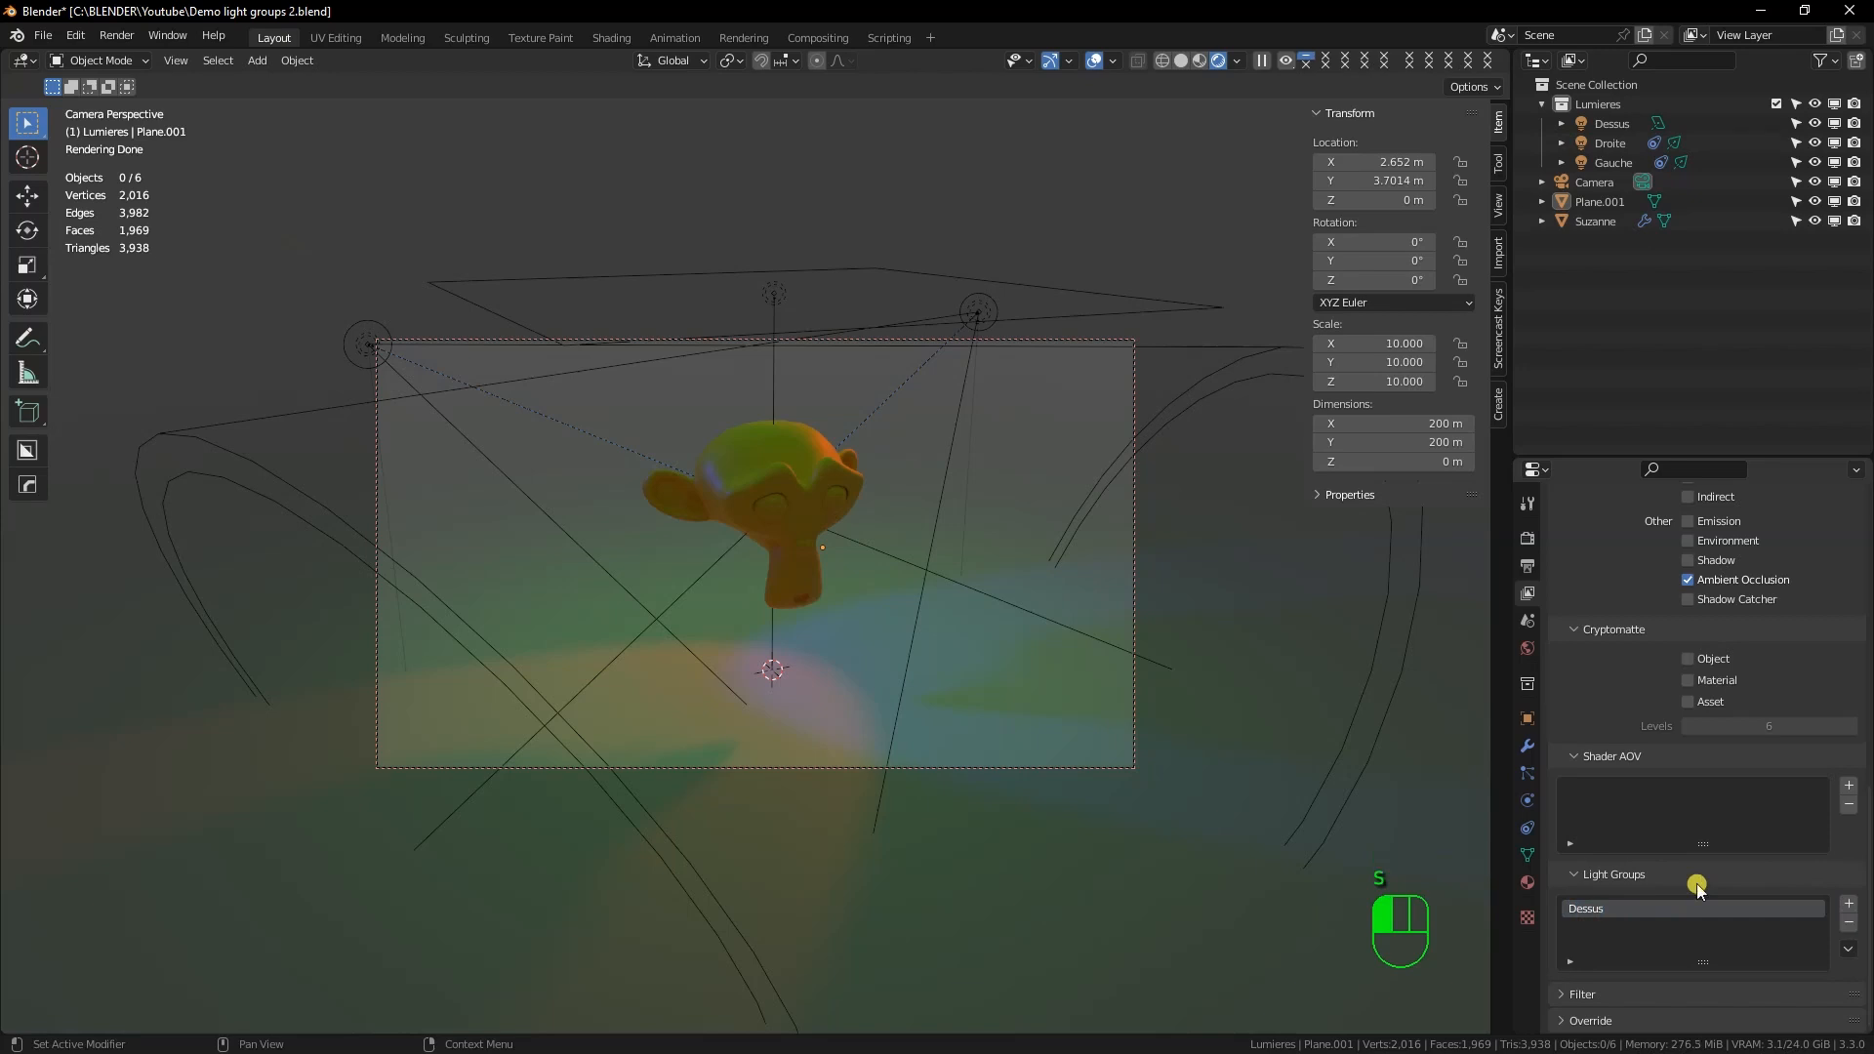
Add a second light group to the view layer and name it Gauche
{"action": "left_click", "coordinate": [1849, 902]}
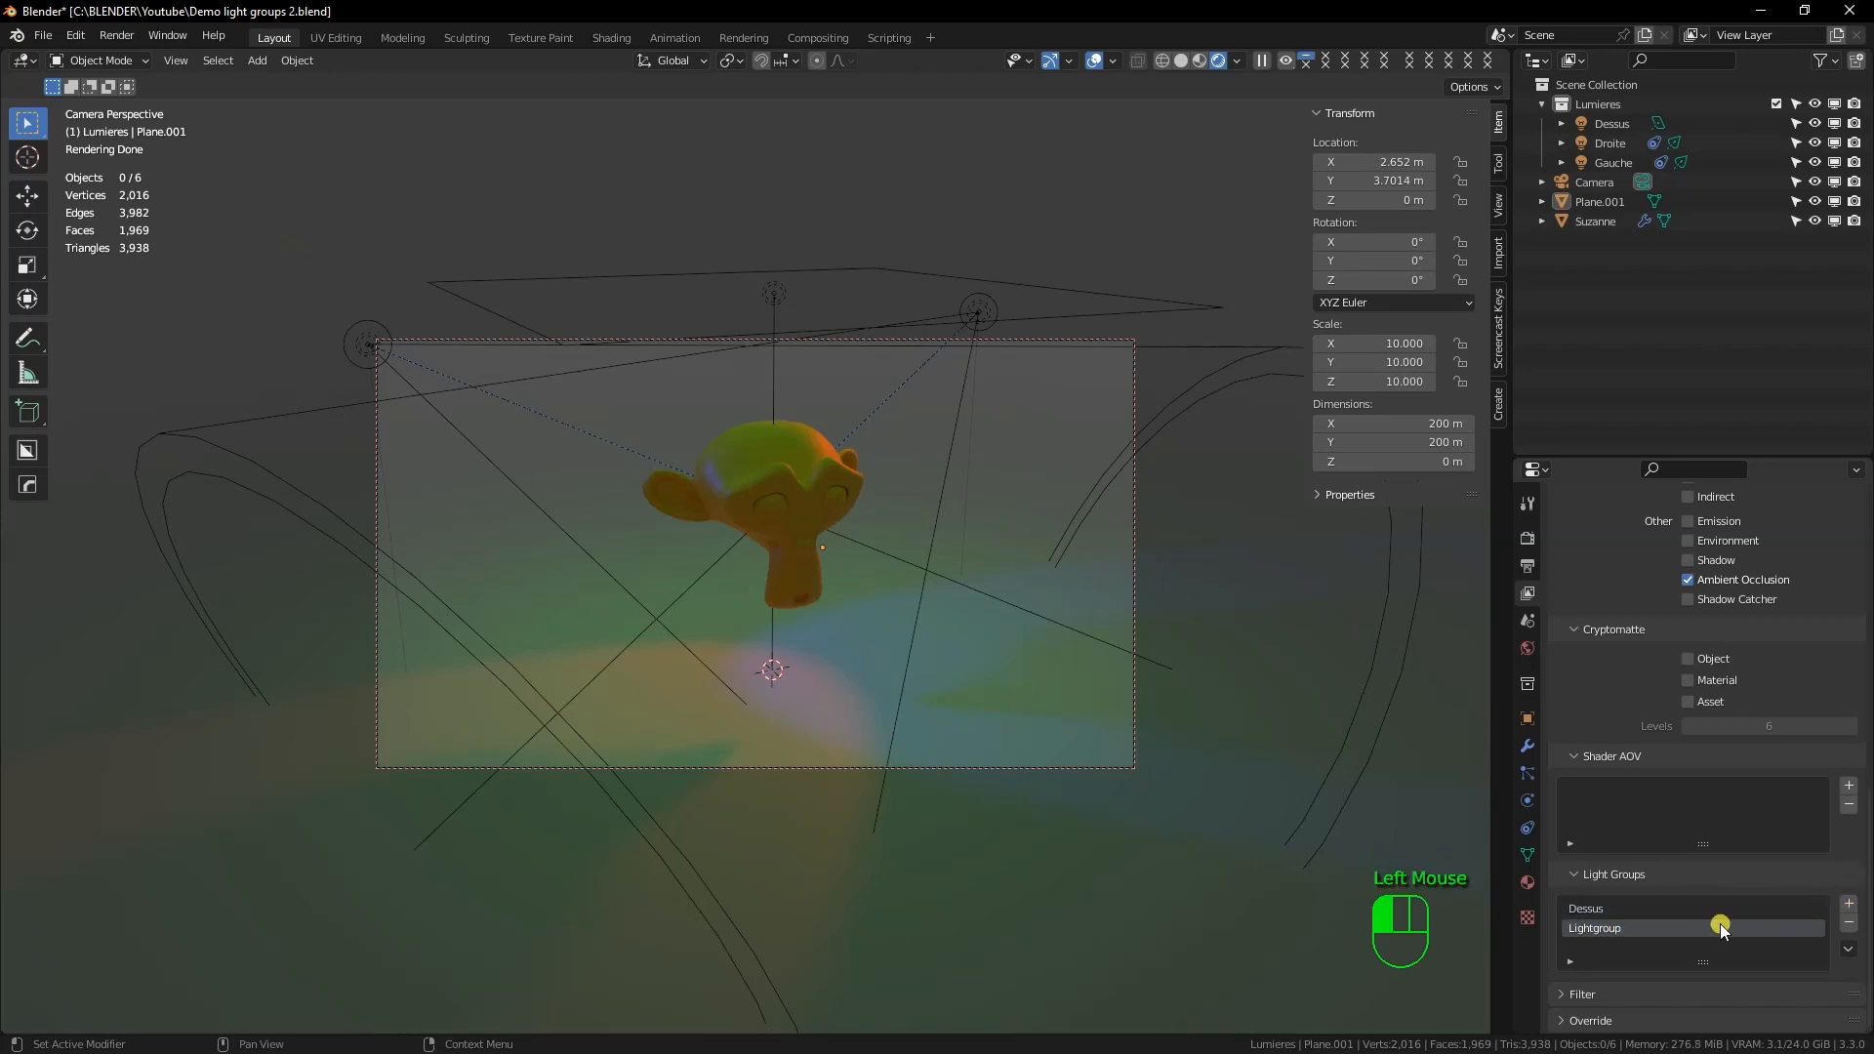
{"action": "left_click", "coordinate": [1607, 927]}
{"action": "double_click", "coordinate": [1626, 932]}
{"action": "type", "text": "Gauche"}
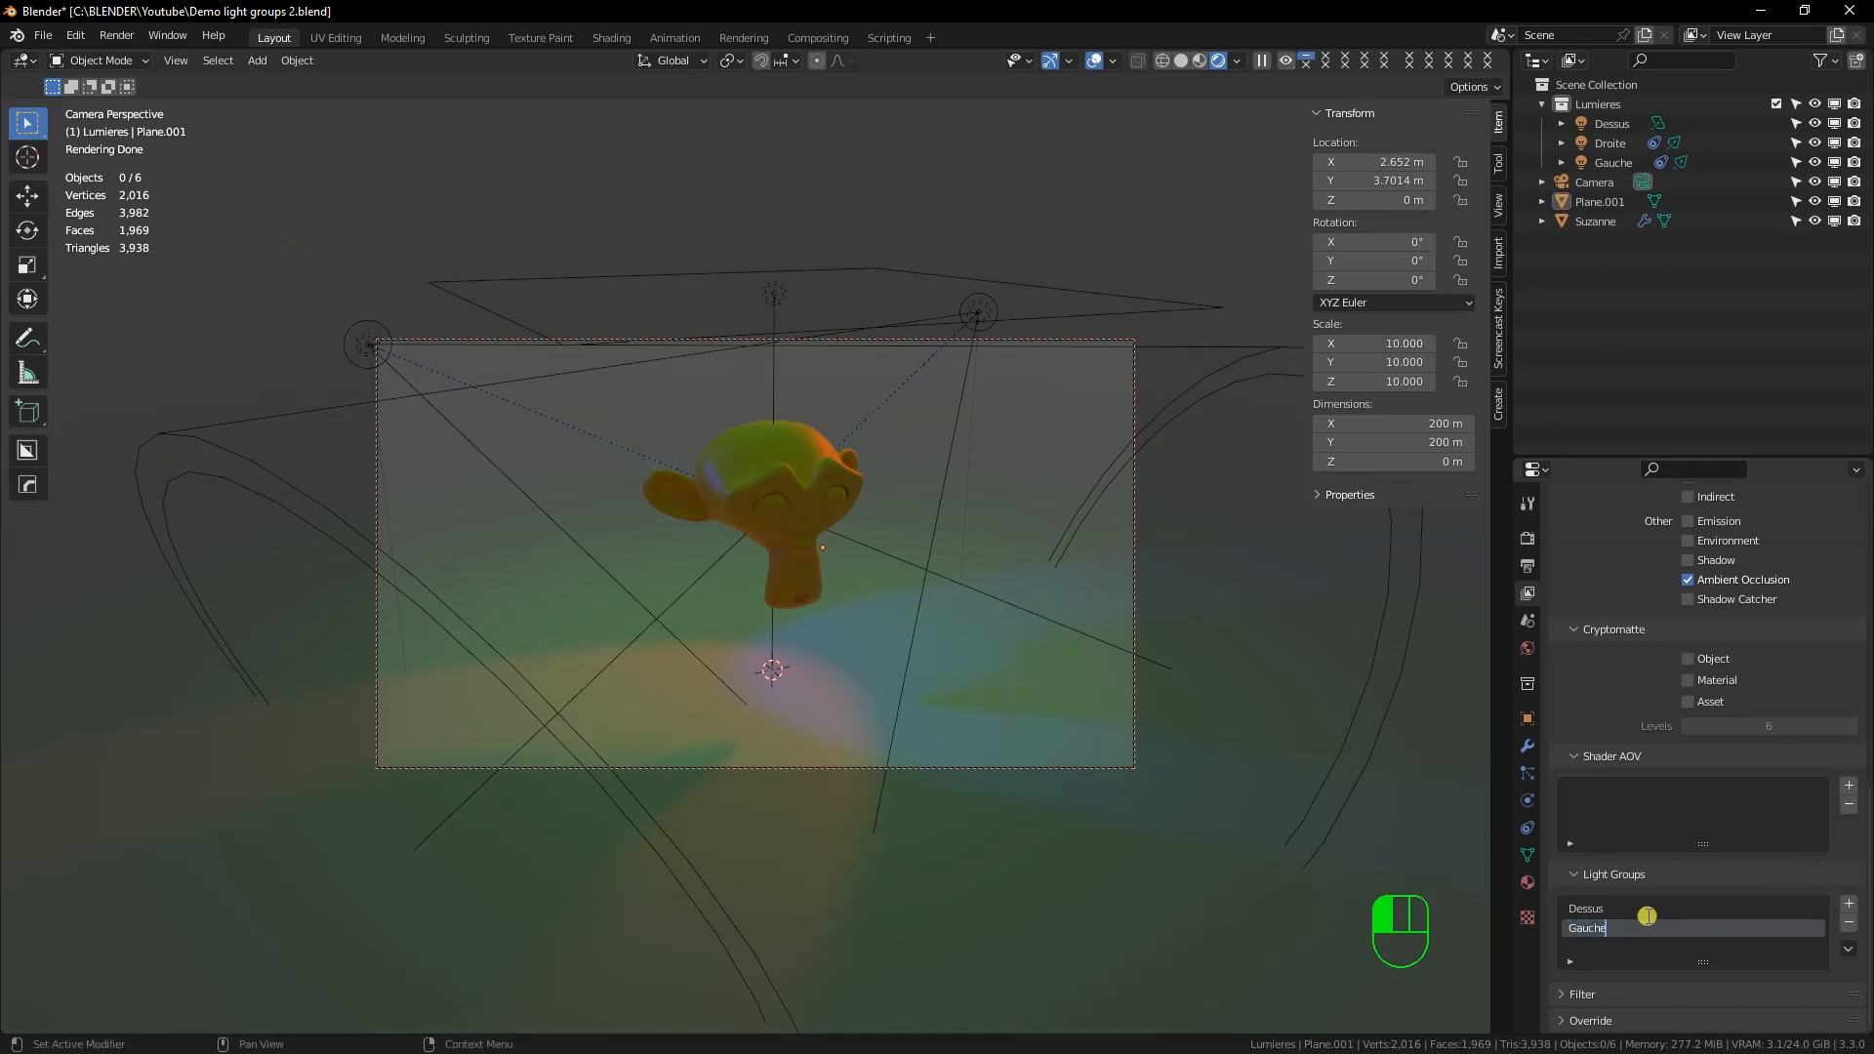
Add a third light group to the view layer and name it Droite
{"action": "left_click", "coordinate": [1849, 904]}
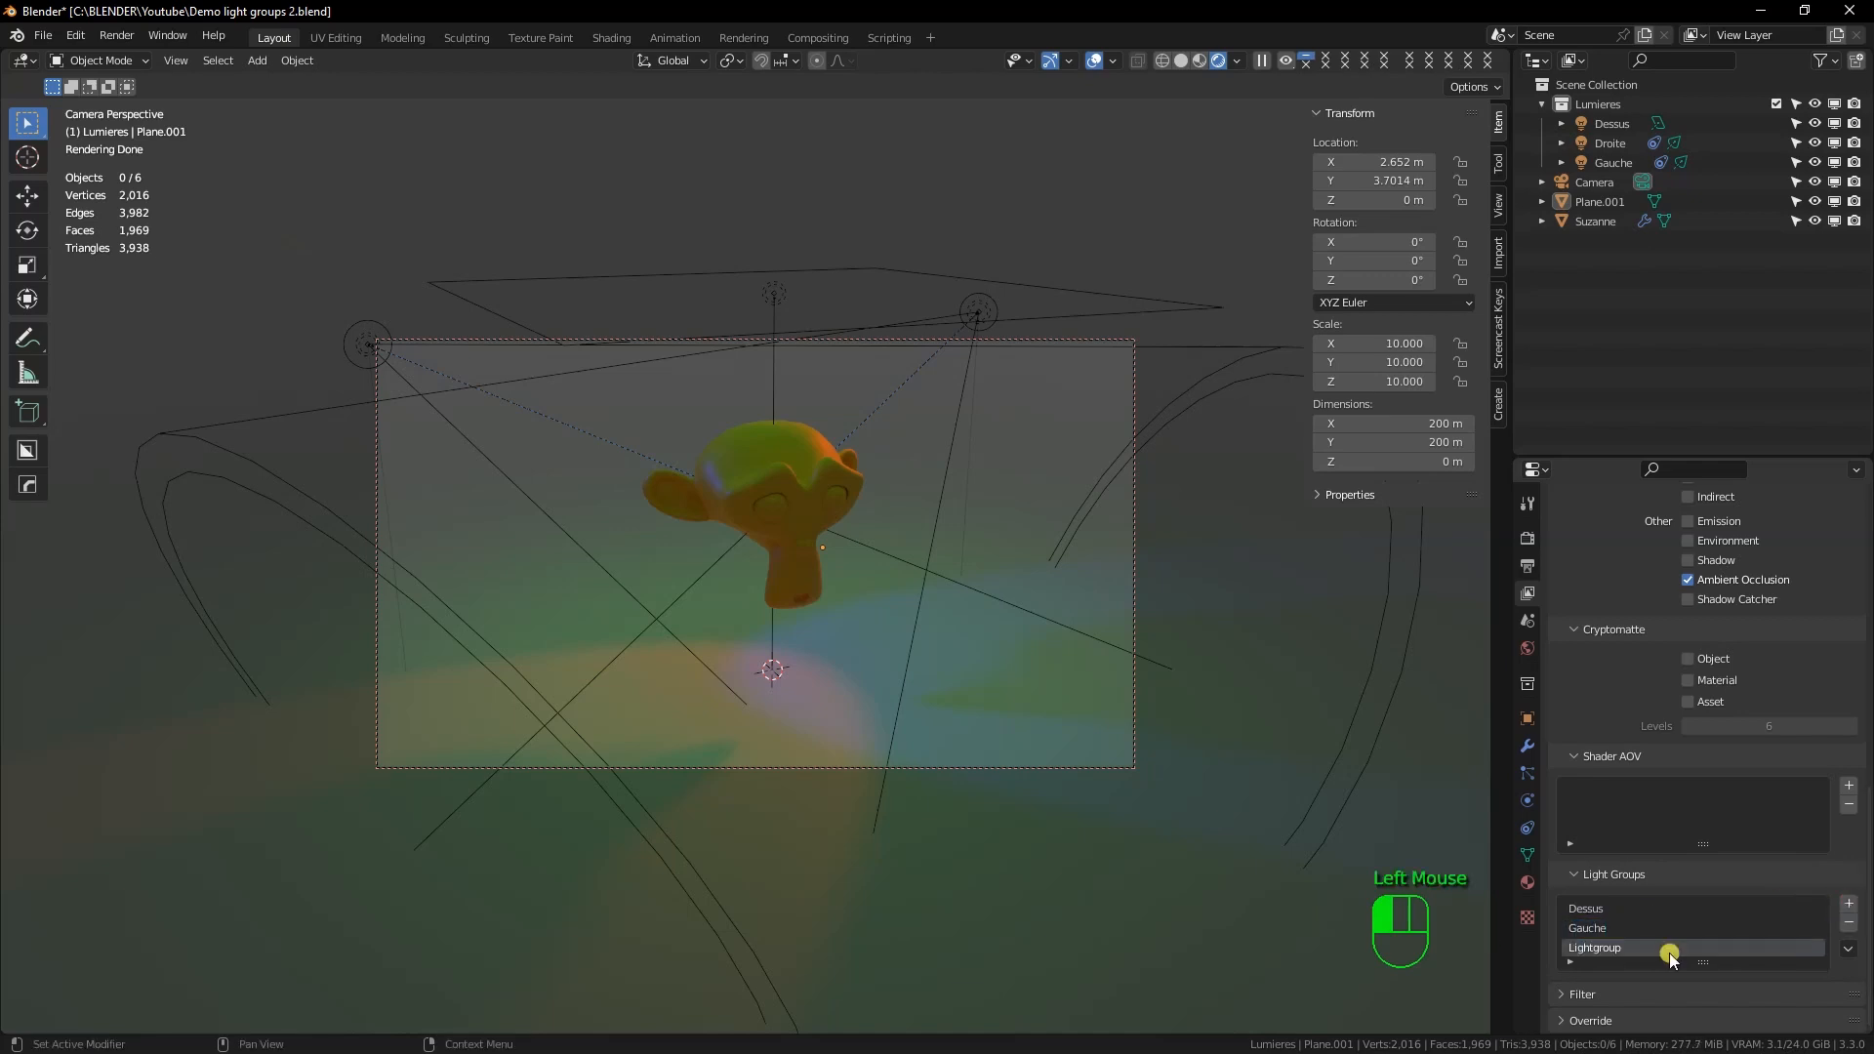
{"action": "double_click", "coordinate": [1610, 951]}
{"action": "type", "text": "Dr"}
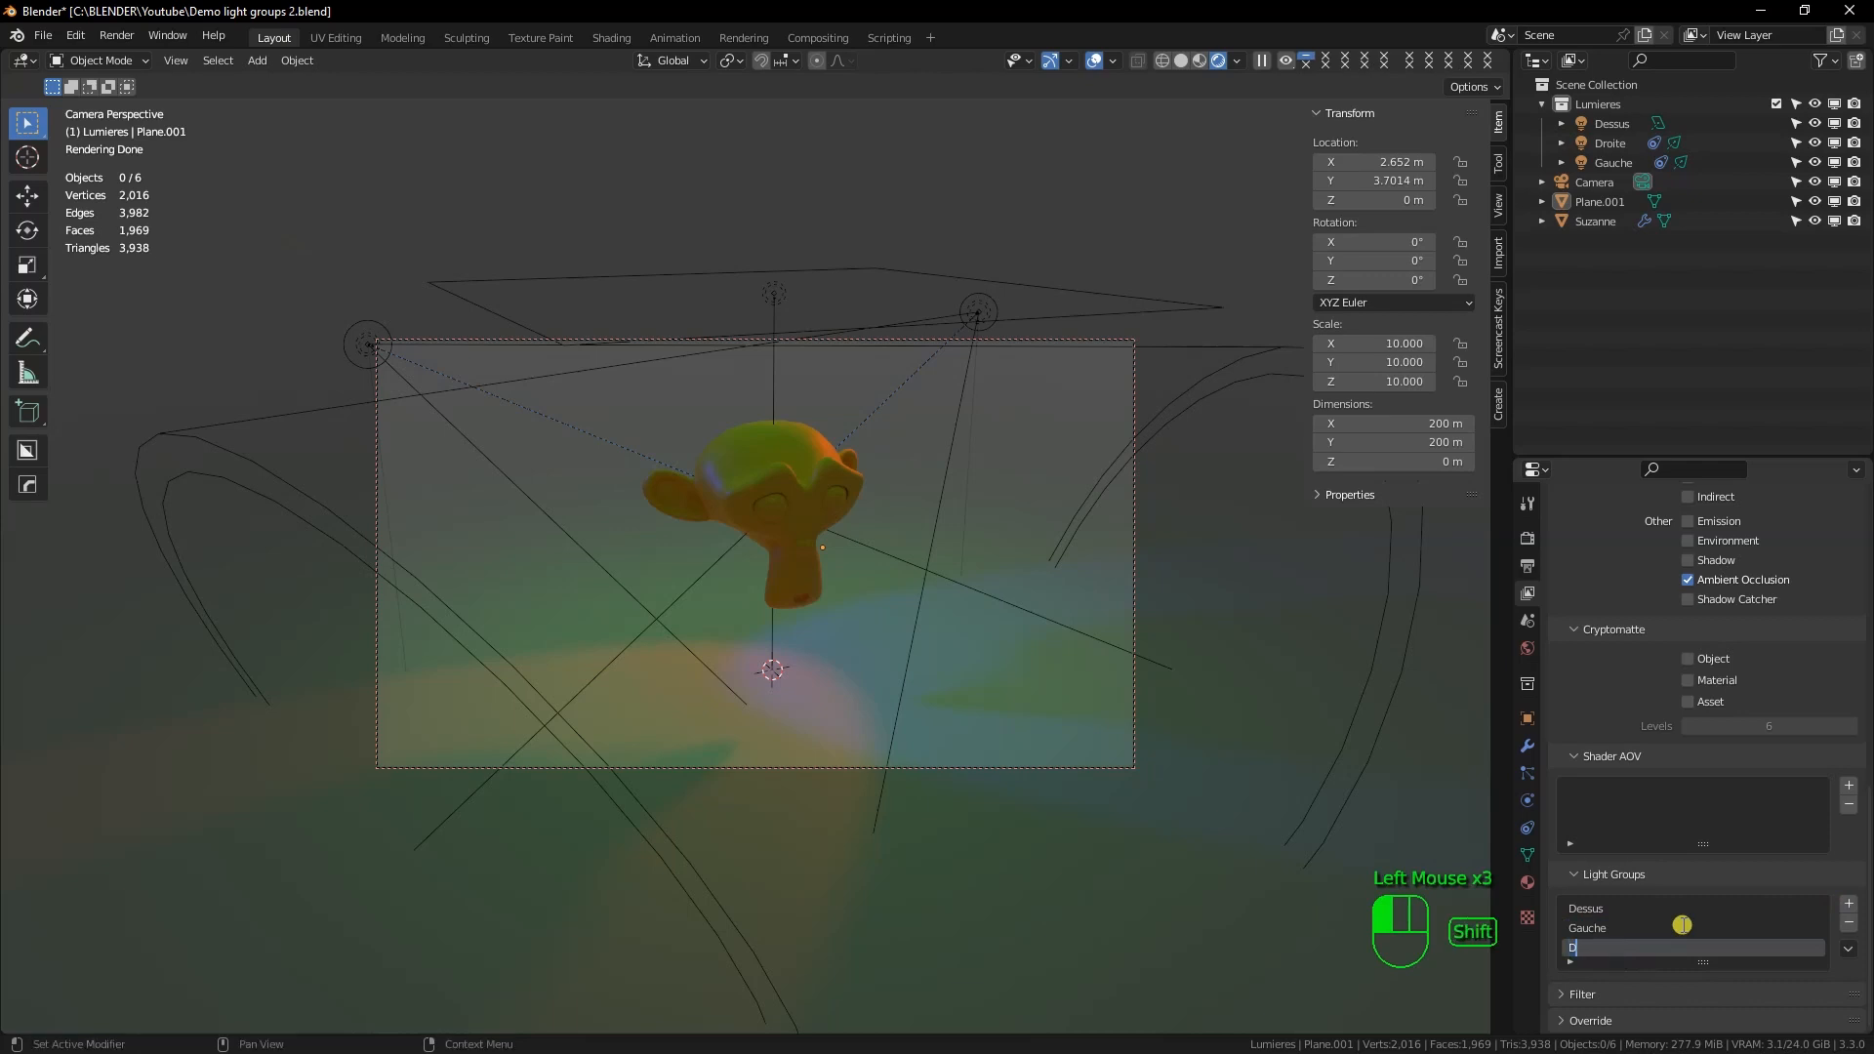
{"action": "type", "text": "oite"}
{"action": "key", "text": "Return"}
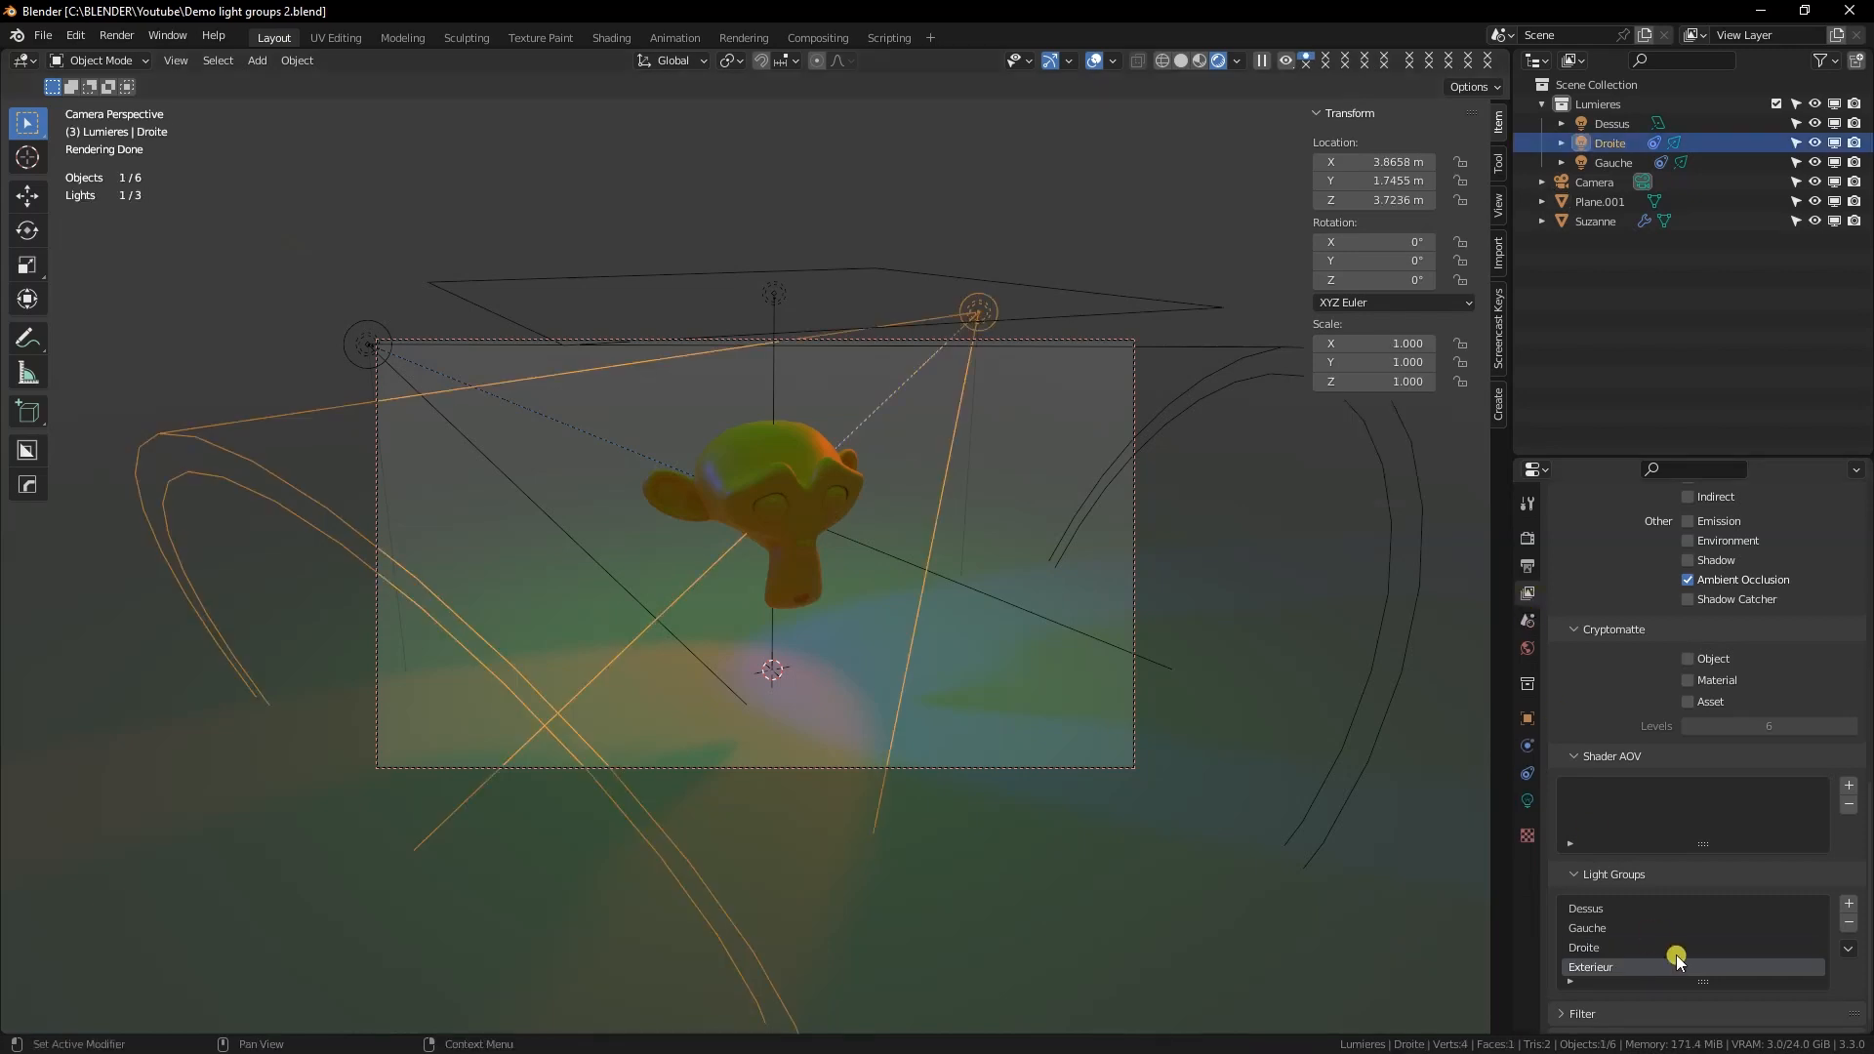
Review the view layer's light groups and the light group assignment in the Dessus light's object shading settings
{"action": "scroll", "coordinate": [1659, 952], "scroll_direction": "down", "scroll_amount": 1}
{"action": "scroll", "coordinate": [1657, 947], "scroll_direction": "up", "scroll_amount": 2}
{"action": "scroll", "coordinate": [1786, 953], "scroll_direction": "down", "scroll_amount": 2}
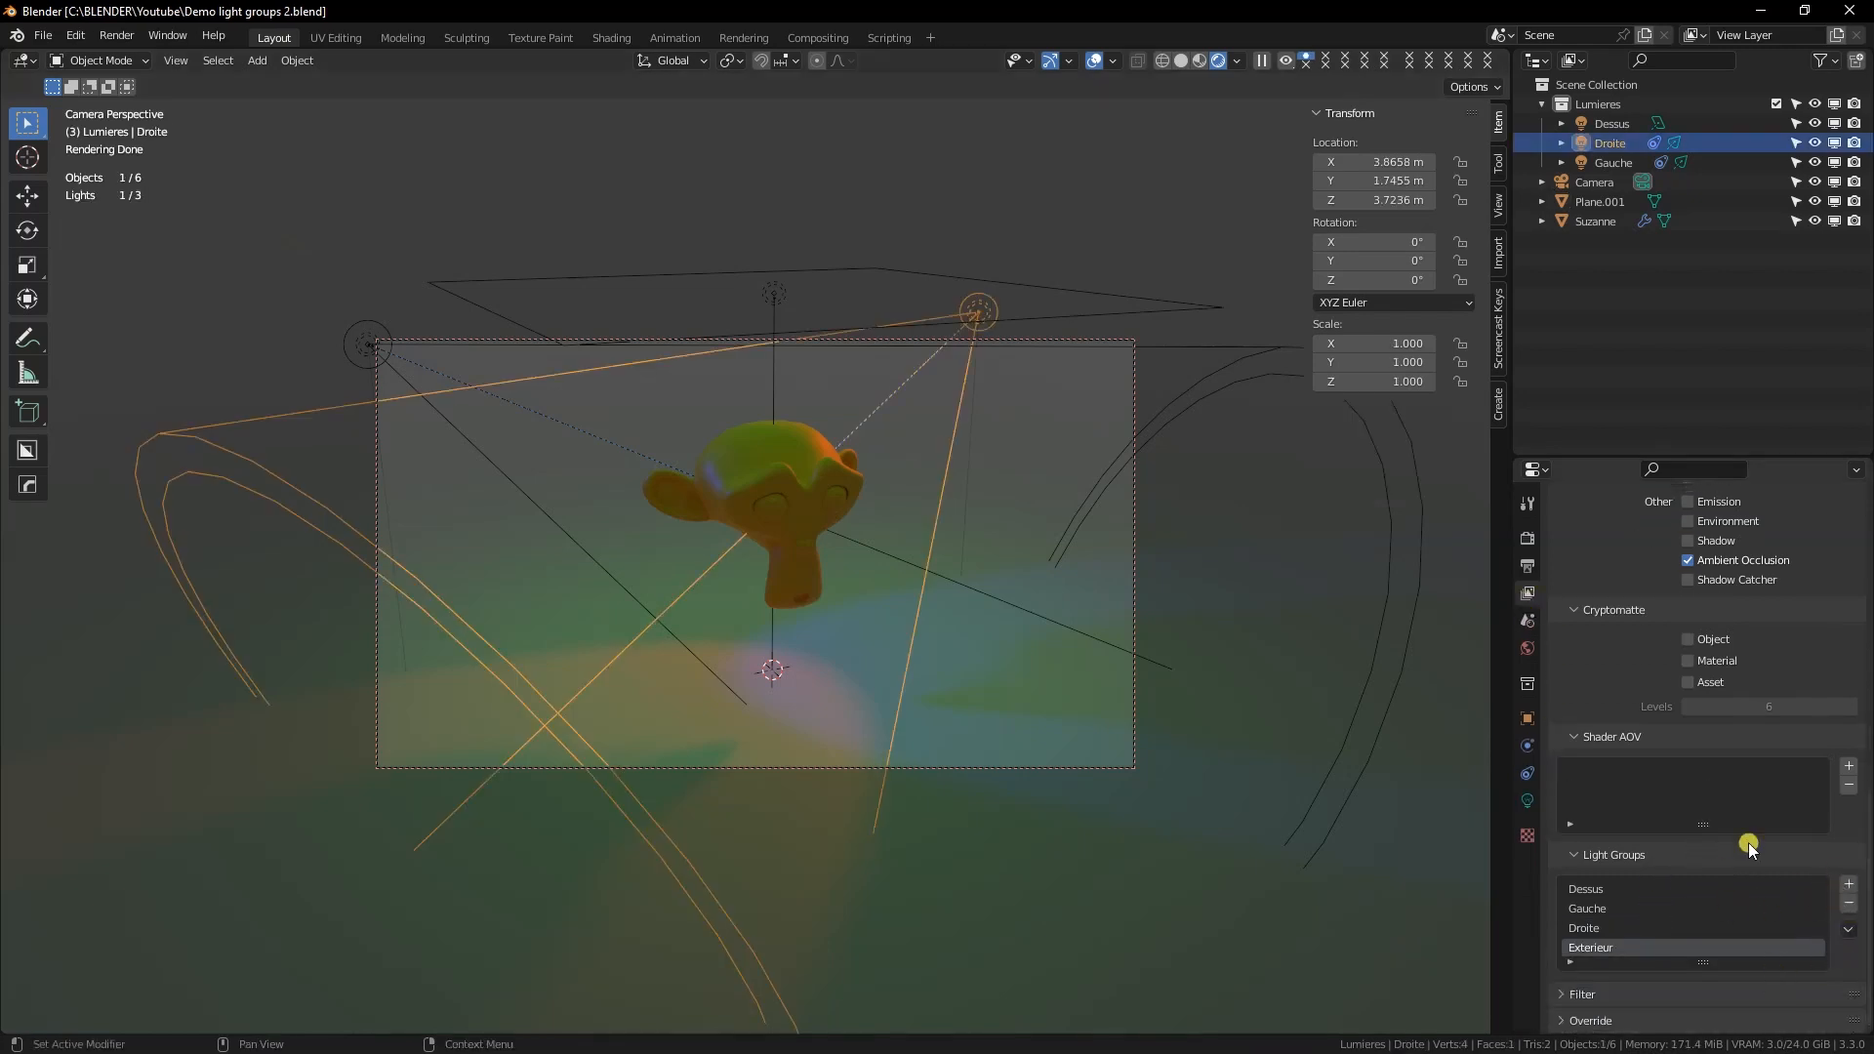
{"action": "left_click", "coordinate": [1608, 125]}
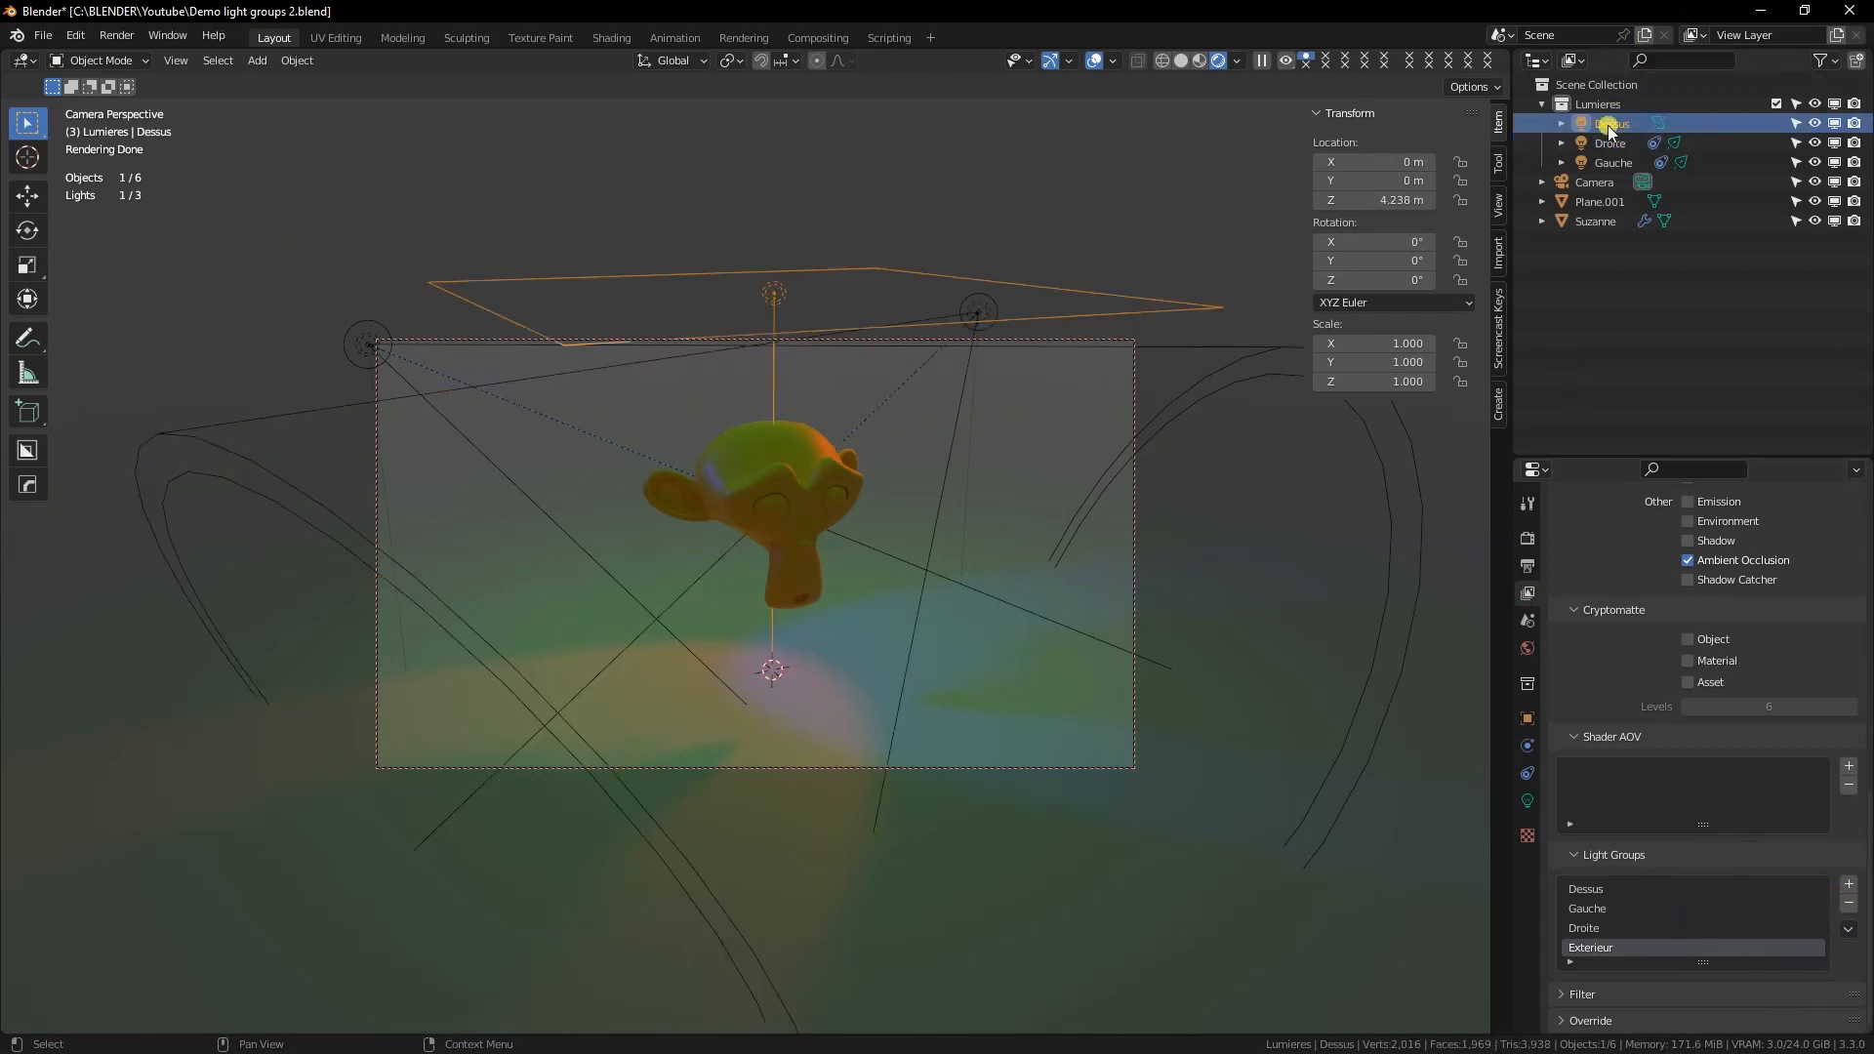
{"action": "left_click", "coordinate": [1607, 124]}
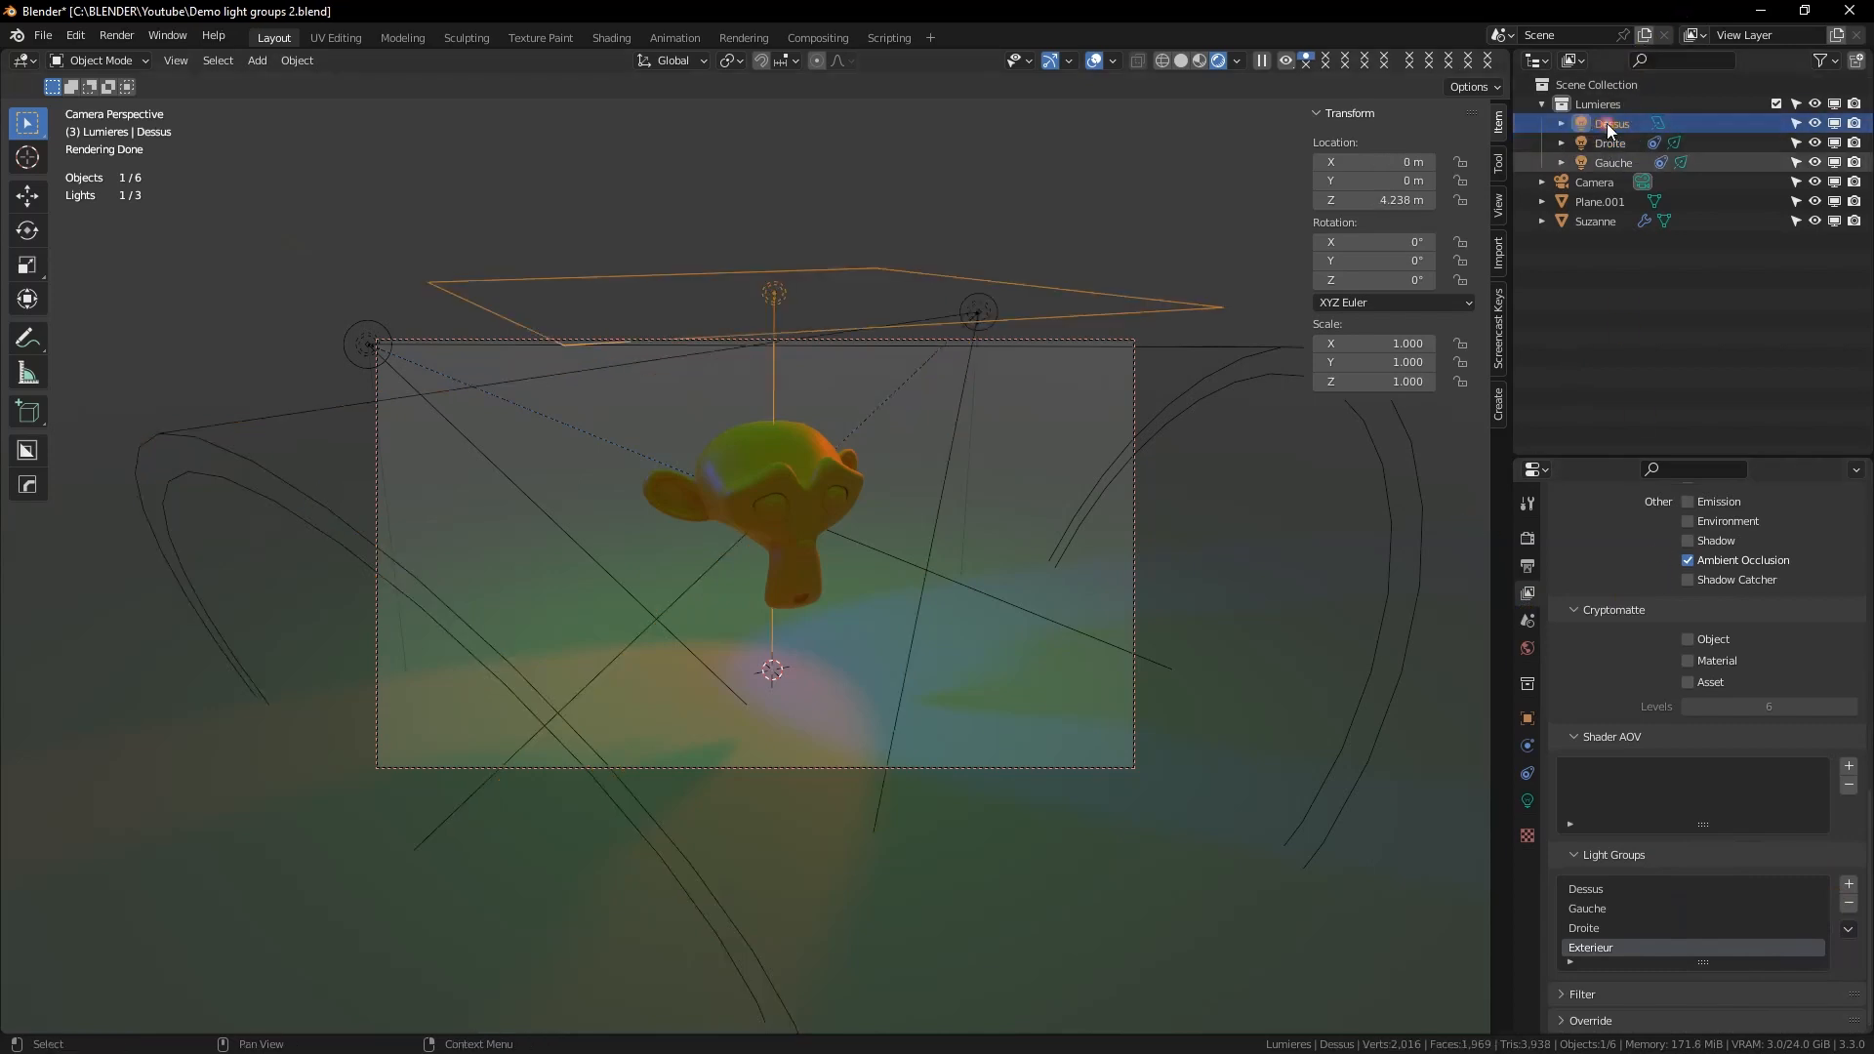
{"action": "left_click", "coordinate": [1527, 799]}
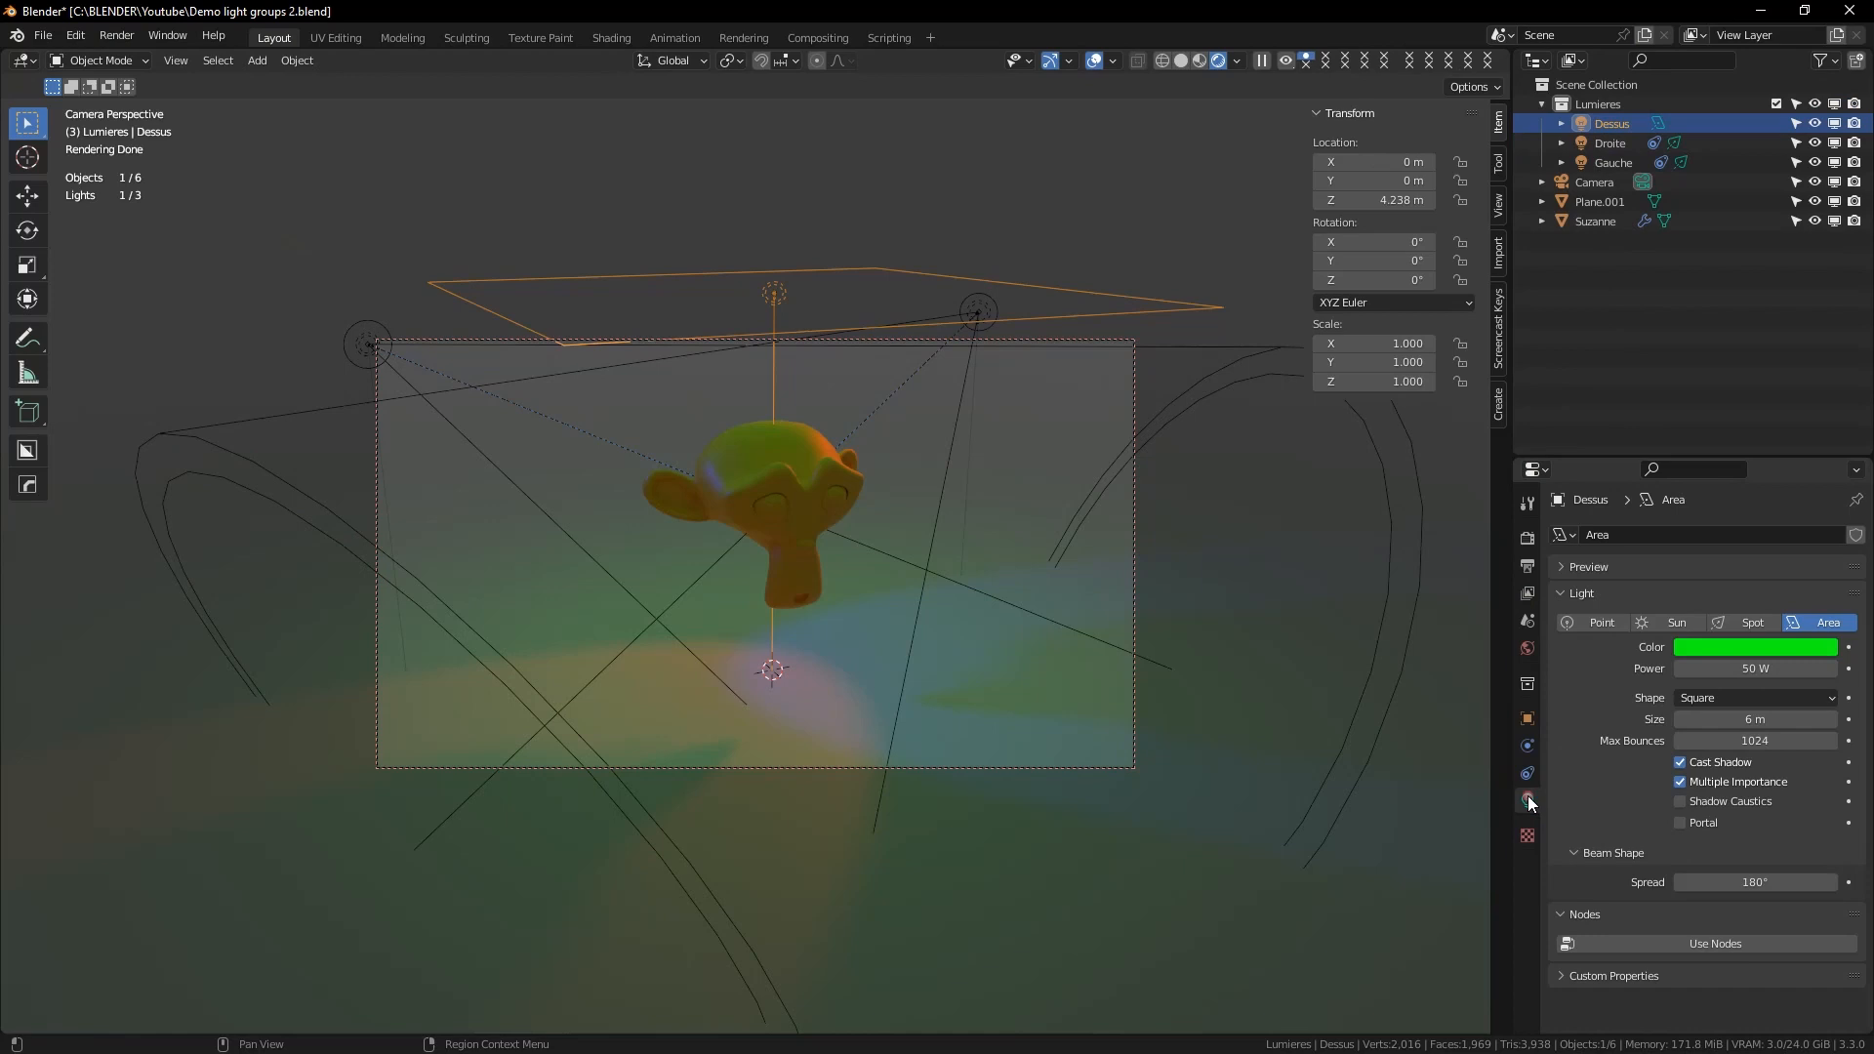
{"action": "left_click", "coordinate": [1527, 720]}
{"action": "scroll", "coordinate": [1601, 728], "scroll_direction": "down", "scroll_amount": 5}
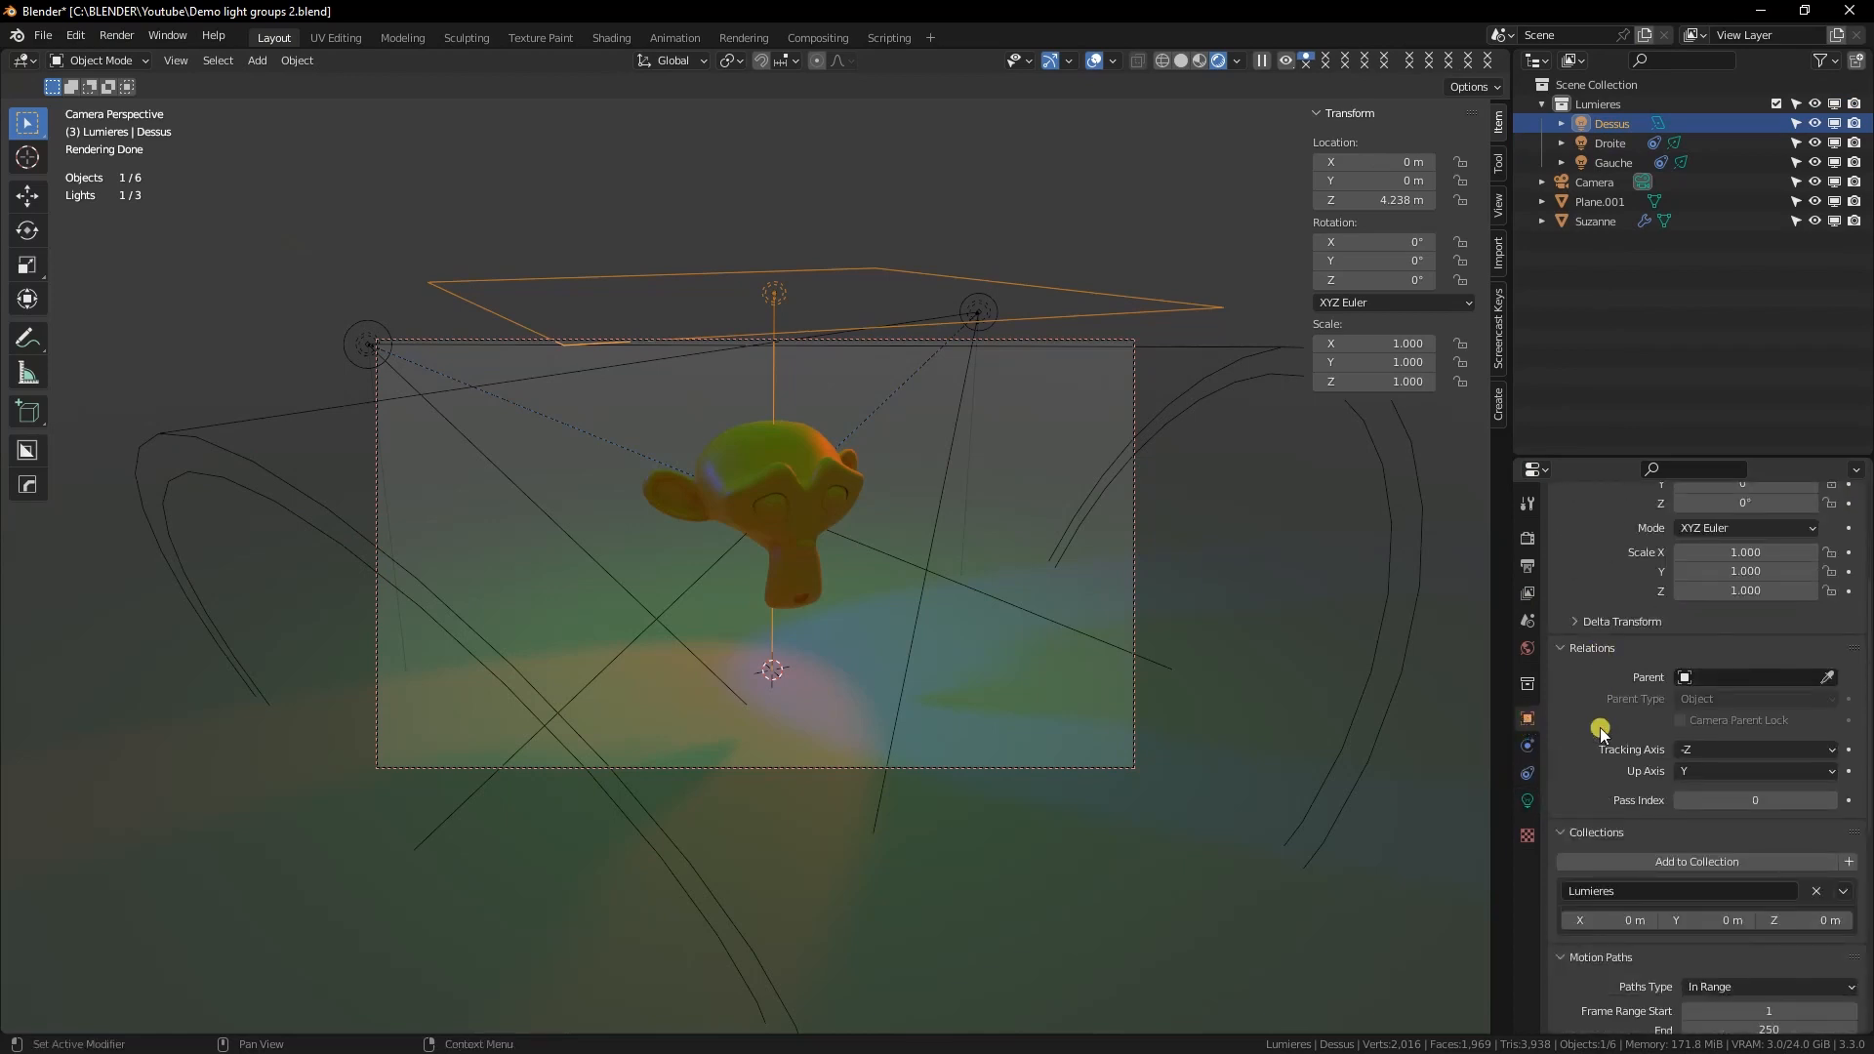
{"action": "scroll", "coordinate": [1600, 728], "scroll_direction": "down", "scroll_amount": 8}
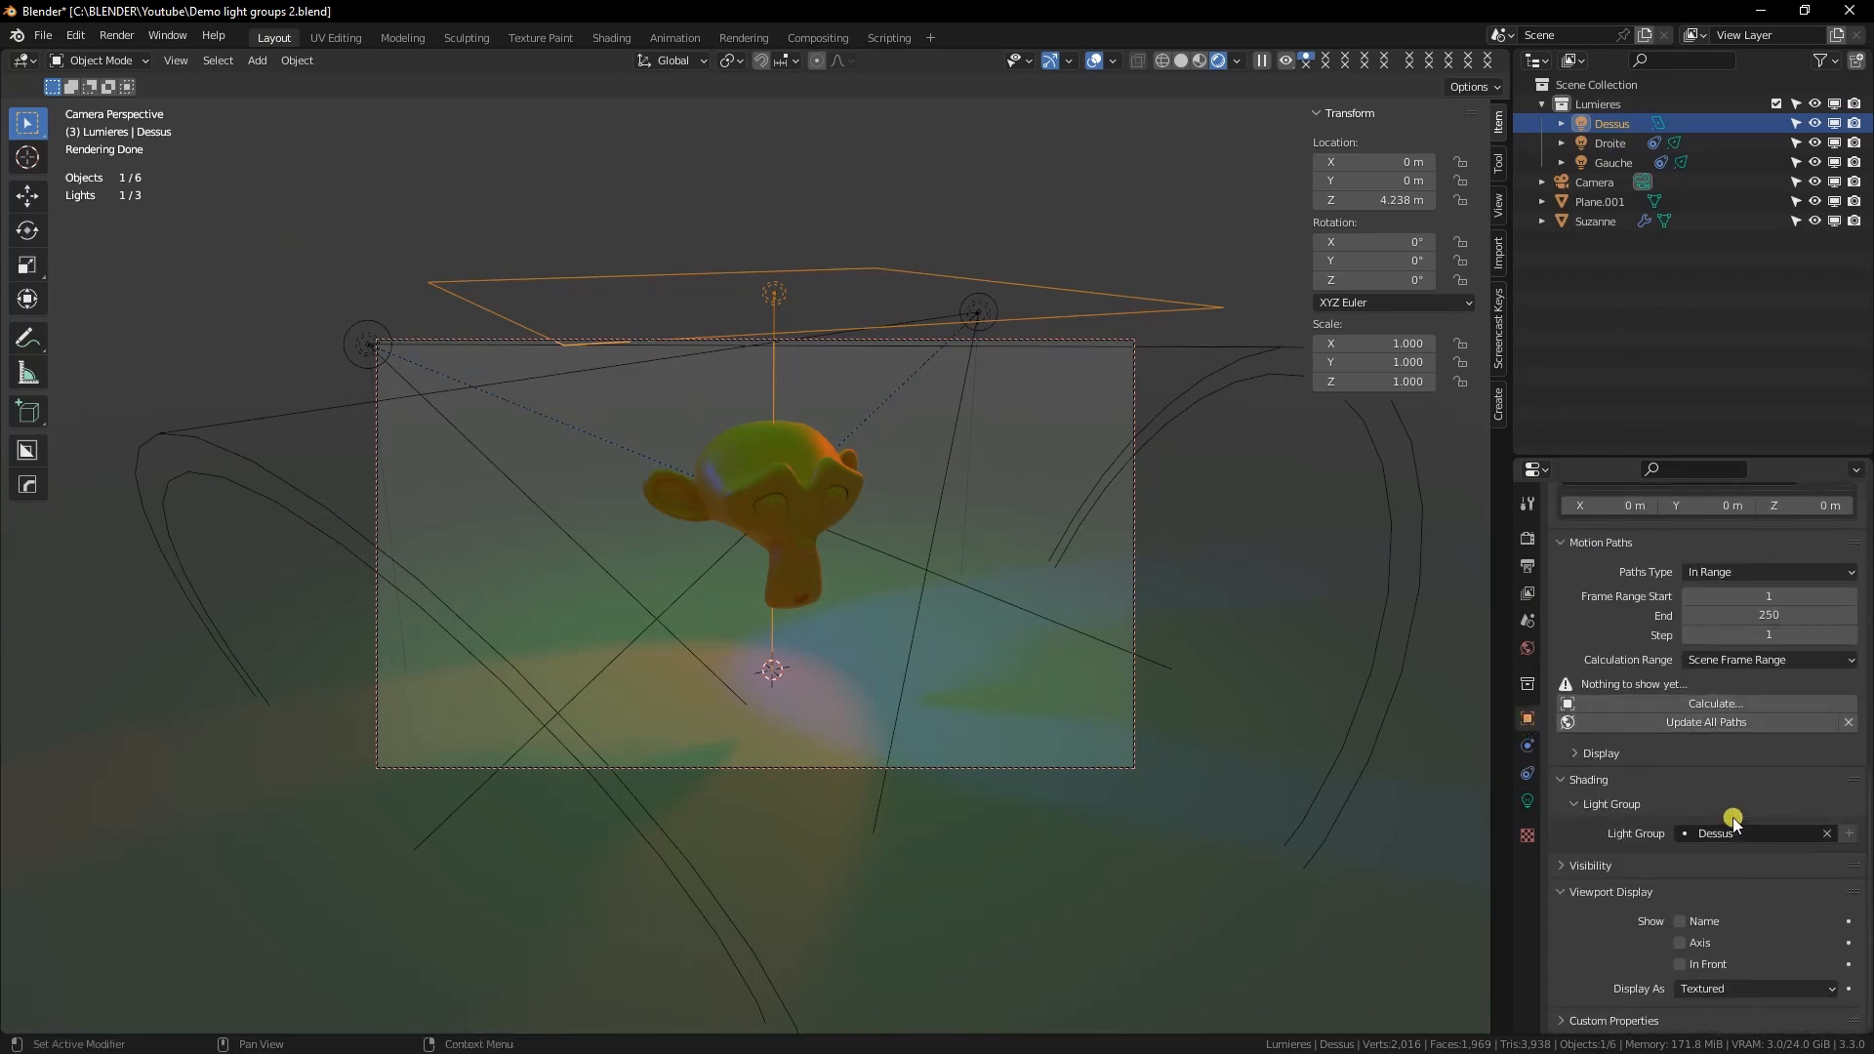
Clear the Dessus light's light group assignment and reassign it to the Dessus group
{"action": "left_click", "coordinate": [1827, 833]}
{"action": "left_click", "coordinate": [1711, 831]}
{"action": "left_click", "coordinate": [1713, 629]}
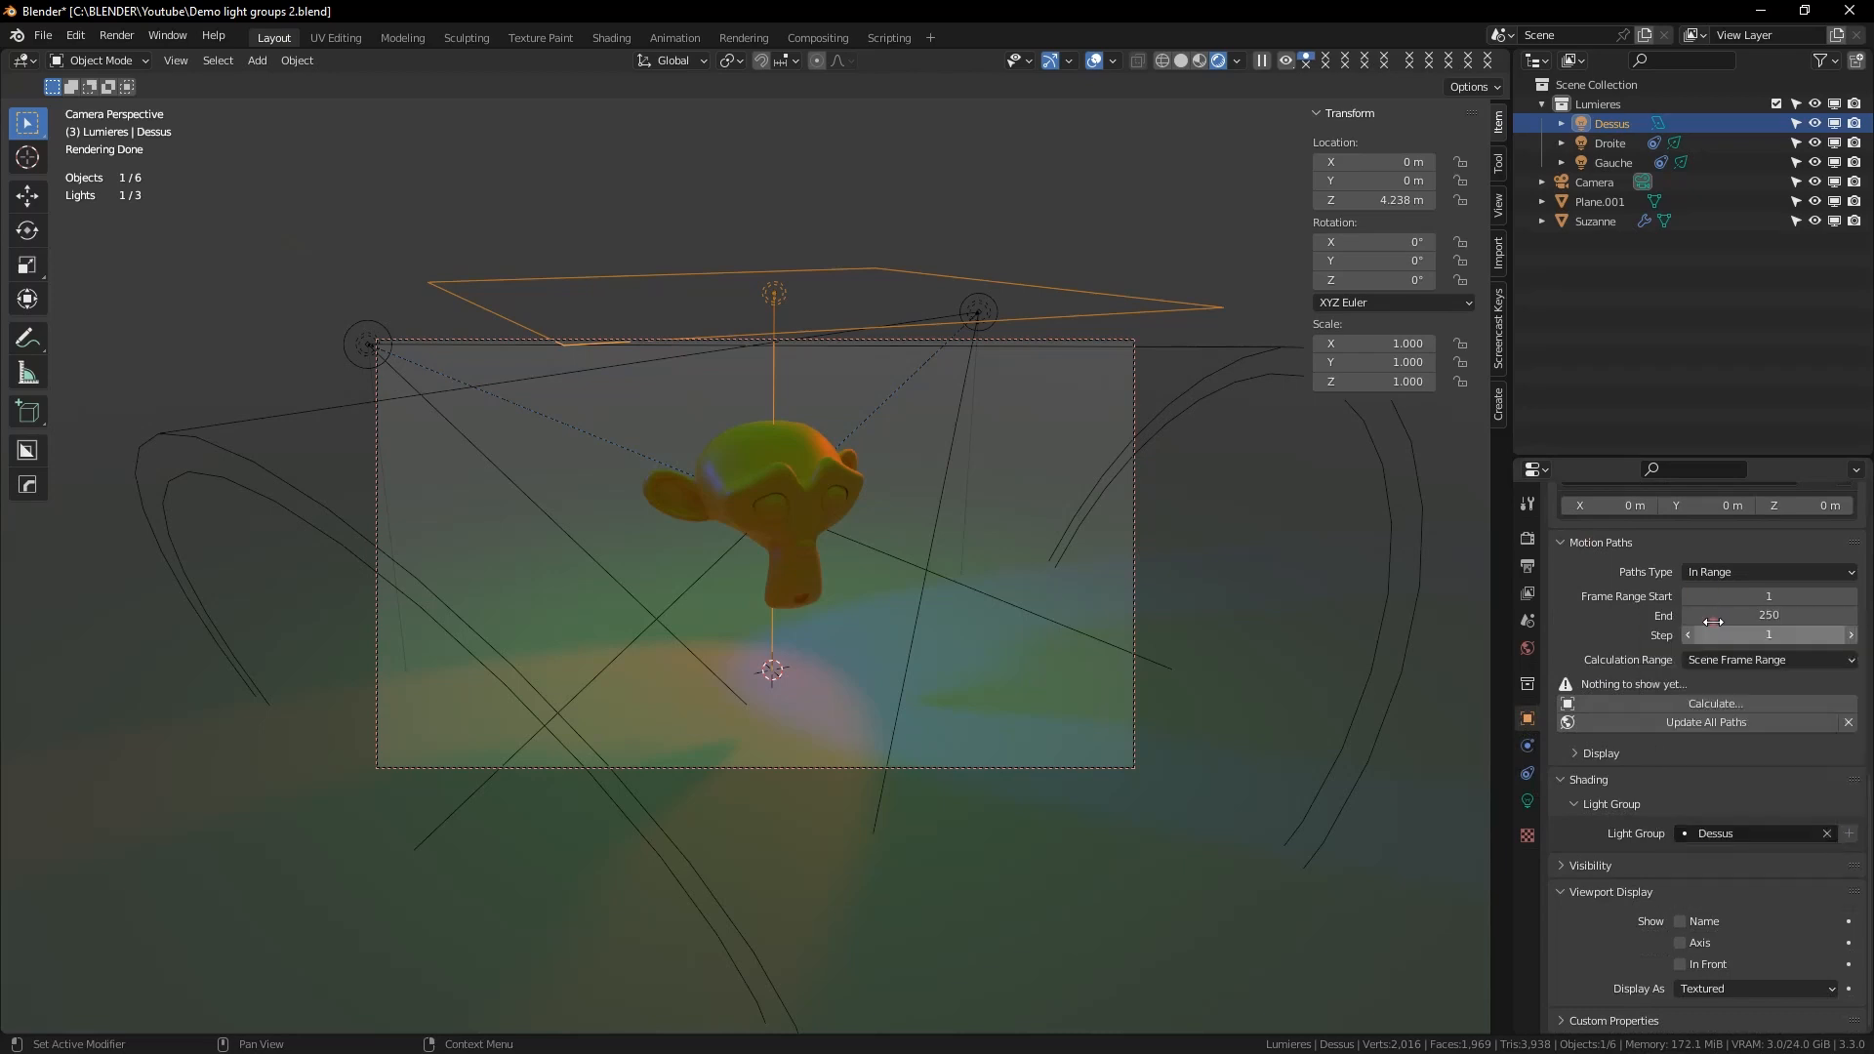
Select the Droite light and replace its light group assignment with the Droite group
{"action": "left_click", "coordinate": [1610, 142]}
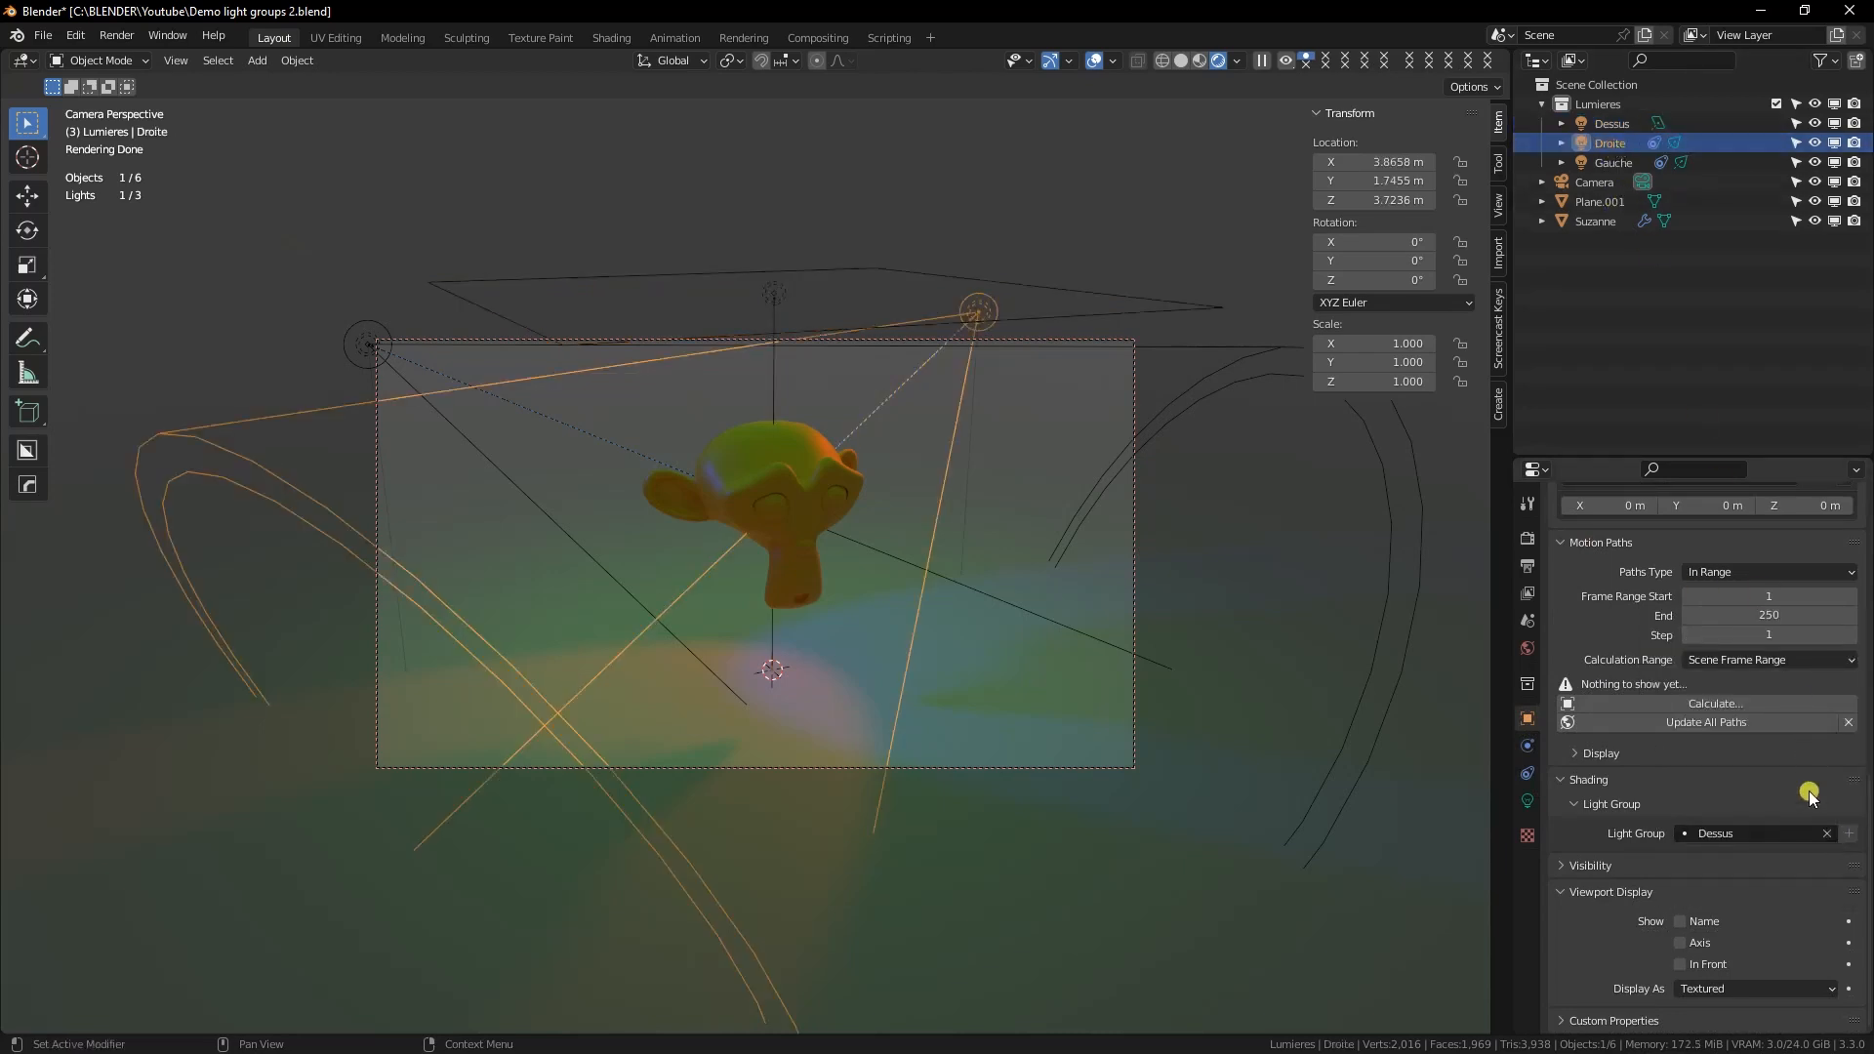
{"action": "left_click", "coordinate": [1827, 833]}
{"action": "left_click", "coordinate": [1725, 835]}
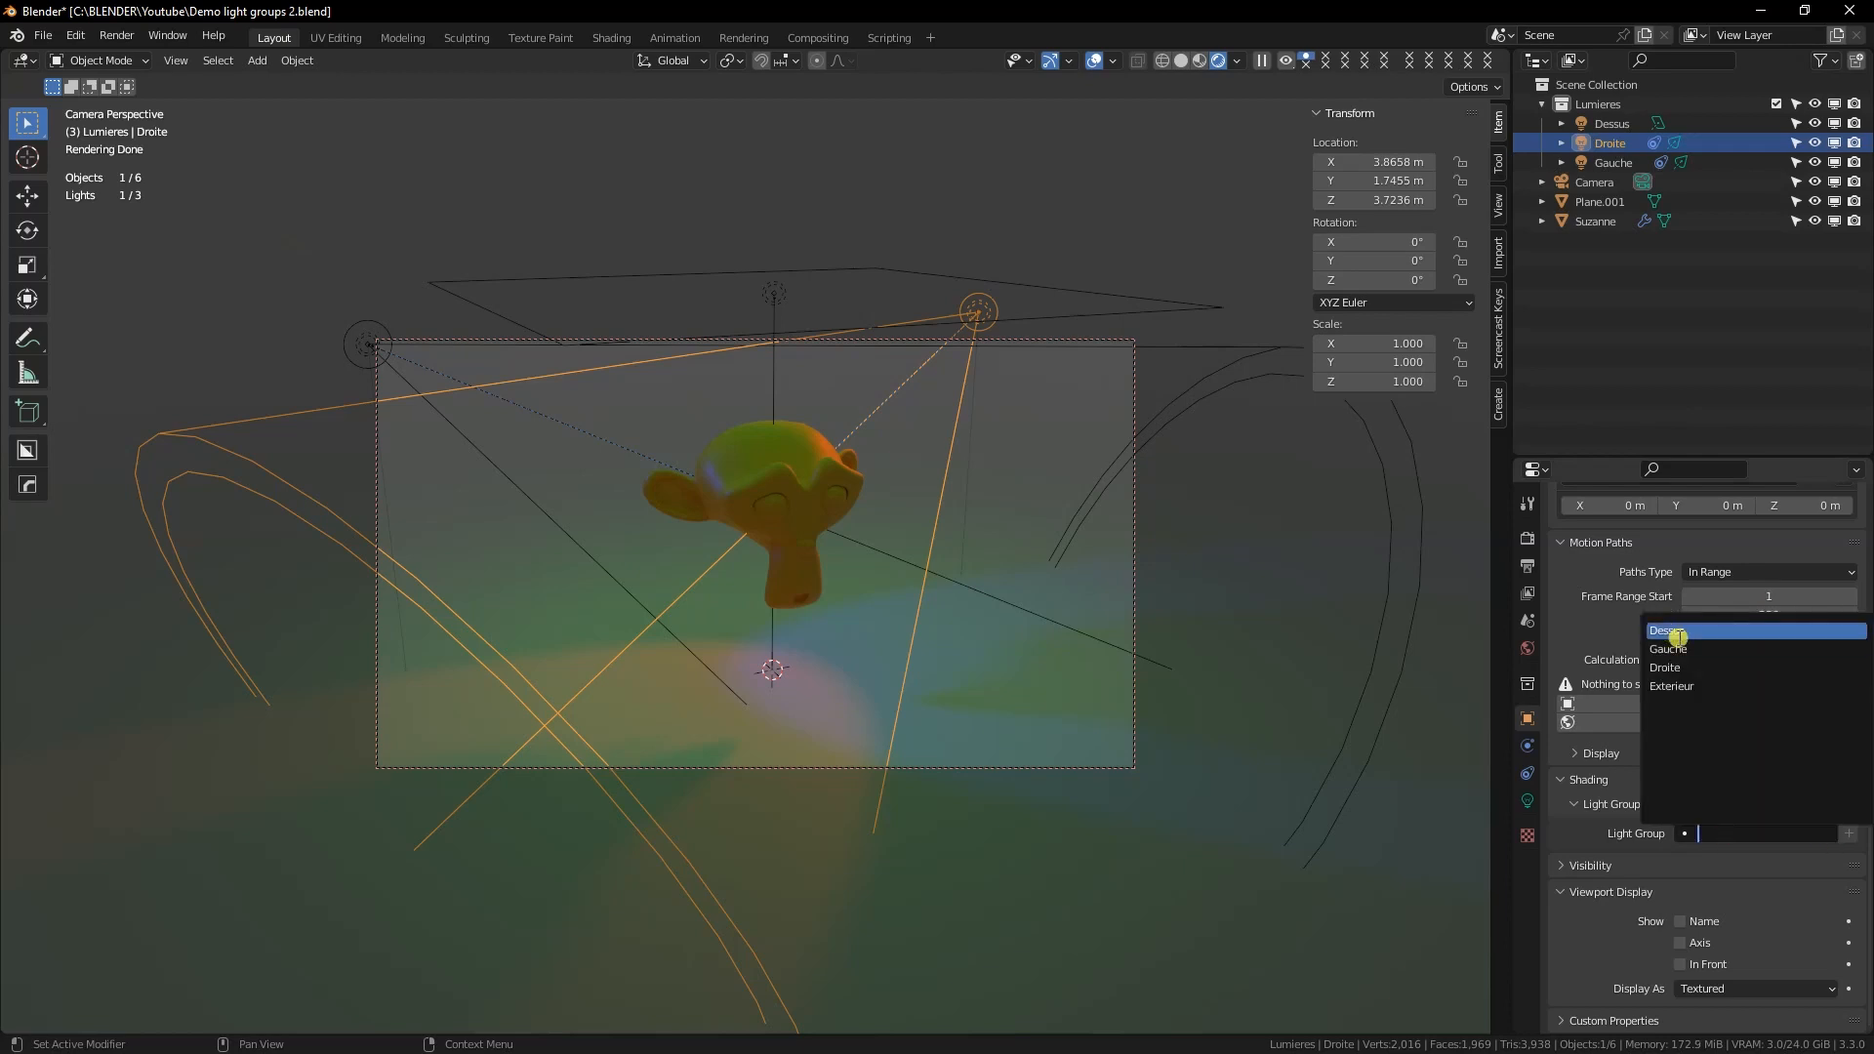
{"action": "left_click", "coordinate": [1664, 667]}
Select the Gauche light, clear its light group assignment and assign it to the Gauche group
{"action": "left_click", "coordinate": [1636, 162]}
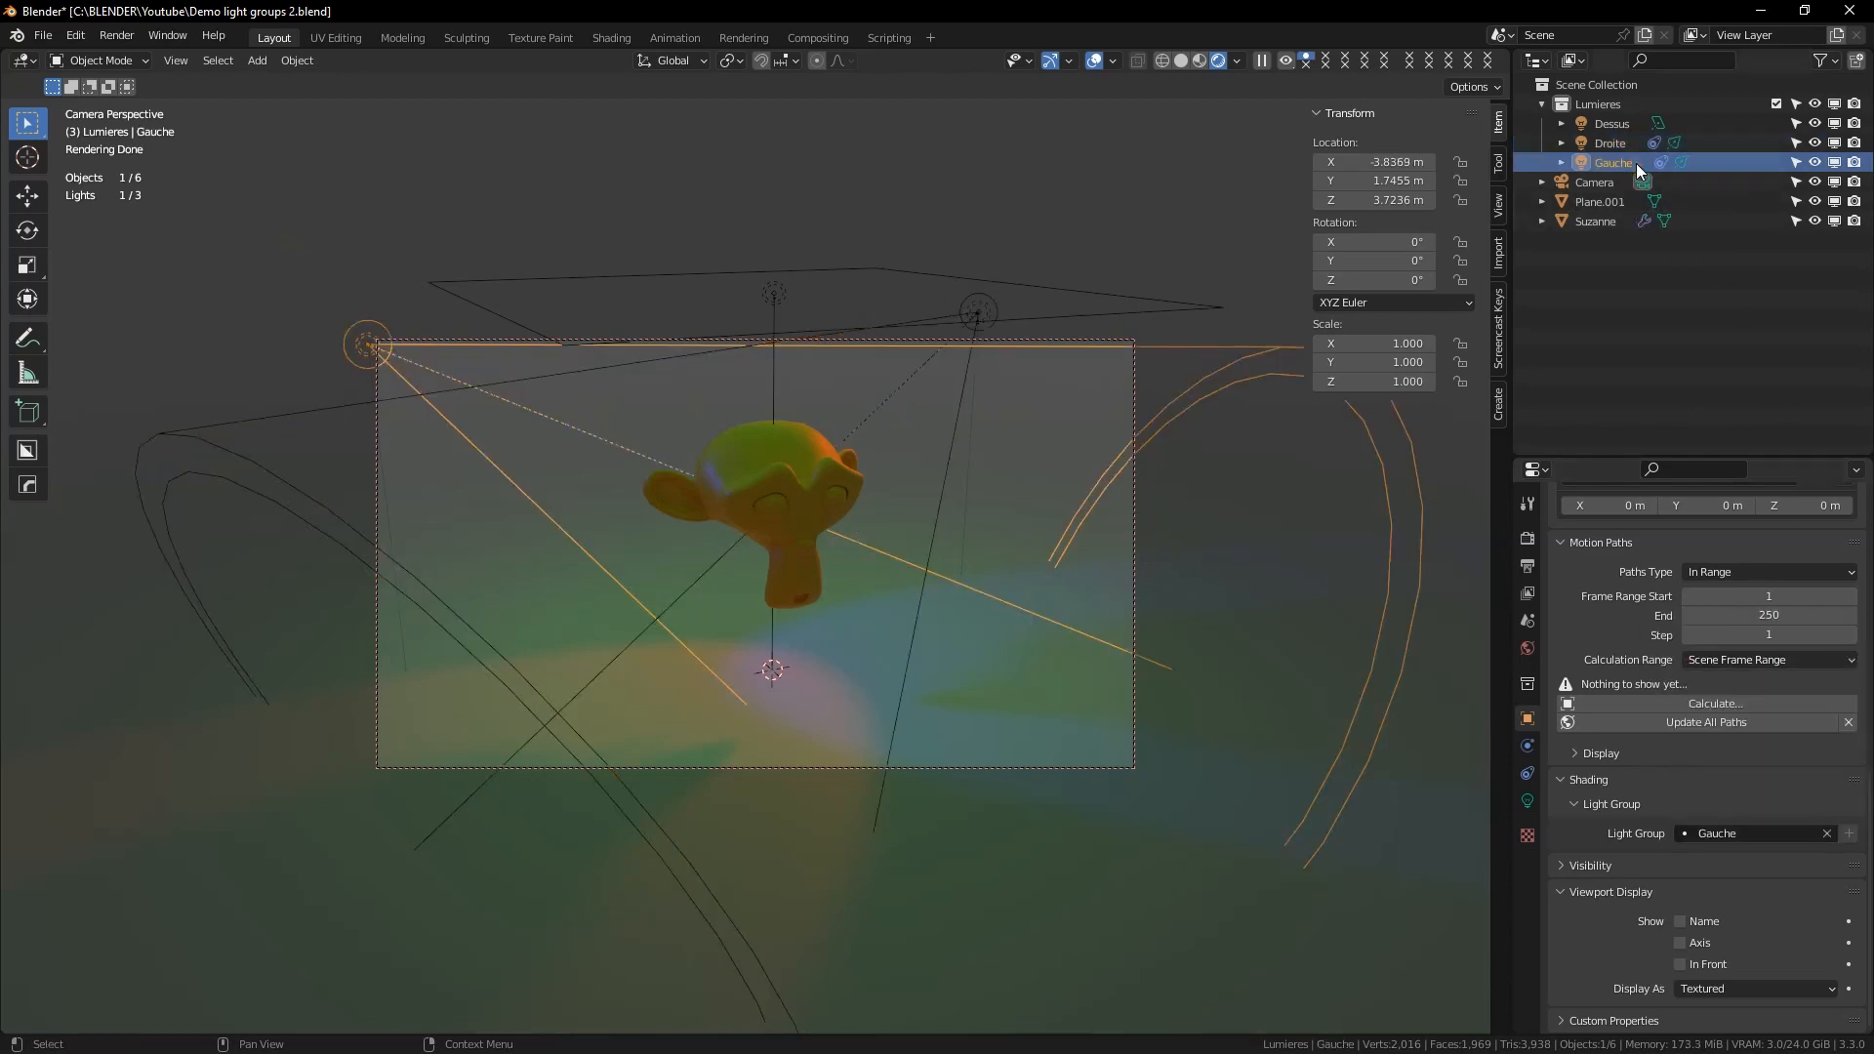
{"action": "left_click", "coordinate": [1826, 833]}
{"action": "left_click", "coordinate": [1725, 833]}
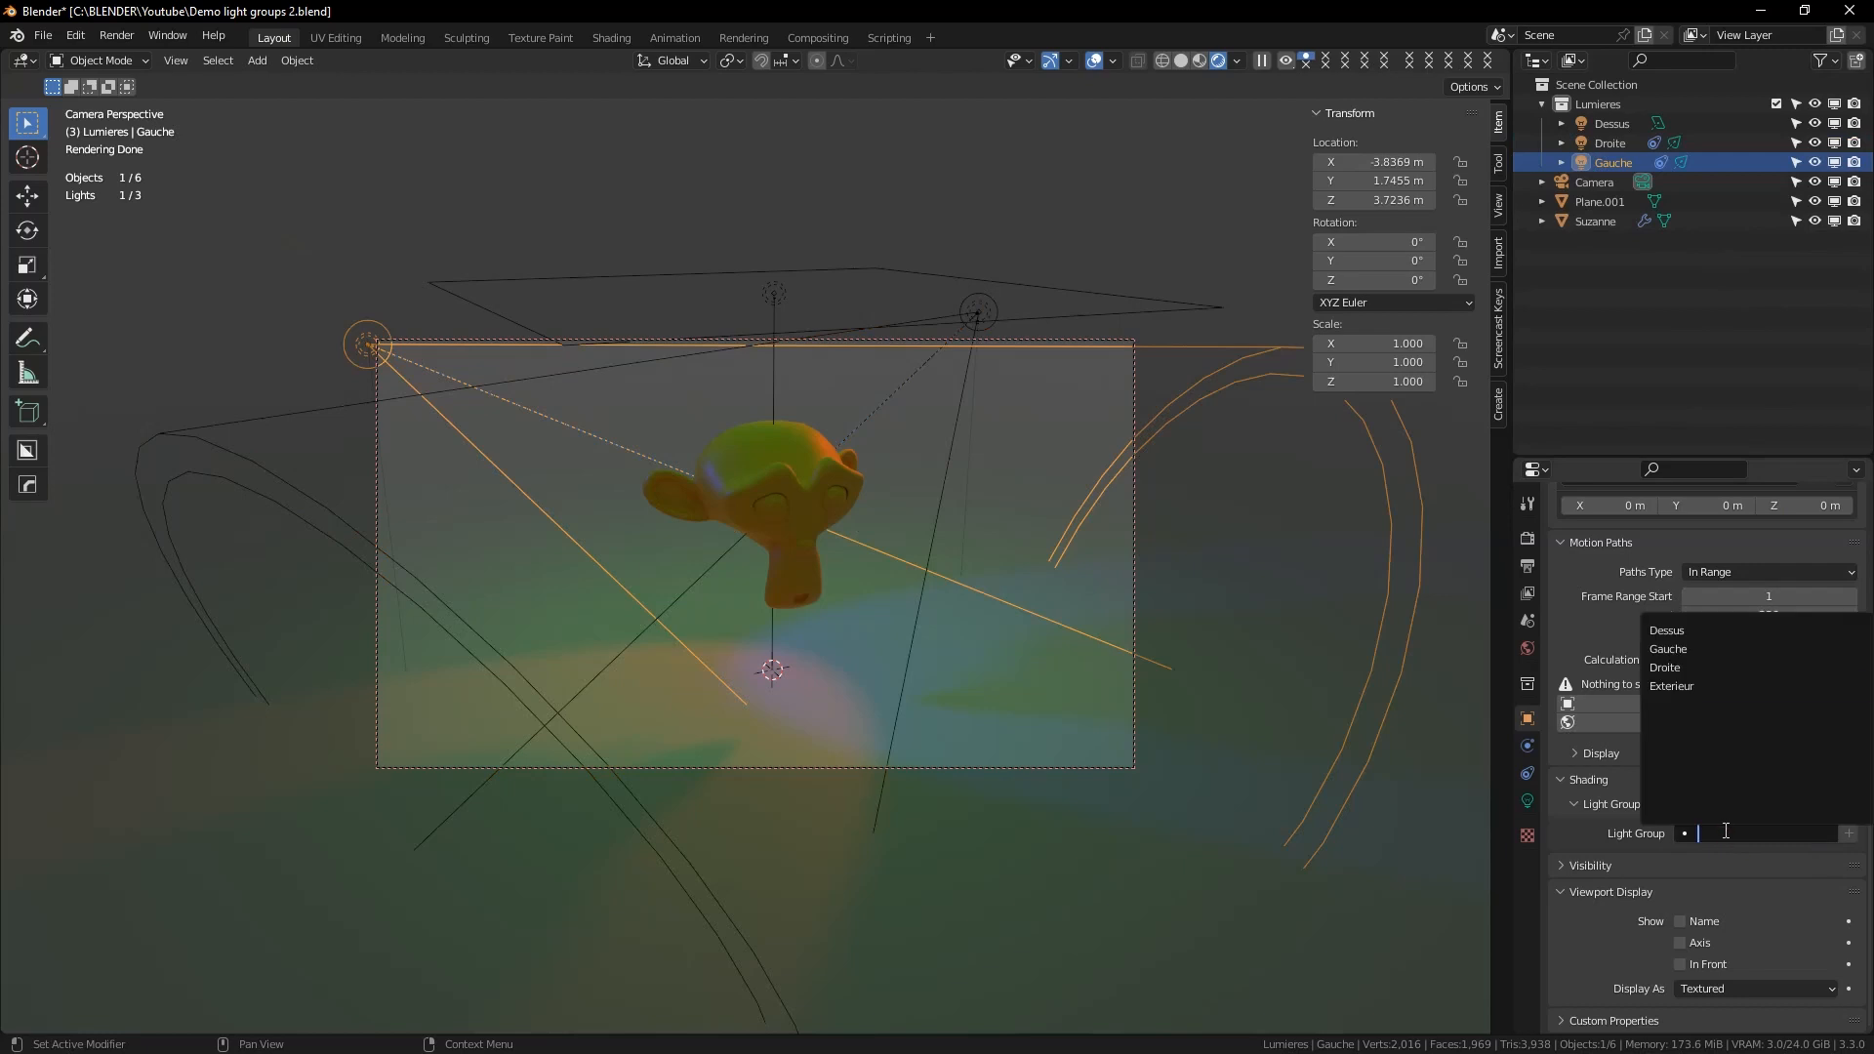
{"action": "left_click", "coordinate": [1670, 649]}
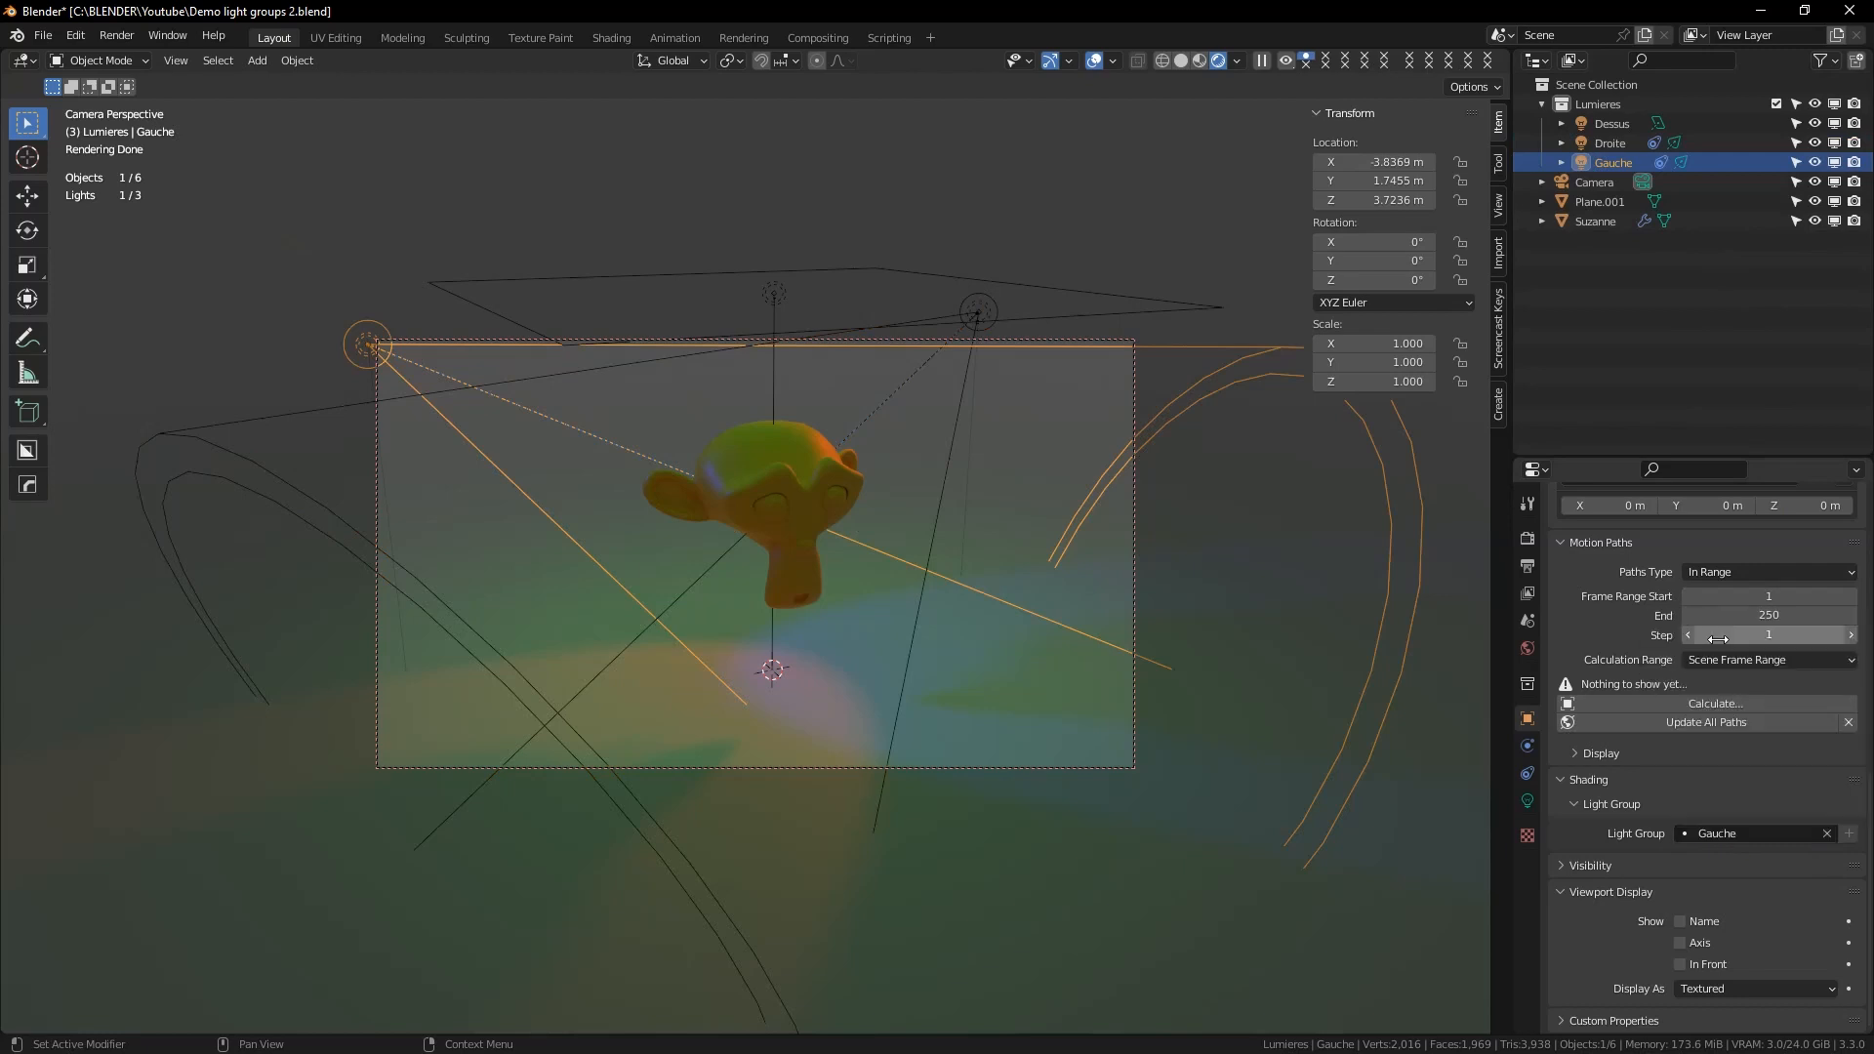
In the world settings, clear the light group assignment and assign the world to the Exterieur group
{"action": "left_click", "coordinate": [1530, 646]}
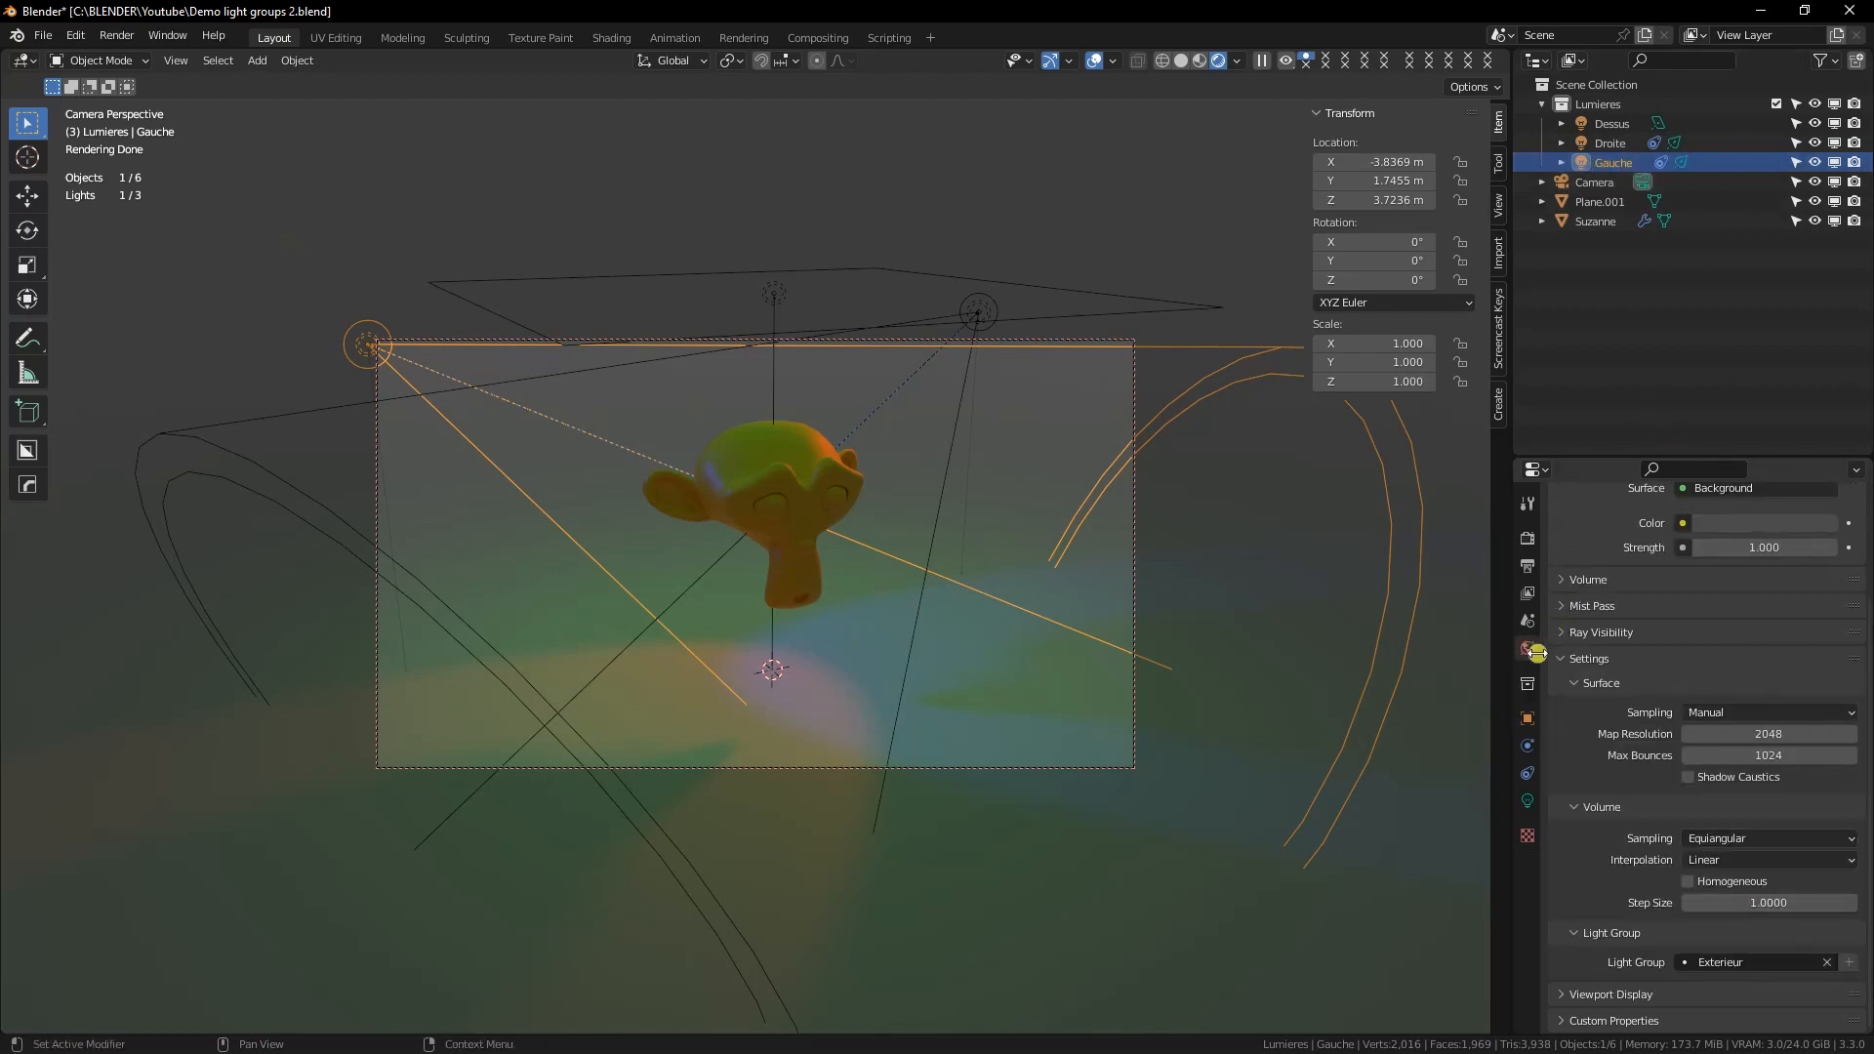
{"action": "left_click", "coordinate": [1826, 962]}
{"action": "left_click", "coordinate": [1801, 963]}
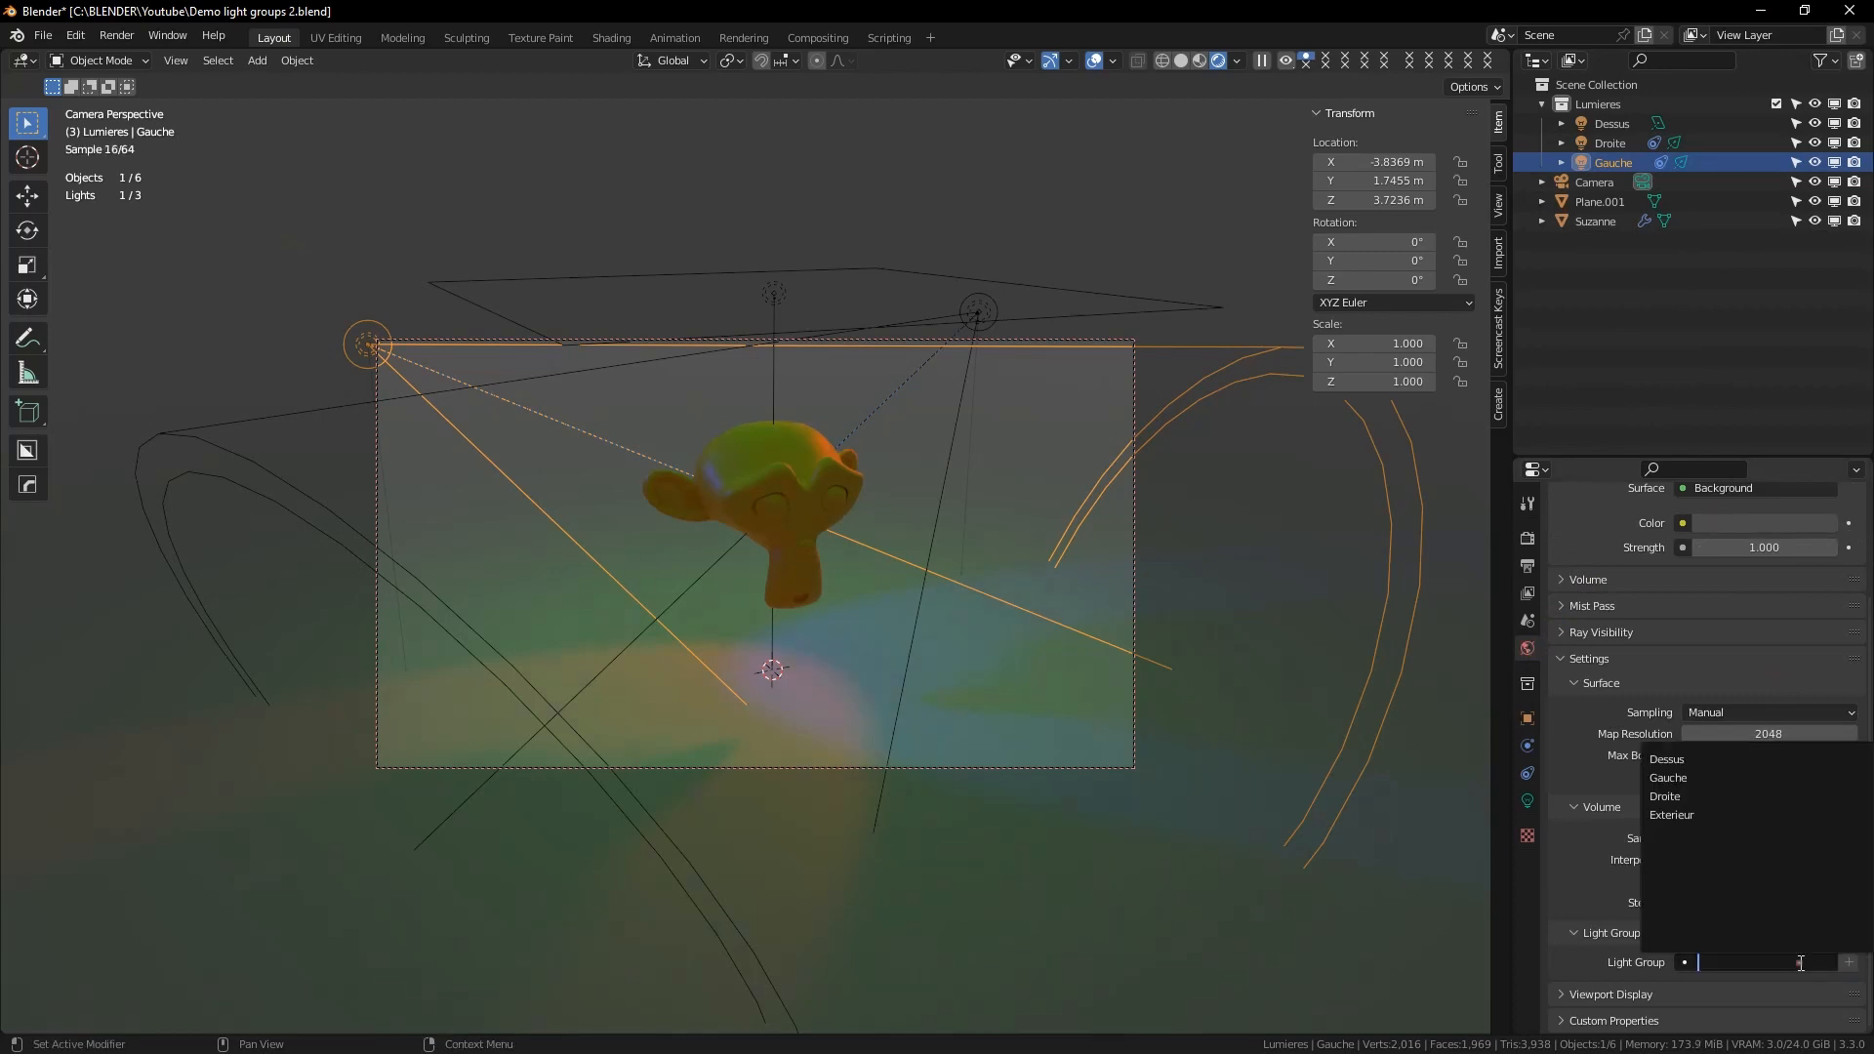
{"action": "left_click", "coordinate": [1727, 815]}
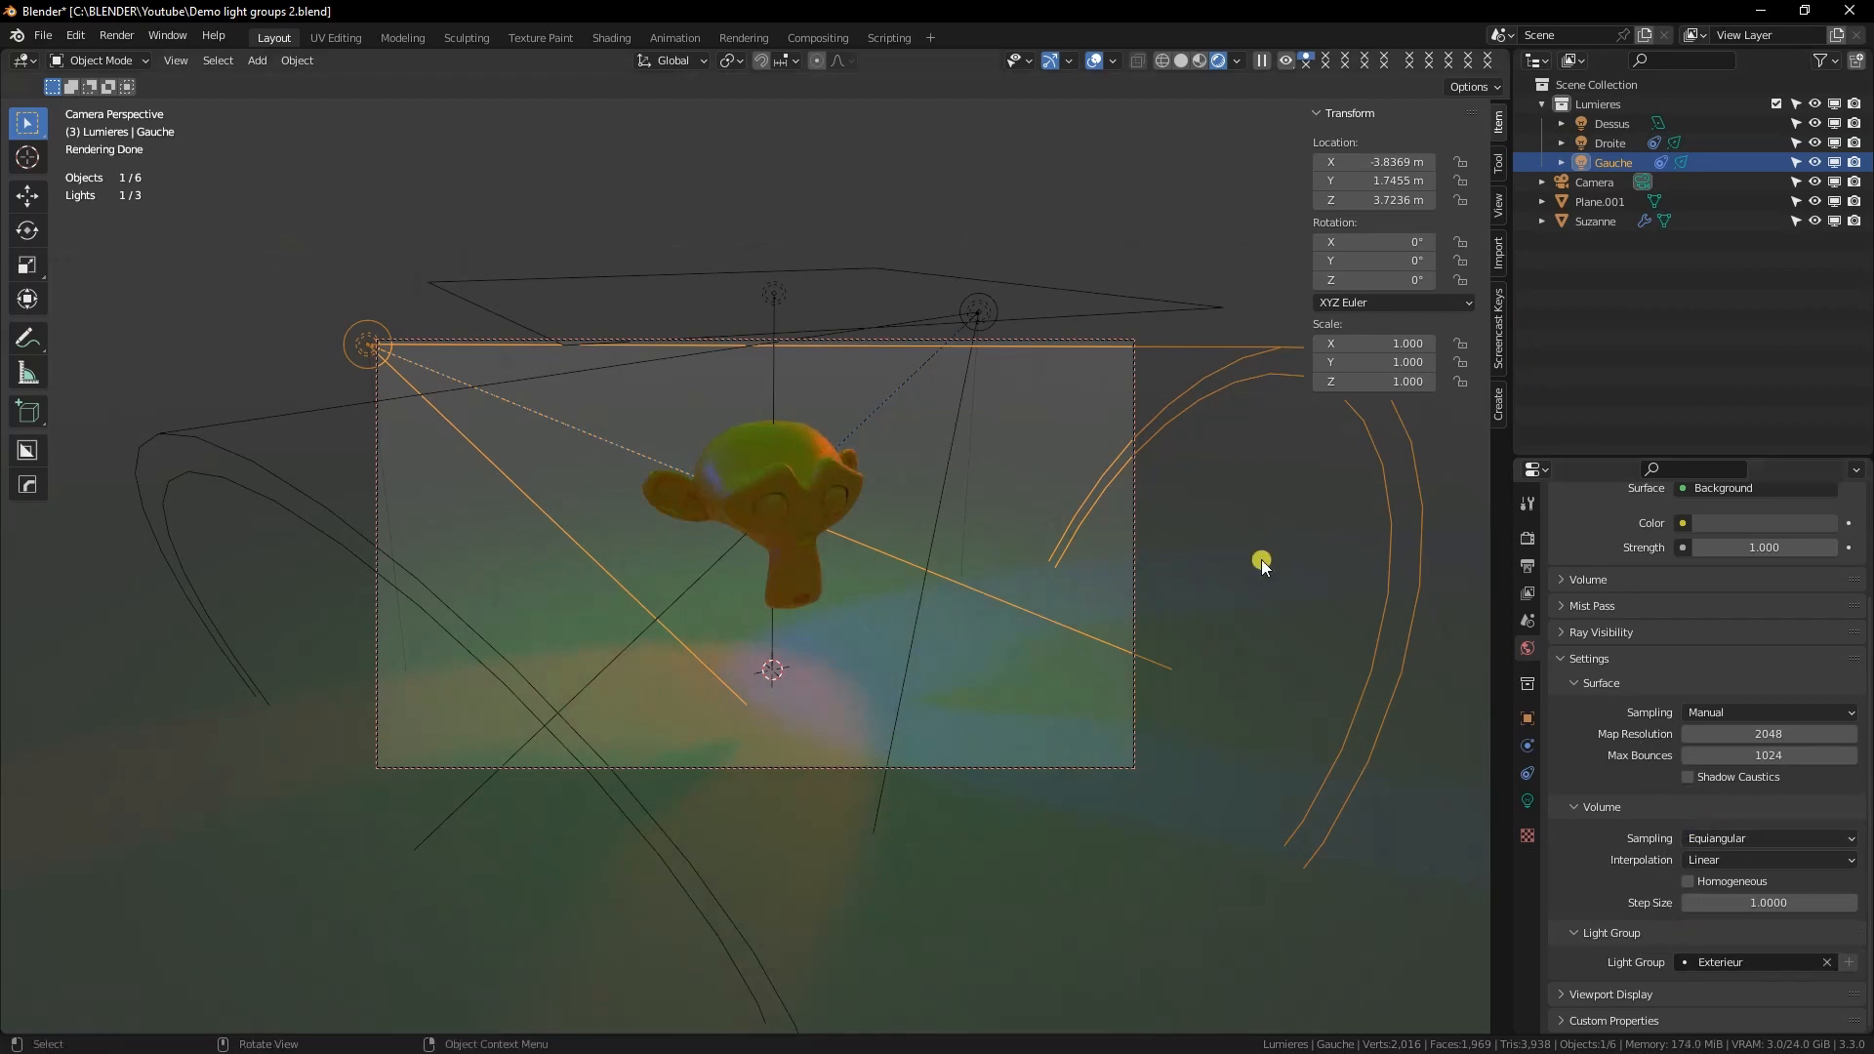
Deselect all objects, render the current frame and close the render window after viewing the image
{"action": "left_click", "coordinate": [1064, 491]}
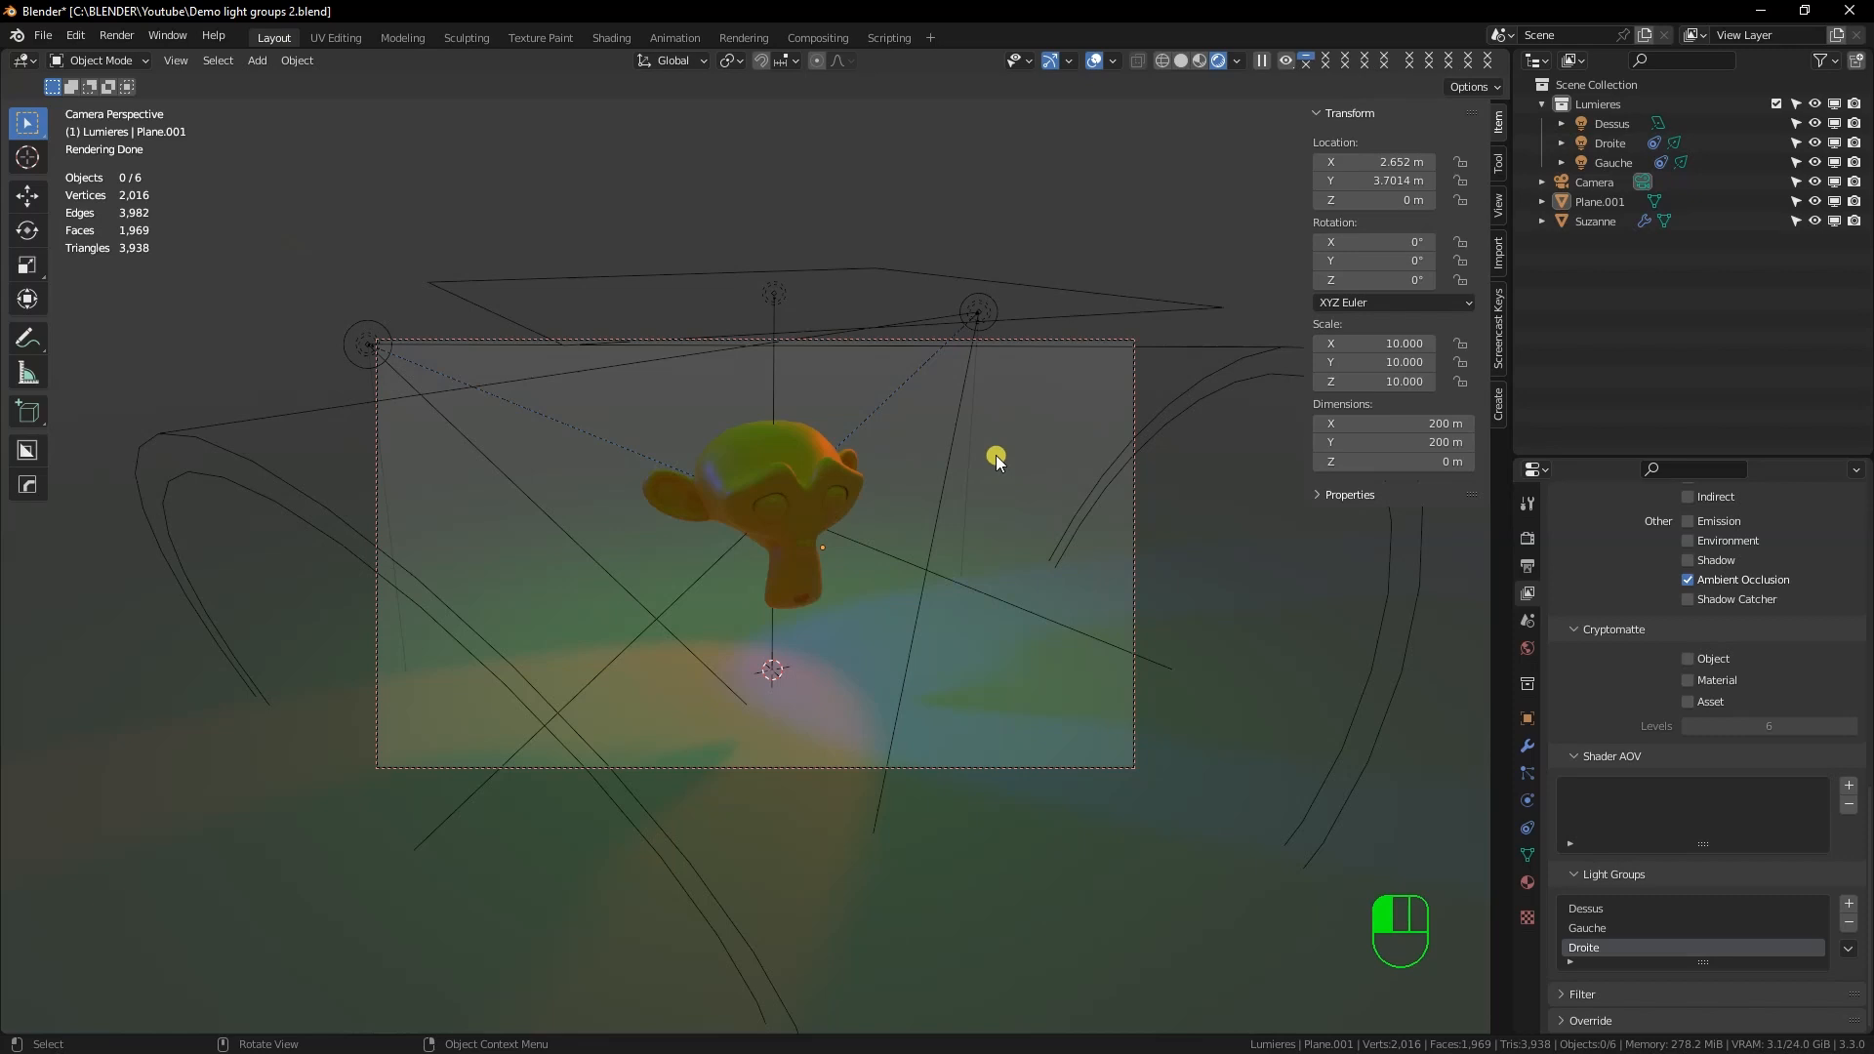
{"action": "key", "text": "F12"}
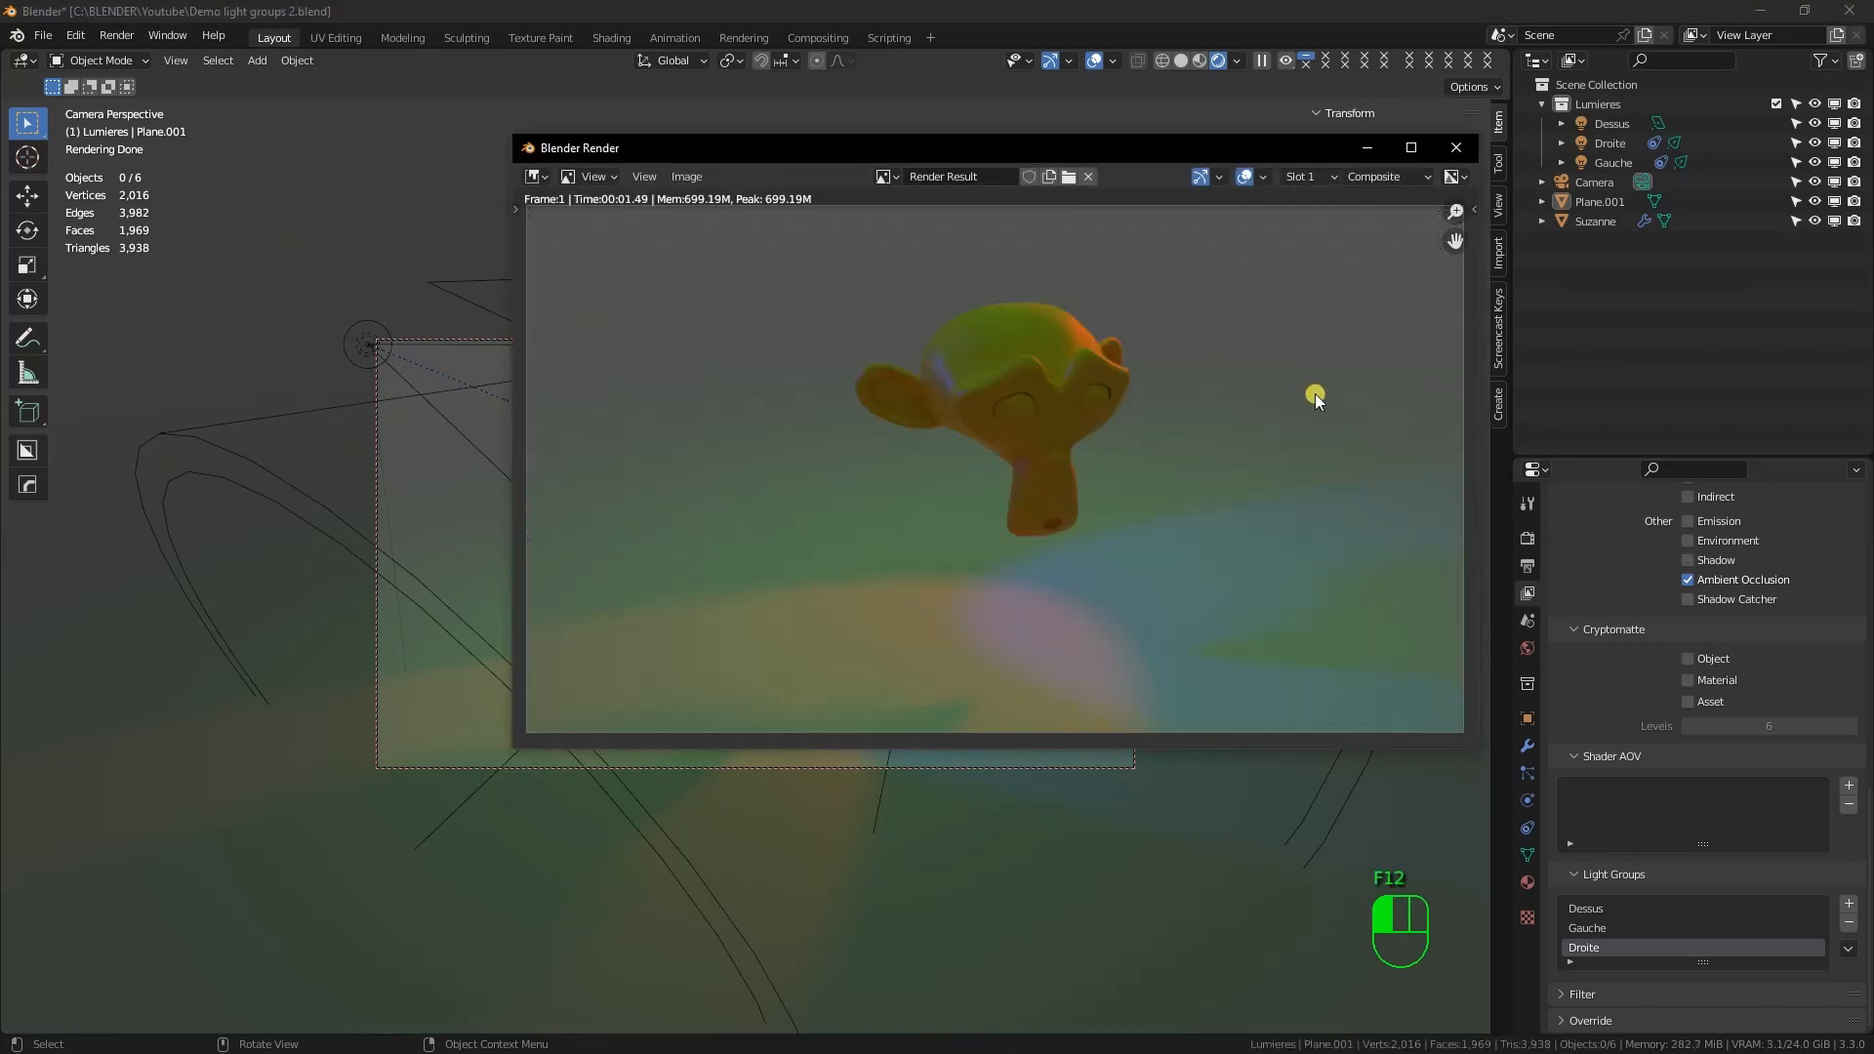
{"action": "left_click_drag", "start_coordinate": [1070, 149], "coordinate": [837, 225]}
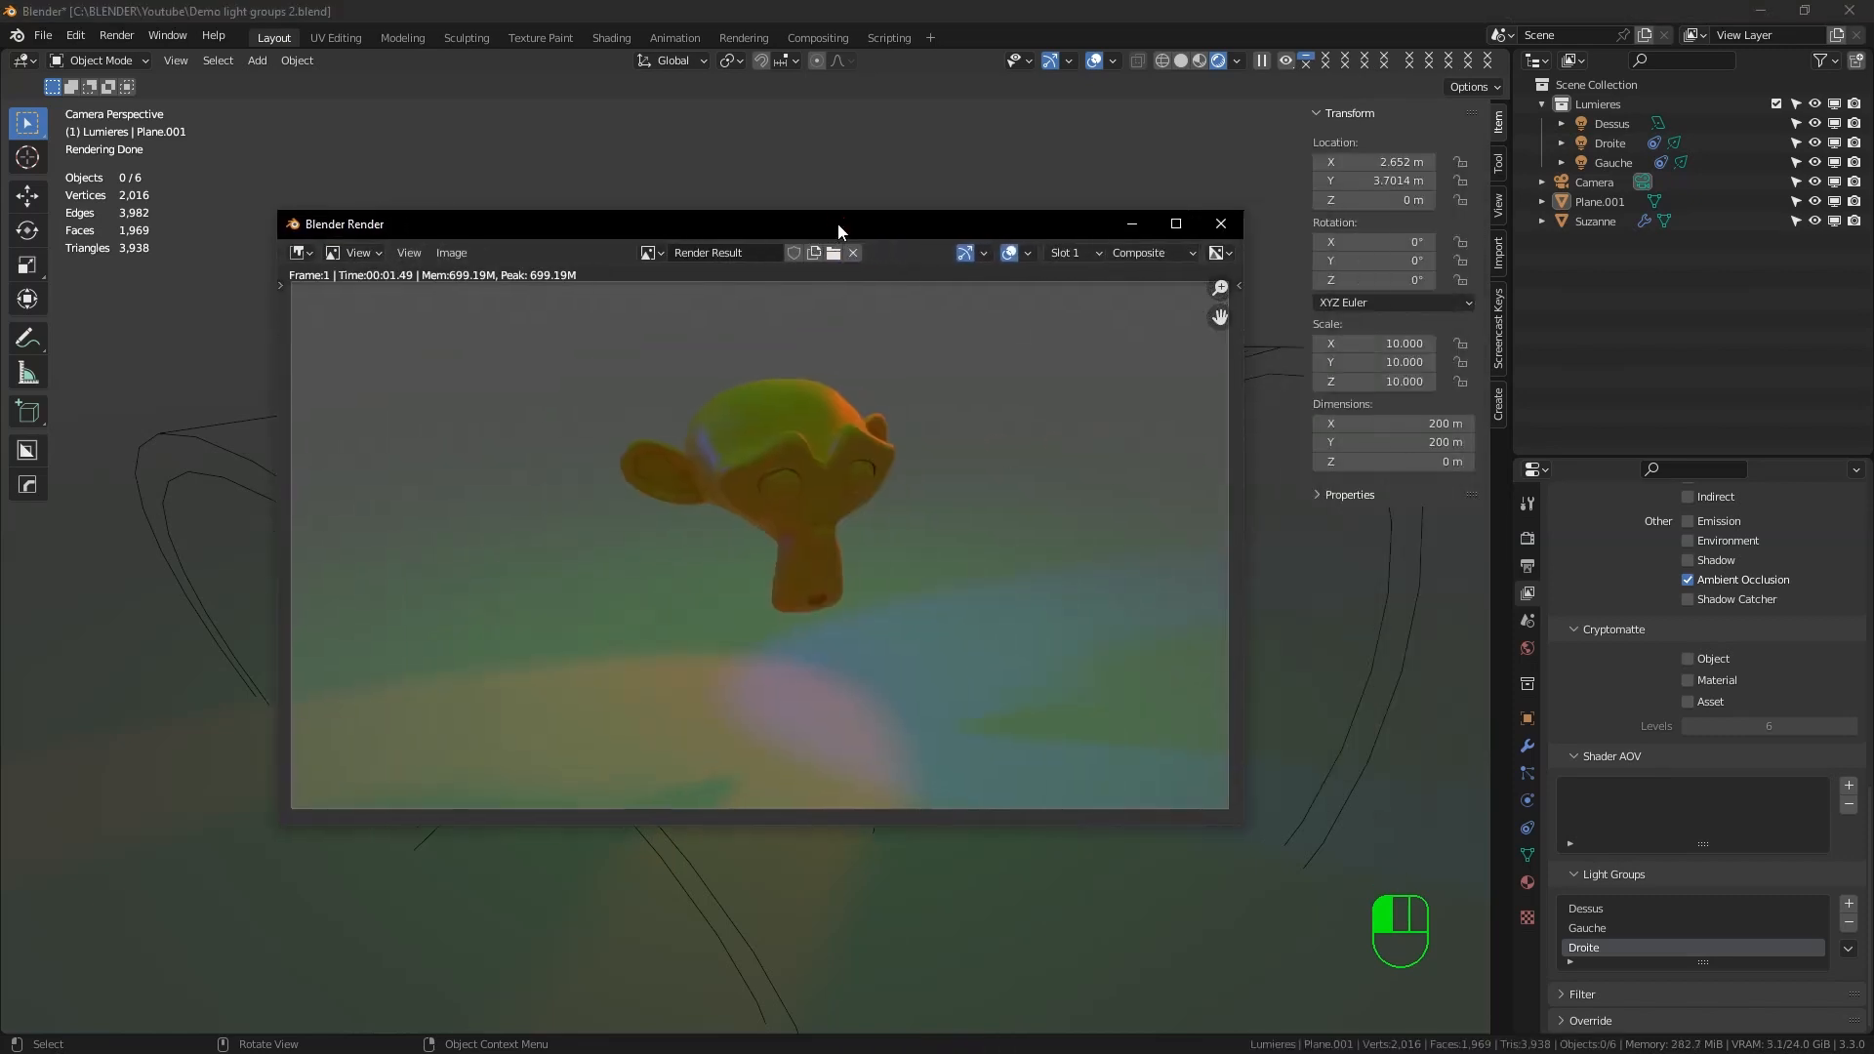
{"action": "left_click", "coordinate": [1219, 224]}
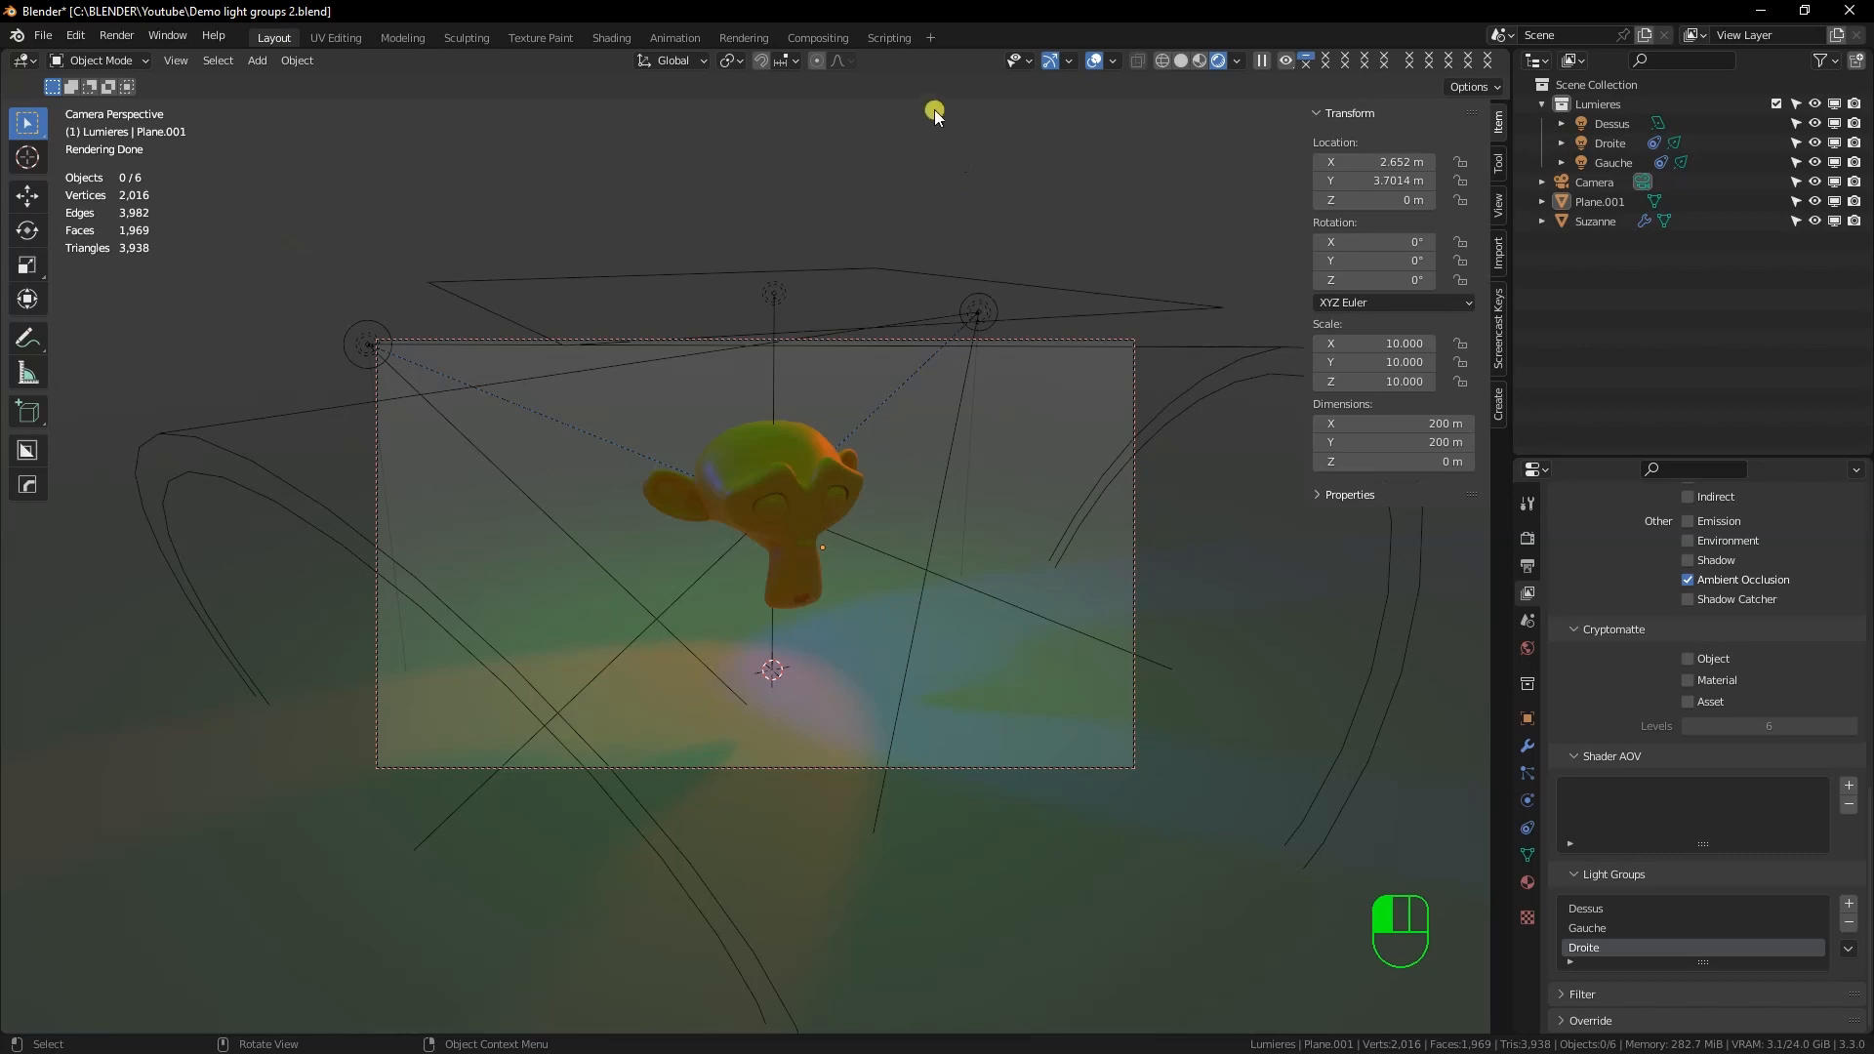
Switch to the Compositing workspace and move the Denoise node slightly closer to the Render Layers node
{"action": "left_click", "coordinate": [814, 38]}
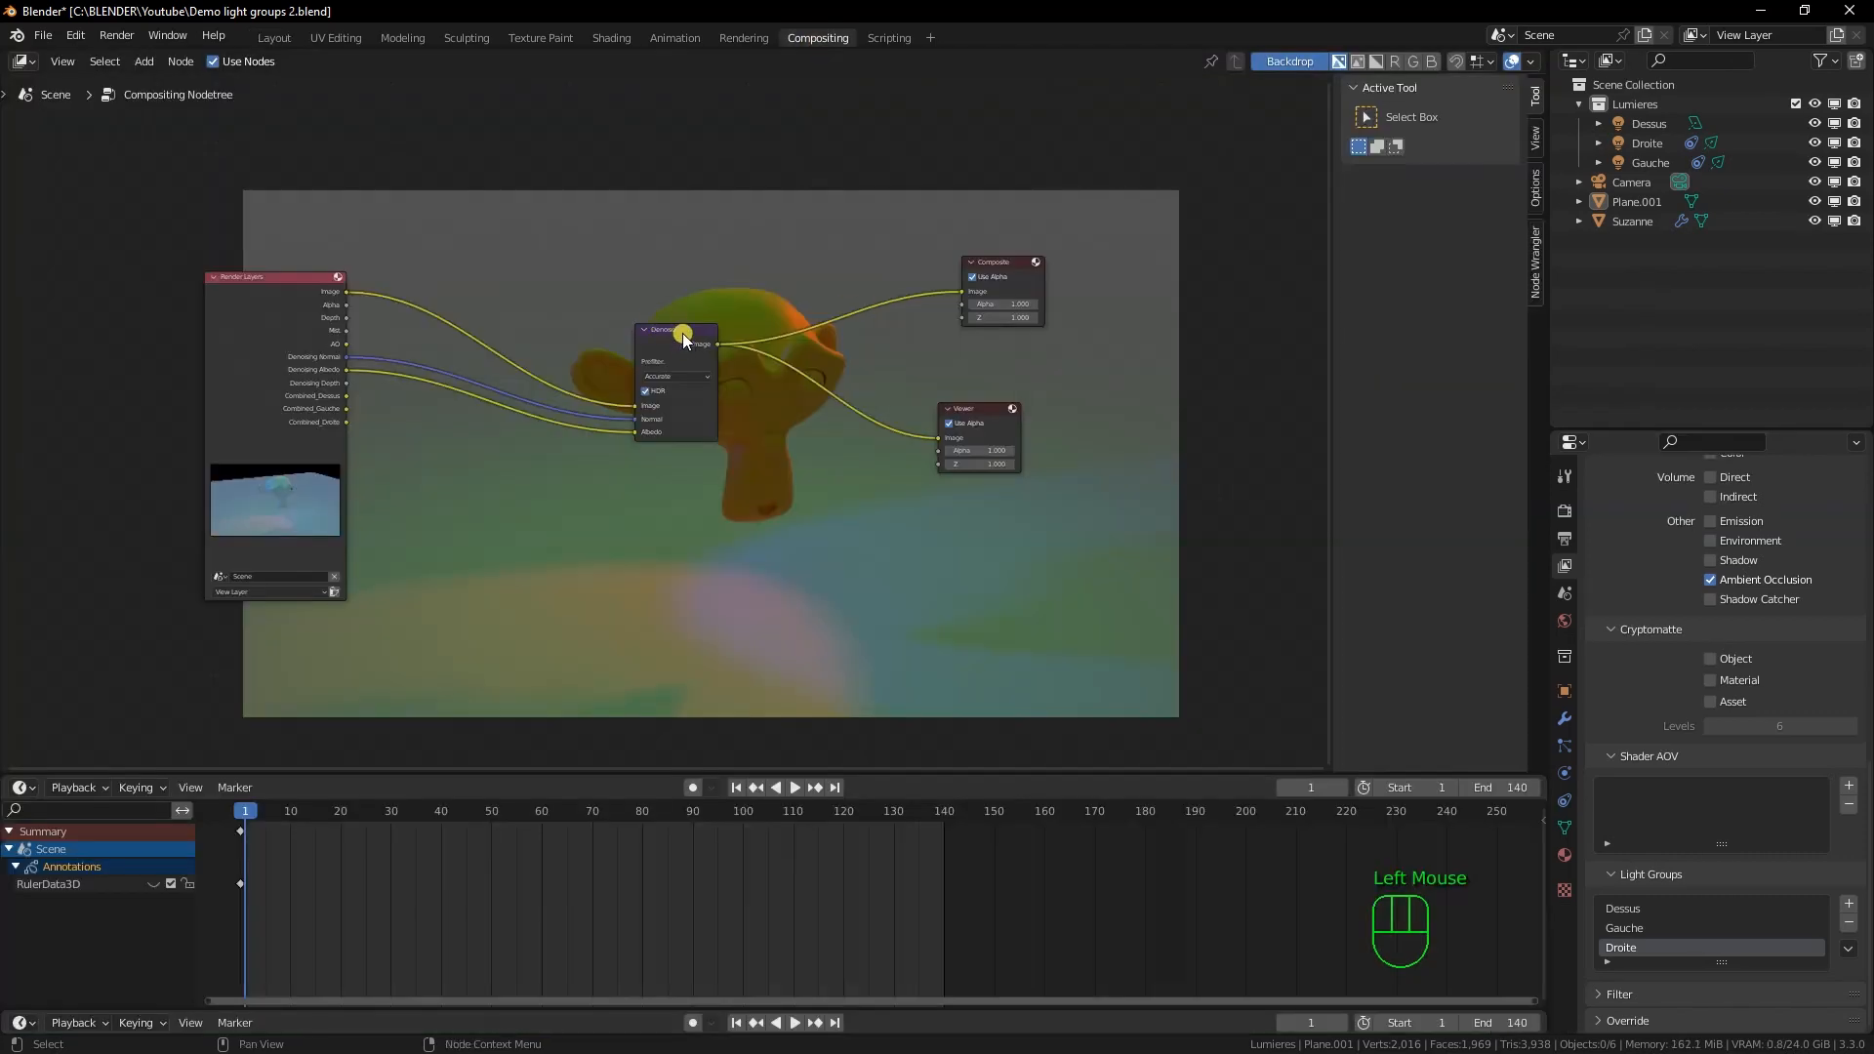
{"action": "left_click_drag", "start_coordinate": [685, 339], "coordinate": [639, 340]}
{"action": "left_click", "coordinate": [652, 309]}
{"action": "left_click", "coordinate": [966, 410]}
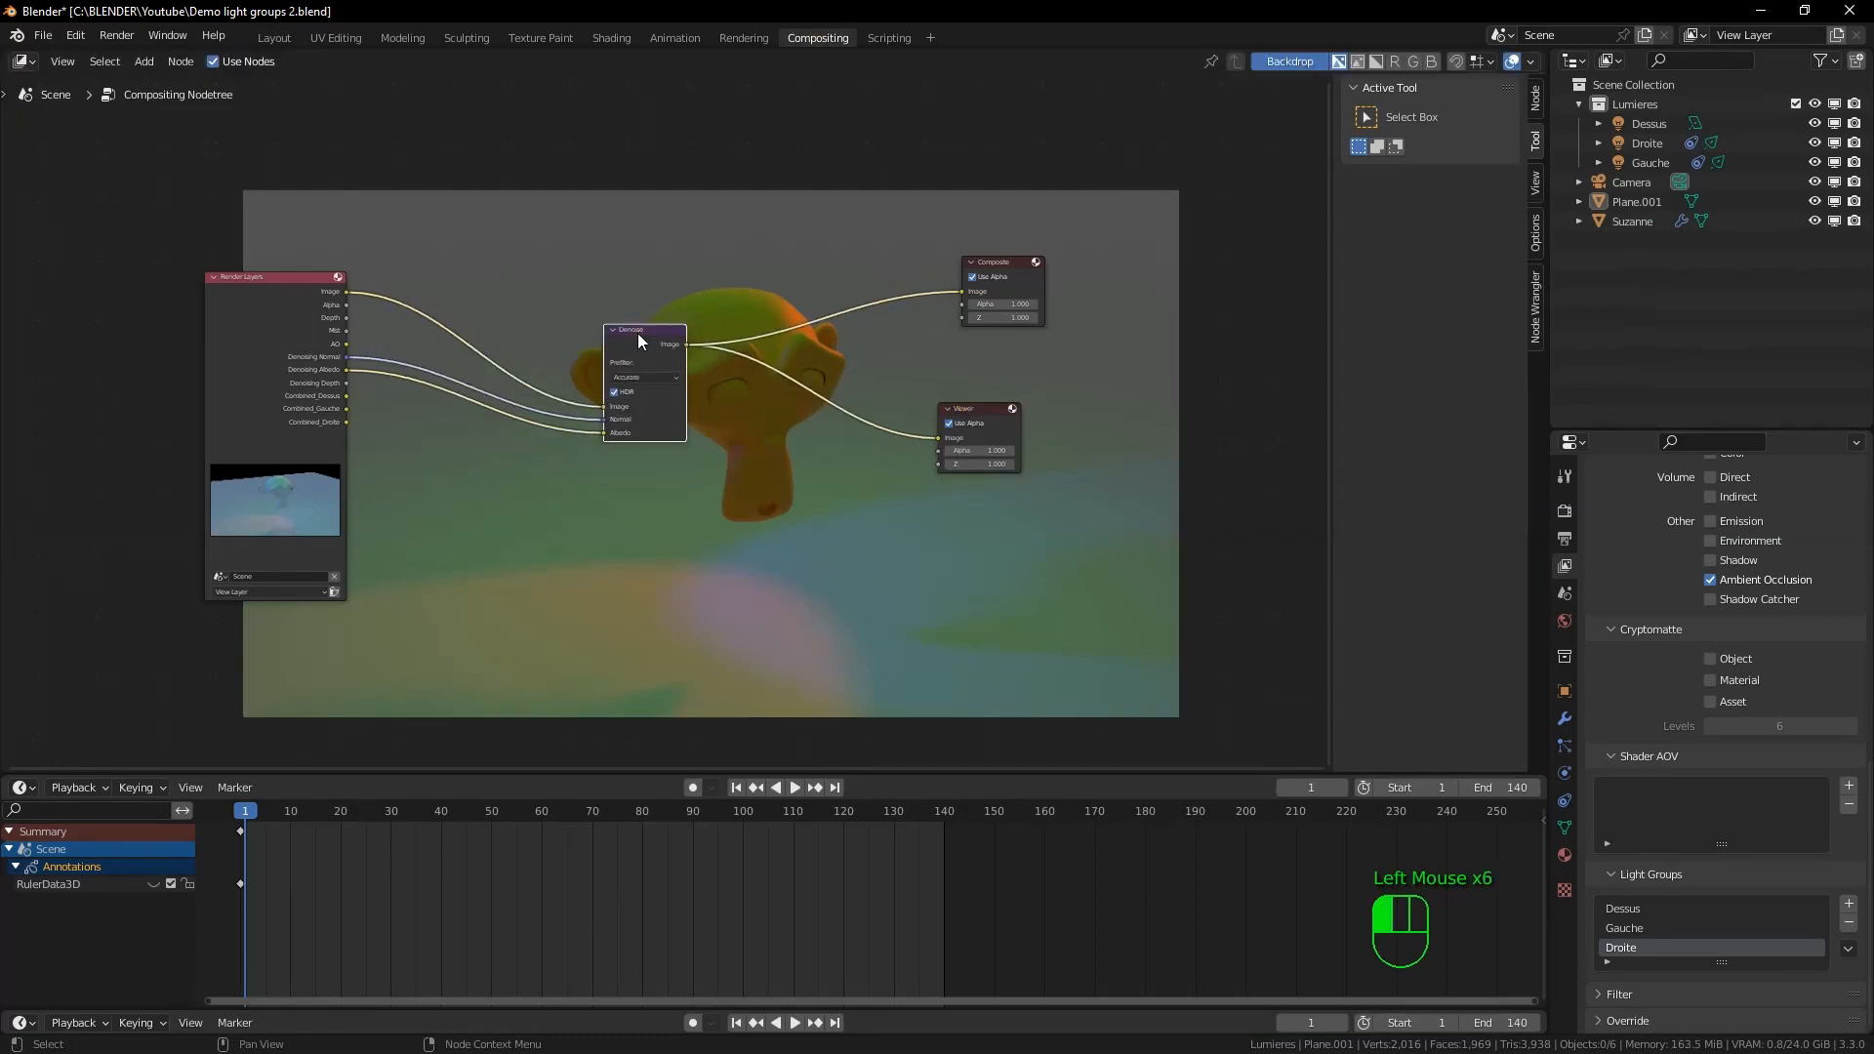
Reposition the Render Layers and Denoise nodes over the backdrop and enlarge the node editor by shrinking the timeline
{"action": "left_click_drag", "start_coordinate": [253, 278], "coordinate": [318, 290]}
{"action": "left_click_drag", "start_coordinate": [627, 333], "coordinate": [645, 358]}
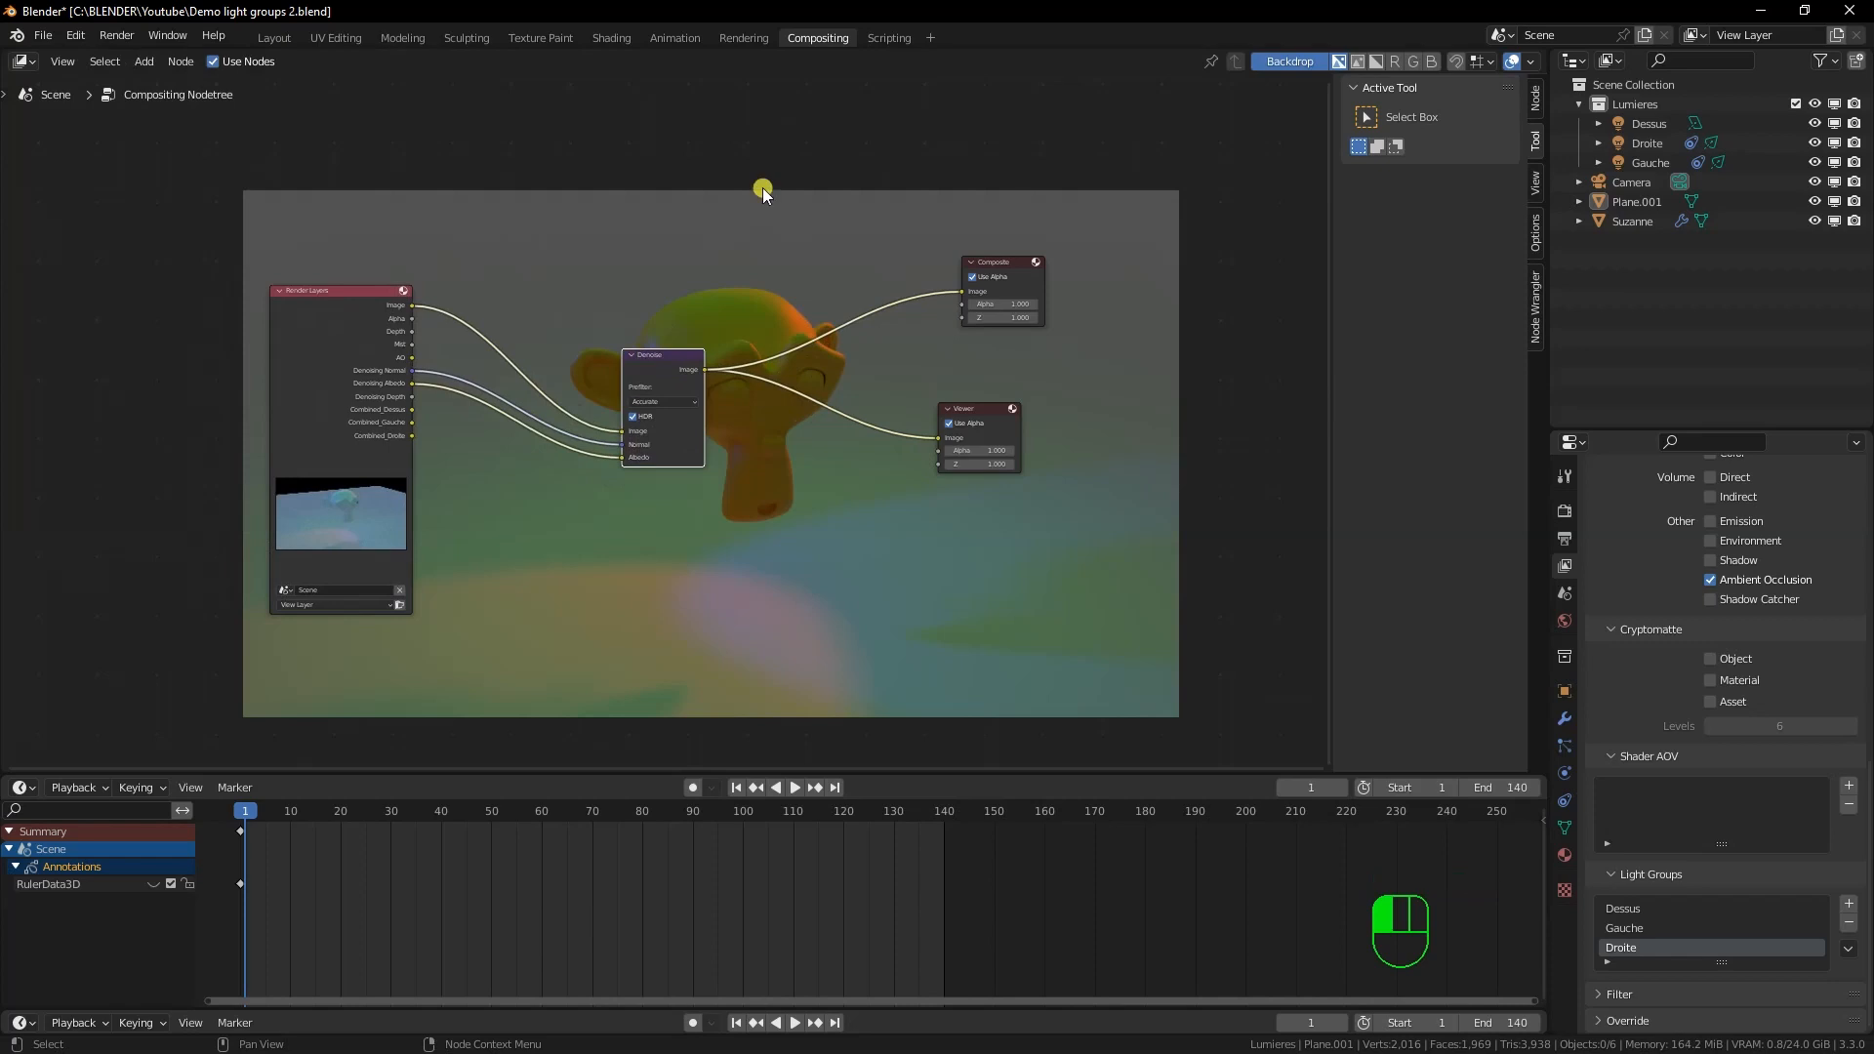
{"action": "left_click_drag", "start_coordinate": [660, 356], "coordinate": [671, 350]}
{"action": "left_click", "coordinate": [343, 294]}
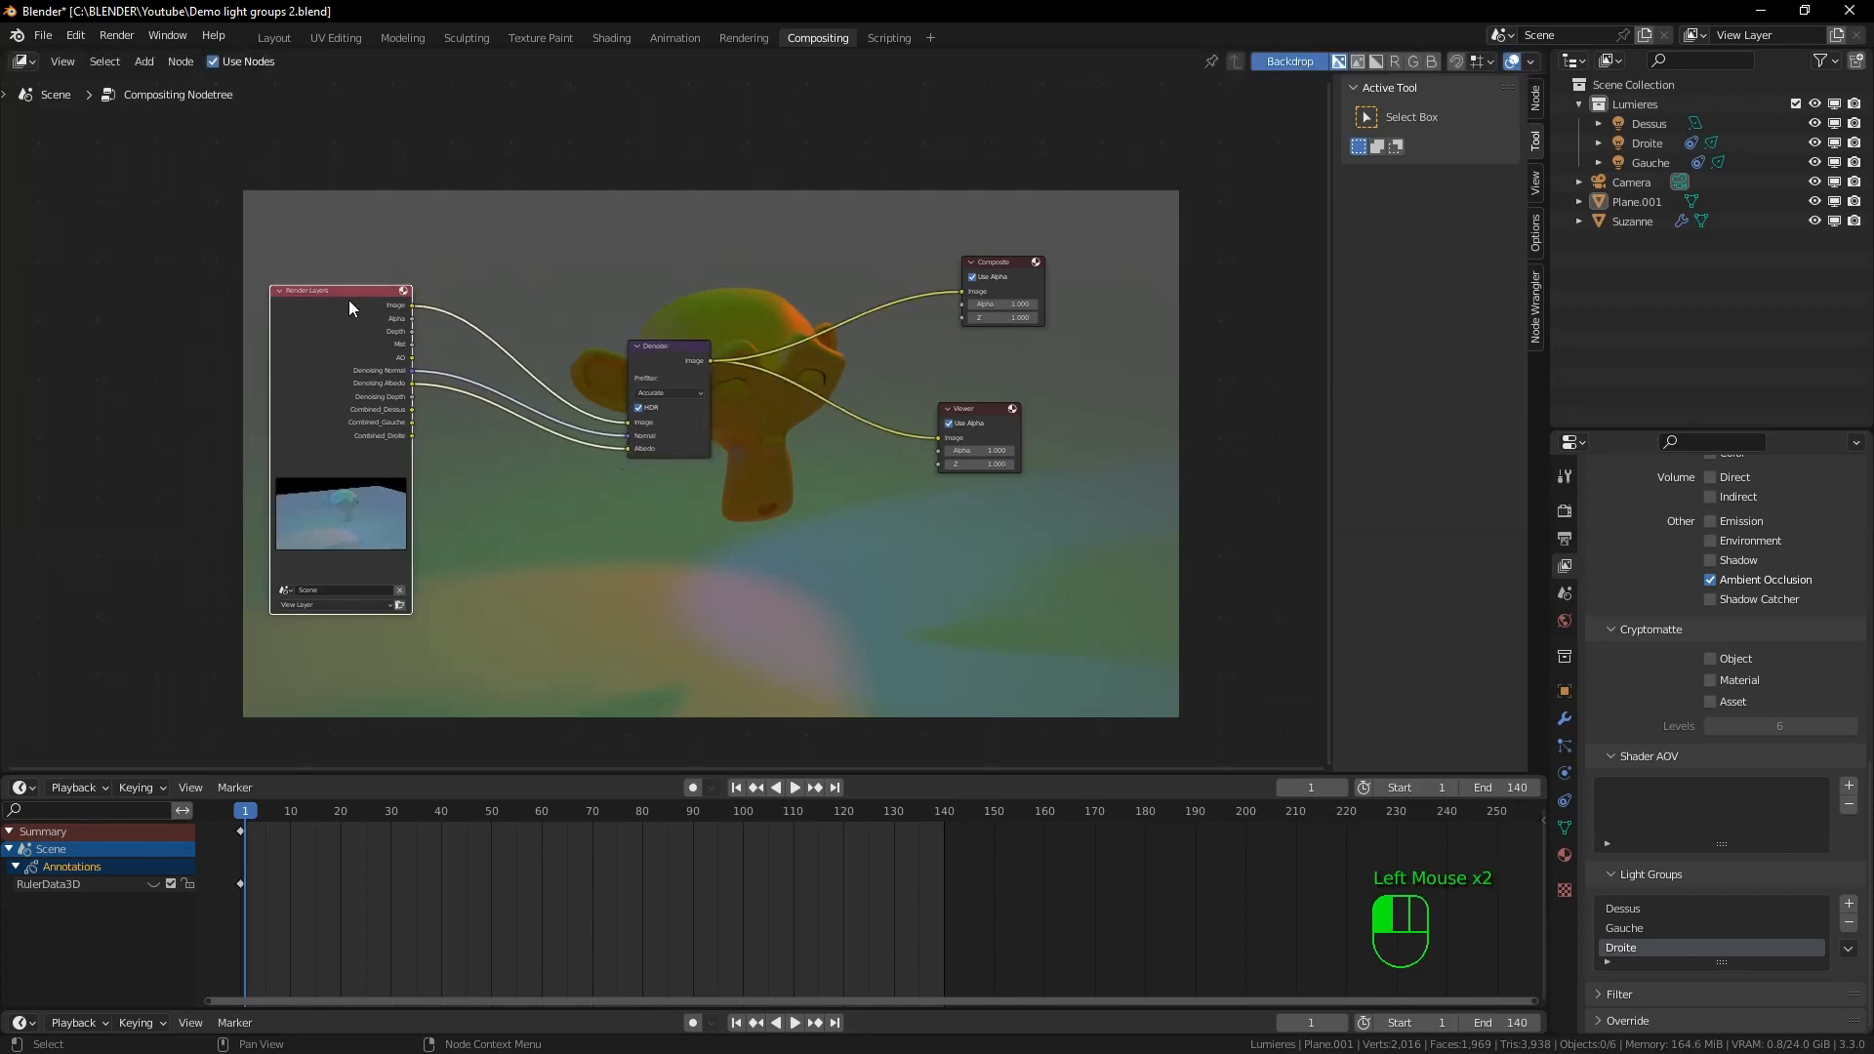
{"action": "left_click", "coordinate": [685, 354]}
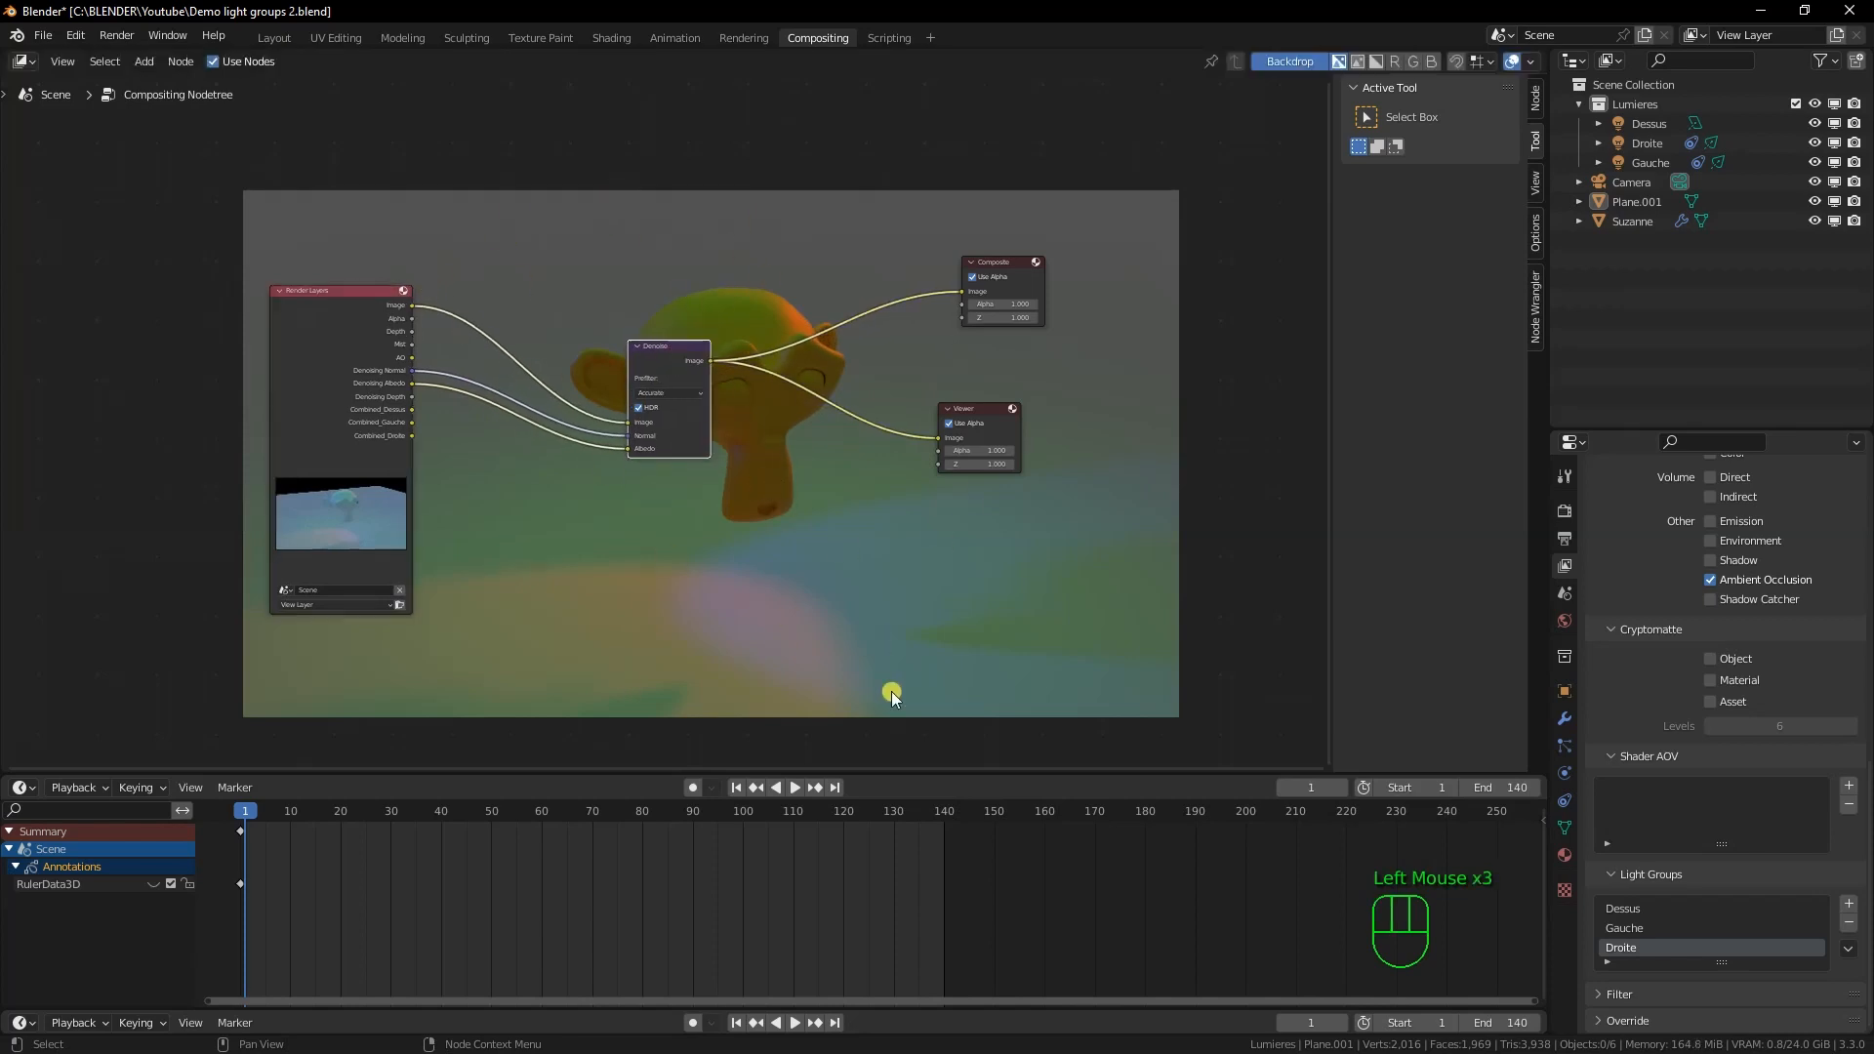
{"action": "left_click_drag", "start_coordinate": [894, 770], "coordinate": [891, 949]}
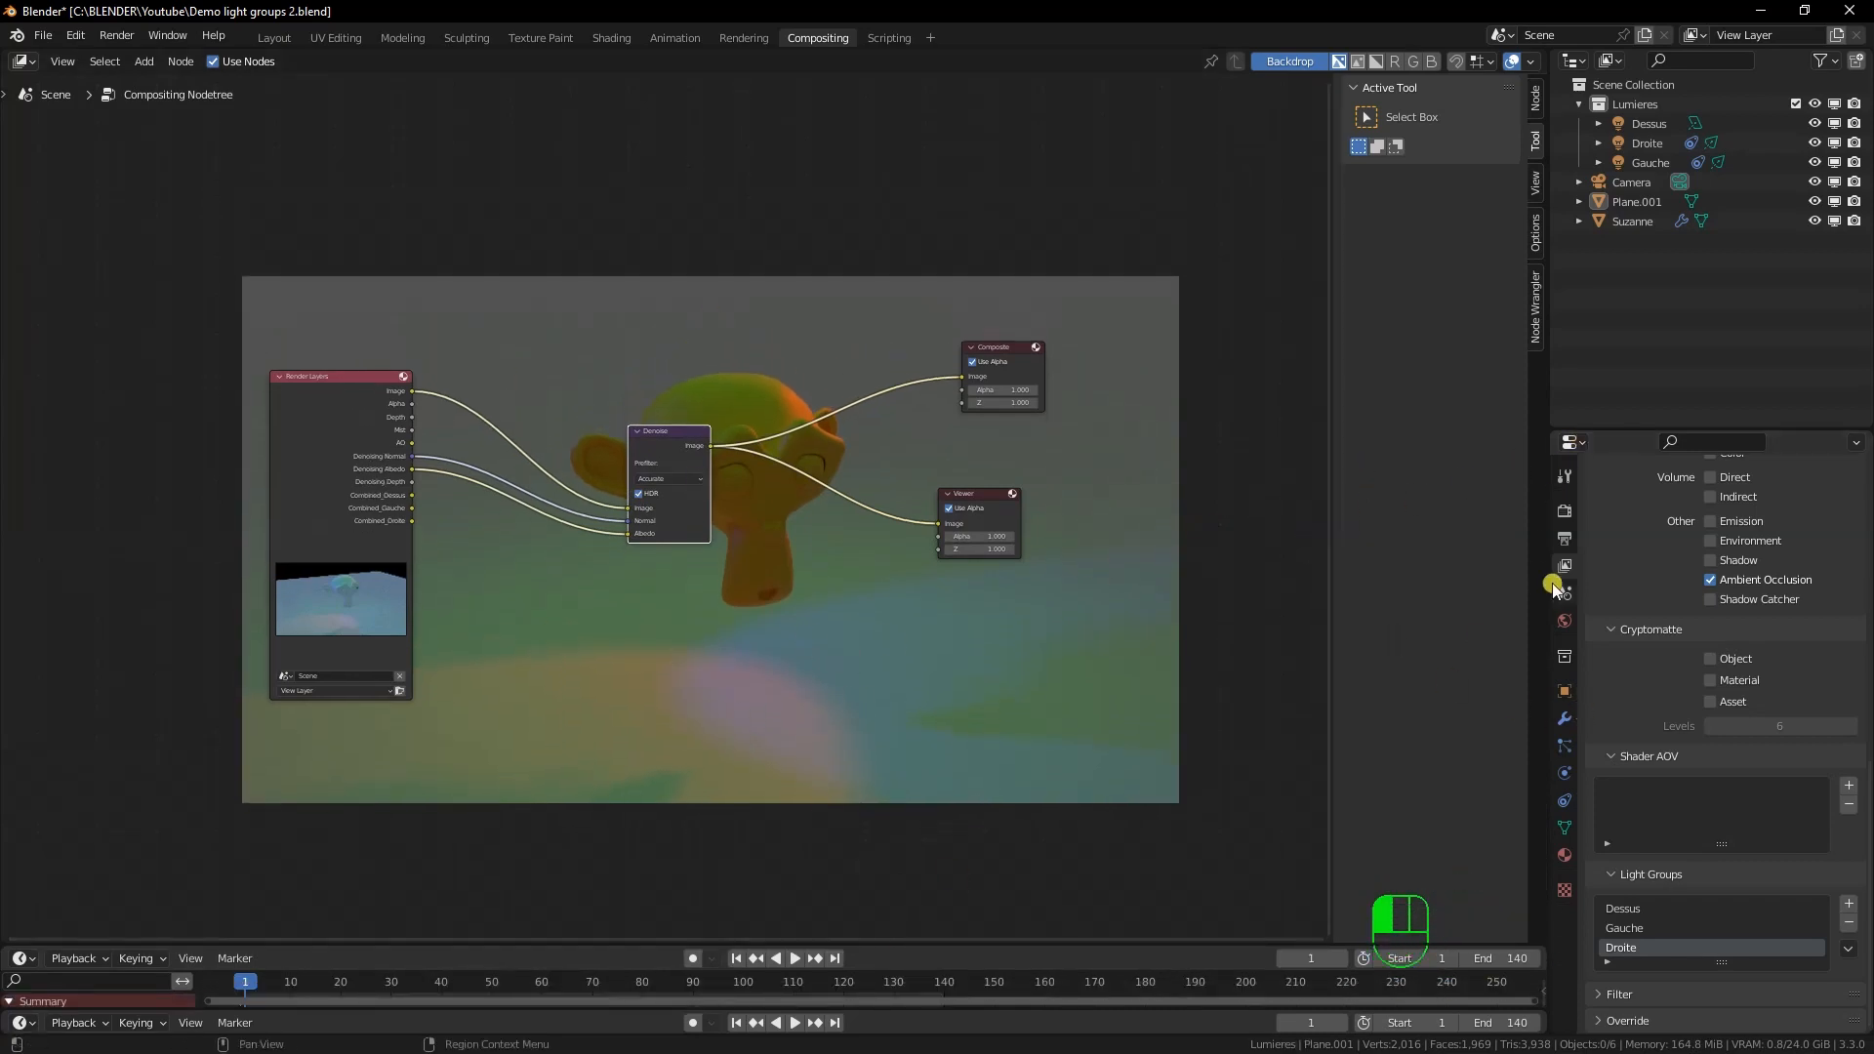
Display the output settings, render again, and save the result as OpenEXR MultiLayer file Suzanne Light Group.exr in C:\BLENDER\Youtube
{"action": "left_click", "coordinate": [1565, 537]}
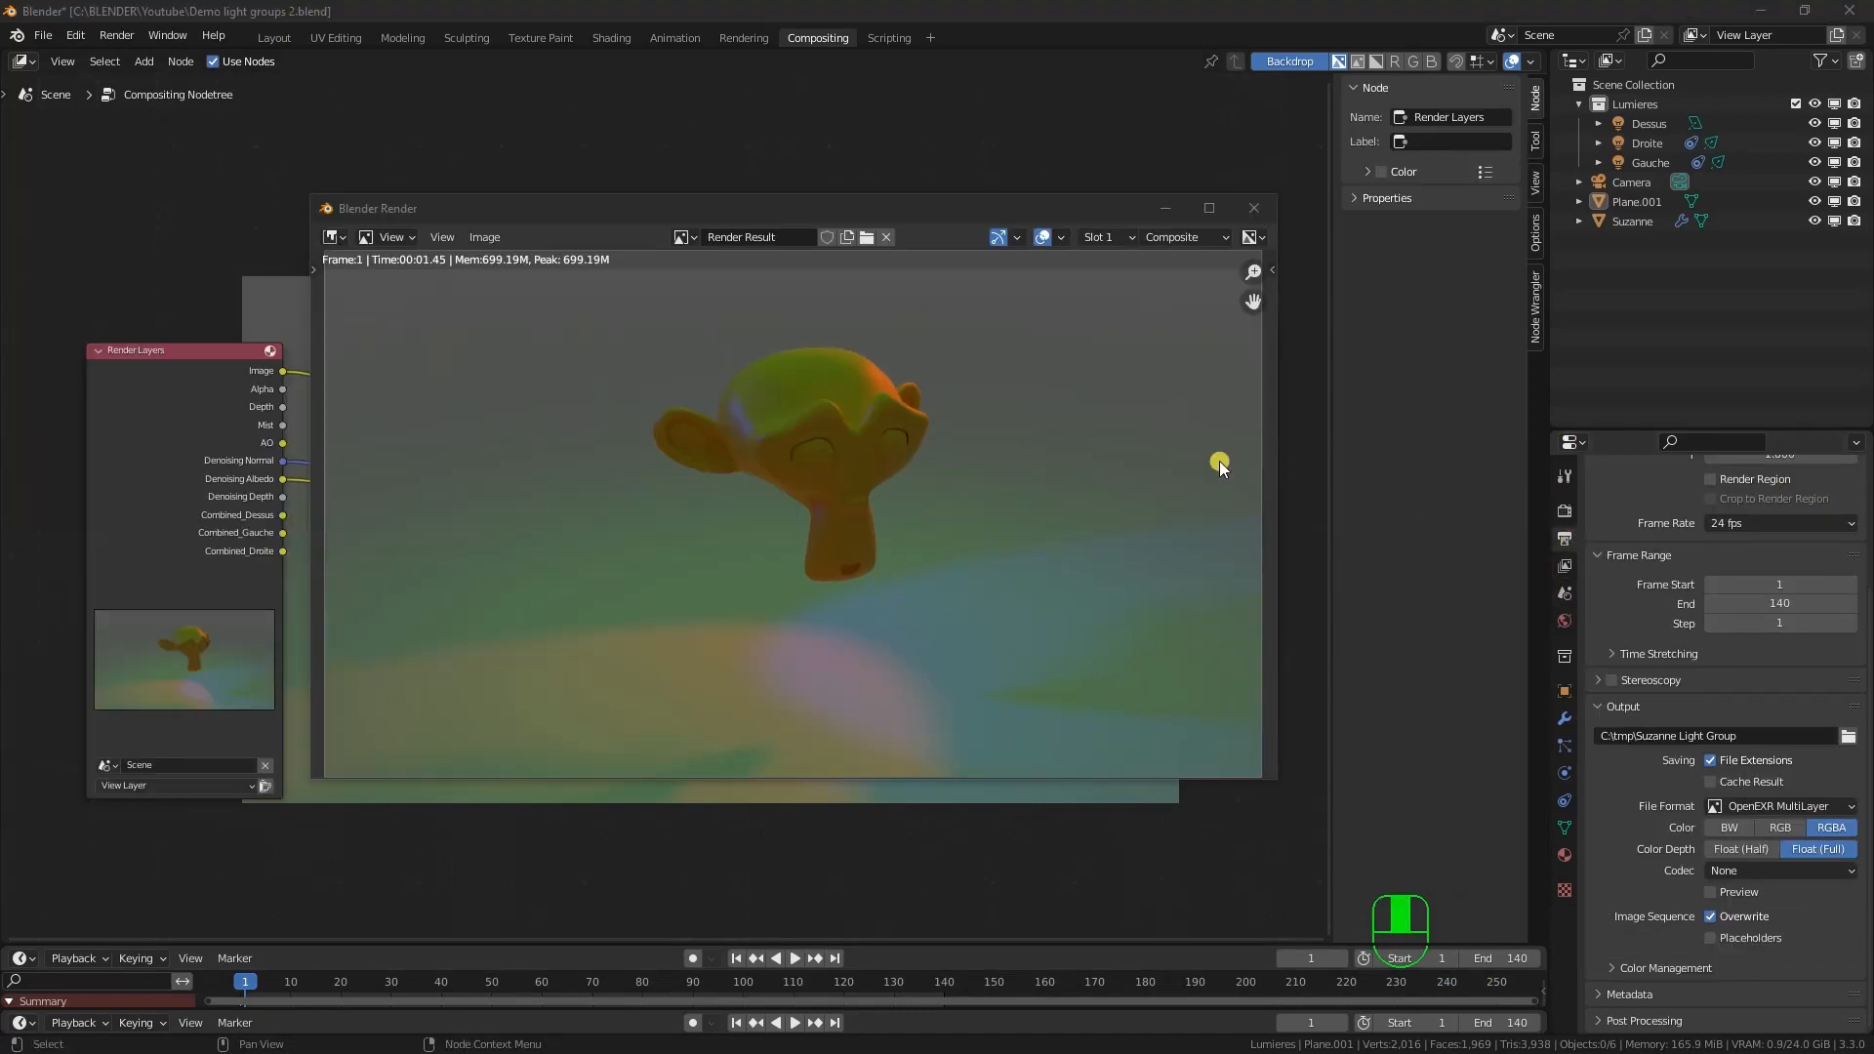
{"action": "left_click_drag", "start_coordinate": [815, 210], "coordinate": [840, 226]}
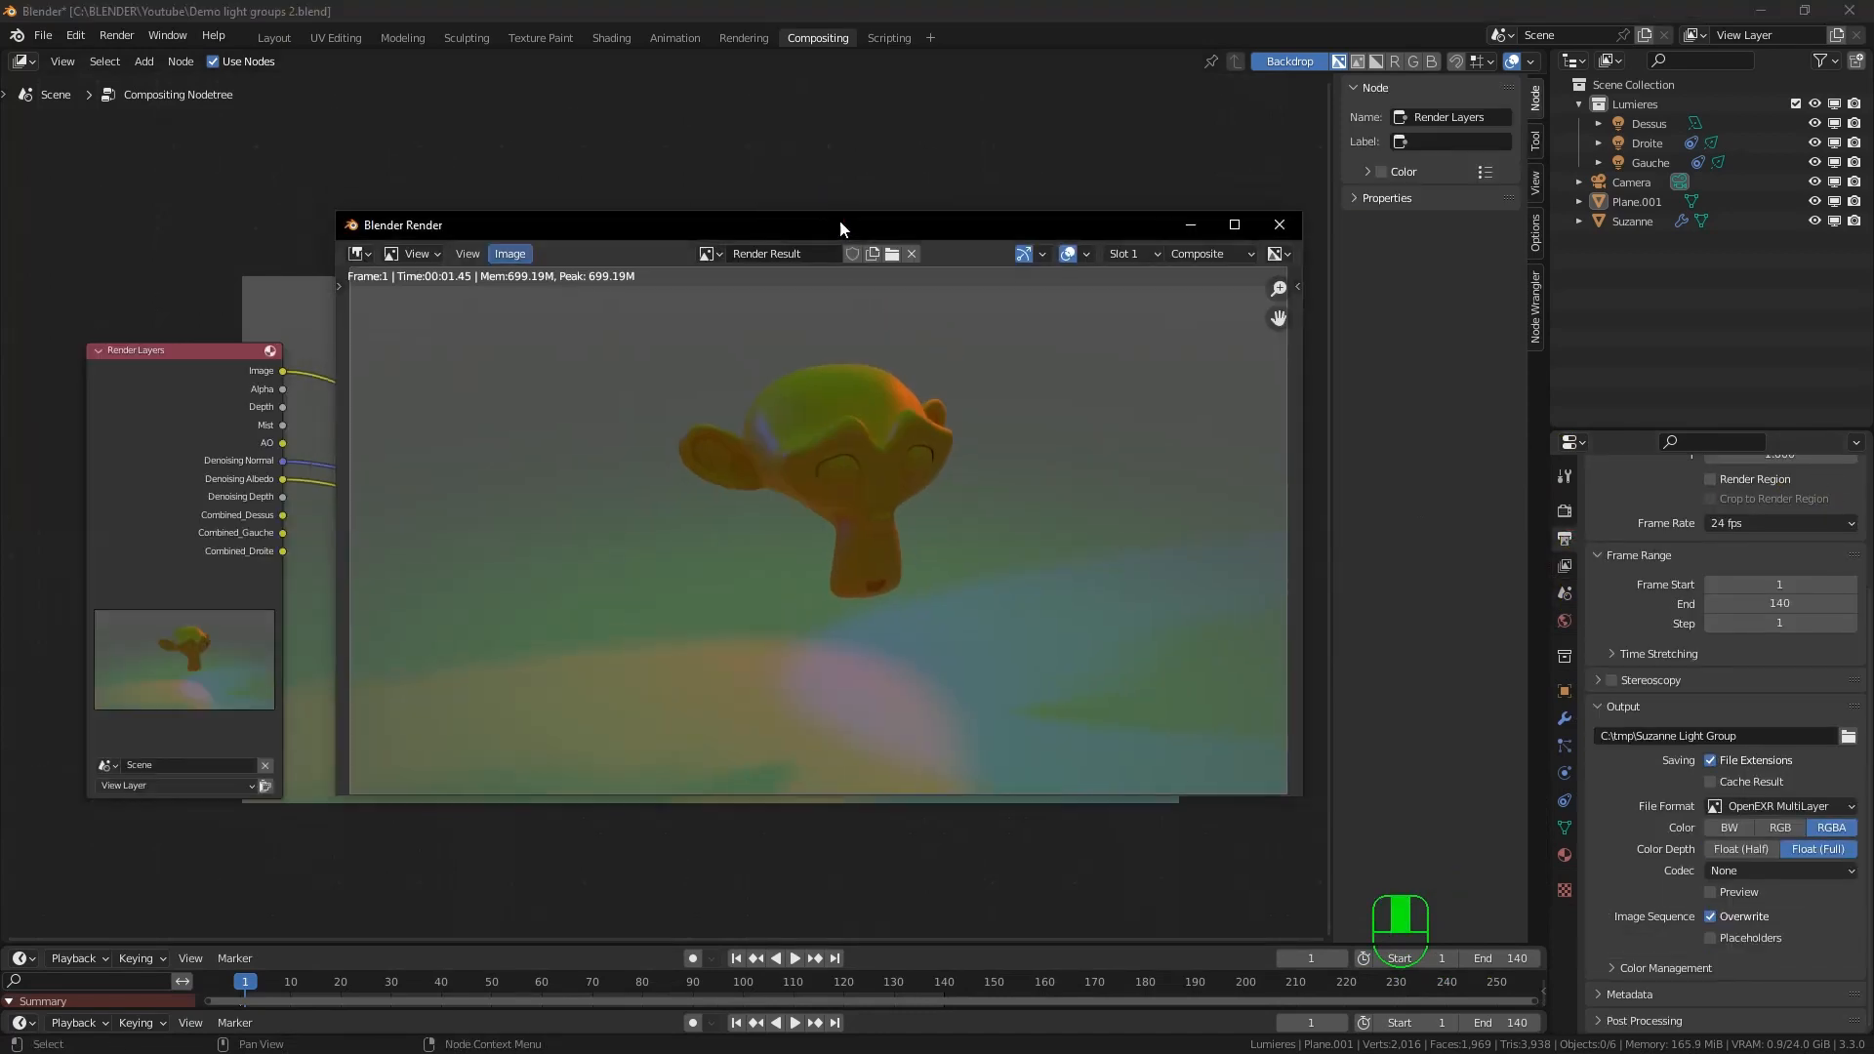
{"action": "left_click", "coordinate": [509, 254]}
{"action": "left_click", "coordinate": [540, 391]}
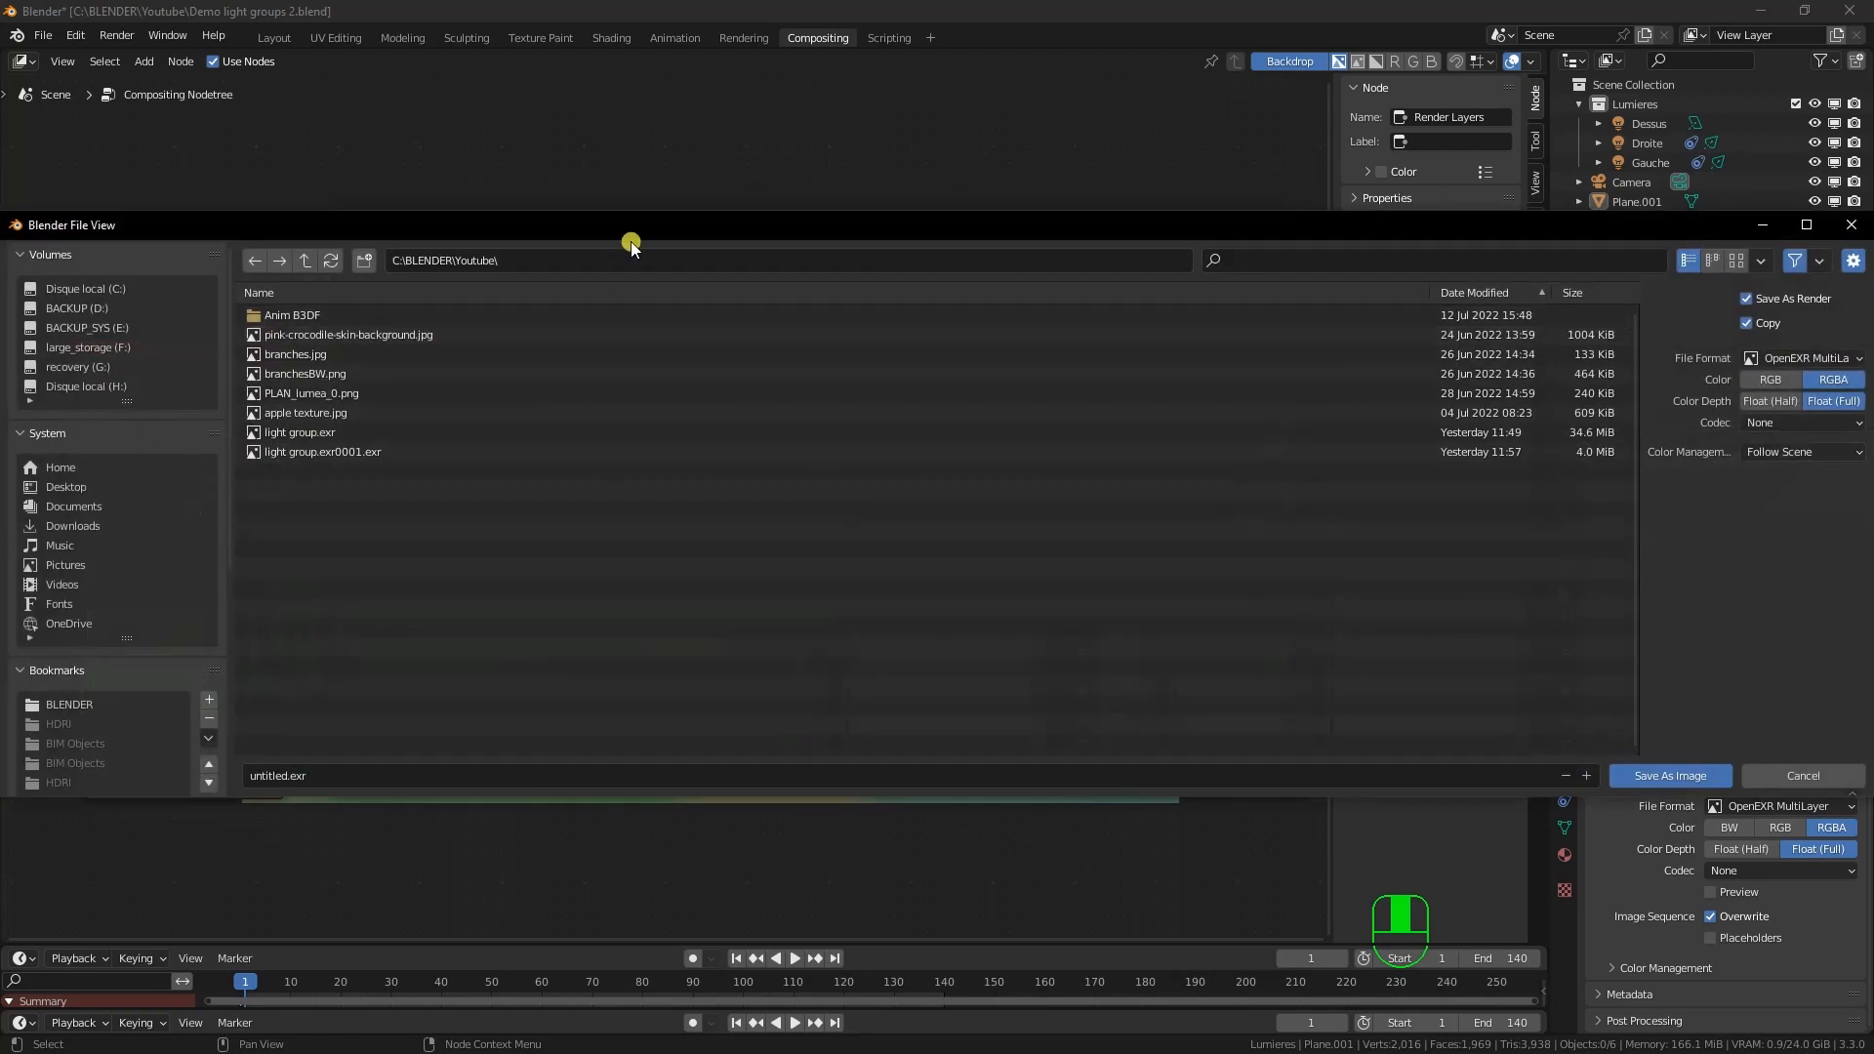
{"action": "left_click", "coordinate": [380, 772]}
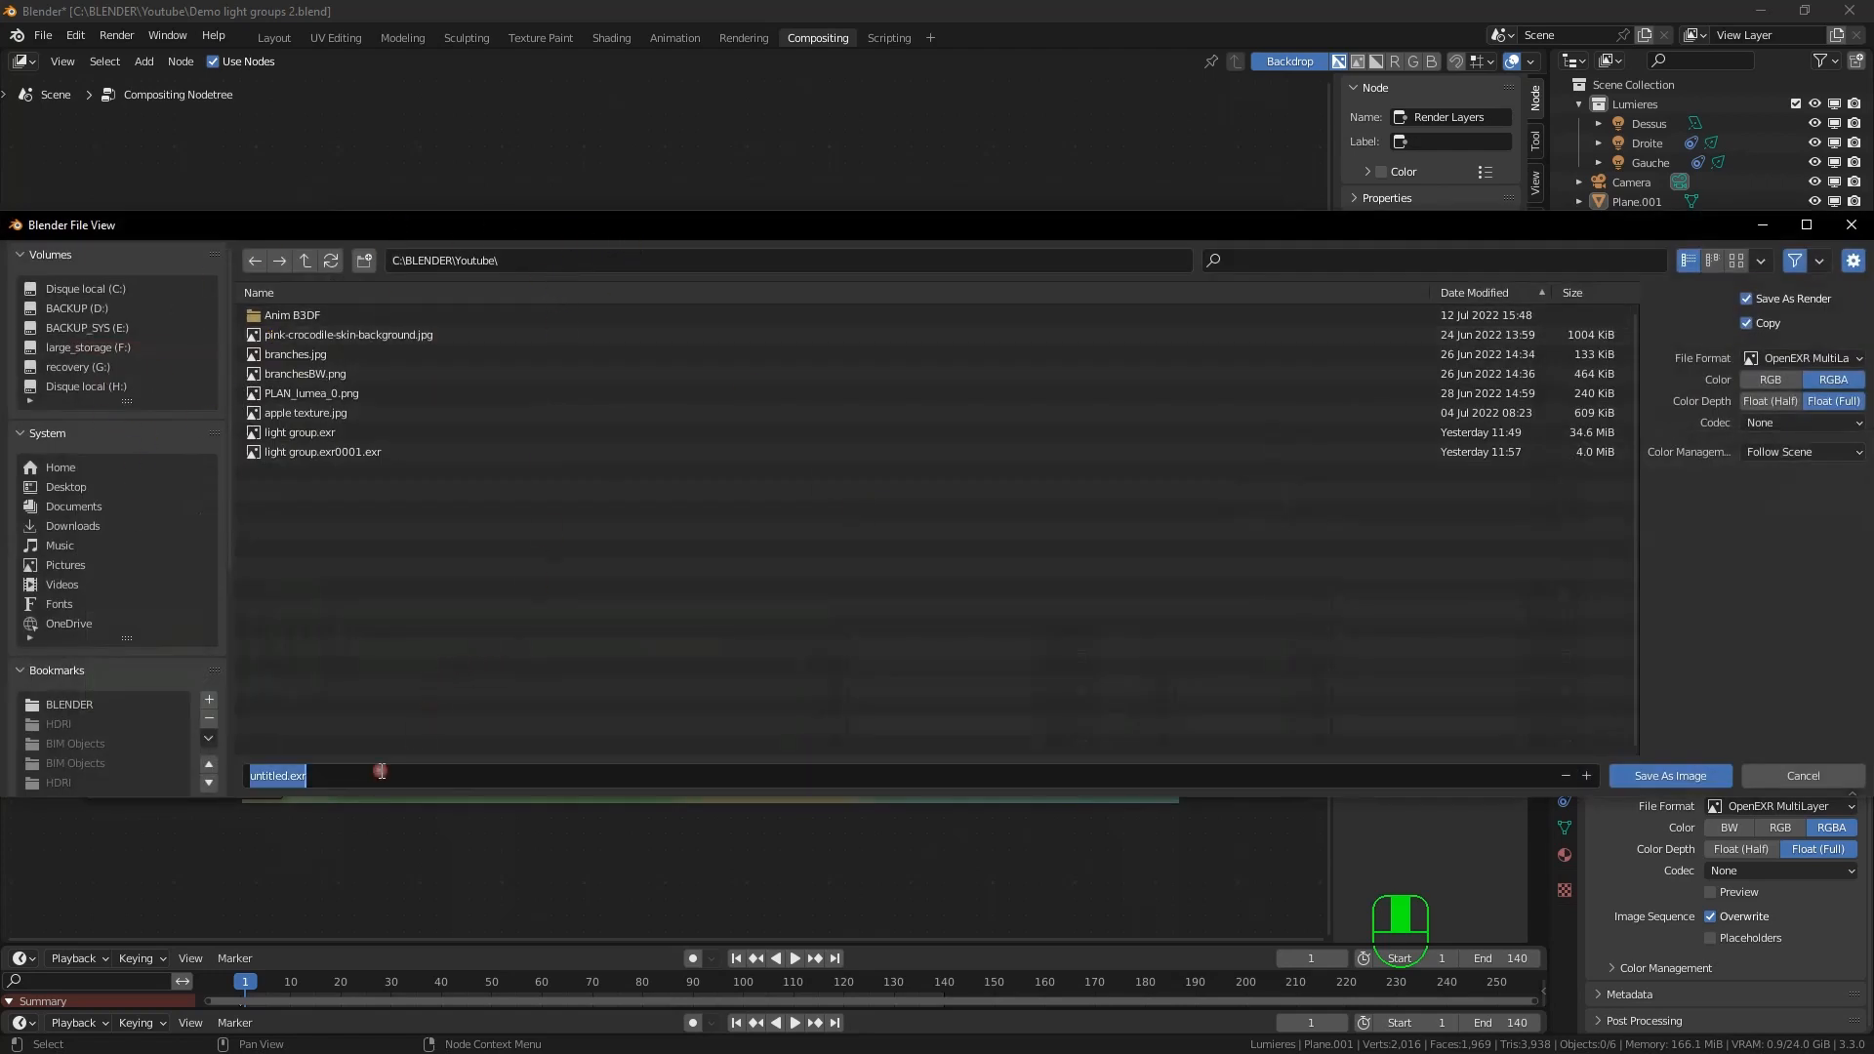
{"action": "type", "text": "Sy"}
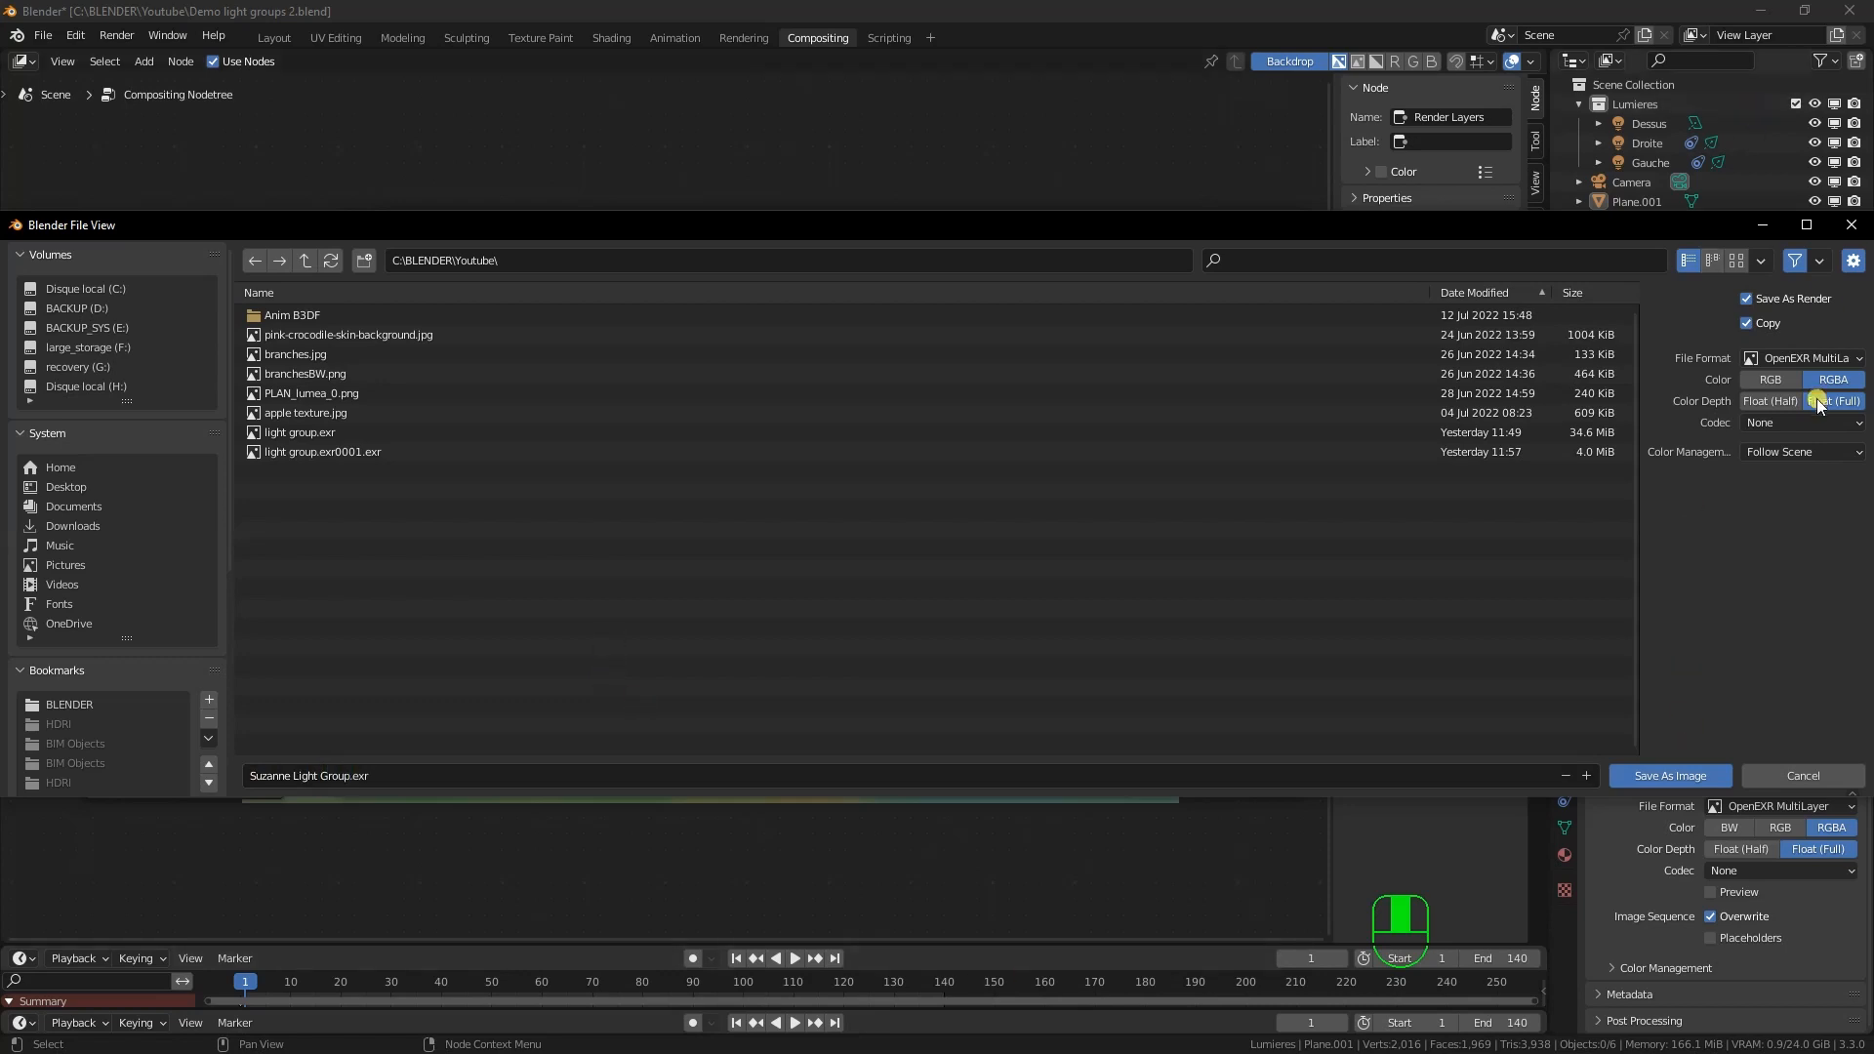
{"action": "left_click", "coordinate": [1695, 776]}
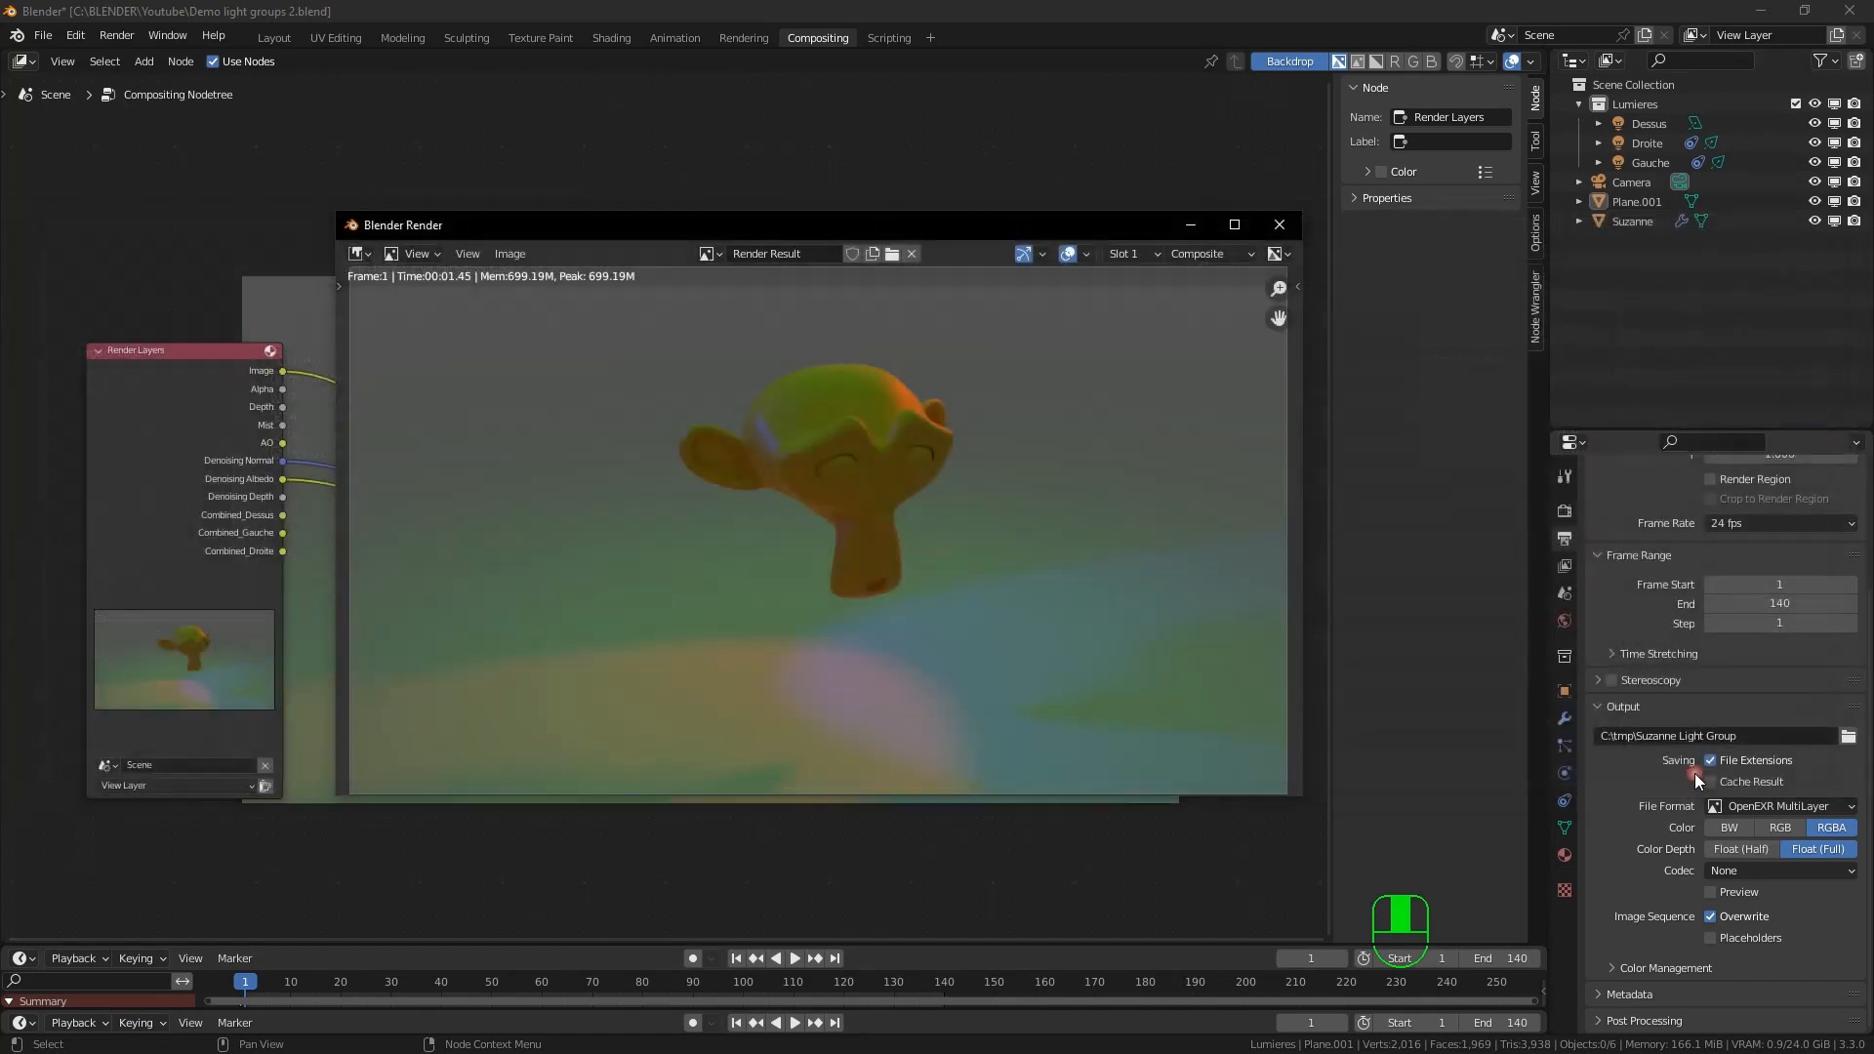
{"action": "left_click", "coordinate": [1278, 224]}
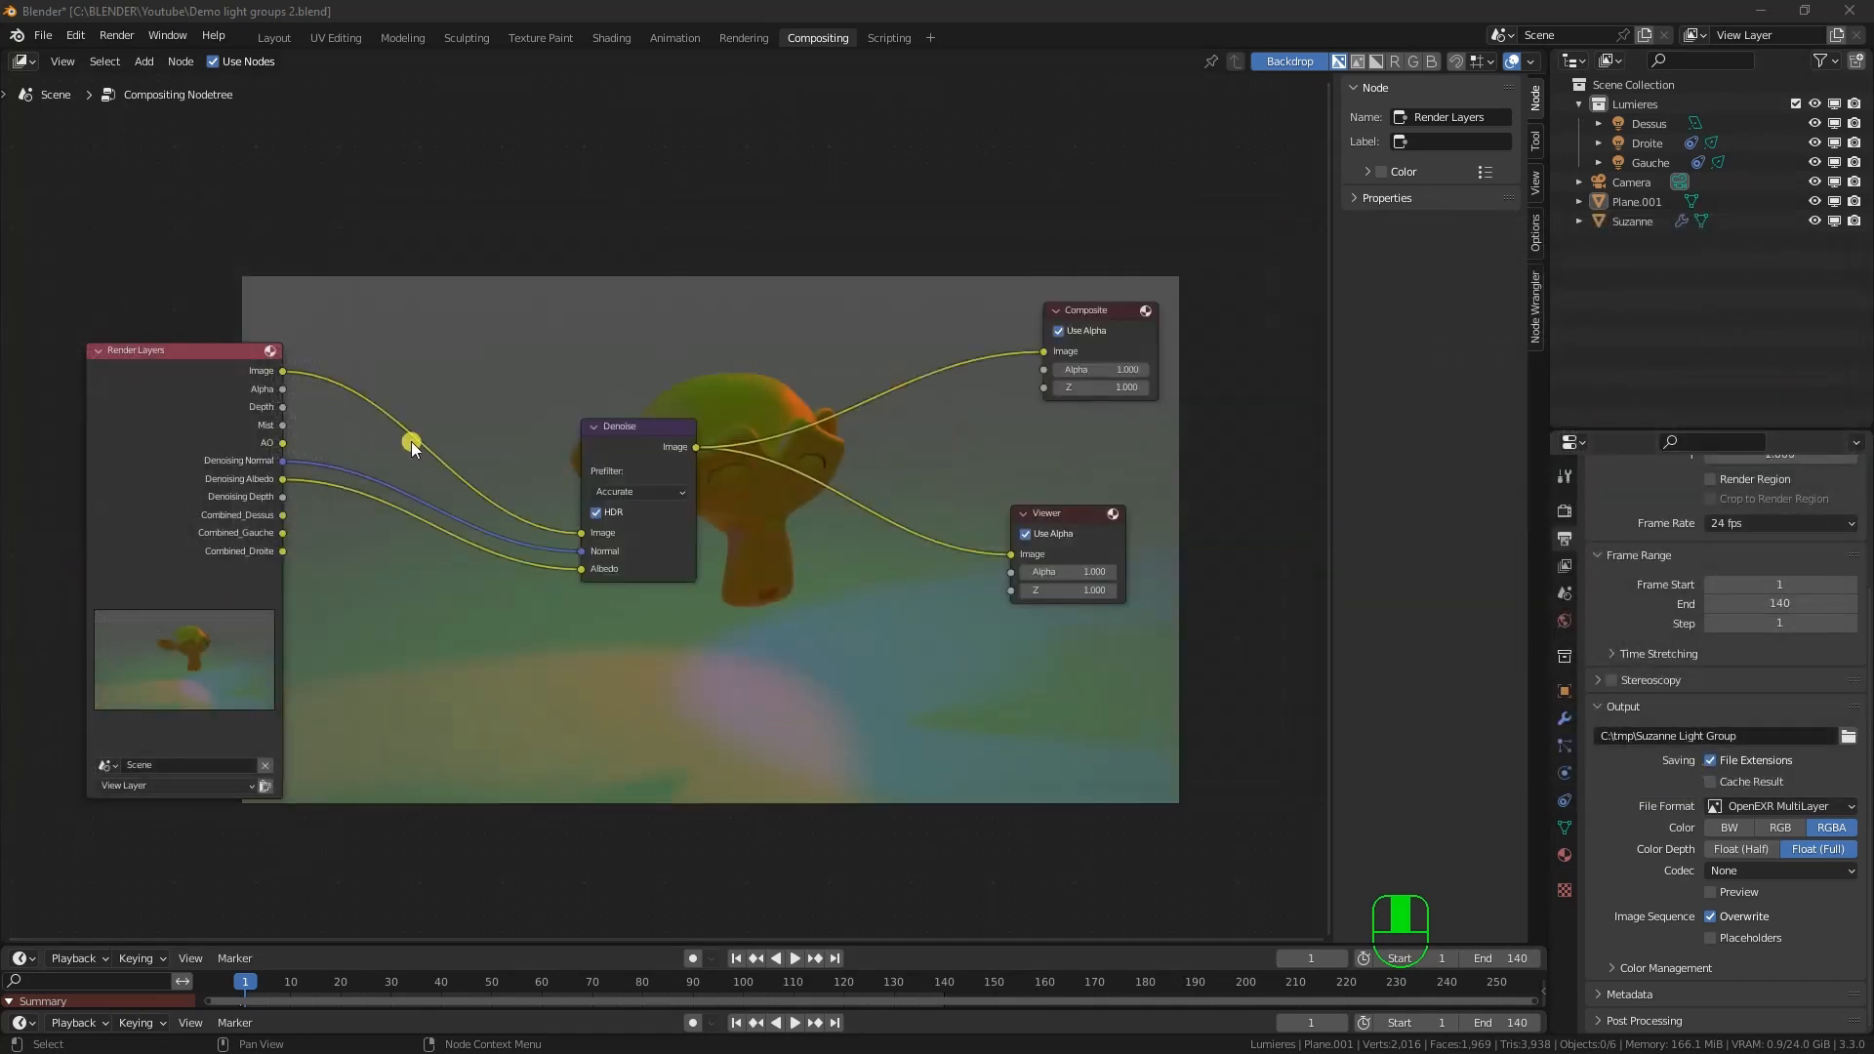
Delete the Render Layers node from the compositing node tree
{"action": "scroll", "coordinate": [410, 435], "scroll_direction": "up", "scroll_amount": 2}
{"action": "middle_click_drag", "start_coordinate": [410, 435], "coordinate": [626, 520]}
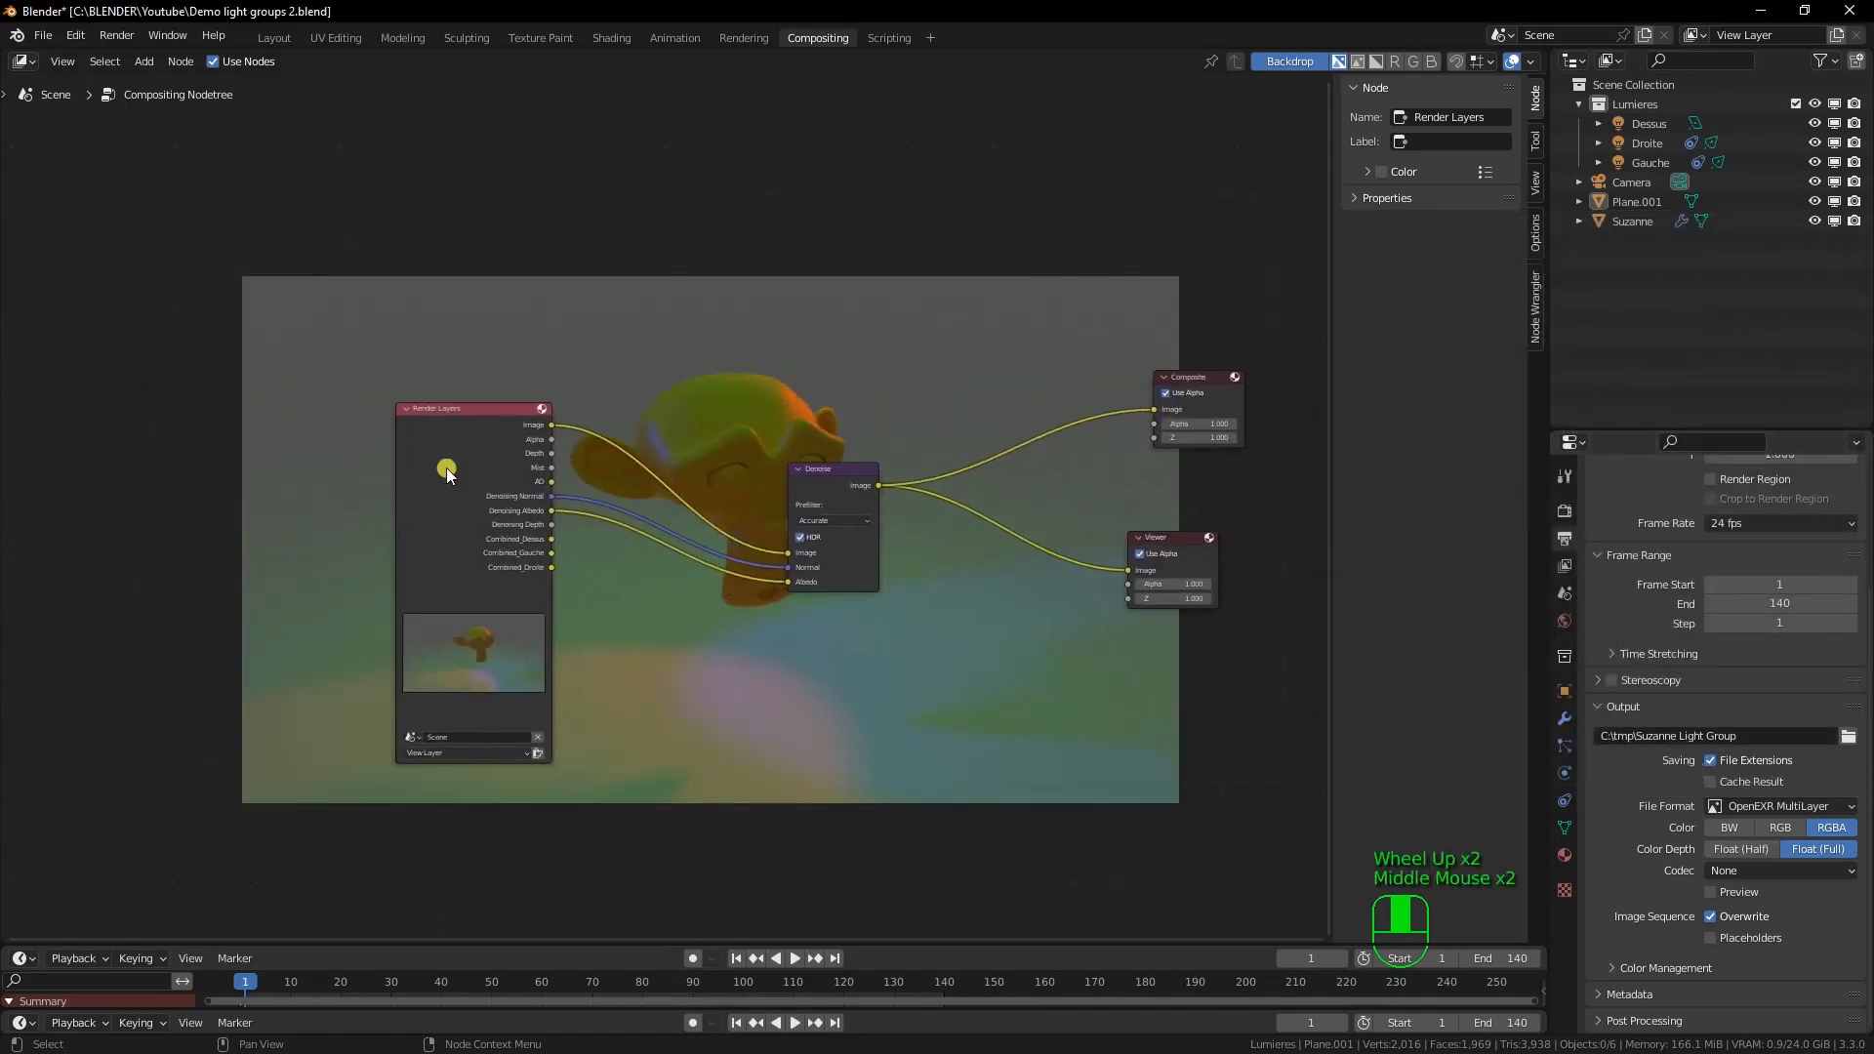
{"action": "scroll", "coordinate": [466, 424], "scroll_direction": "down", "scroll_amount": 4}
{"action": "left_click", "coordinate": [445, 390]}
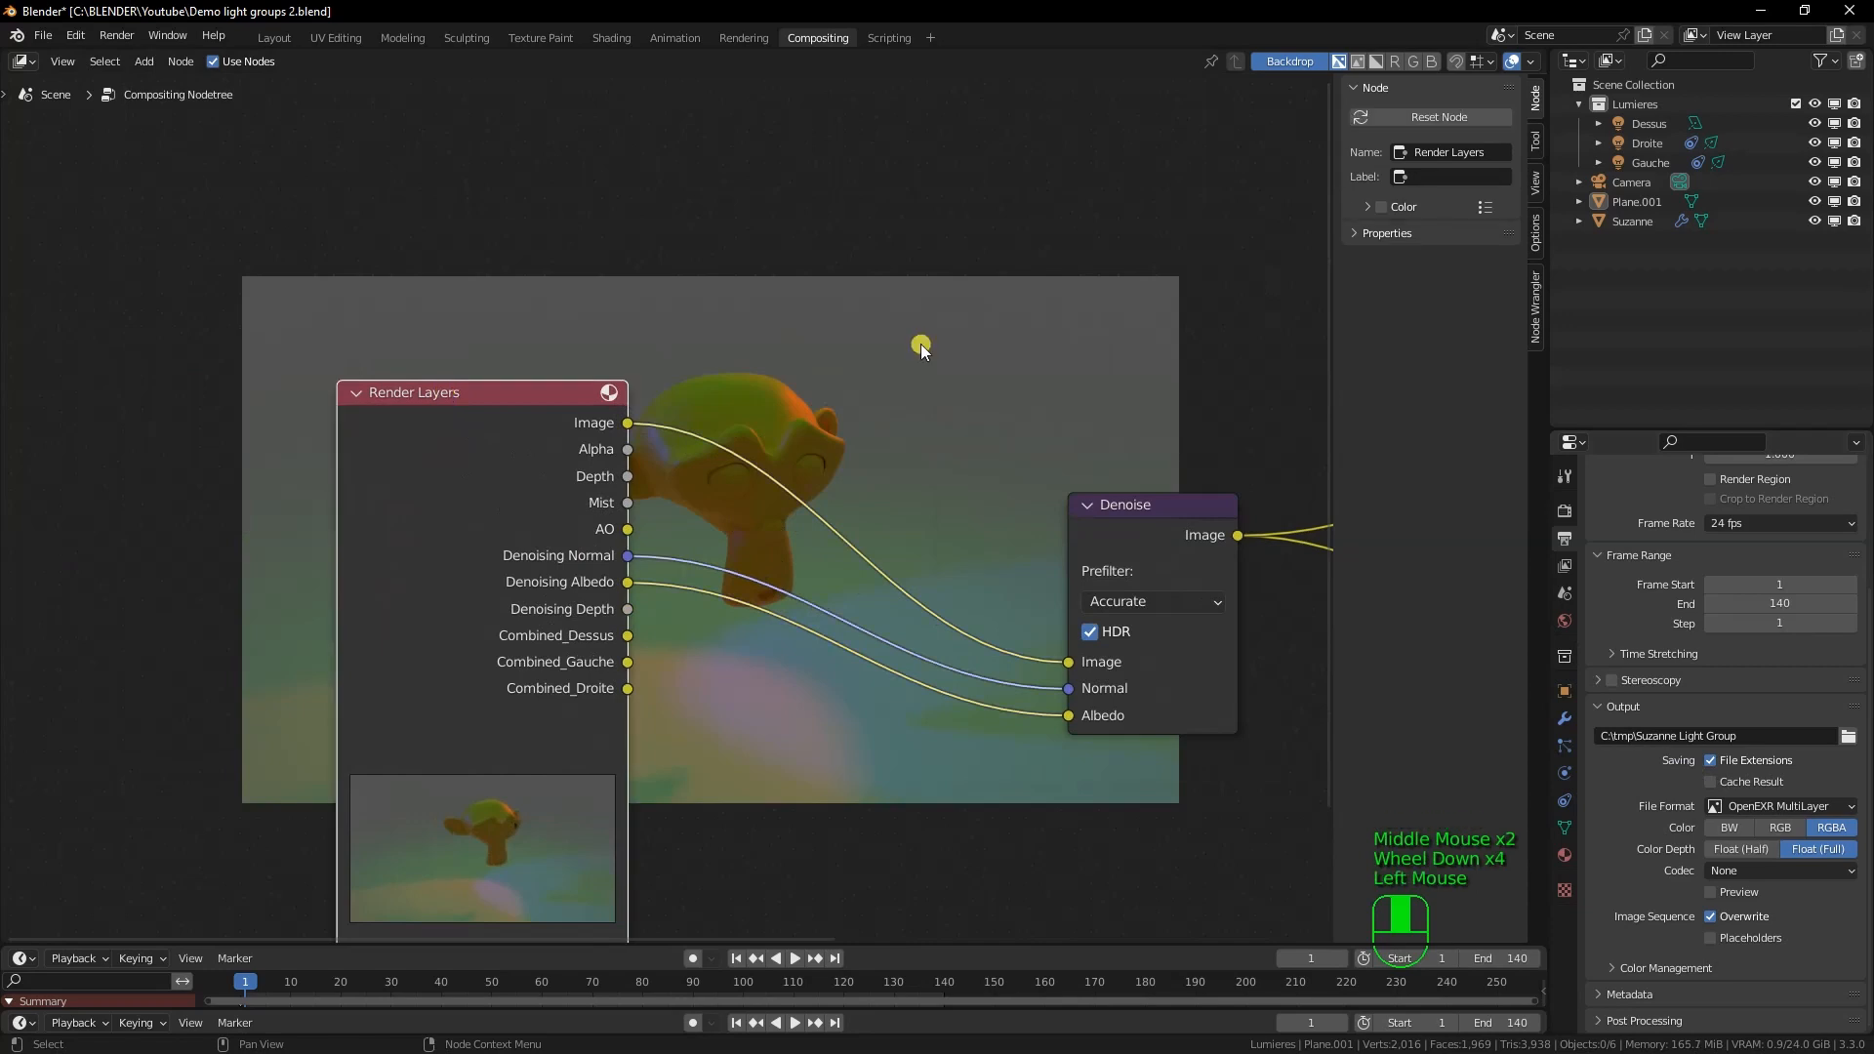
{"action": "key", "text": "ctrl+x"}
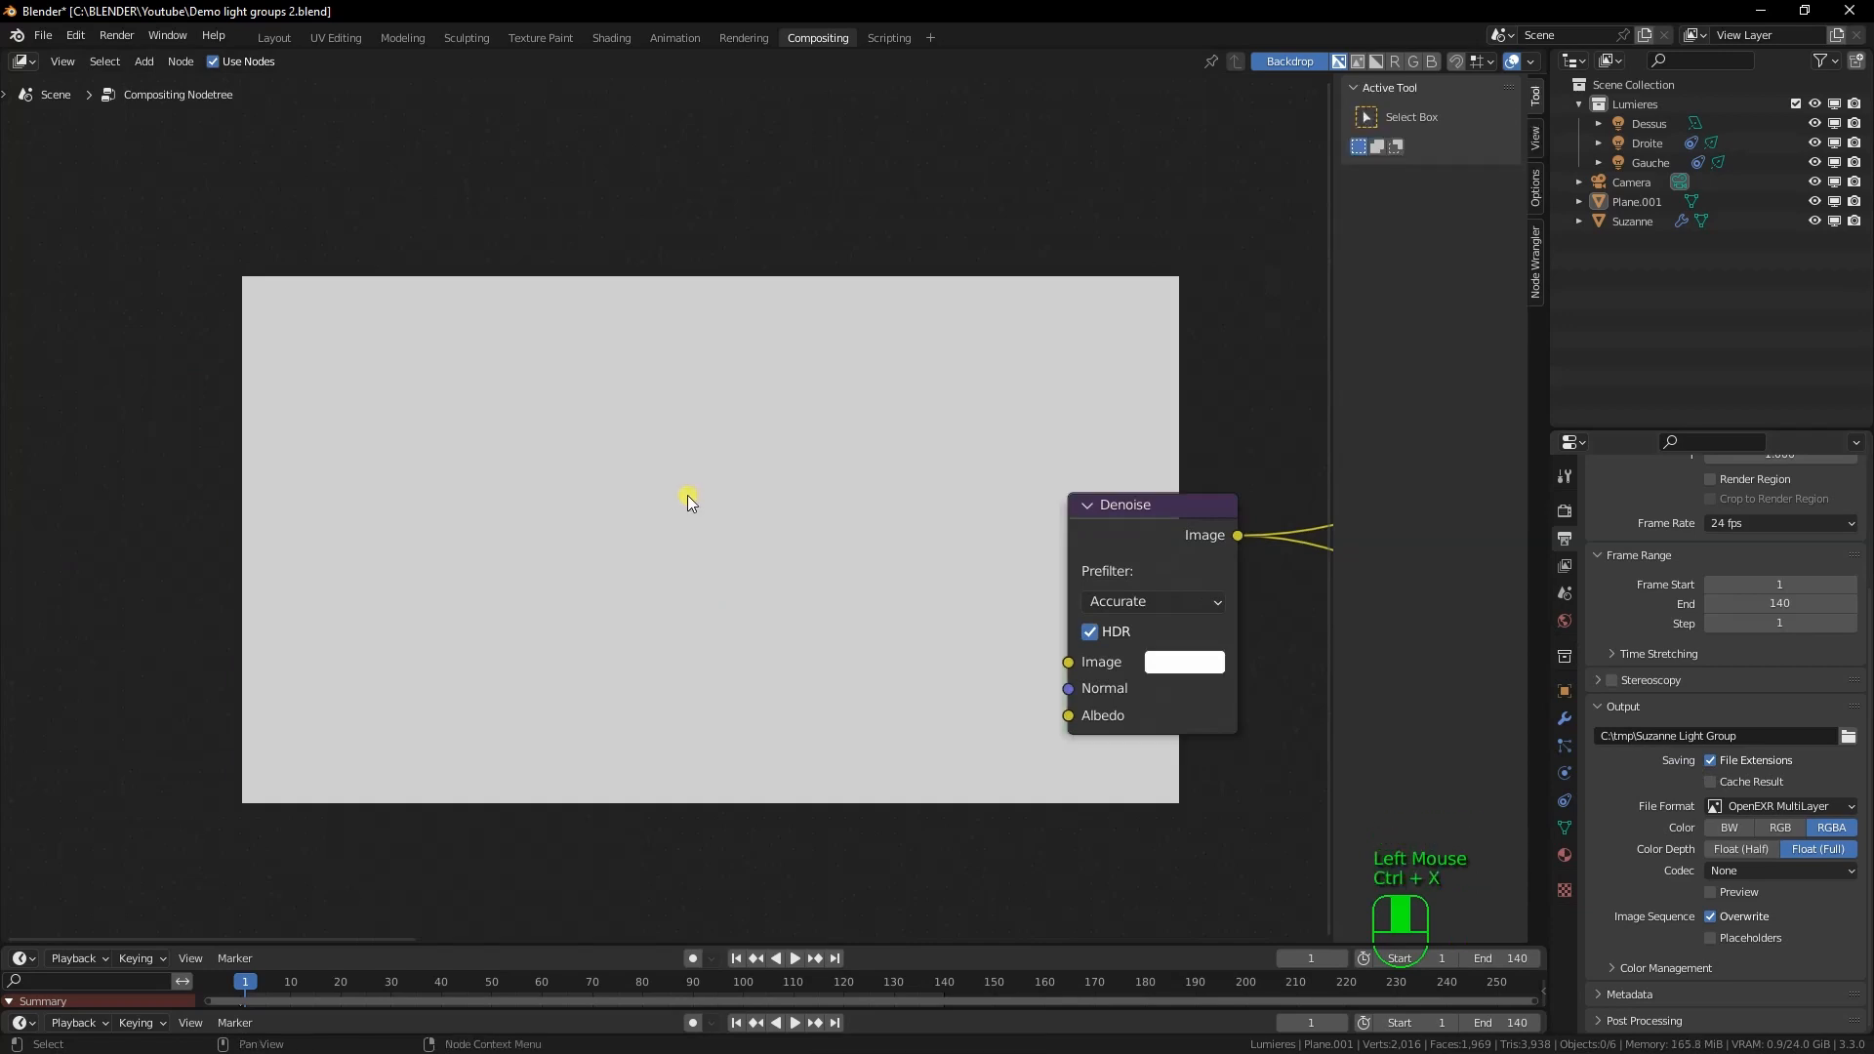
Add an Image input node to the compositing tree where the Render Layers node was
{"action": "key", "text": "shift+a"}
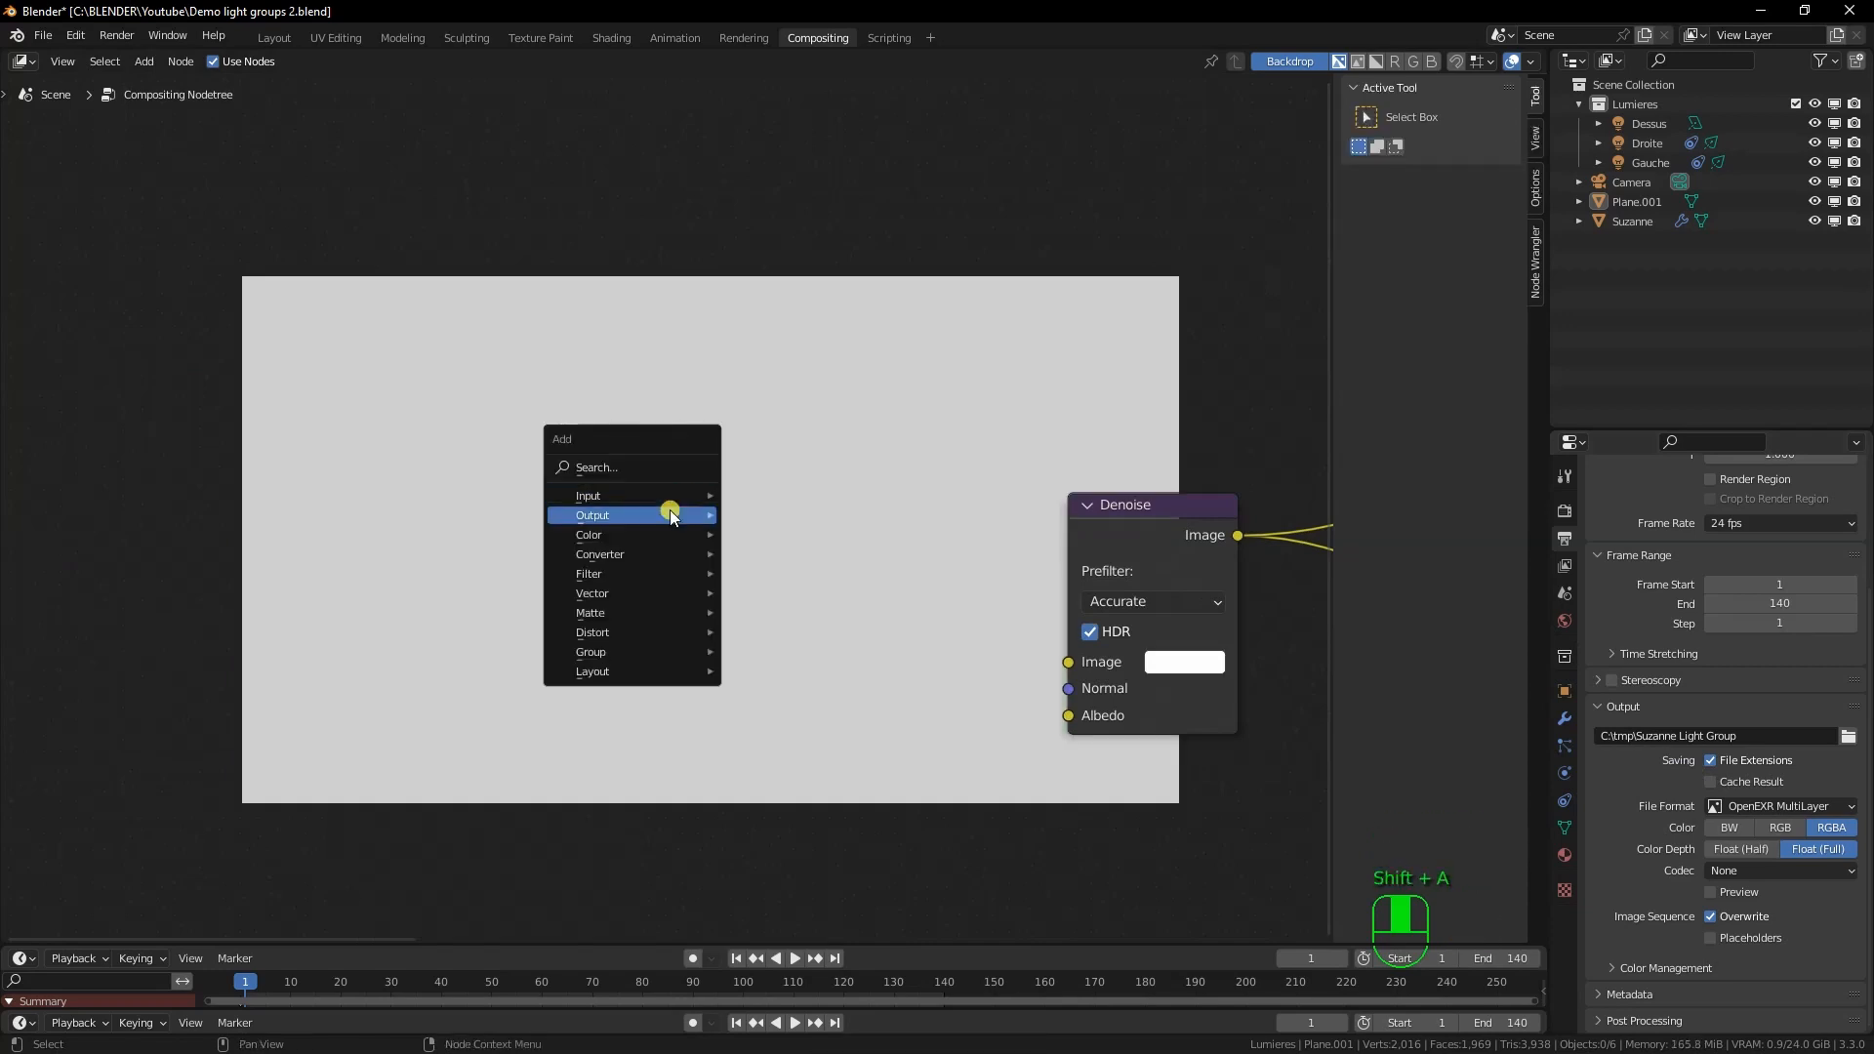
{"action": "mouse_move", "coordinate": [665, 493]}
{"action": "left_click", "coordinate": [822, 564]}
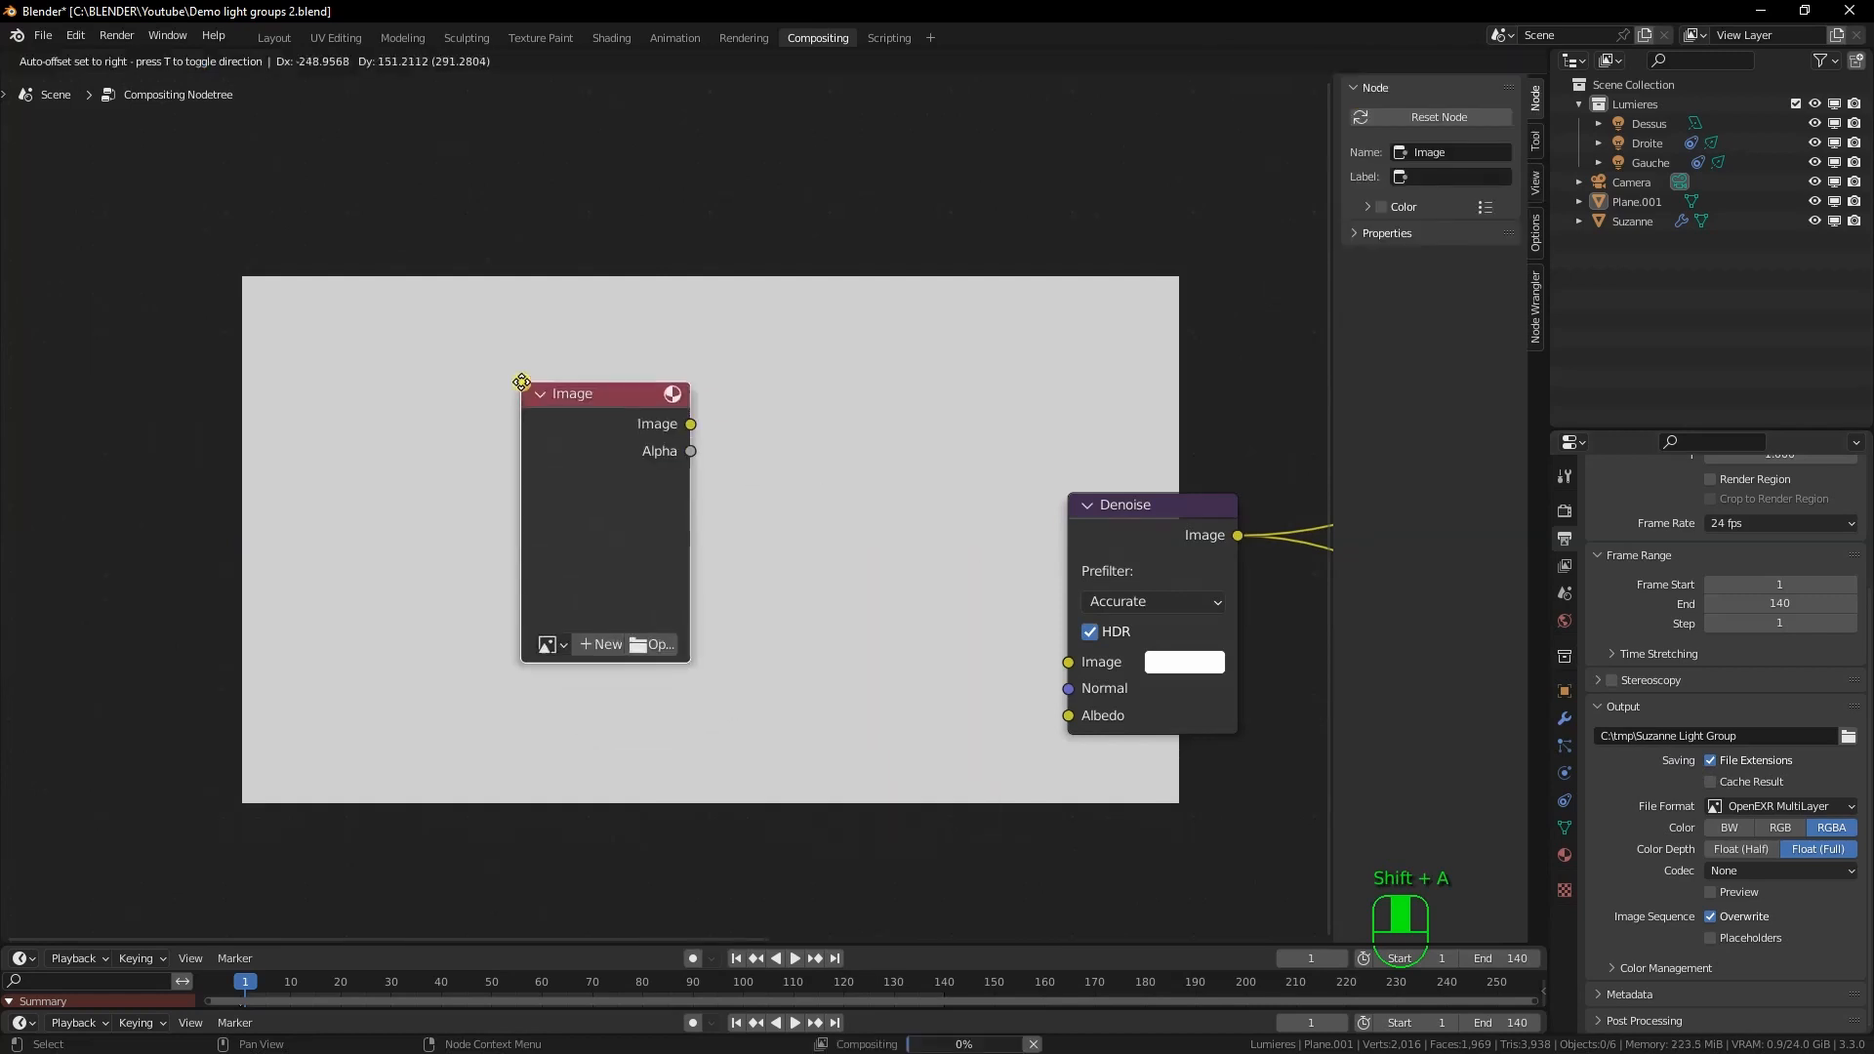
{"action": "left_click", "coordinate": [443, 396]}
Place the Image node over the backdrop and load Suzanne Light Group.exr into it
{"action": "left_click", "coordinate": [575, 658]}
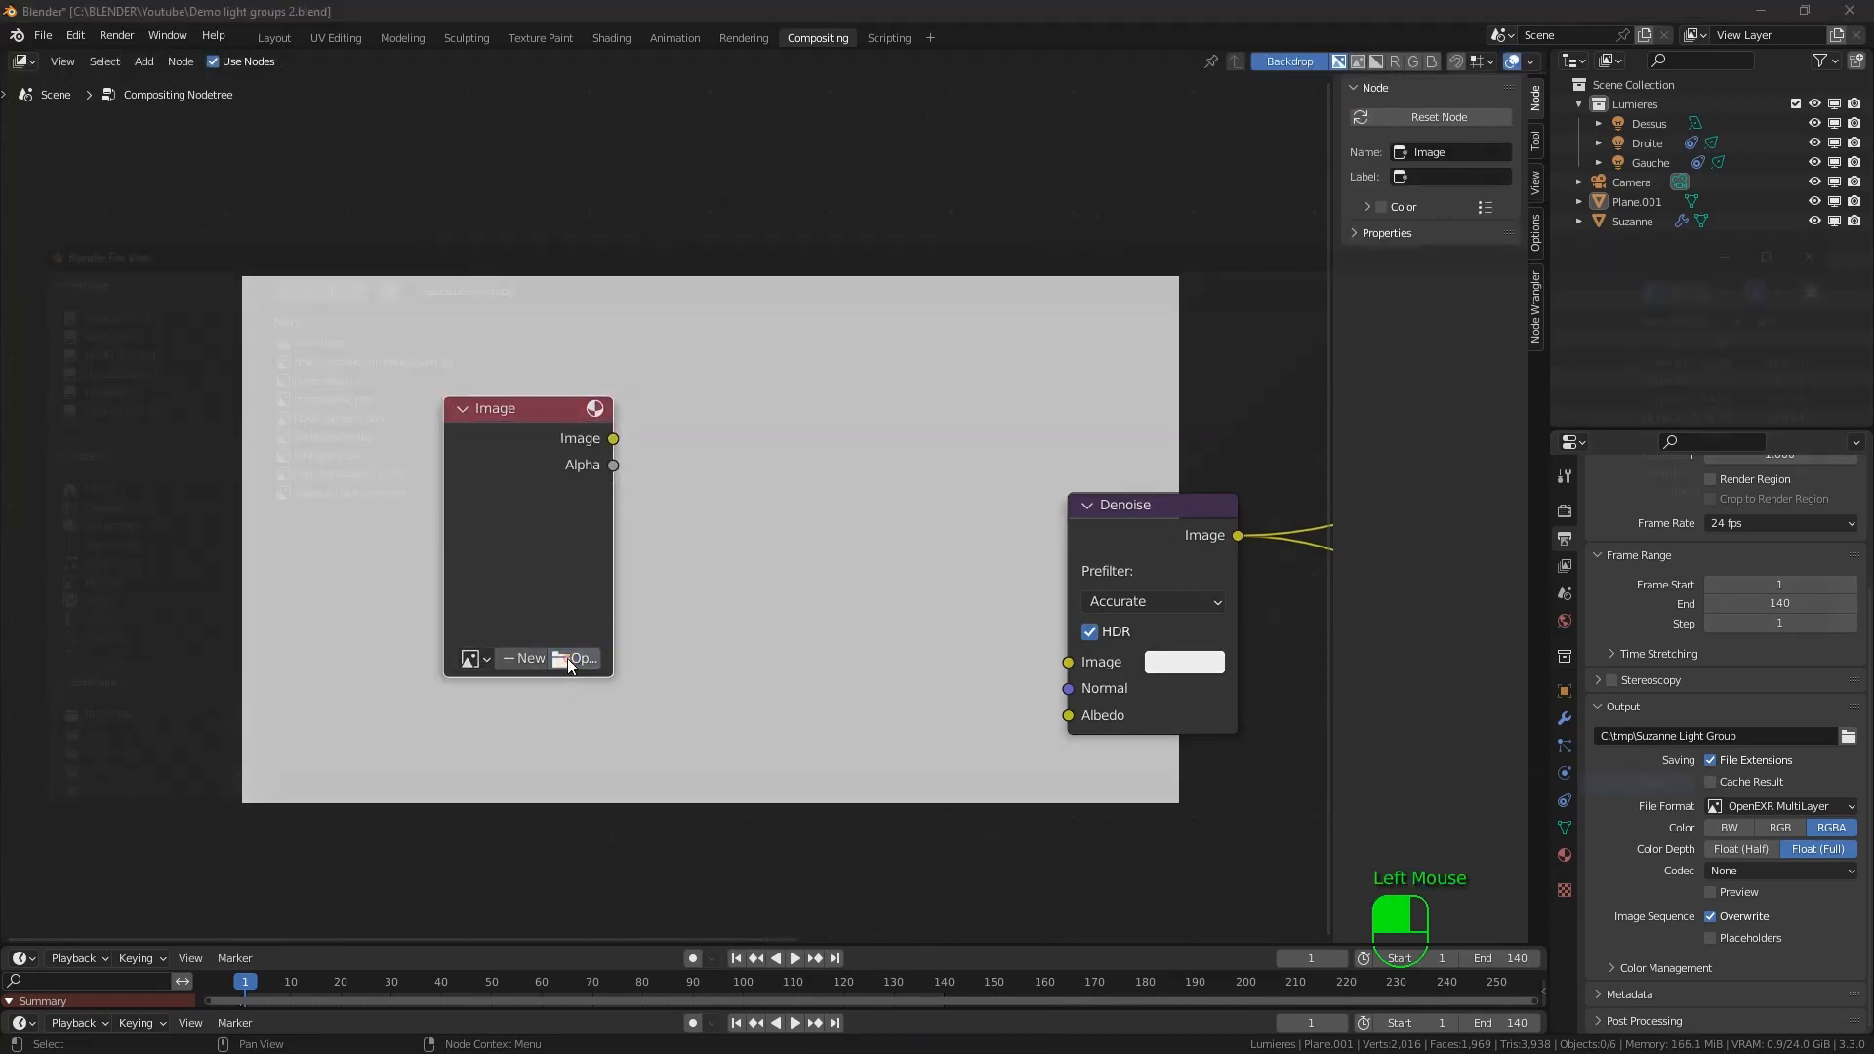
{"action": "left_click", "coordinate": [472, 489]}
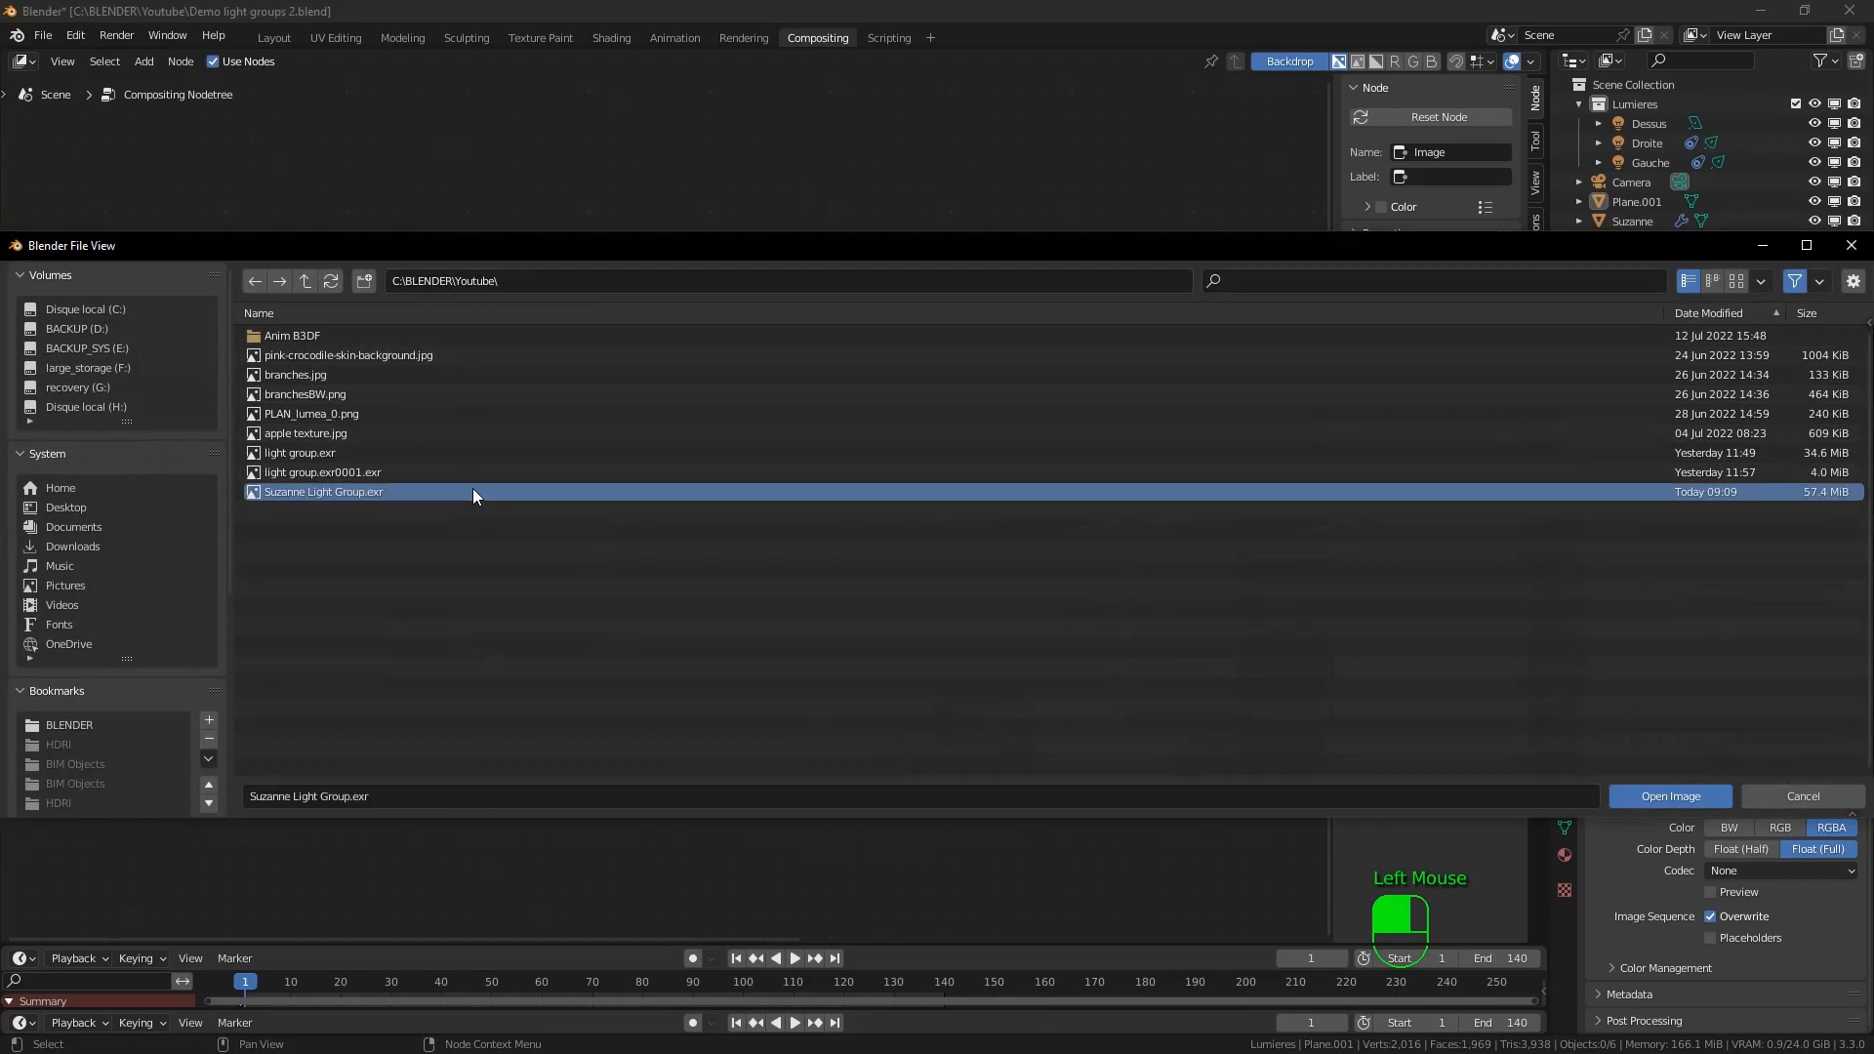
{"action": "left_click", "coordinate": [1659, 792]}
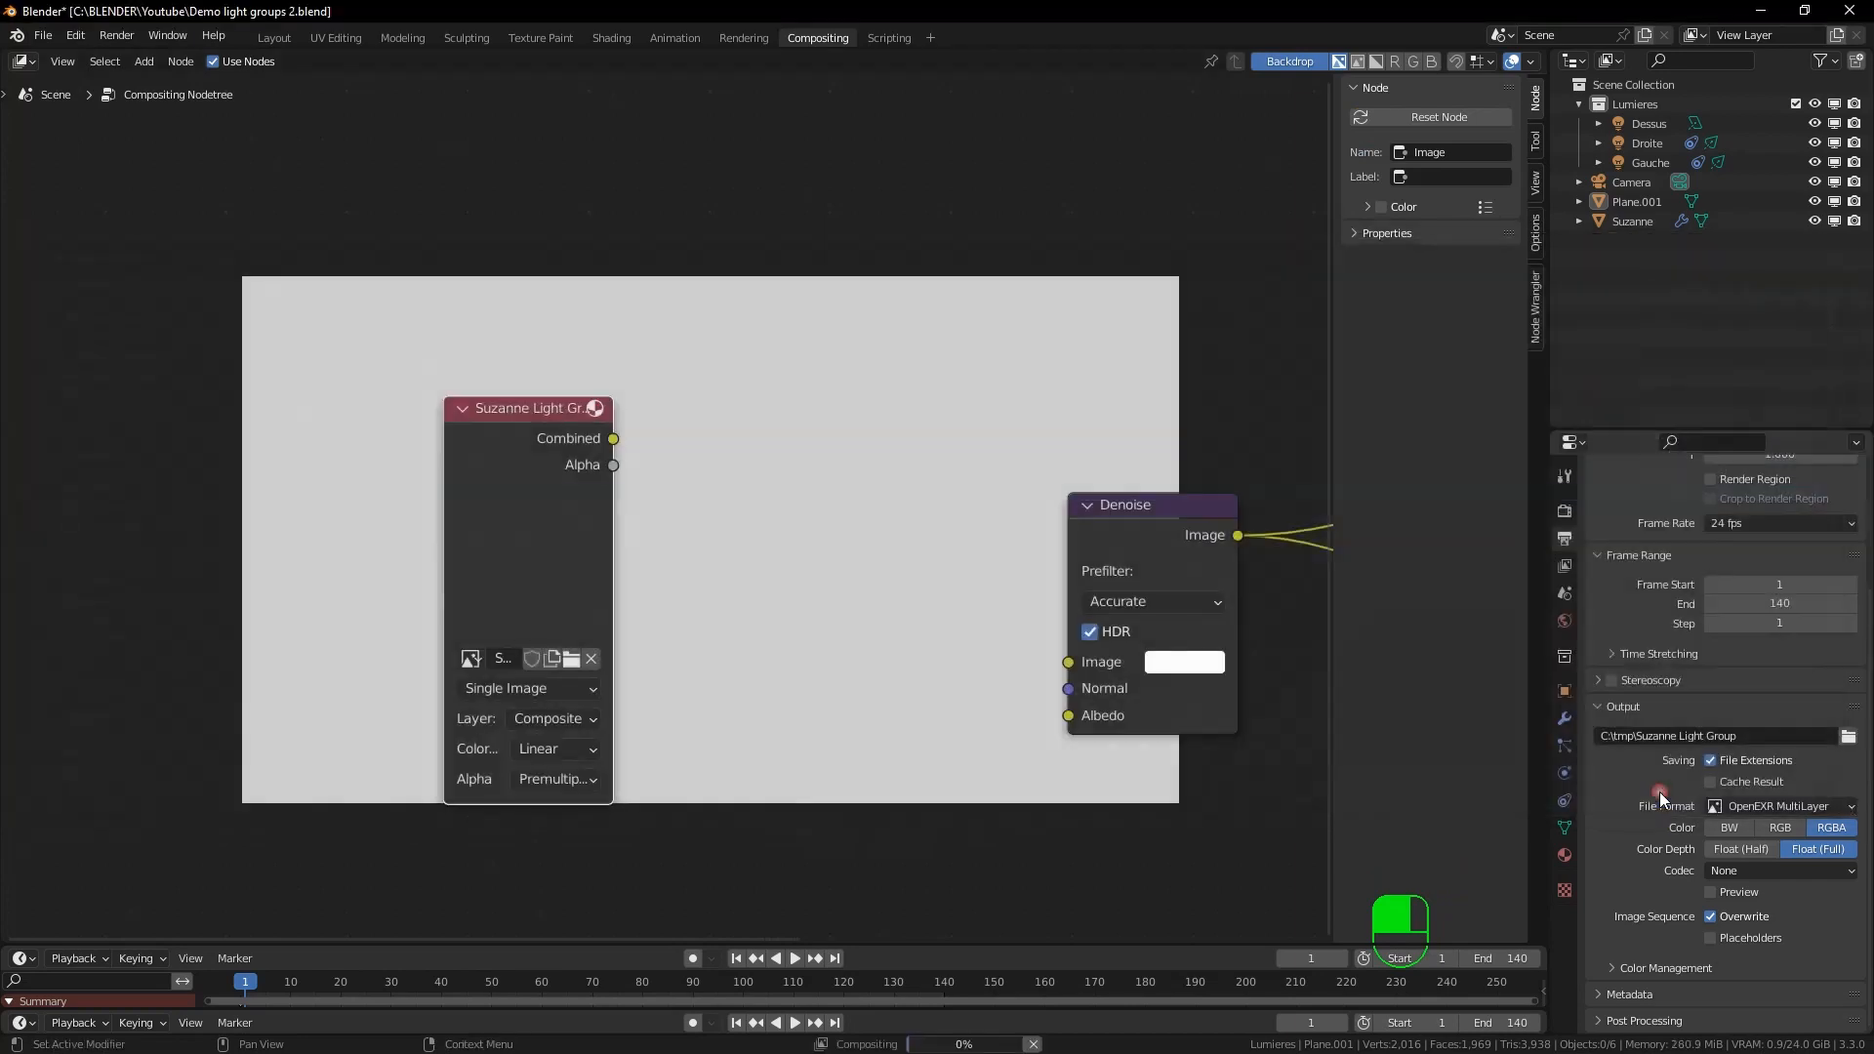
Switch the Image node's layer to Composite and reposition the node over the backdrop
{"action": "left_click", "coordinate": [406, 790]}
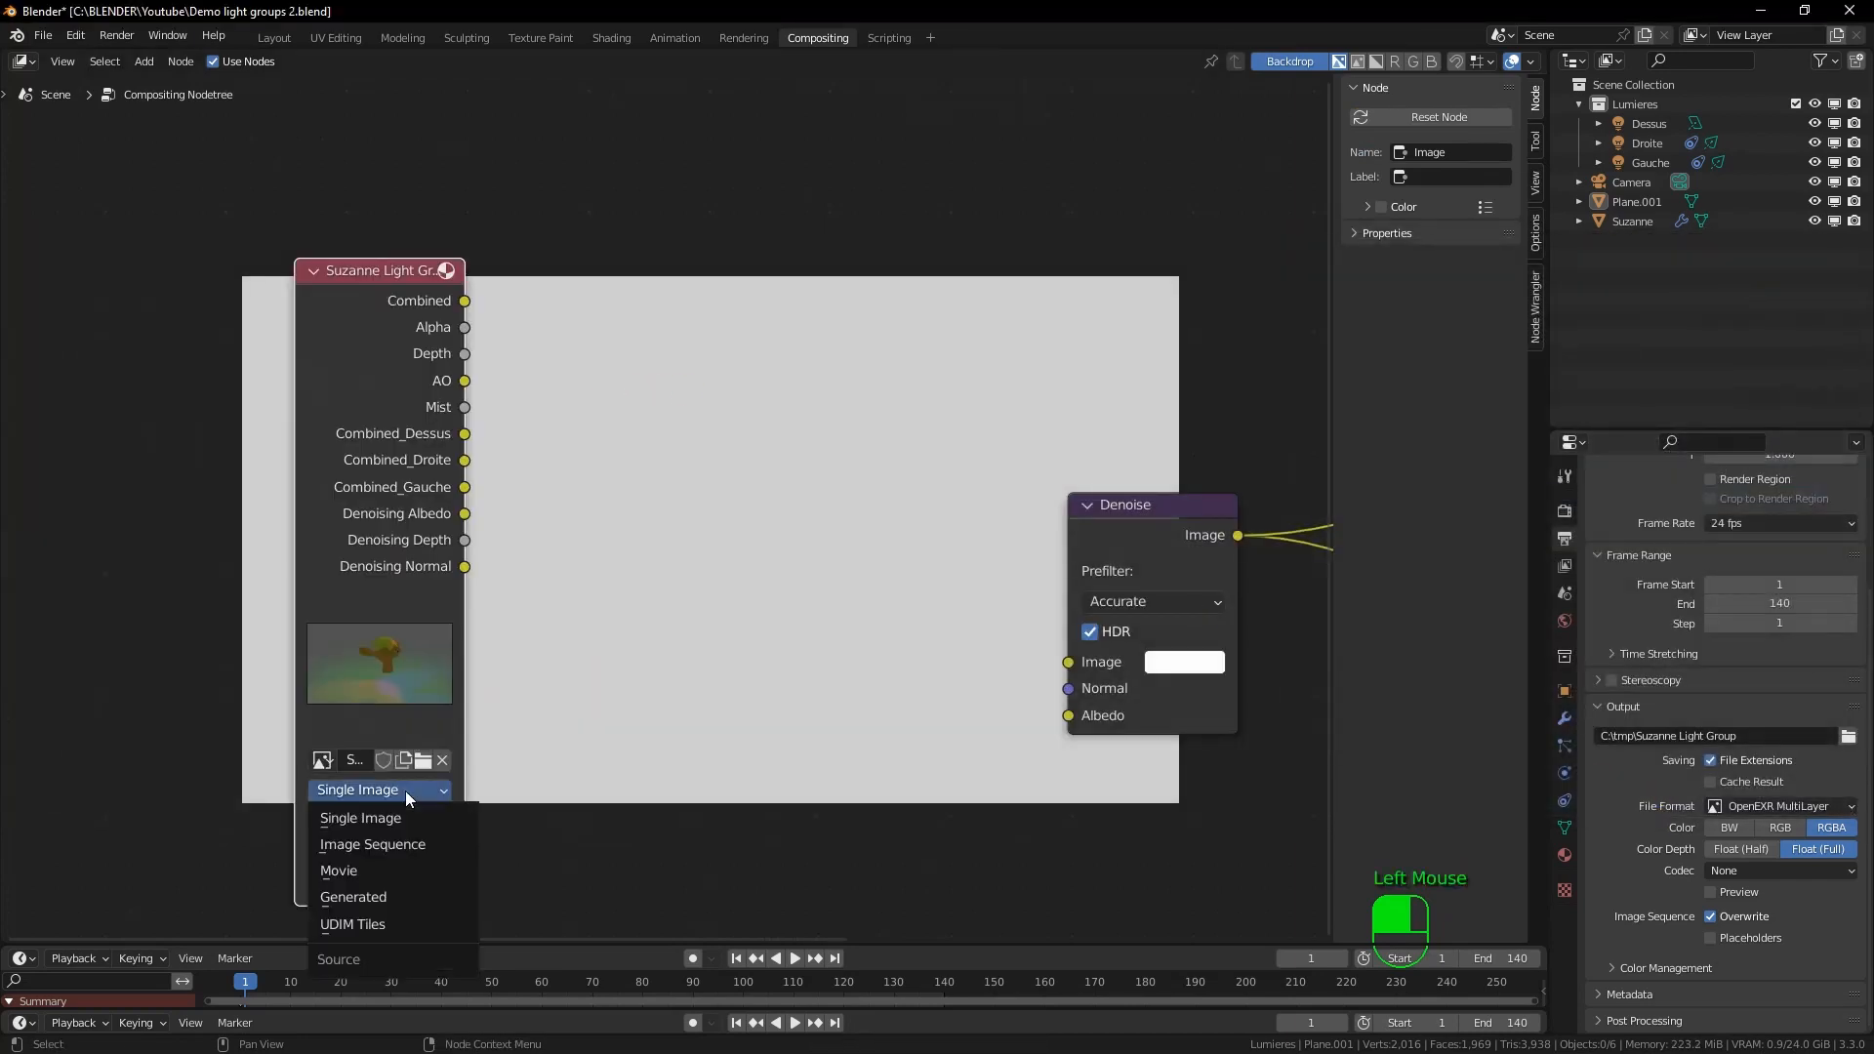
{"action": "left_click", "coordinate": [406, 791]}
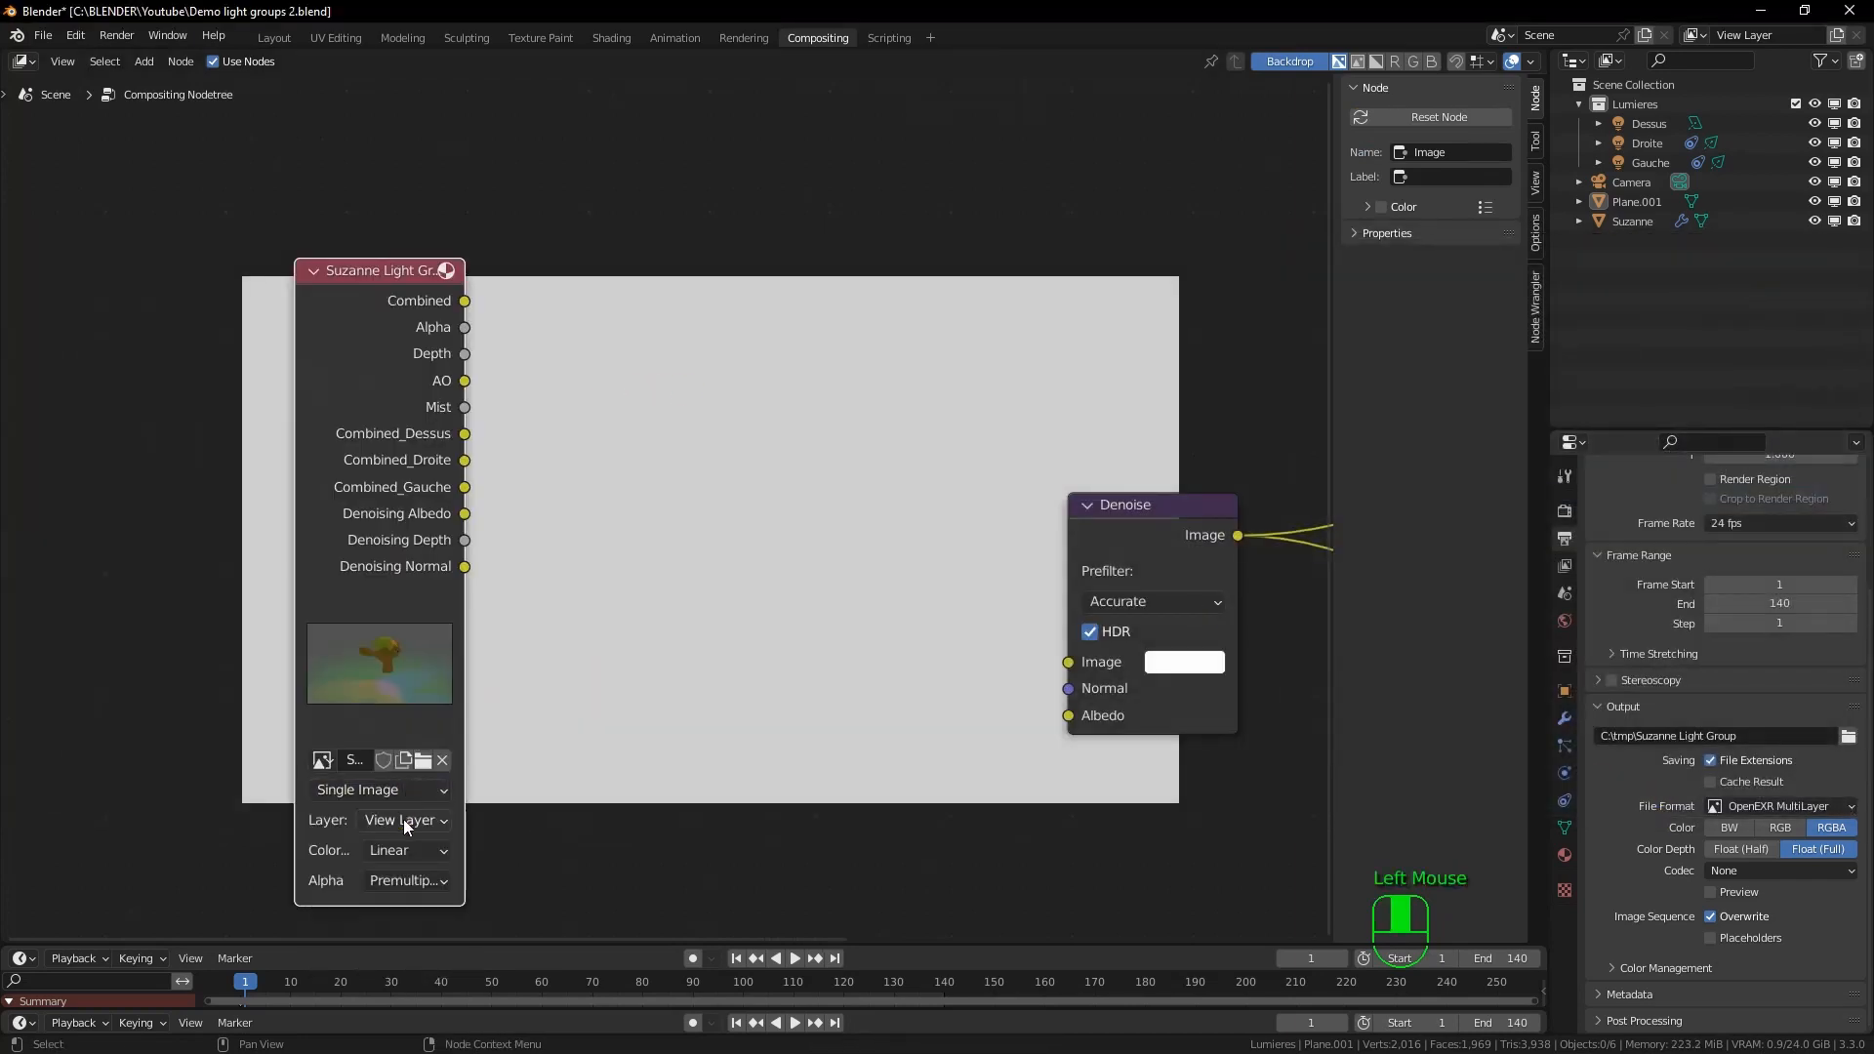
{"action": "left_click", "coordinate": [402, 819]}
{"action": "left_click", "coordinate": [395, 847]}
{"action": "left_click_drag", "start_coordinate": [353, 262], "coordinate": [421, 357]}
{"action": "scroll", "coordinate": [524, 582], "scroll_direction": "down", "scroll_amount": 1}
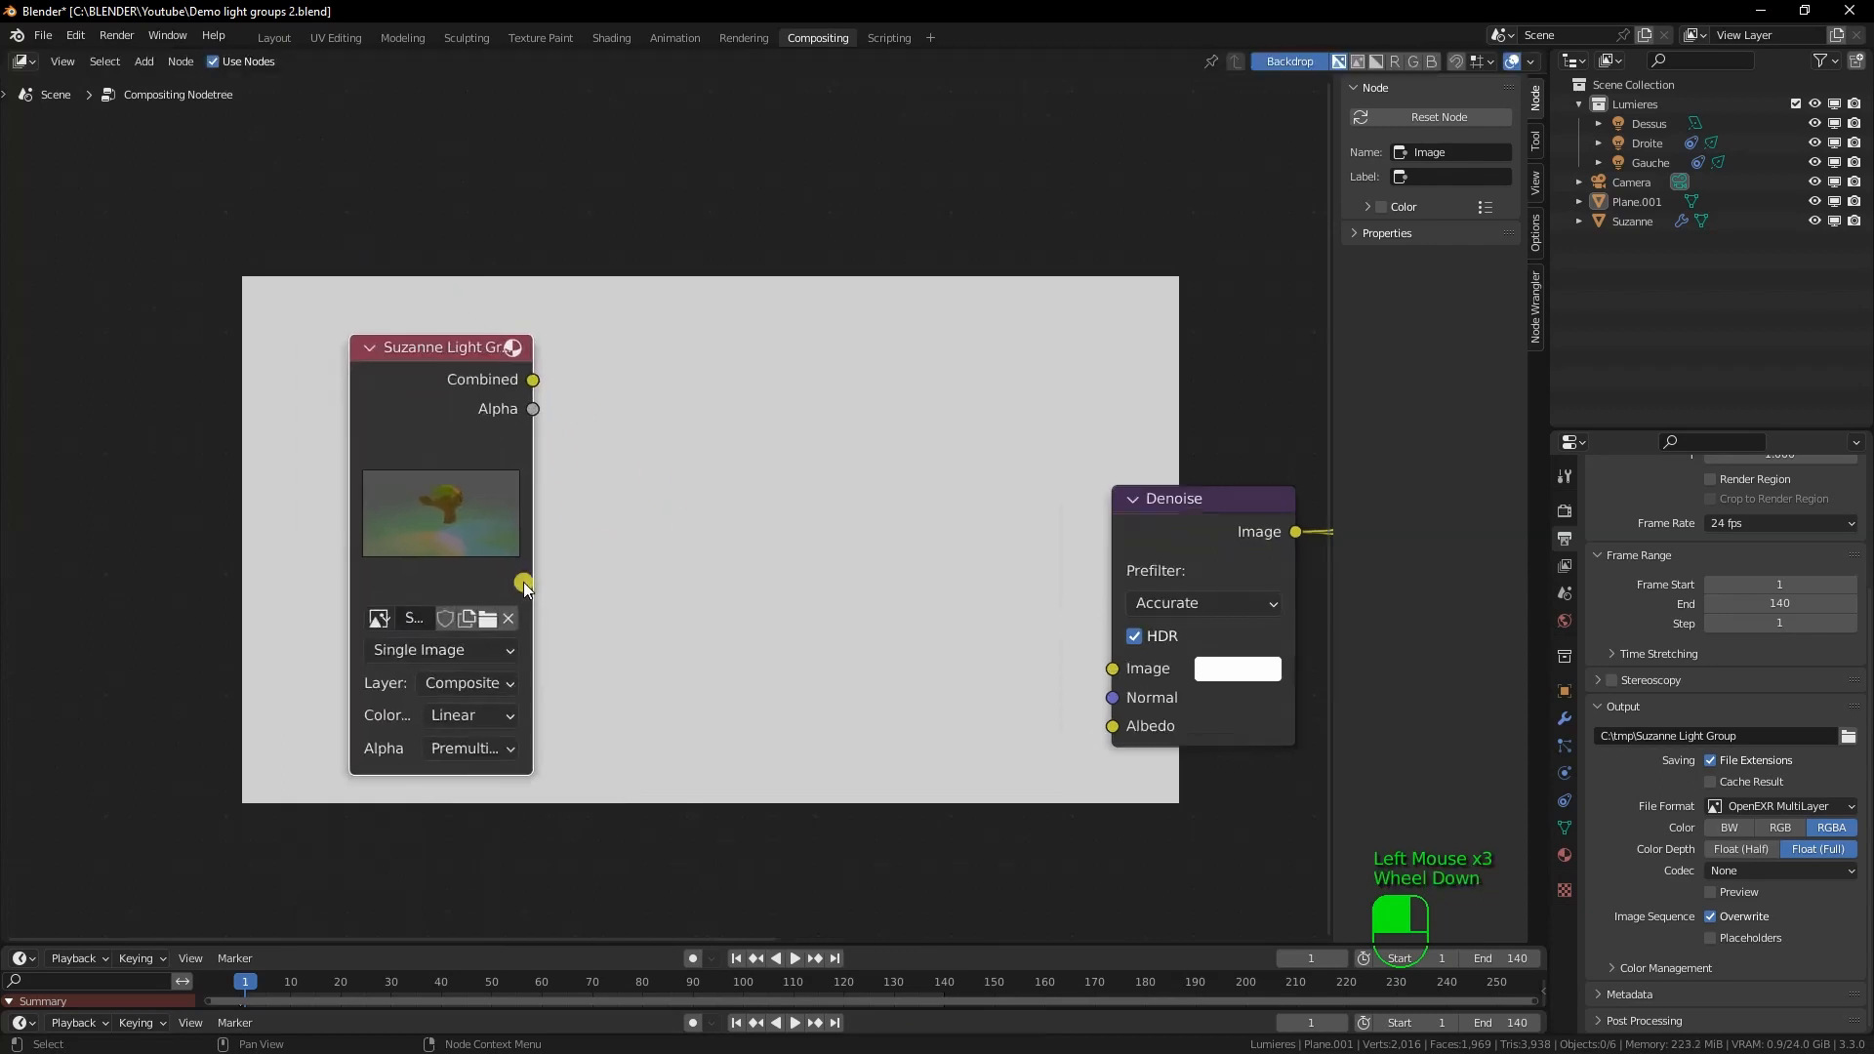
Set the Image node's layer to View Layer and place the node over the backdrop's left part
{"action": "left_click", "coordinate": [478, 683]}
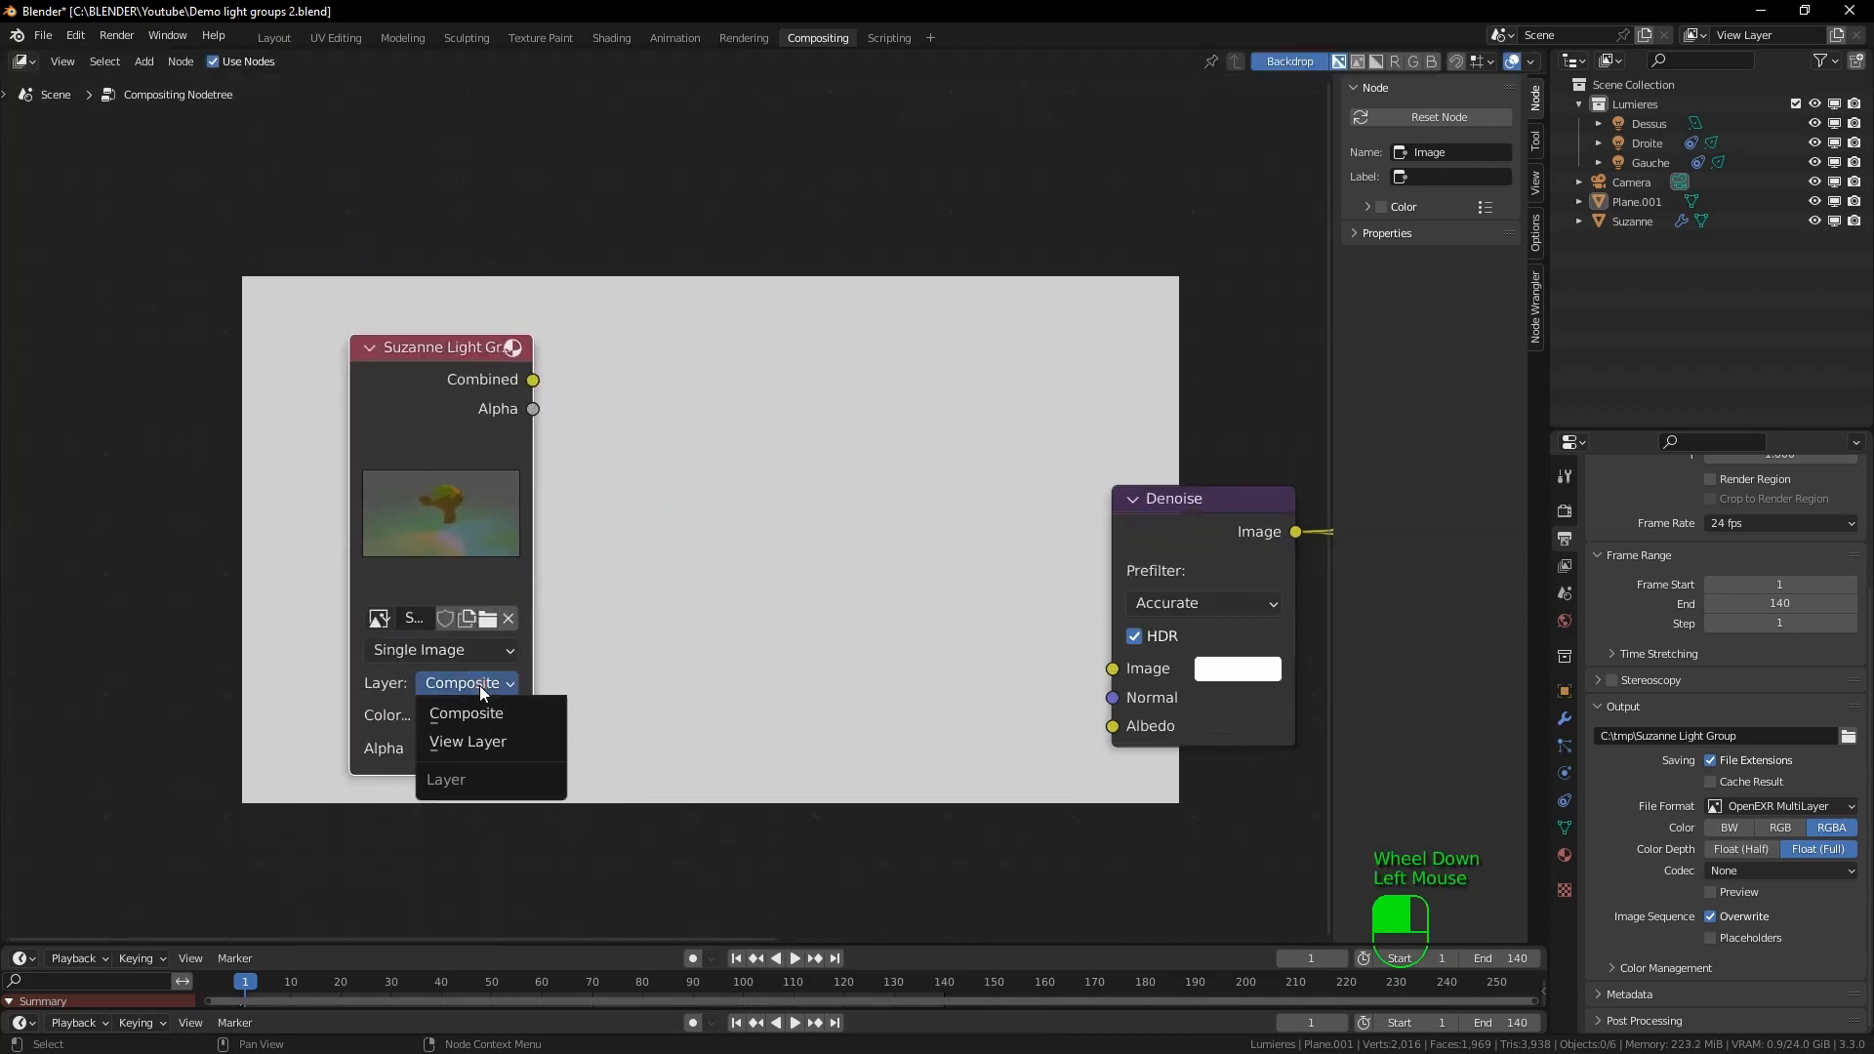
{"action": "left_click", "coordinate": [477, 745]}
{"action": "left_click_drag", "start_coordinate": [421, 340], "coordinate": [339, 249]}
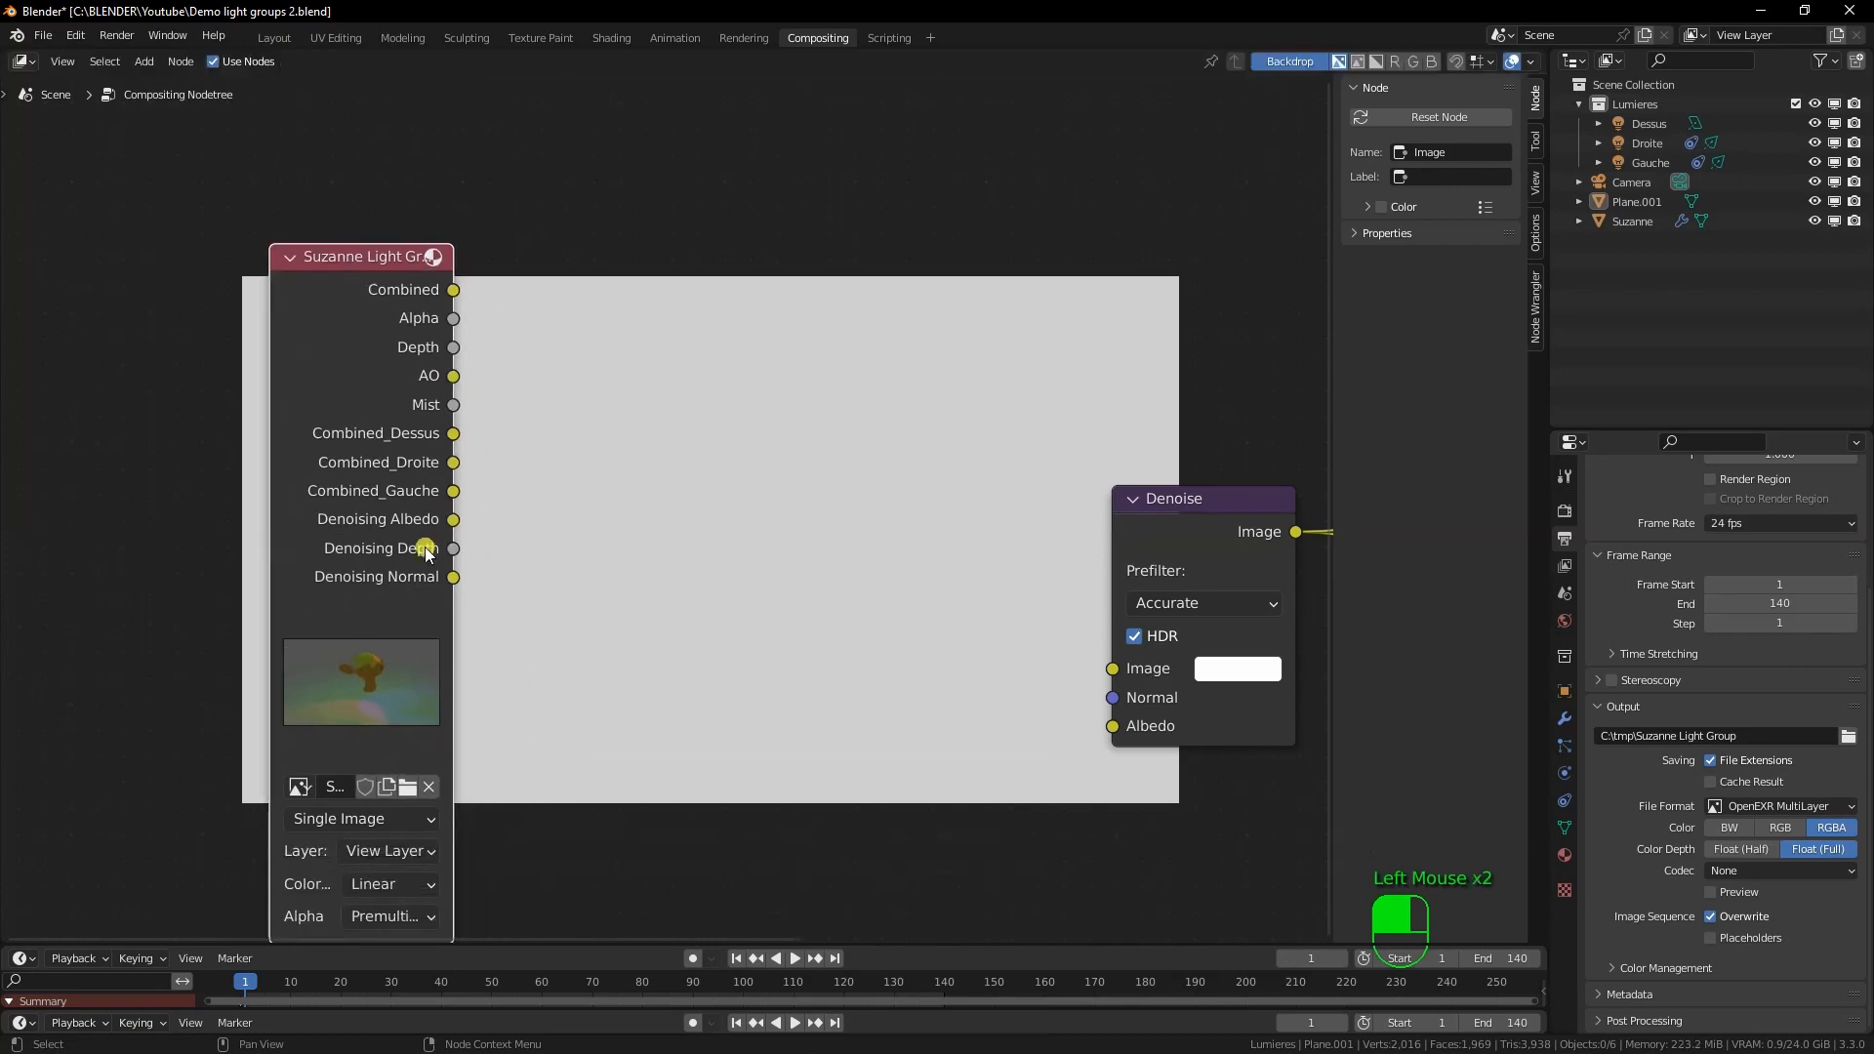
{"action": "scroll", "coordinate": [416, 559], "scroll_direction": "up", "scroll_amount": 2}
{"action": "middle_click_drag", "start_coordinate": [589, 597], "coordinate": [565, 592]}
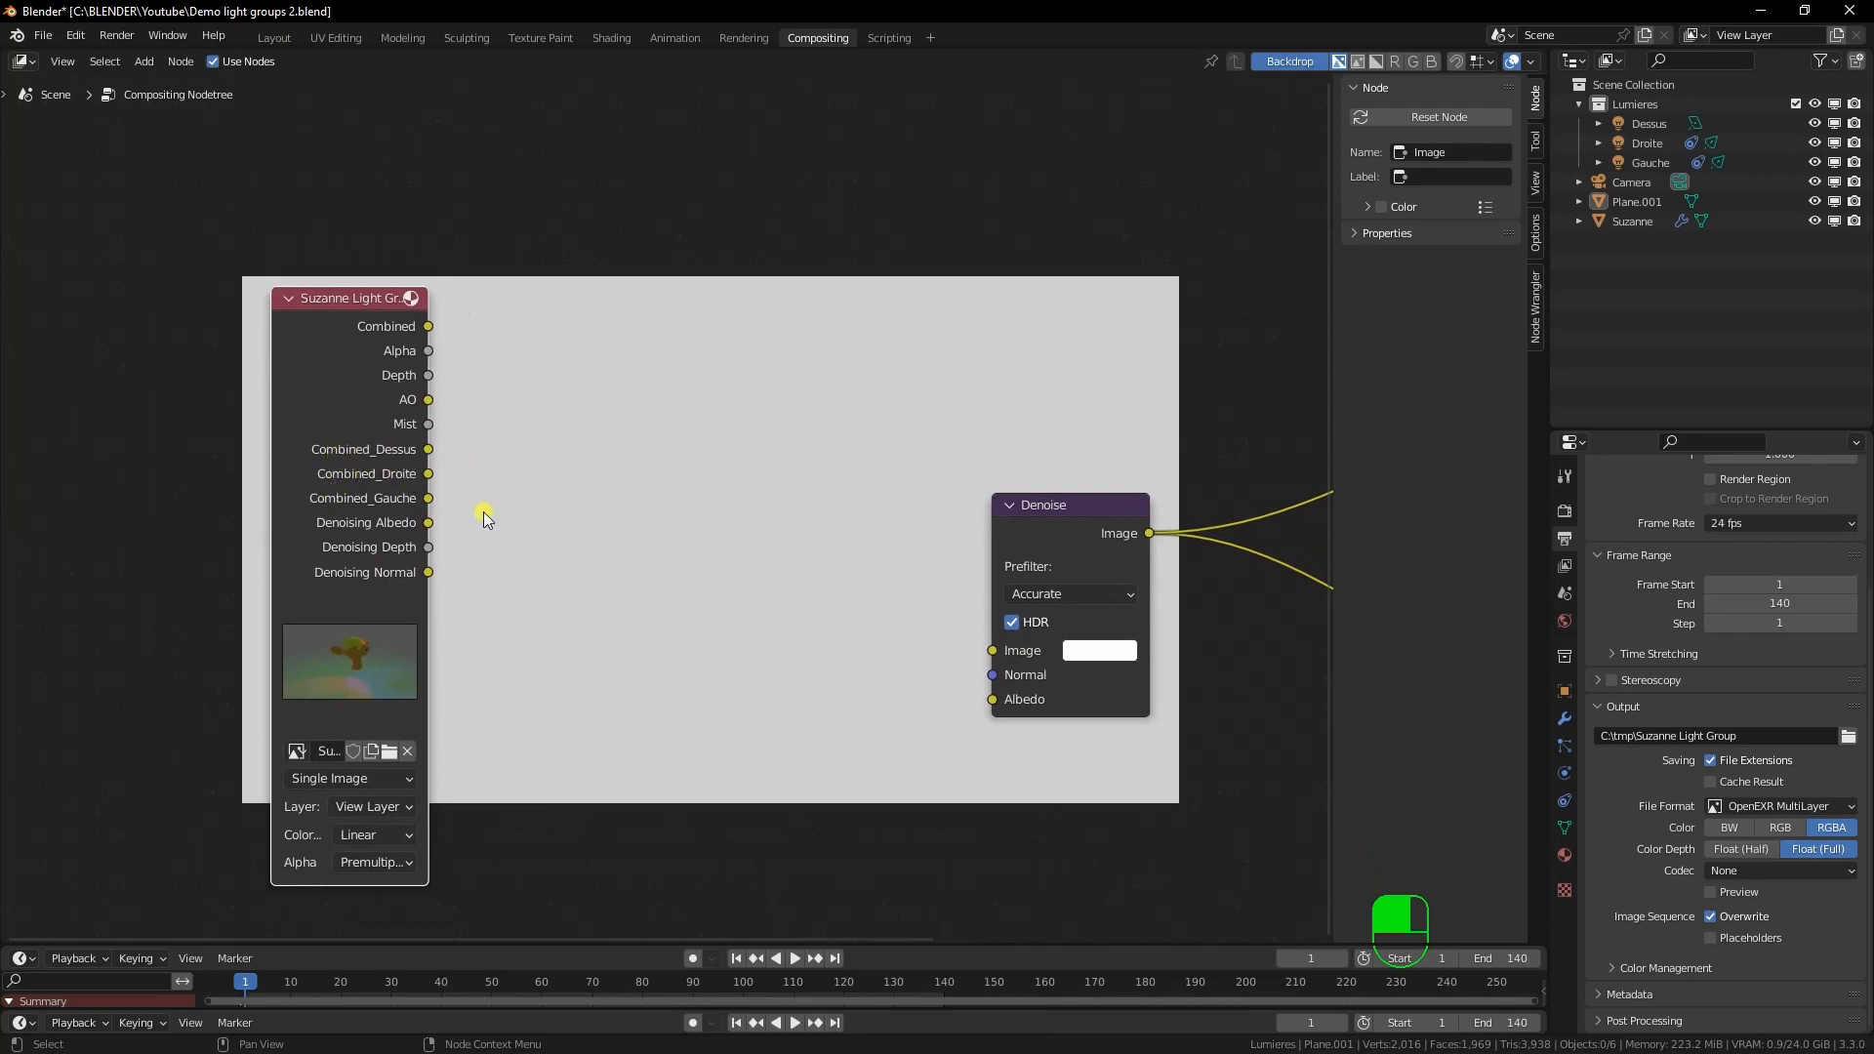
{"action": "left_click_drag", "start_coordinate": [337, 297], "coordinate": [400, 299]}
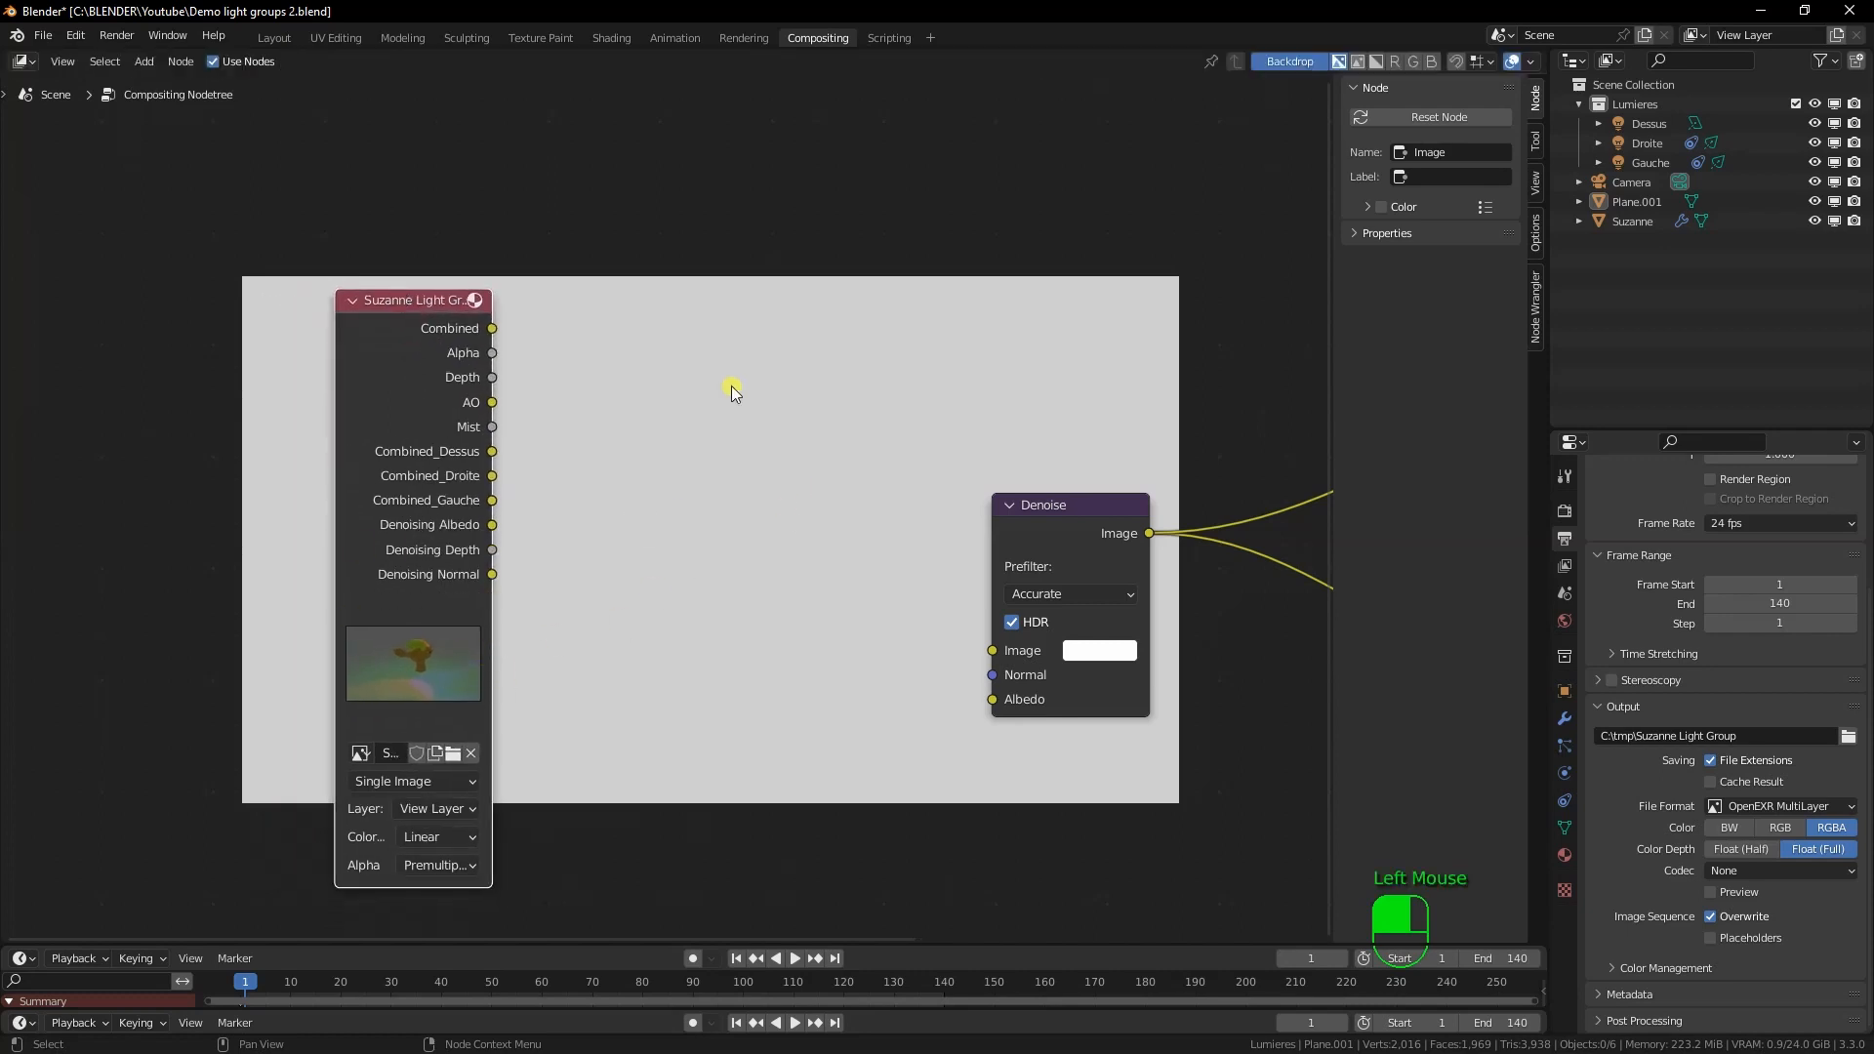
Connect the Image node's Combined output to the Denoise node's Image input and move Denoise closer to it
{"action": "left_click_drag", "start_coordinate": [488, 333], "coordinate": [989, 652]}
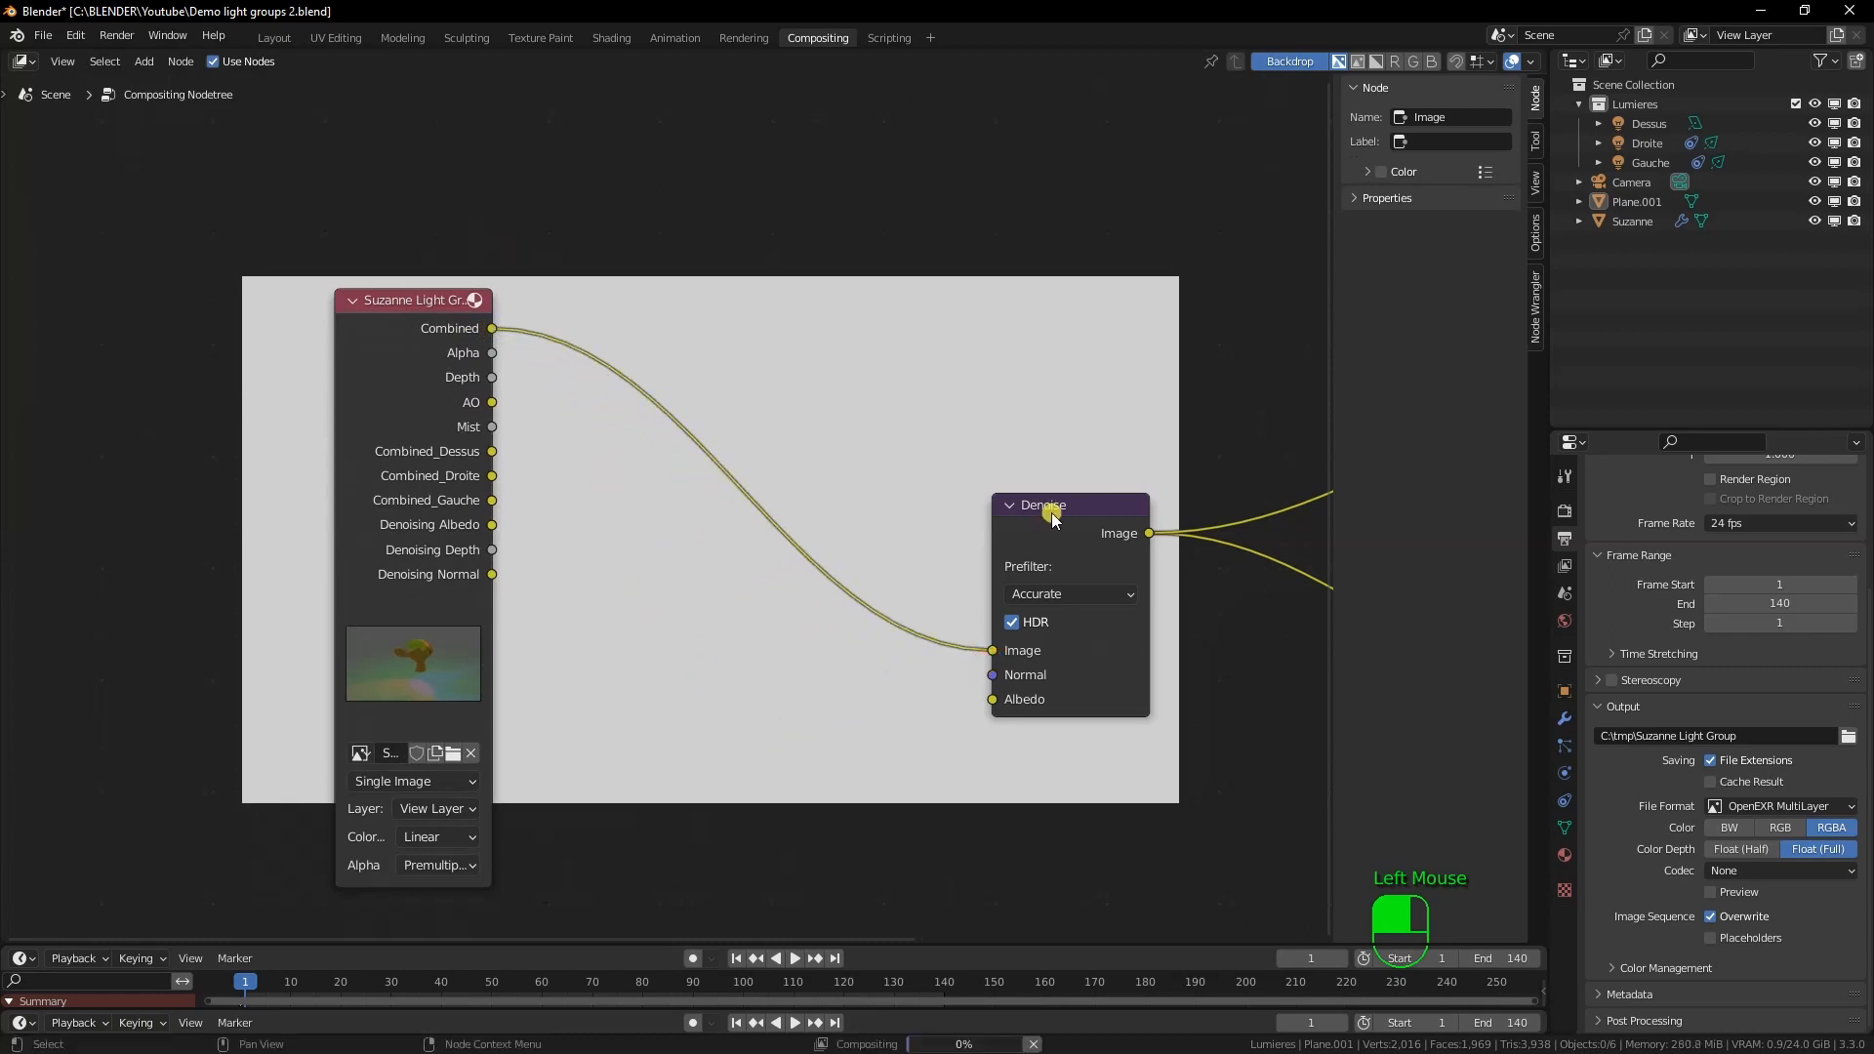
{"action": "left_click_drag", "start_coordinate": [1045, 513], "coordinate": [900, 463]}
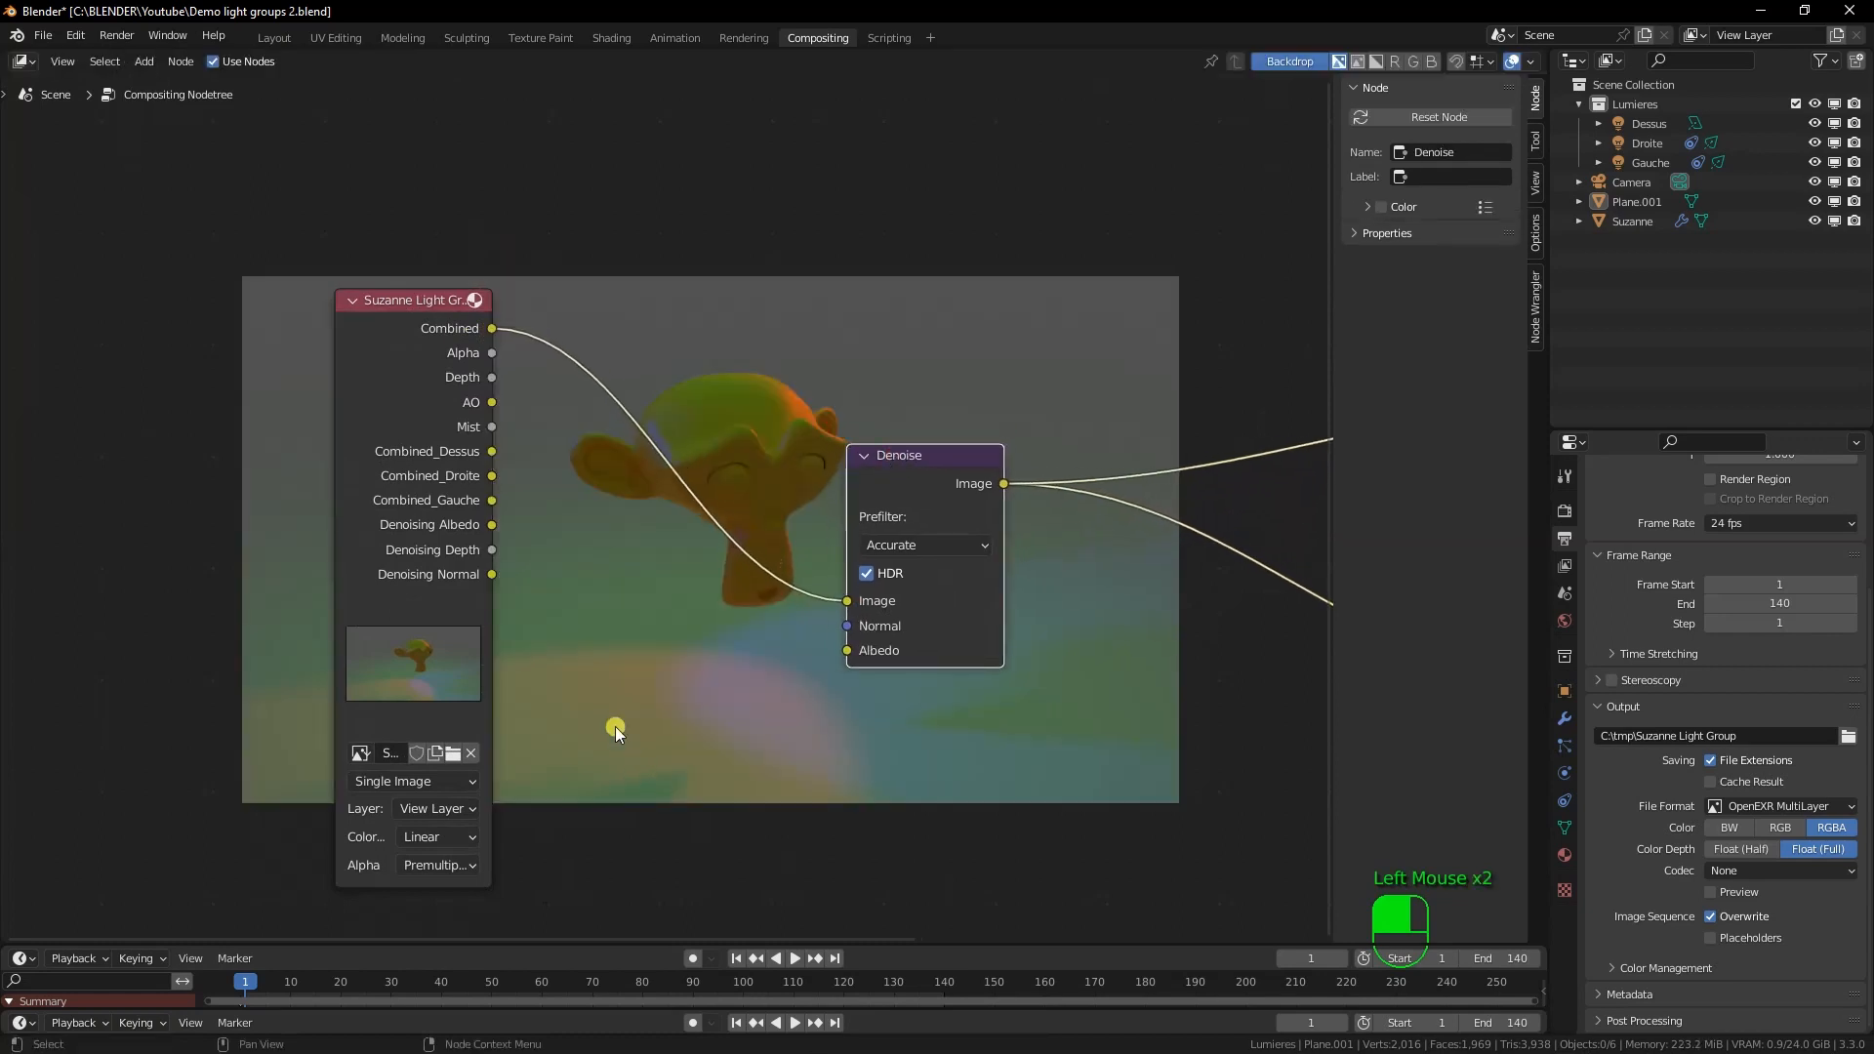
{"action": "scroll", "coordinate": [599, 700], "scroll_direction": "up", "scroll_amount": 6}
{"action": "middle_click_drag", "start_coordinate": [871, 757], "coordinate": [815, 742]}
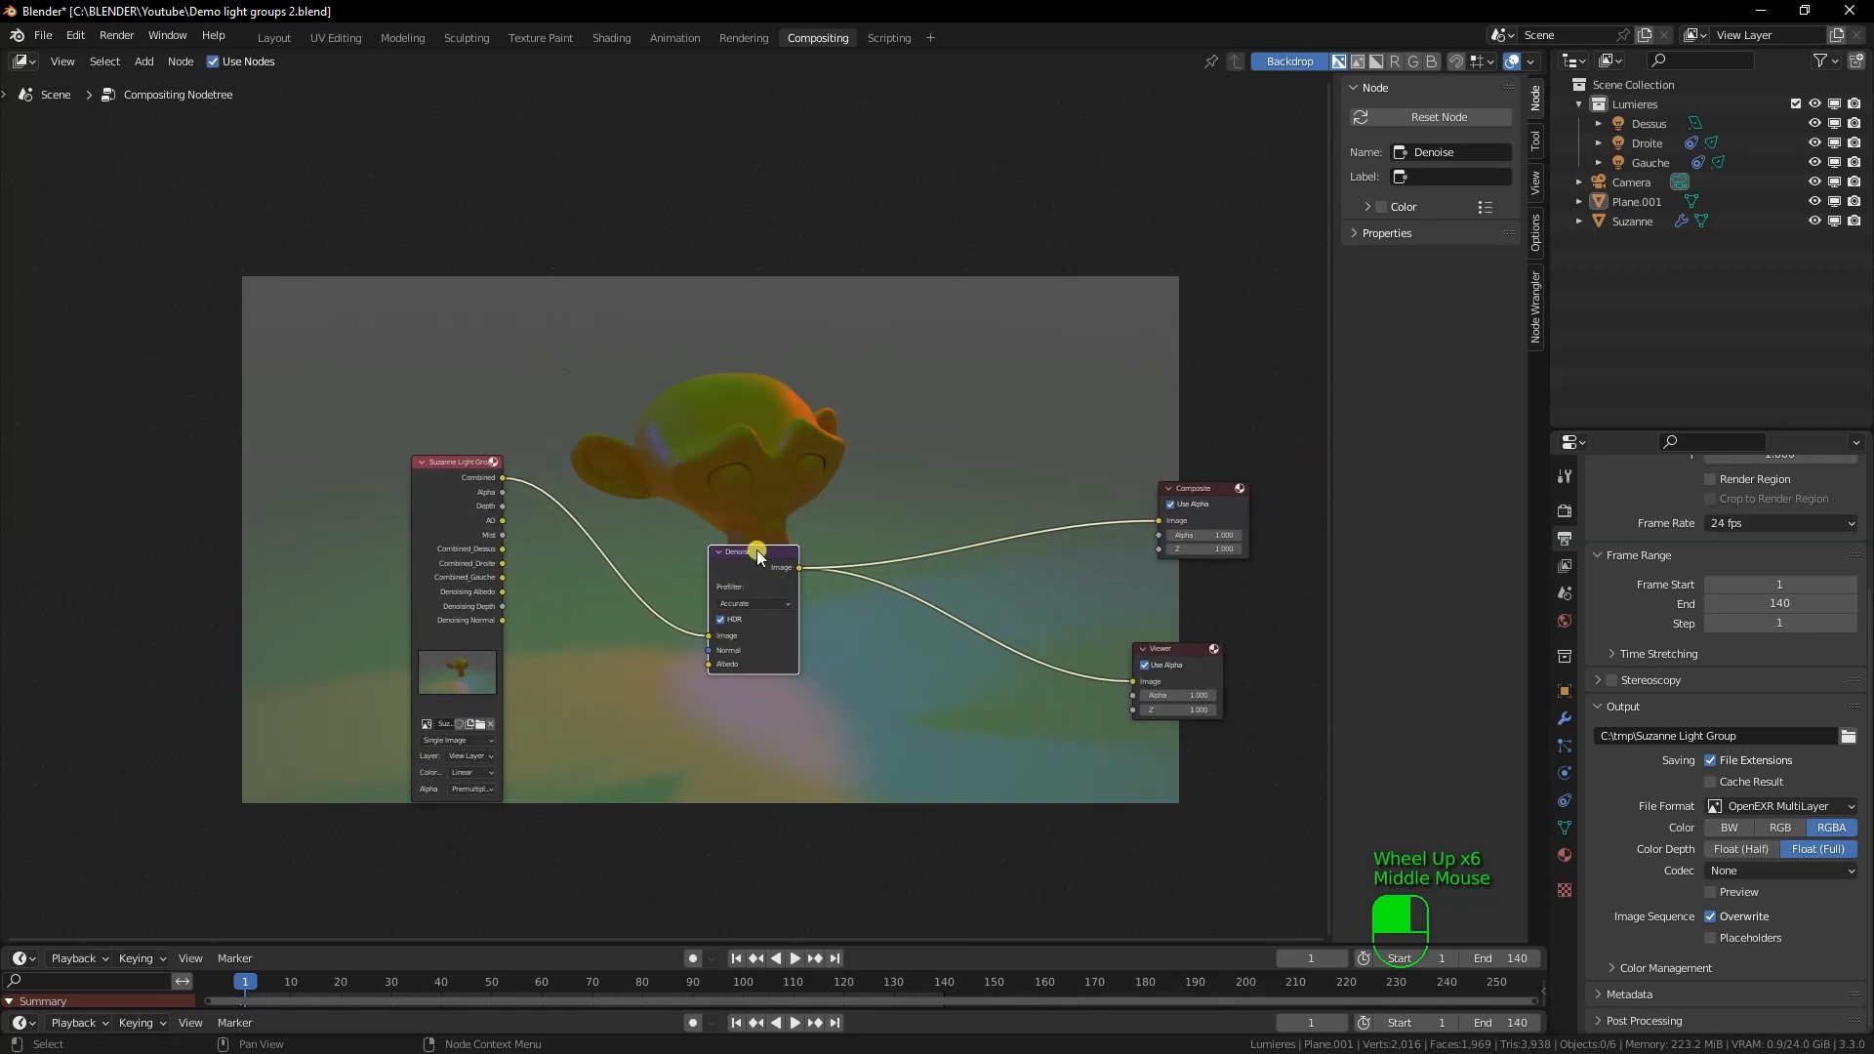
{"action": "left_click_drag", "start_coordinate": [751, 550], "coordinate": [791, 470]}
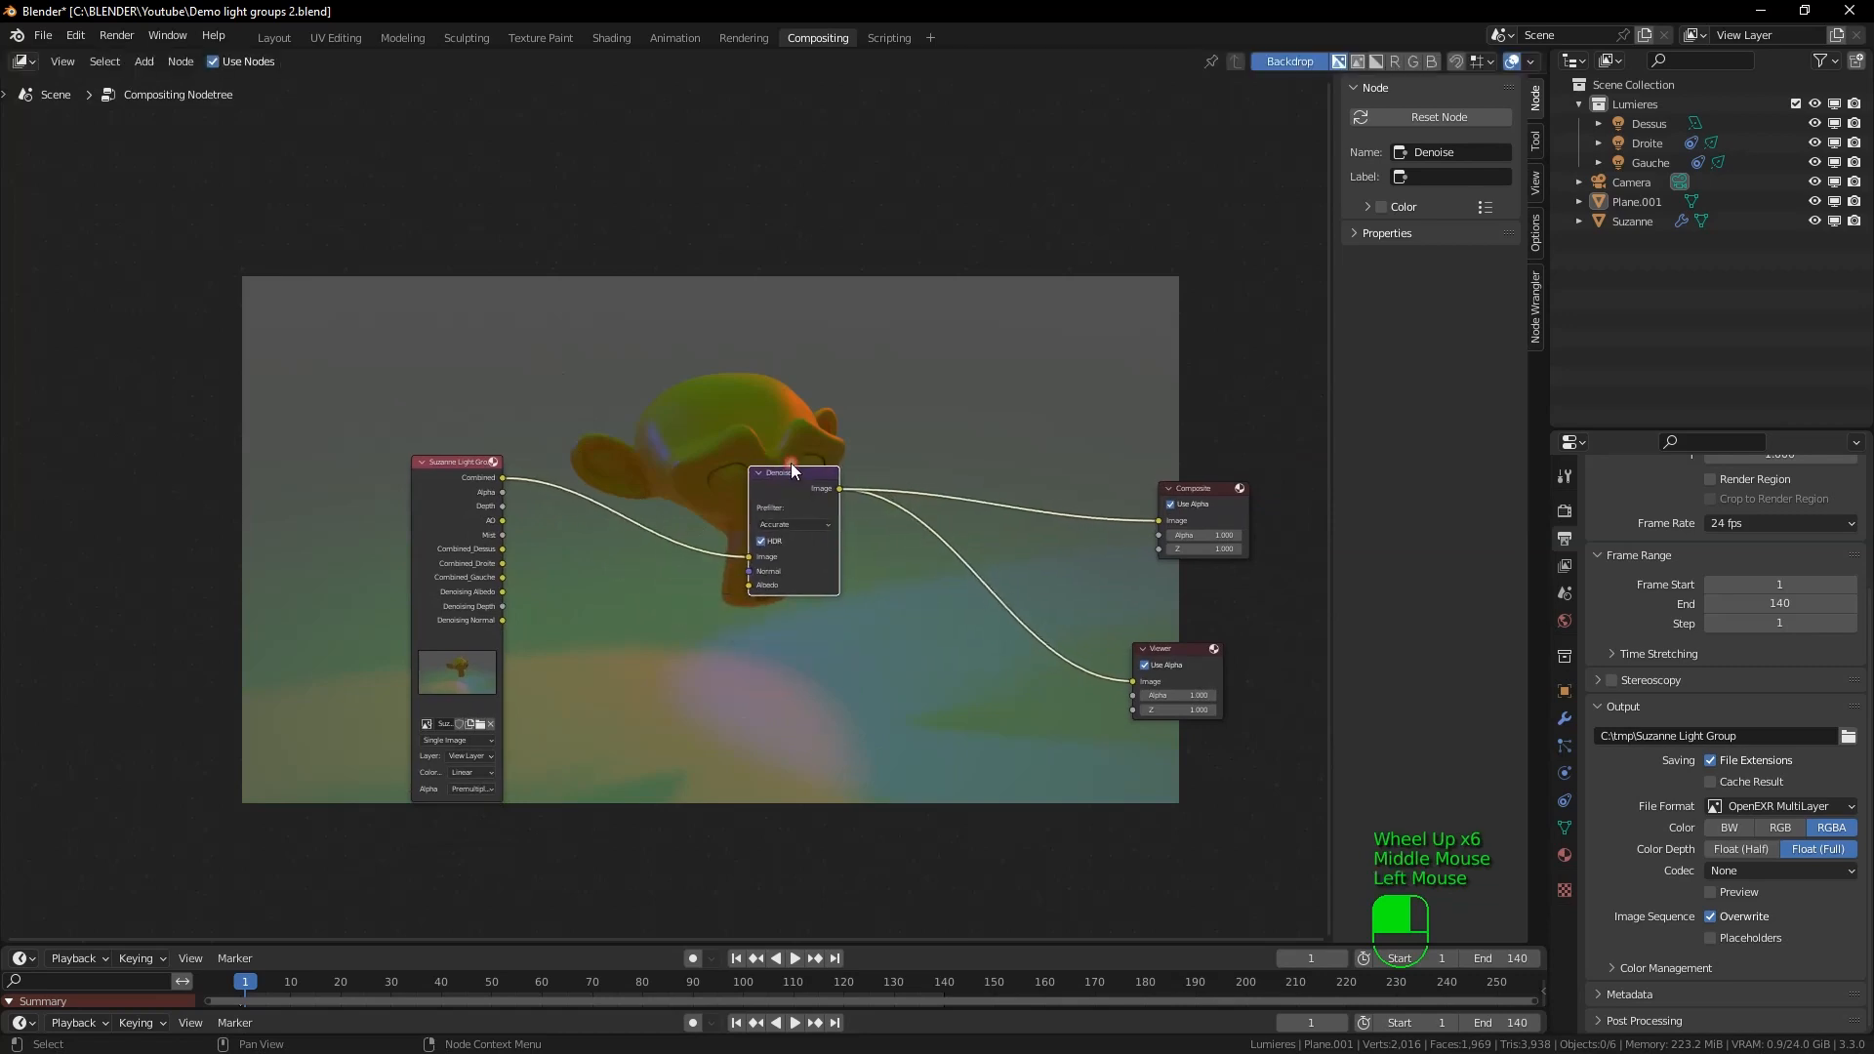
Duplicate the Viewer node and place the copy just below the original
{"action": "left_click", "coordinate": [1181, 652]}
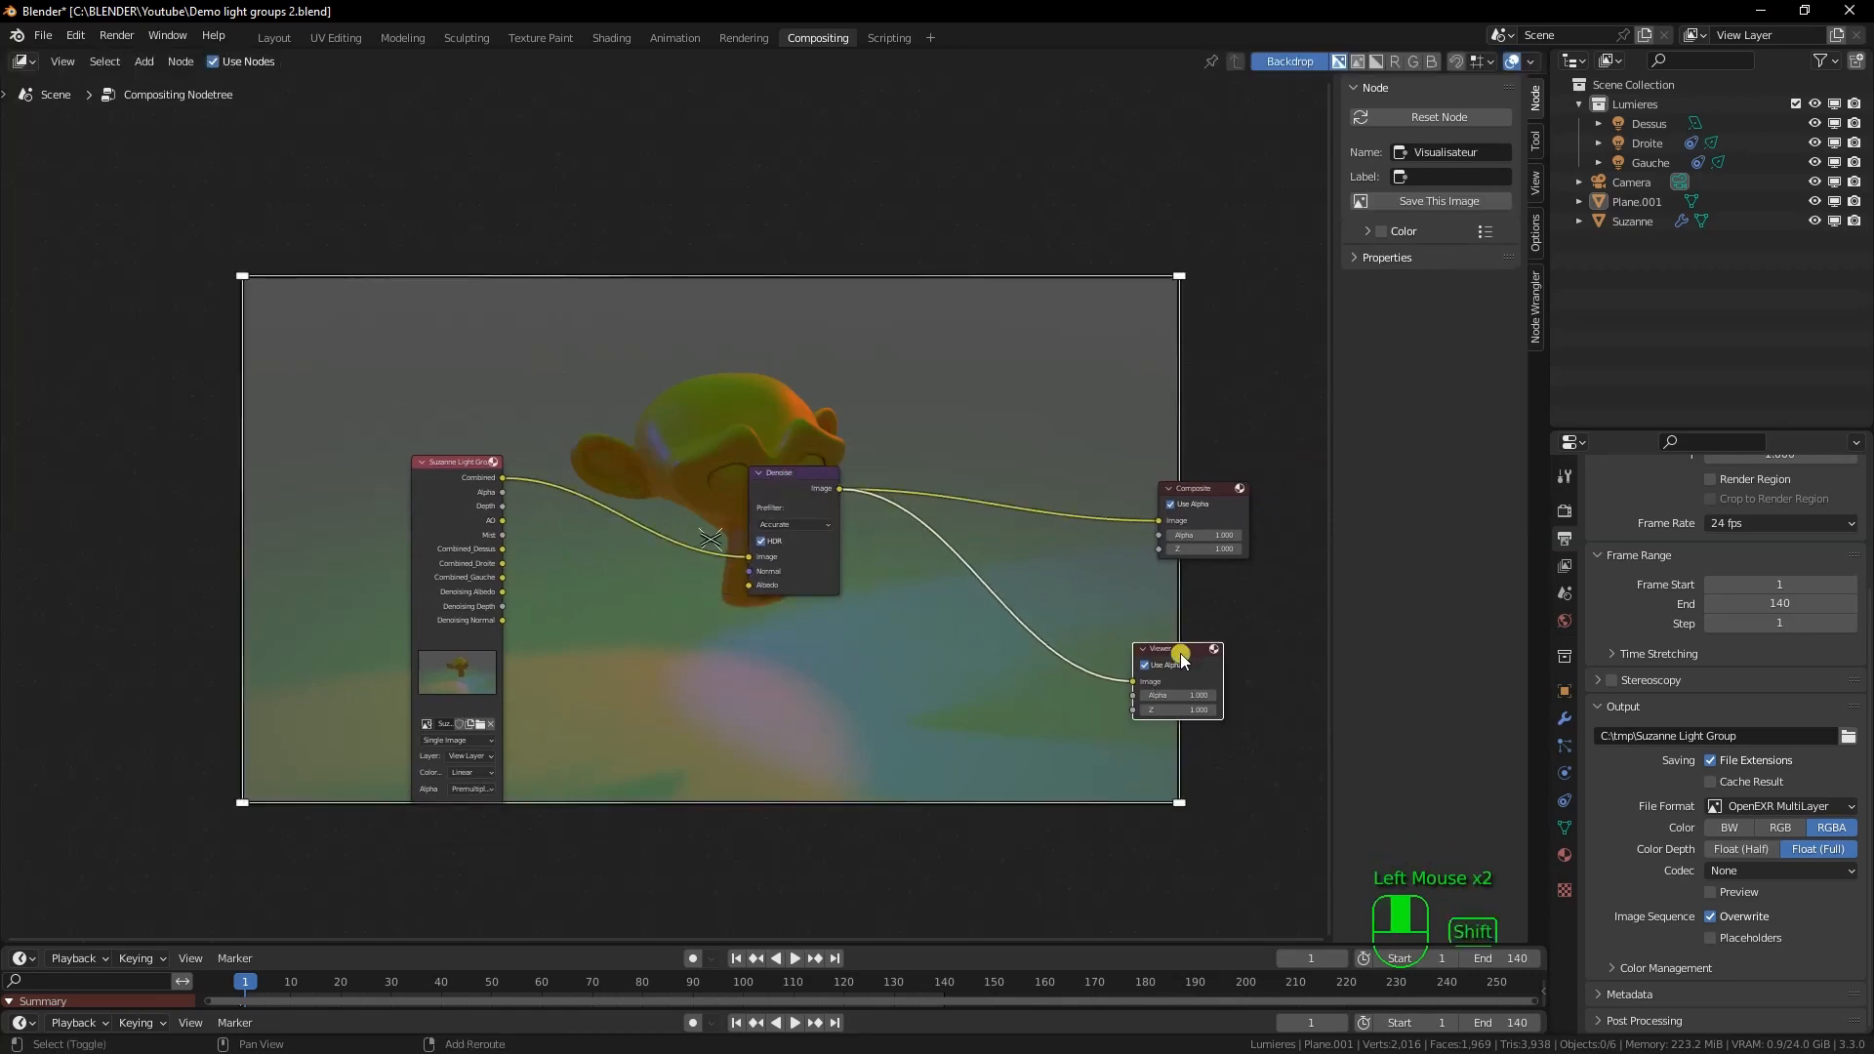
{"action": "key", "text": "shift+d"}
{"action": "left_click", "coordinate": [1178, 771]}
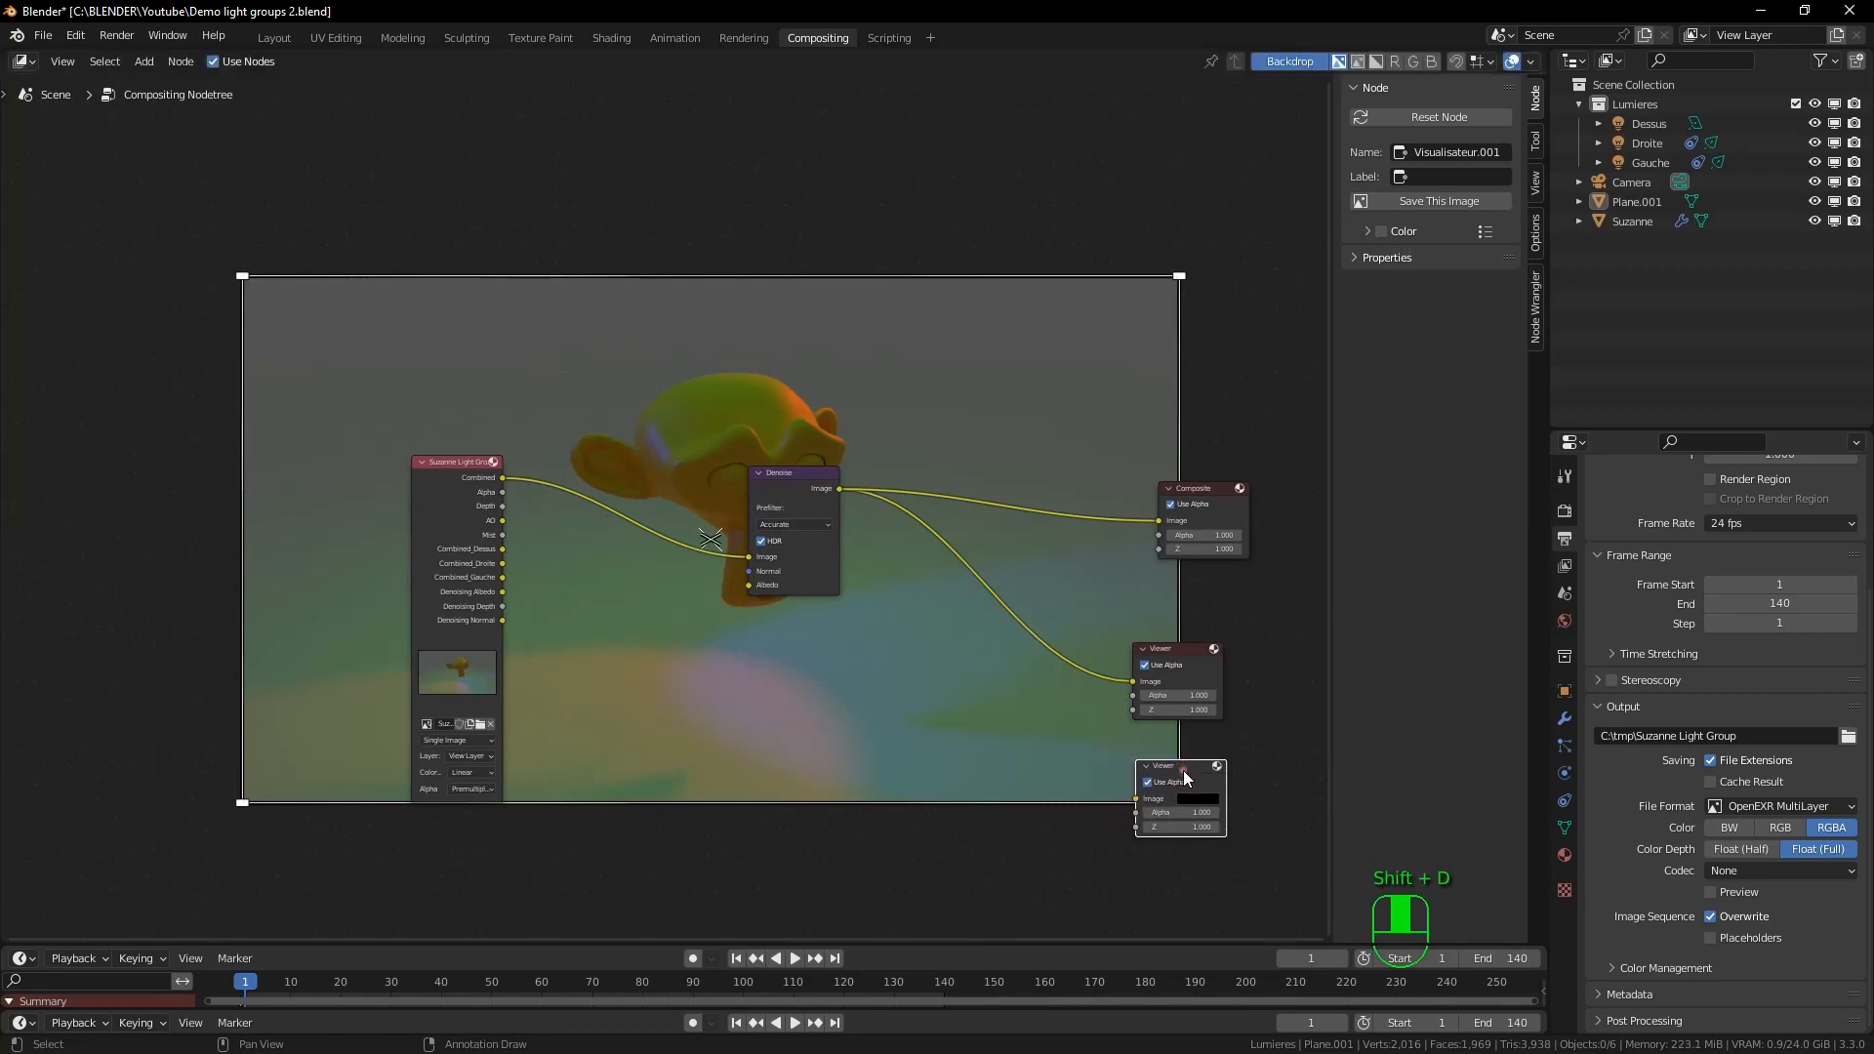
{"action": "scroll", "coordinate": [518, 615], "scroll_direction": "down", "scroll_amount": 3}
{"action": "middle_click_drag", "start_coordinate": [798, 720], "coordinate": [557, 640]}
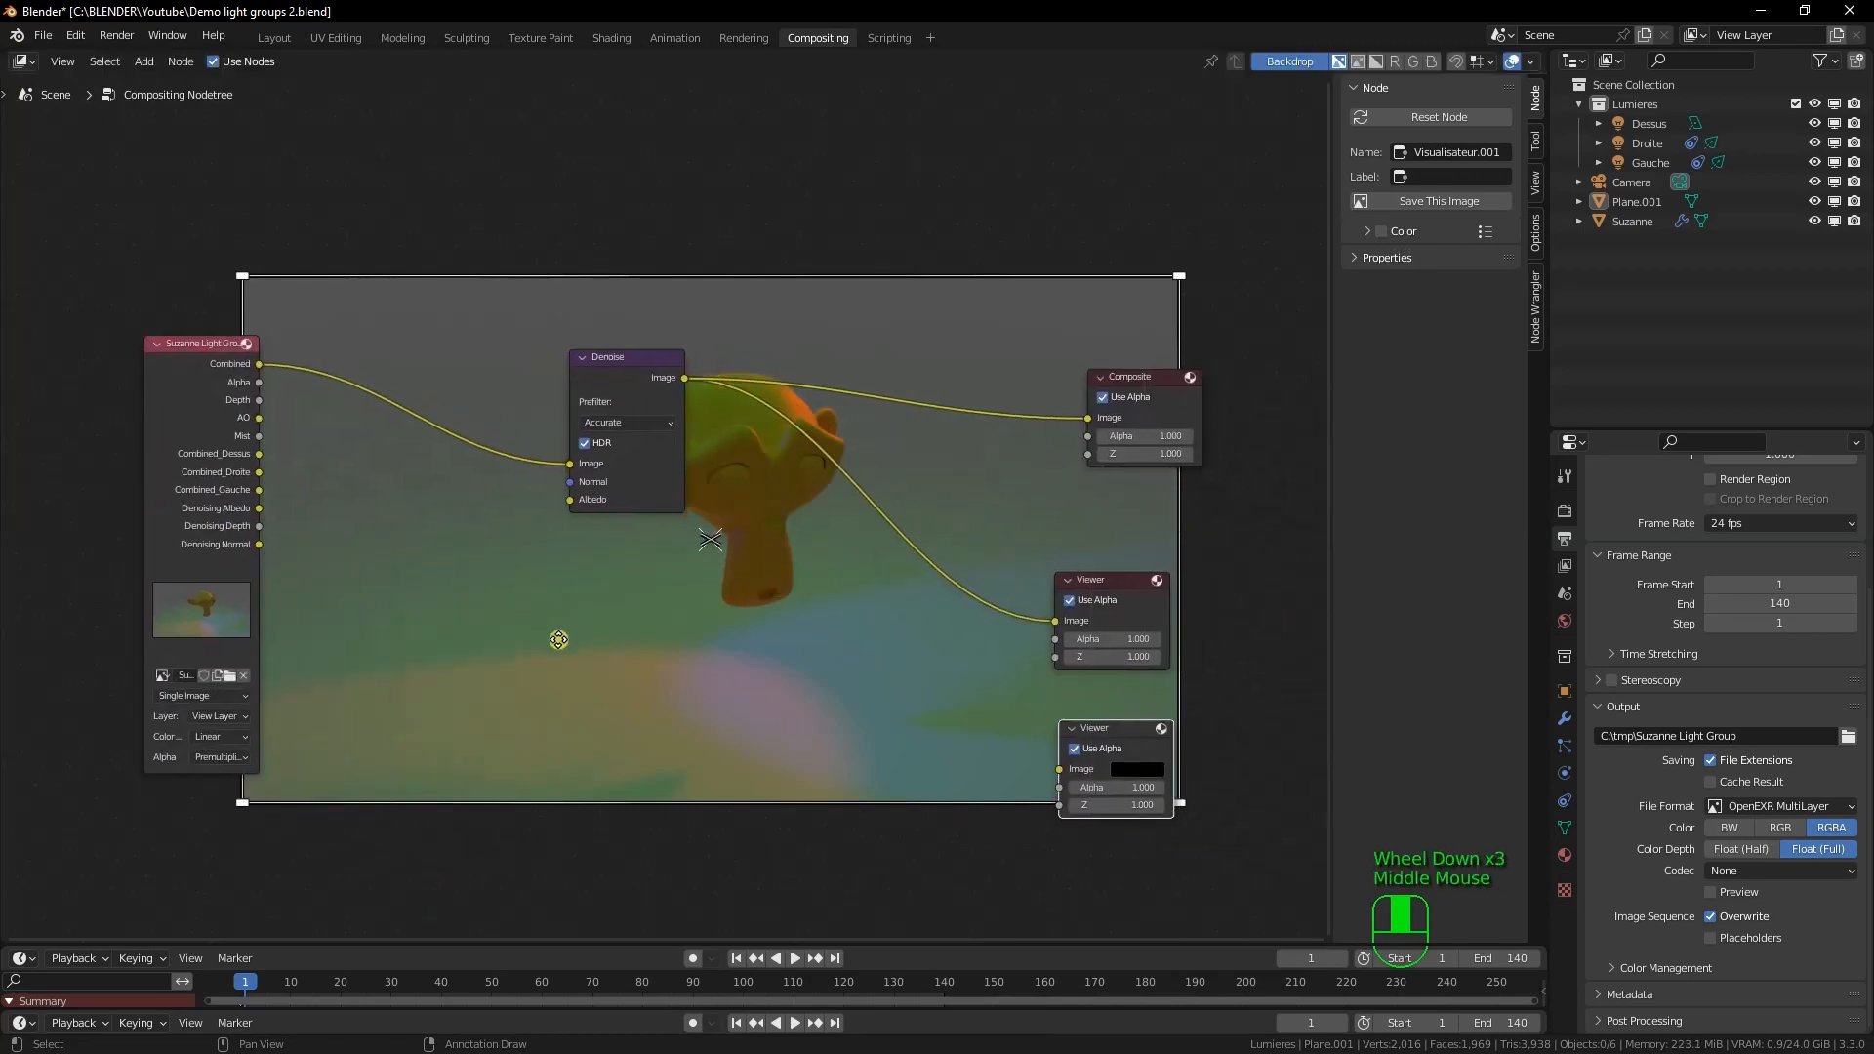
{"action": "middle_click_drag", "start_coordinate": [405, 618], "coordinate": [433, 629]}
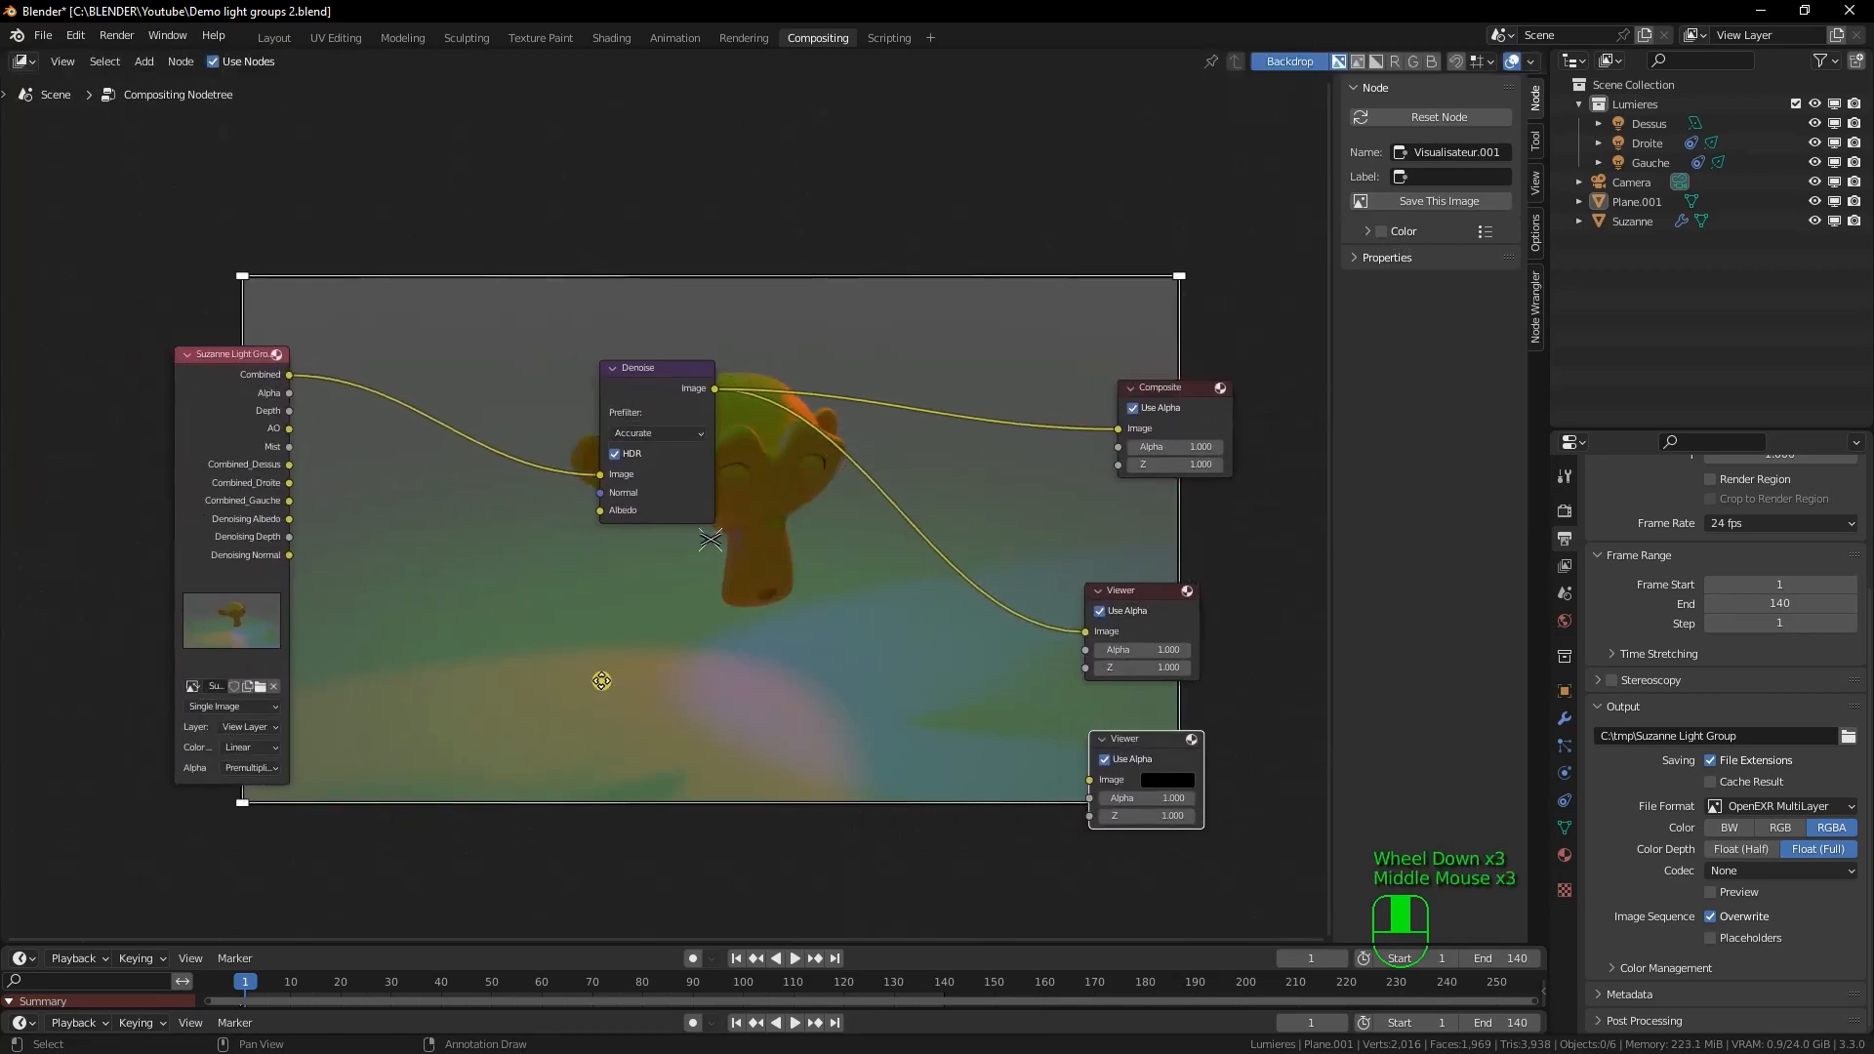
{"action": "middle_click_drag", "start_coordinate": [603, 678], "coordinate": [591, 690]}
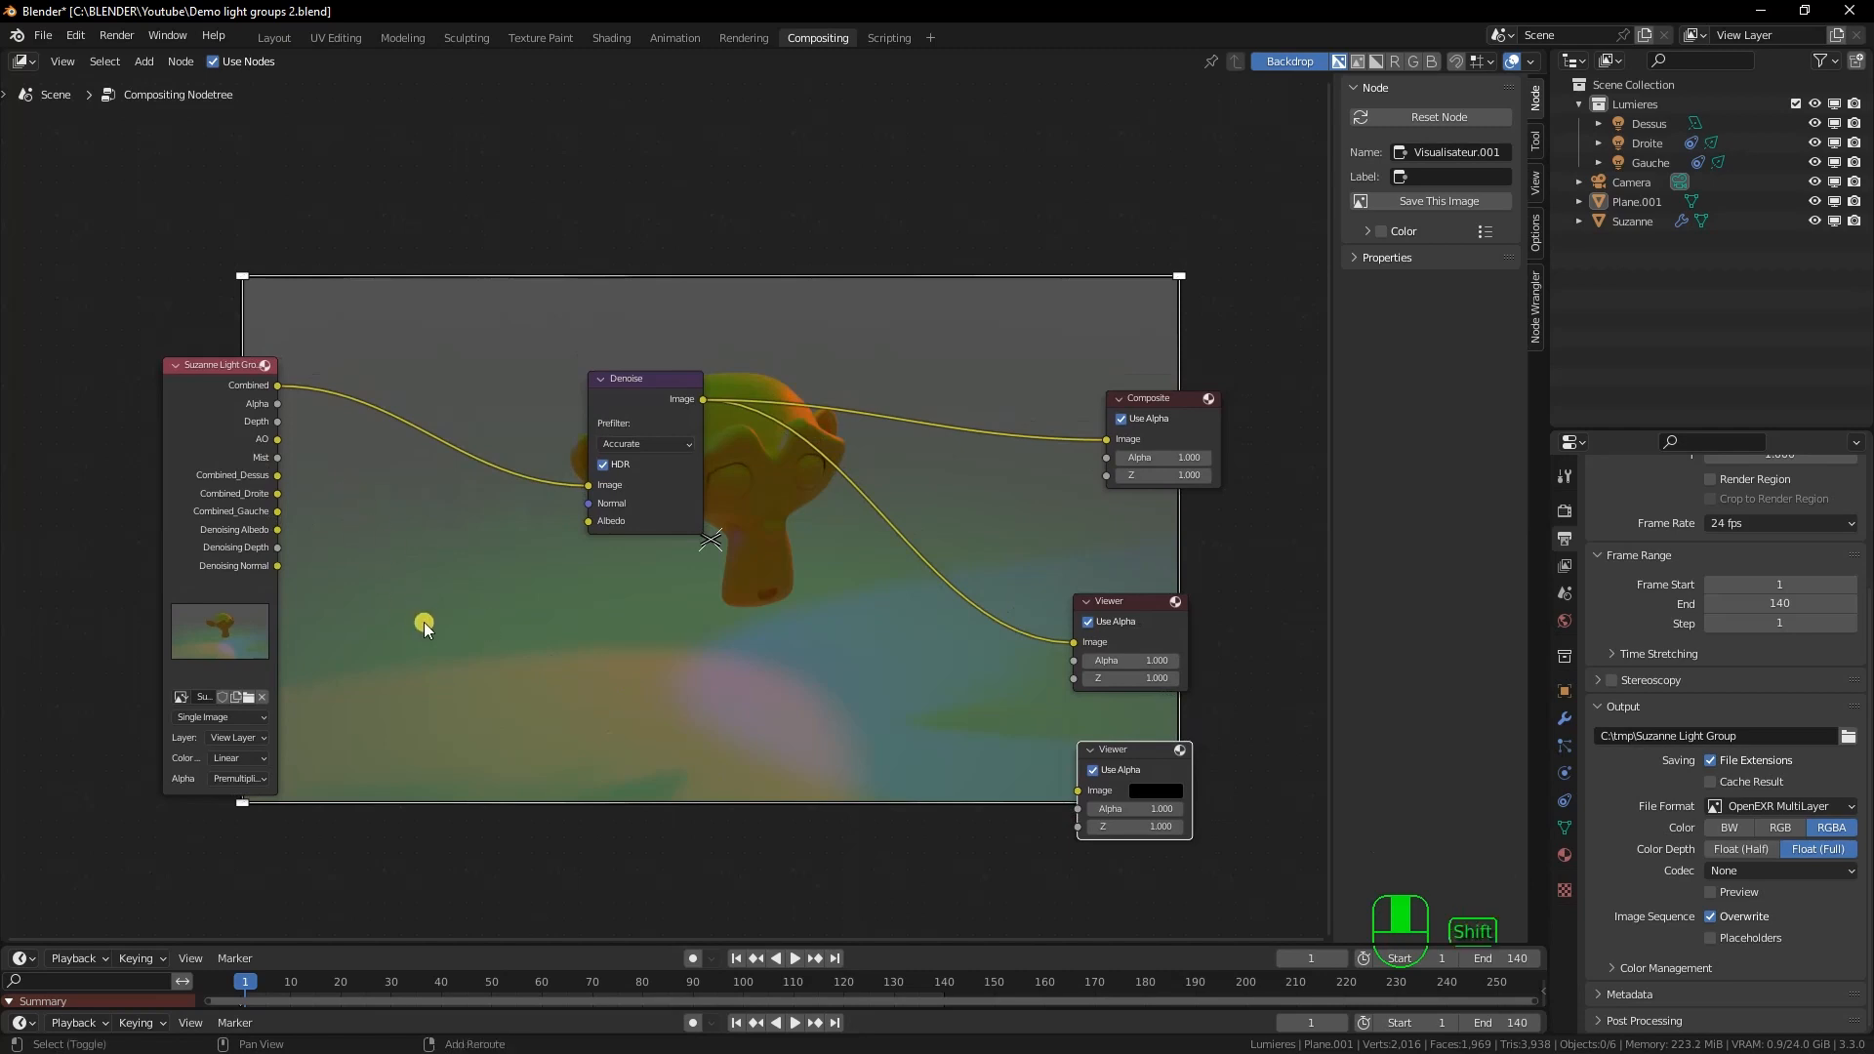
Add a Mix node below the Denoise node
{"action": "key", "text": "shift+a"}
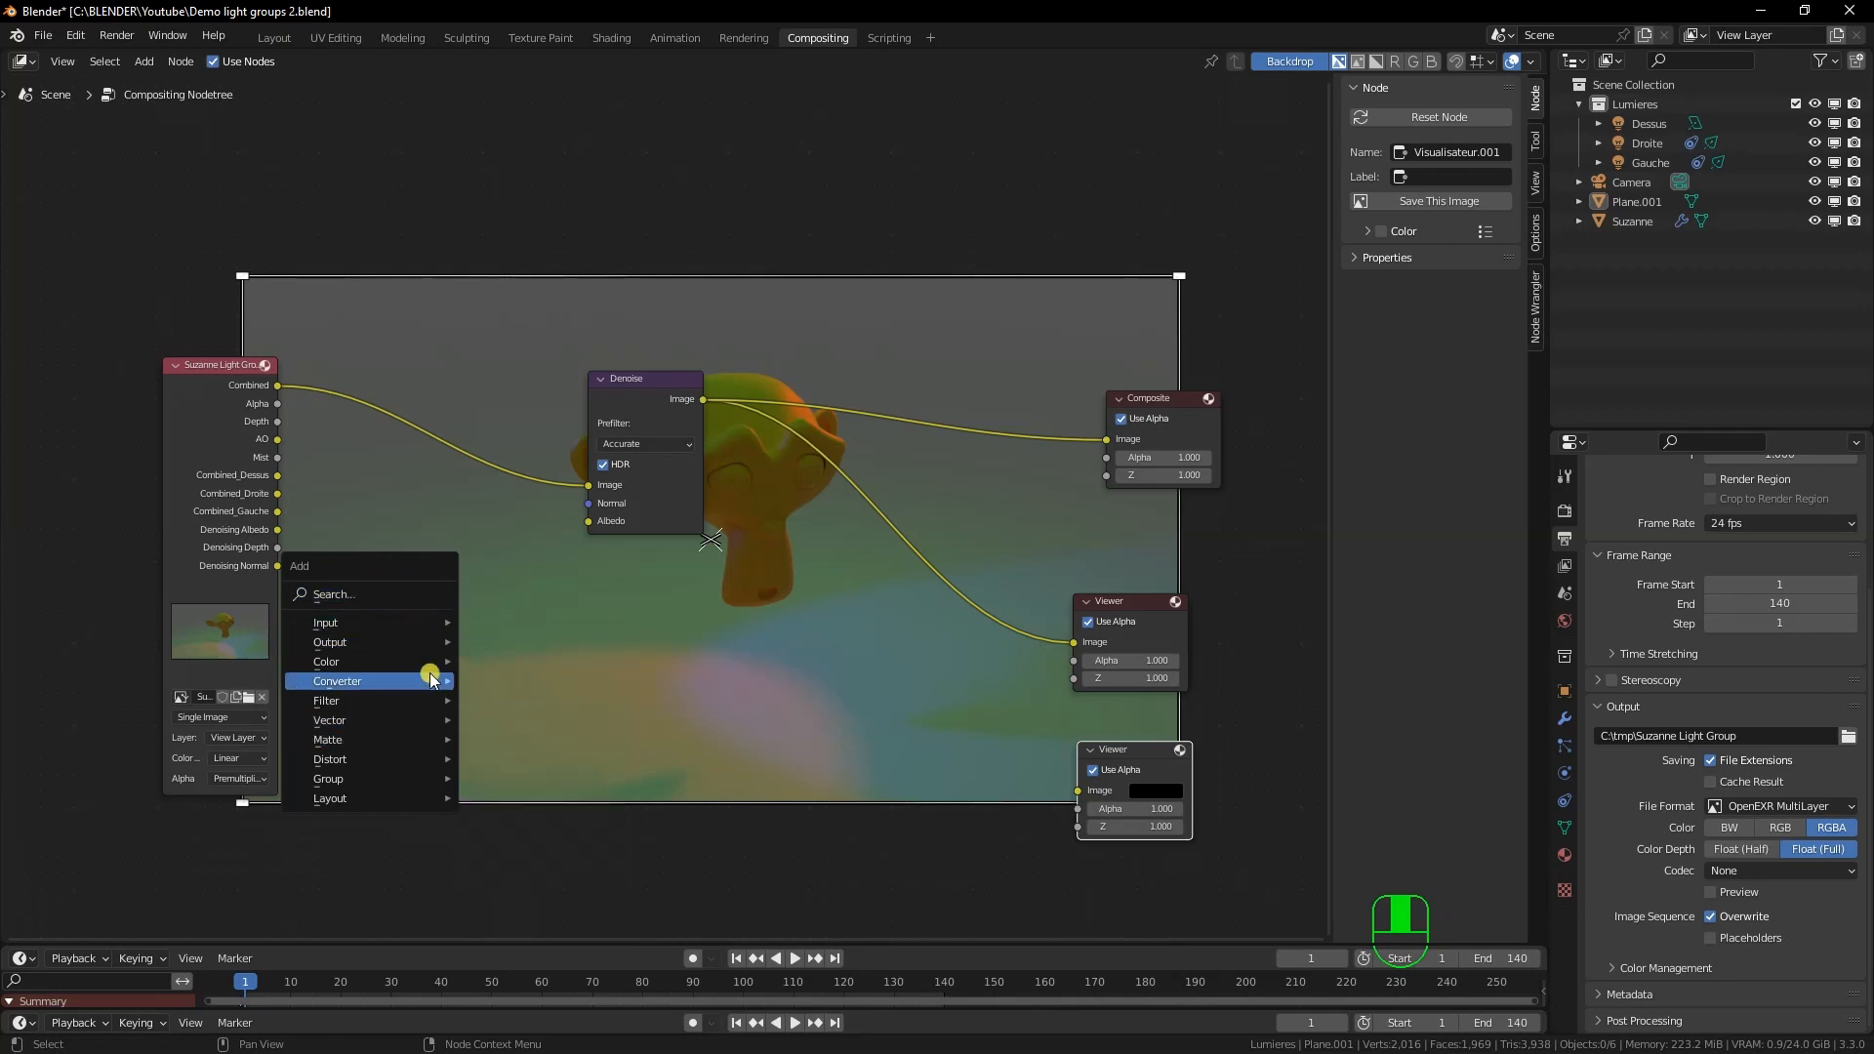
{"action": "left_click", "coordinate": [413, 593]}
{"action": "type", "text": "mix"}
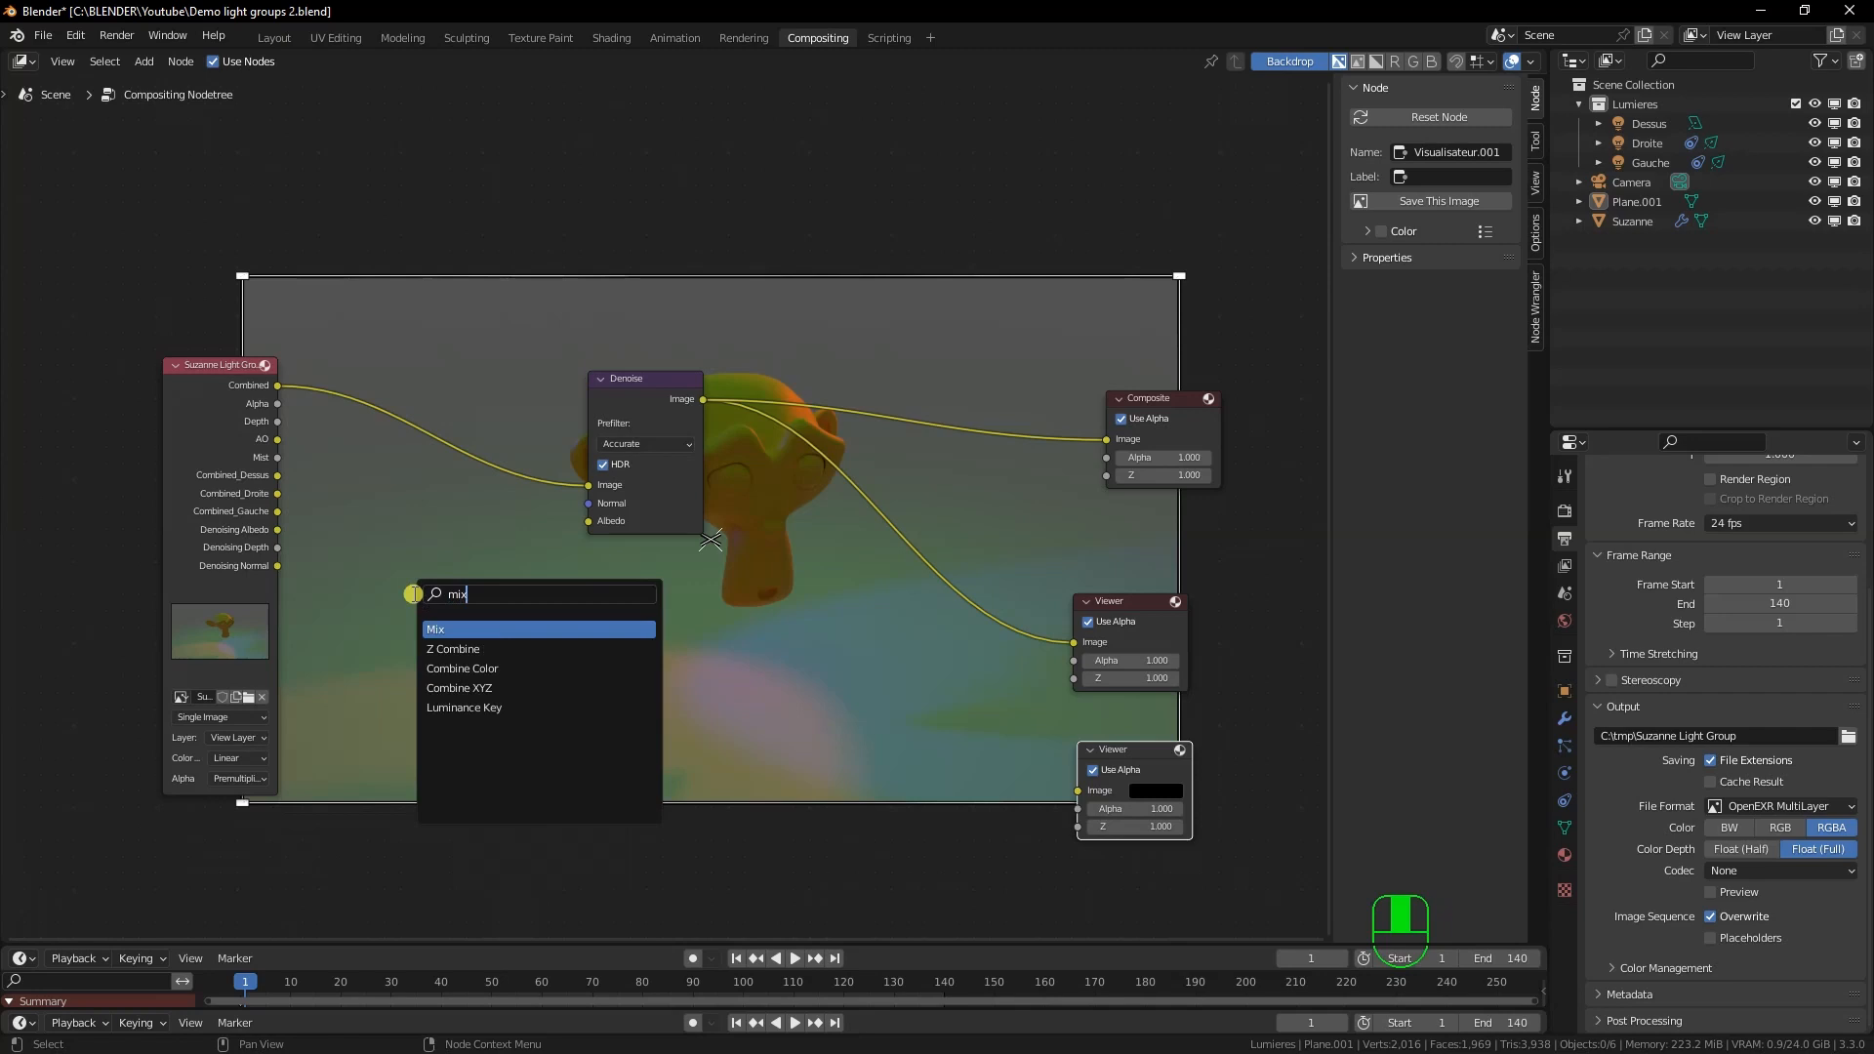
{"action": "key", "text": "Return"}
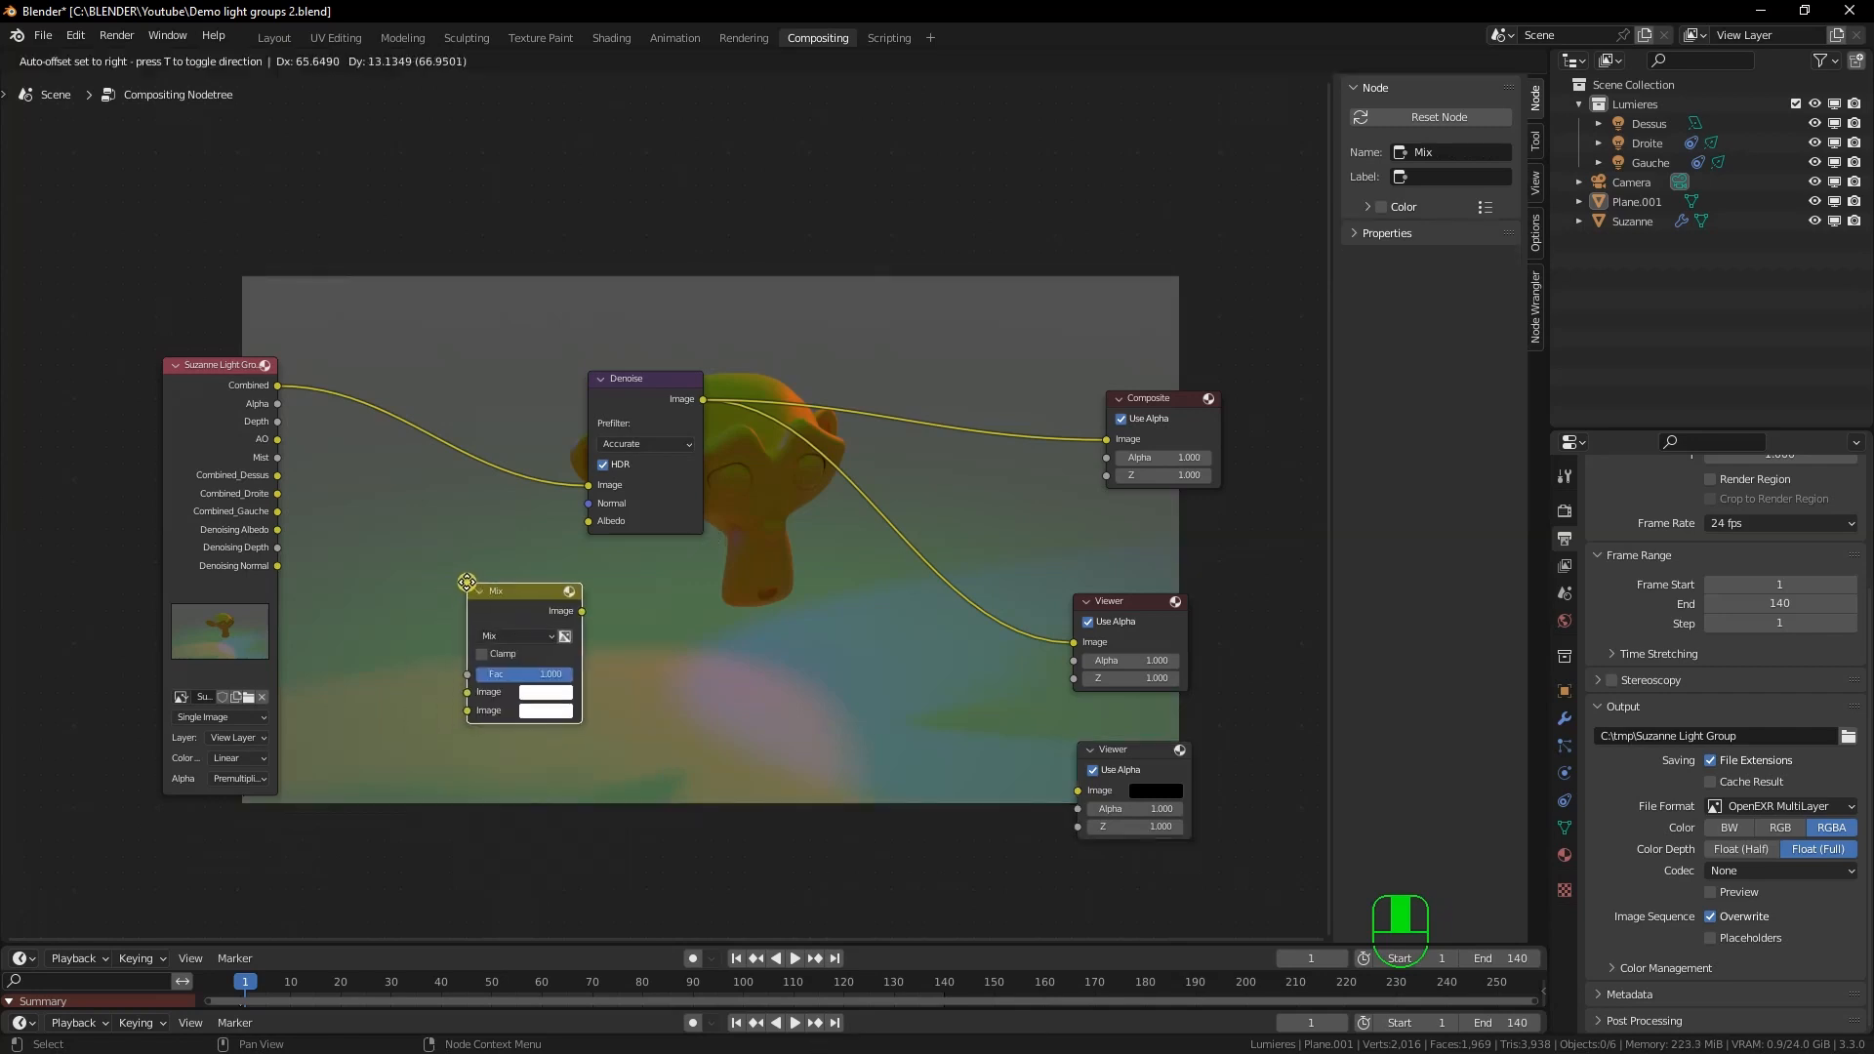
{"action": "left_click", "coordinate": [472, 579]}
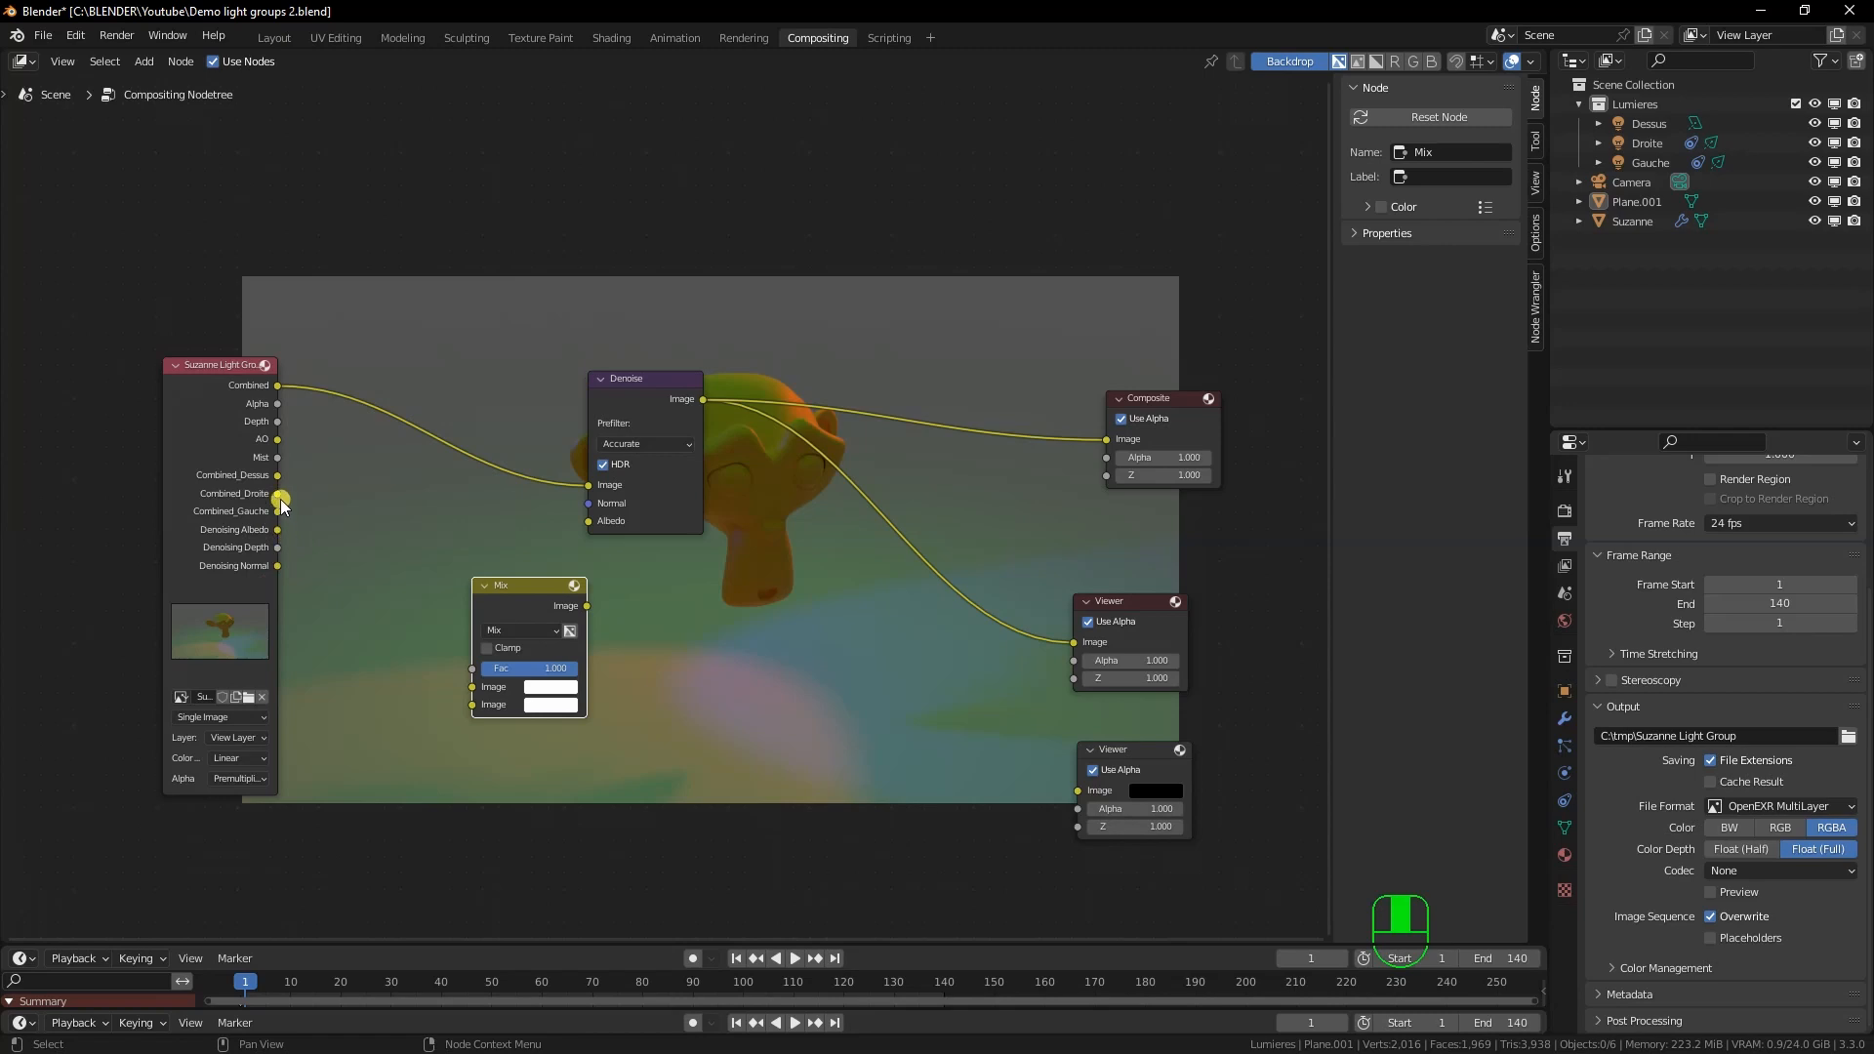
Mix Combined_Droite and Combined_Gauche with a factor of 0.500 and show the result through the duplicated Viewer node
{"action": "left_click_drag", "start_coordinate": [279, 495], "coordinate": [476, 685]}
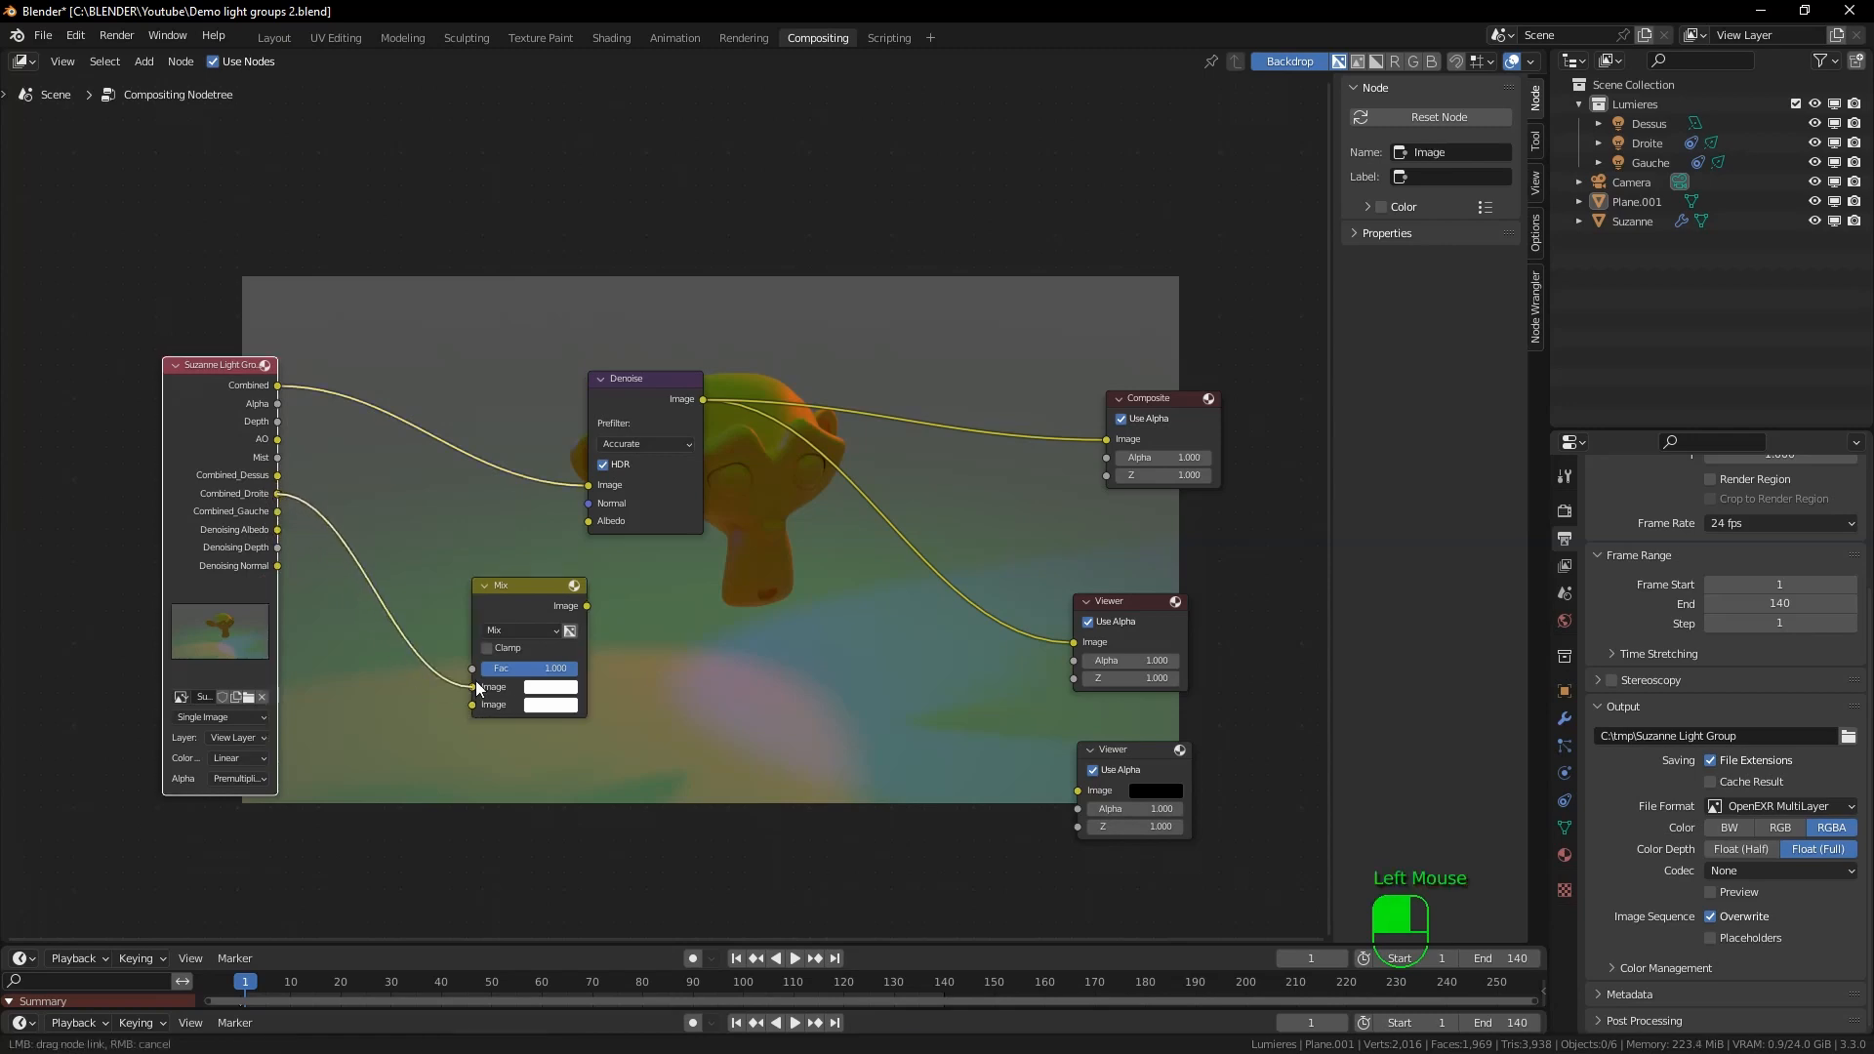
{"action": "left_click_drag", "start_coordinate": [277, 511], "coordinate": [466, 706]}
{"action": "left_click_drag", "start_coordinate": [577, 676], "coordinate": [530, 675]}
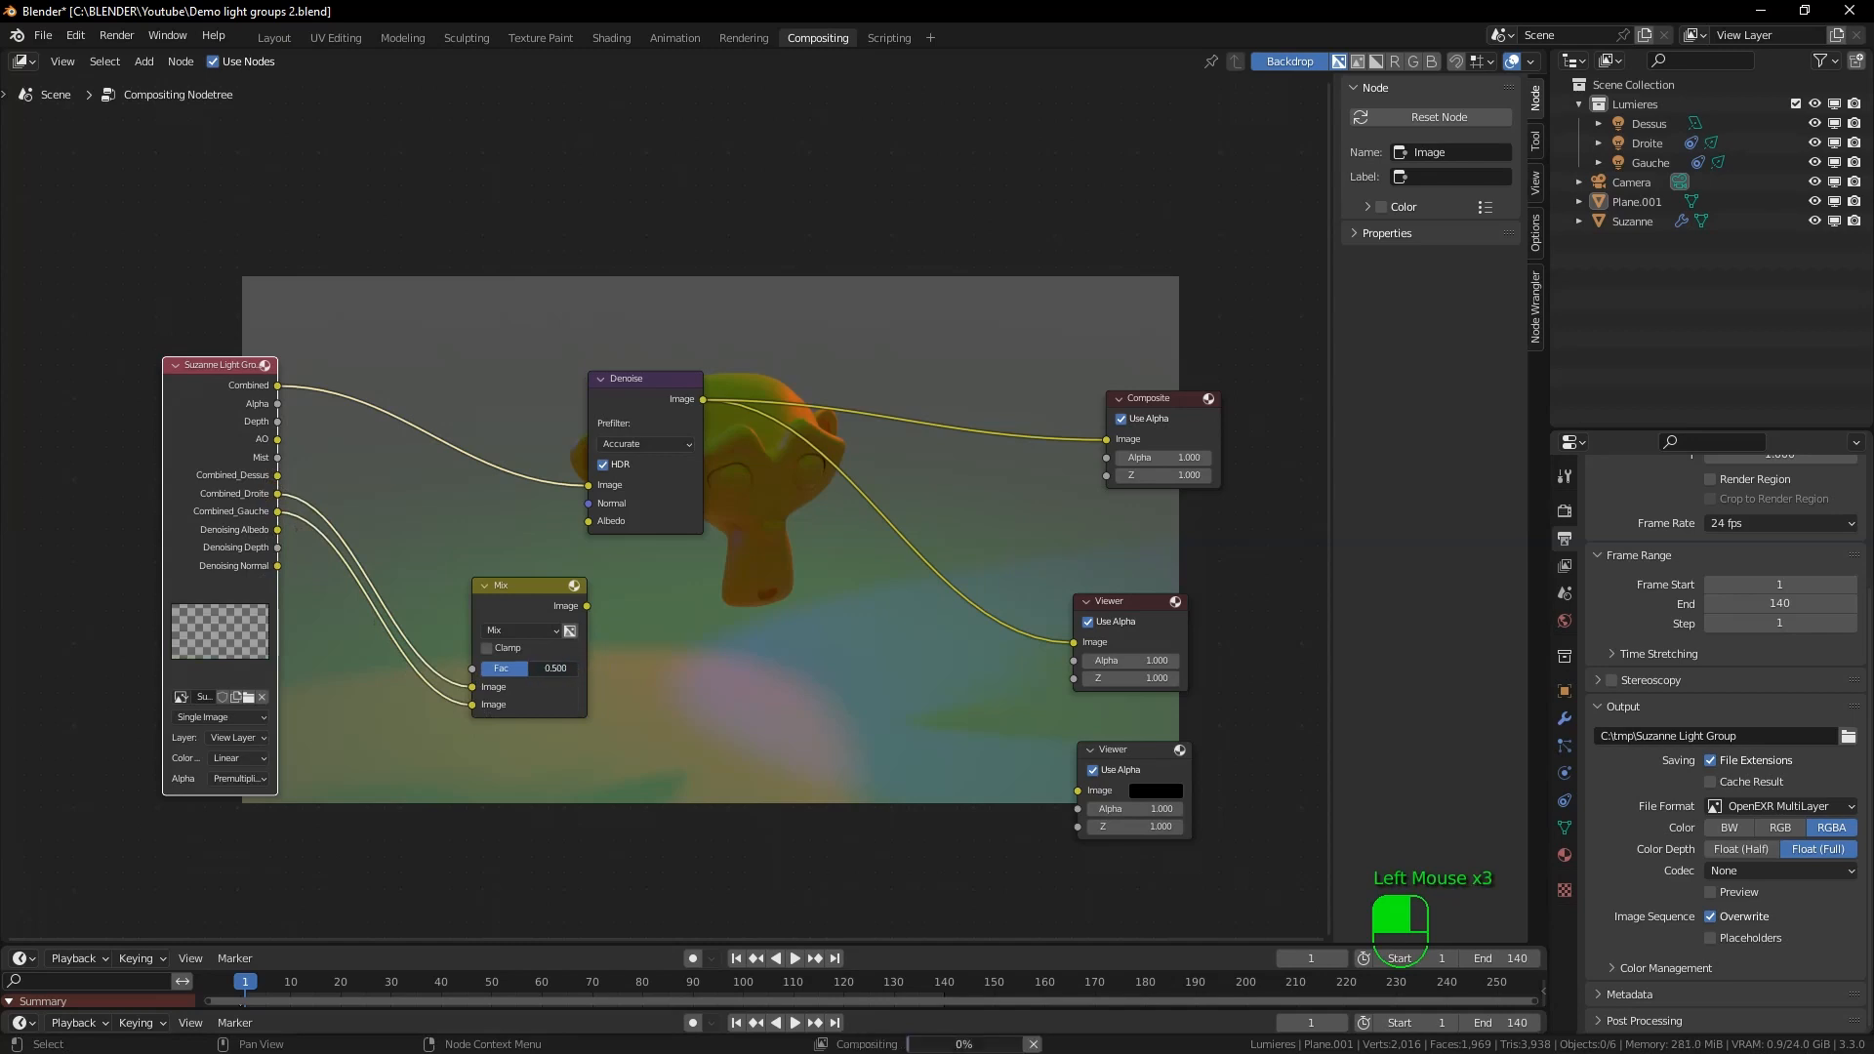
{"action": "left_click_drag", "start_coordinate": [586, 605], "coordinate": [1077, 790]}
{"action": "left_click", "coordinate": [1118, 750]}
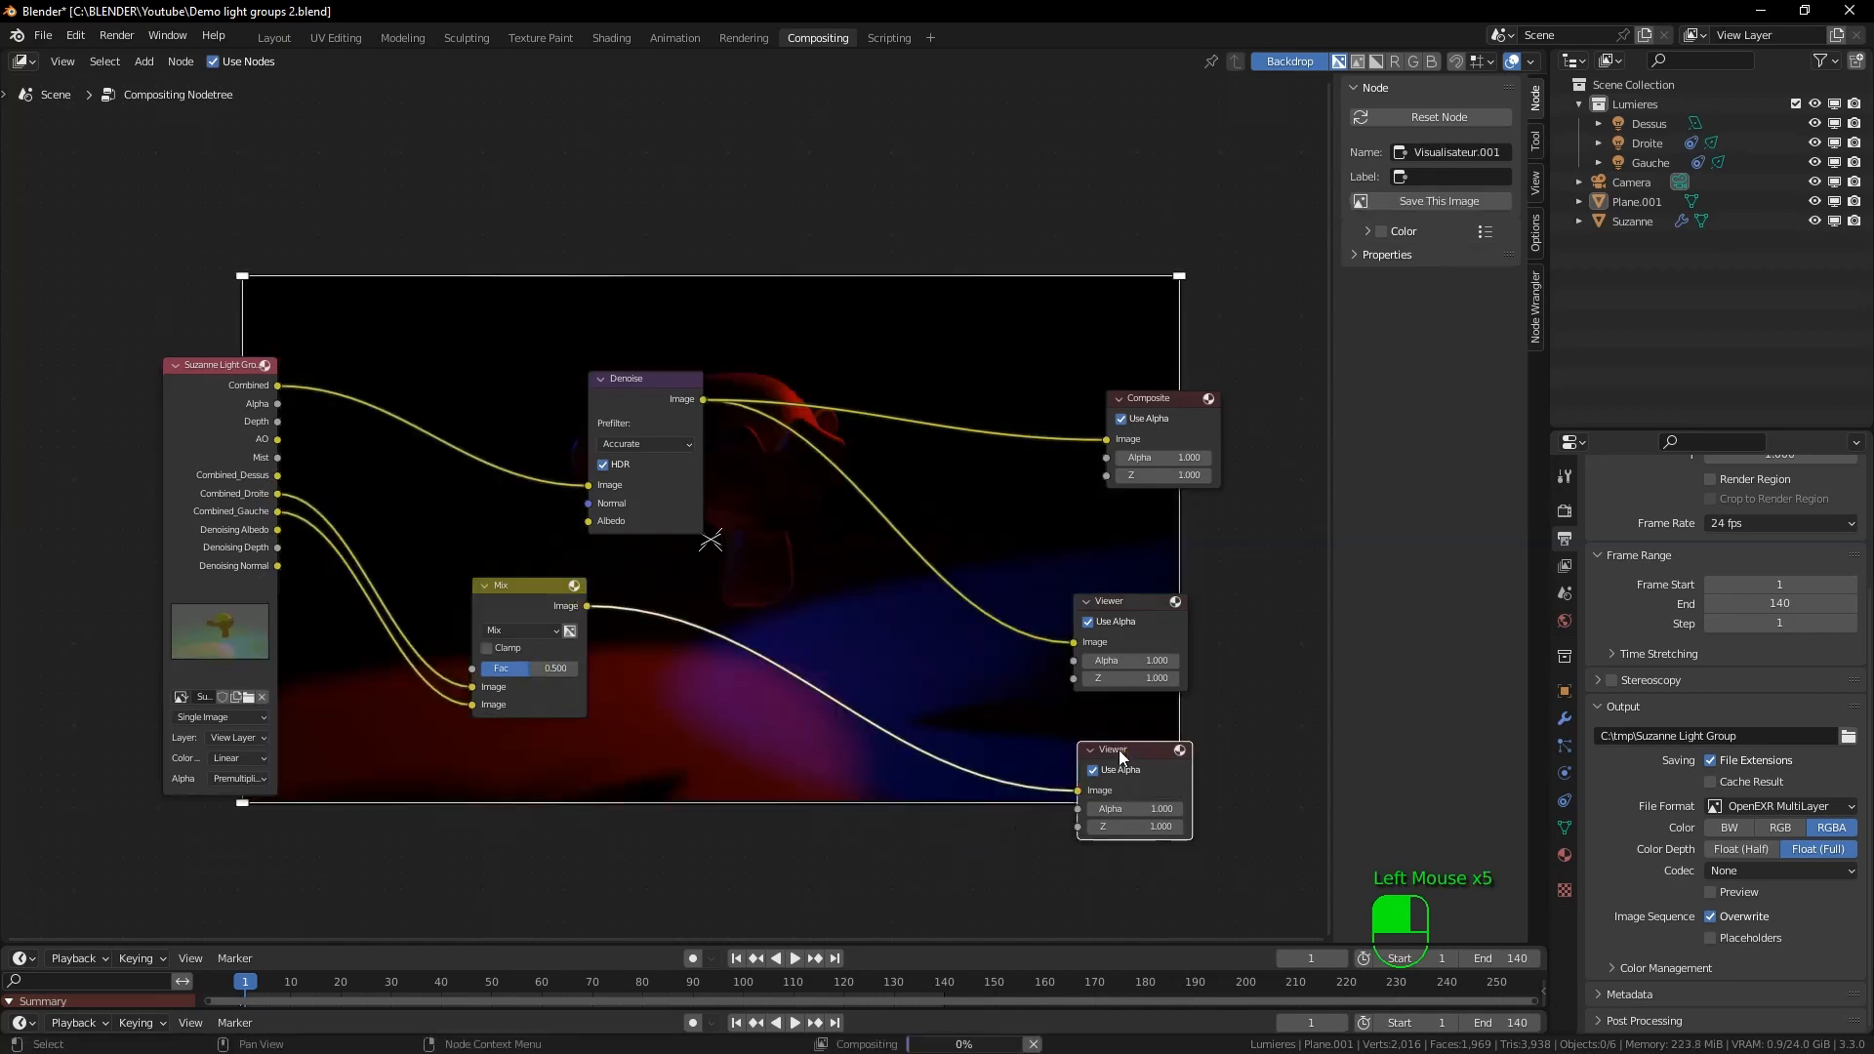
Spread the Denoise, Mix and Image nodes apart so they no longer cover Suzanne in the backdrop
{"action": "left_click_drag", "start_coordinate": [640, 379], "coordinate": [506, 178]}
{"action": "left_click_drag", "start_coordinate": [542, 586], "coordinate": [491, 618]}
{"action": "left_click_drag", "start_coordinate": [193, 364], "coordinate": [135, 275]}
{"action": "left_click_drag", "start_coordinate": [464, 617], "coordinate": [493, 615]}
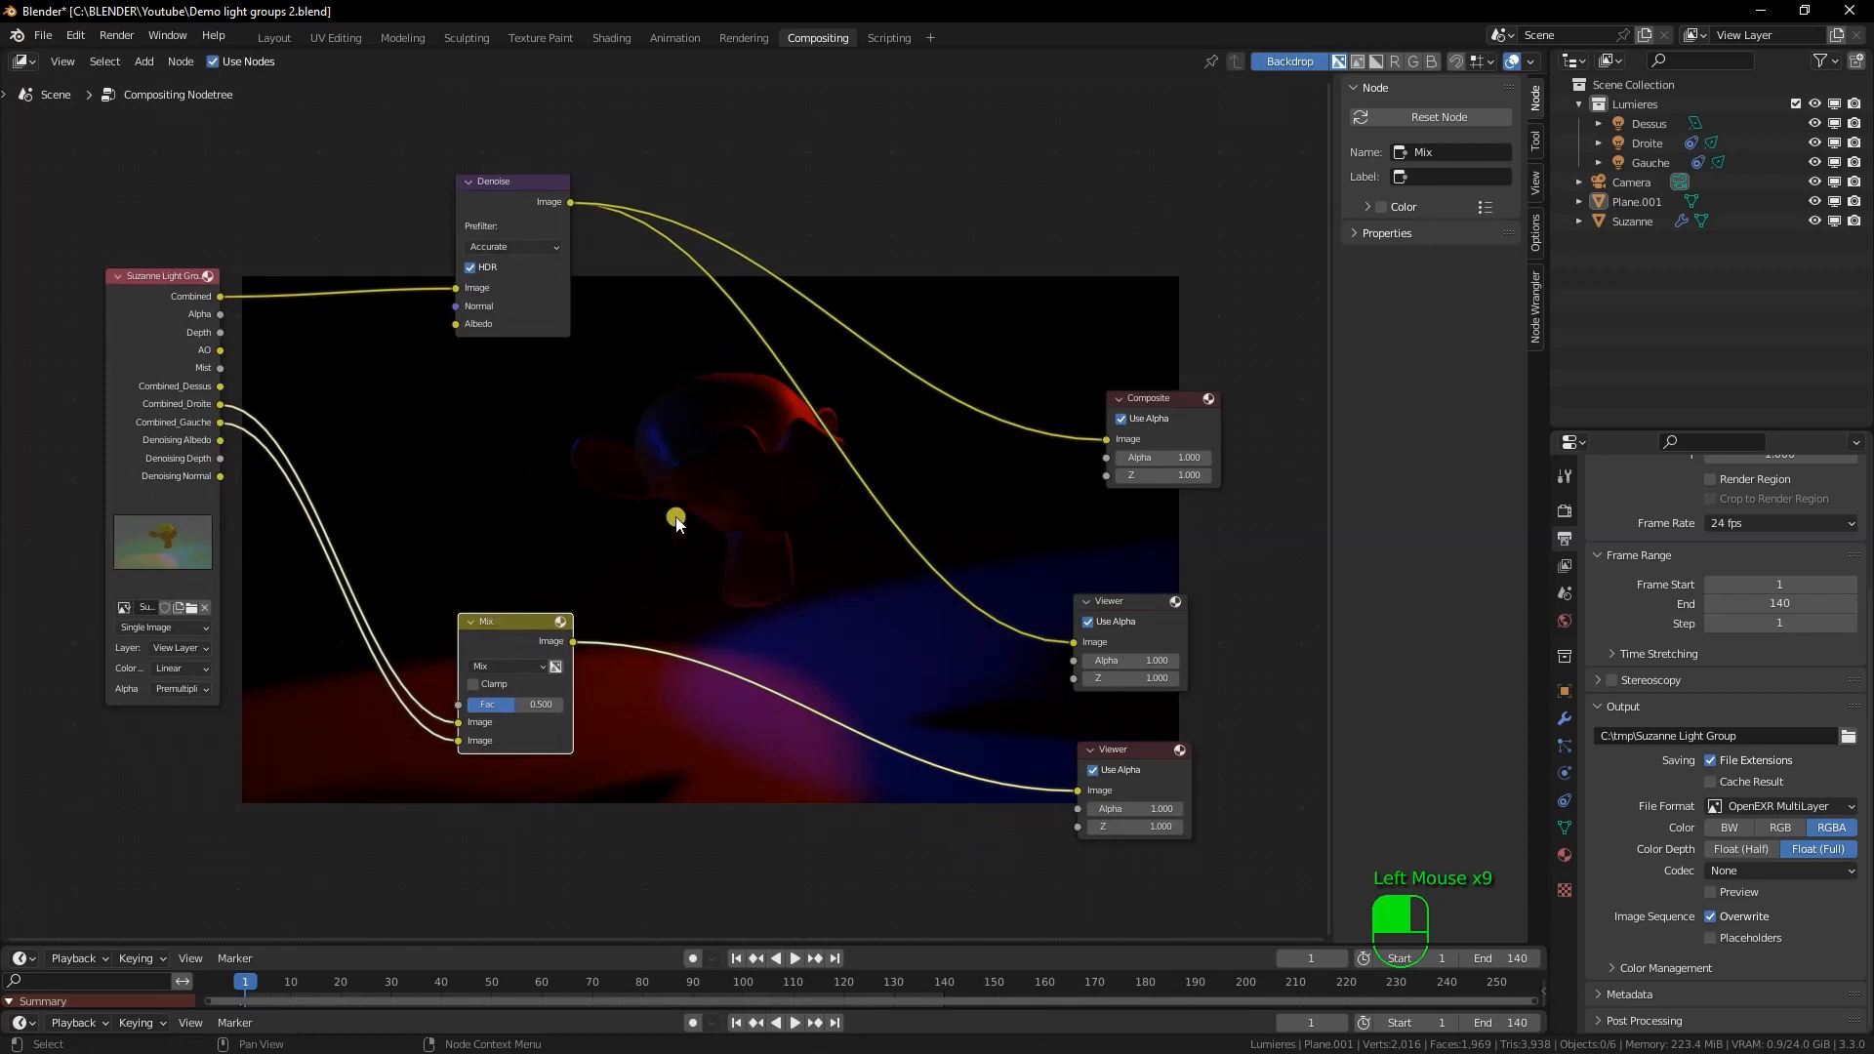
Adjust the Mix node's factor to 0.492 and change its blending mode to Add
{"action": "mouse_move", "coordinate": [506, 703]}
{"action": "left_mouse_down"}
{"action": "mouse_move", "coordinate": [556, 715]}
{"action": "mouse_move", "coordinate": [493, 715]}
{"action": "mouse_move", "coordinate": [543, 707]}
{"action": "left_mouse_up"}
{"action": "left_click", "coordinate": [515, 666]}
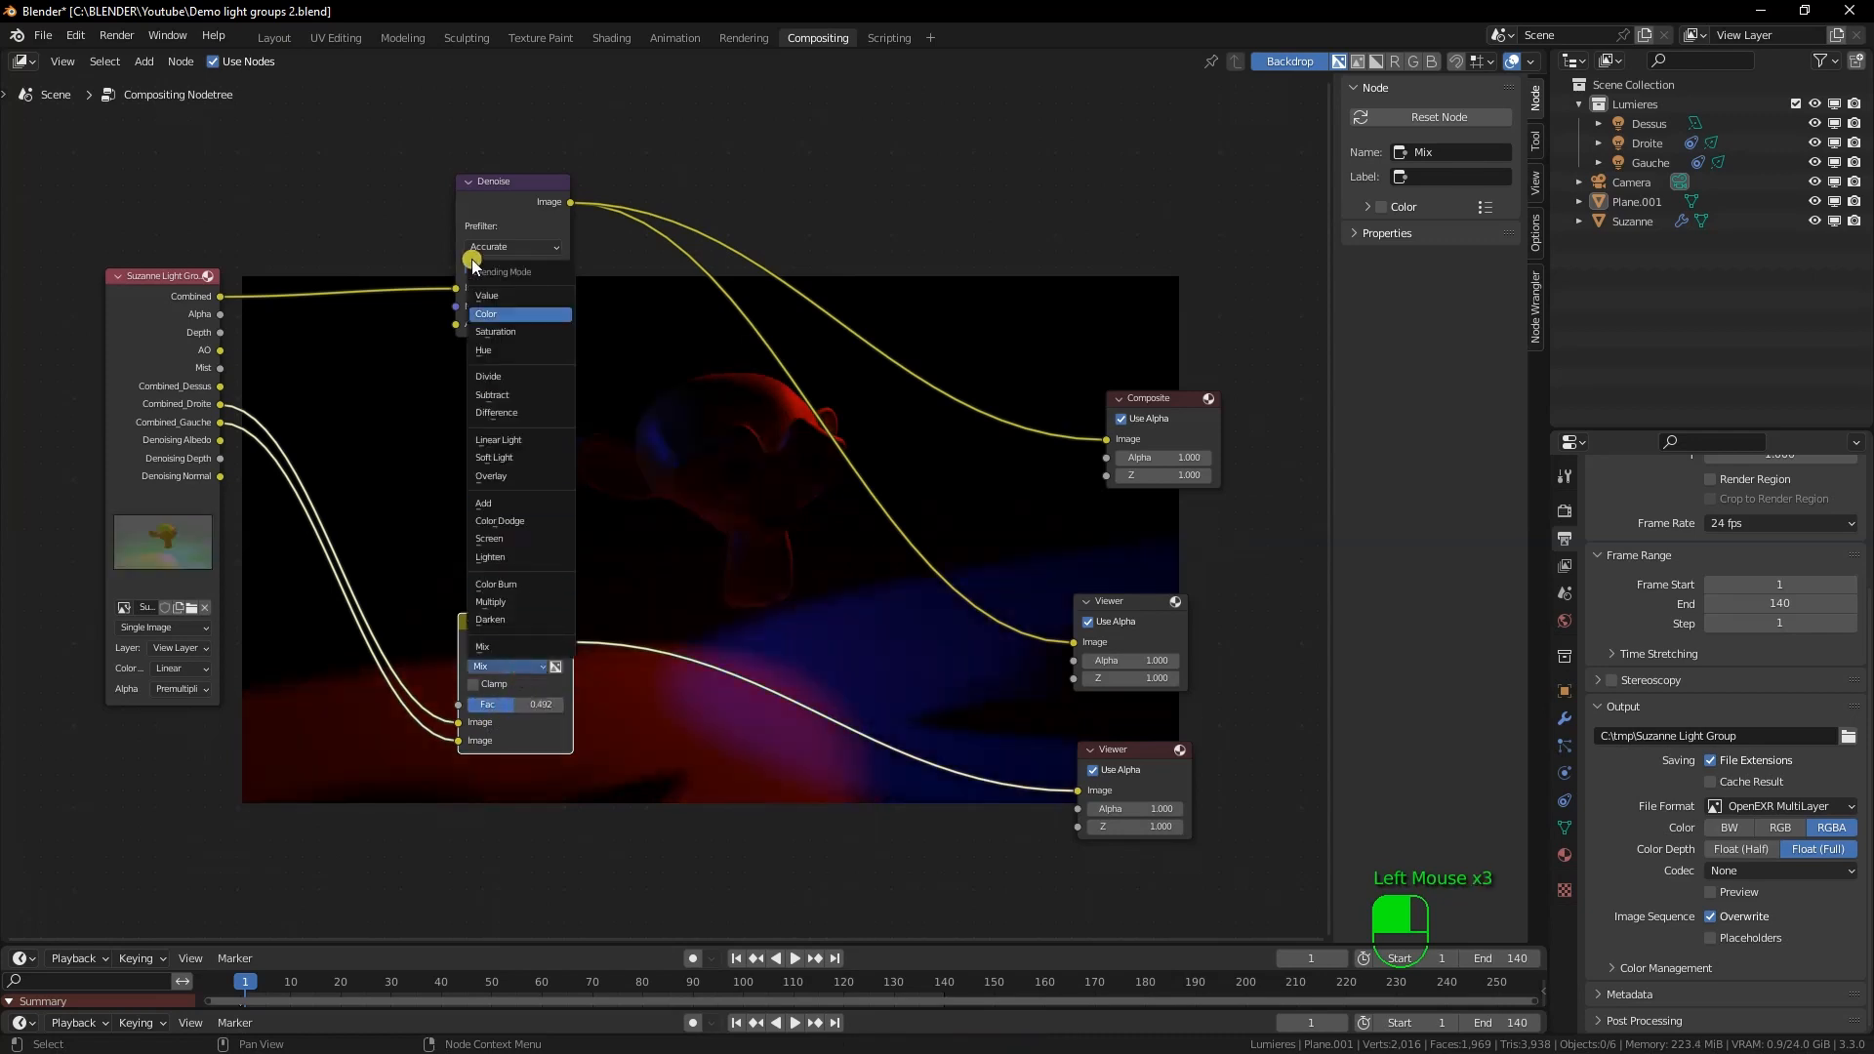
{"action": "left_click", "coordinate": [513, 504]}
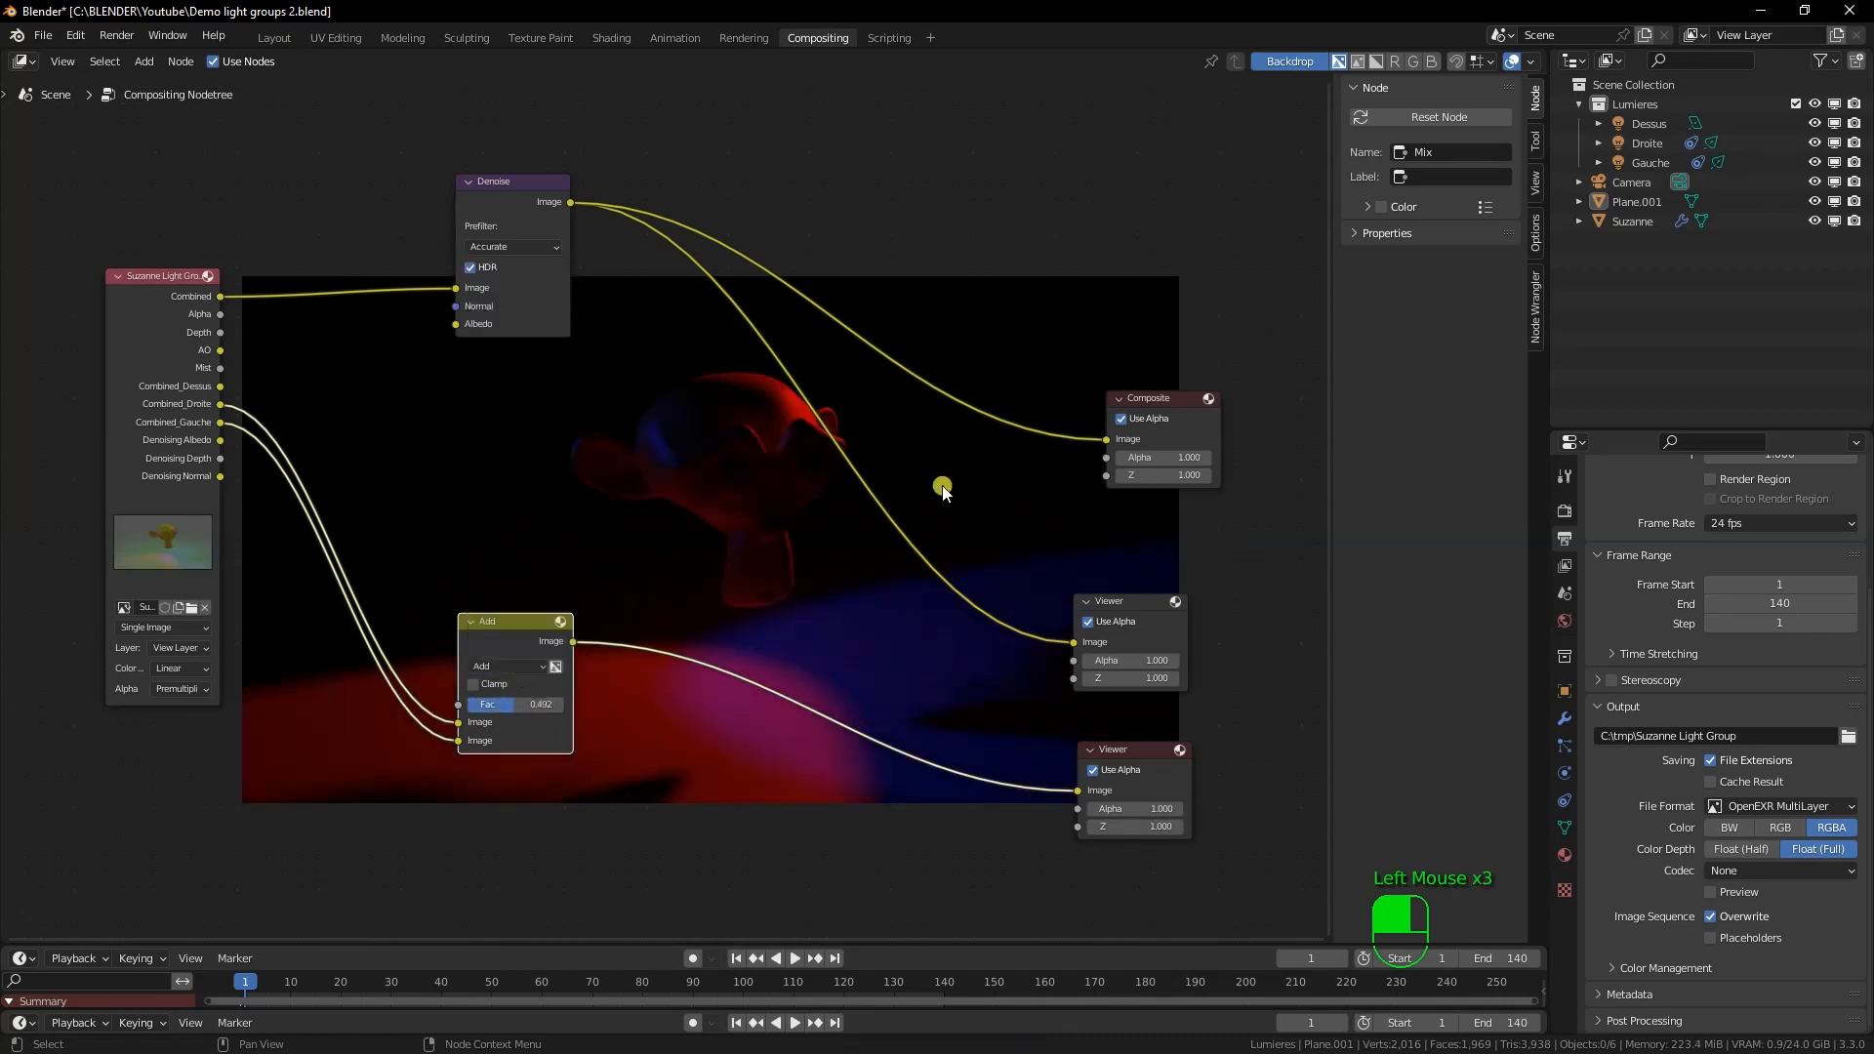
Set the blending node's mode back to Mix and shift the node slightly down and to the right
{"action": "left_click", "coordinate": [536, 669]}
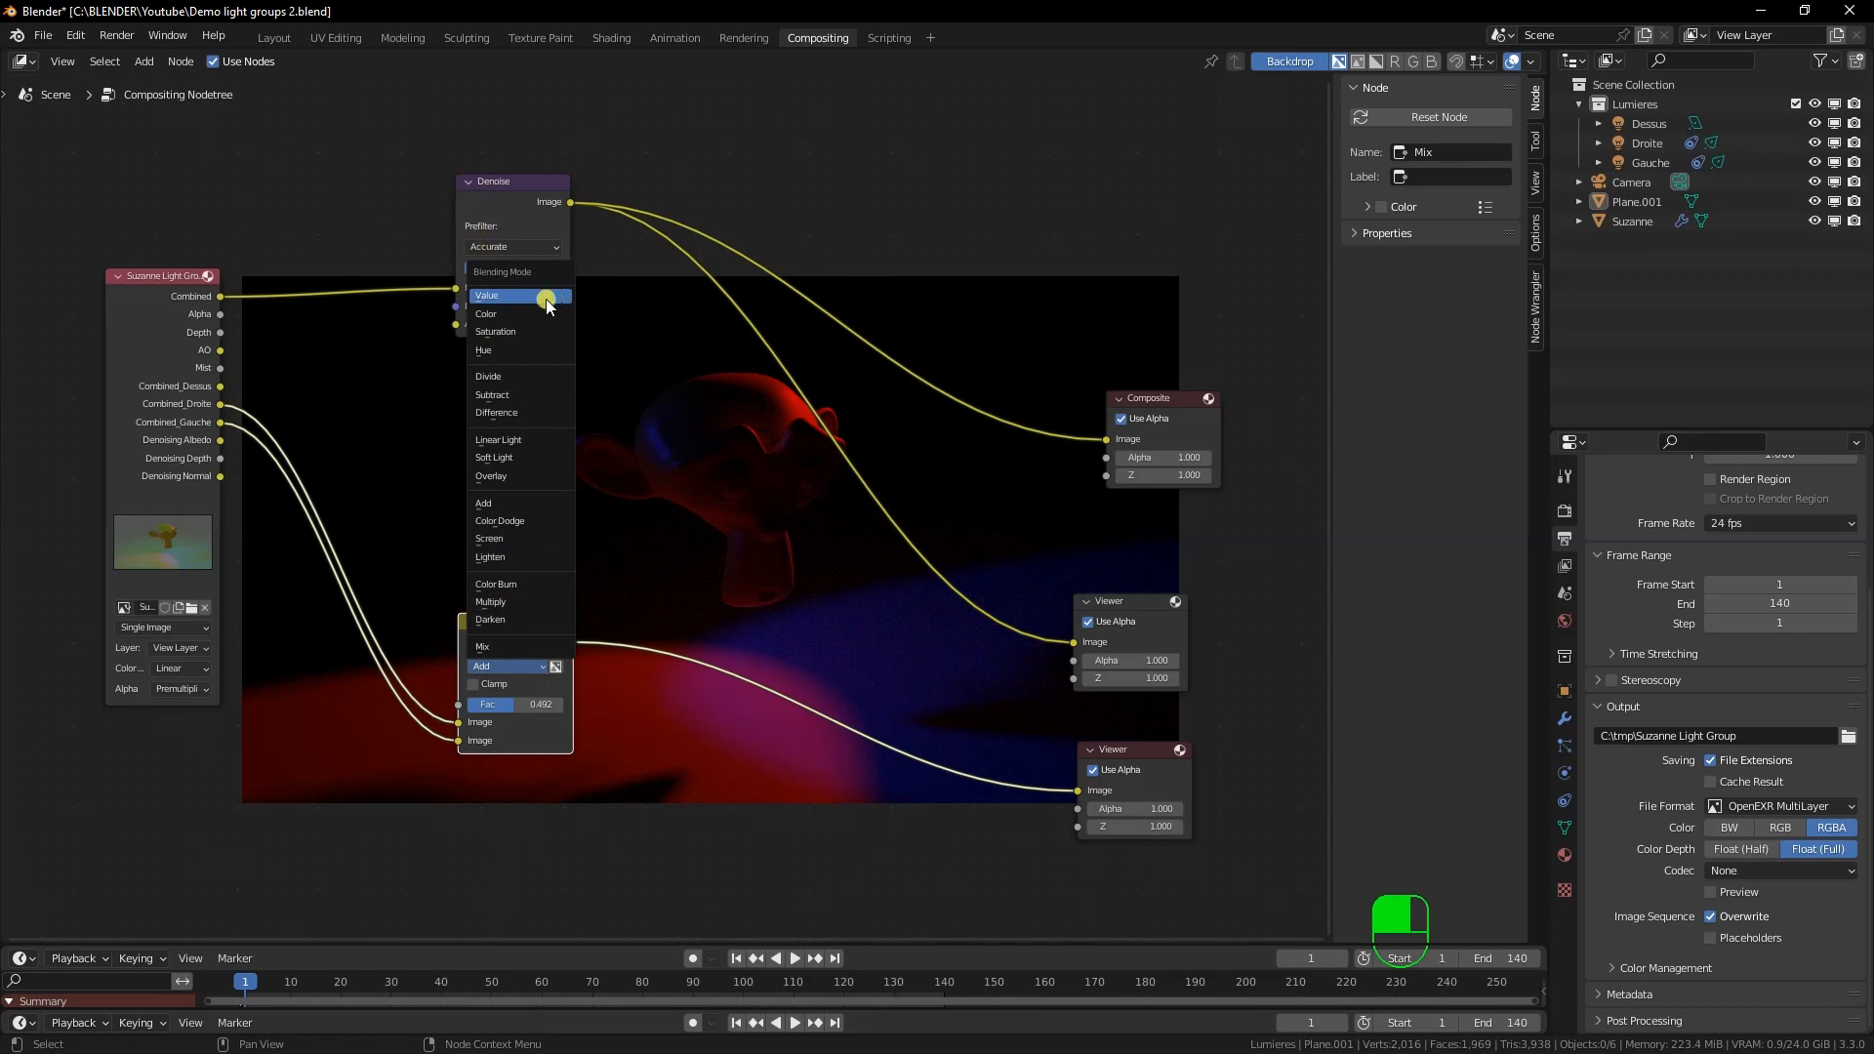
{"action": "left_click", "coordinate": [515, 651]}
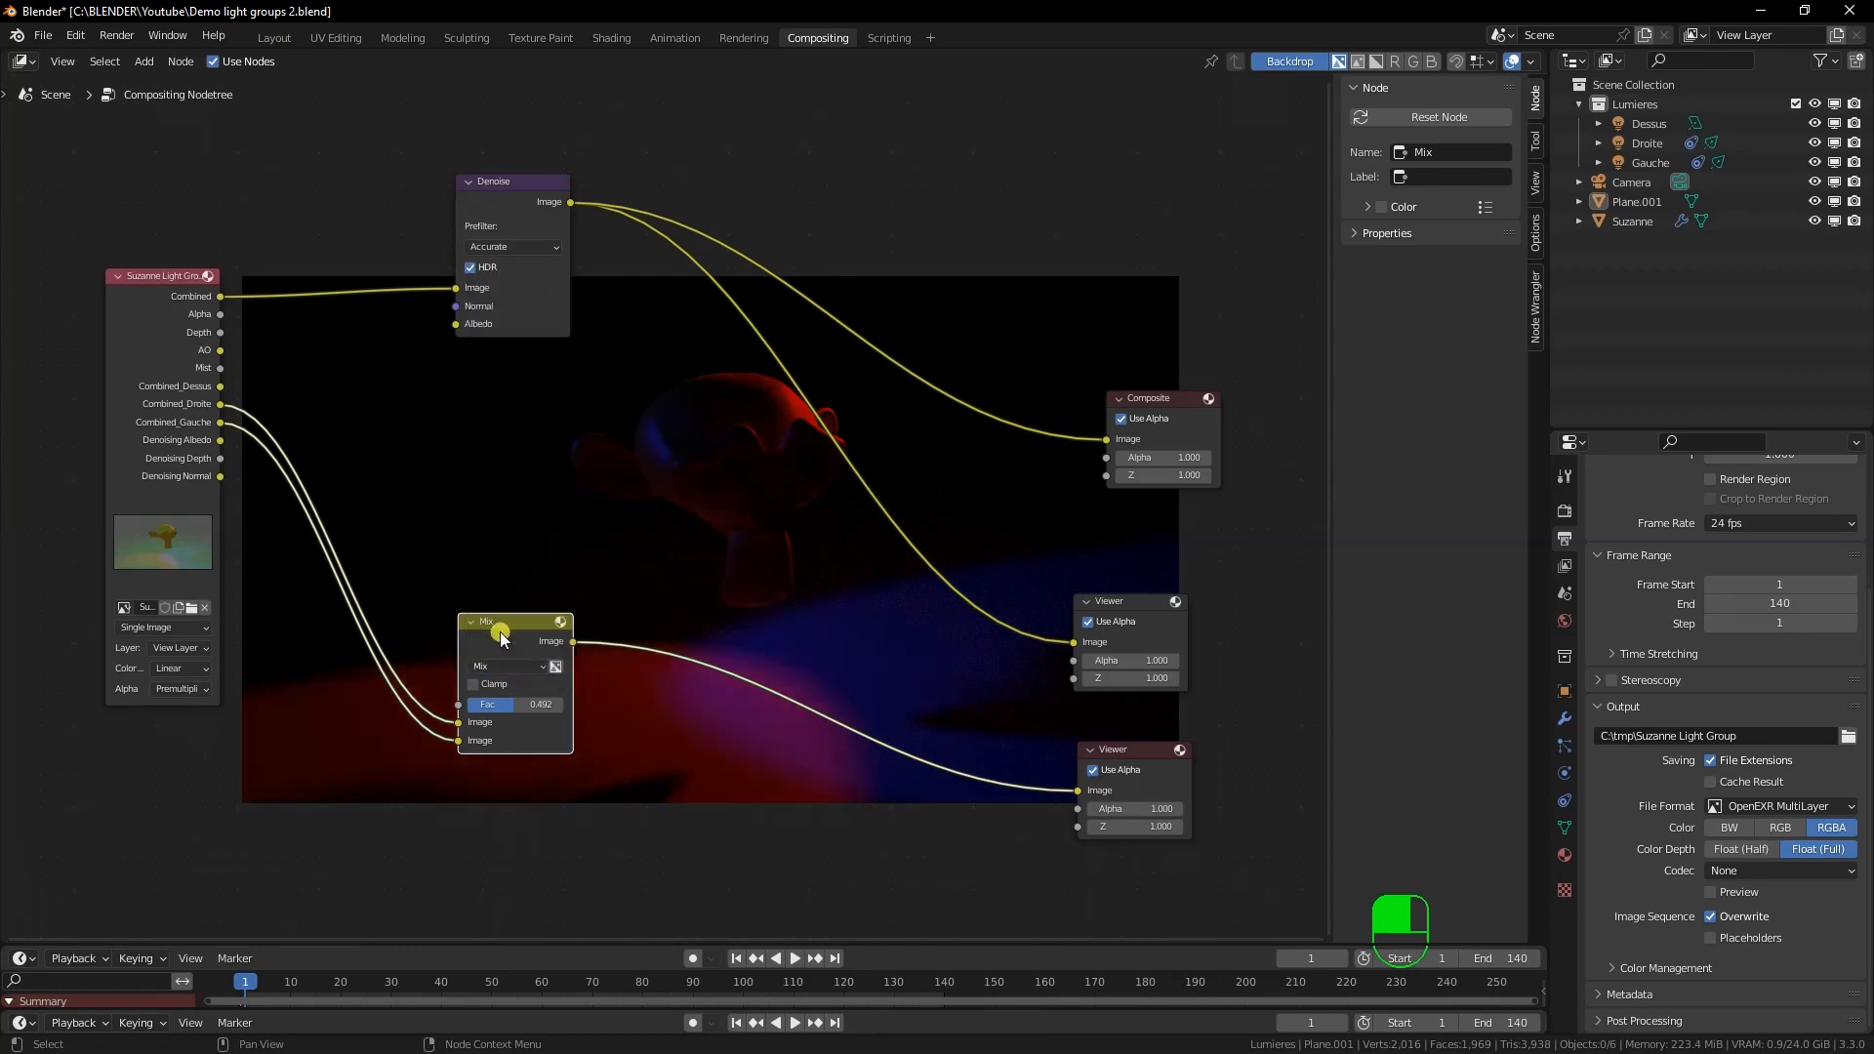
{"action": "left_click_drag", "start_coordinate": [501, 636], "coordinate": [541, 644]}
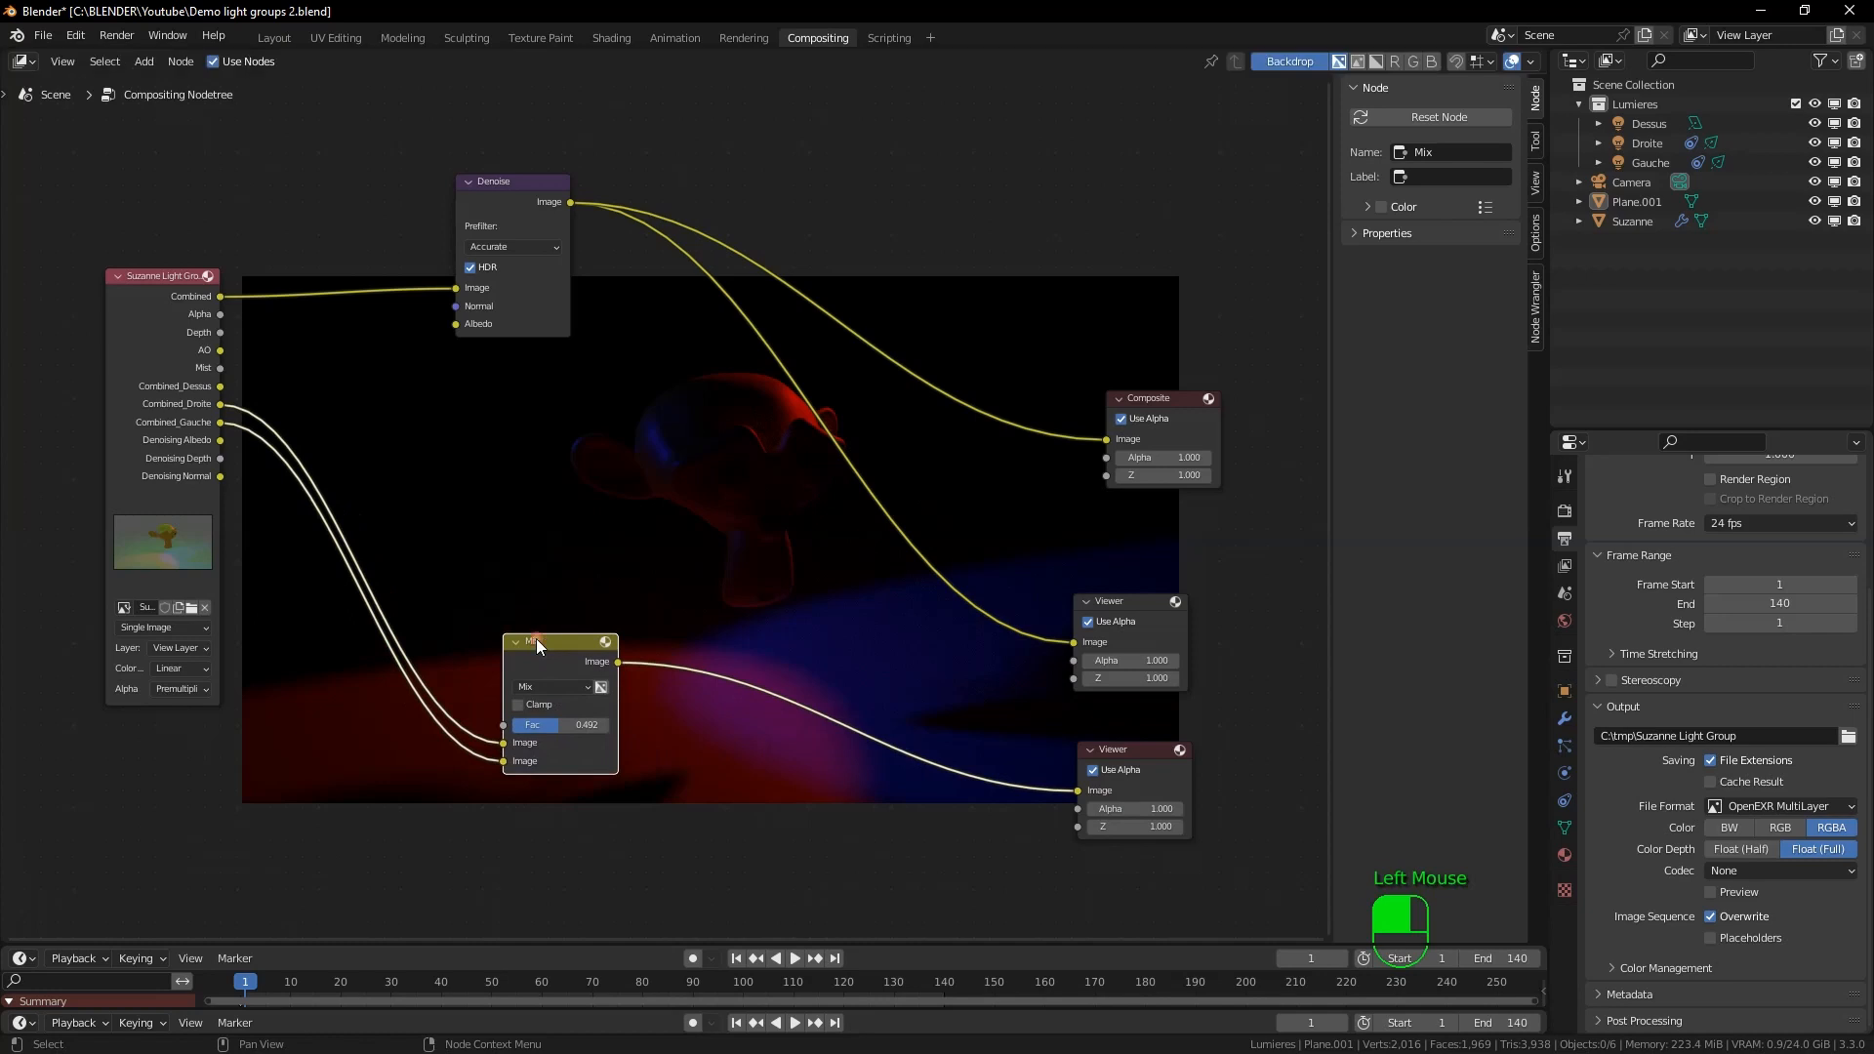
{"action": "left_click", "coordinate": [501, 197]}
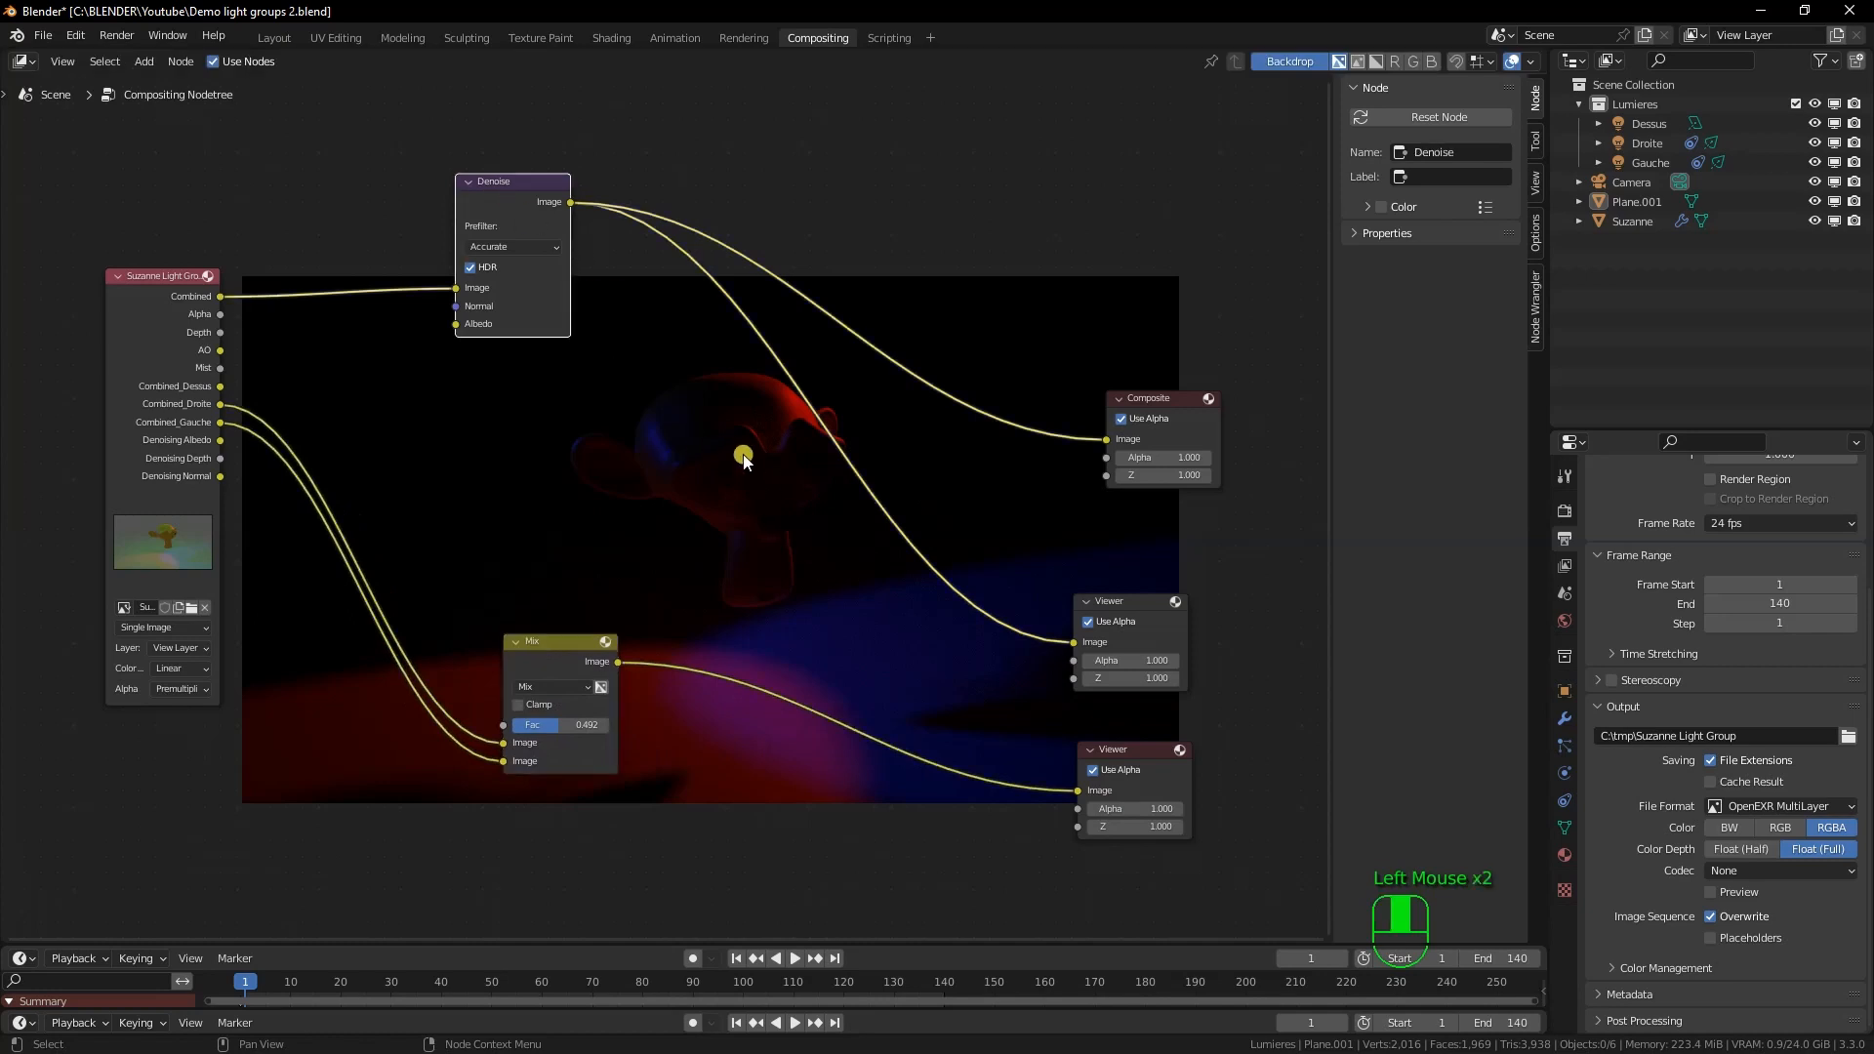
{"action": "scroll", "coordinate": [776, 511], "scroll_direction": "down", "scroll_amount": 2, "text": "alt"}
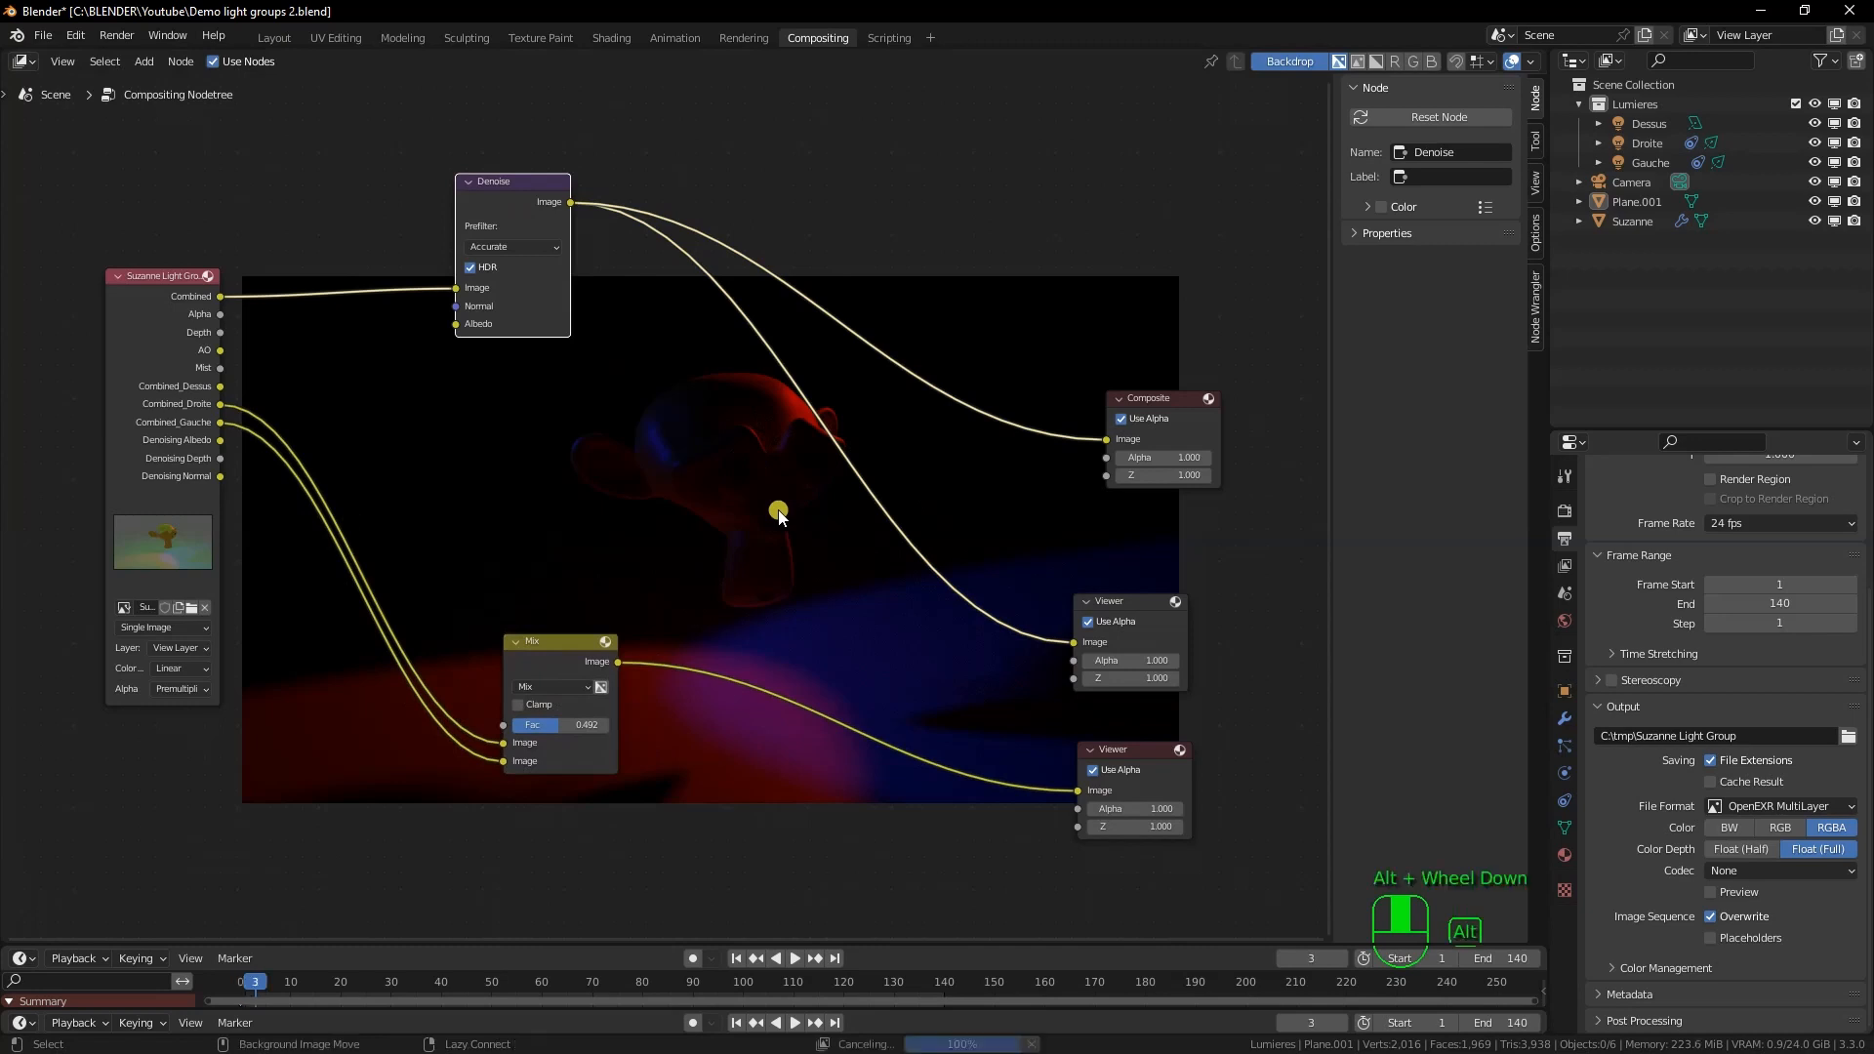
{"action": "scroll", "coordinate": [778, 510], "scroll_direction": "up", "scroll_amount": 1, "text": "alt"}
{"action": "scroll", "coordinate": [778, 511], "scroll_direction": "up", "scroll_amount": 2, "text": "ctrl"}
{"action": "scroll", "coordinate": [778, 511], "scroll_direction": "down", "scroll_amount": 2, "text": "ctrl"}
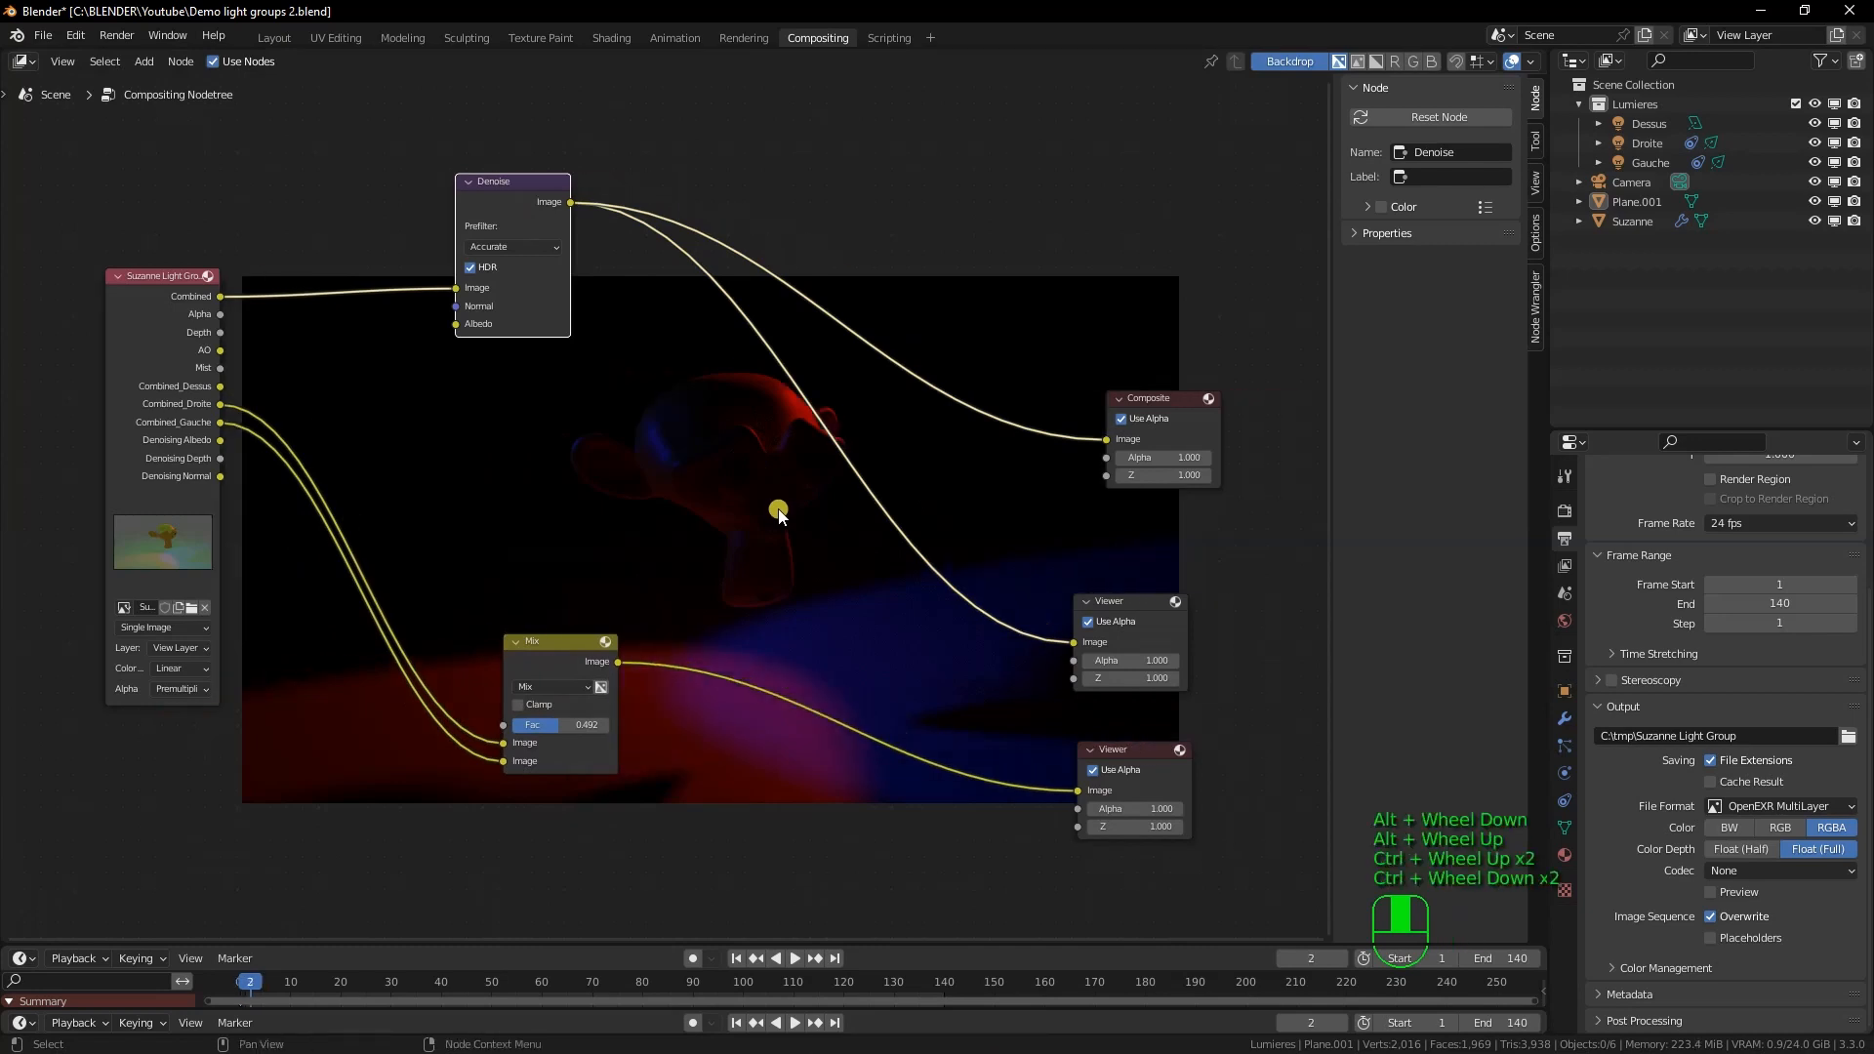
{"action": "scroll", "coordinate": [777, 511], "scroll_direction": "up", "scroll_amount": 2, "text": "shift"}
{"action": "scroll", "coordinate": [778, 511], "scroll_direction": "down", "scroll_amount": 4, "text": "shift"}
{"action": "left_click", "coordinate": [778, 511]}
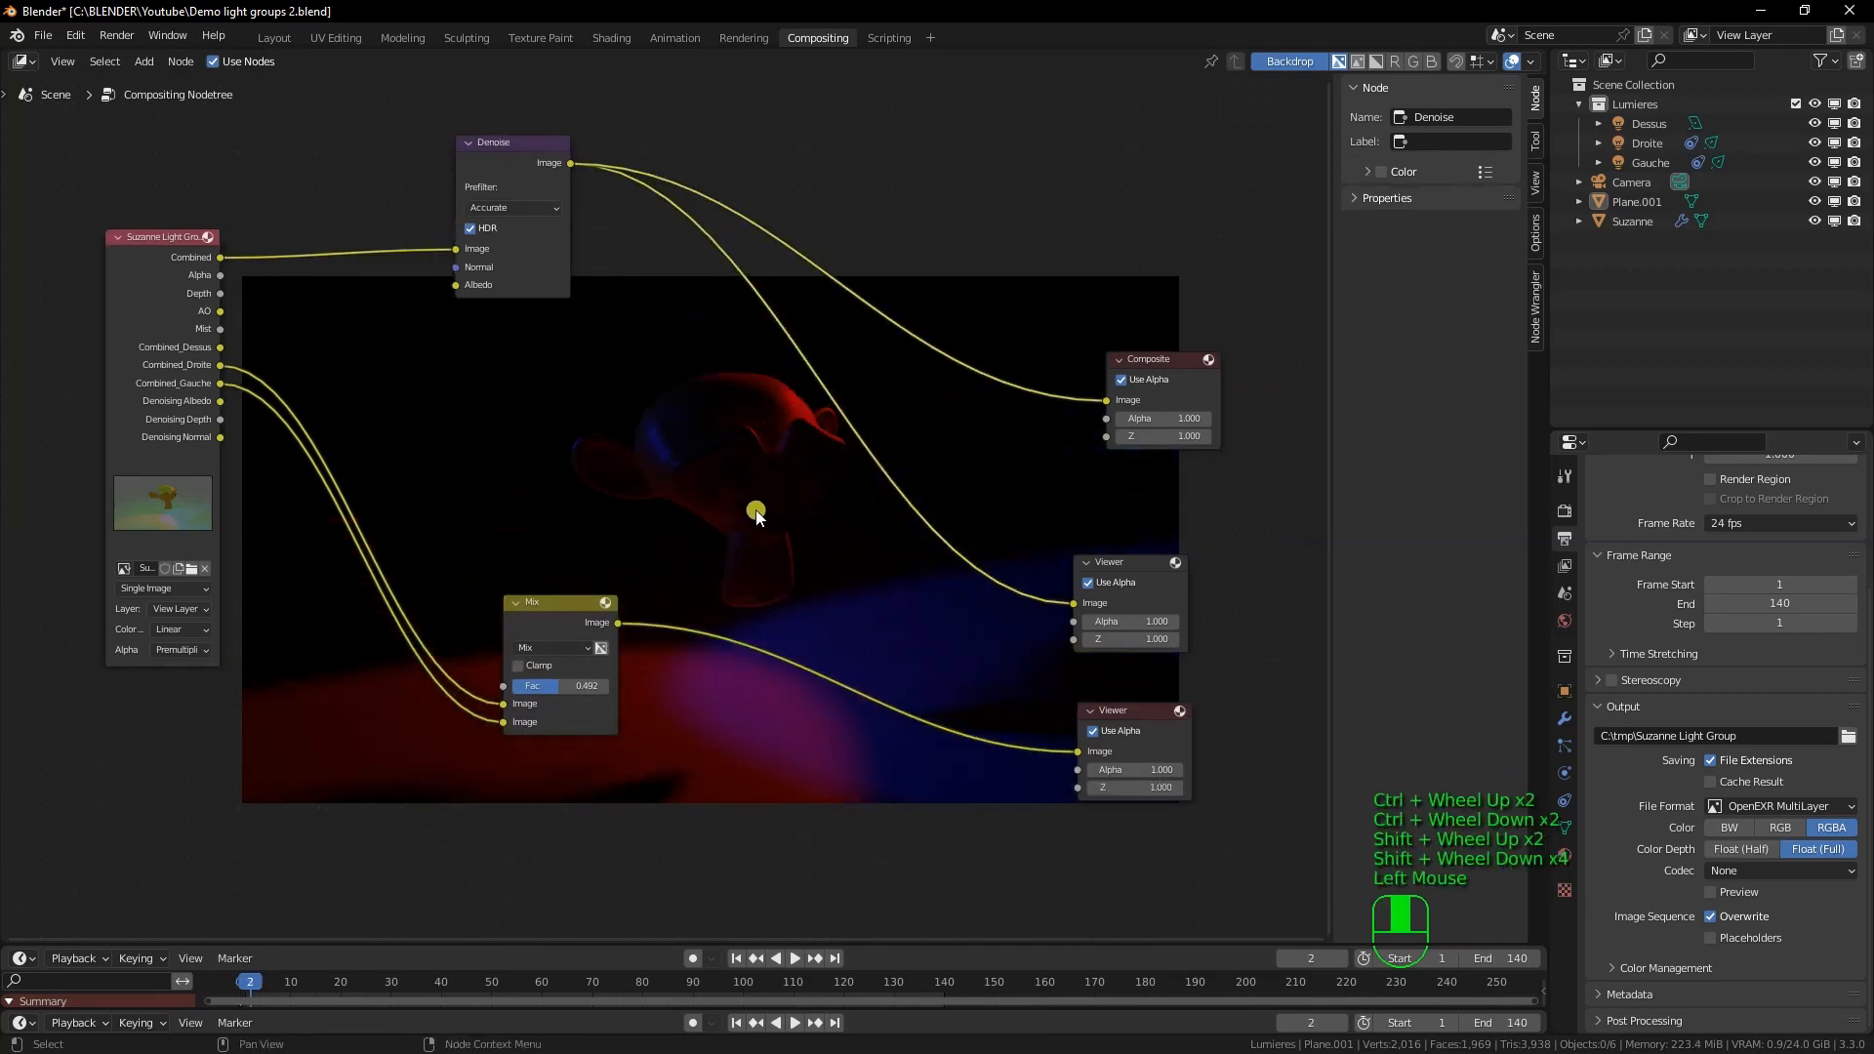
{"action": "scroll", "coordinate": [756, 510], "scroll_direction": "down", "scroll_amount": 2, "text": "alt"}
{"action": "scroll", "coordinate": [758, 508], "scroll_direction": "up", "scroll_amount": 1, "text": "alt"}
{"action": "right_click", "coordinate": [761, 508], "text": "alt"}
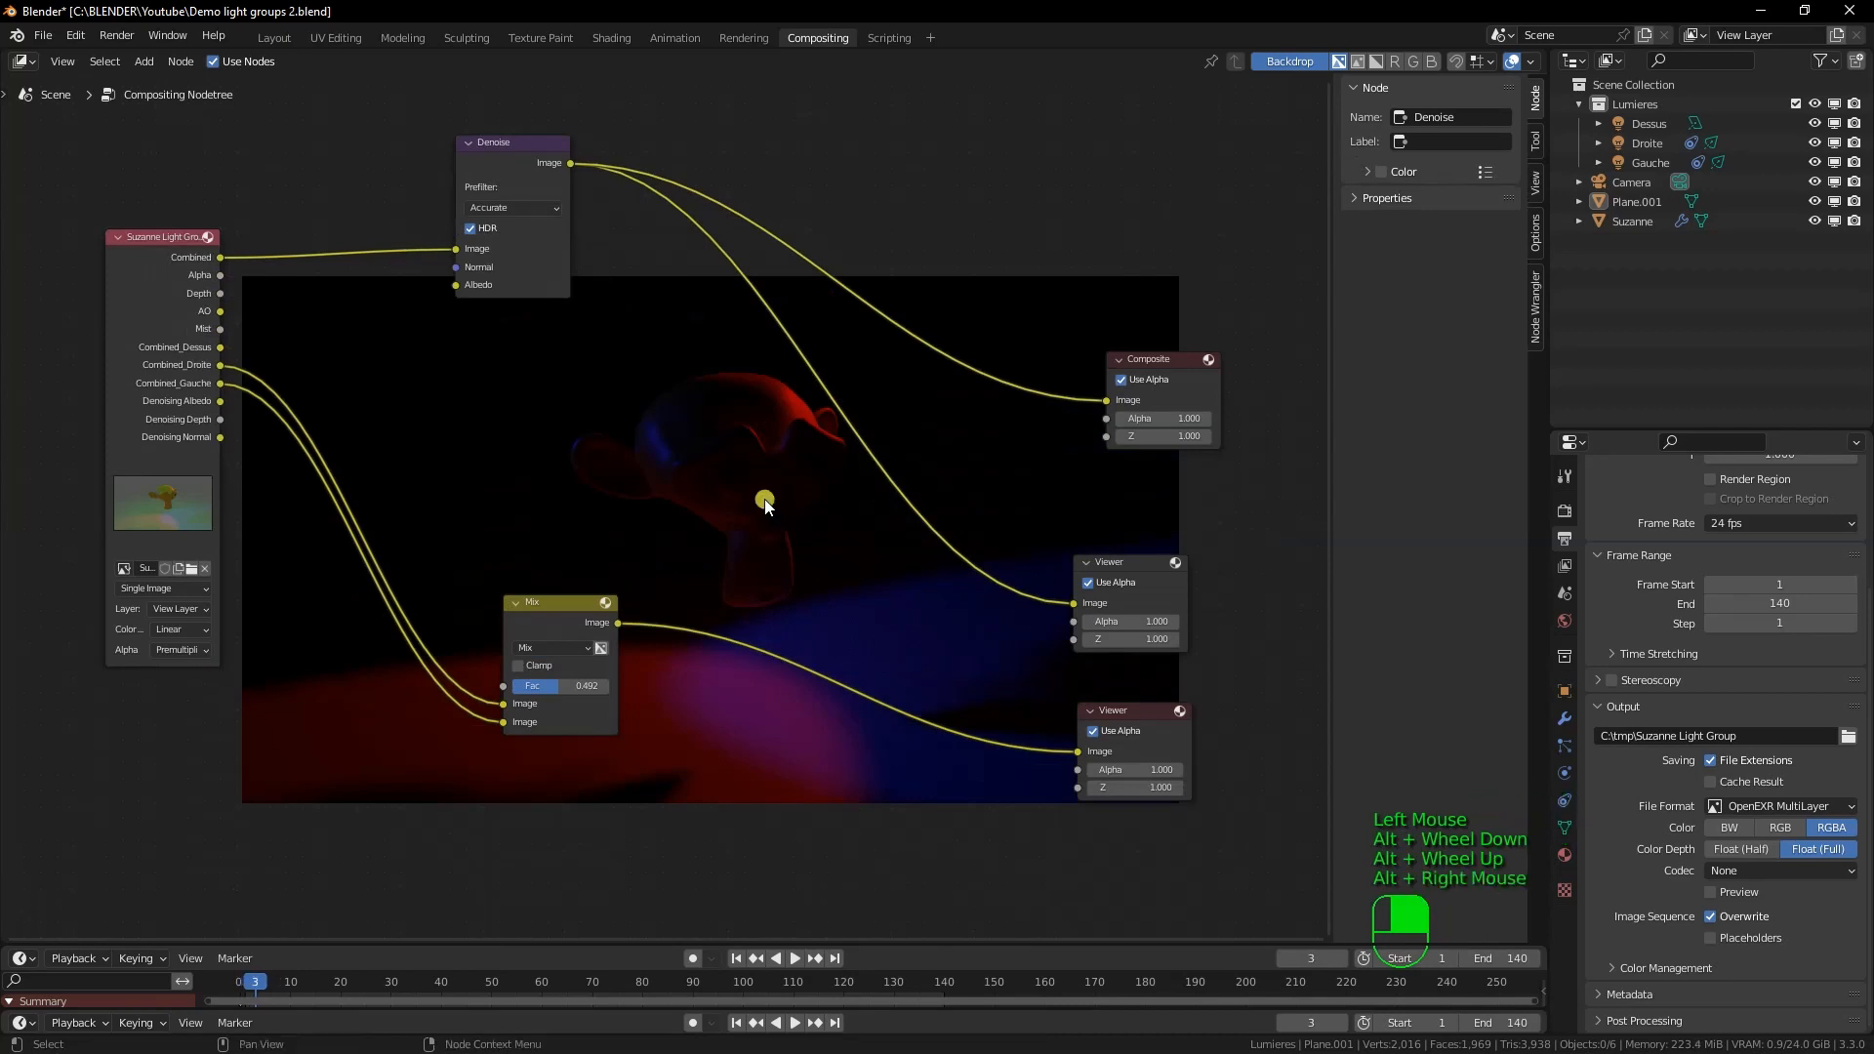
{"action": "scroll", "coordinate": [765, 510], "scroll_direction": "up", "scroll_amount": 1}
{"action": "scroll", "coordinate": [765, 510], "scroll_direction": "down", "scroll_amount": 1}
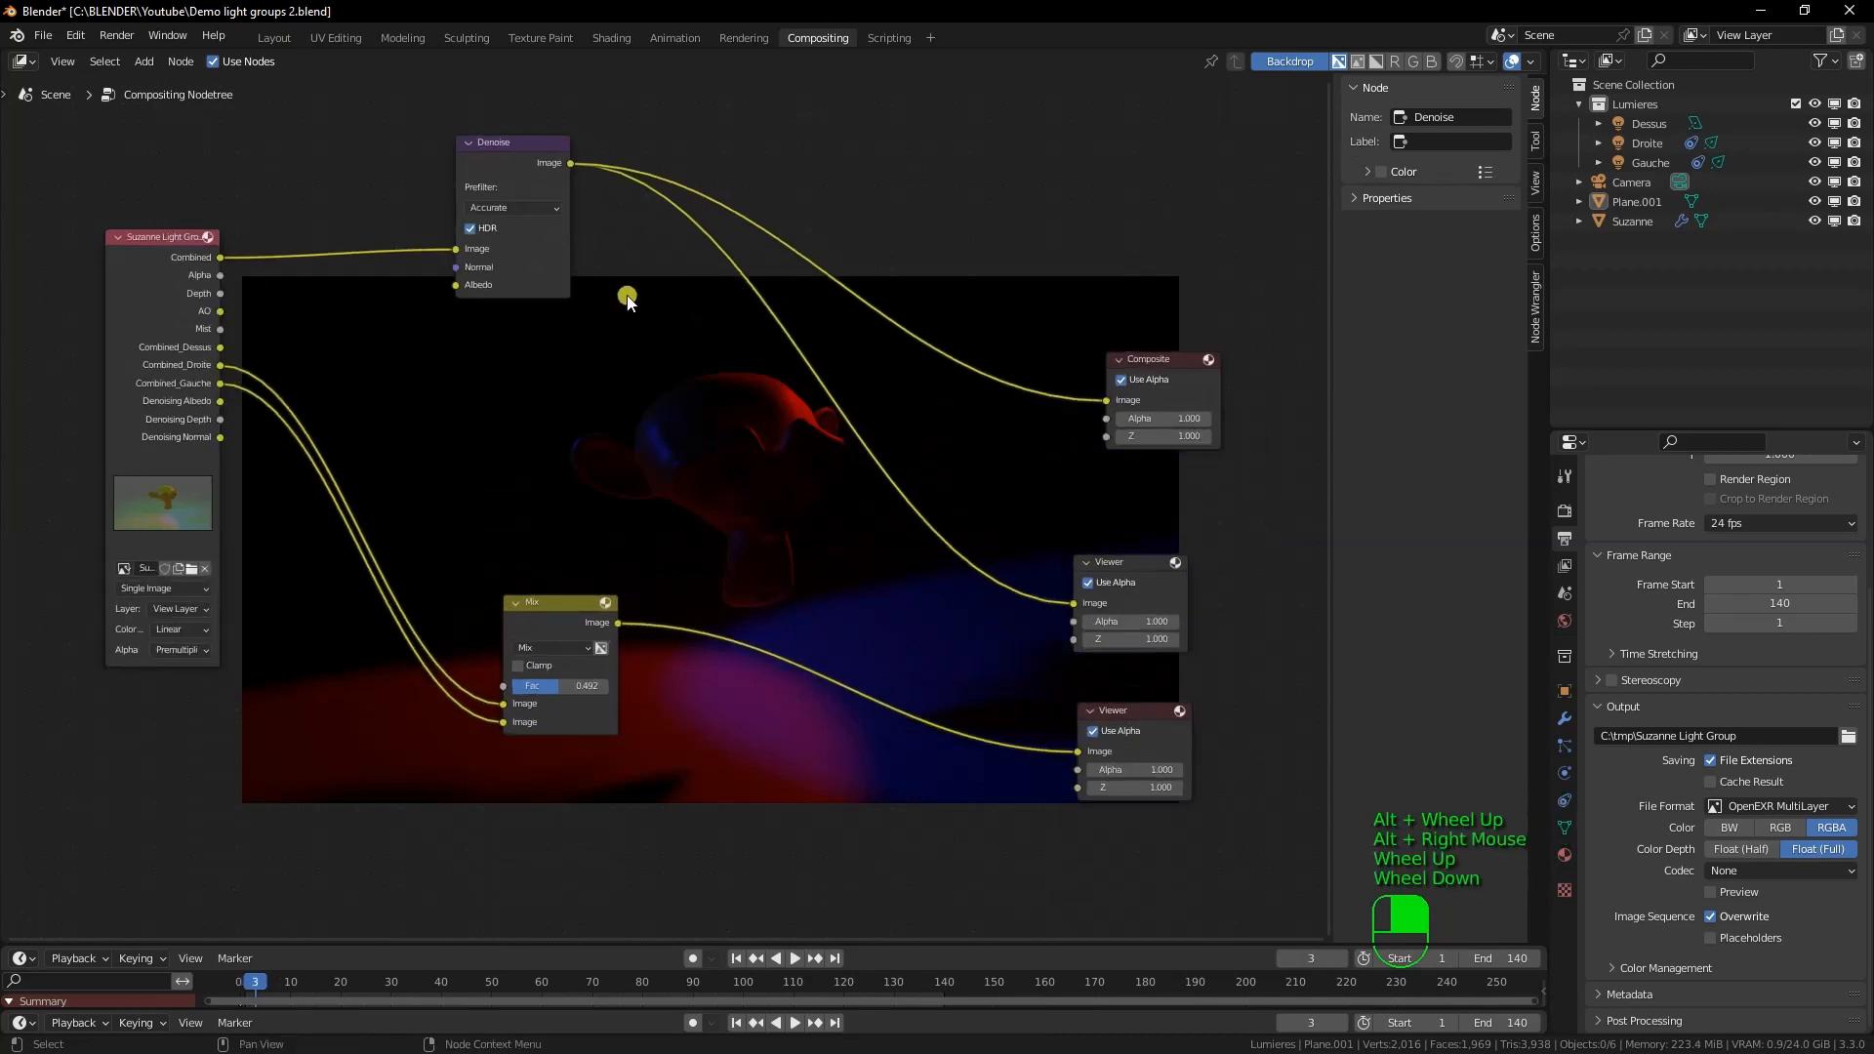
Duplicate the Denoise node and insert the copy between the Mix node and the lower Viewer
{"action": "left_click", "coordinate": [493, 149]}
{"action": "key", "text": "shift+d"}
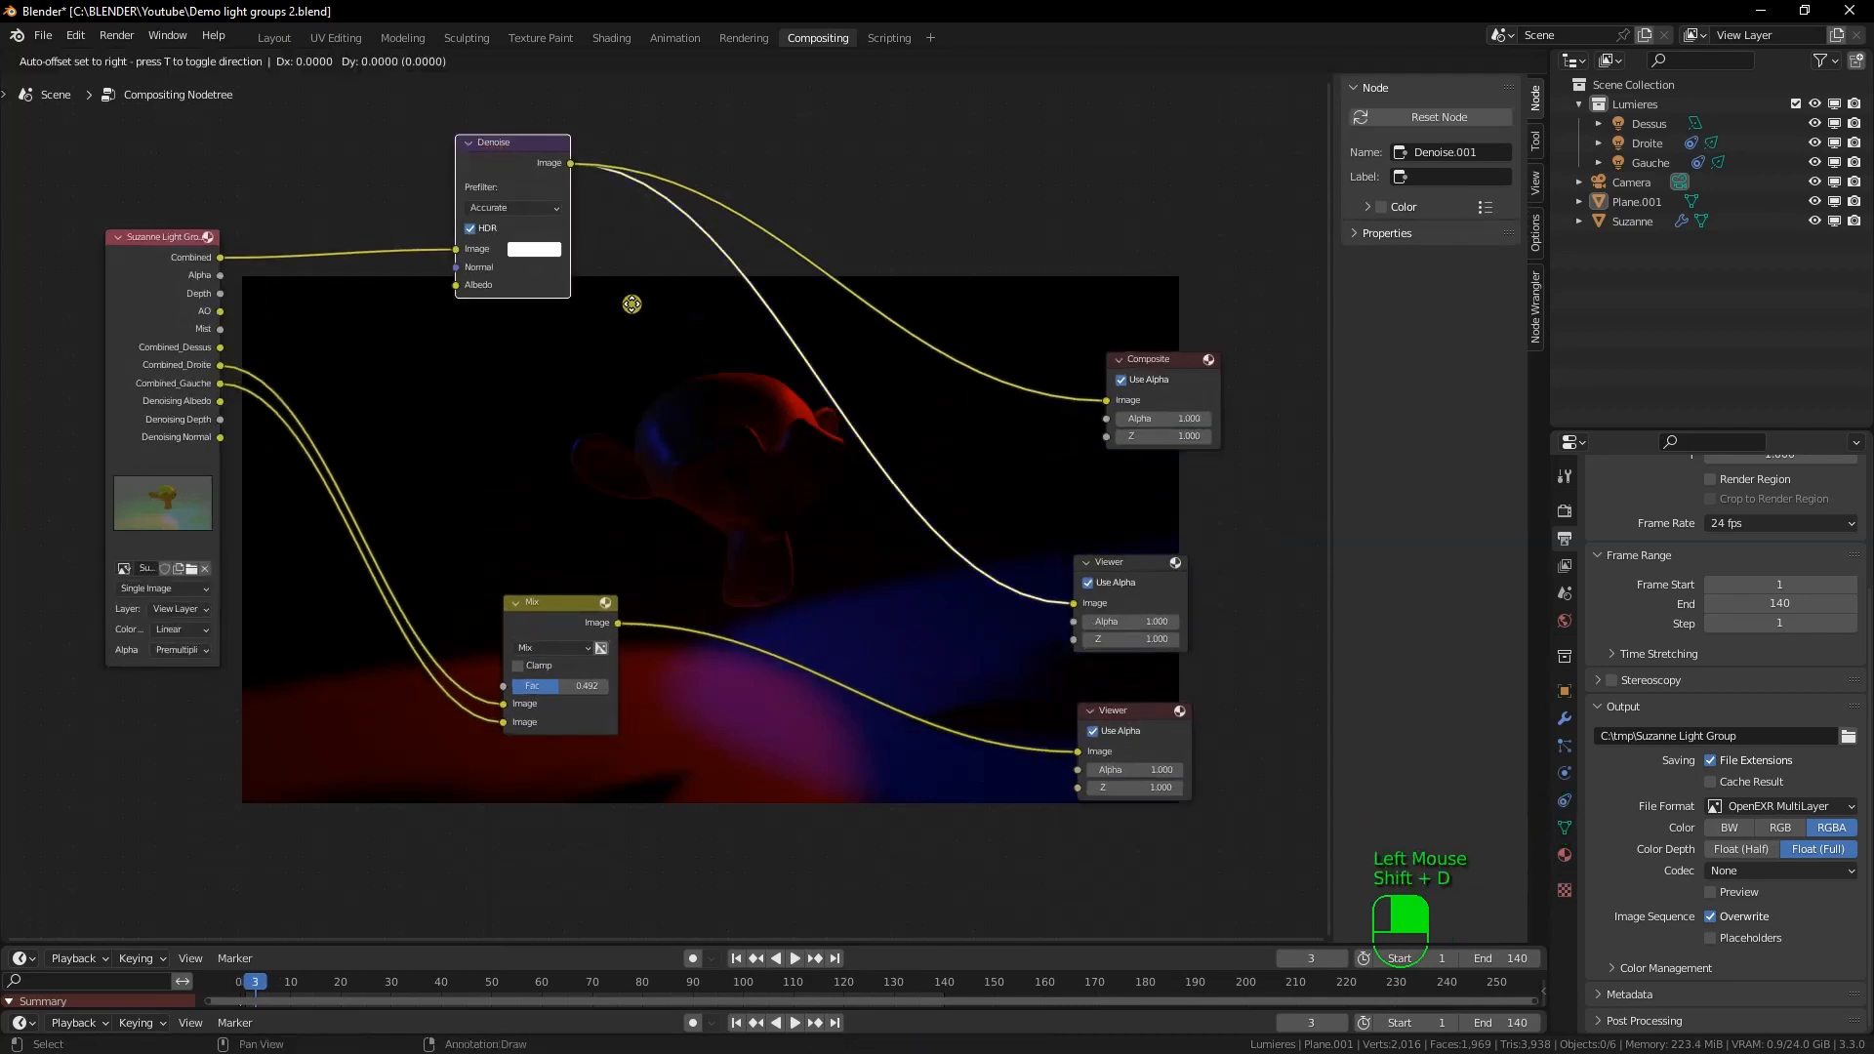
{"action": "left_click", "coordinate": [968, 765]}
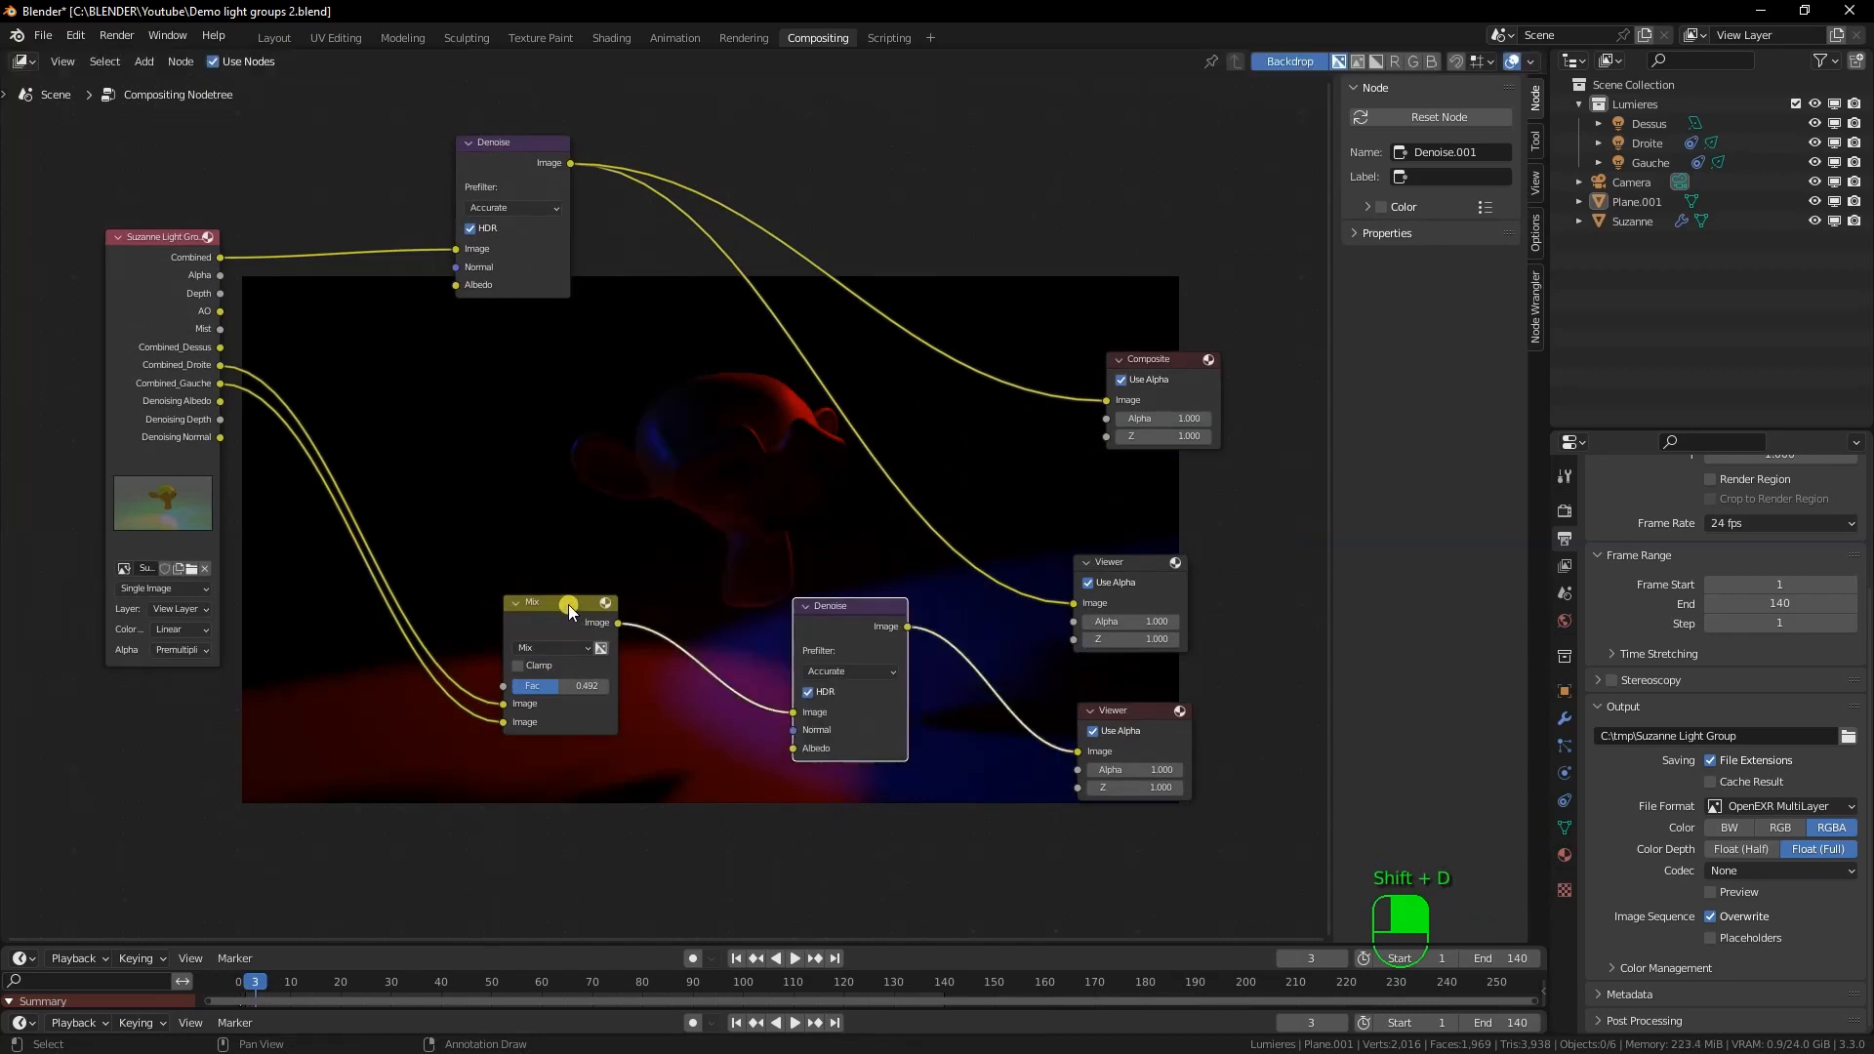
Move the Mix and lower Denoise nodes apart to leave a wider gap between them
{"action": "left_click_drag", "start_coordinate": [570, 599], "coordinate": [550, 595]}
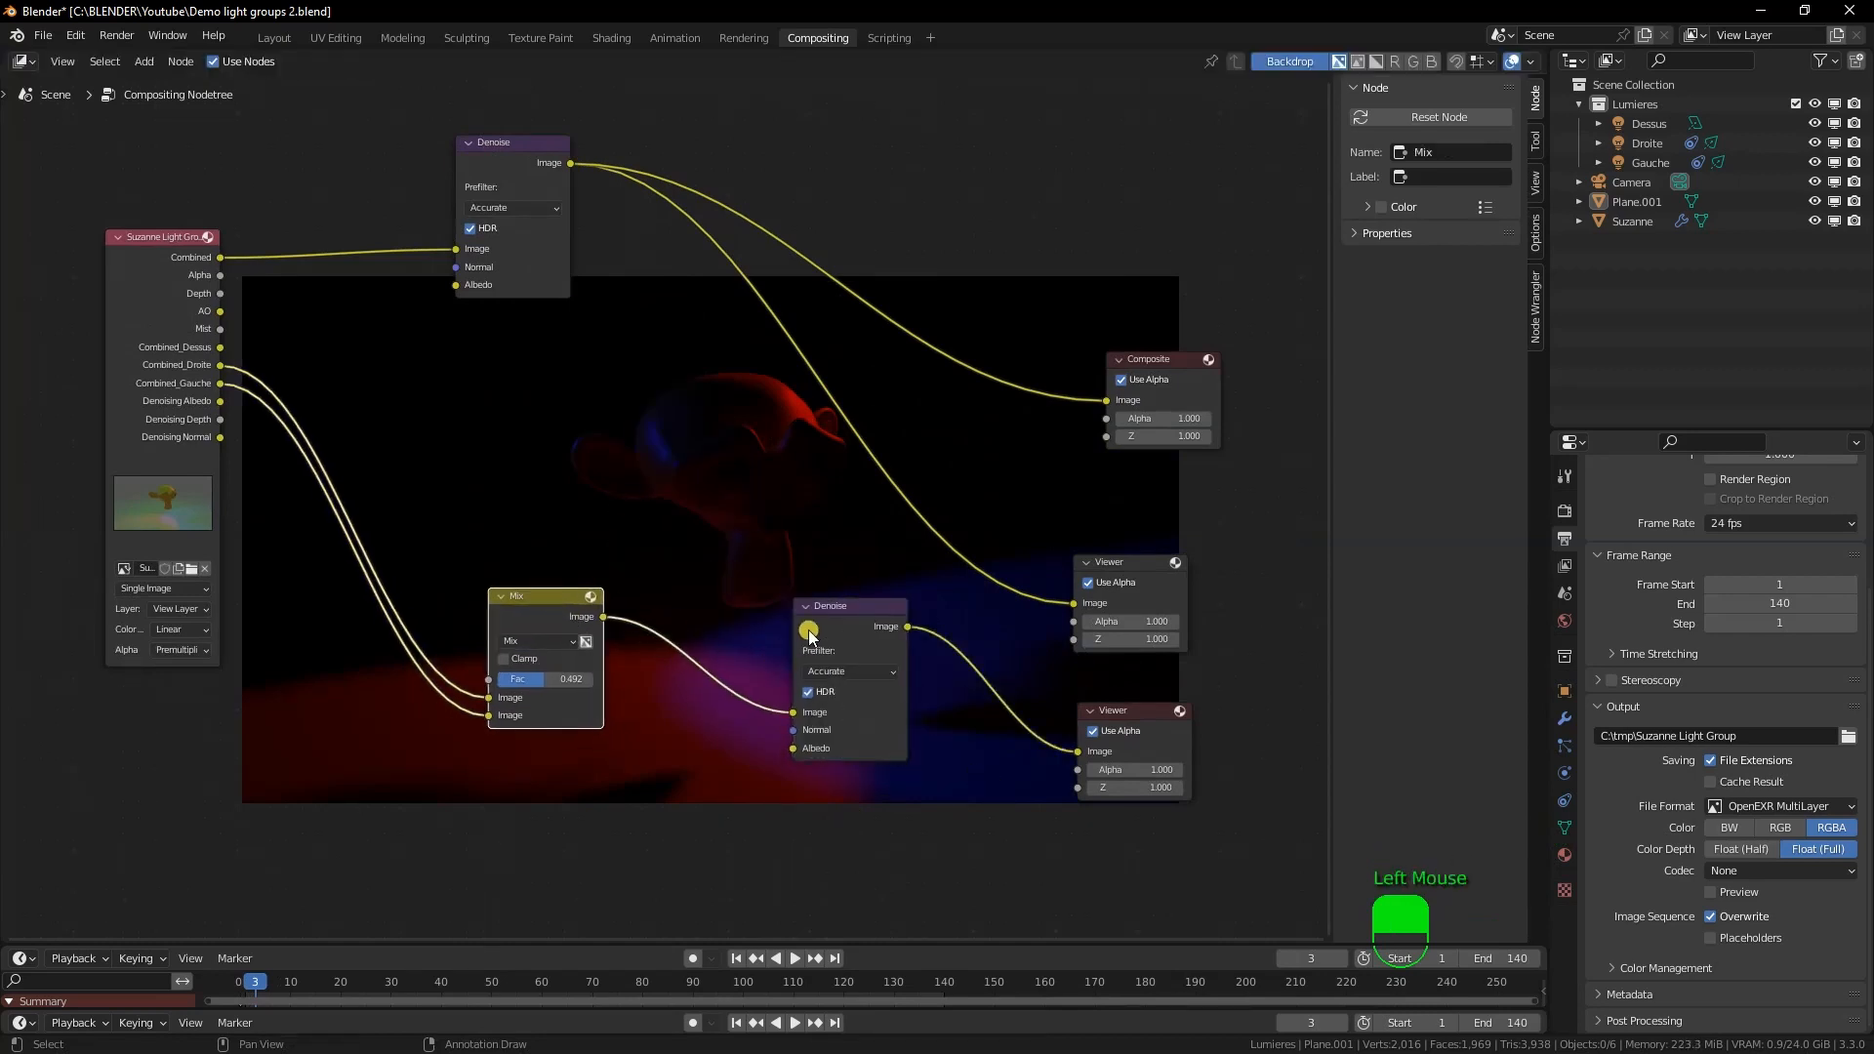
{"action": "left_click_drag", "start_coordinate": [836, 602], "coordinate": [783, 620]}
{"action": "left_click_drag", "start_coordinate": [516, 597], "coordinate": [496, 577]}
{"action": "left_click", "coordinate": [771, 622]}
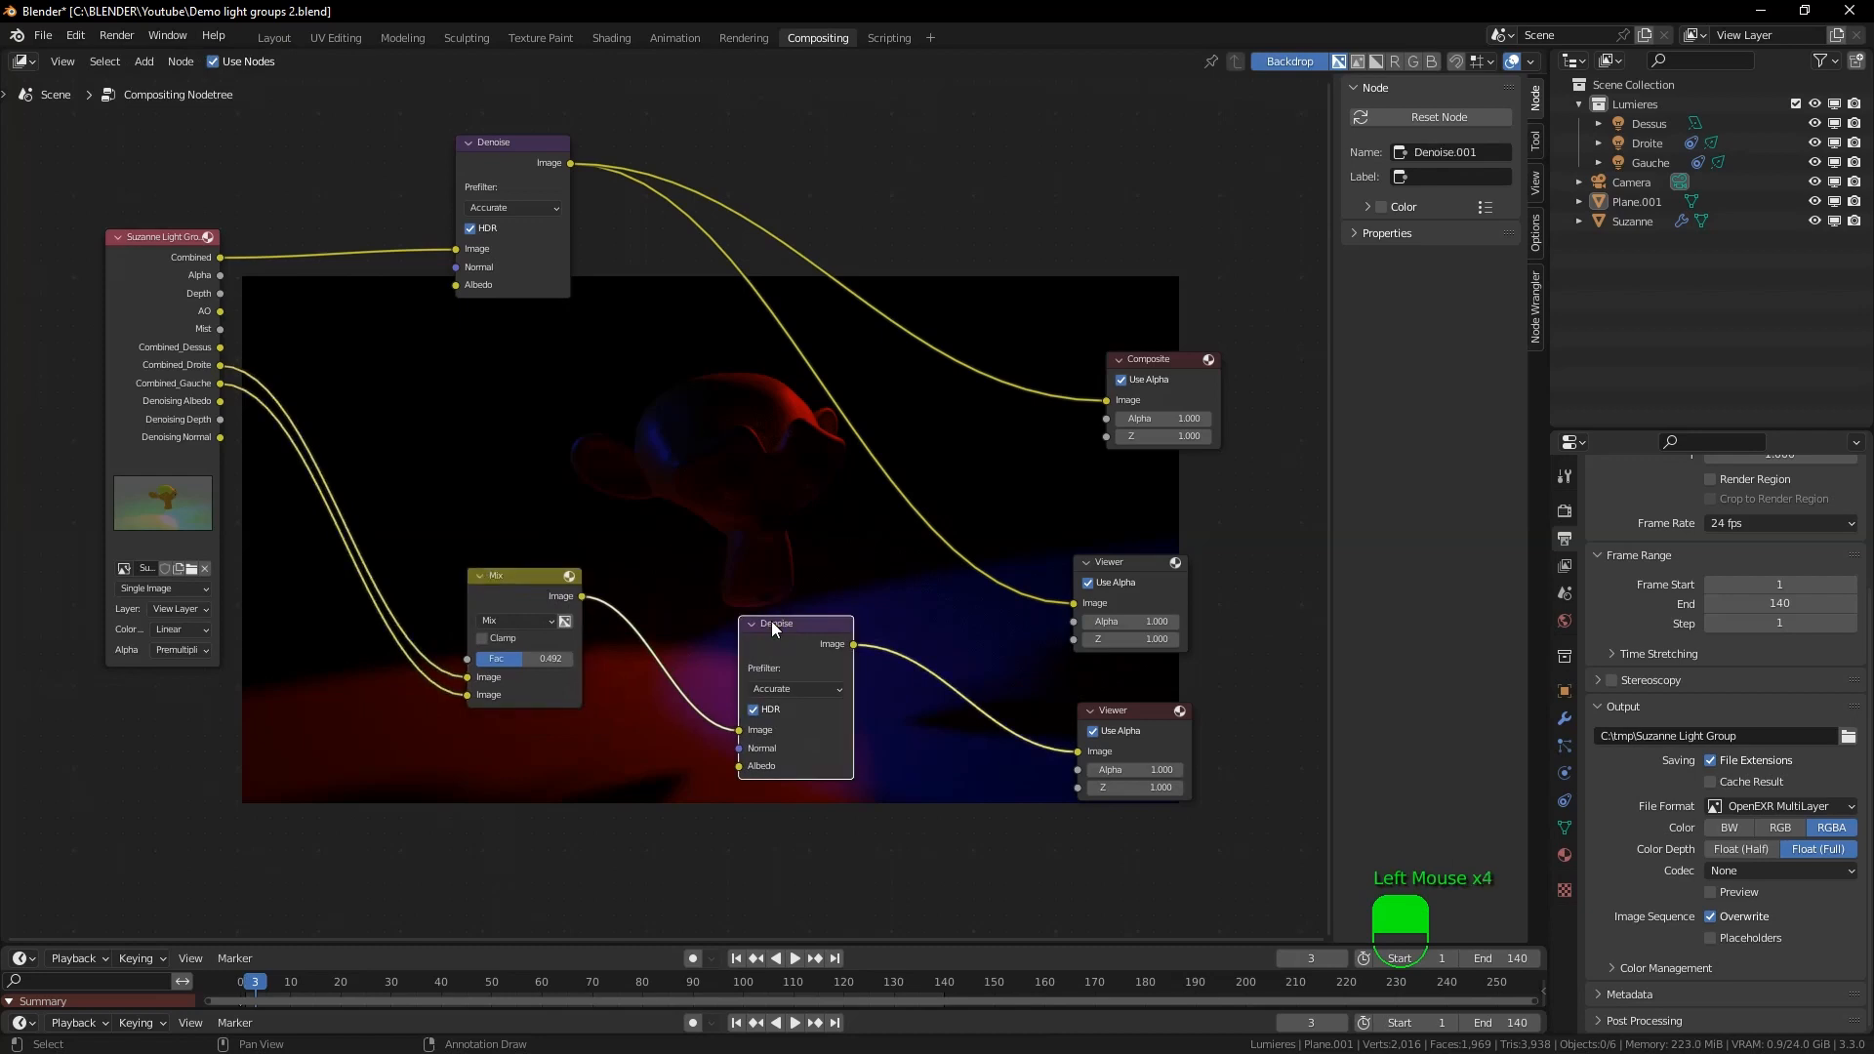
{"action": "left_click_drag", "start_coordinate": [771, 625], "coordinate": [715, 580]}
{"action": "left_click_drag", "start_coordinate": [508, 577], "coordinate": [432, 542]}
{"action": "left_click_drag", "start_coordinate": [715, 580], "coordinate": [760, 568]}
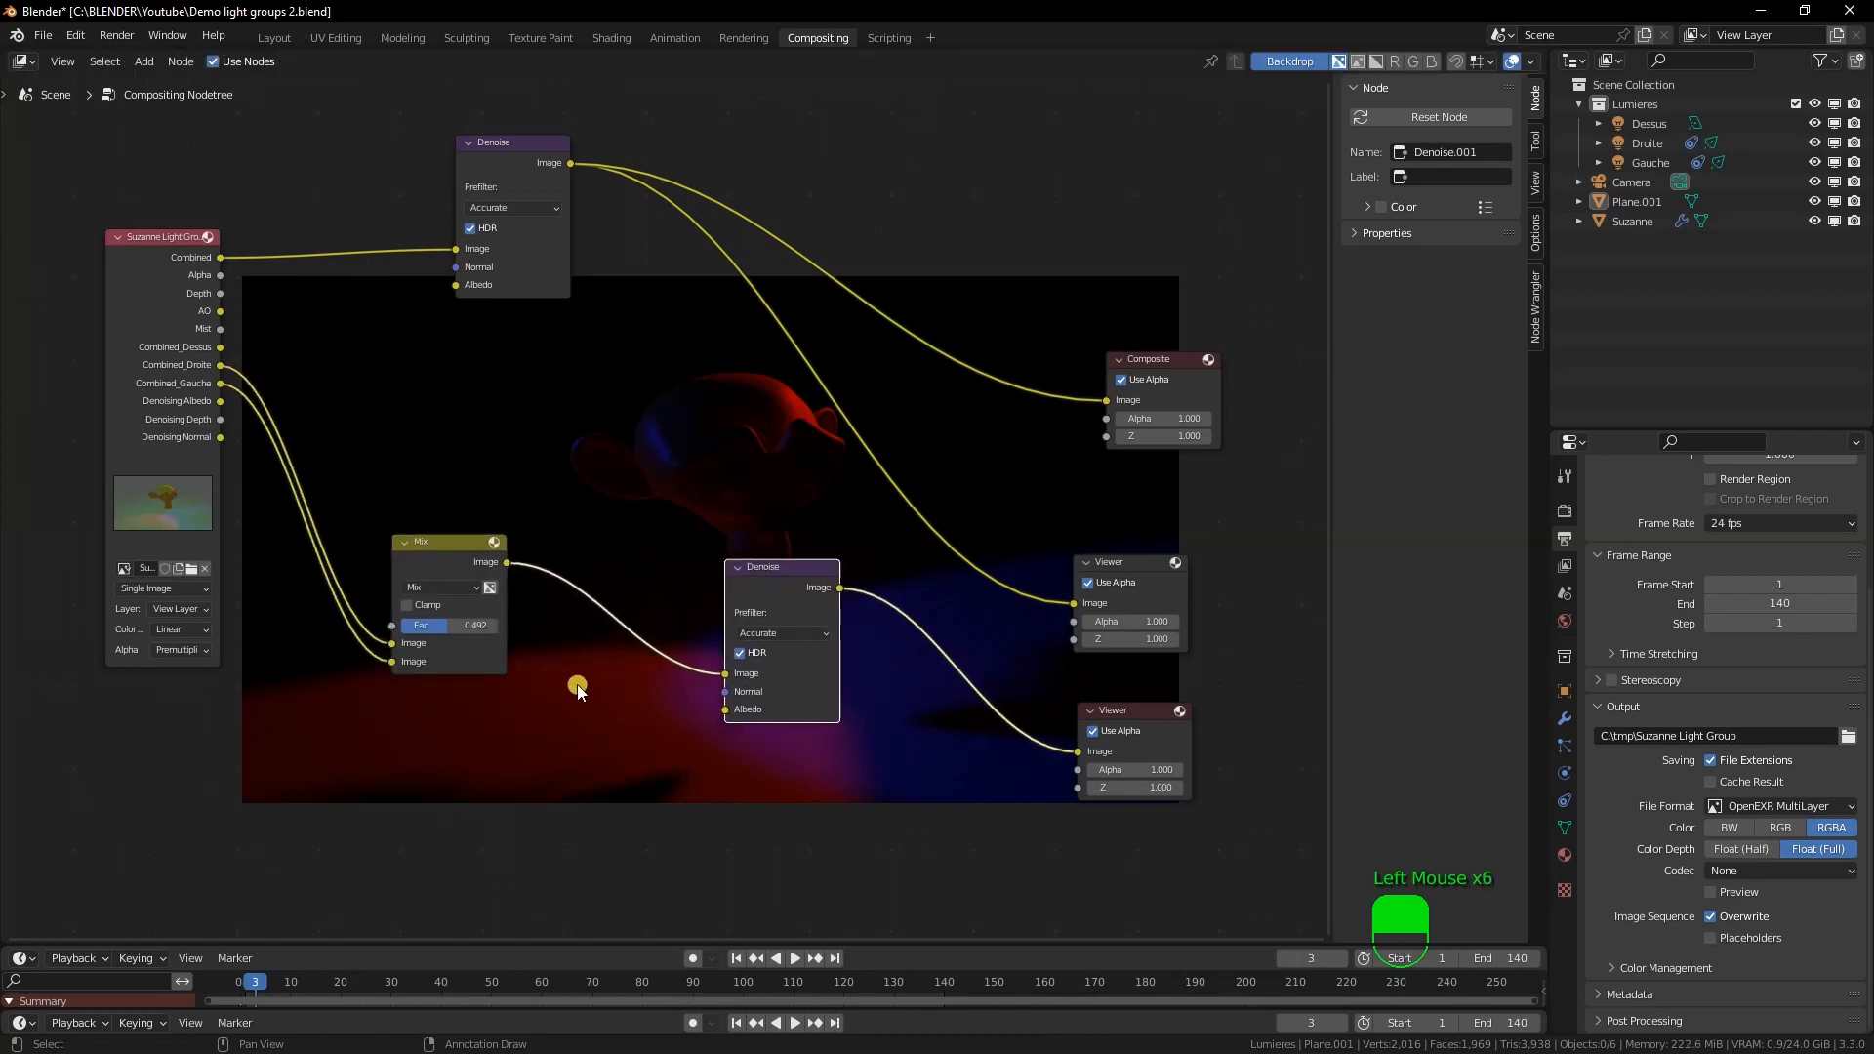
Add an Exposure node on the link between the Mix node and the lower Denoise node
{"action": "key", "text": "shift+a"}
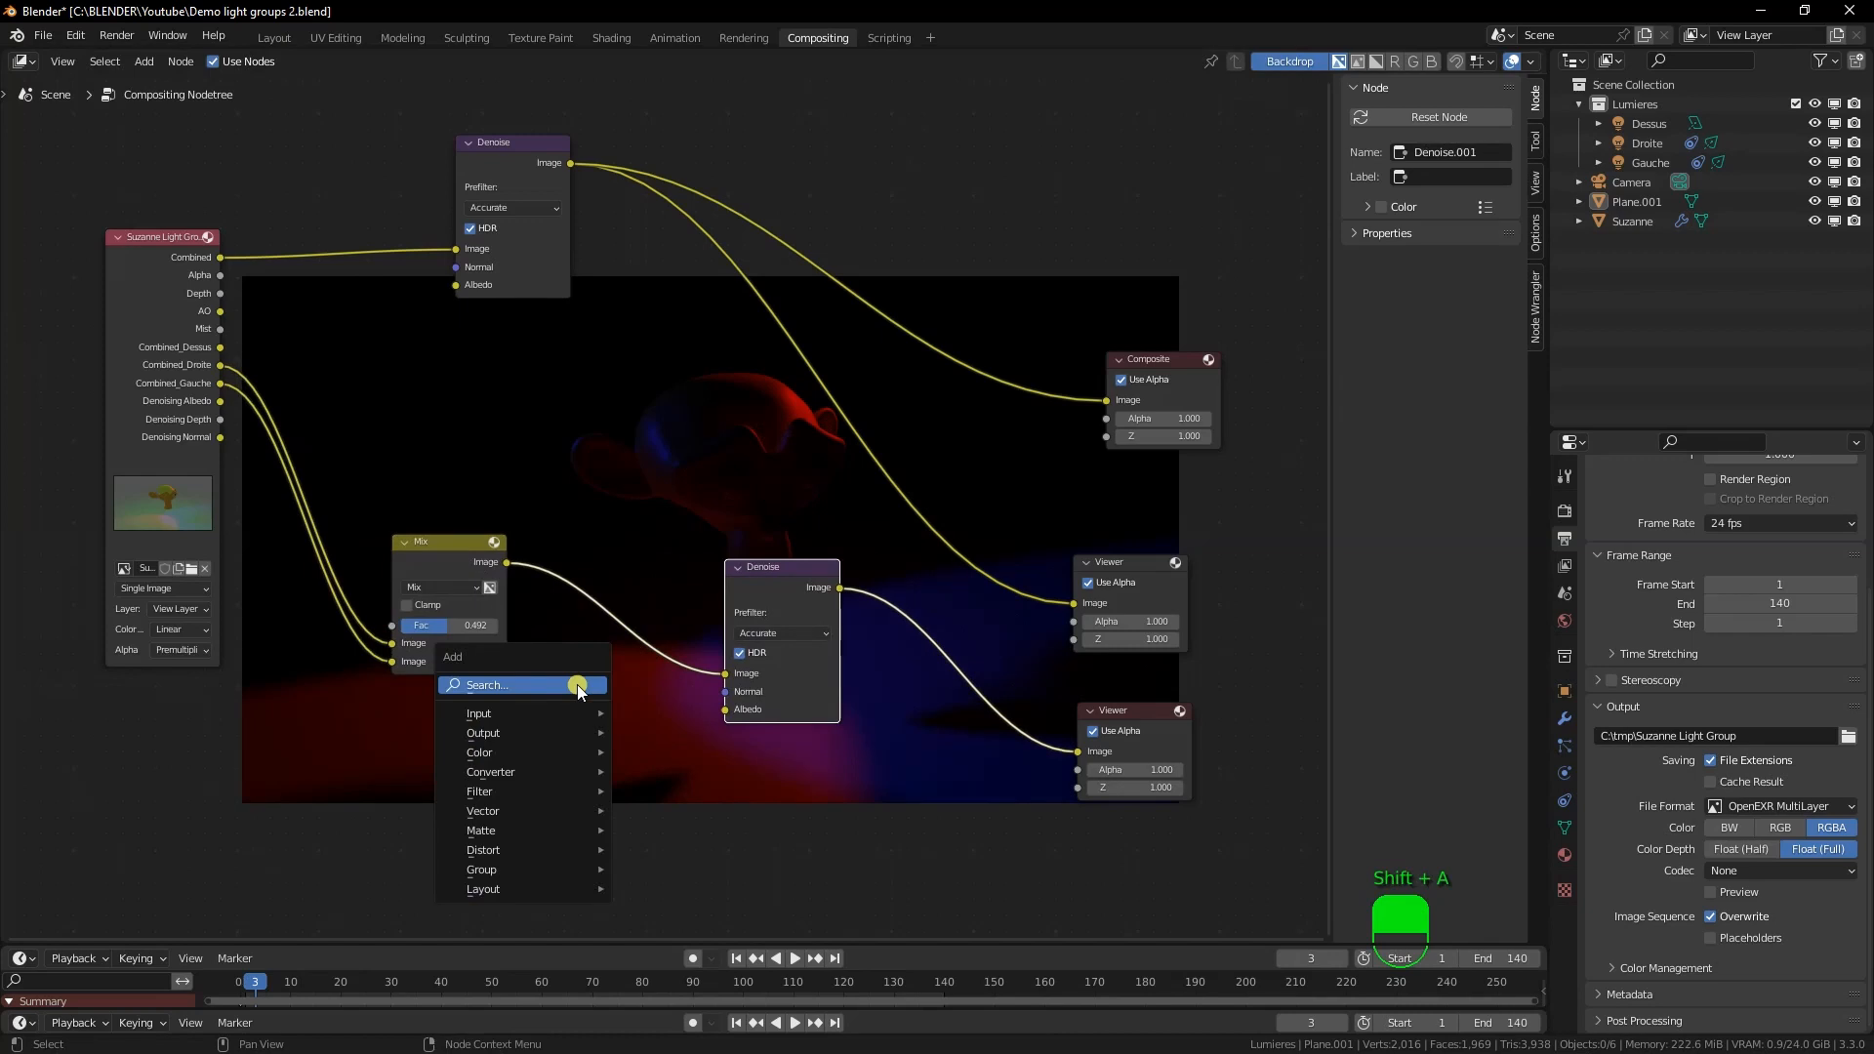
{"action": "left_click", "coordinate": [577, 684]}
{"action": "type", "text": "e"}
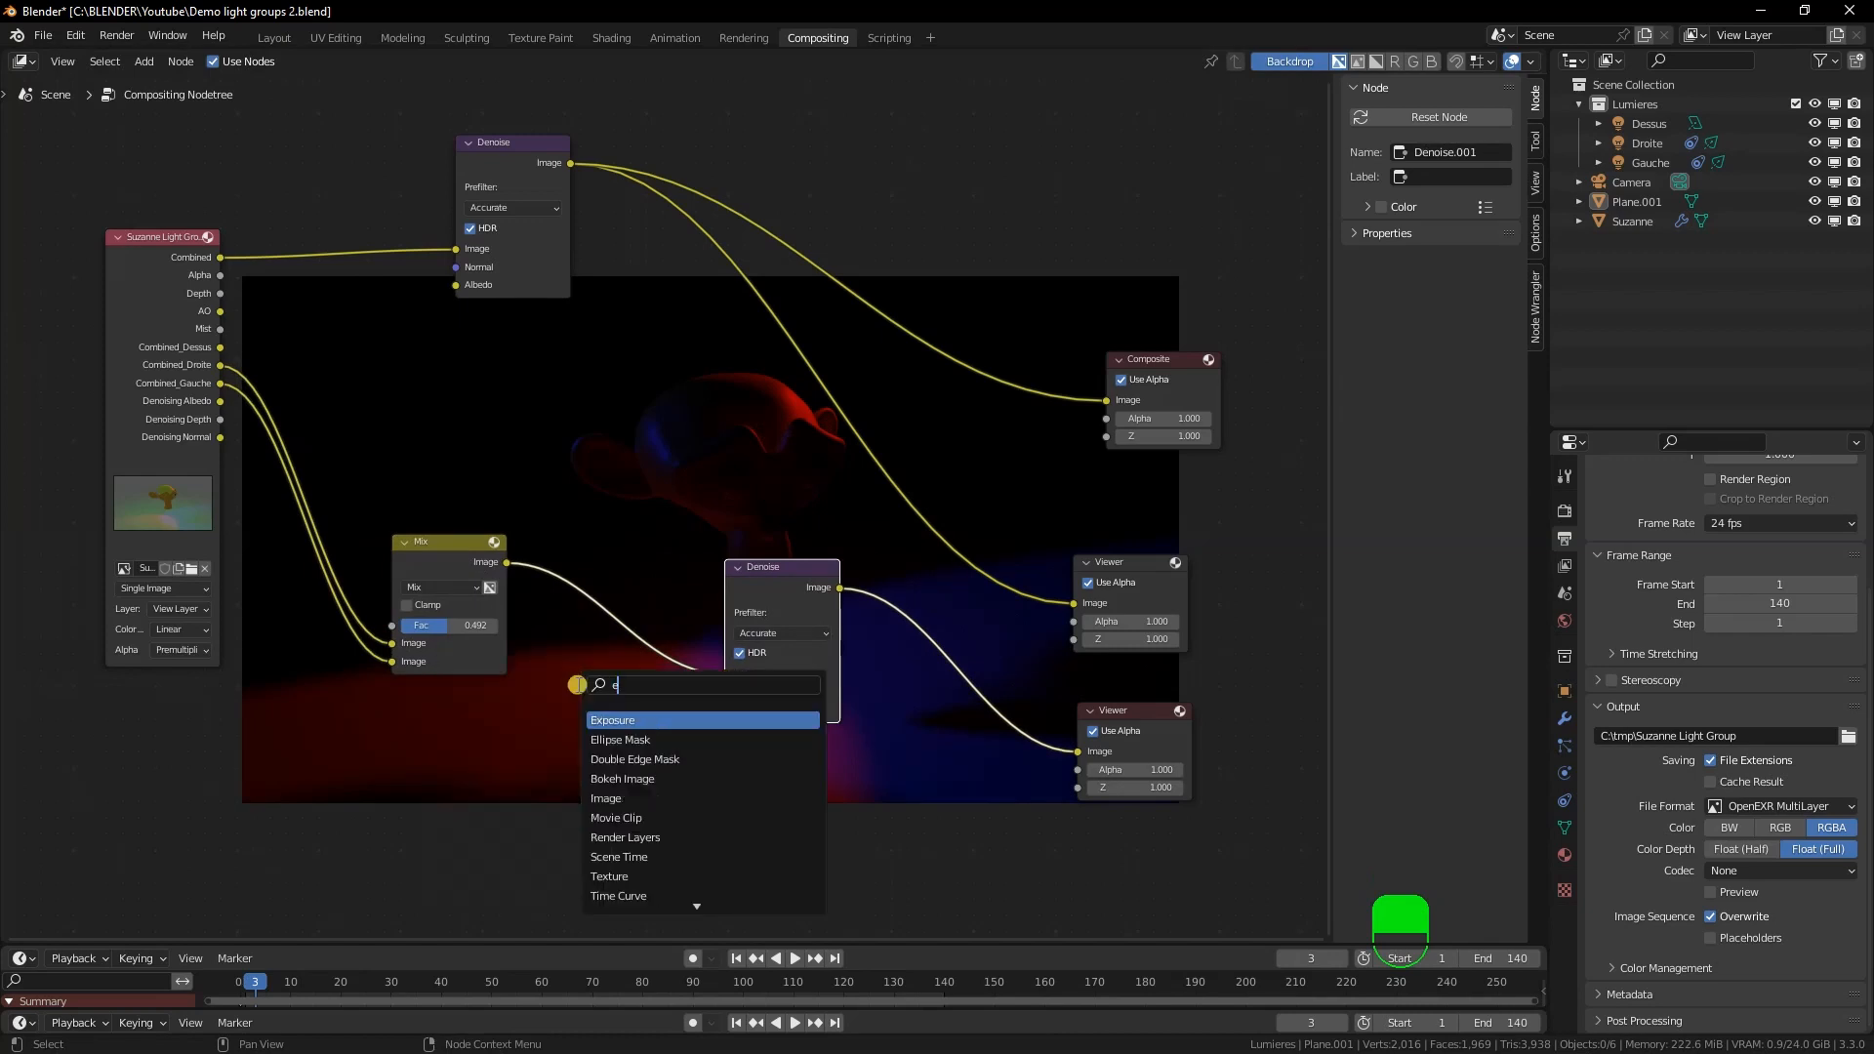
{"action": "type", "text": "xpo"}
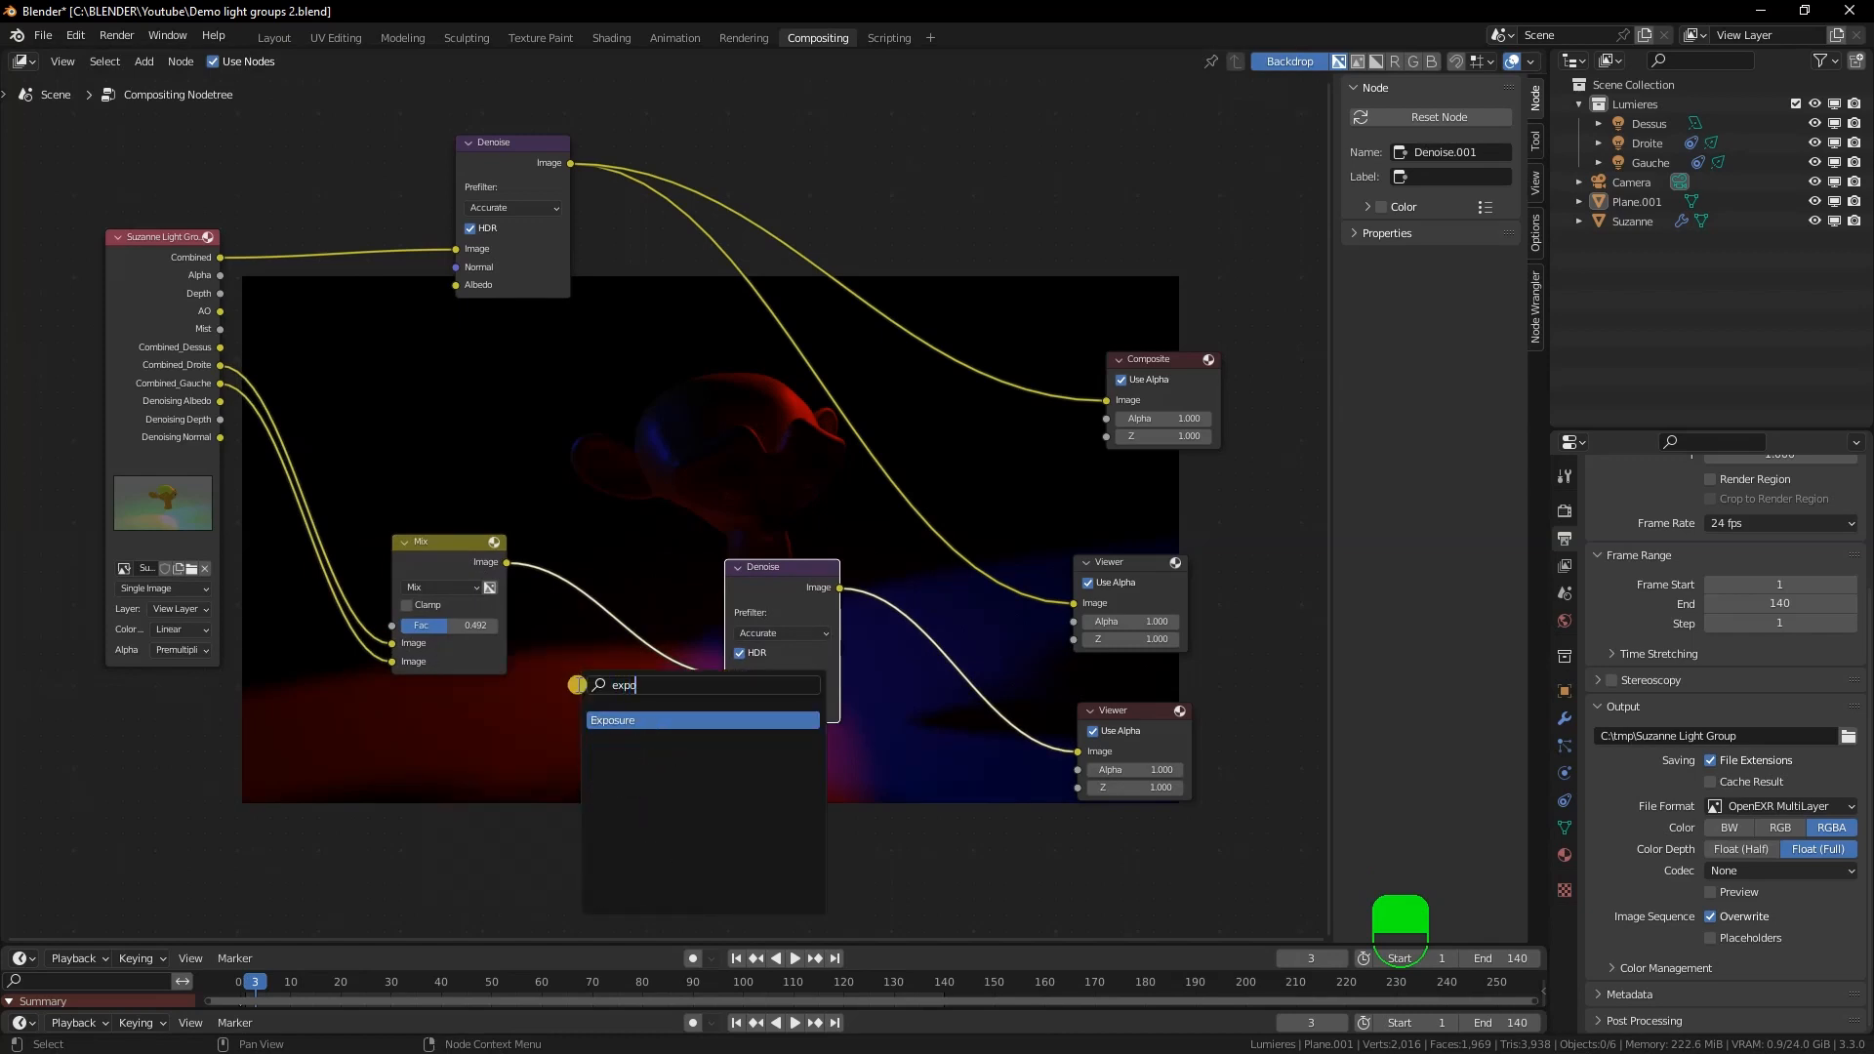
{"action": "left_click", "coordinate": [635, 727]}
{"action": "left_click", "coordinate": [625, 635]}
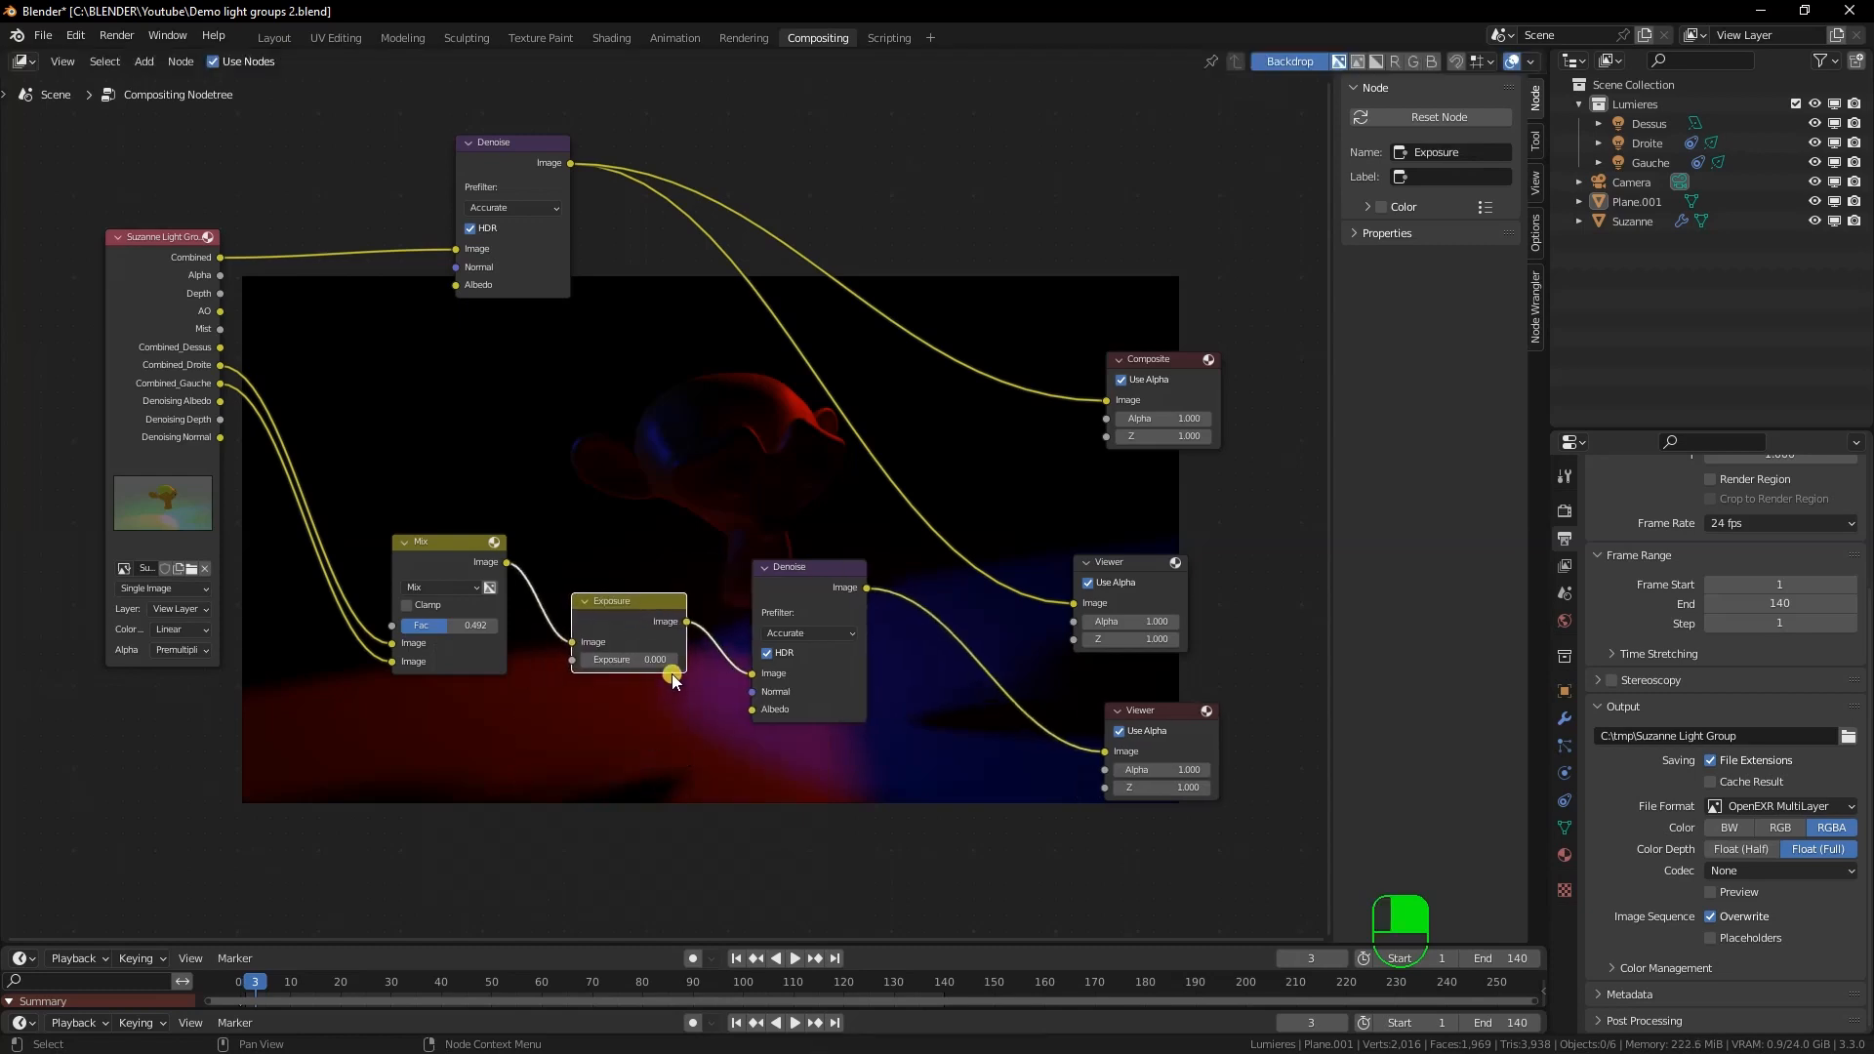
Try an exposure of 2 on the Exposure node, and raise it to 3.5
{"action": "left_click", "coordinate": [647, 659]}
{"action": "type", "text": "2"}
{"action": "key", "text": "Return"}
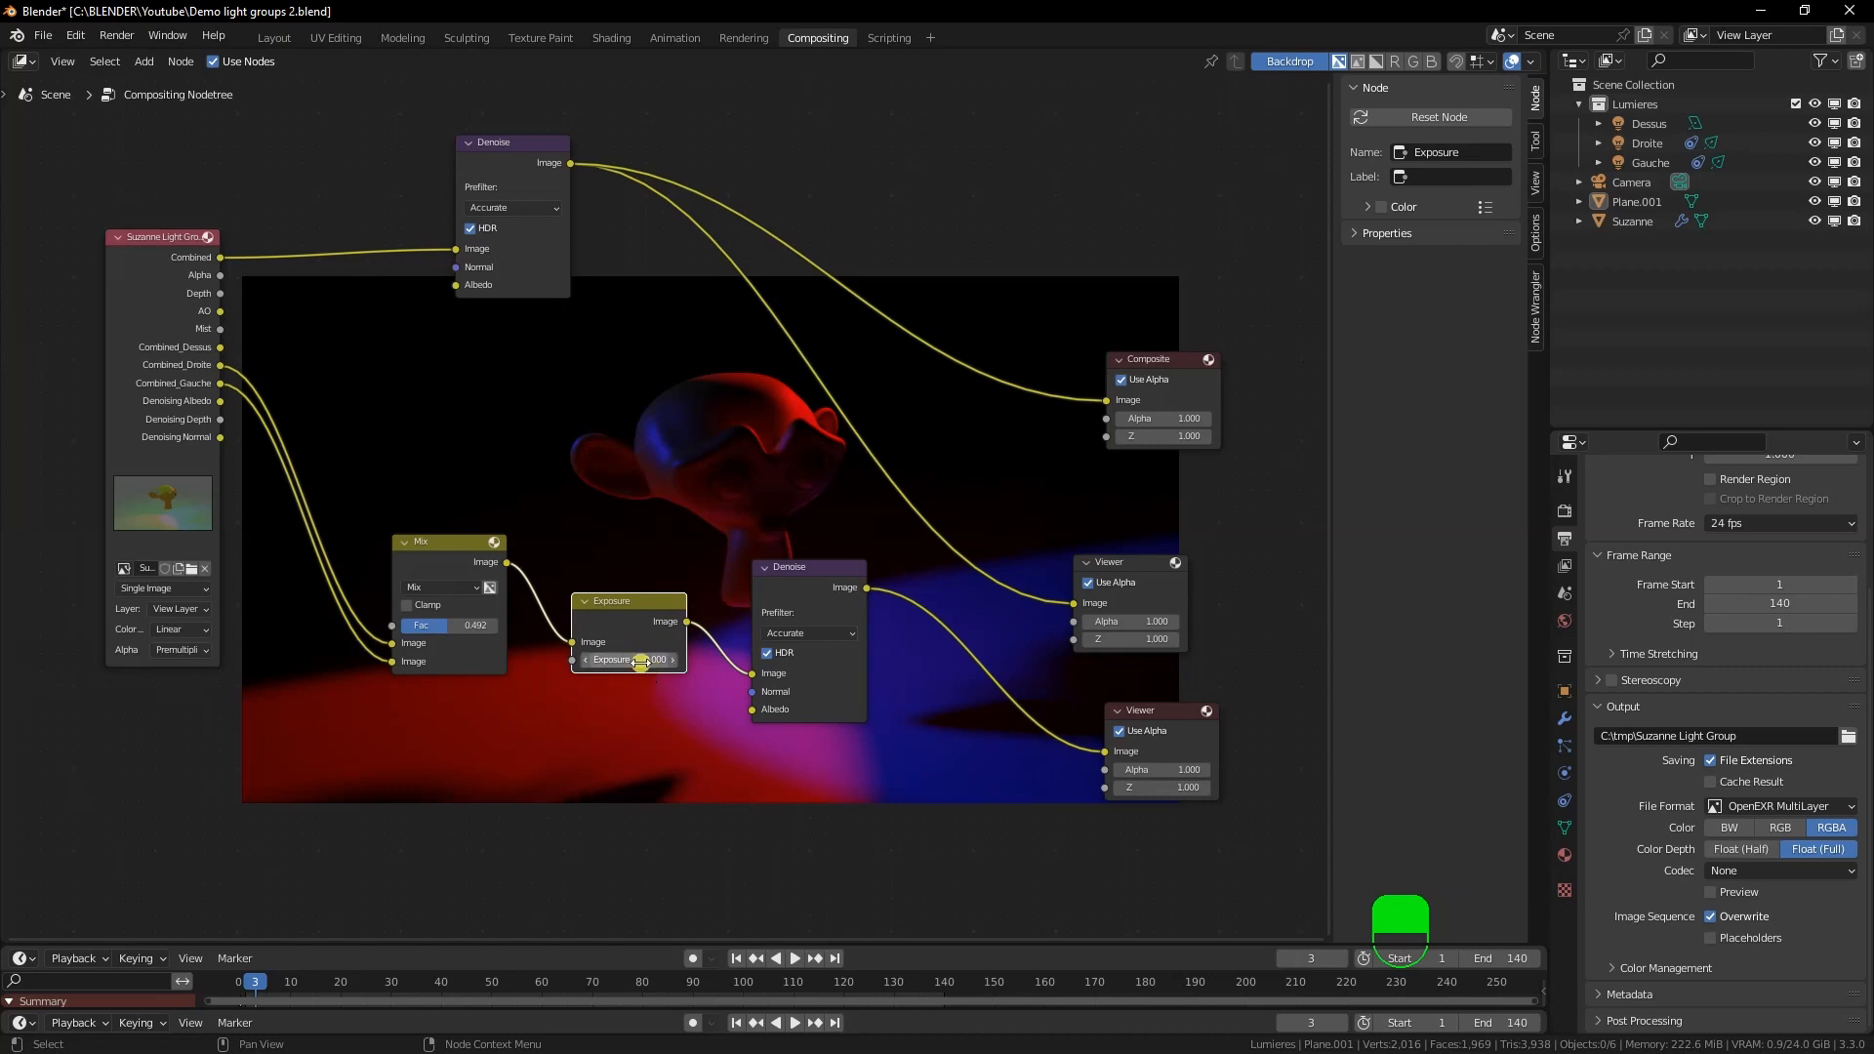
{"action": "left_click_drag", "start_coordinate": [640, 662], "coordinate": [640, 670]}
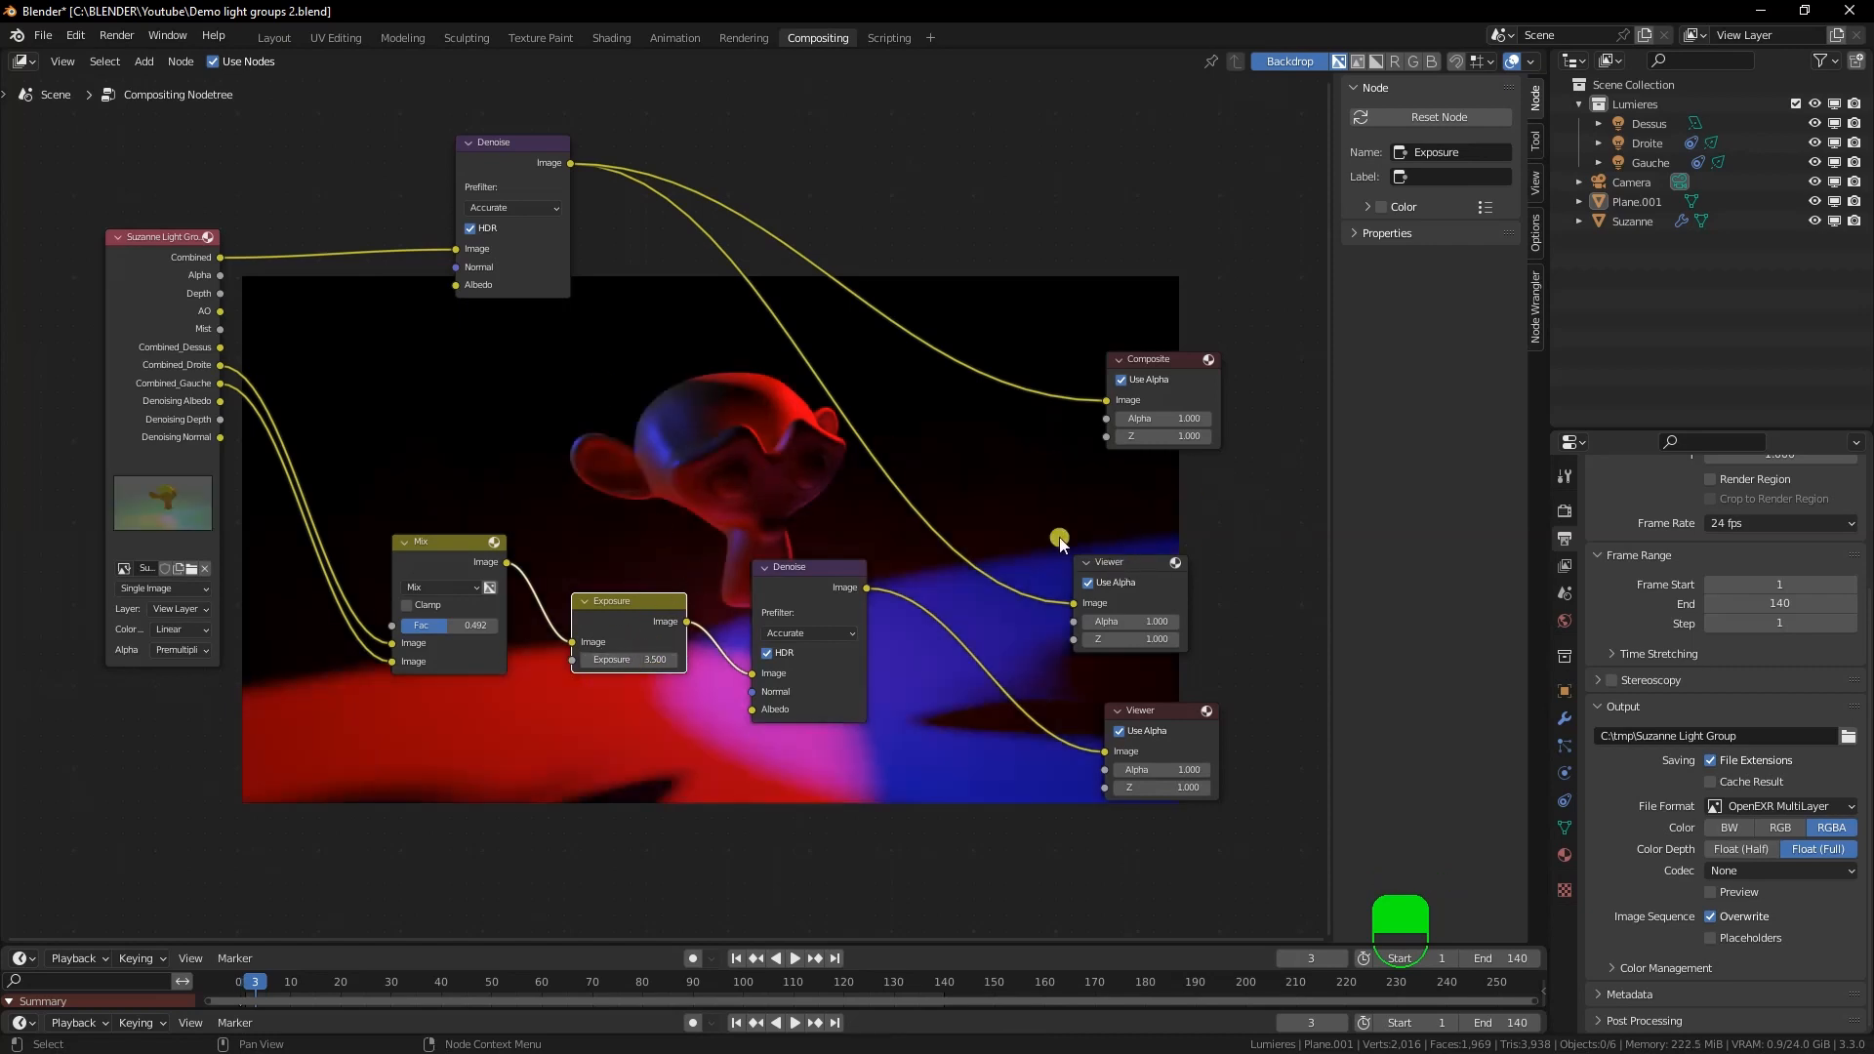
Compare the denoised full render with the light group mix by switching the backdrop between the two Viewer nodes
{"action": "left_click", "coordinate": [1117, 564]}
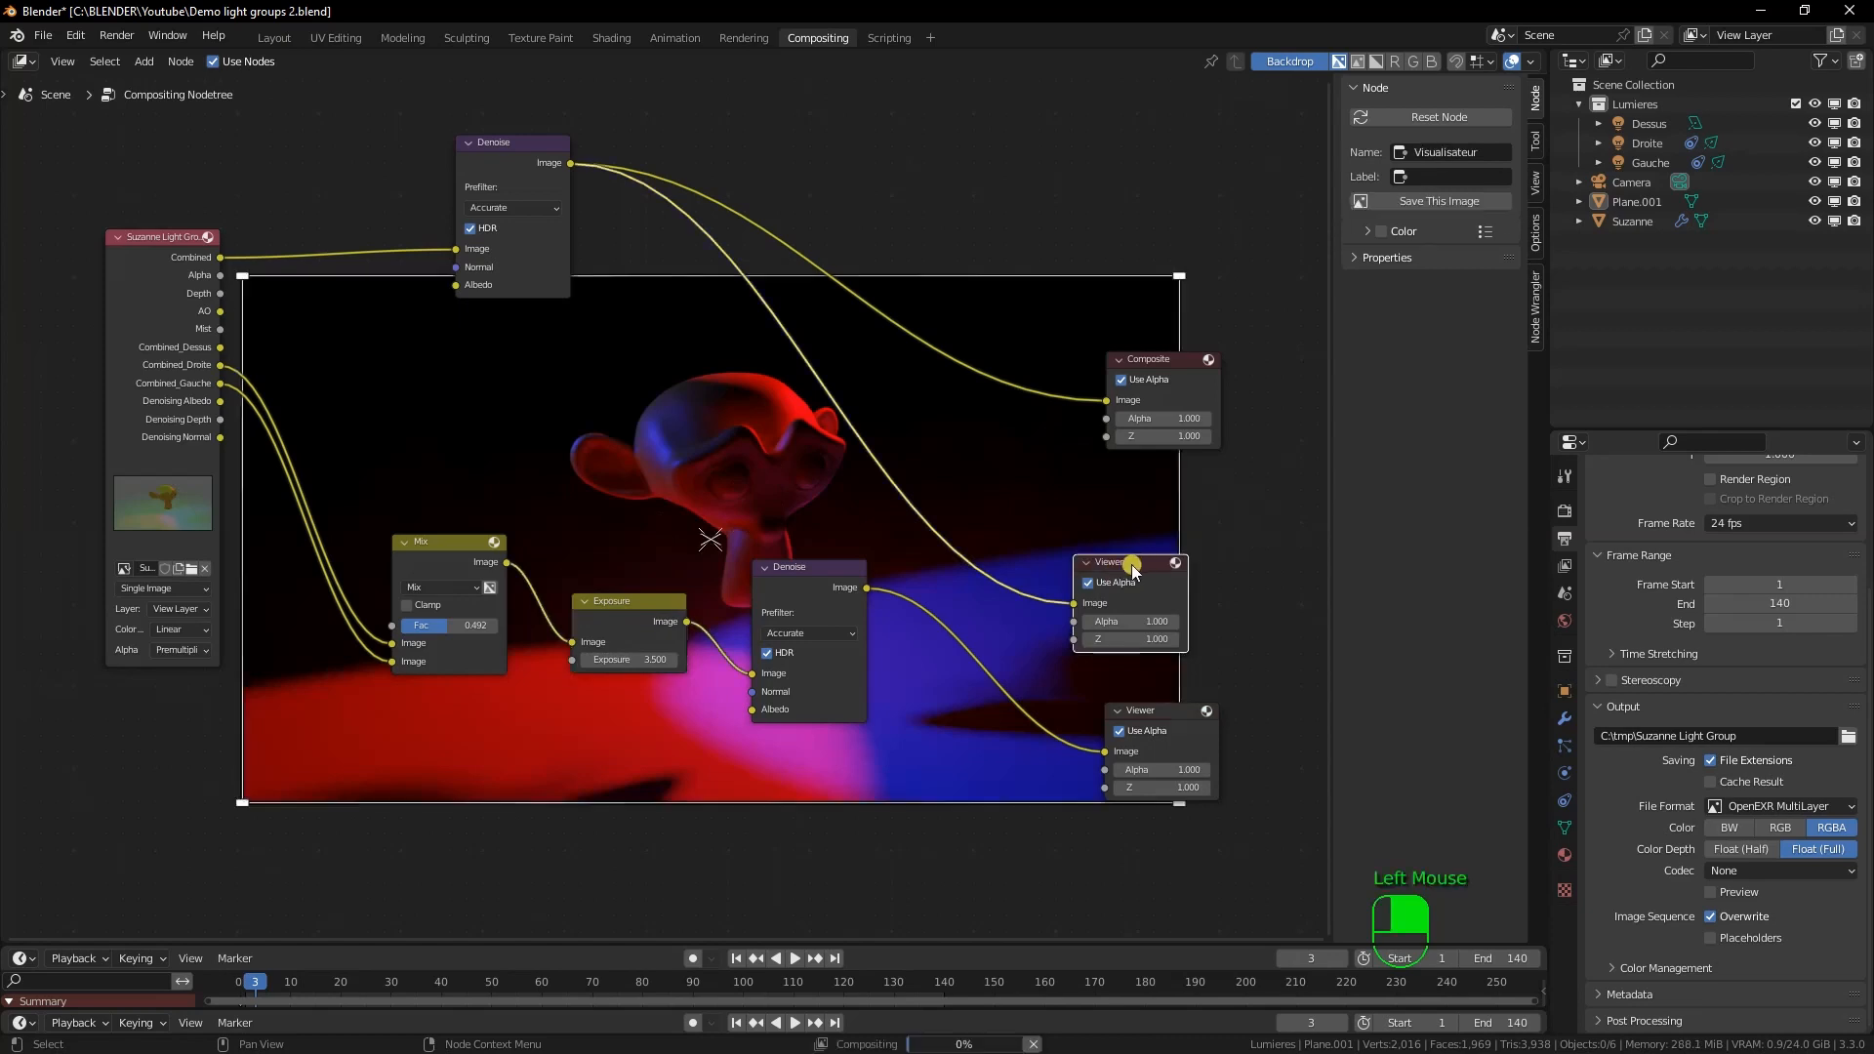
{"action": "left_click_drag", "start_coordinate": [1118, 562], "coordinate": [1157, 534]}
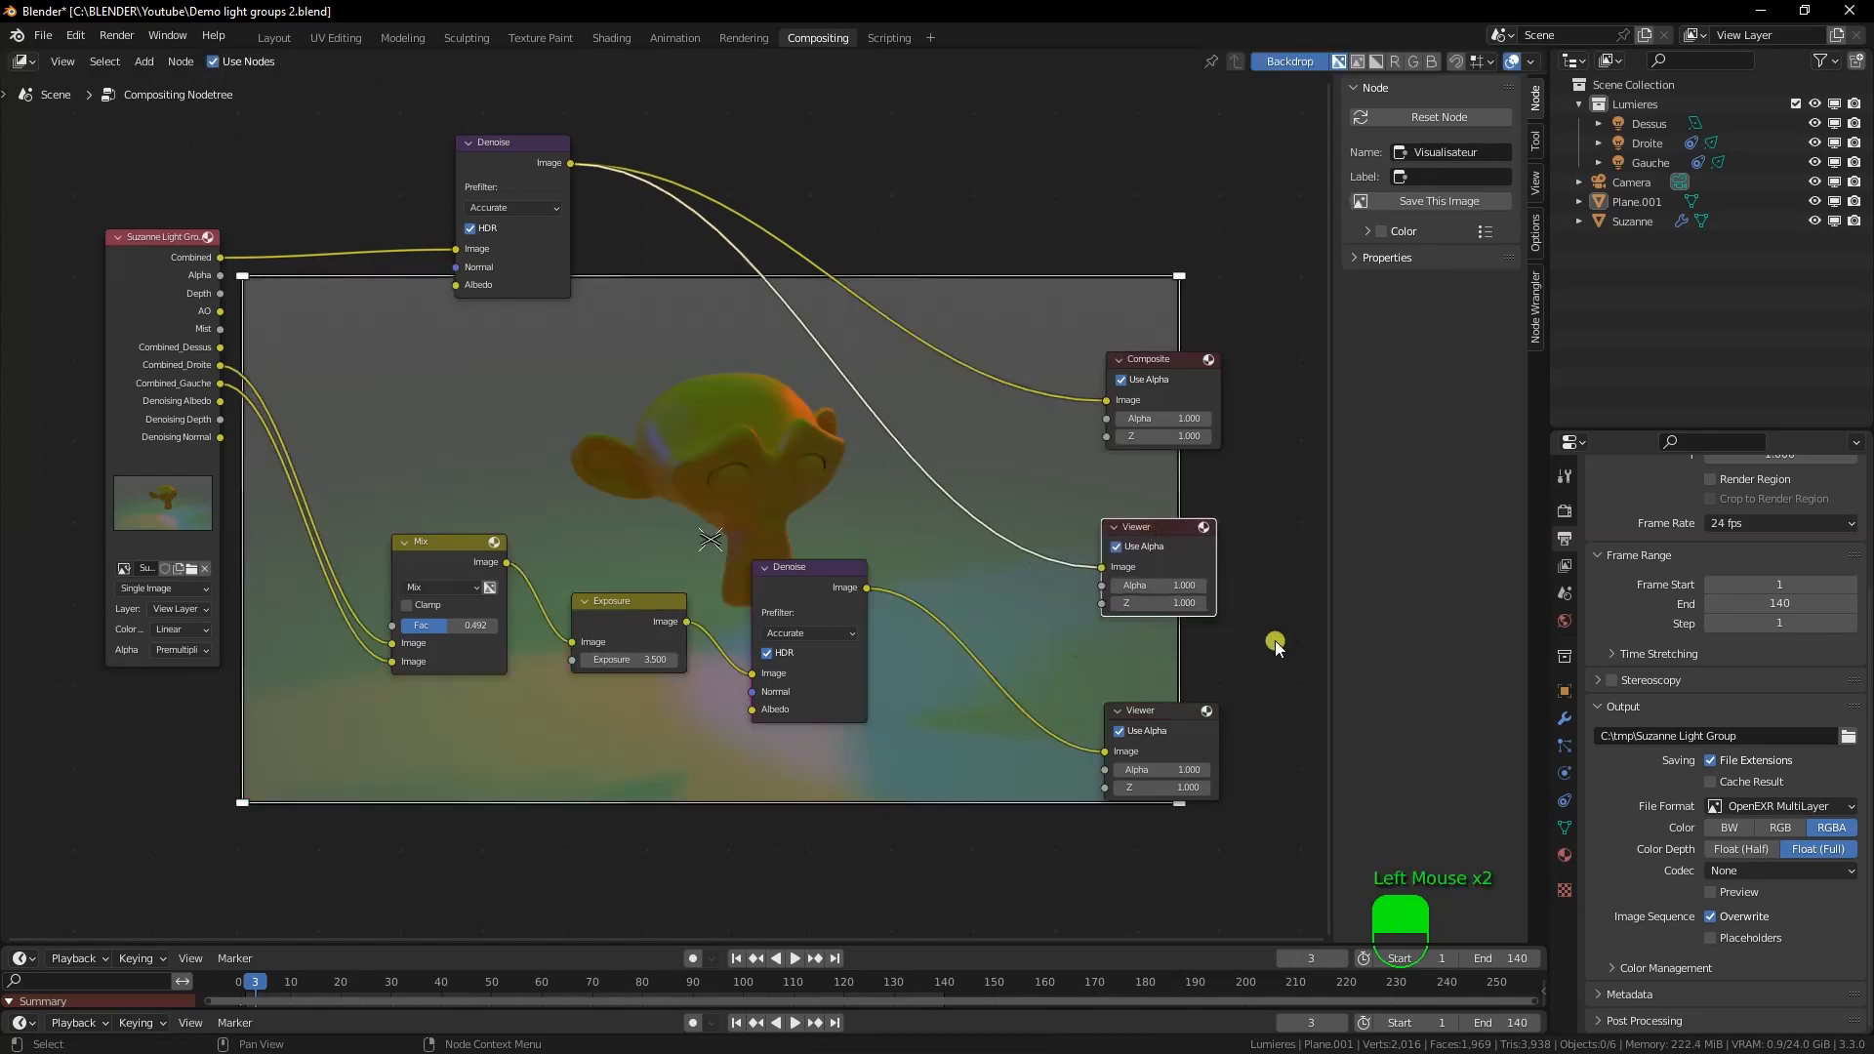
{"action": "left_click", "coordinate": [1168, 719]}
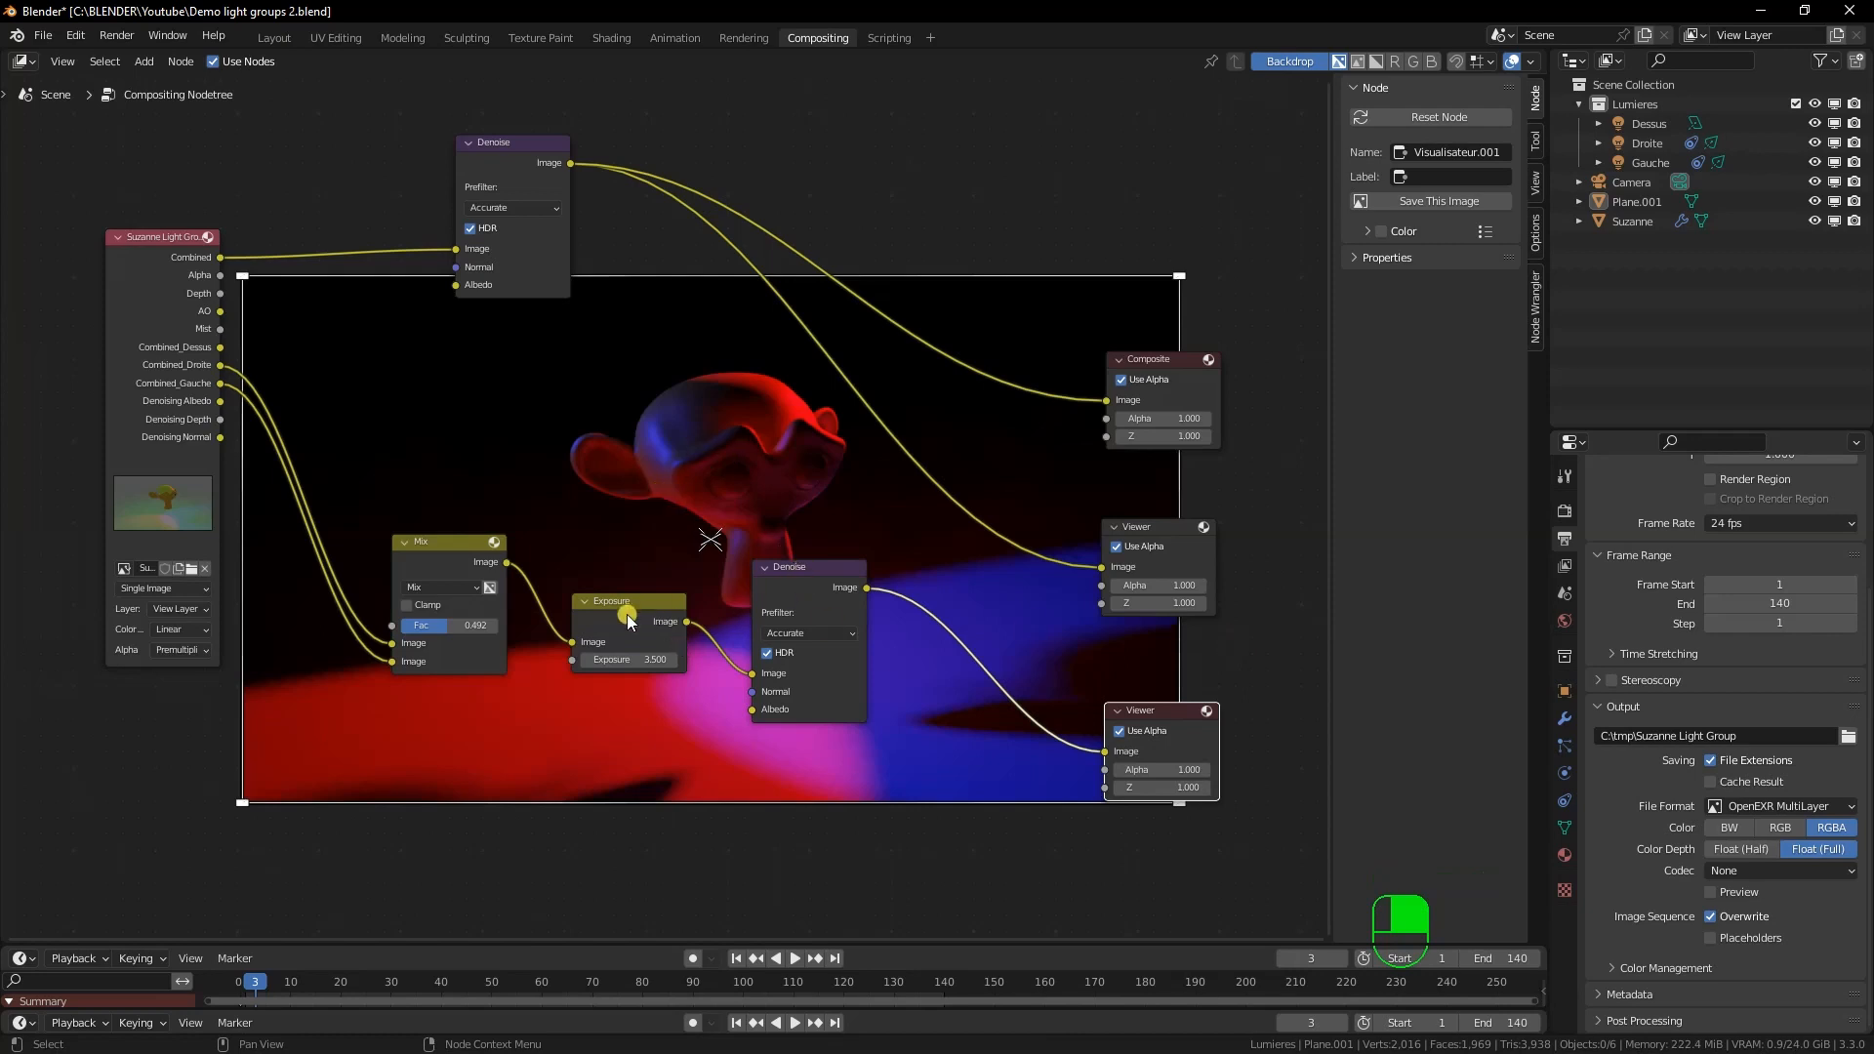
Lower the Mix, Exposure and second Denoise nodes and spread them apart so Suzanne is uncovered in the backdrop
{"action": "left_click_drag", "start_coordinate": [624, 604], "coordinate": [622, 626]}
{"action": "left_click_drag", "start_coordinate": [459, 542], "coordinate": [436, 598]}
{"action": "left_click_drag", "start_coordinate": [843, 559], "coordinate": [879, 608]}
{"action": "left_click_drag", "start_coordinate": [626, 632], "coordinate": [596, 650]}
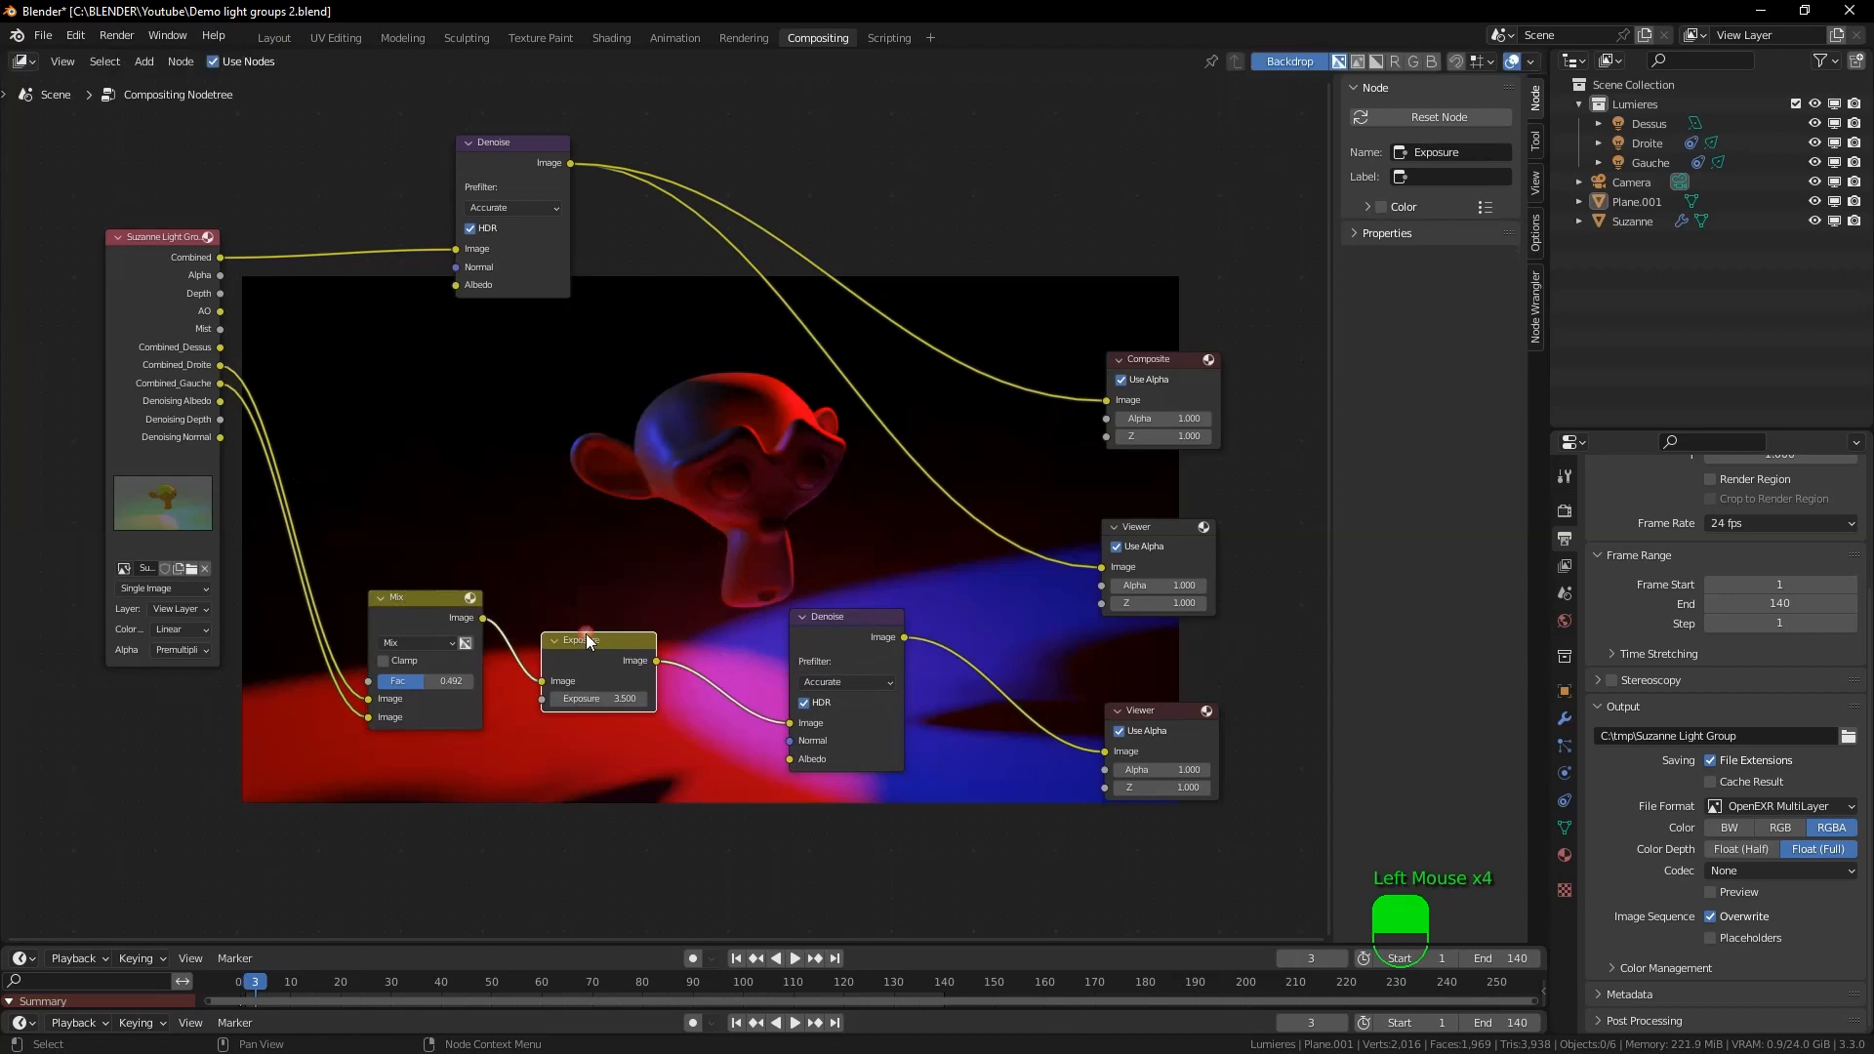
{"action": "left_click_drag", "start_coordinate": [381, 596], "coordinate": [371, 613]}
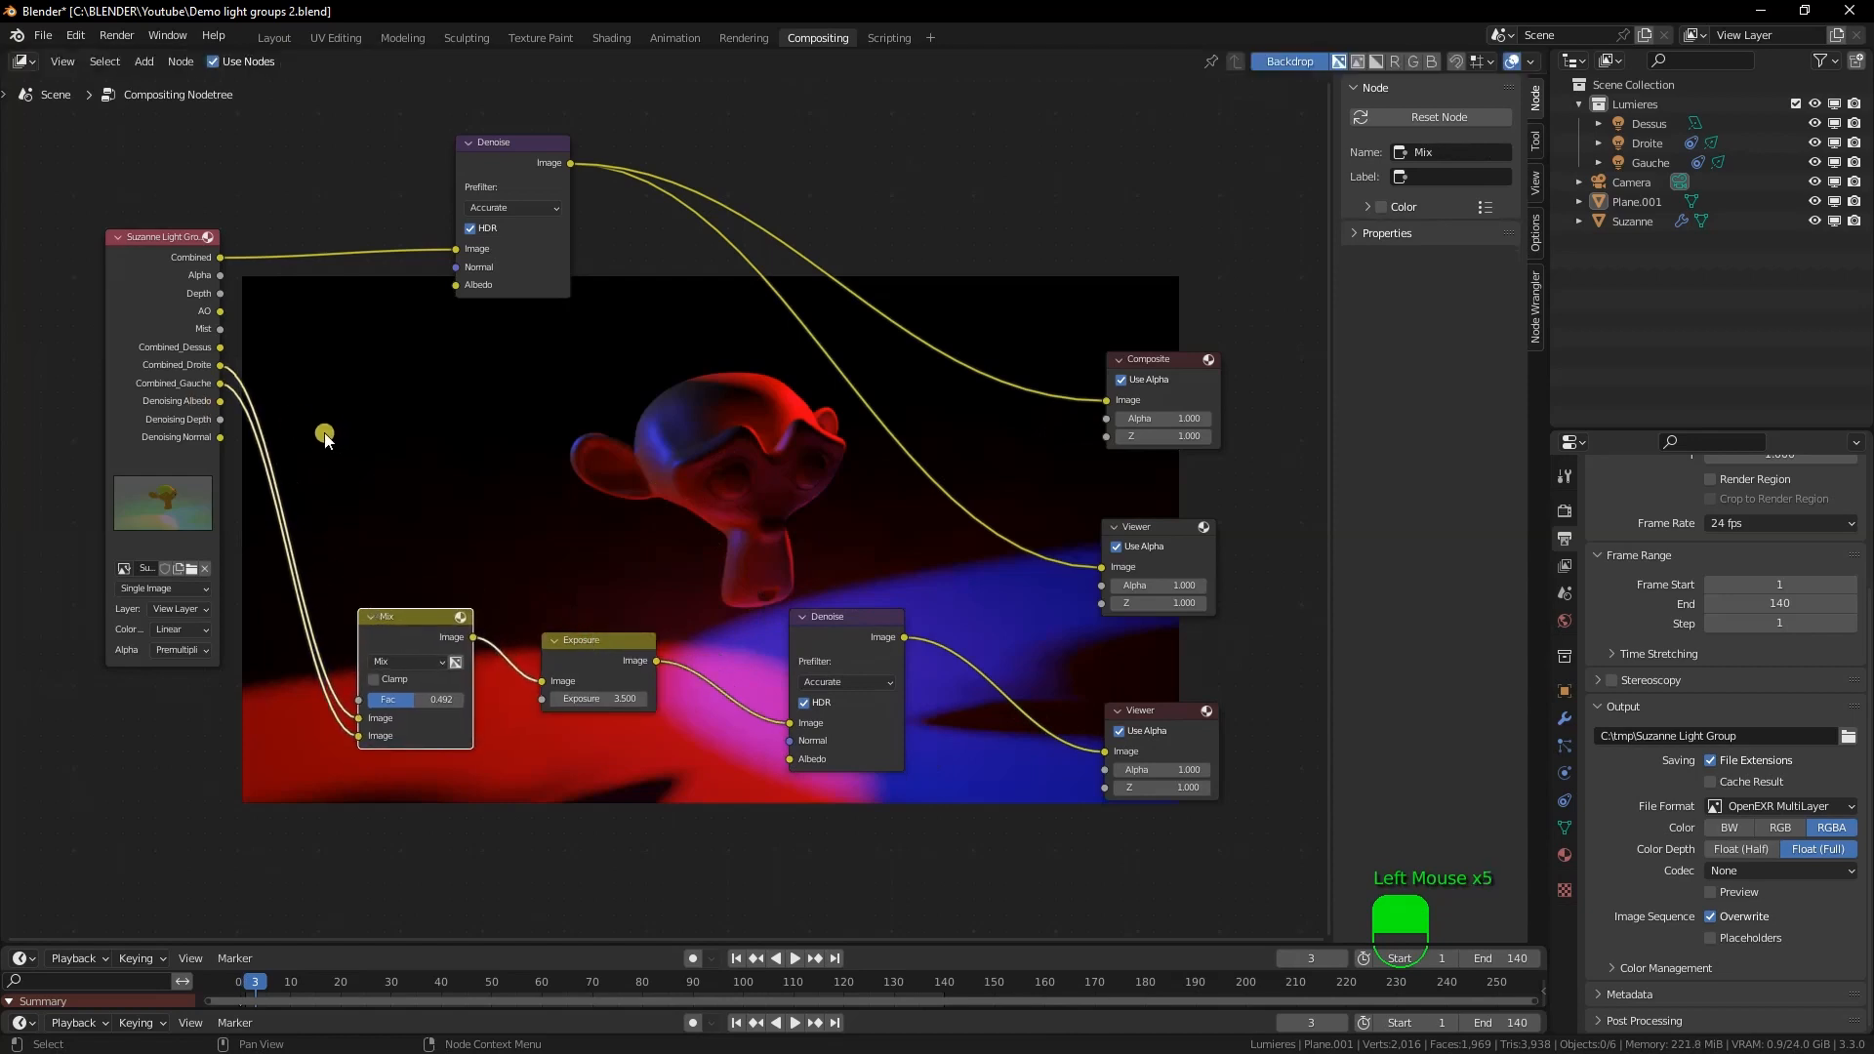
Duplicate the Mix node, feeding Combined_Dessus into the copy's second Image input and the first Mix's output into its first
{"action": "left_click", "coordinate": [398, 626]}
{"action": "key", "text": "shift+d"}
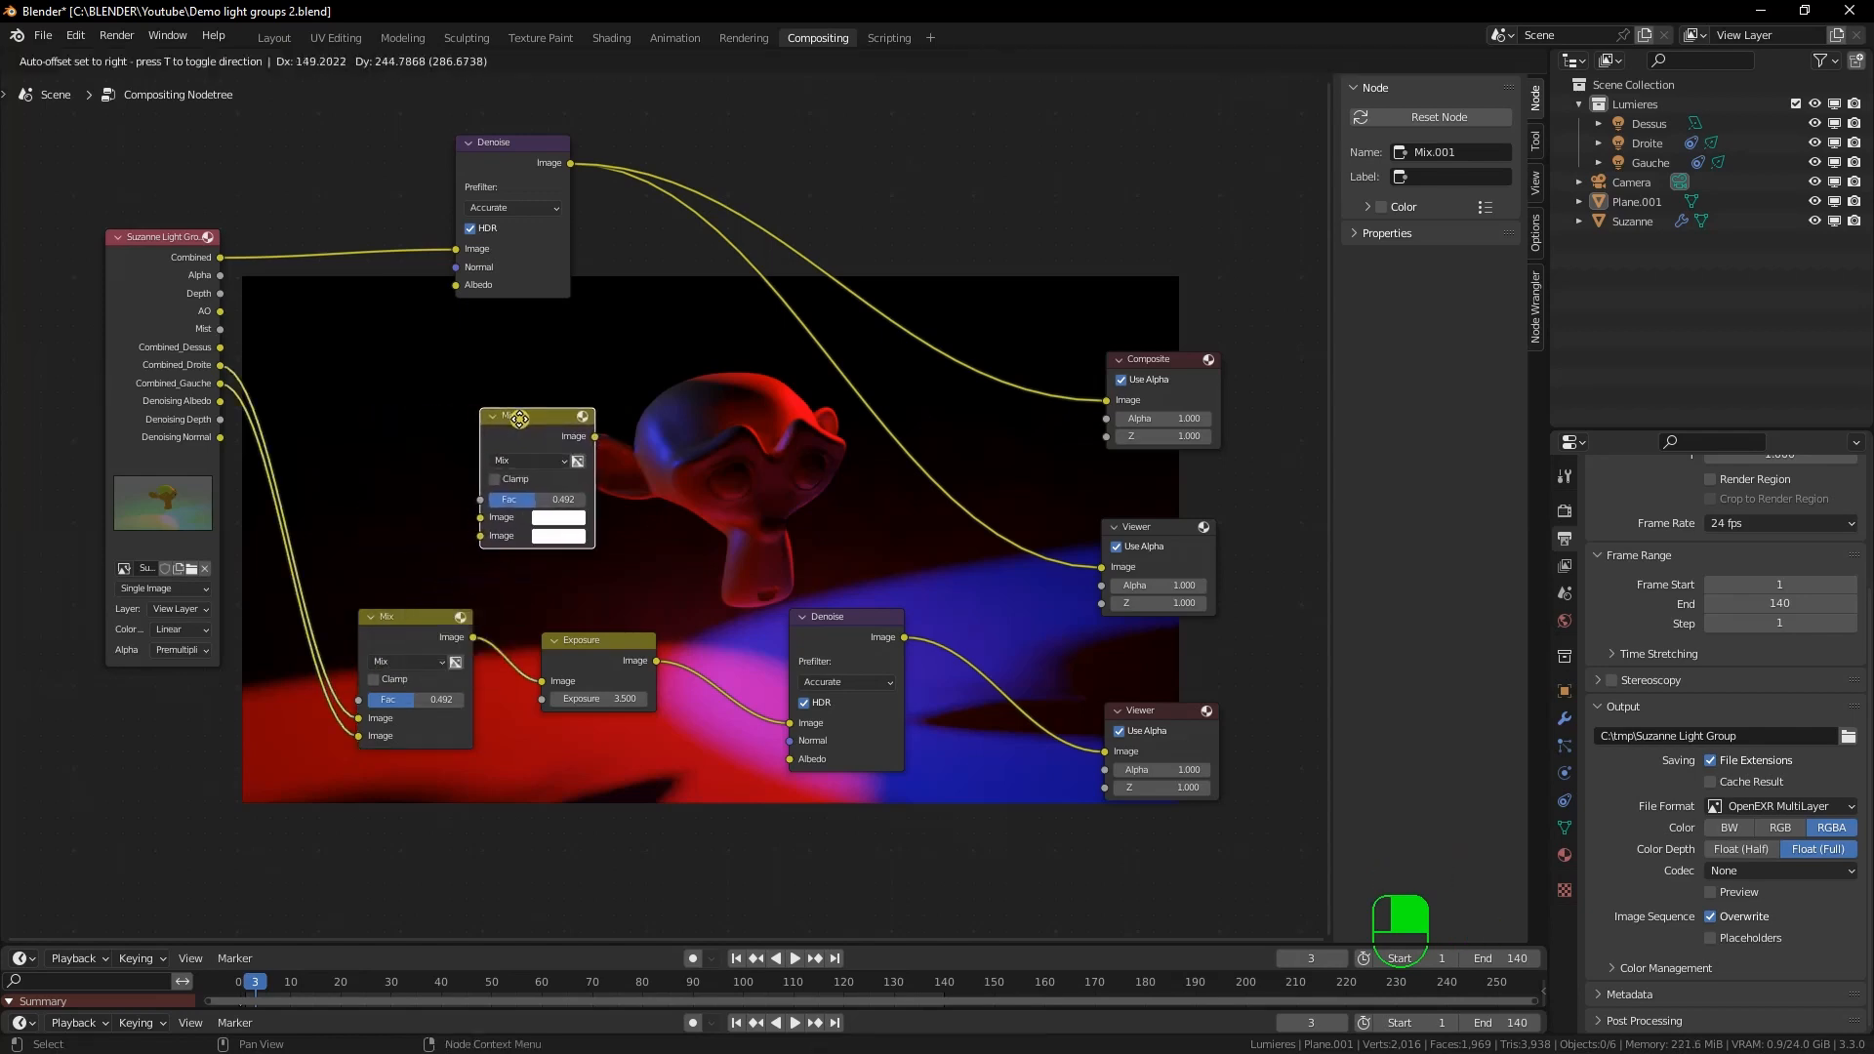
{"action": "left_click", "coordinate": [519, 418]}
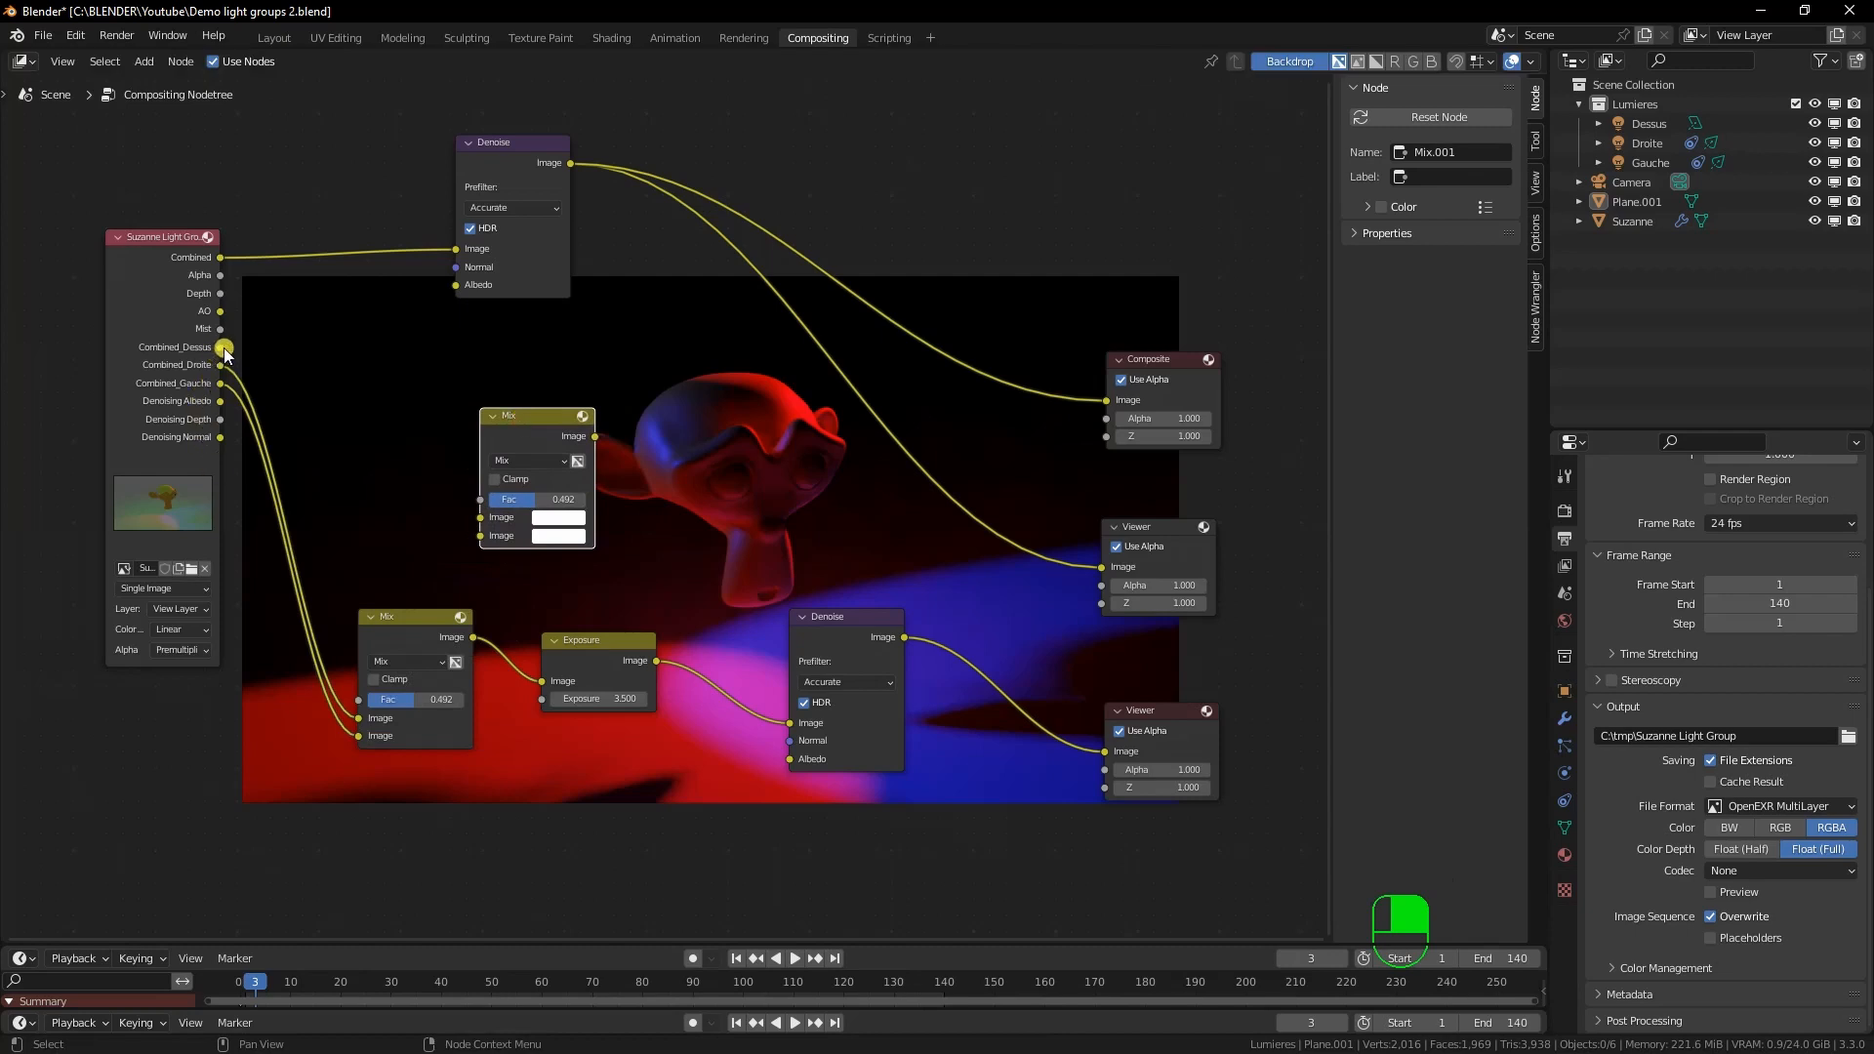
{"action": "left_click_drag", "start_coordinate": [223, 350], "coordinate": [482, 543]}
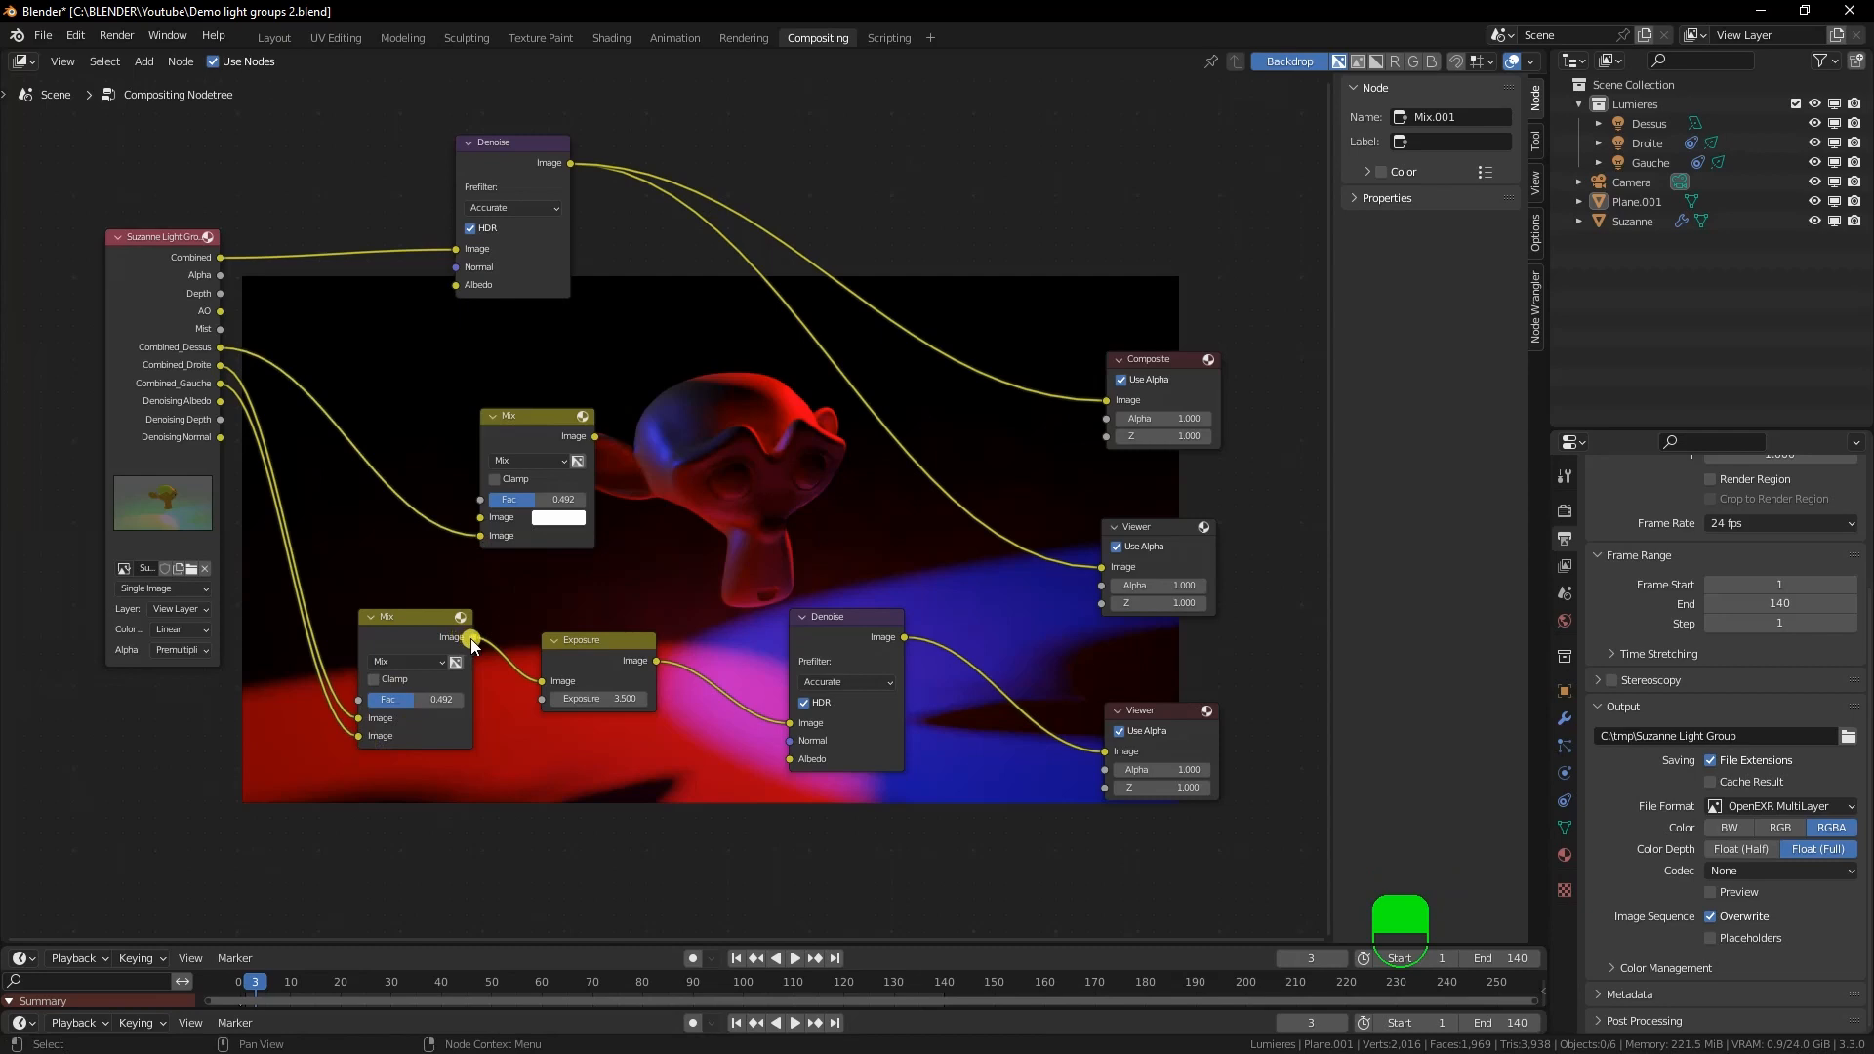
{"action": "left_click_drag", "start_coordinate": [474, 638], "coordinate": [489, 523]}
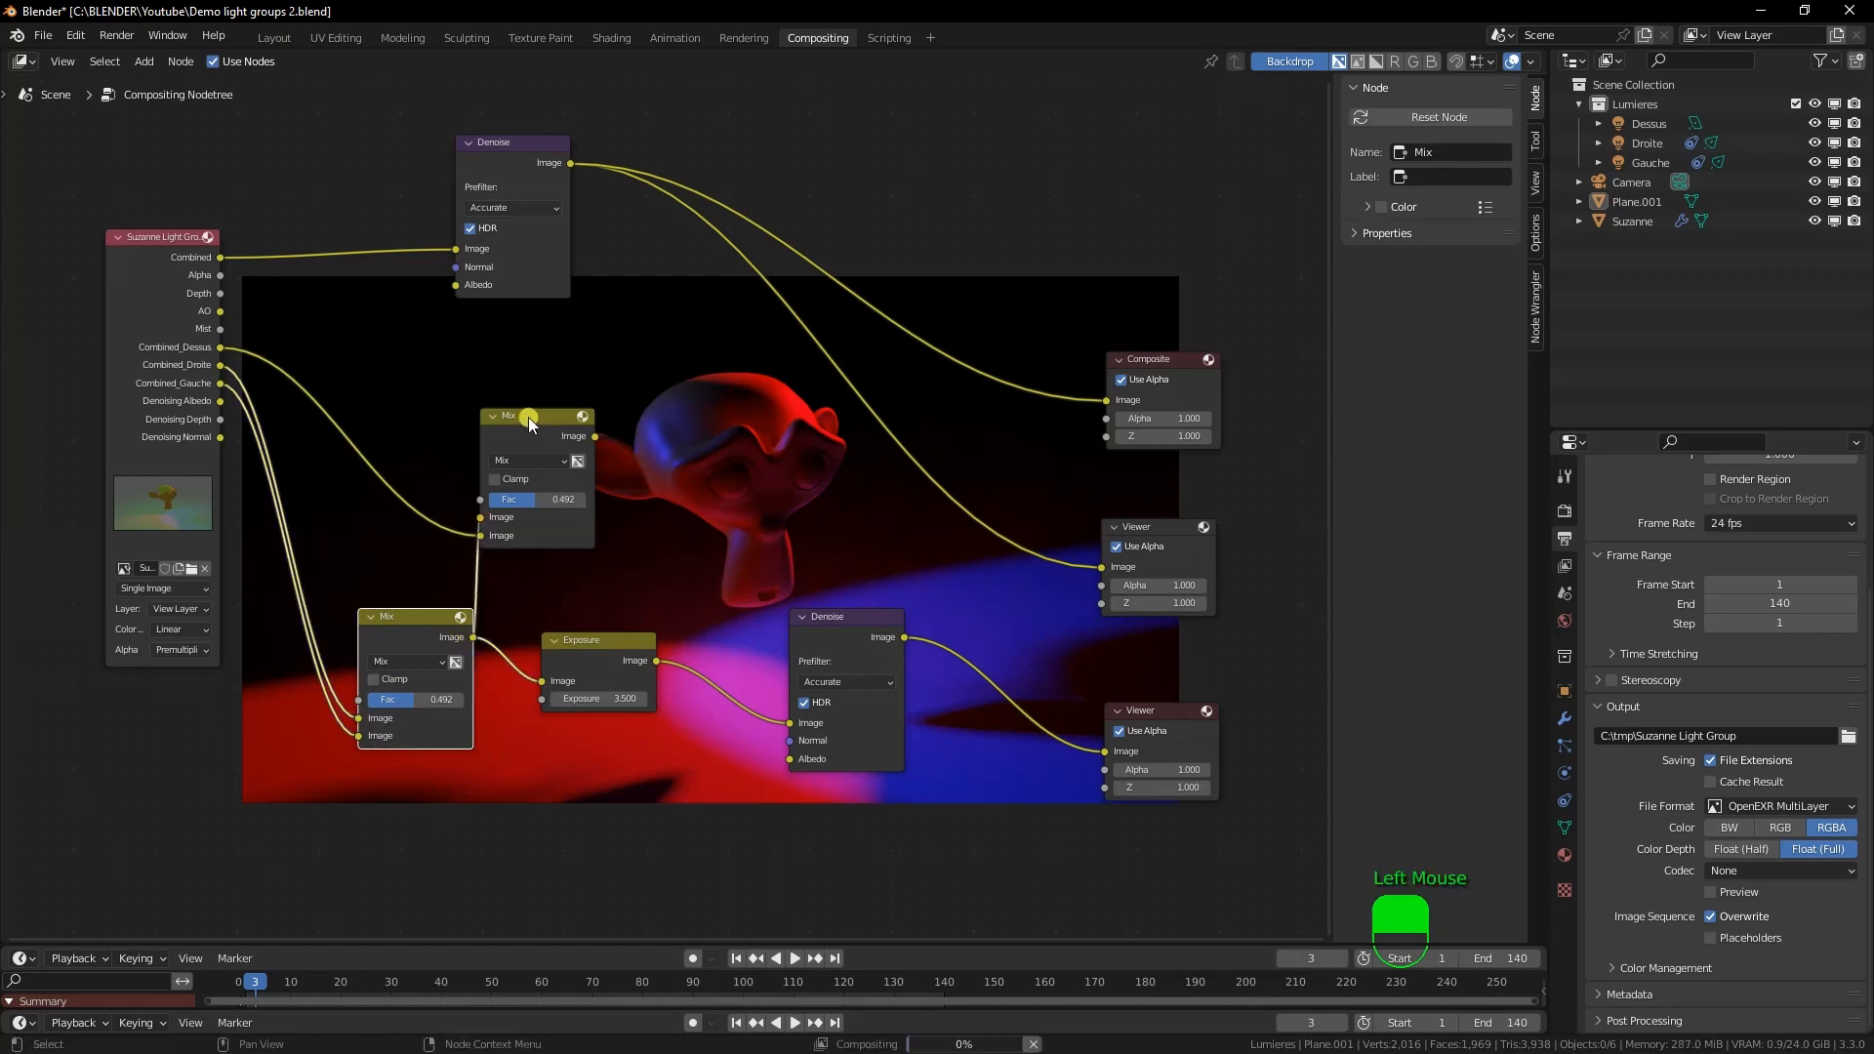
Connect the second Mix node's output to the Exposure node and rearrange the two Mix nodes and Exposure in sequence
{"action": "left_click_drag", "start_coordinate": [531, 422], "coordinate": [570, 442]}
{"action": "left_click_drag", "start_coordinate": [589, 641], "coordinate": [669, 643]}
{"action": "left_click_drag", "start_coordinate": [635, 459], "coordinate": [623, 684]}
{"action": "left_click_drag", "start_coordinate": [564, 441], "coordinate": [522, 480]}
{"action": "left_click_drag", "start_coordinate": [417, 617], "coordinate": [355, 617]}
{"action": "left_click_drag", "start_coordinate": [530, 478], "coordinate": [511, 522]}
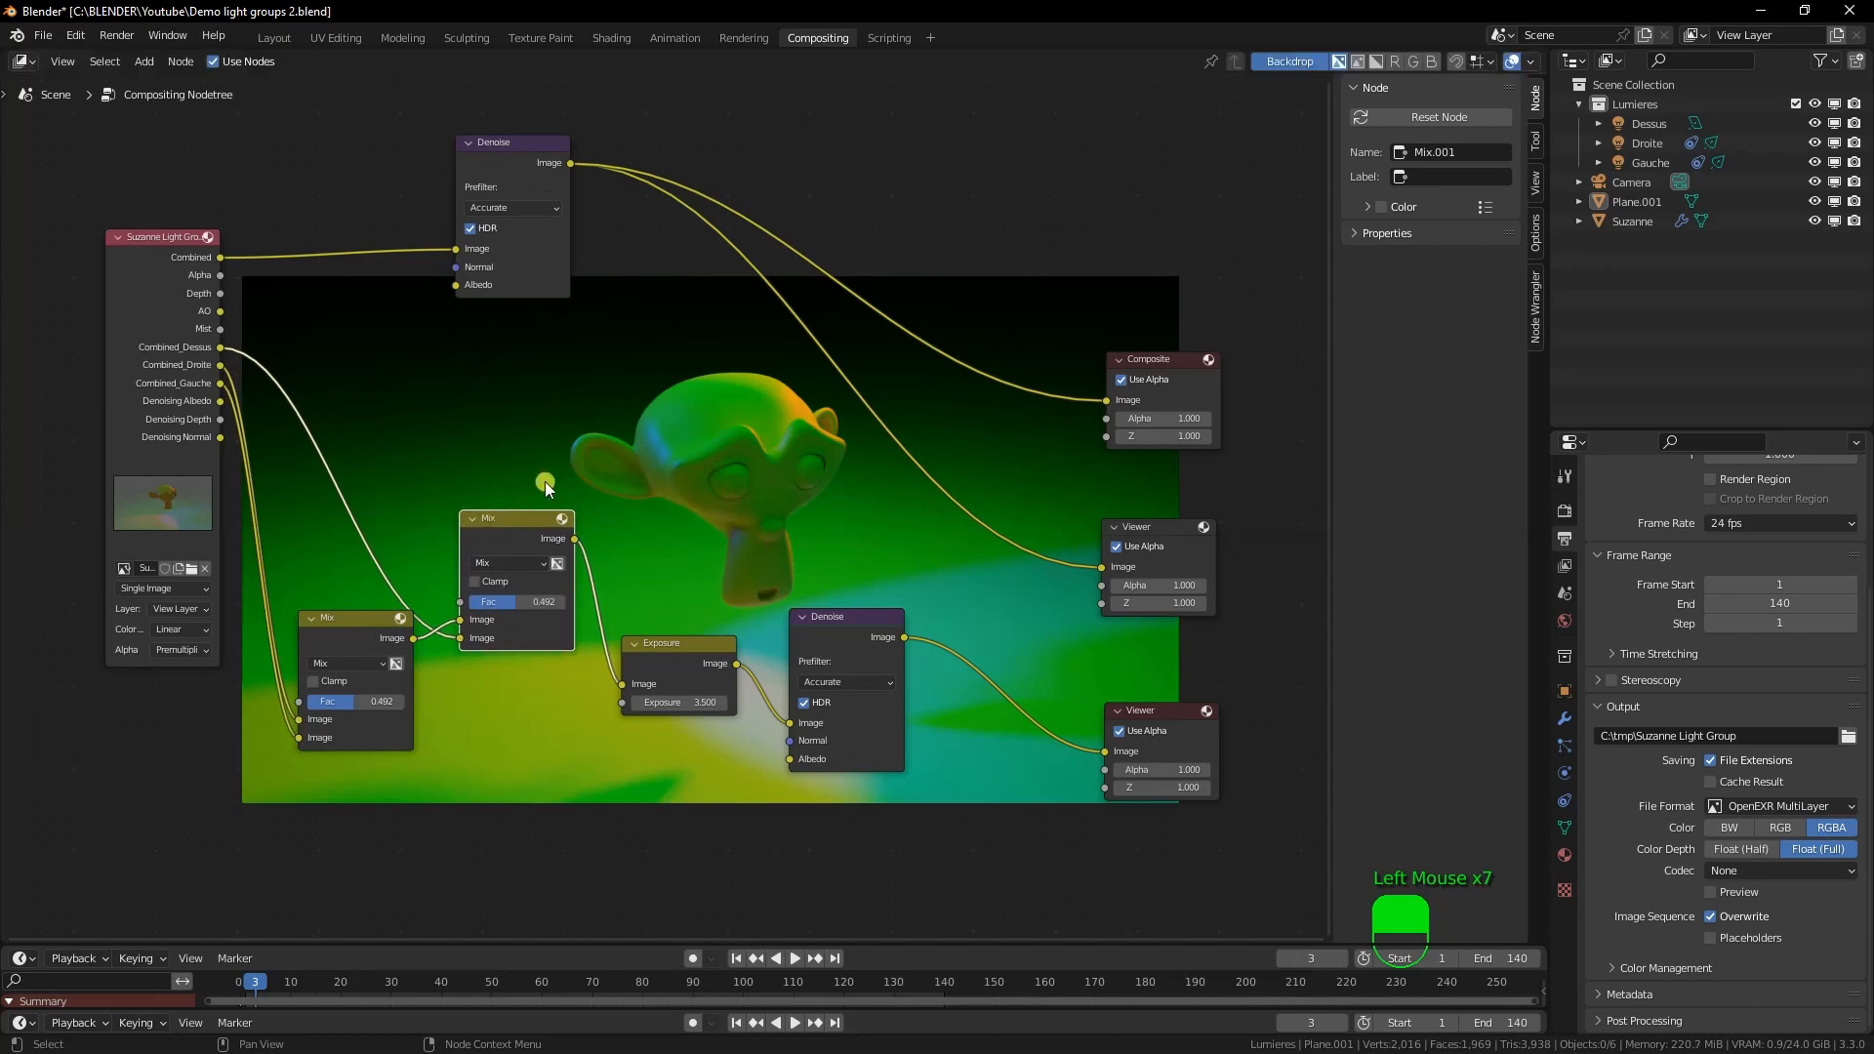
Set the second Mix node's factor to 0.375, stack it above the first Mix, and move Exposure up
{"action": "mouse_move", "coordinate": [506, 601]}
{"action": "left_mouse_down"}
{"action": "mouse_move", "coordinate": [554, 606]}
{"action": "mouse_move", "coordinate": [475, 609]}
{"action": "left_mouse_up"}
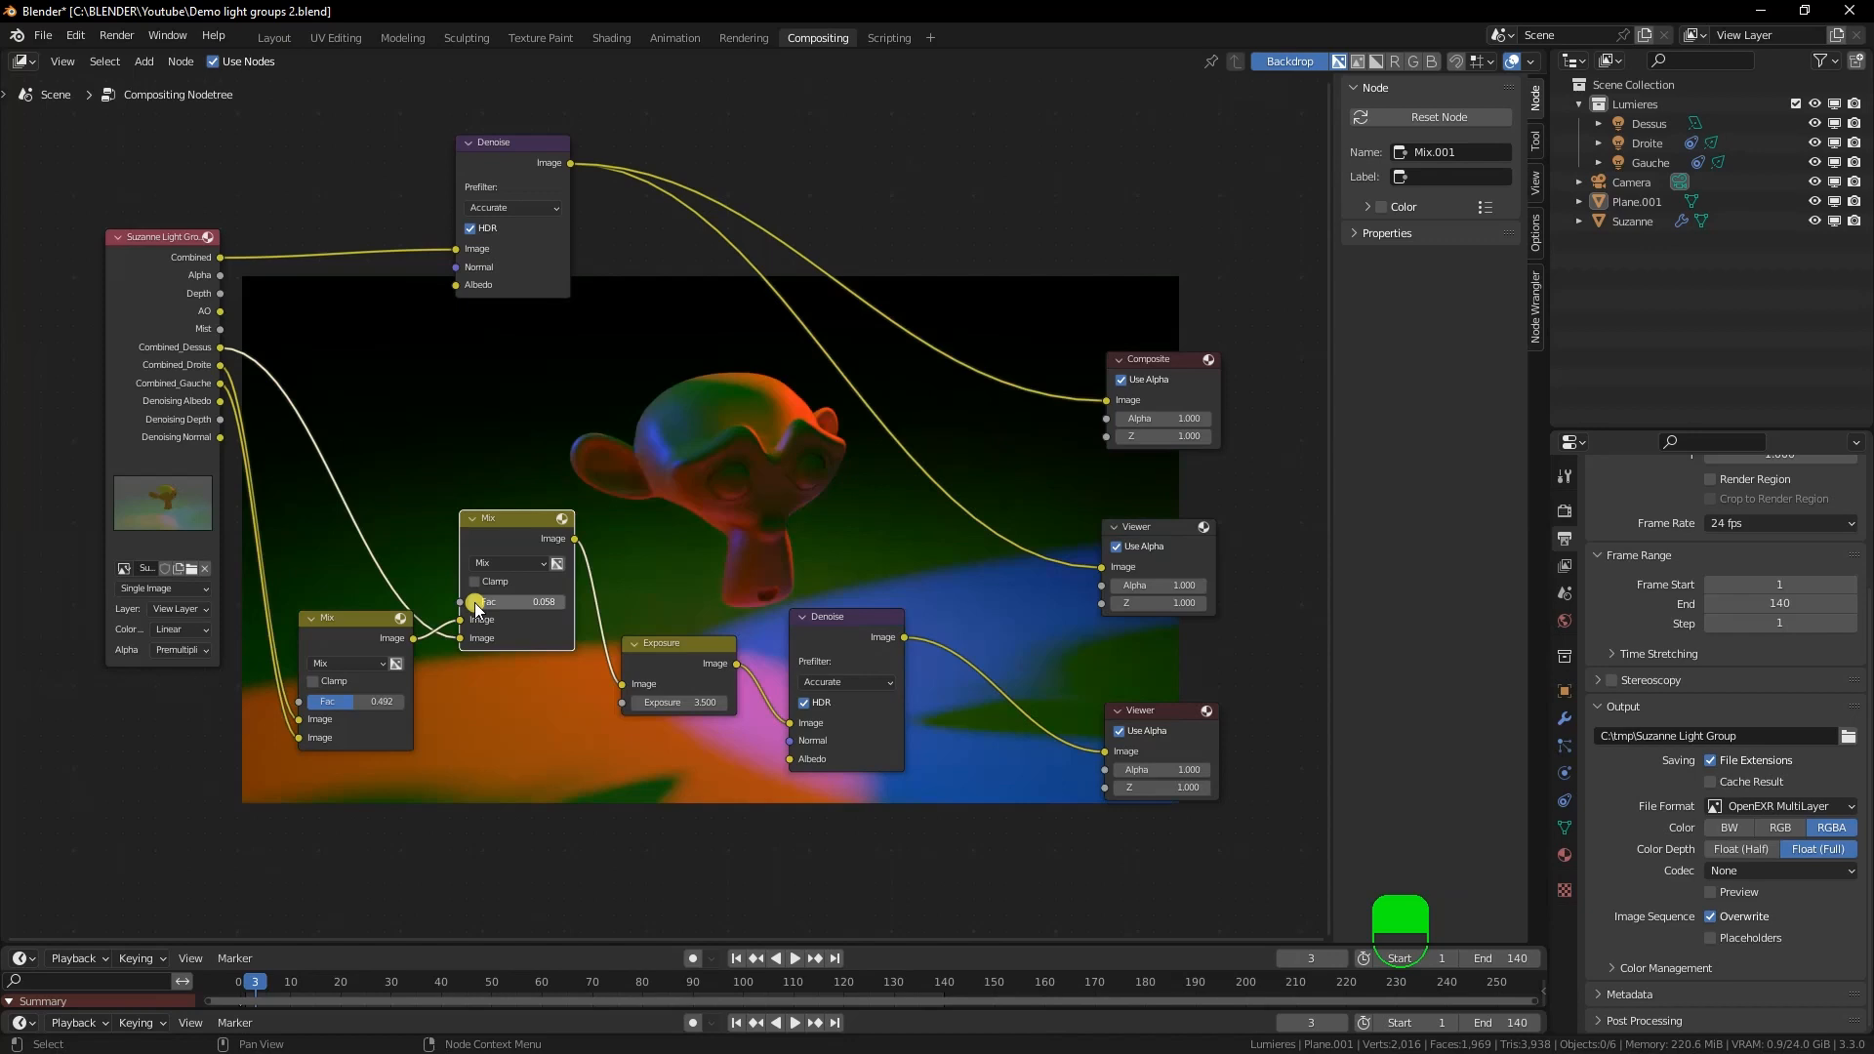
{"action": "left_click_drag", "start_coordinate": [476, 607], "coordinate": [507, 604]}
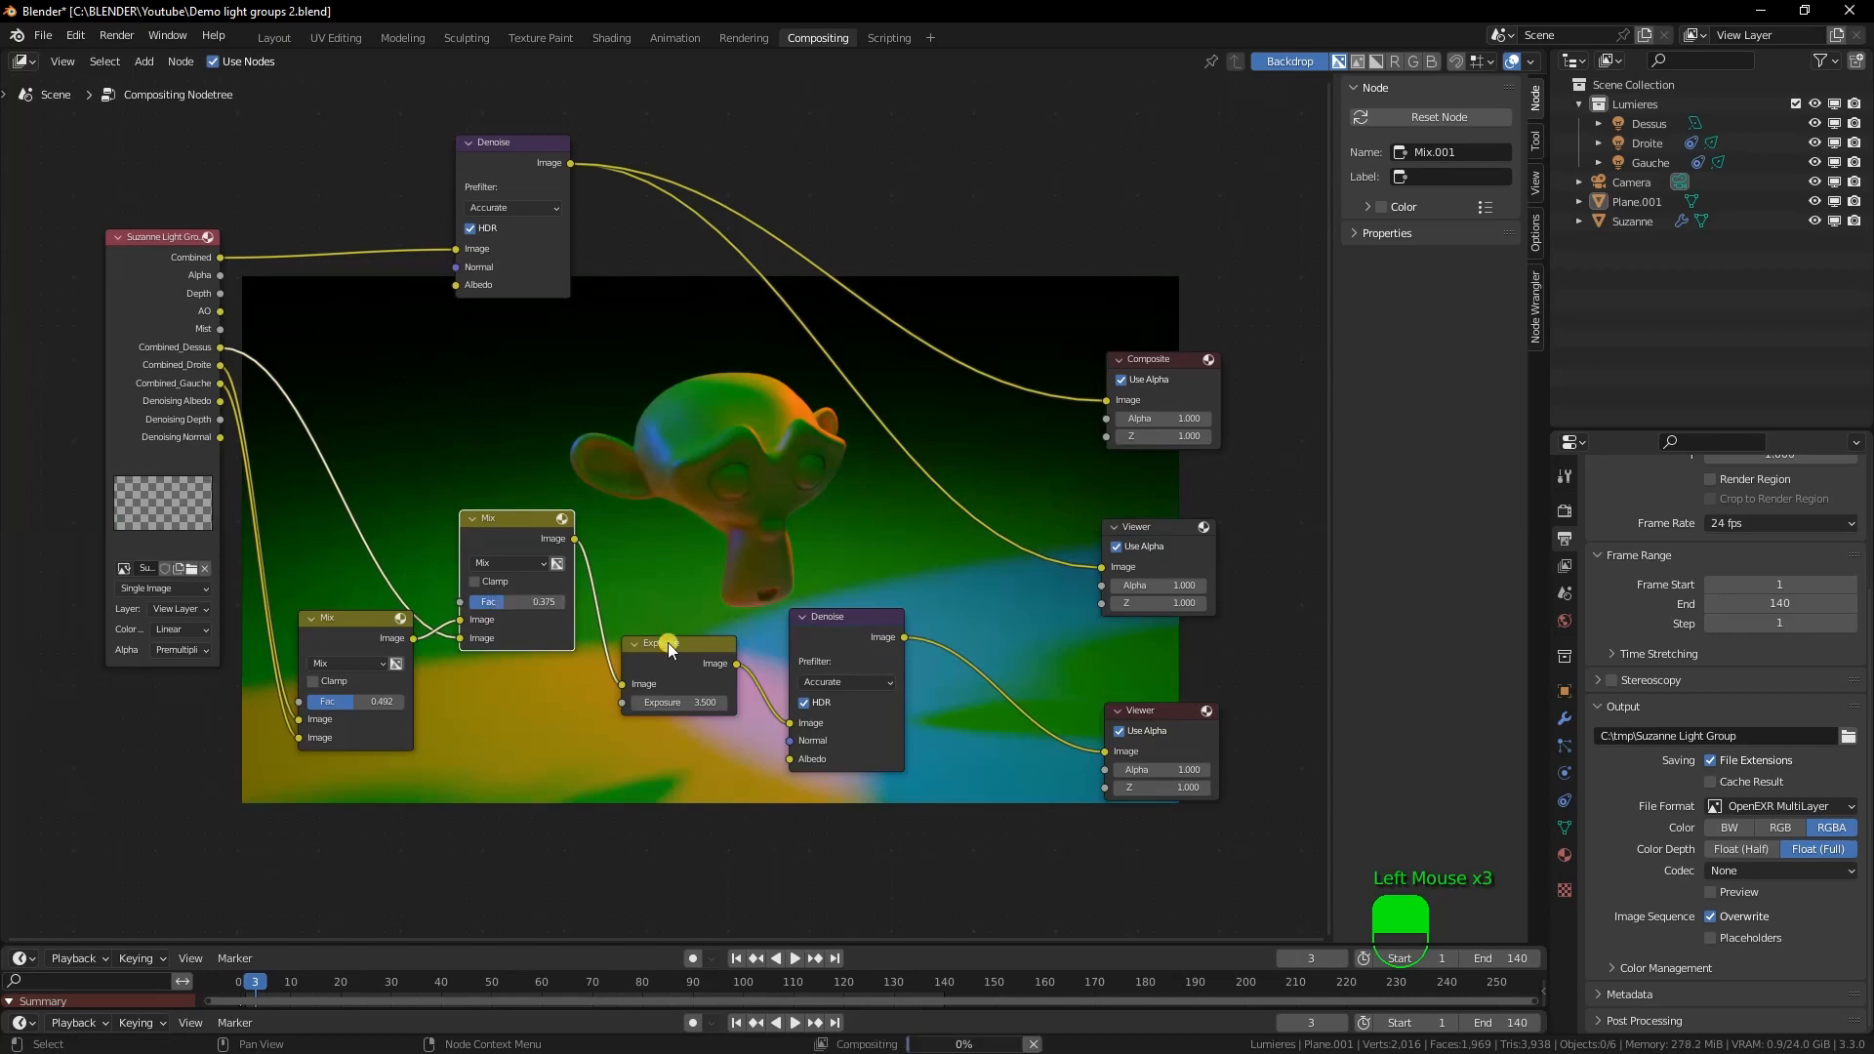
{"action": "left_click_drag", "start_coordinate": [670, 649], "coordinate": [690, 597]}
{"action": "left_click_drag", "start_coordinate": [500, 518], "coordinate": [505, 467]}
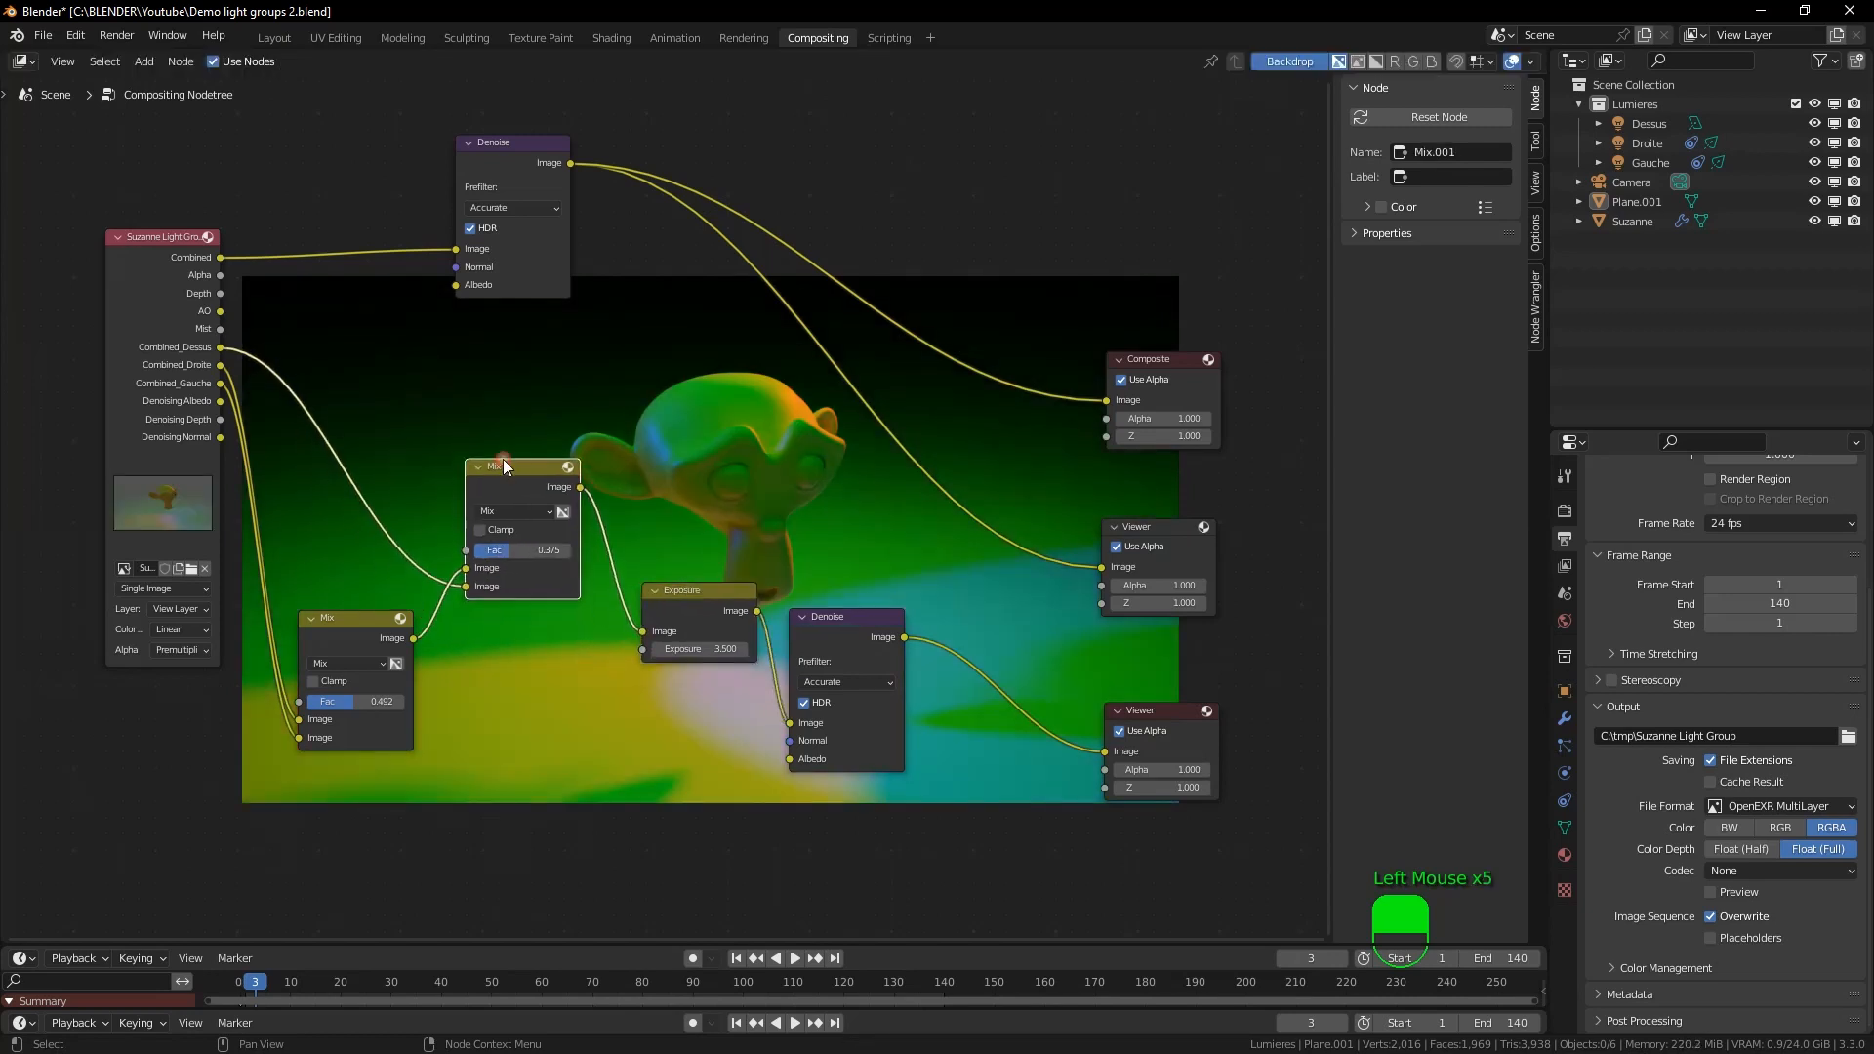
{"action": "left_click_drag", "start_coordinate": [347, 626], "coordinate": [522, 659]}
{"action": "left_click_drag", "start_coordinate": [510, 469], "coordinate": [520, 432]}
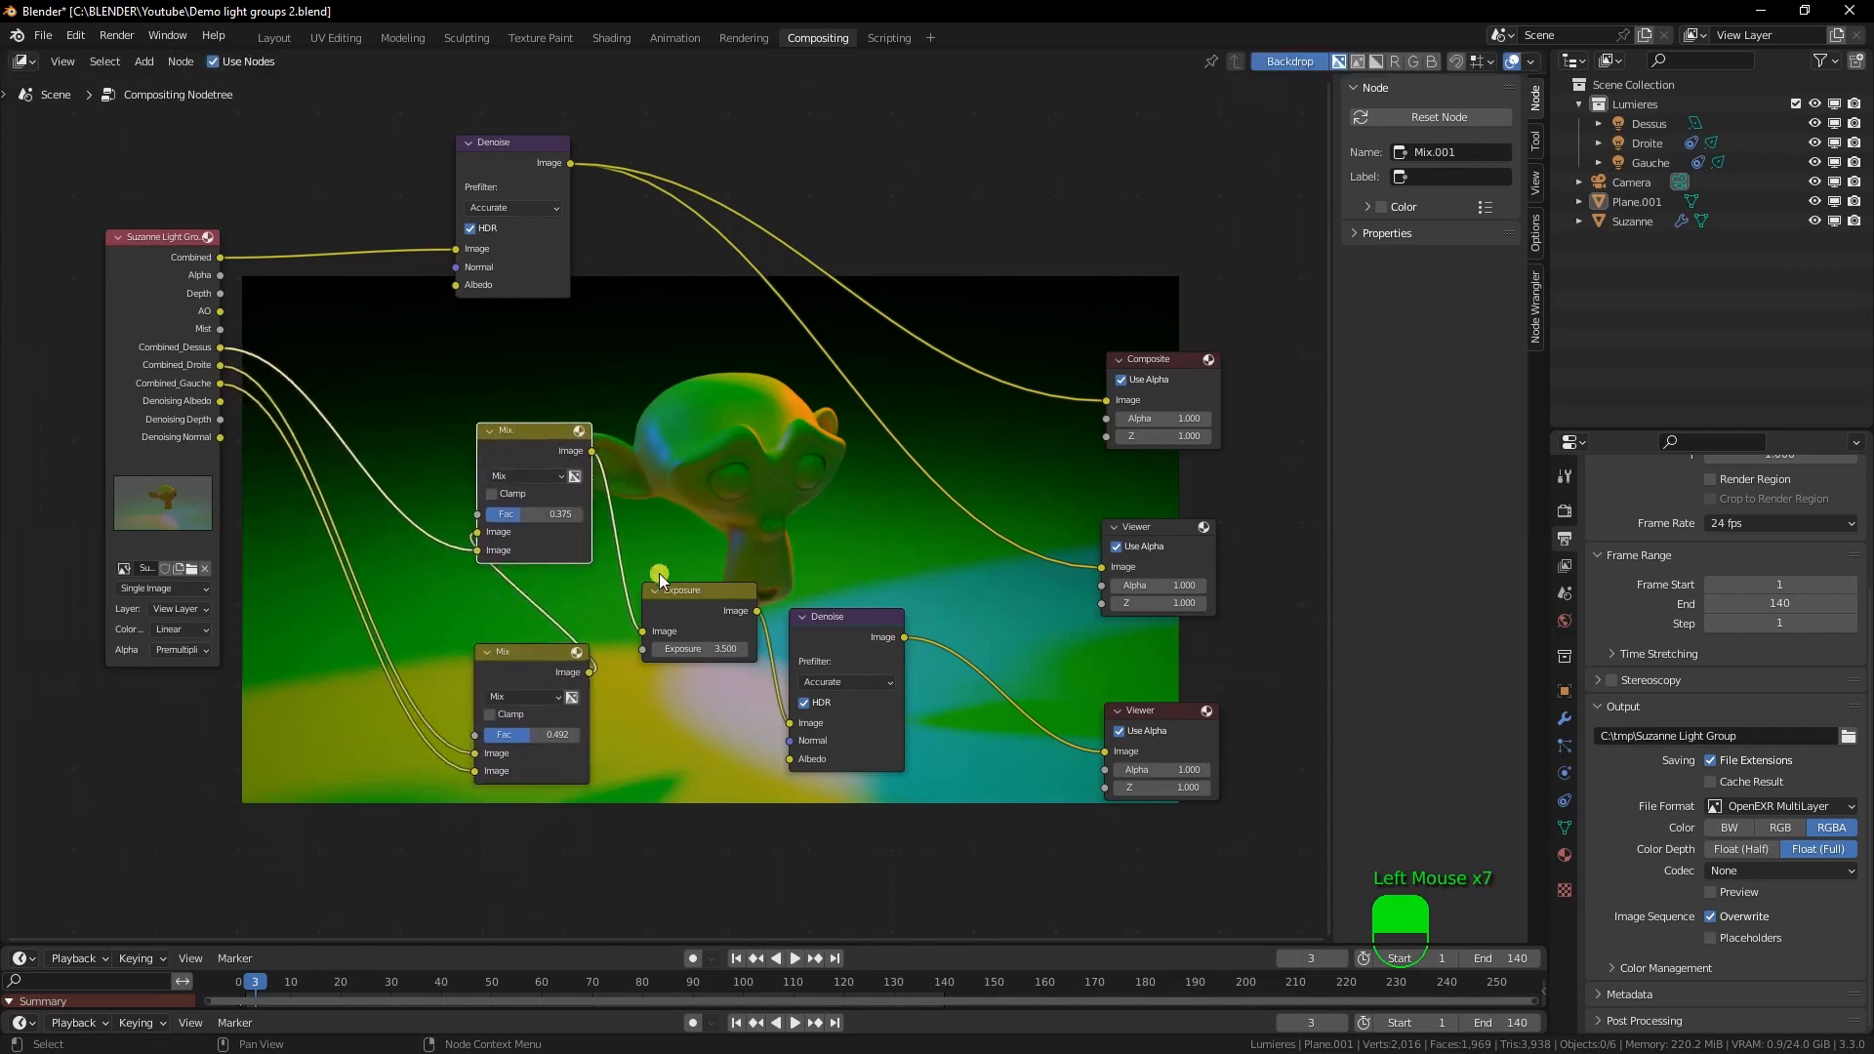
Duplicate the Exposure node, insert the copy between Combined_Dessus and the second Mix, and move it above the other links
{"action": "left_click", "coordinate": [683, 589]}
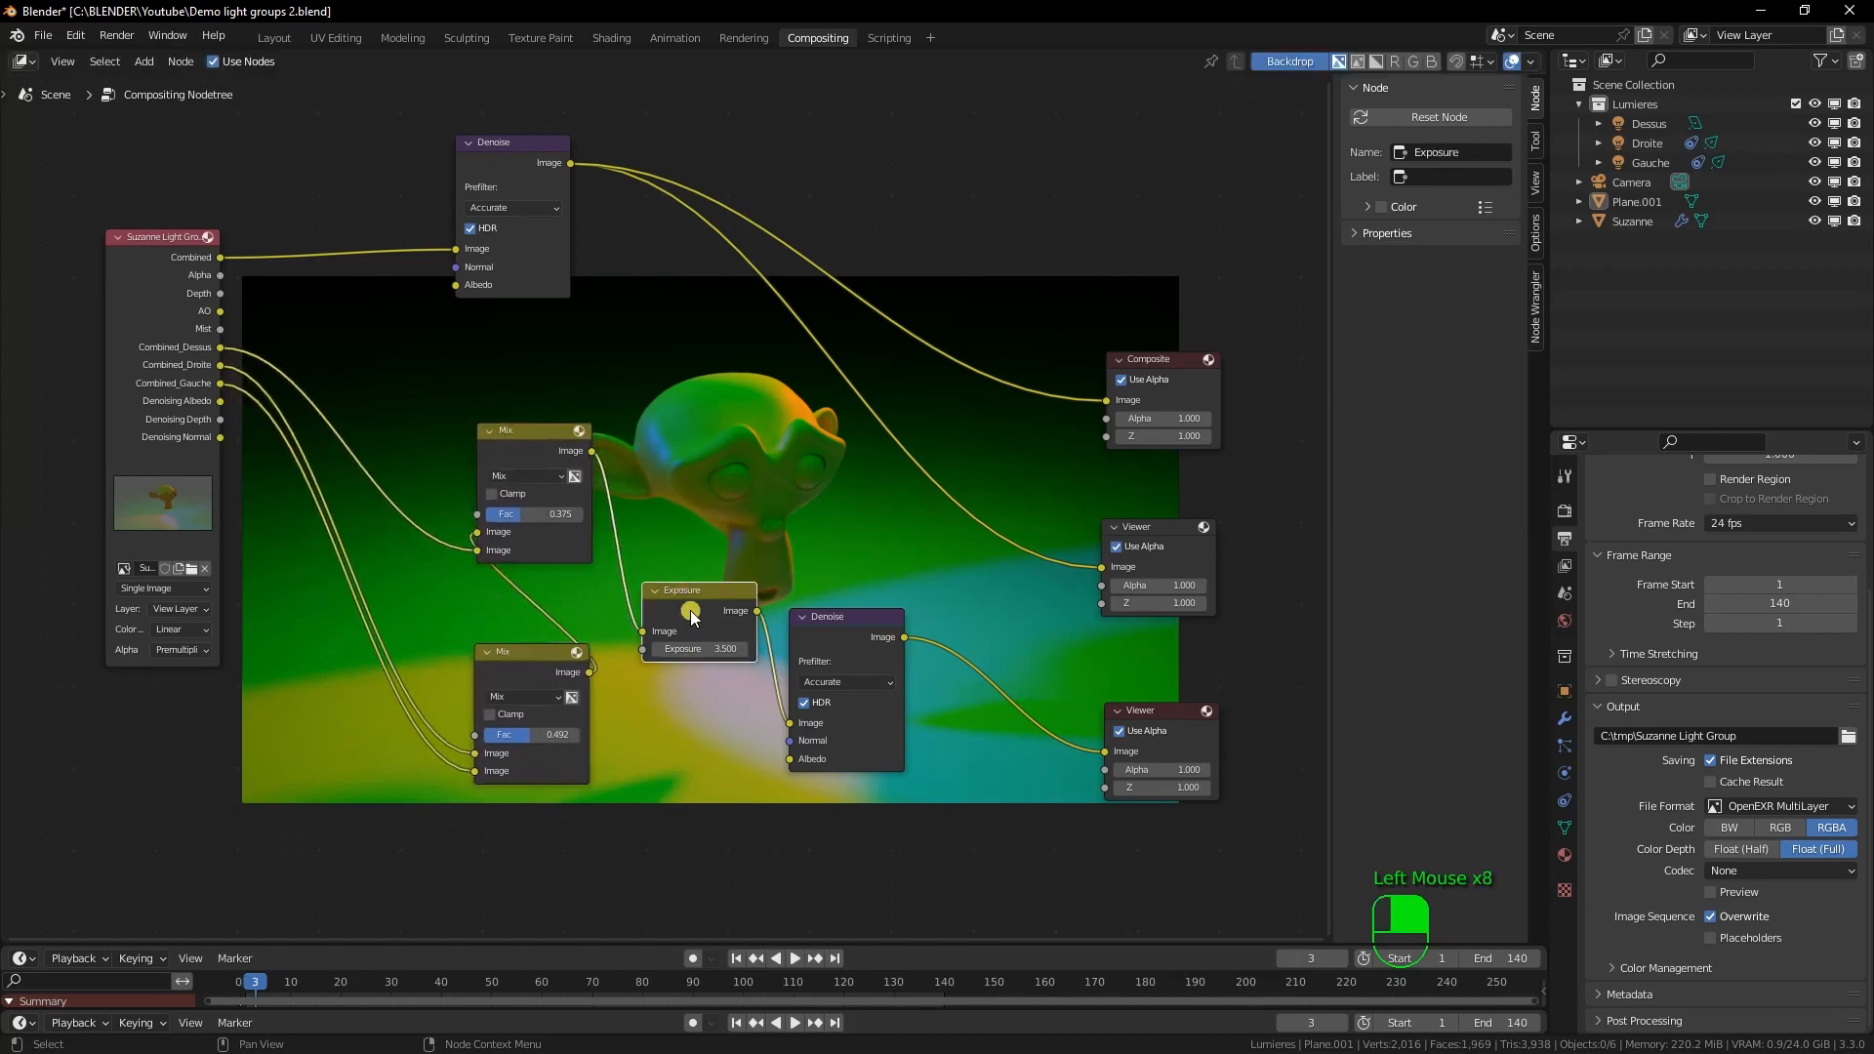
{"action": "key", "text": "shift+d"}
{"action": "left_click", "coordinate": [388, 444]}
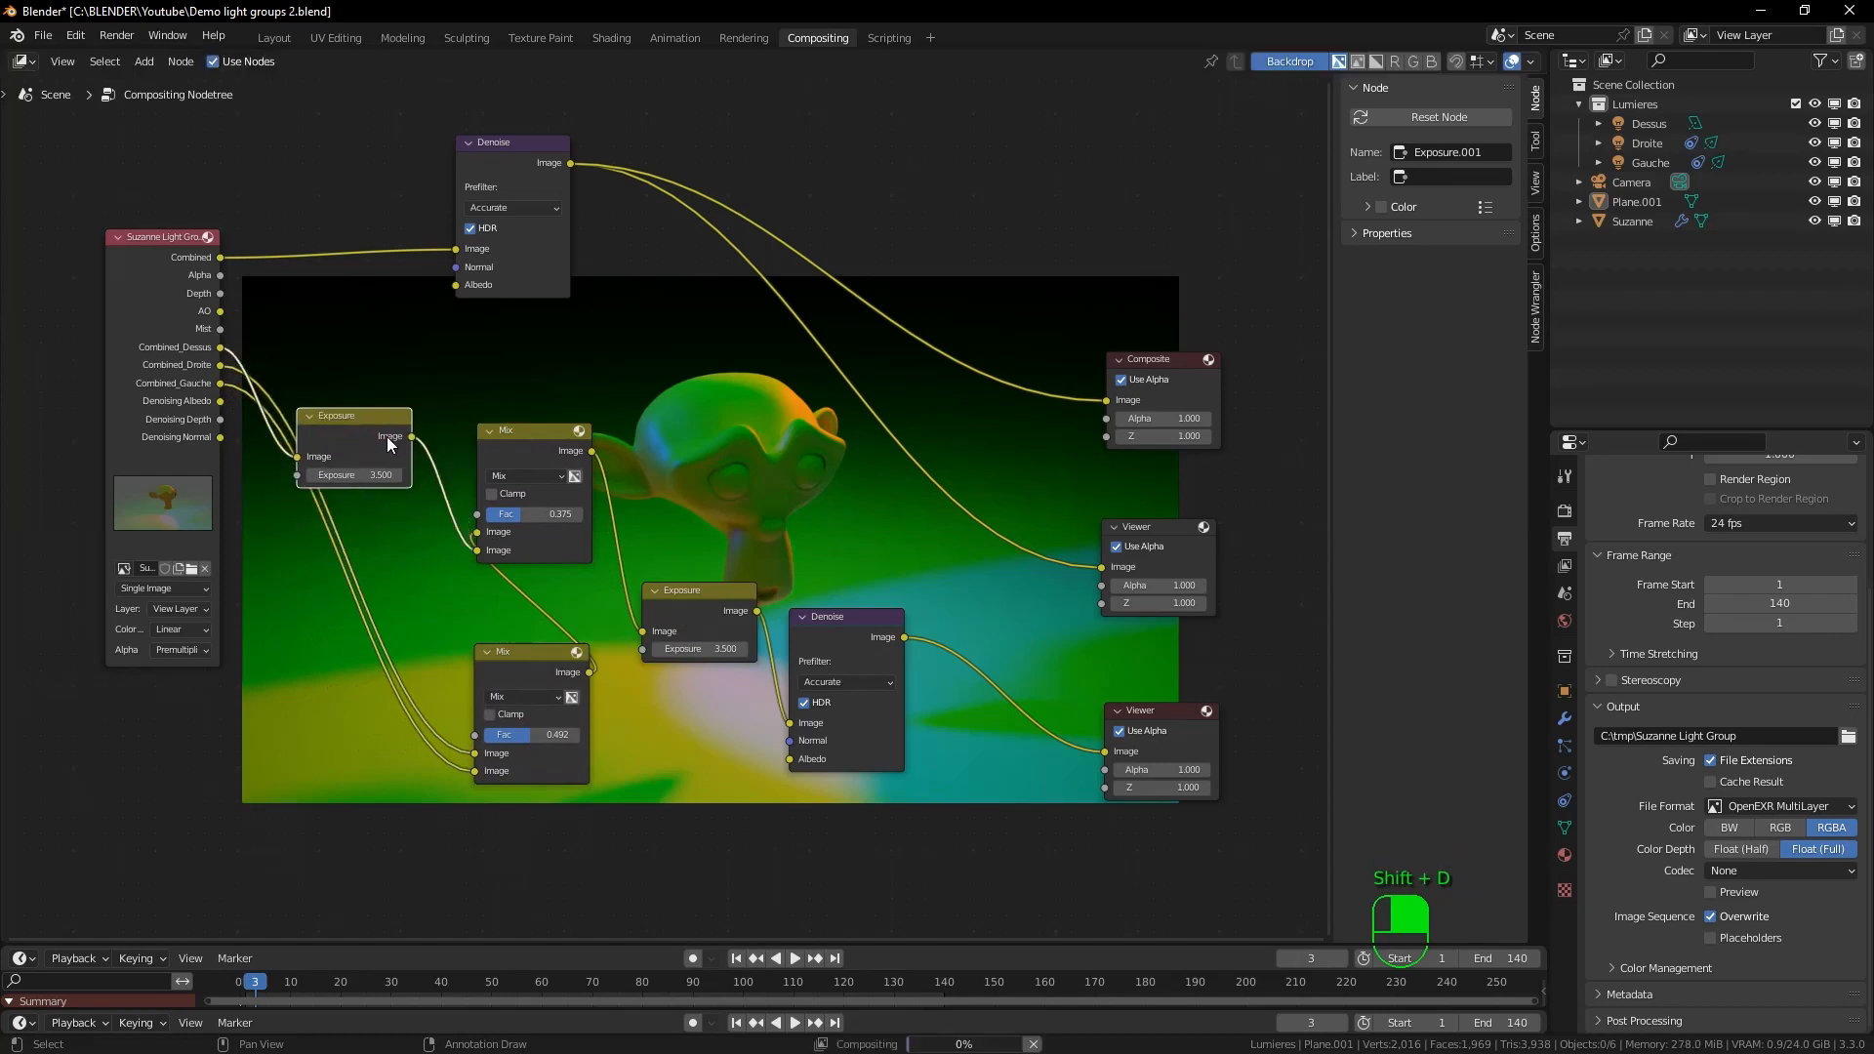
{"action": "left_click_drag", "start_coordinate": [363, 410], "coordinate": [390, 359]}
Try an exposure of 1 on the Combined_Dessus branch, settle on -1, and nudge its Exposure node slightly
{"action": "double_click", "coordinate": [401, 426]}
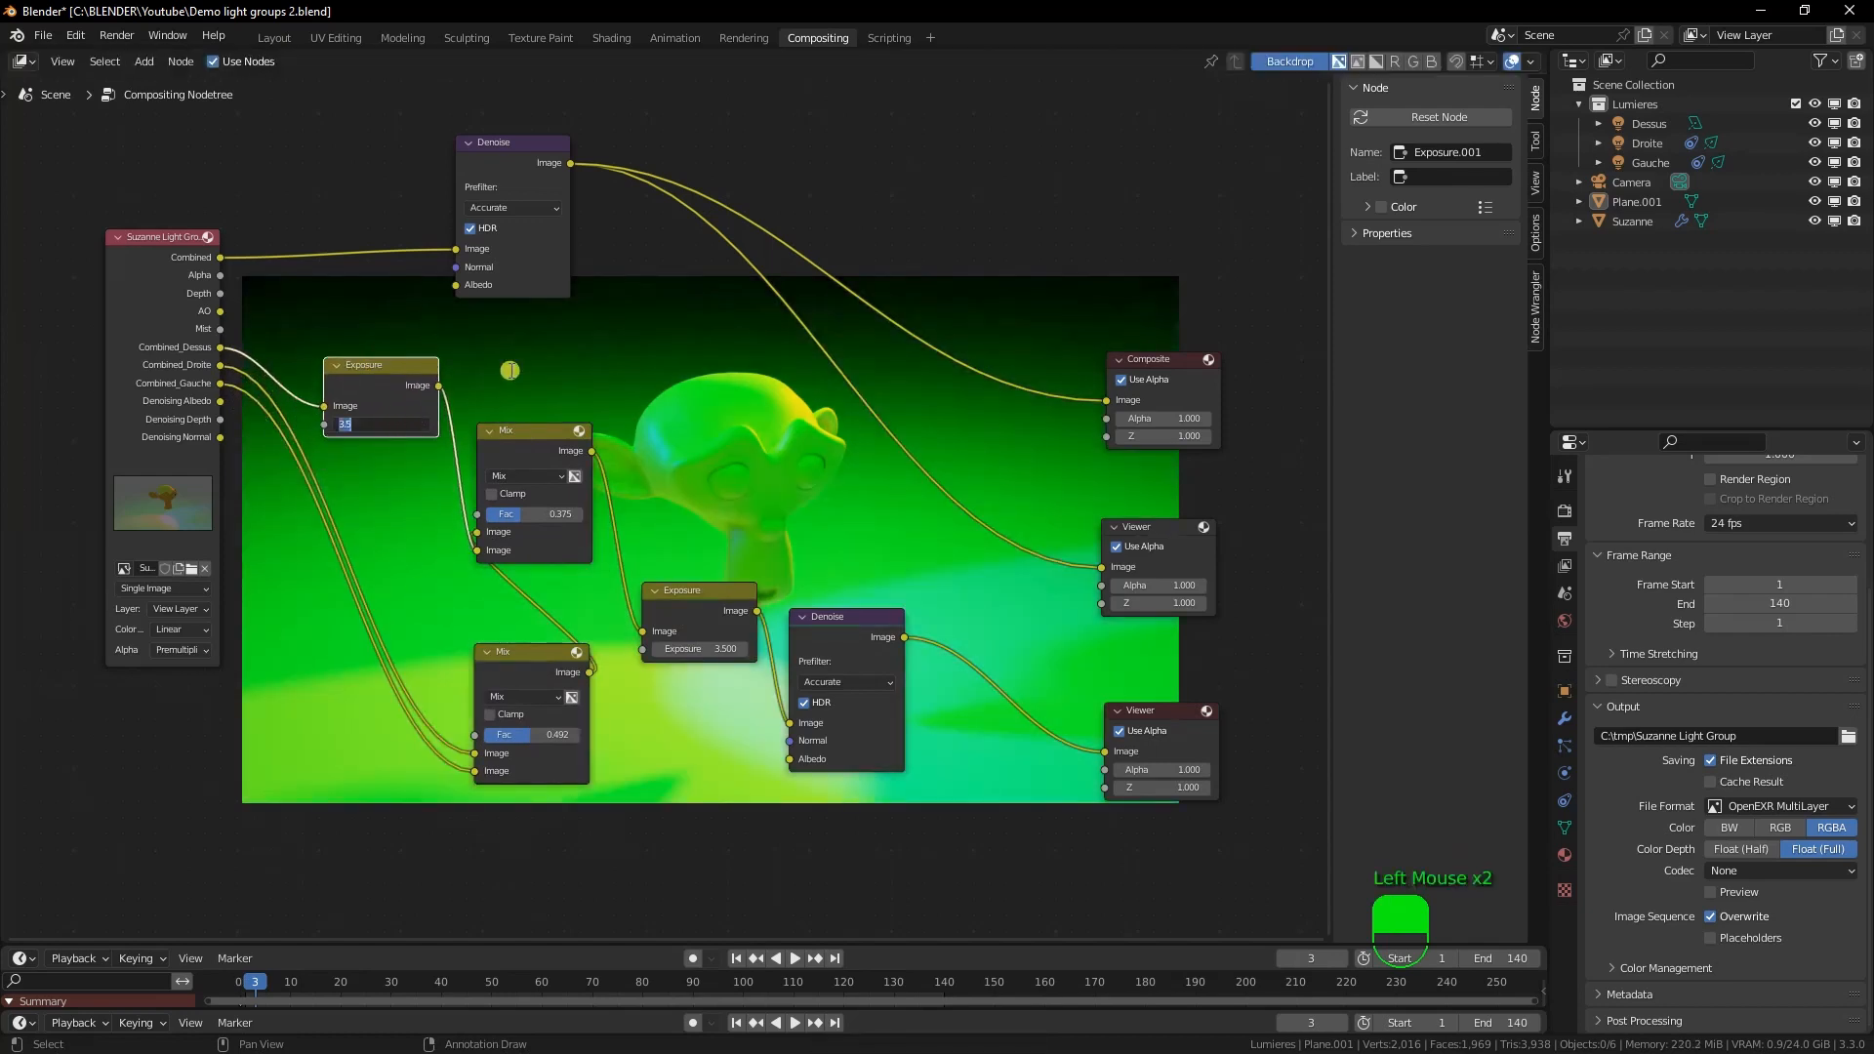
{"action": "type", "text": "1"}
{"action": "key", "text": "Return"}
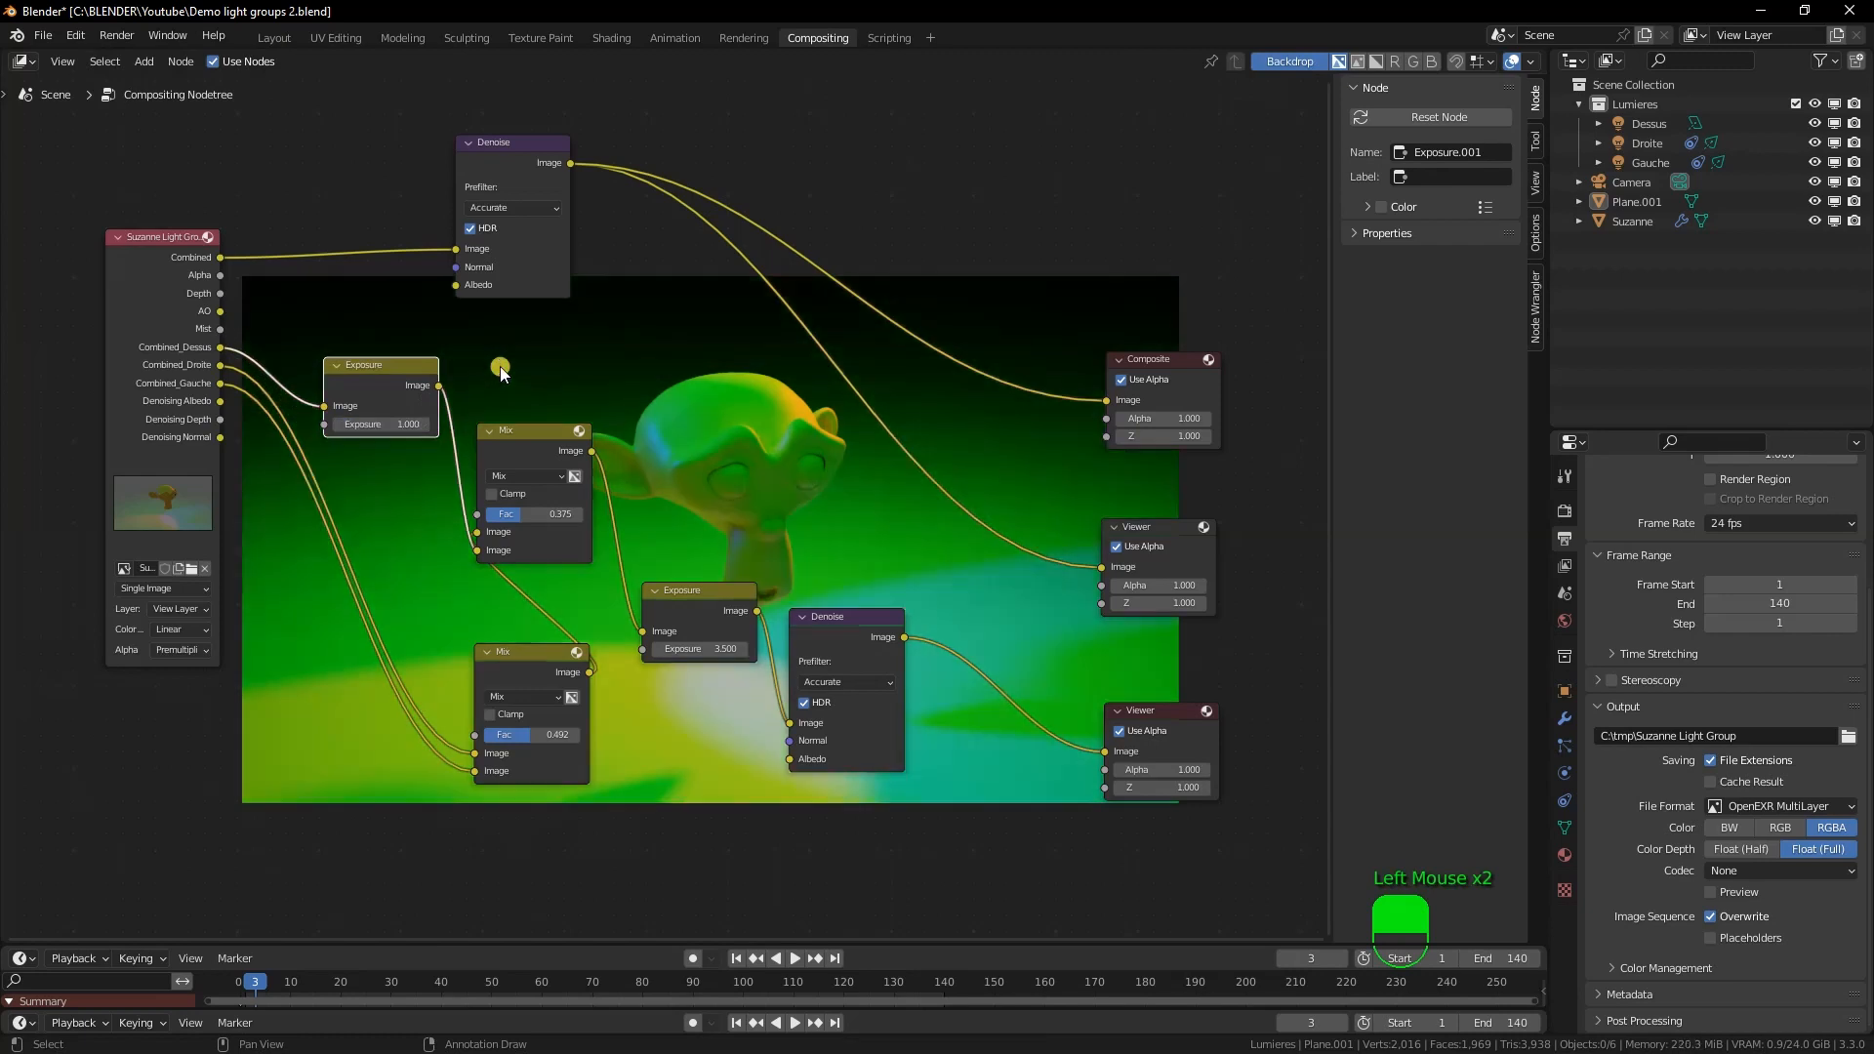
{"action": "left_click", "coordinate": [377, 426]}
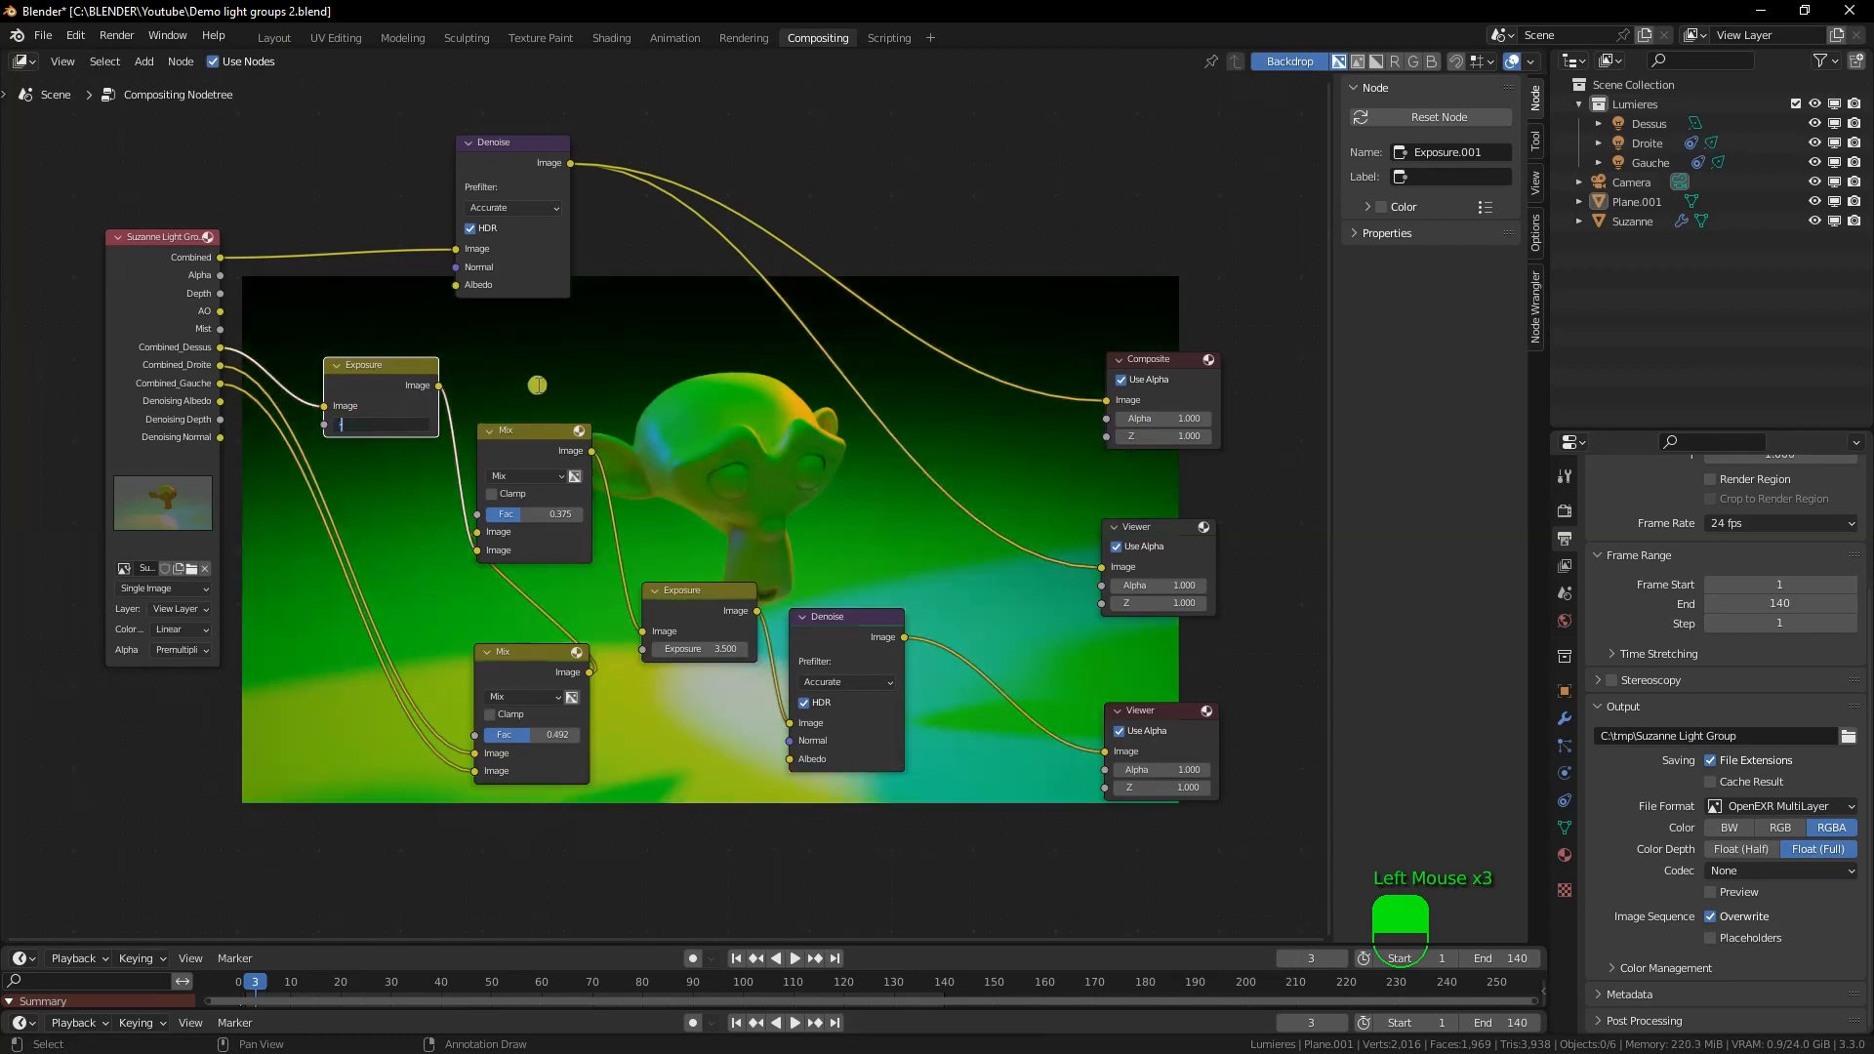
{"action": "type", "text": "-1"}
{"action": "key", "text": "Return"}
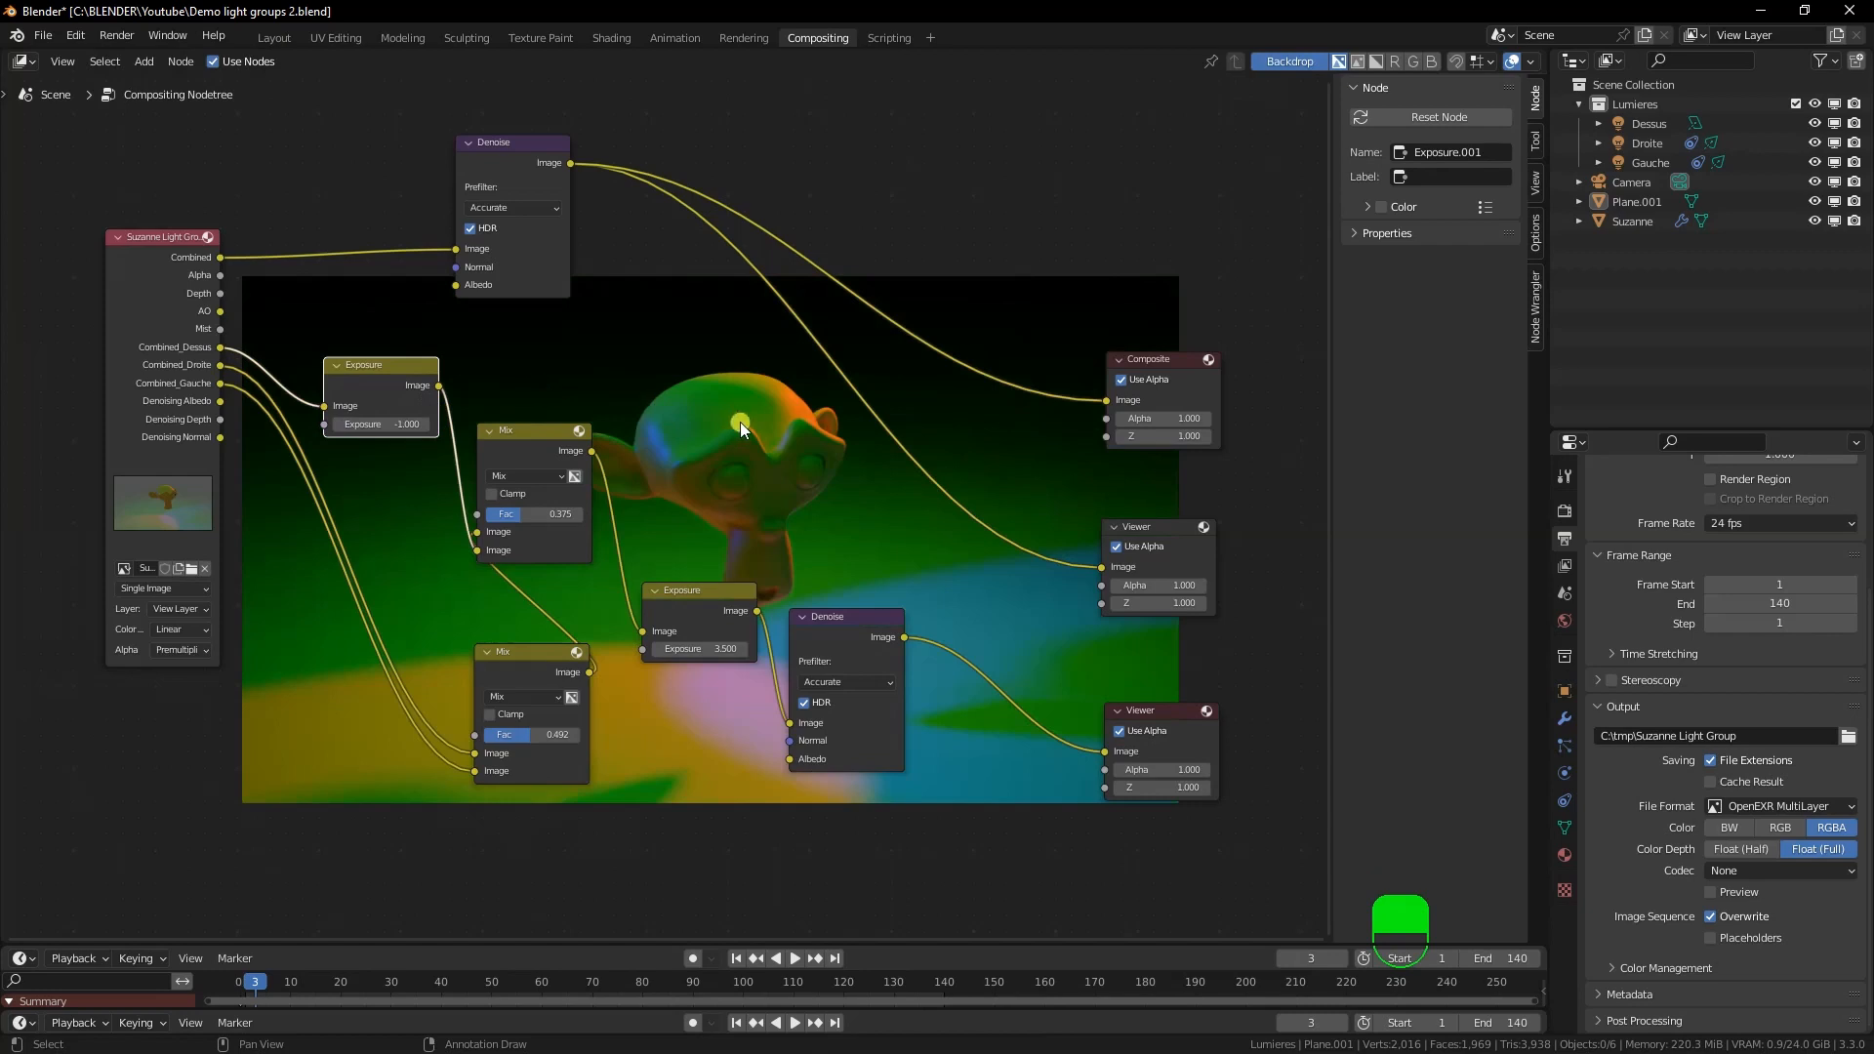
{"action": "left_click_drag", "start_coordinate": [402, 368], "coordinate": [399, 369]}
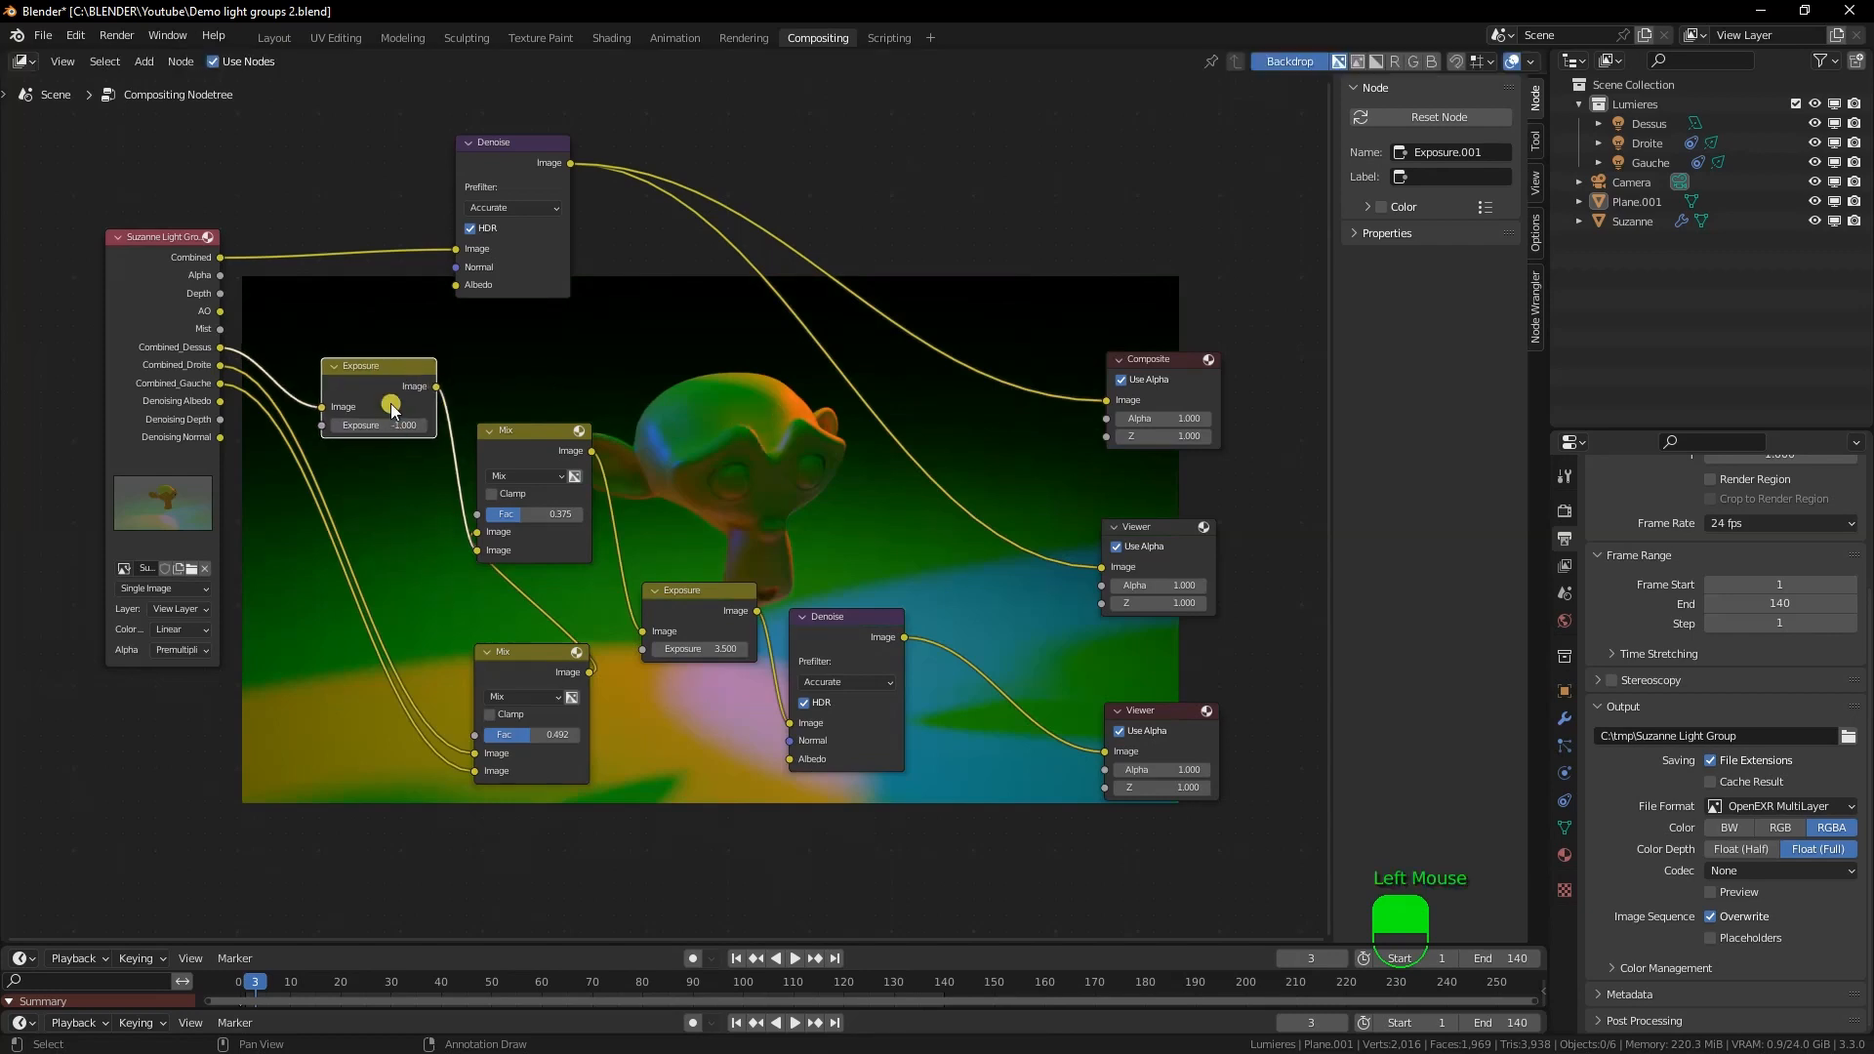
Duplicate the Combined_Dessus Exposure node onto the Combined_Droite link before the lower Mix, and set its exposure to 1
{"action": "key", "text": "shift+d"}
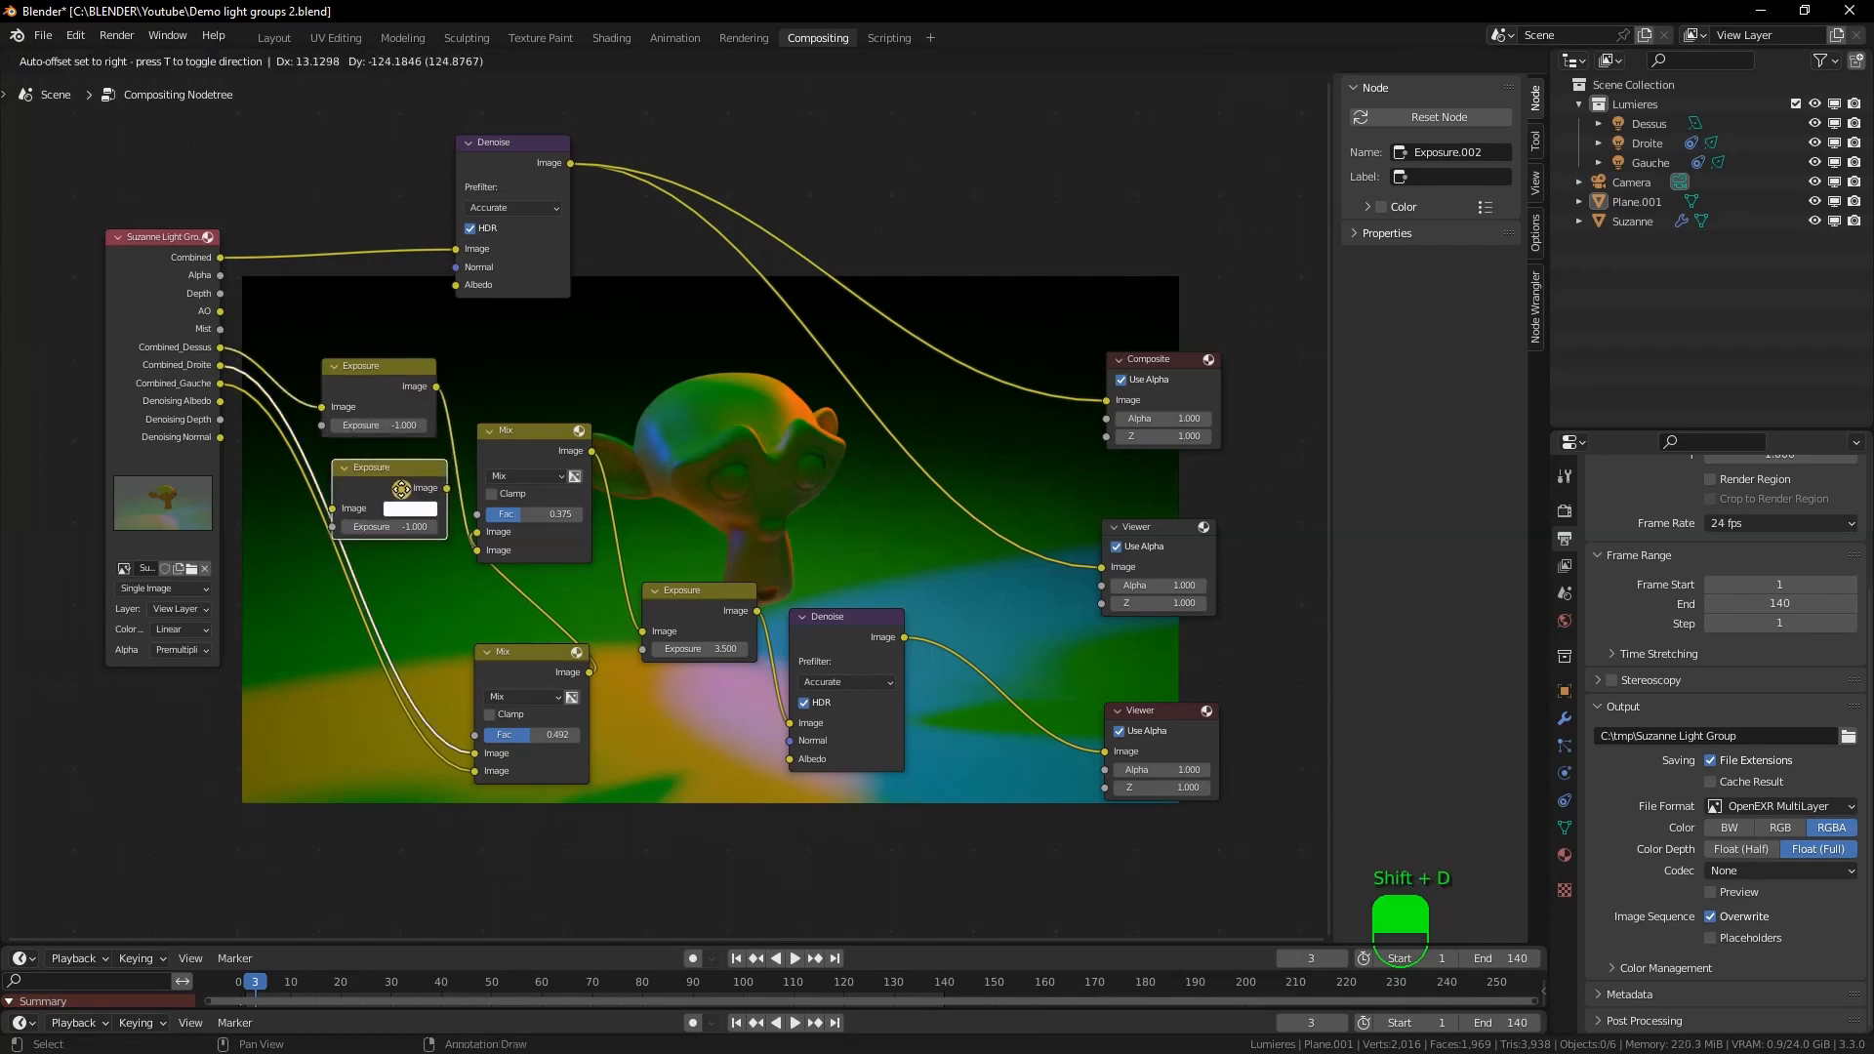
{"action": "left_click", "coordinate": [367, 498]}
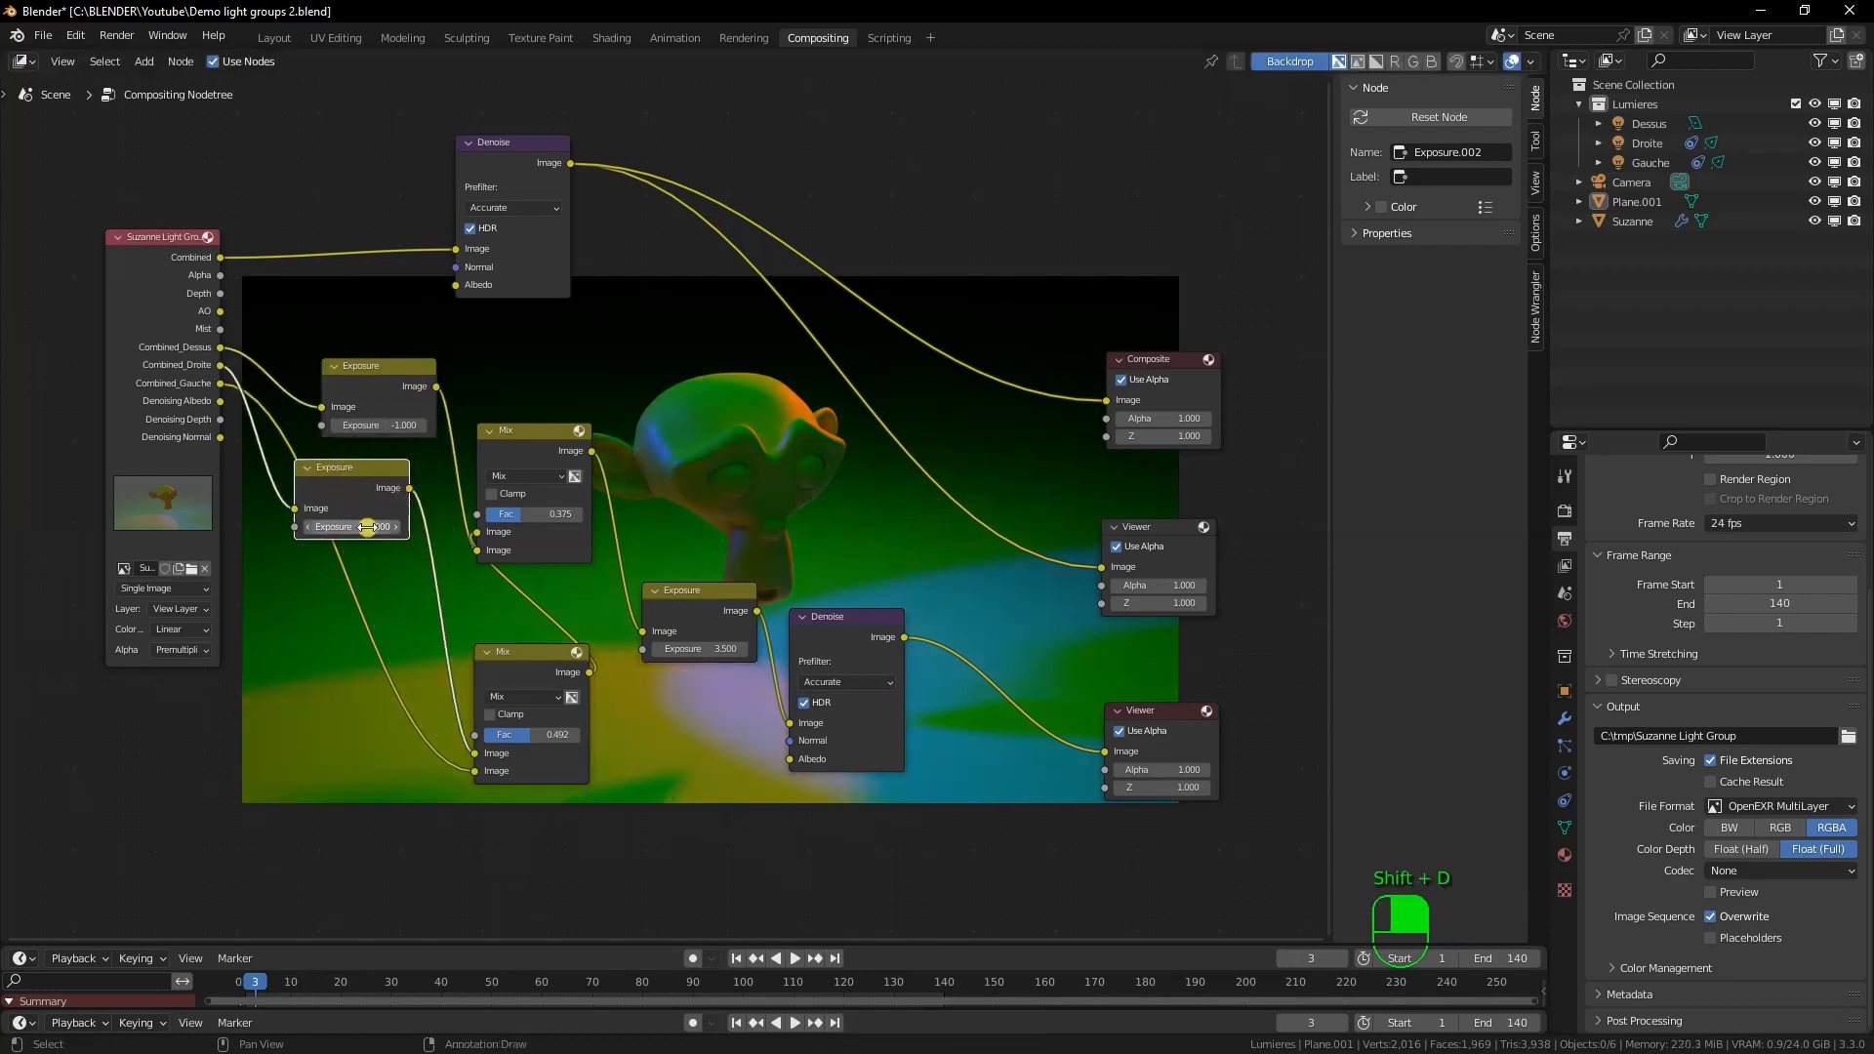
{"action": "left_click", "coordinate": [368, 537]}
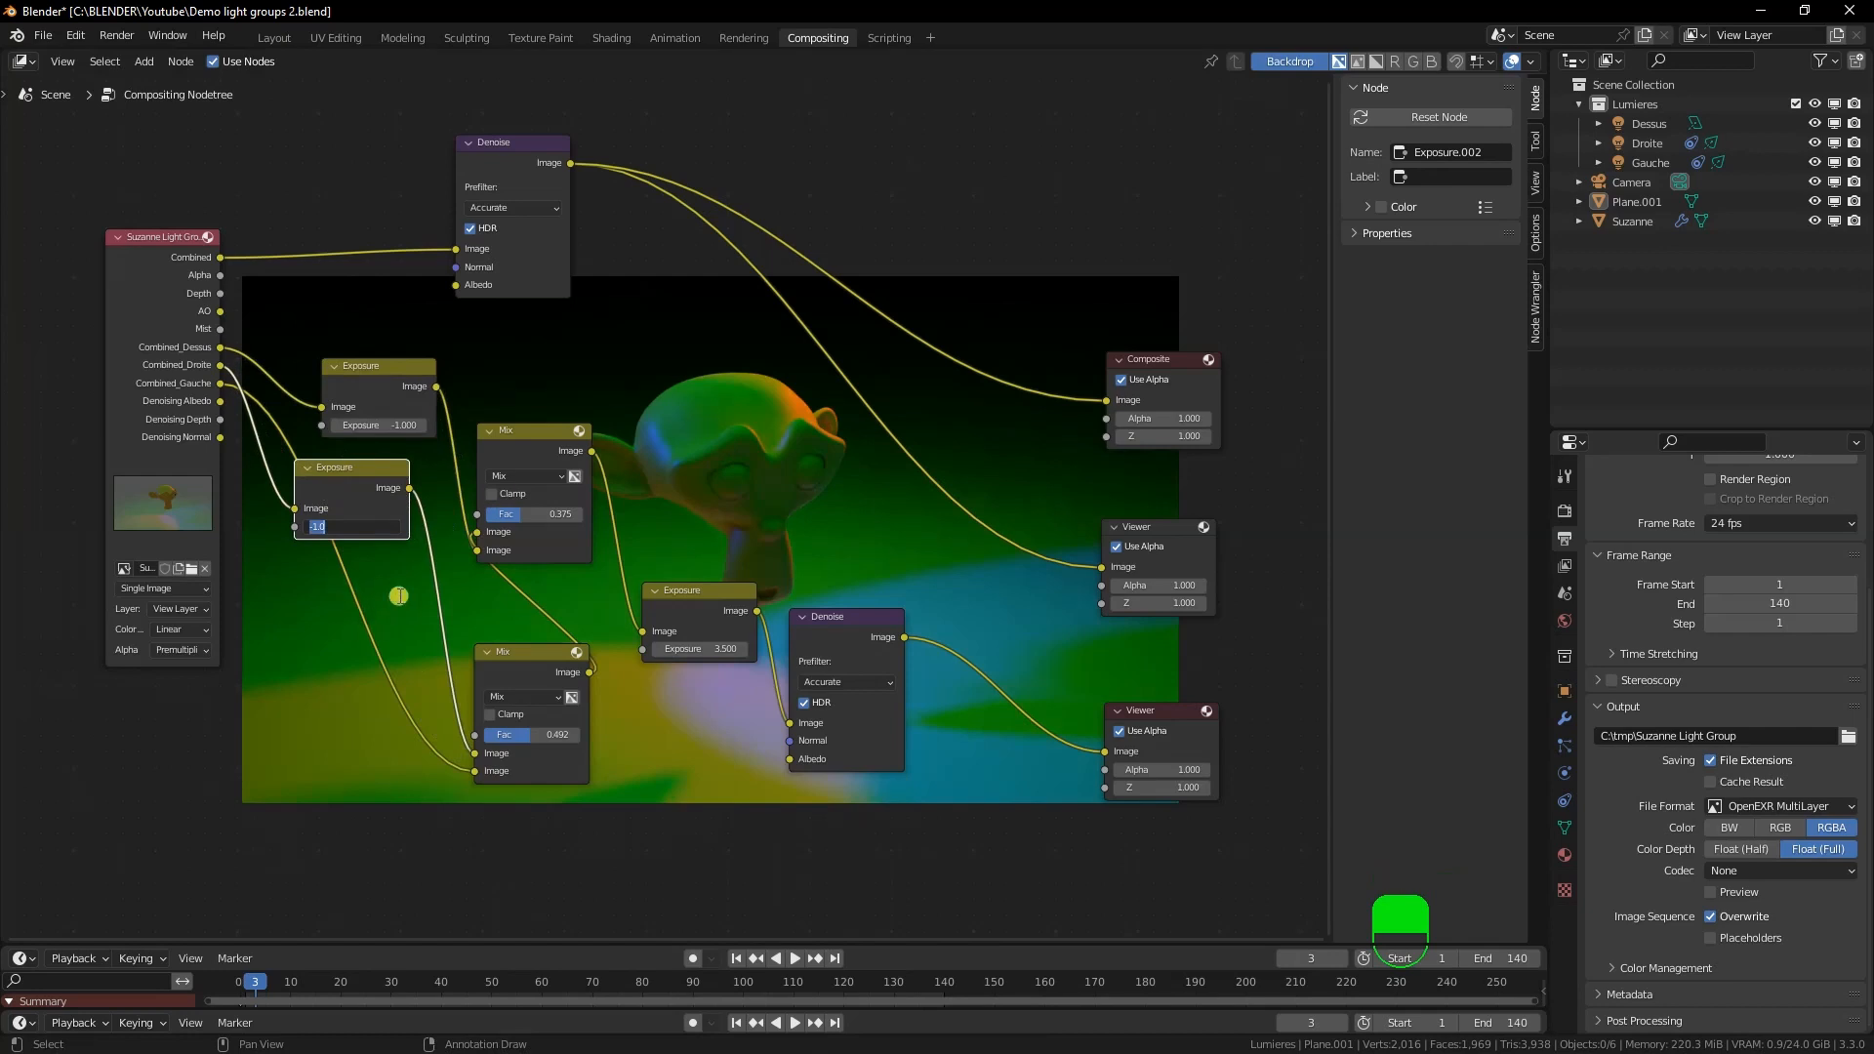
{"action": "type", "text": "1"}
{"action": "key", "text": "Return"}
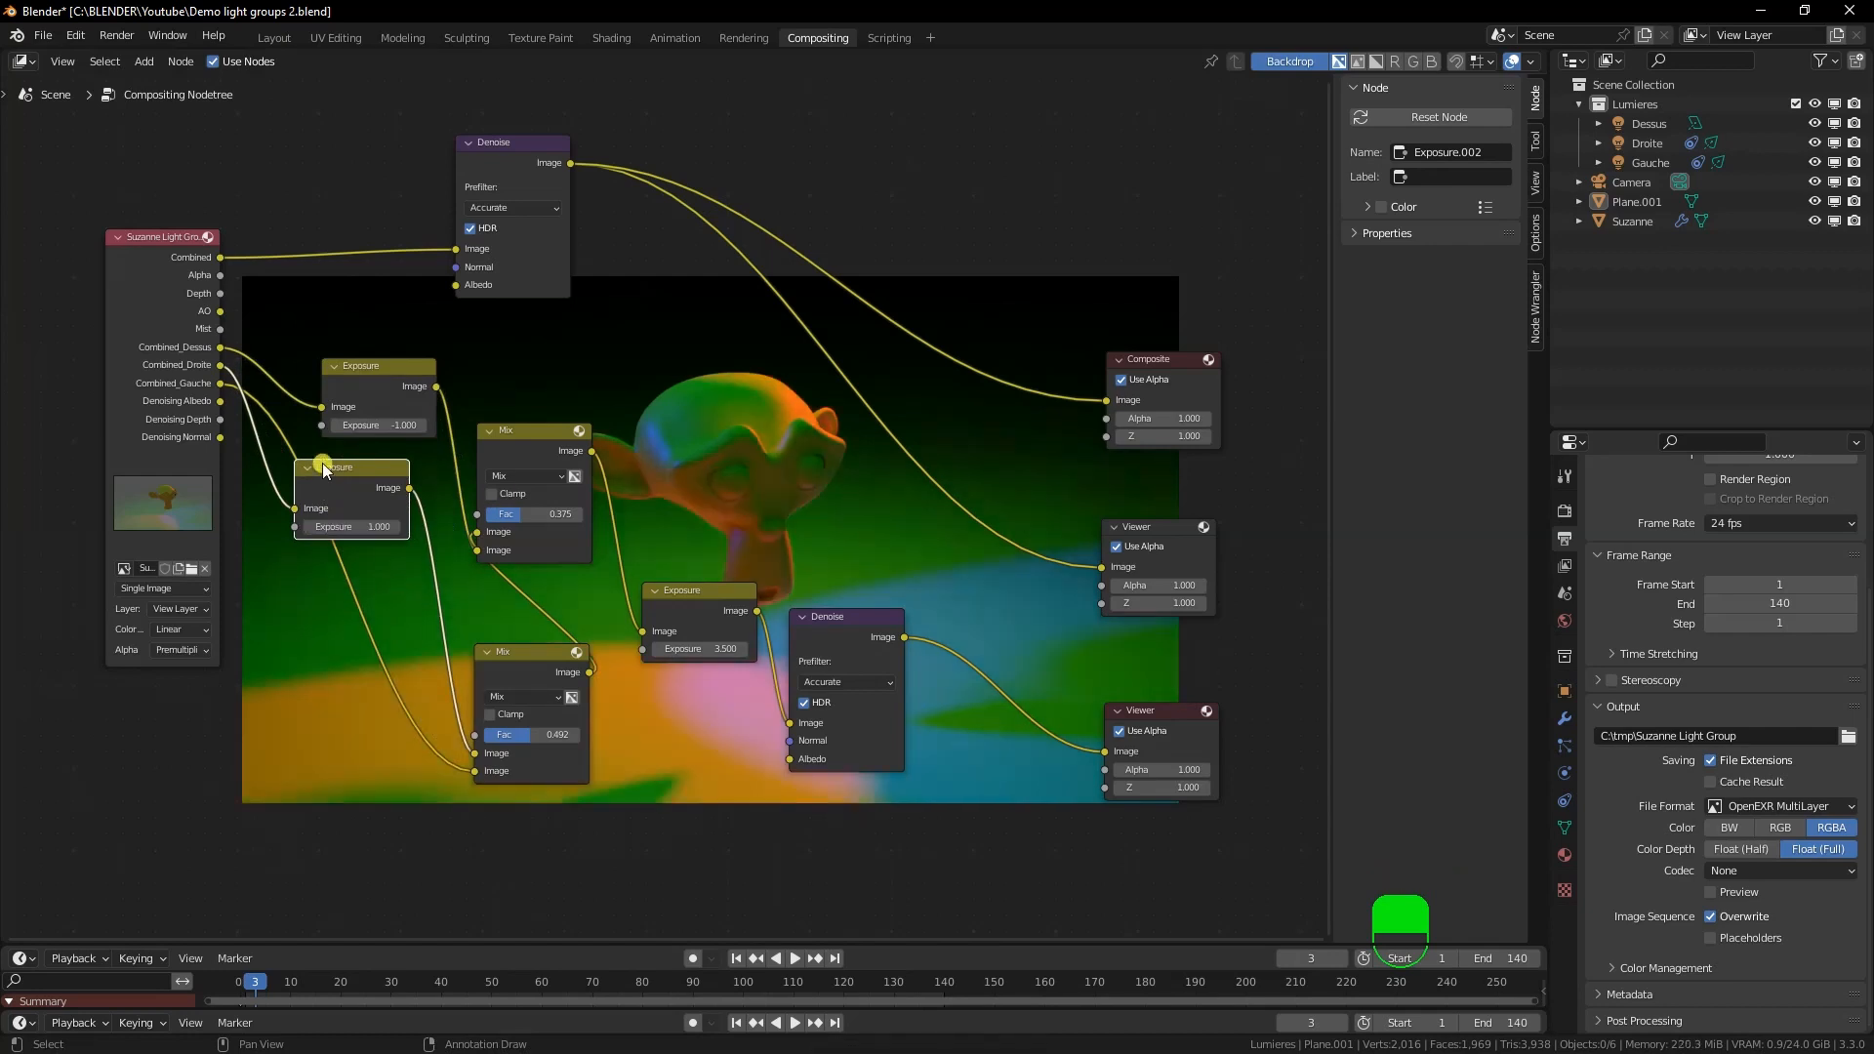
Set the Combined_Droite Exposure node to 3, and slightly reposition both light group Exposure nodes and the lower Mix
{"action": "left_click_drag", "start_coordinate": [349, 469], "coordinate": [359, 469]}
{"action": "double_click", "coordinate": [360, 528]}
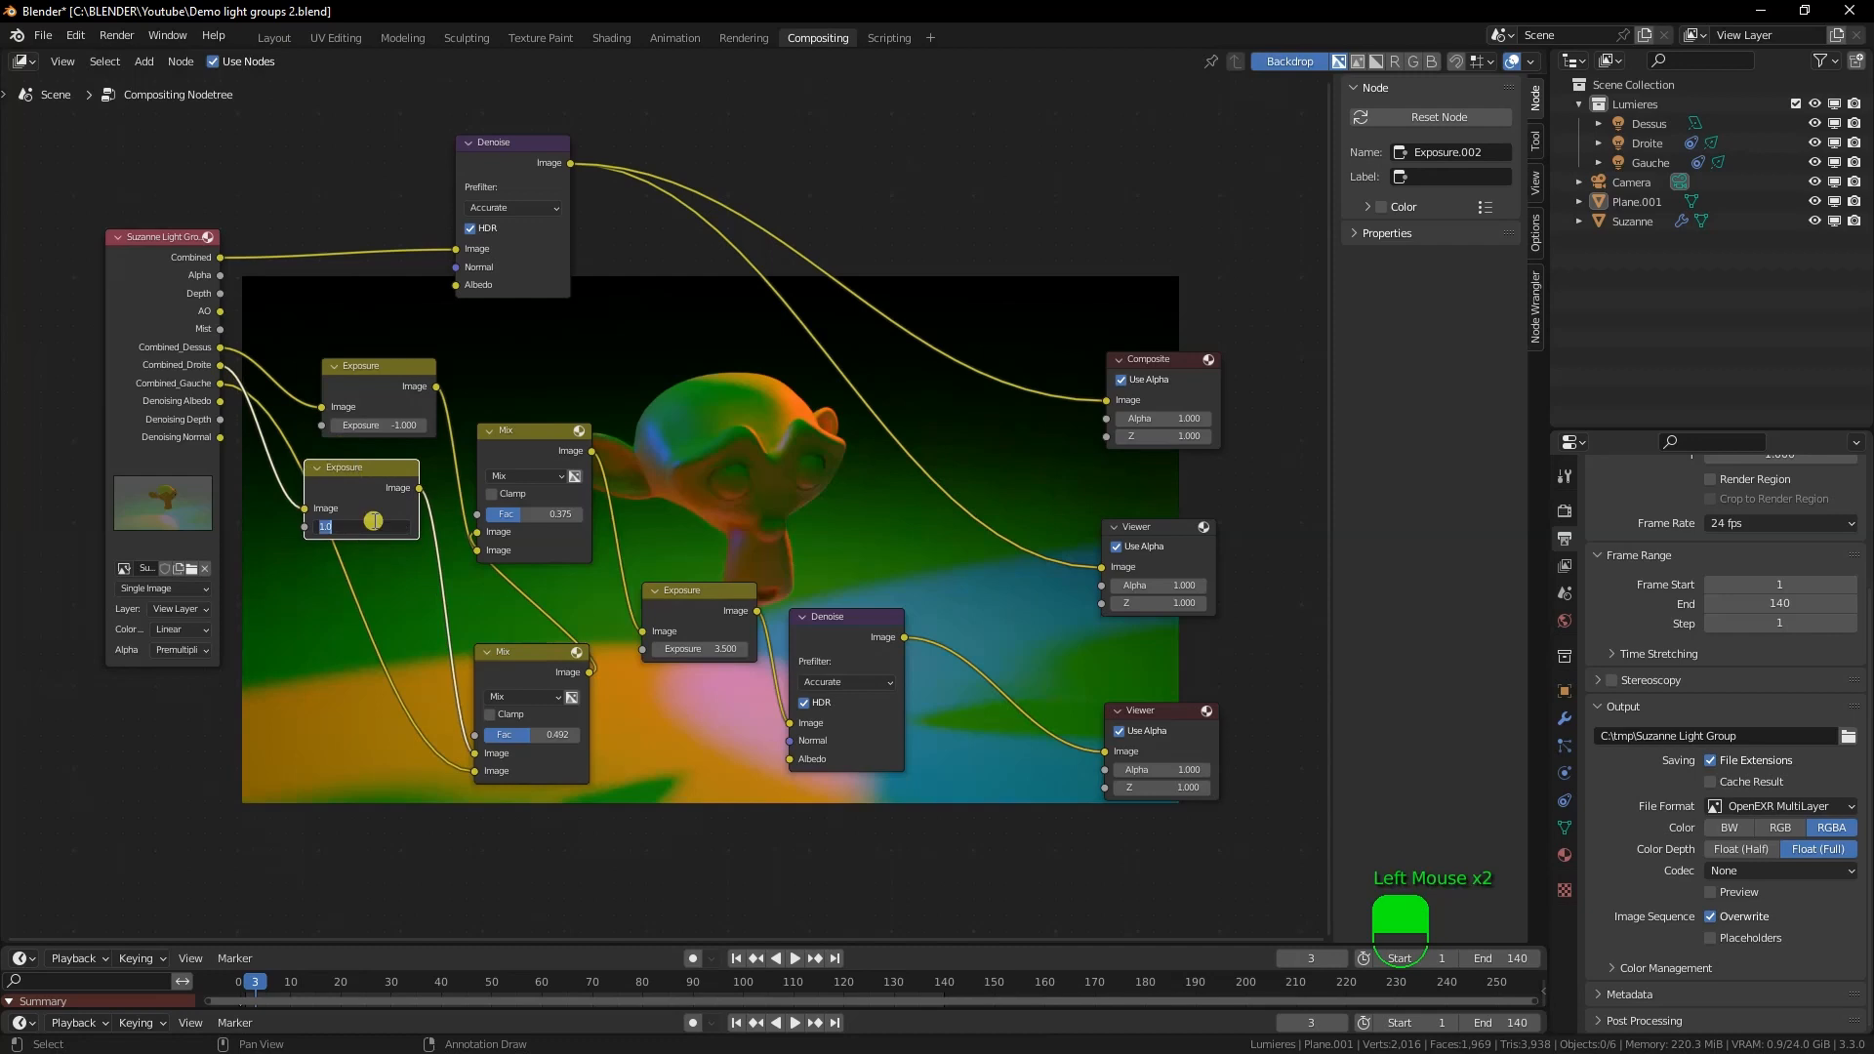
{"action": "type", "text": "3"}
{"action": "key", "text": "Return"}
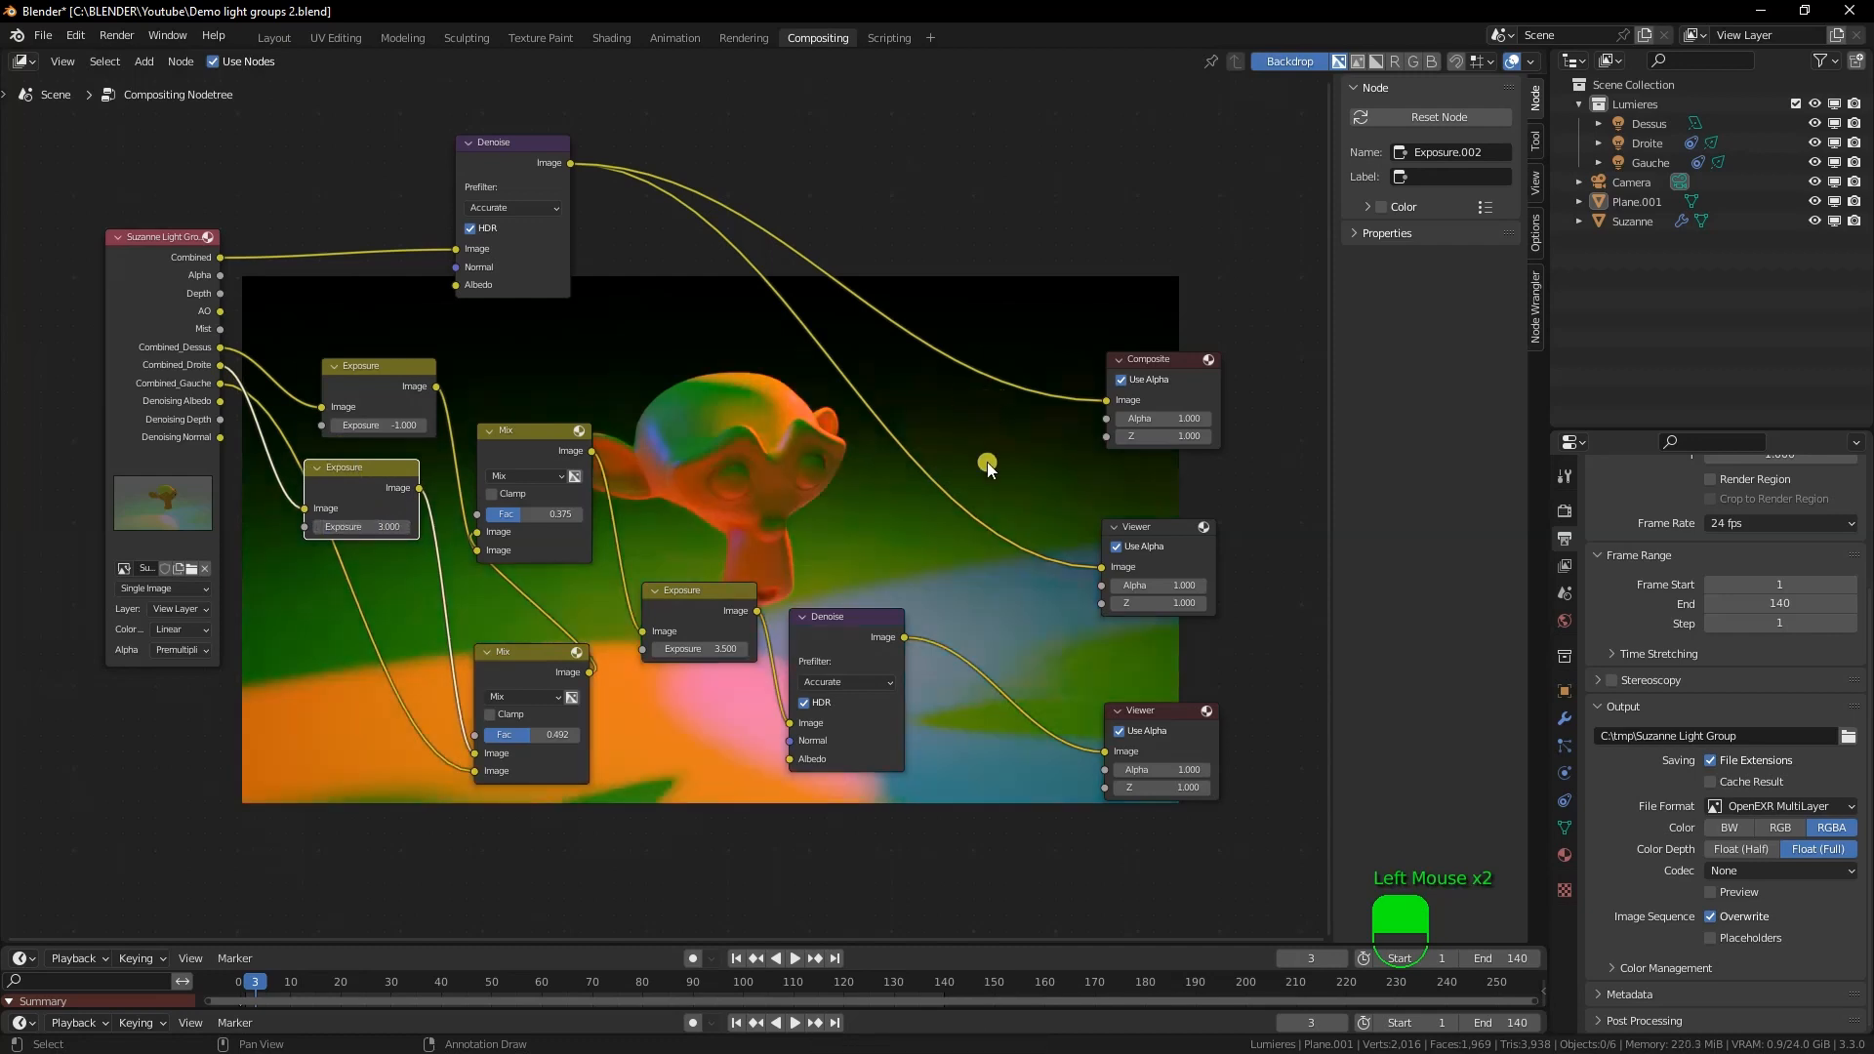
{"action": "left_click_drag", "start_coordinate": [366, 466], "coordinate": [377, 484]}
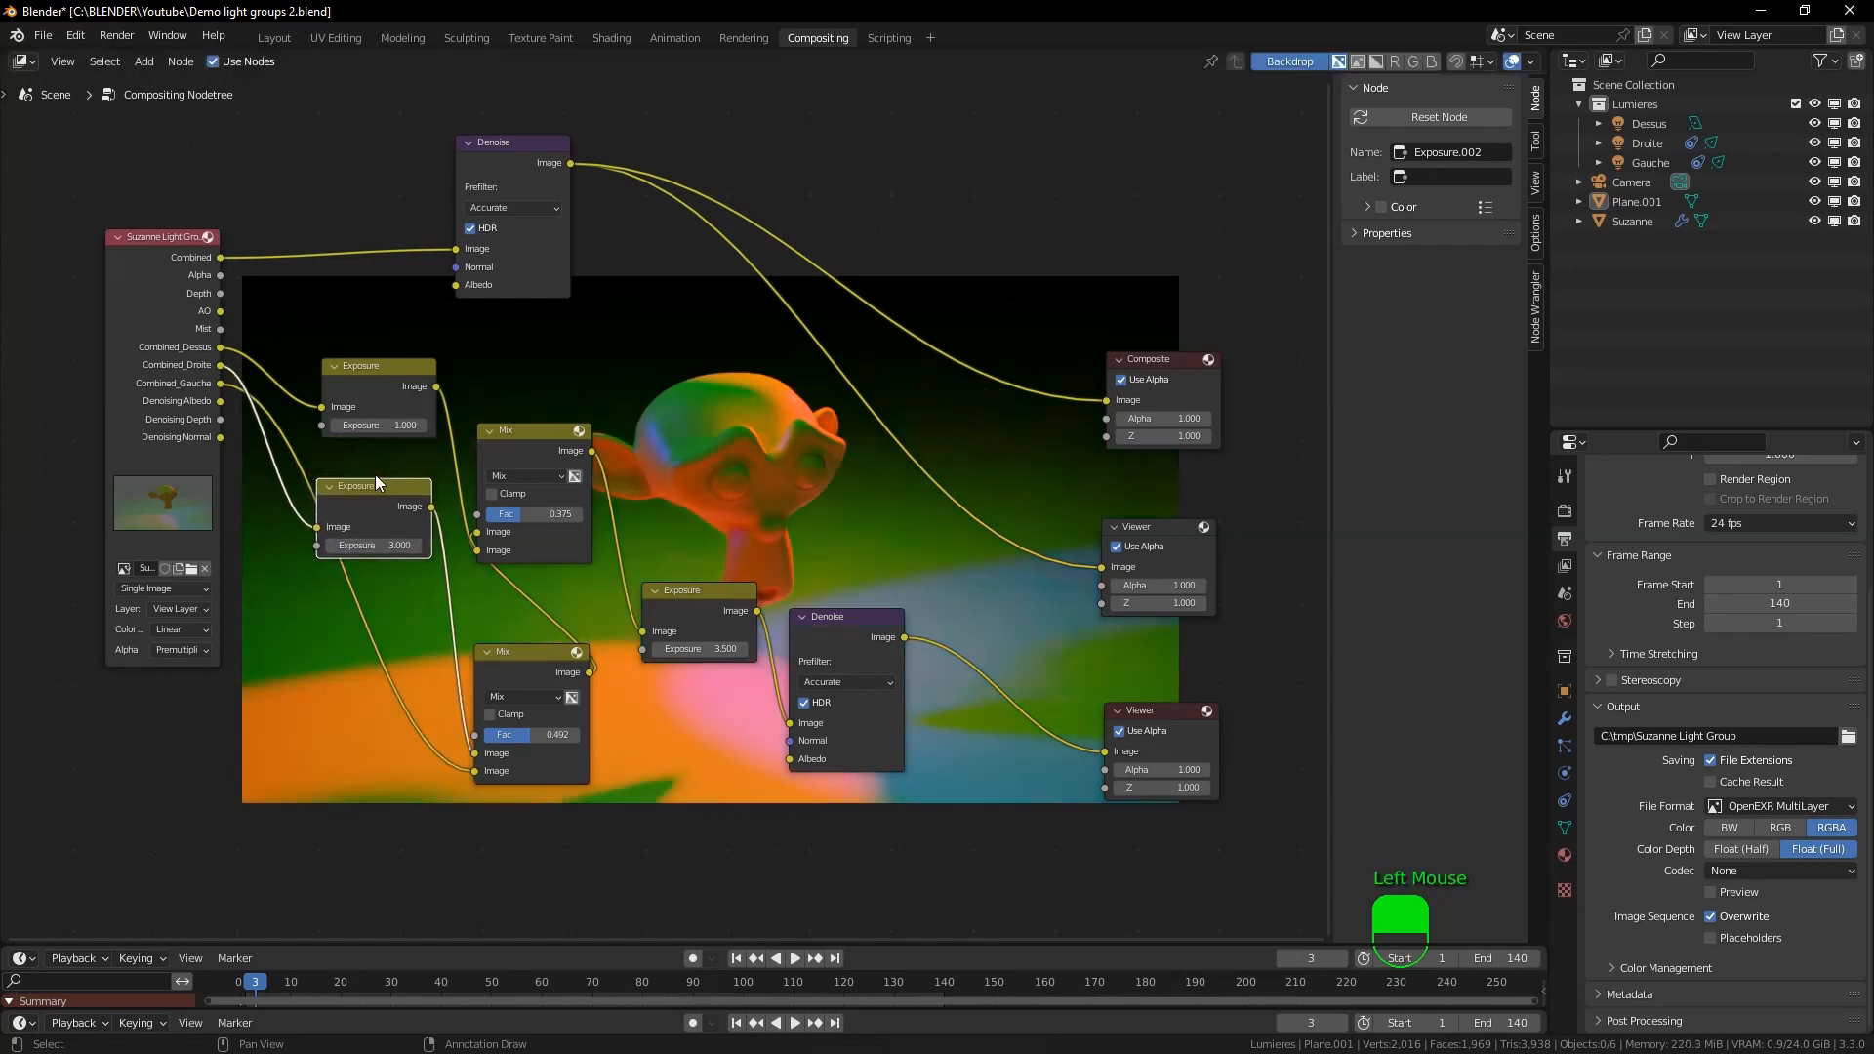
{"action": "left_click_drag", "start_coordinate": [380, 369], "coordinate": [366, 368]}
{"action": "left_click_drag", "start_coordinate": [364, 494], "coordinate": [360, 485]}
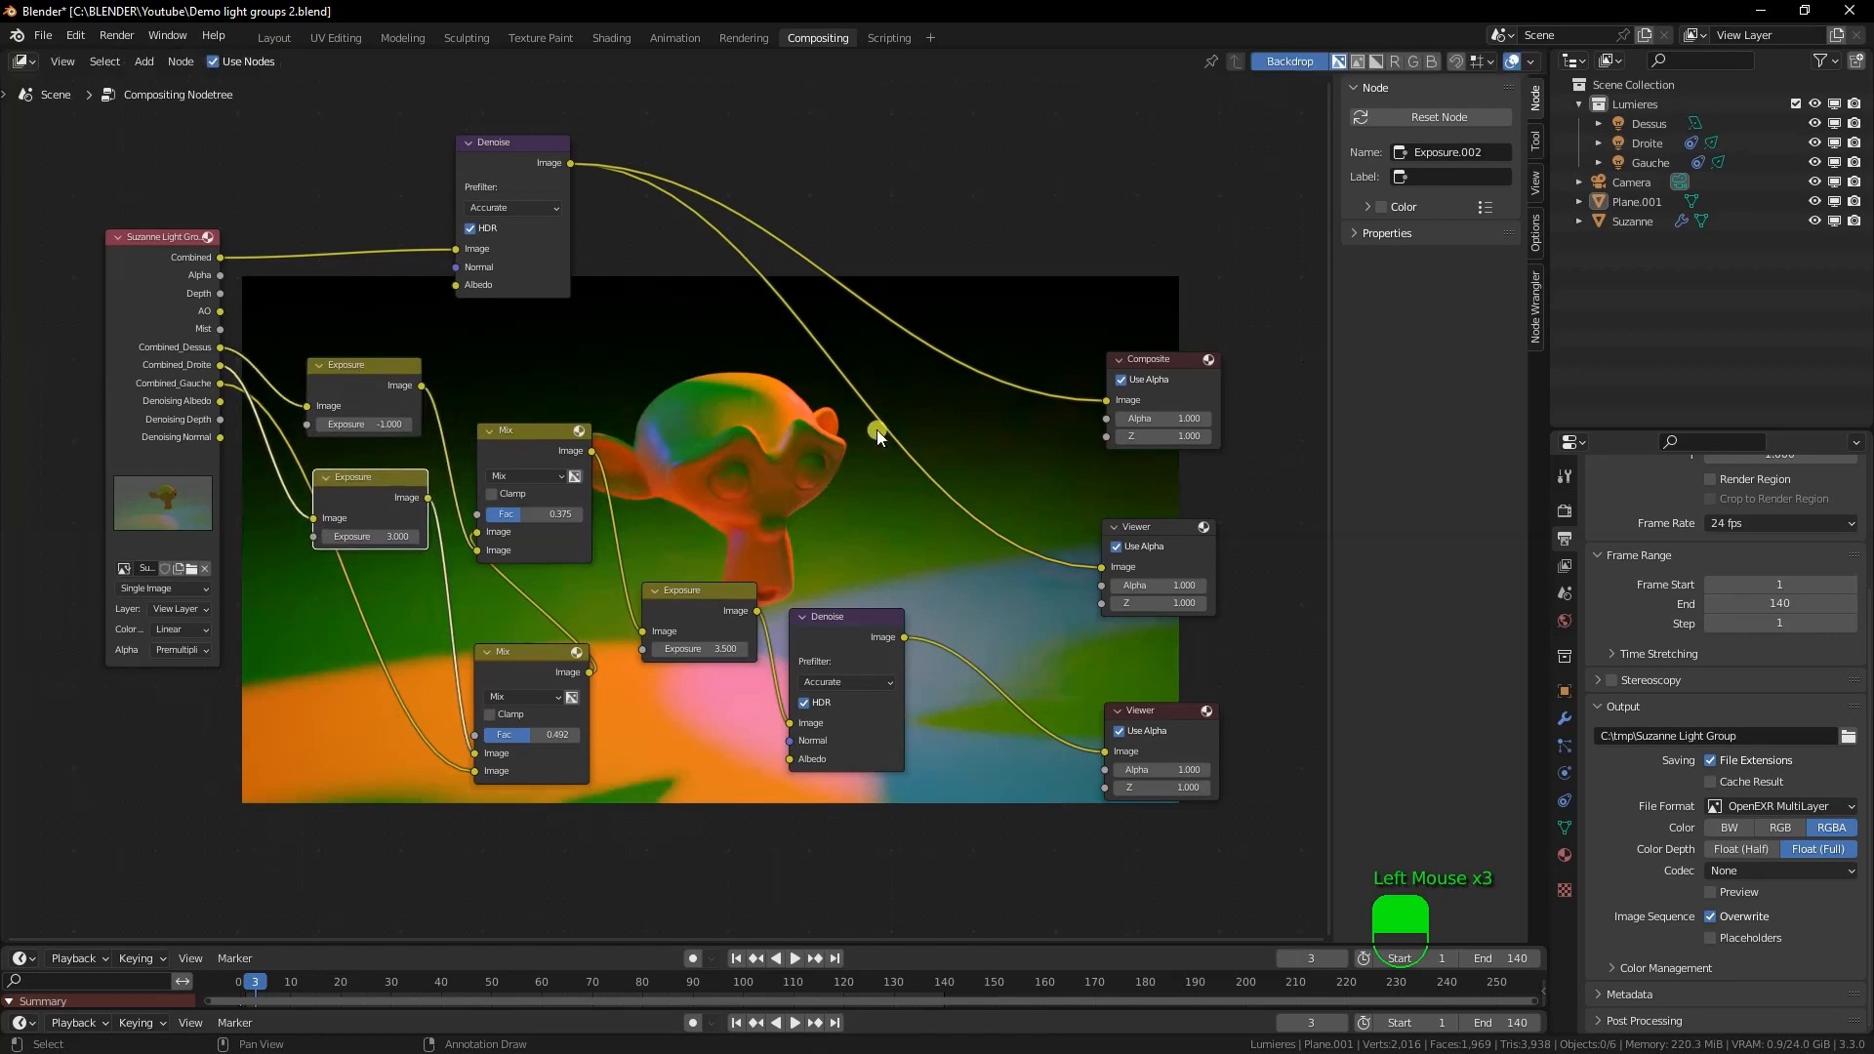
{"action": "left_click_drag", "start_coordinate": [517, 660], "coordinate": [512, 656]}
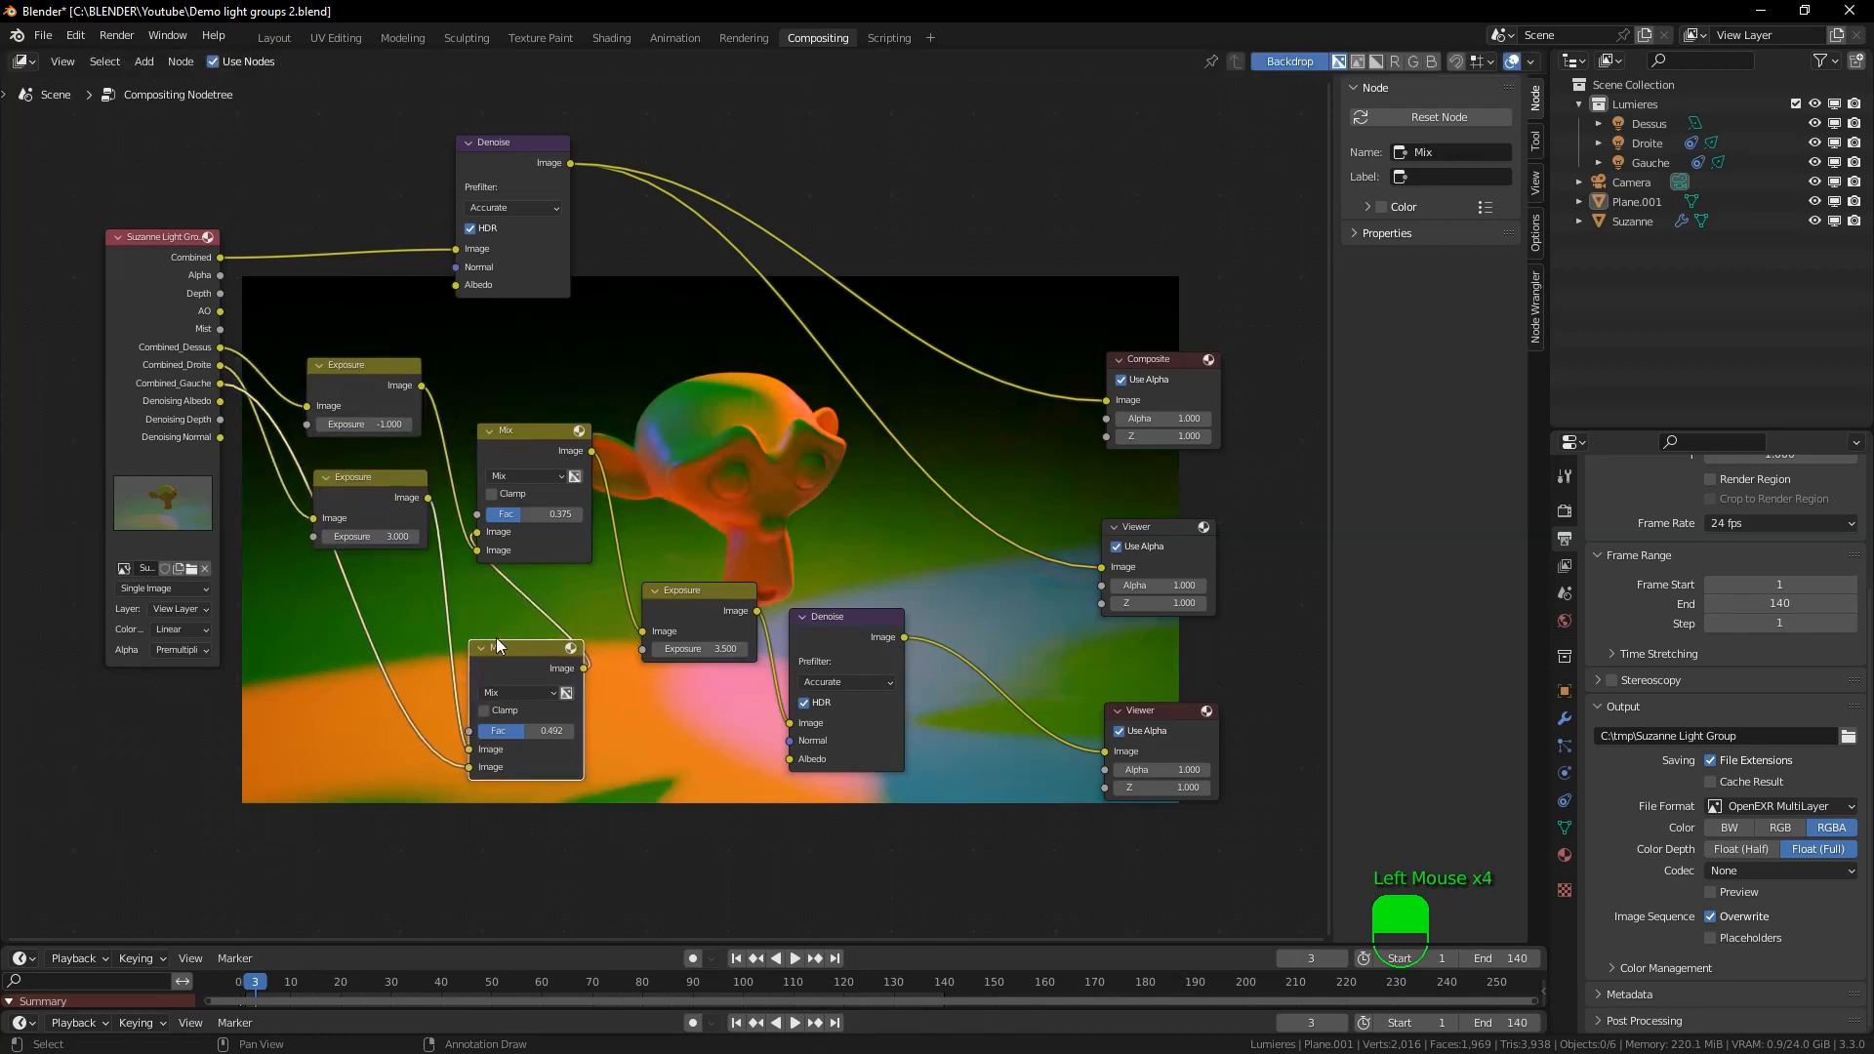
Duplicate the Exposure node onto the Combined_Gauche link before the lower Mix, and set its exposure to 5
{"action": "left_click", "coordinate": [390, 491]}
{"action": "key", "text": "shift+d"}
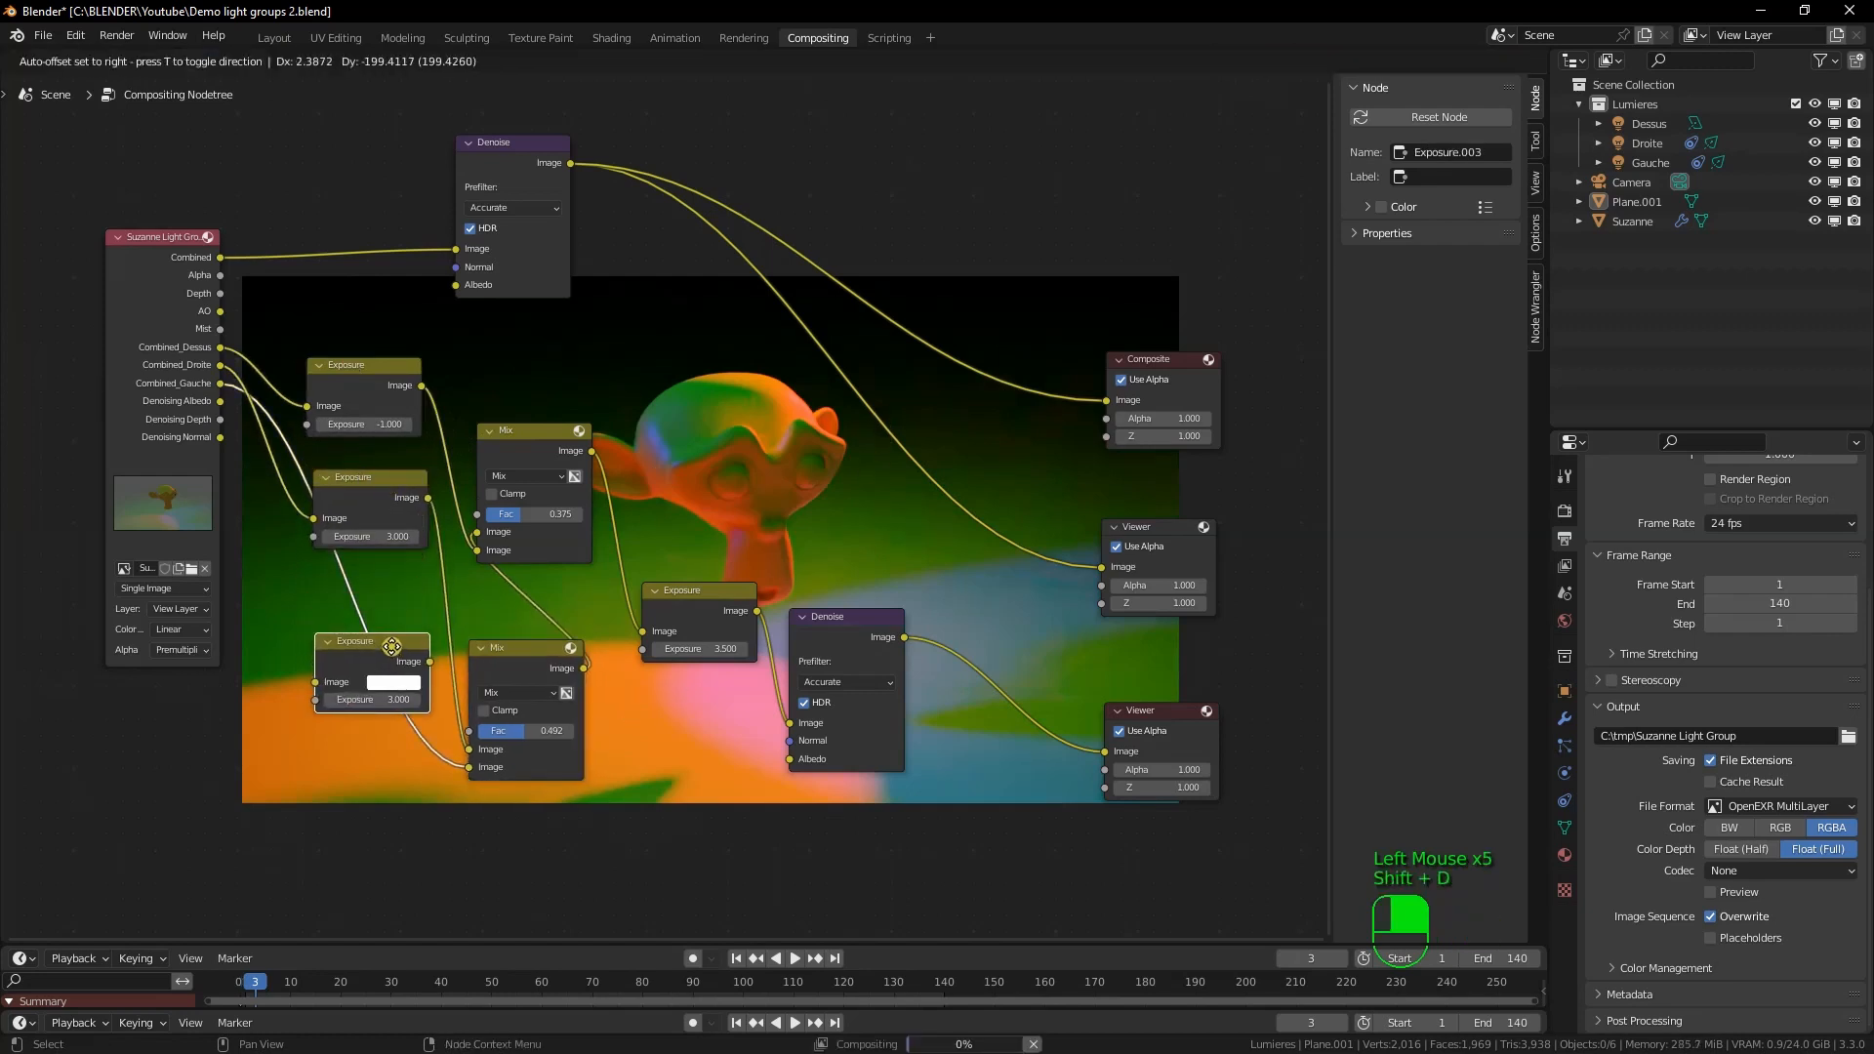
{"action": "left_click", "coordinate": [366, 649]}
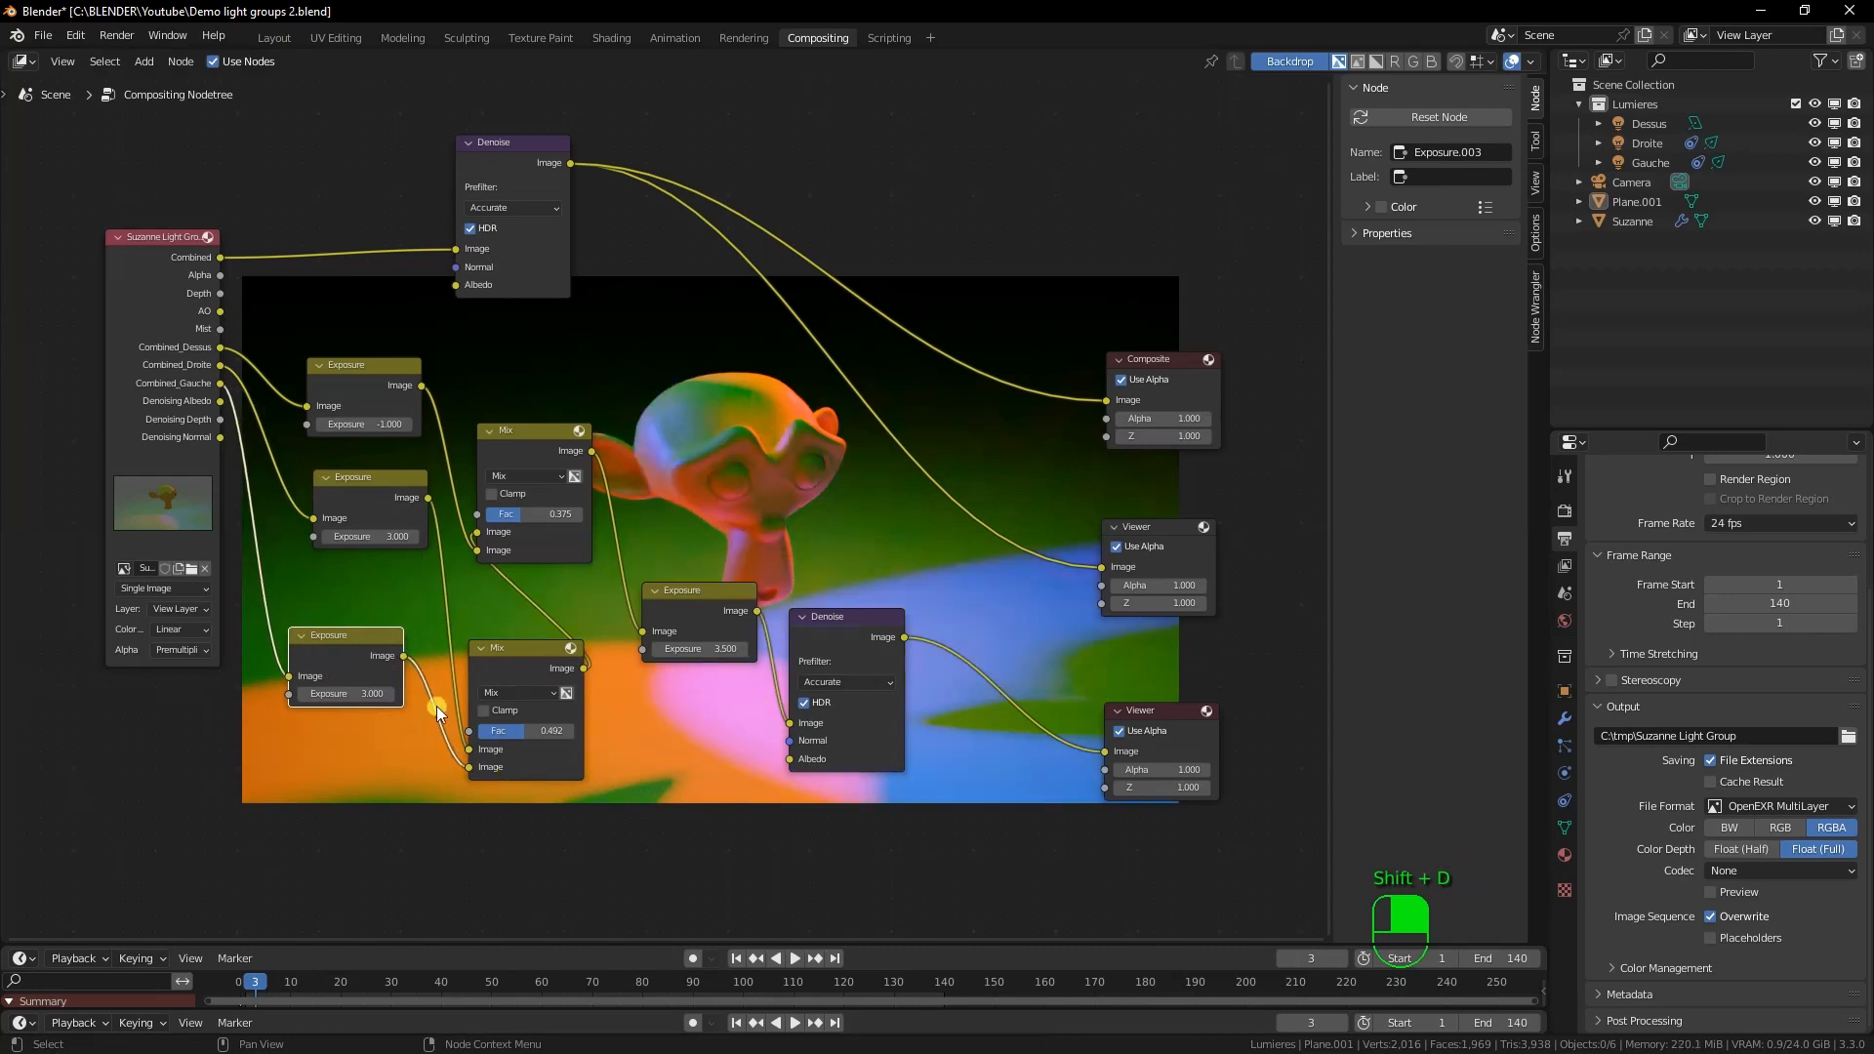
{"action": "left_click", "coordinate": [371, 694]}
{"action": "key", "text": "Return"}
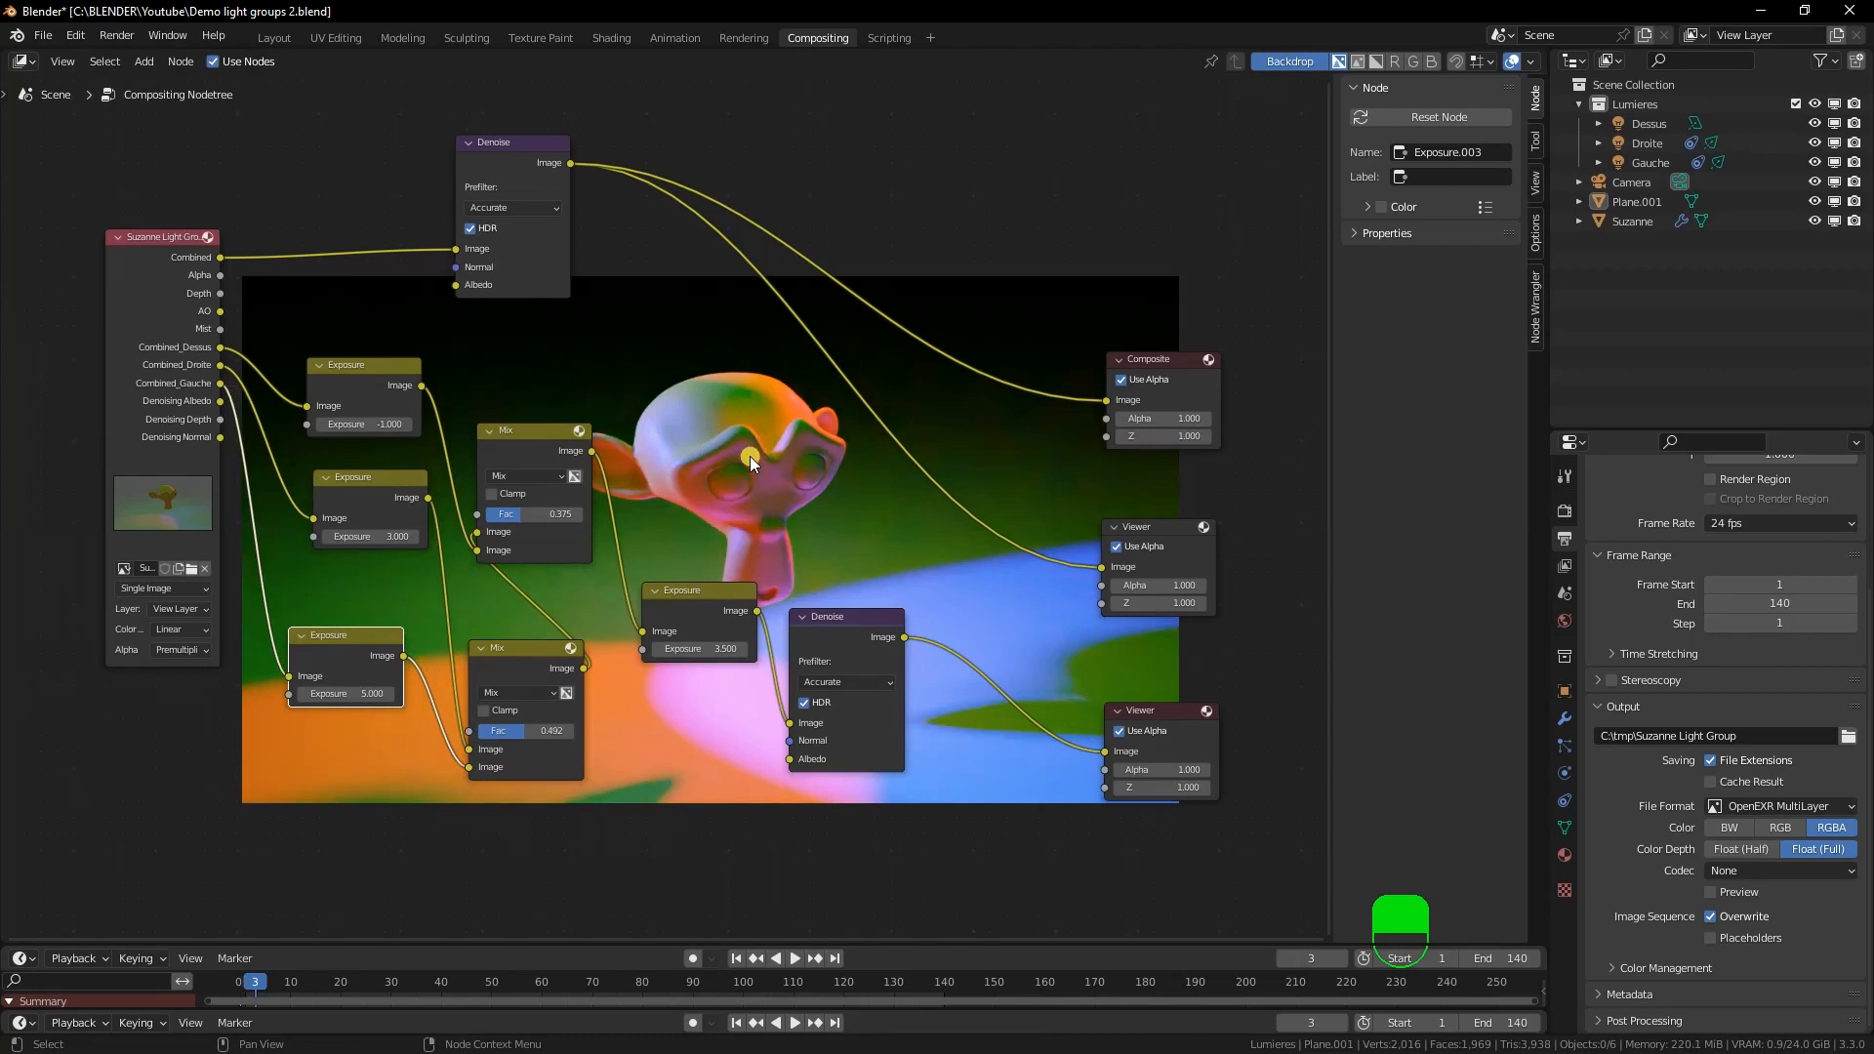
Spread out the lower Denoise, the final Exposure and the two Mix nodes so their links are easier to follow
{"action": "left_click", "coordinate": [699, 594]}
{"action": "left_click_drag", "start_coordinate": [831, 617], "coordinate": [886, 588]}
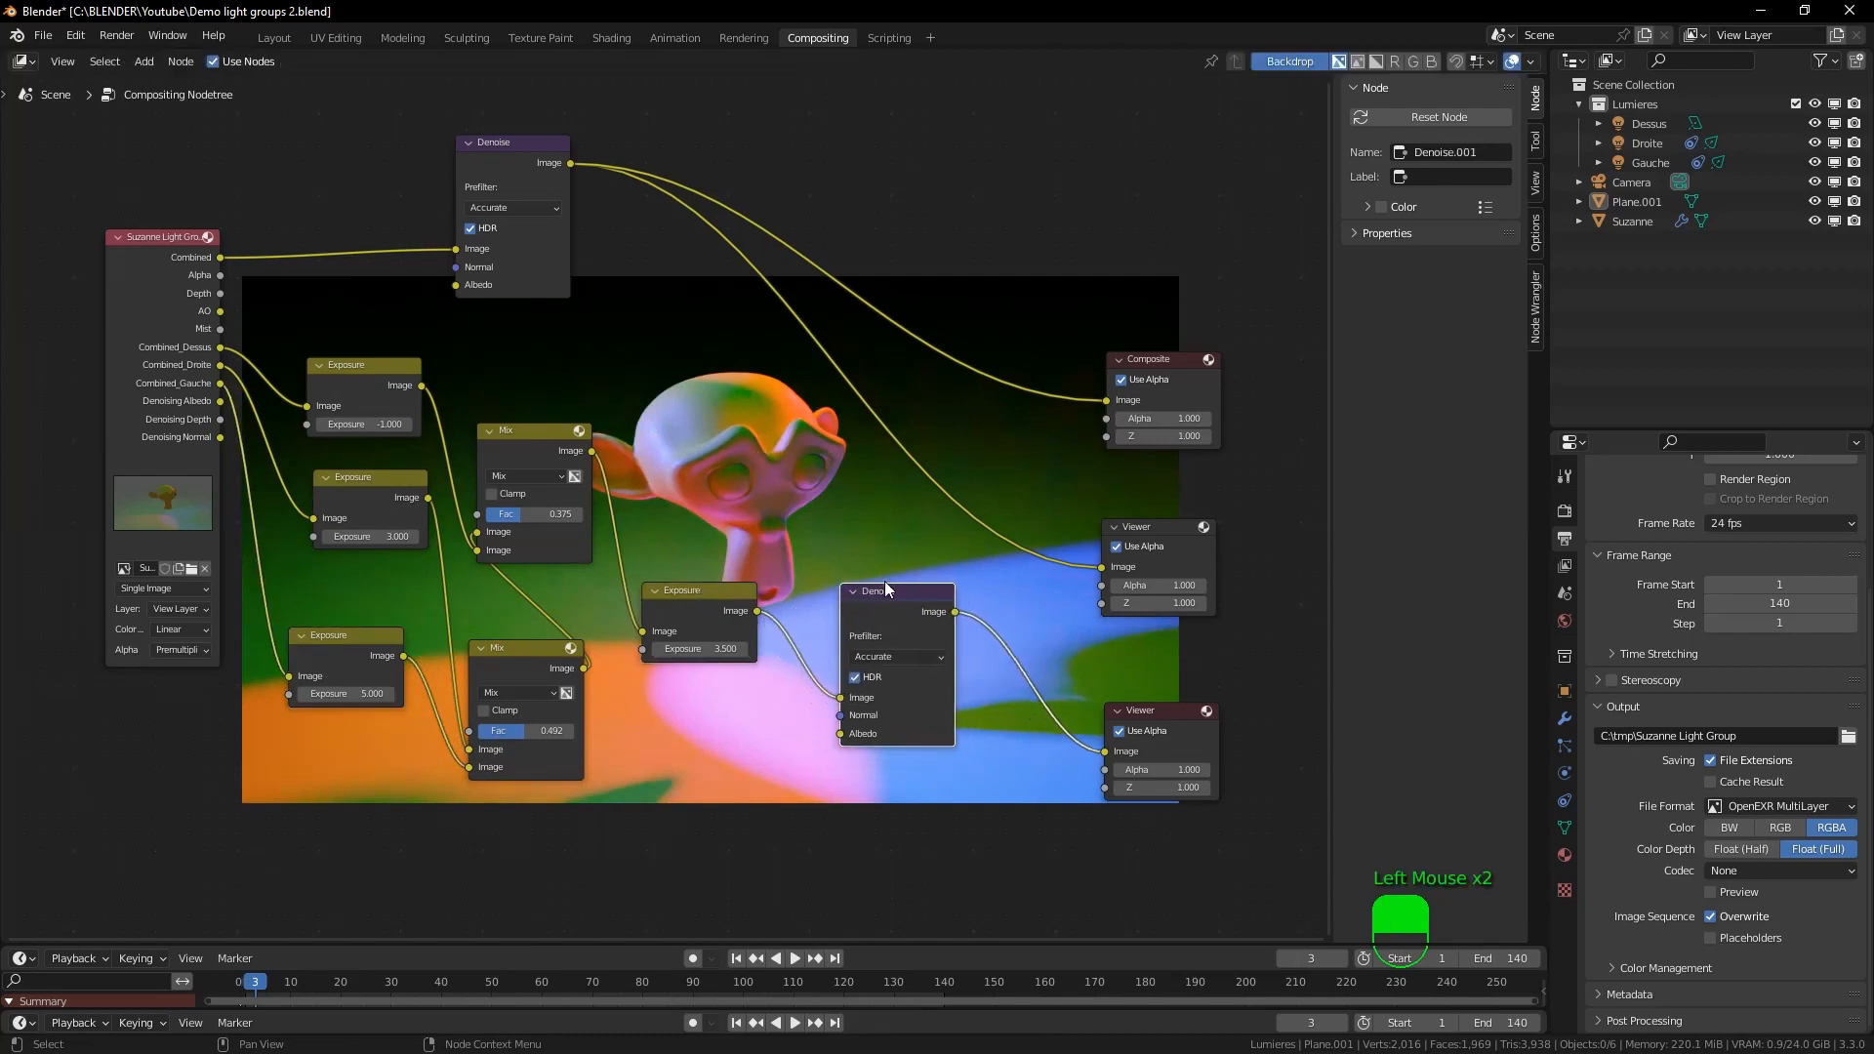
{"action": "left_click_drag", "start_coordinate": [706, 591], "coordinate": [746, 594]}
{"action": "left_click_drag", "start_coordinate": [544, 652], "coordinate": [540, 623]}
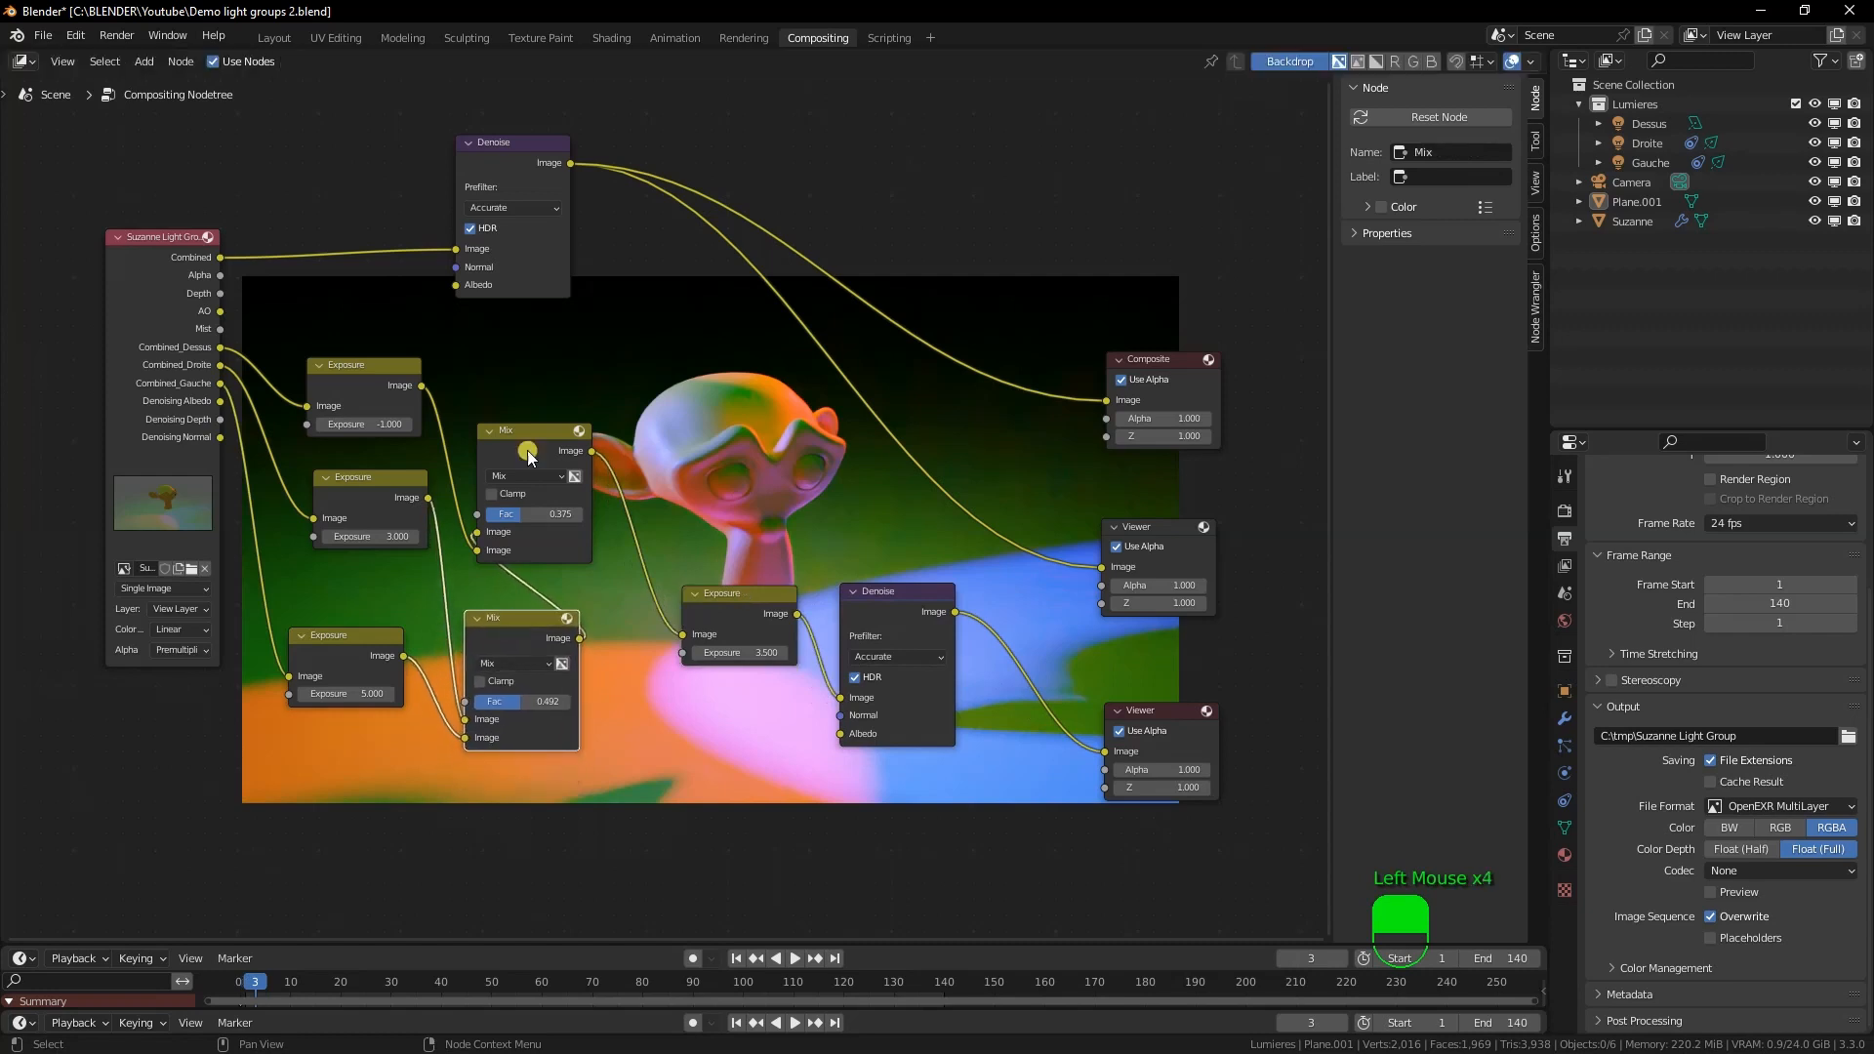
{"action": "left_click_drag", "start_coordinate": [514, 430], "coordinate": [527, 431]}
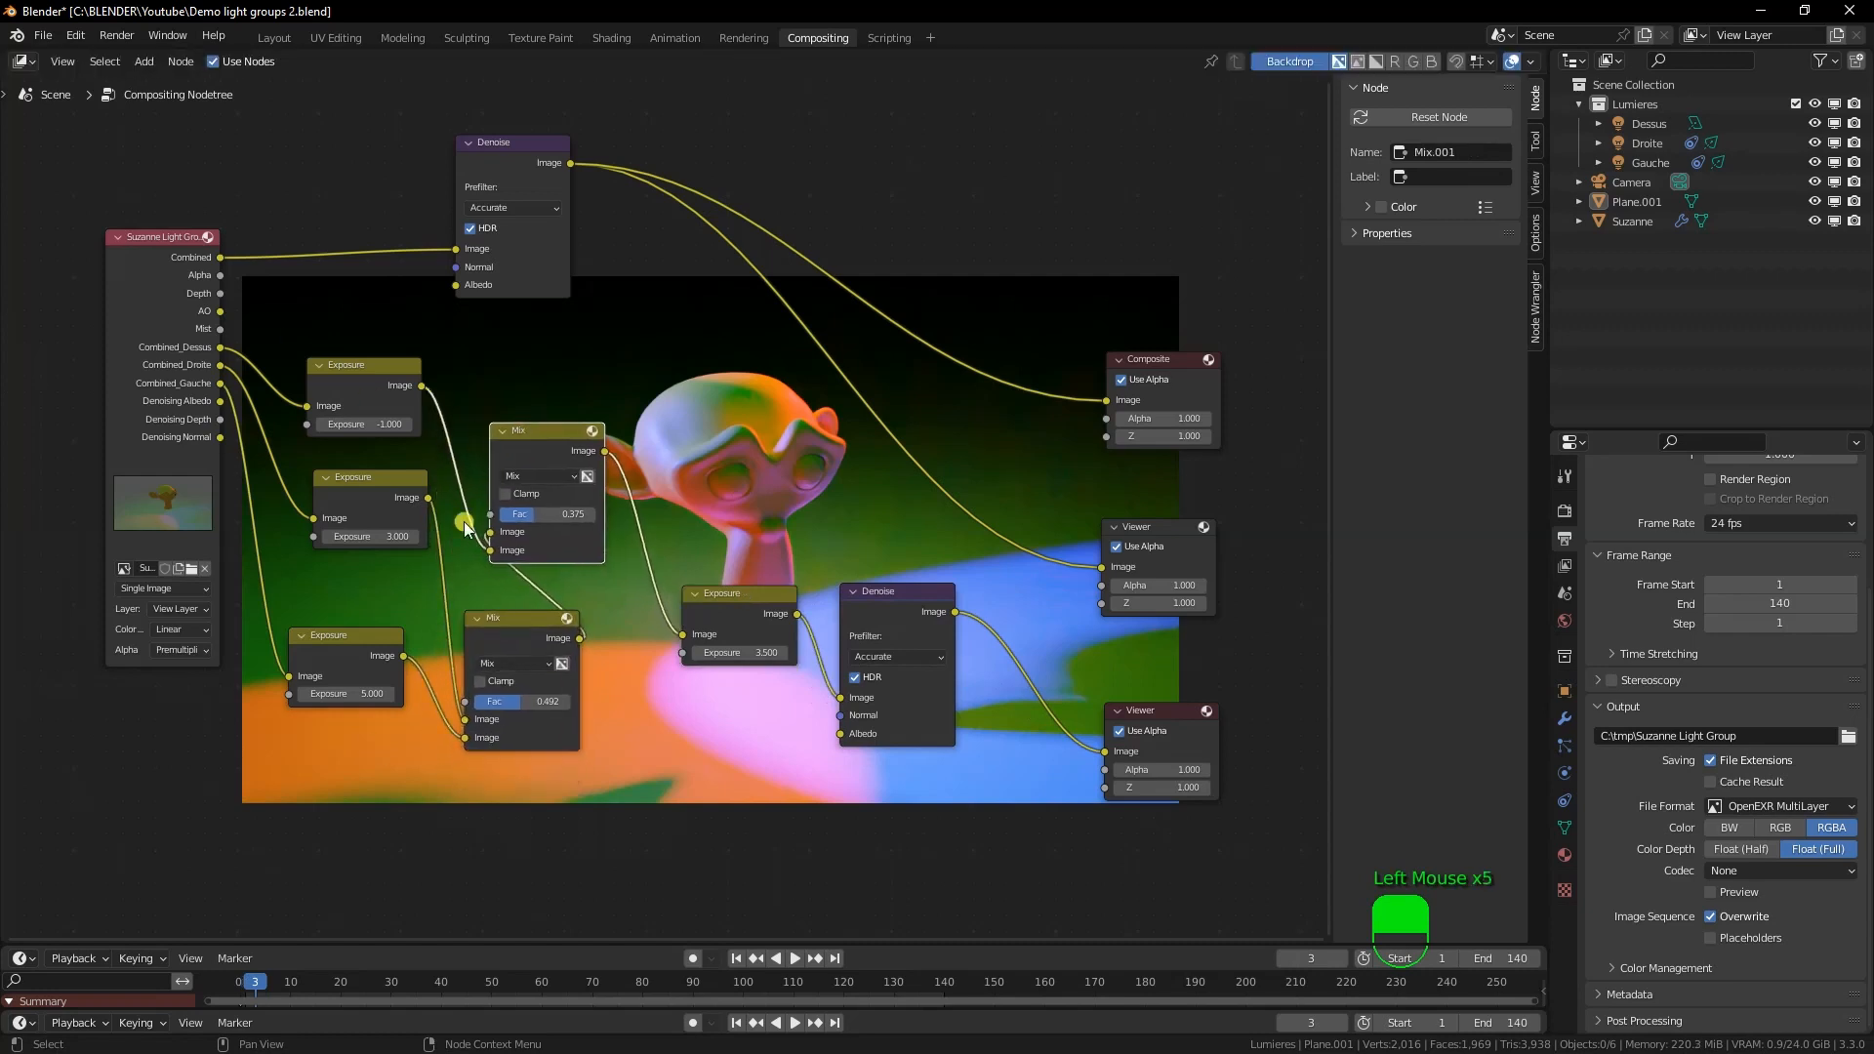
{"action": "left_click_drag", "start_coordinate": [758, 600], "coordinate": [742, 598]}
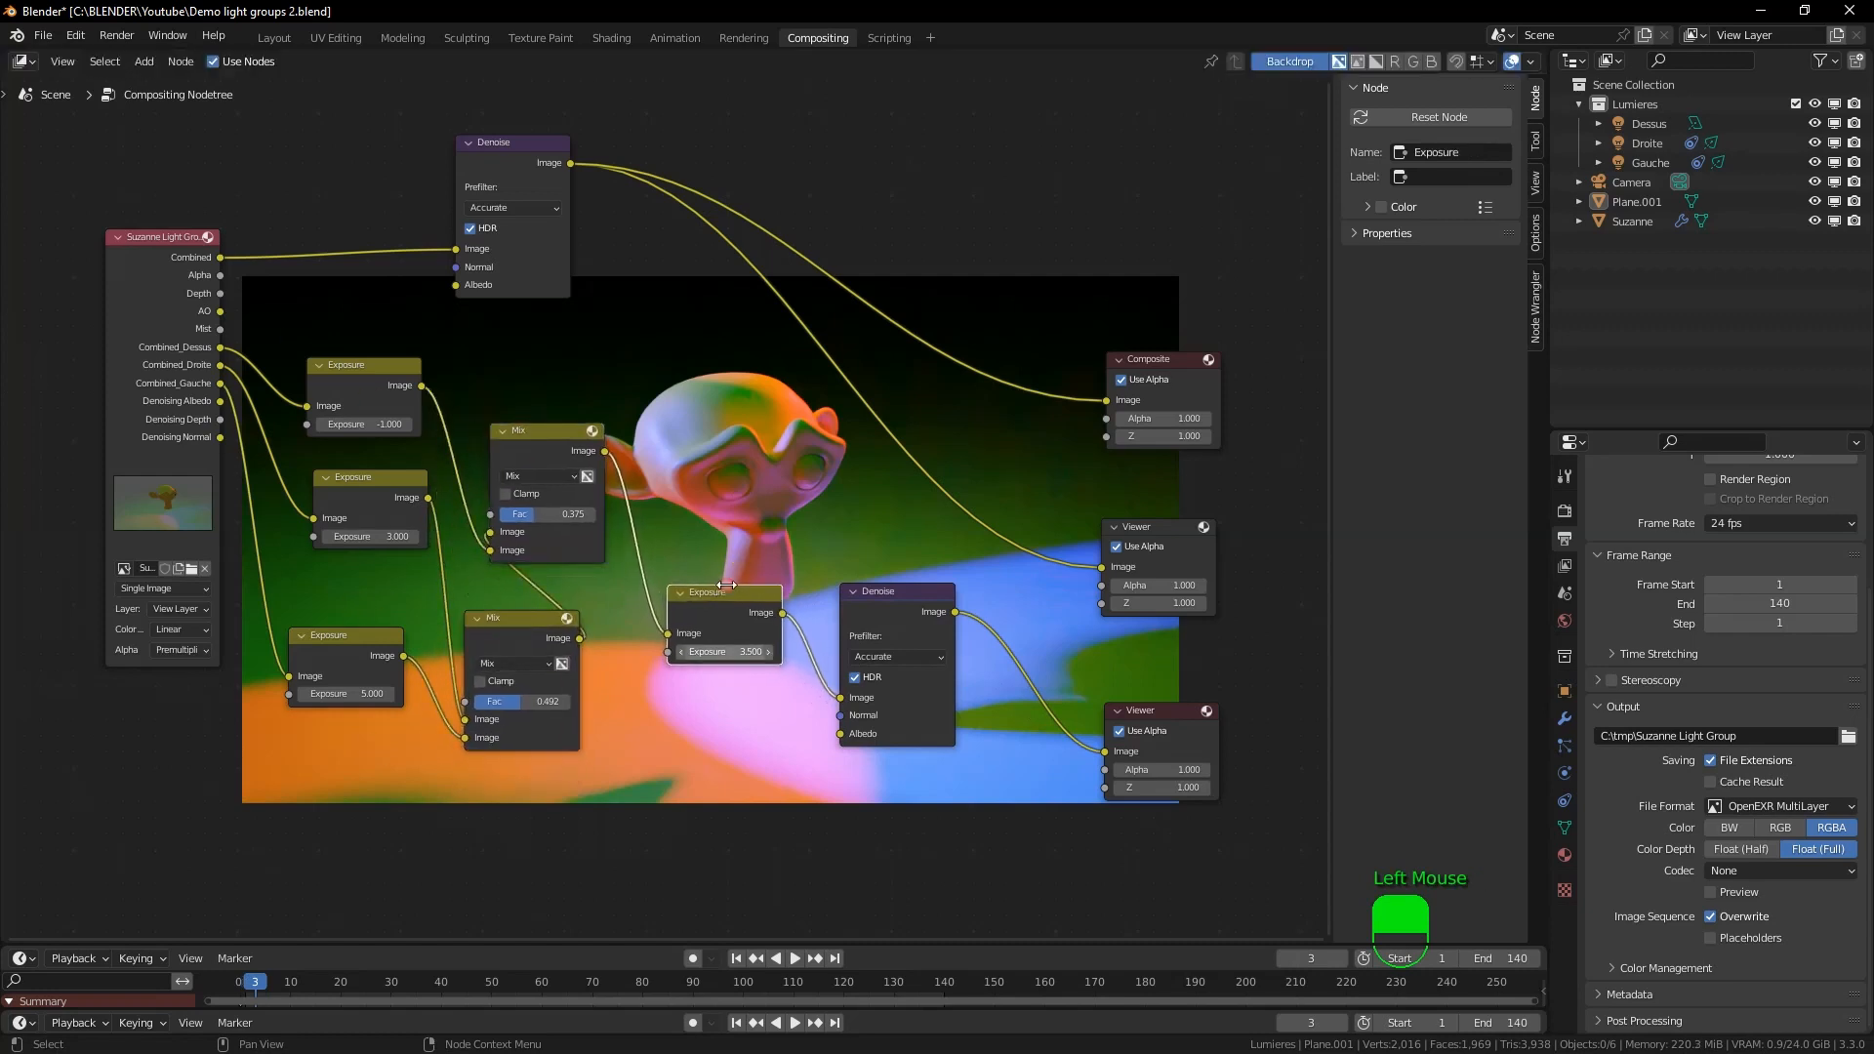
Try removing the final Exposure node while keeping its links and shifting the lower Mix, and undo both changes
{"action": "key", "text": "ctrl+x"}
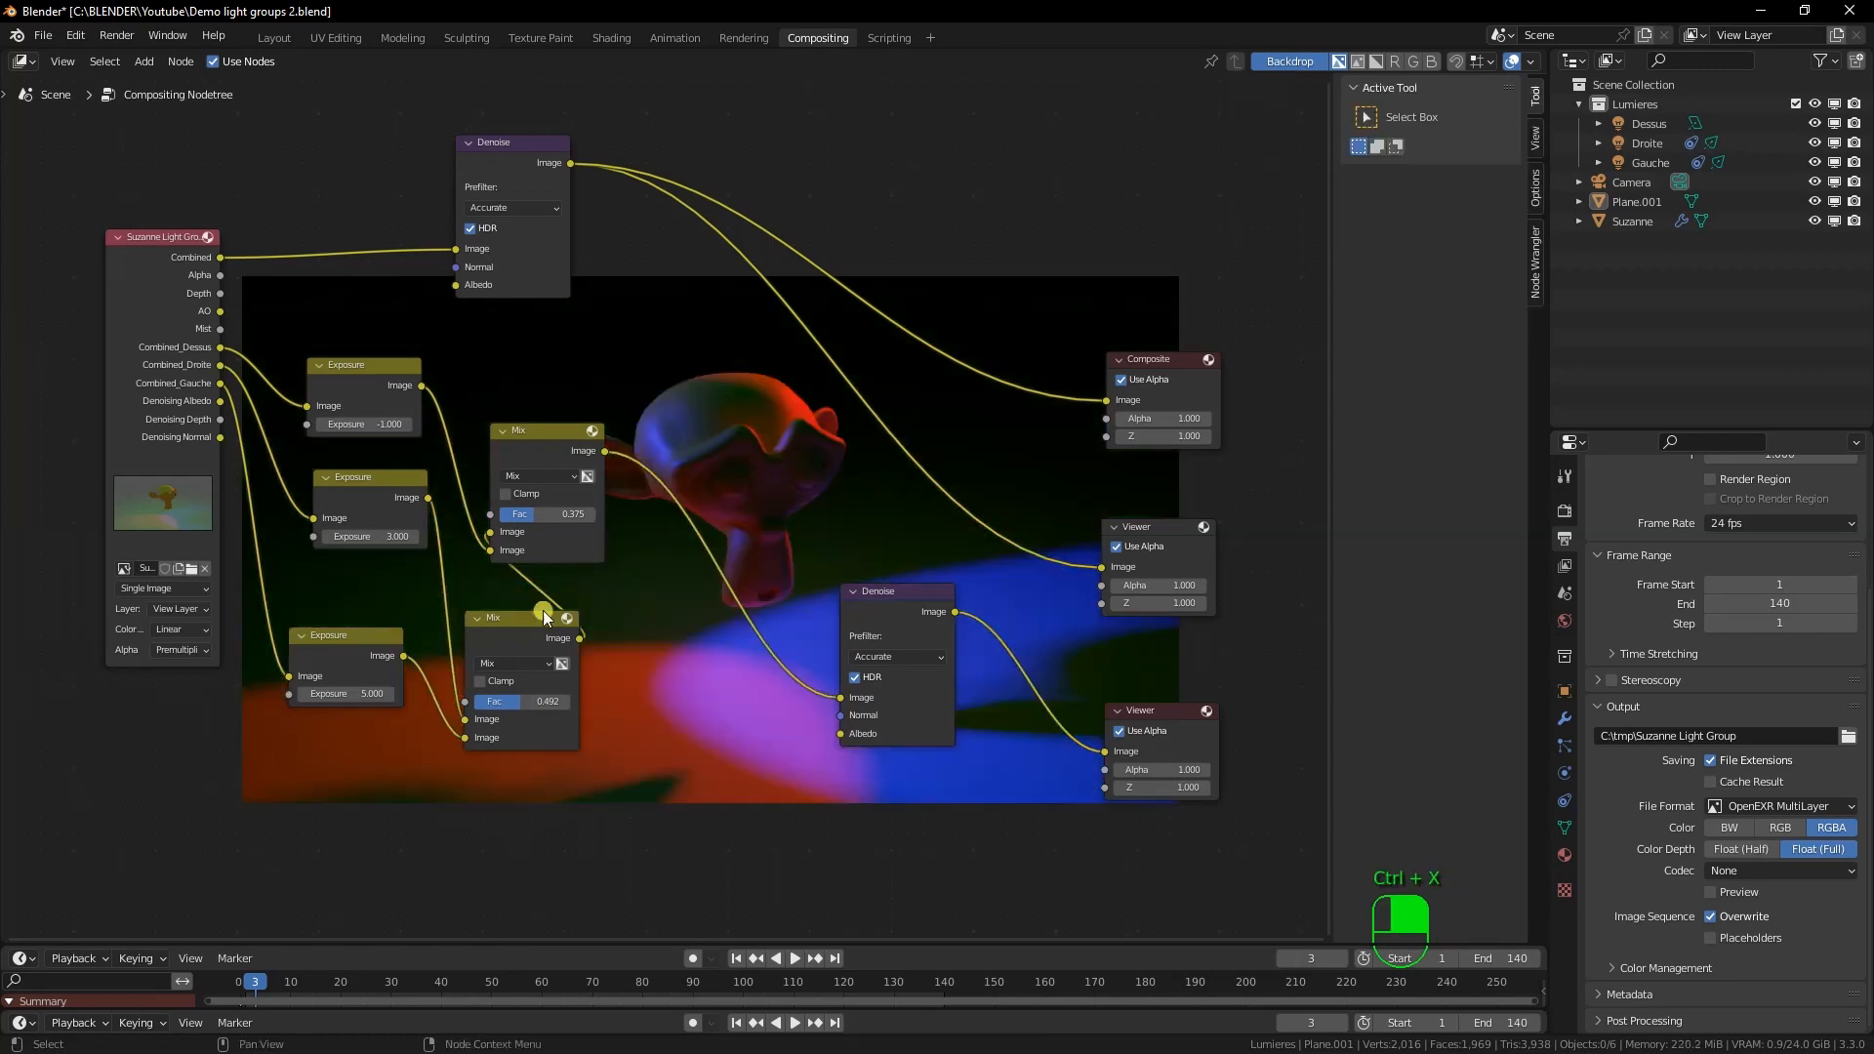
{"action": "left_click_drag", "start_coordinate": [529, 620], "coordinate": [553, 615]}
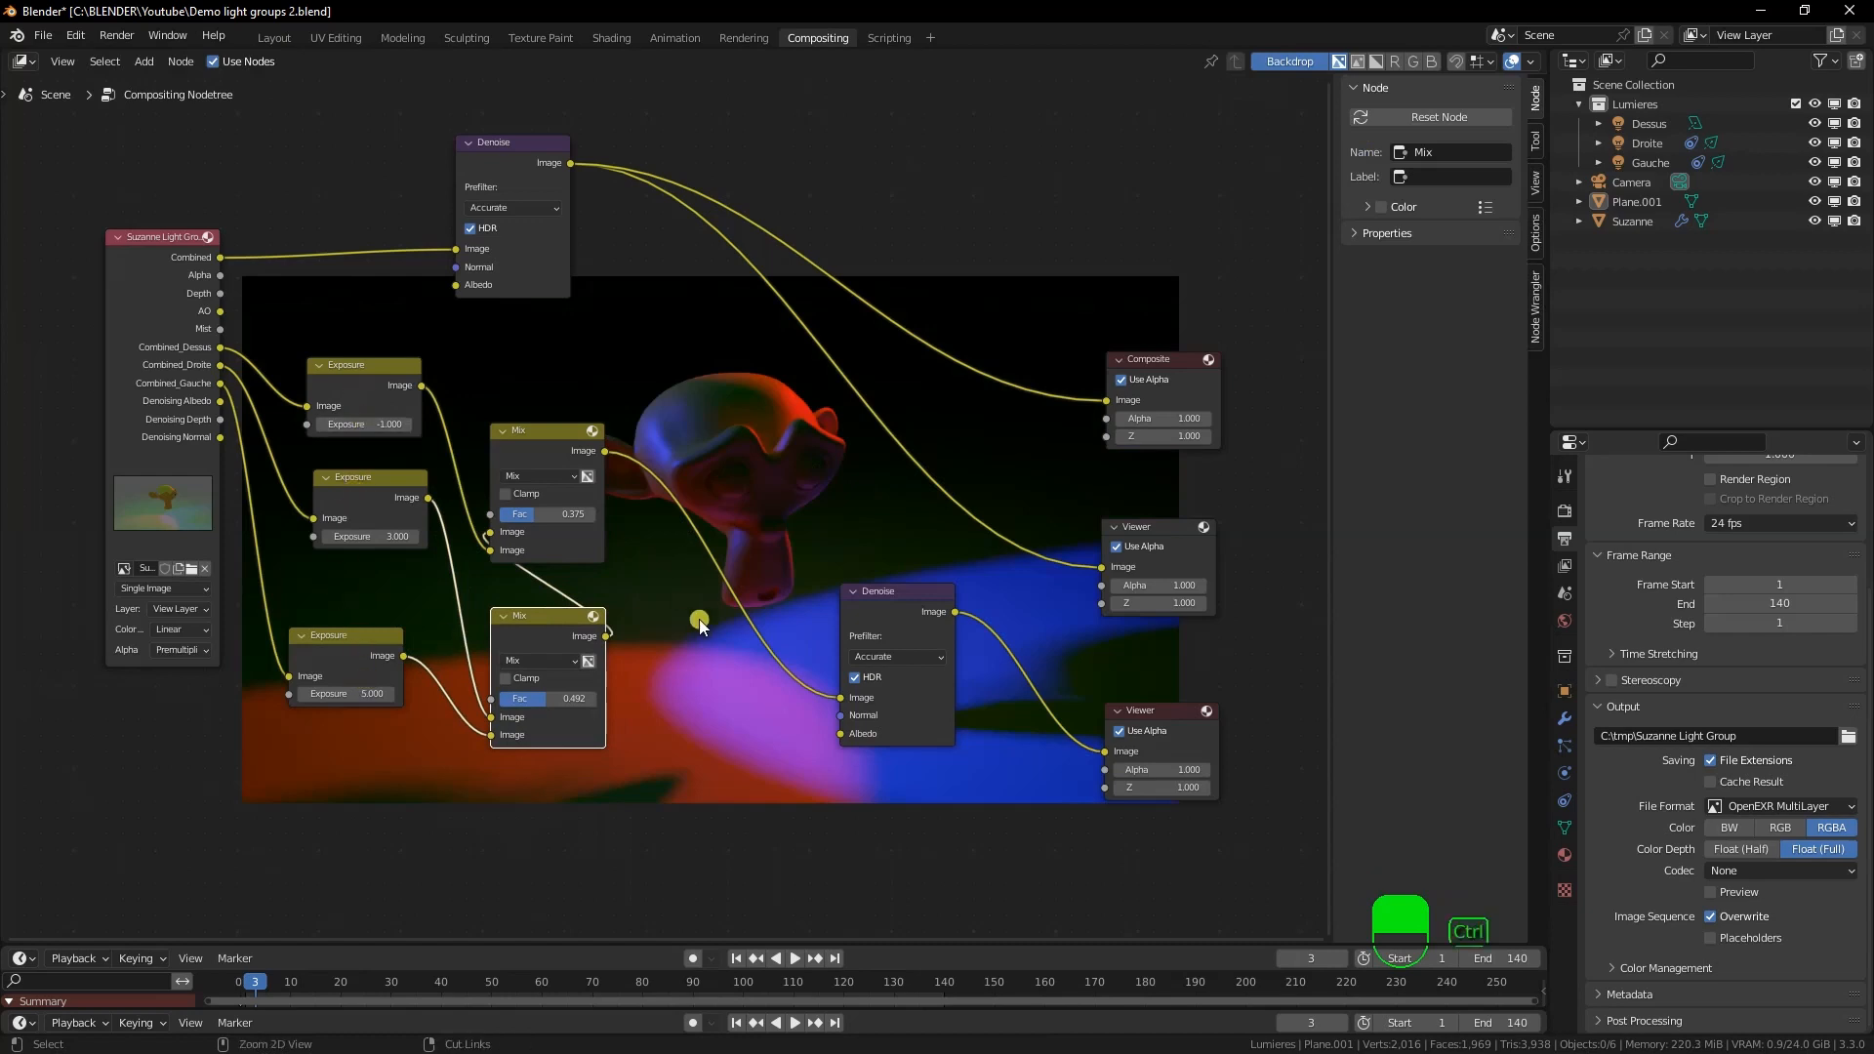
{"action": "key", "text": "ctrl+z"}
{"action": "key", "text": "ctrl+z"}
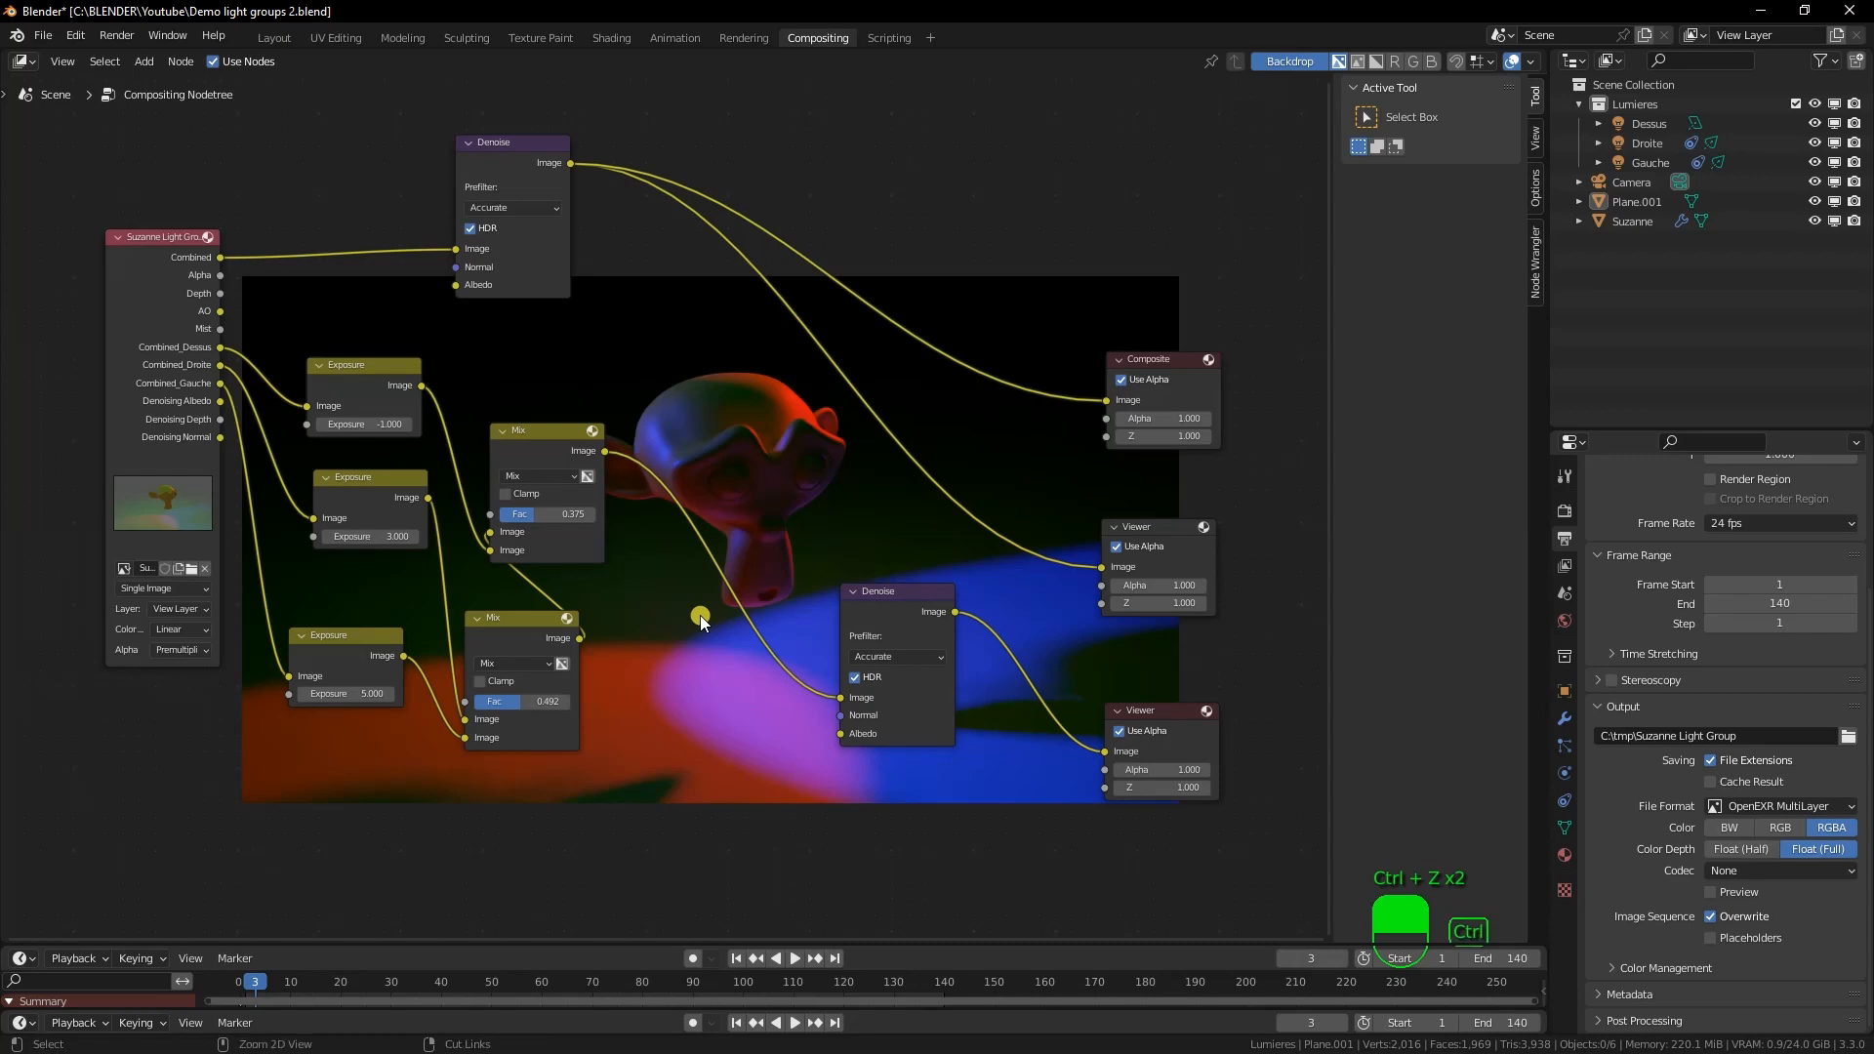
{"action": "key", "text": "ctrl+z"}
Move the final Exposure node up slightly, try exposures of 1 and 2 on it, and settle on 3
{"action": "left_click", "coordinate": [709, 566]}
{"action": "left_click", "coordinate": [741, 629]}
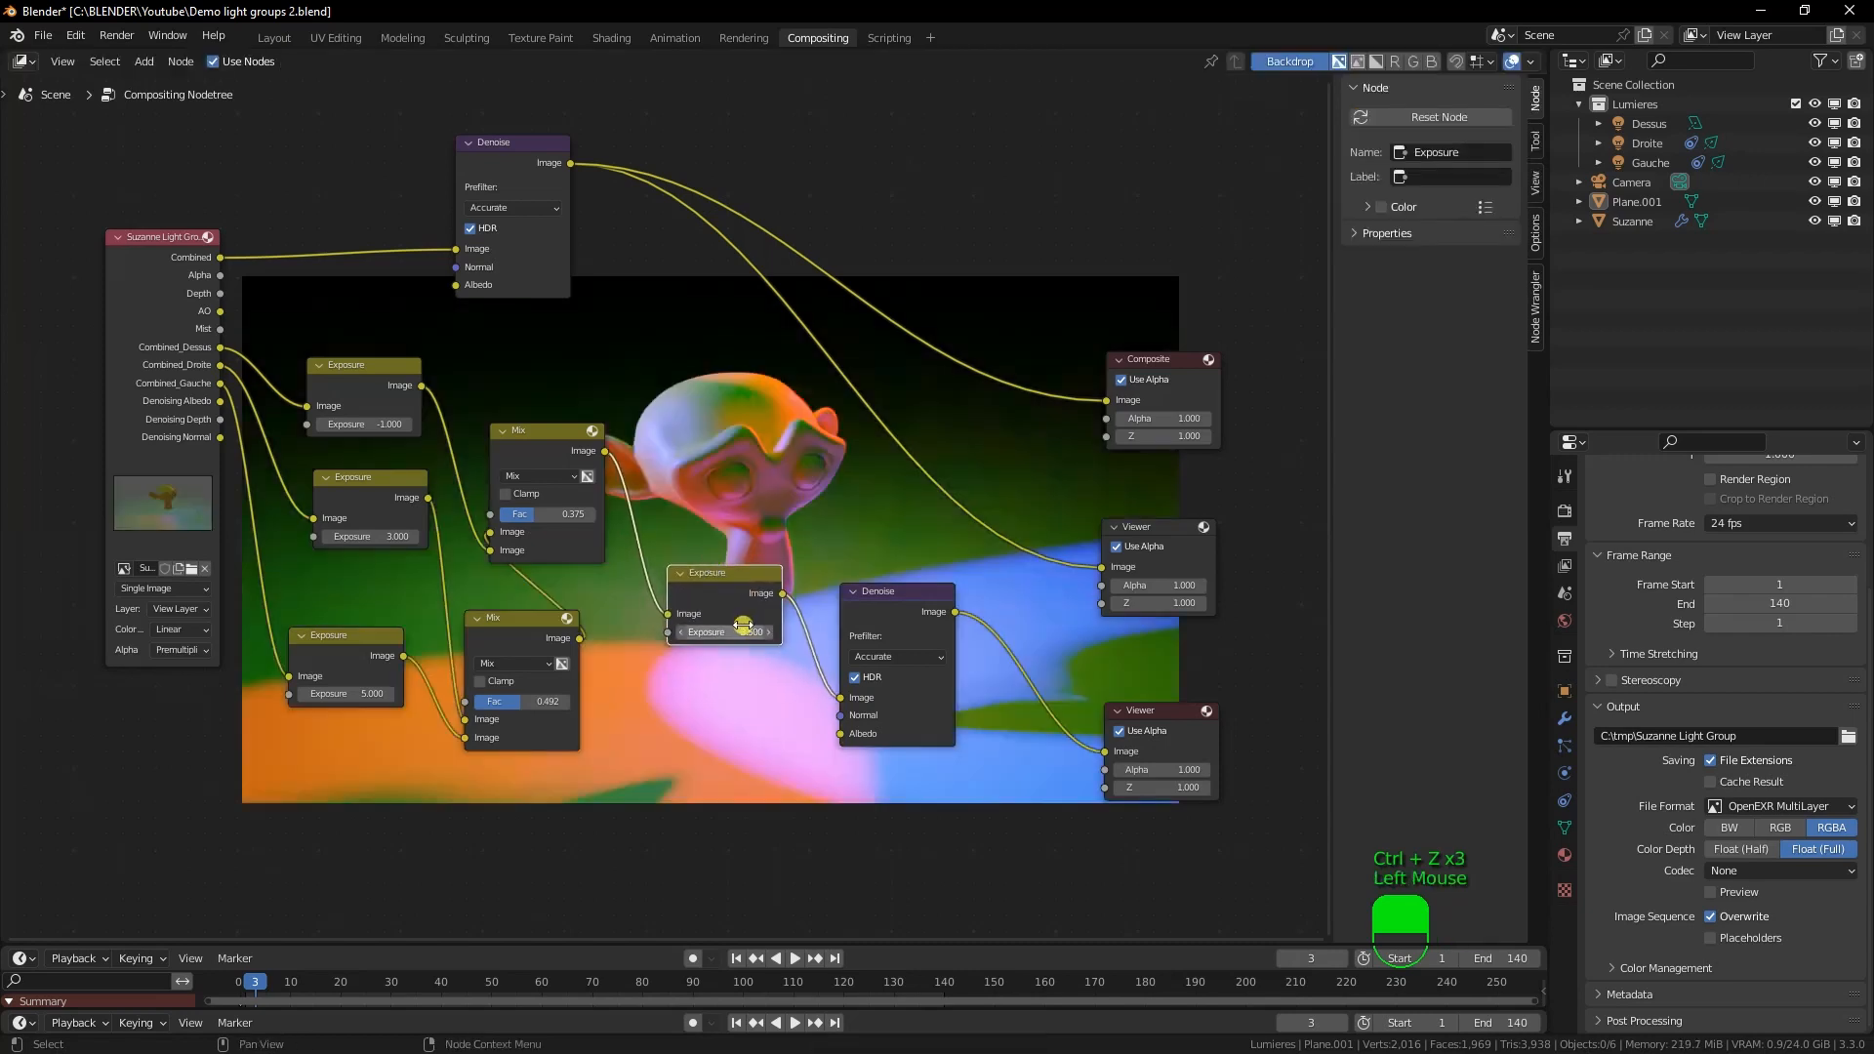
{"action": "type", "text": "1"}
{"action": "key", "text": "Return"}
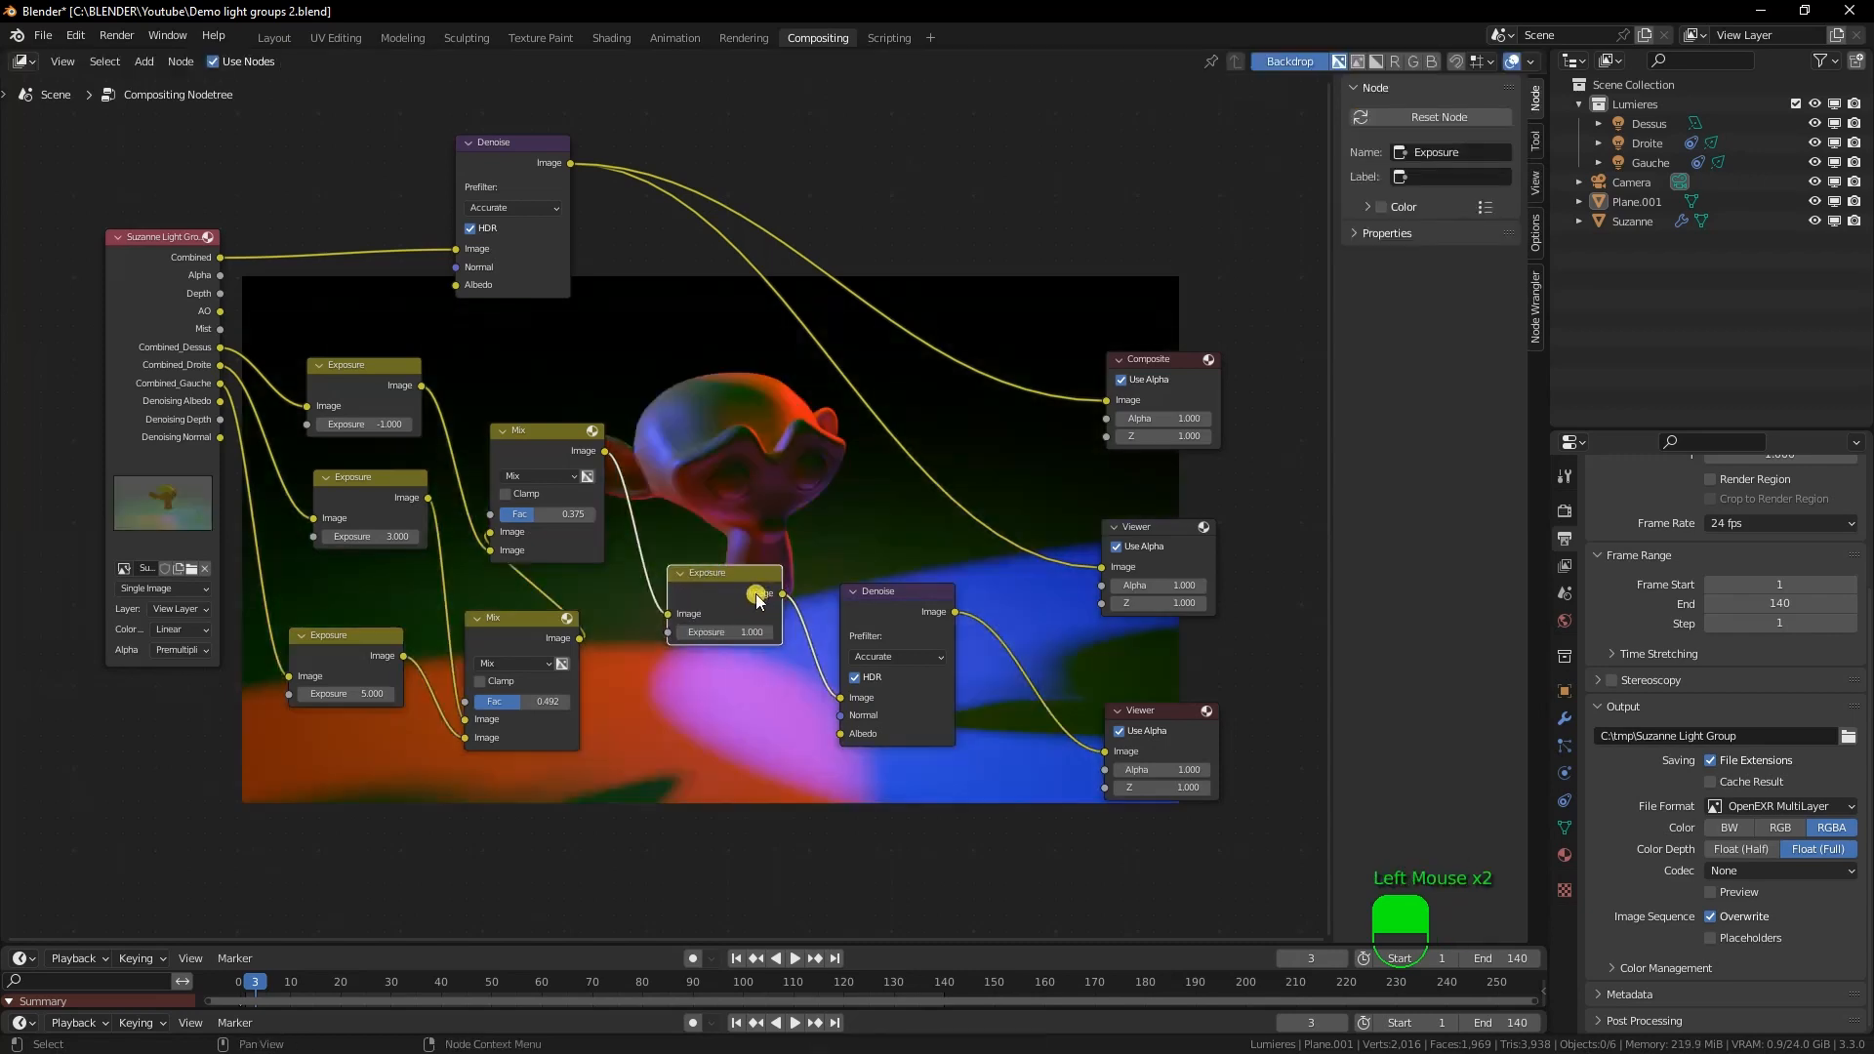
{"action": "left_click_drag", "start_coordinate": [738, 573], "coordinate": [732, 567]}
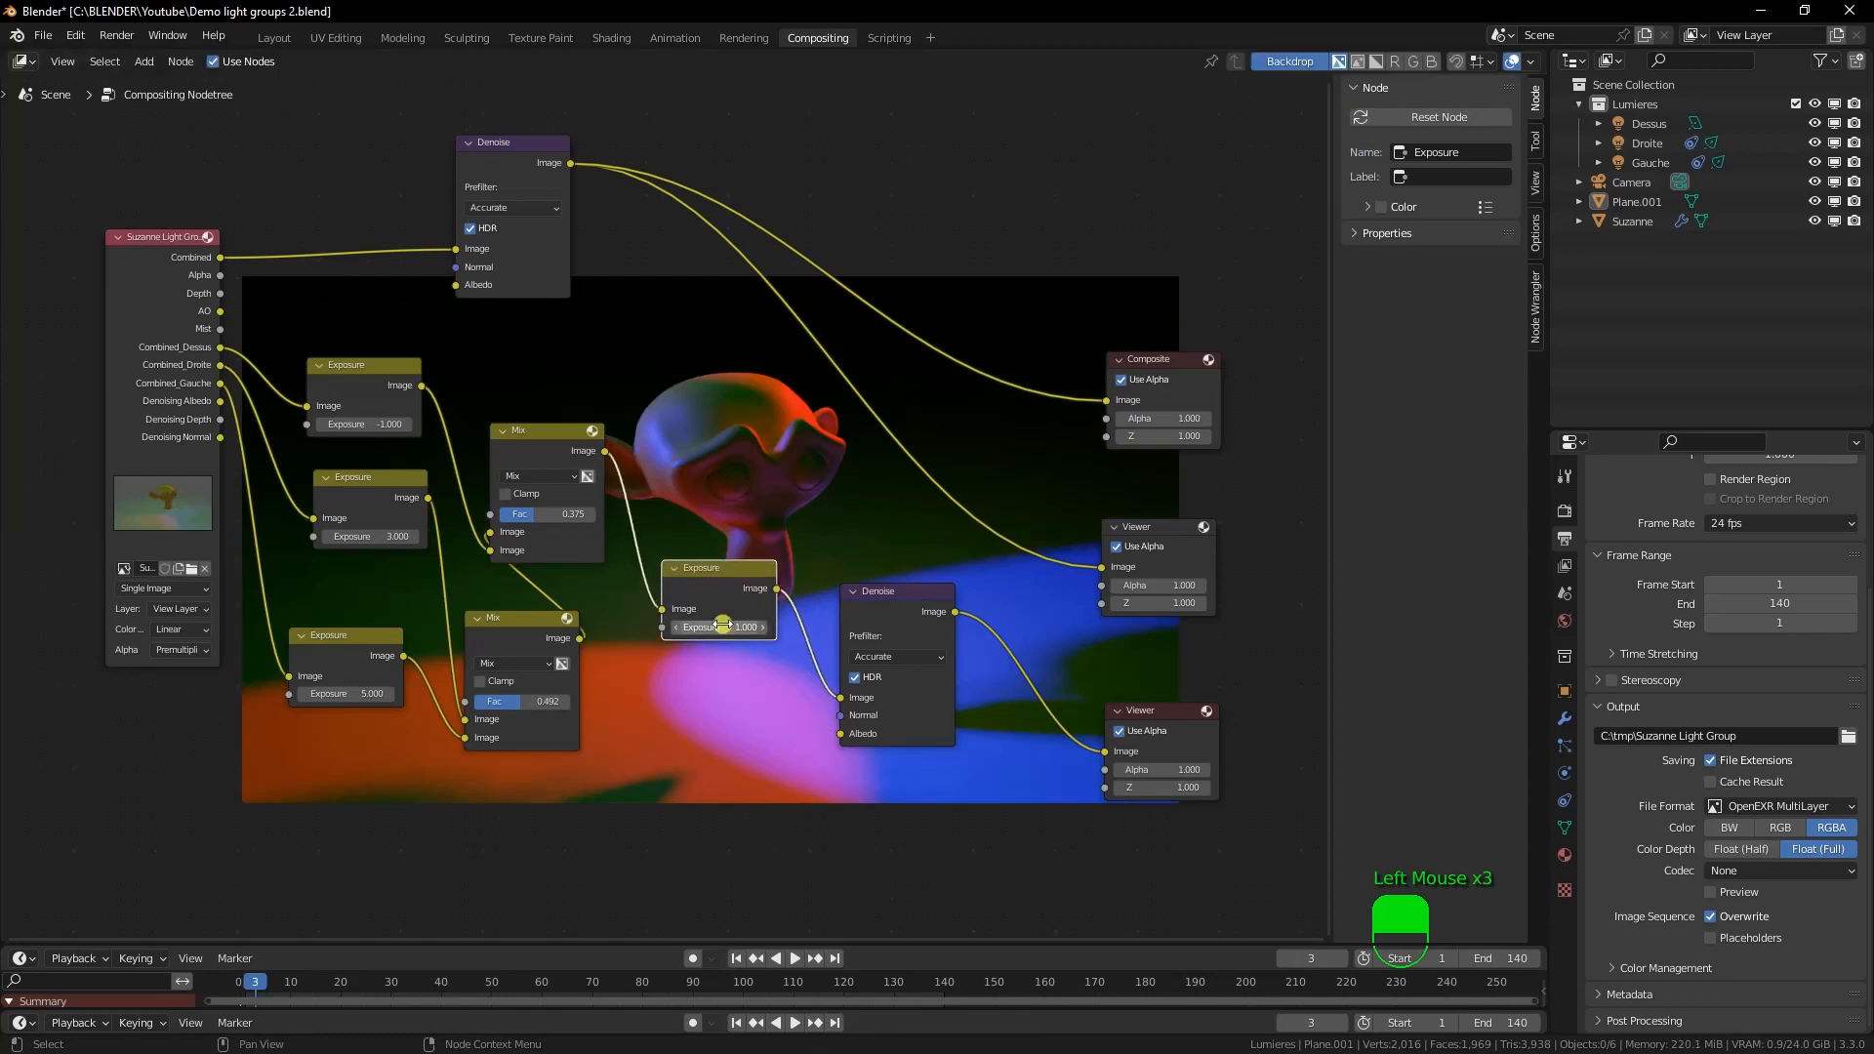
{"action": "left_click", "coordinate": [721, 626]}
{"action": "type", "text": "2"}
{"action": "key", "text": "Return"}
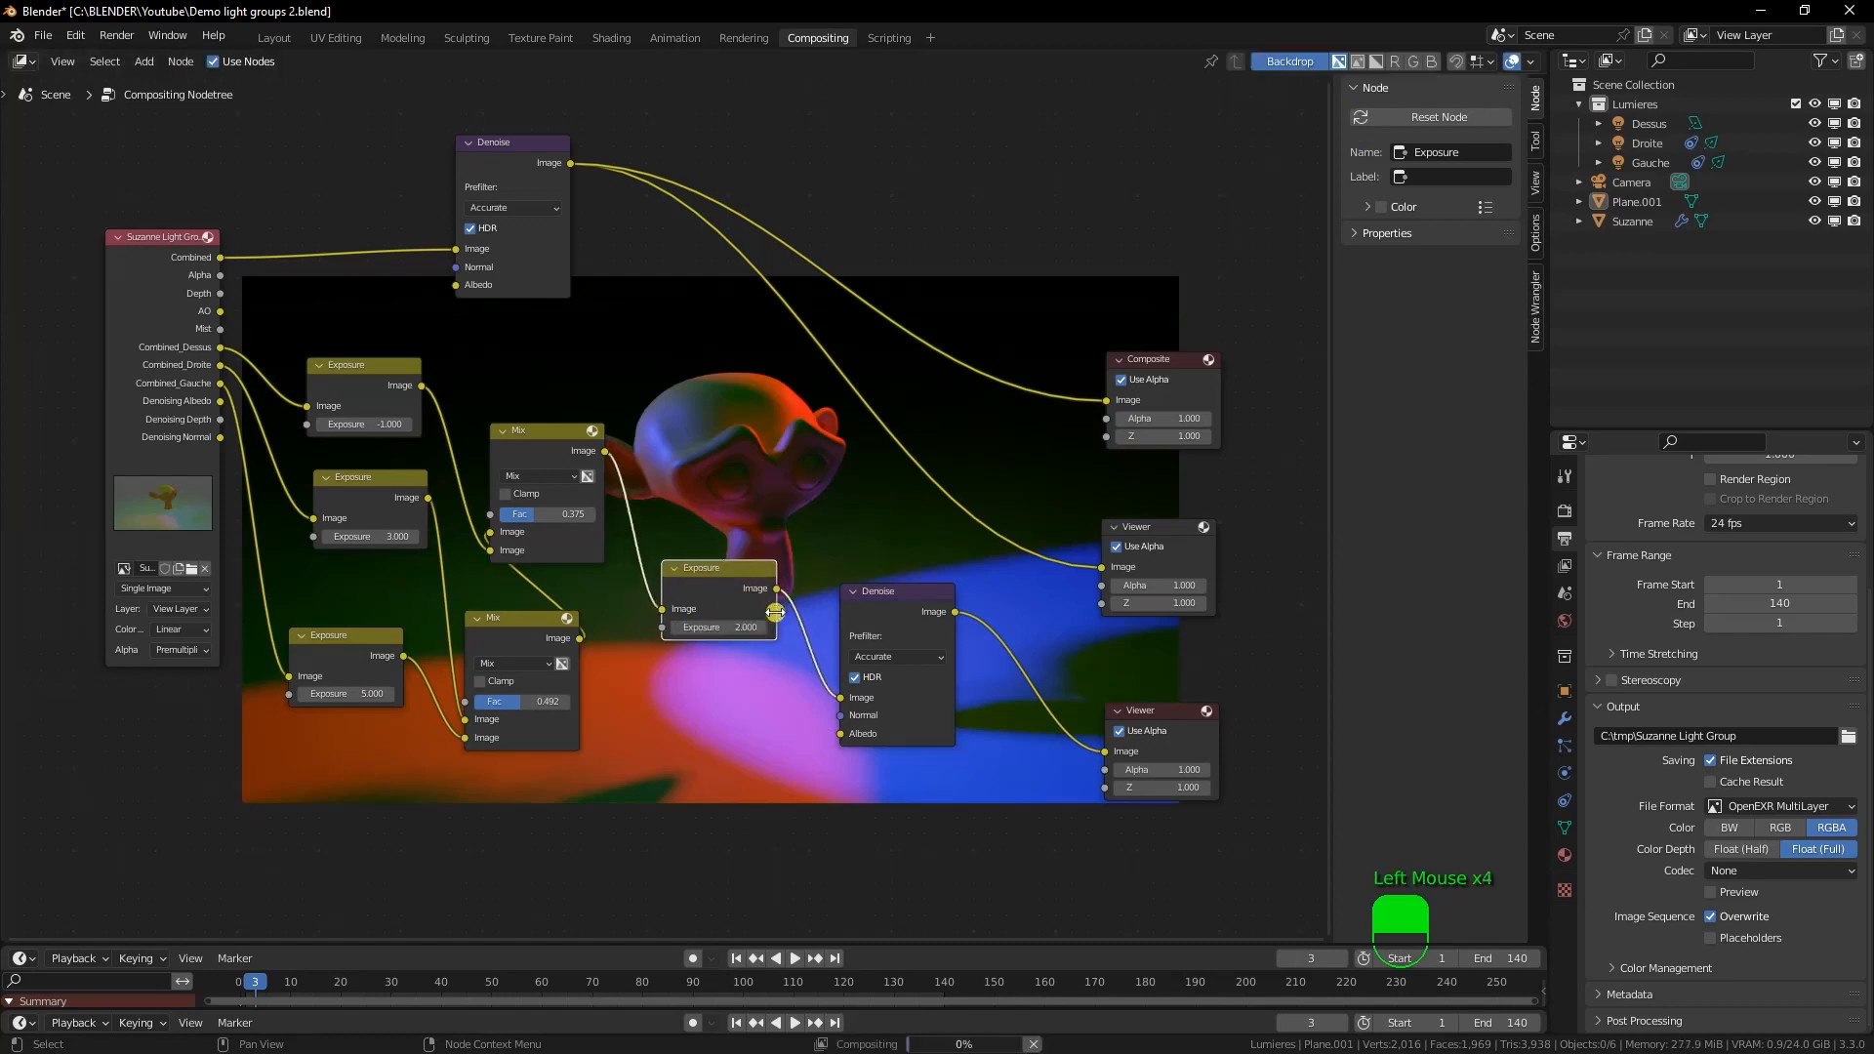
{"action": "left_click", "coordinate": [714, 628]}
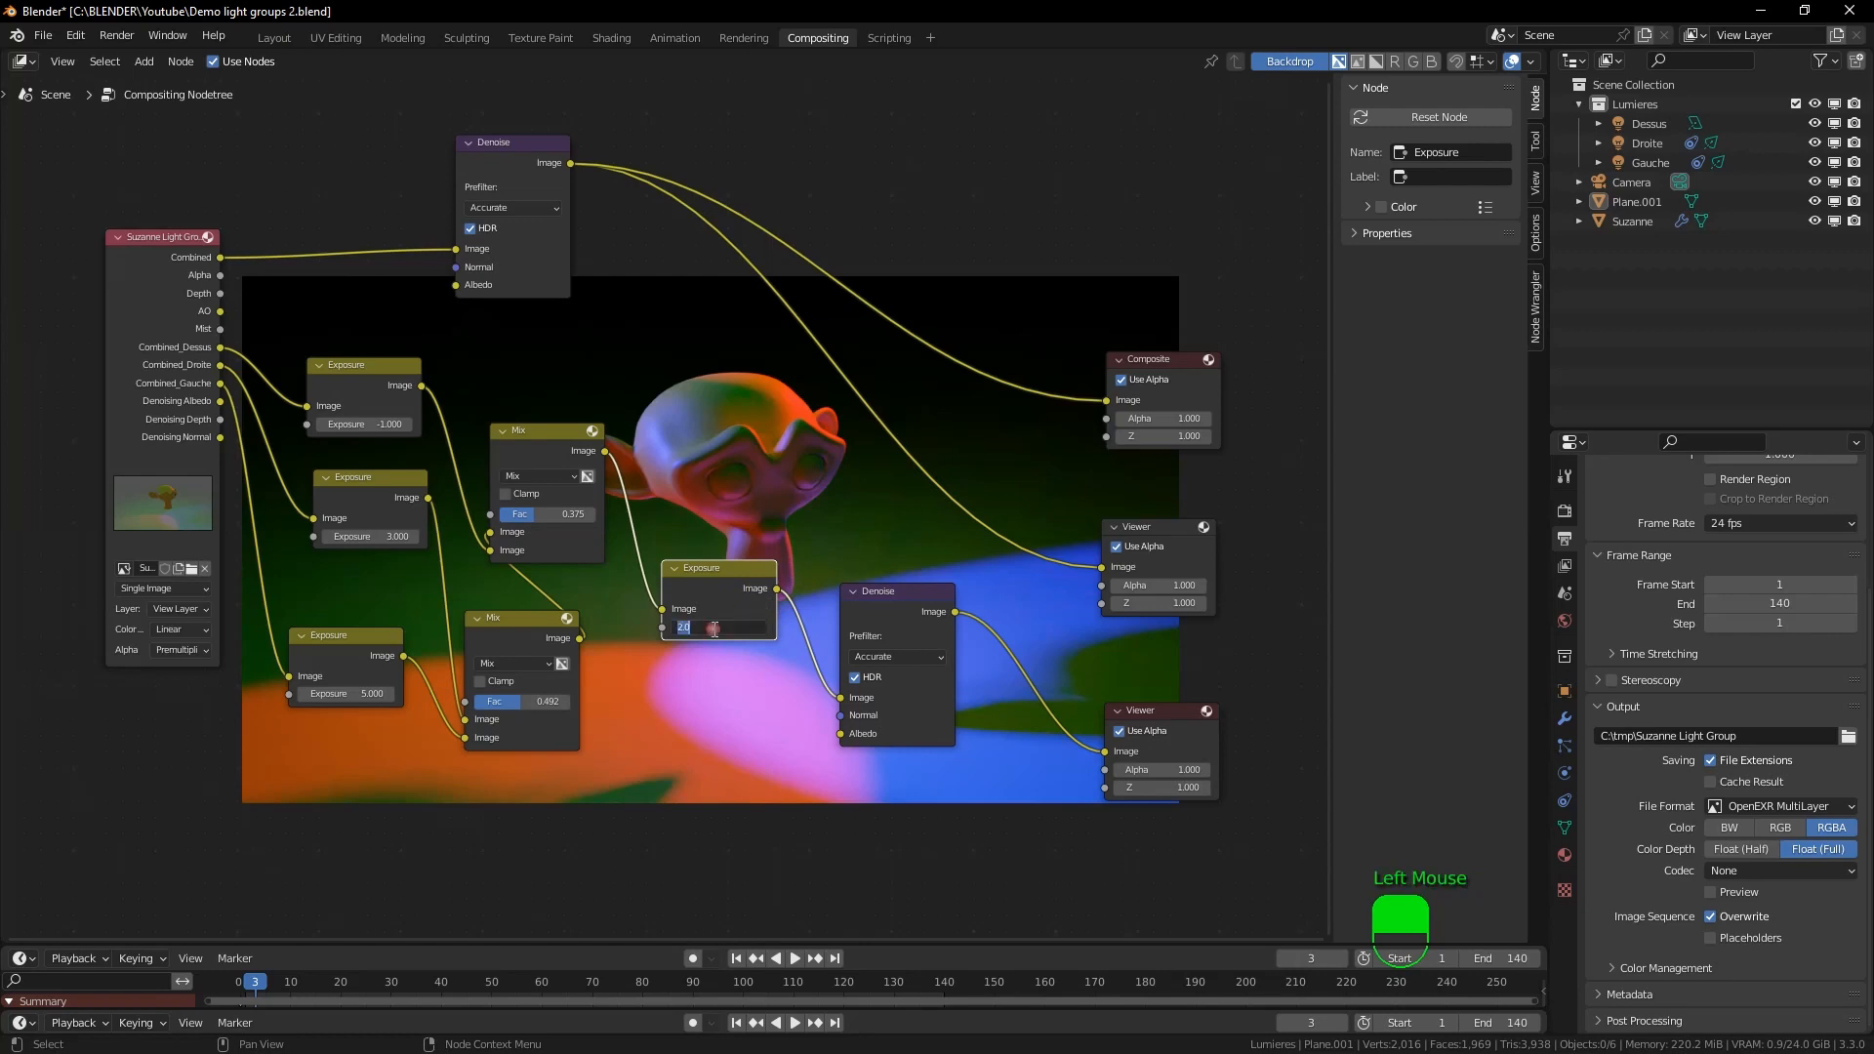
{"action": "type", "text": "3"}
{"action": "key", "text": "Return"}
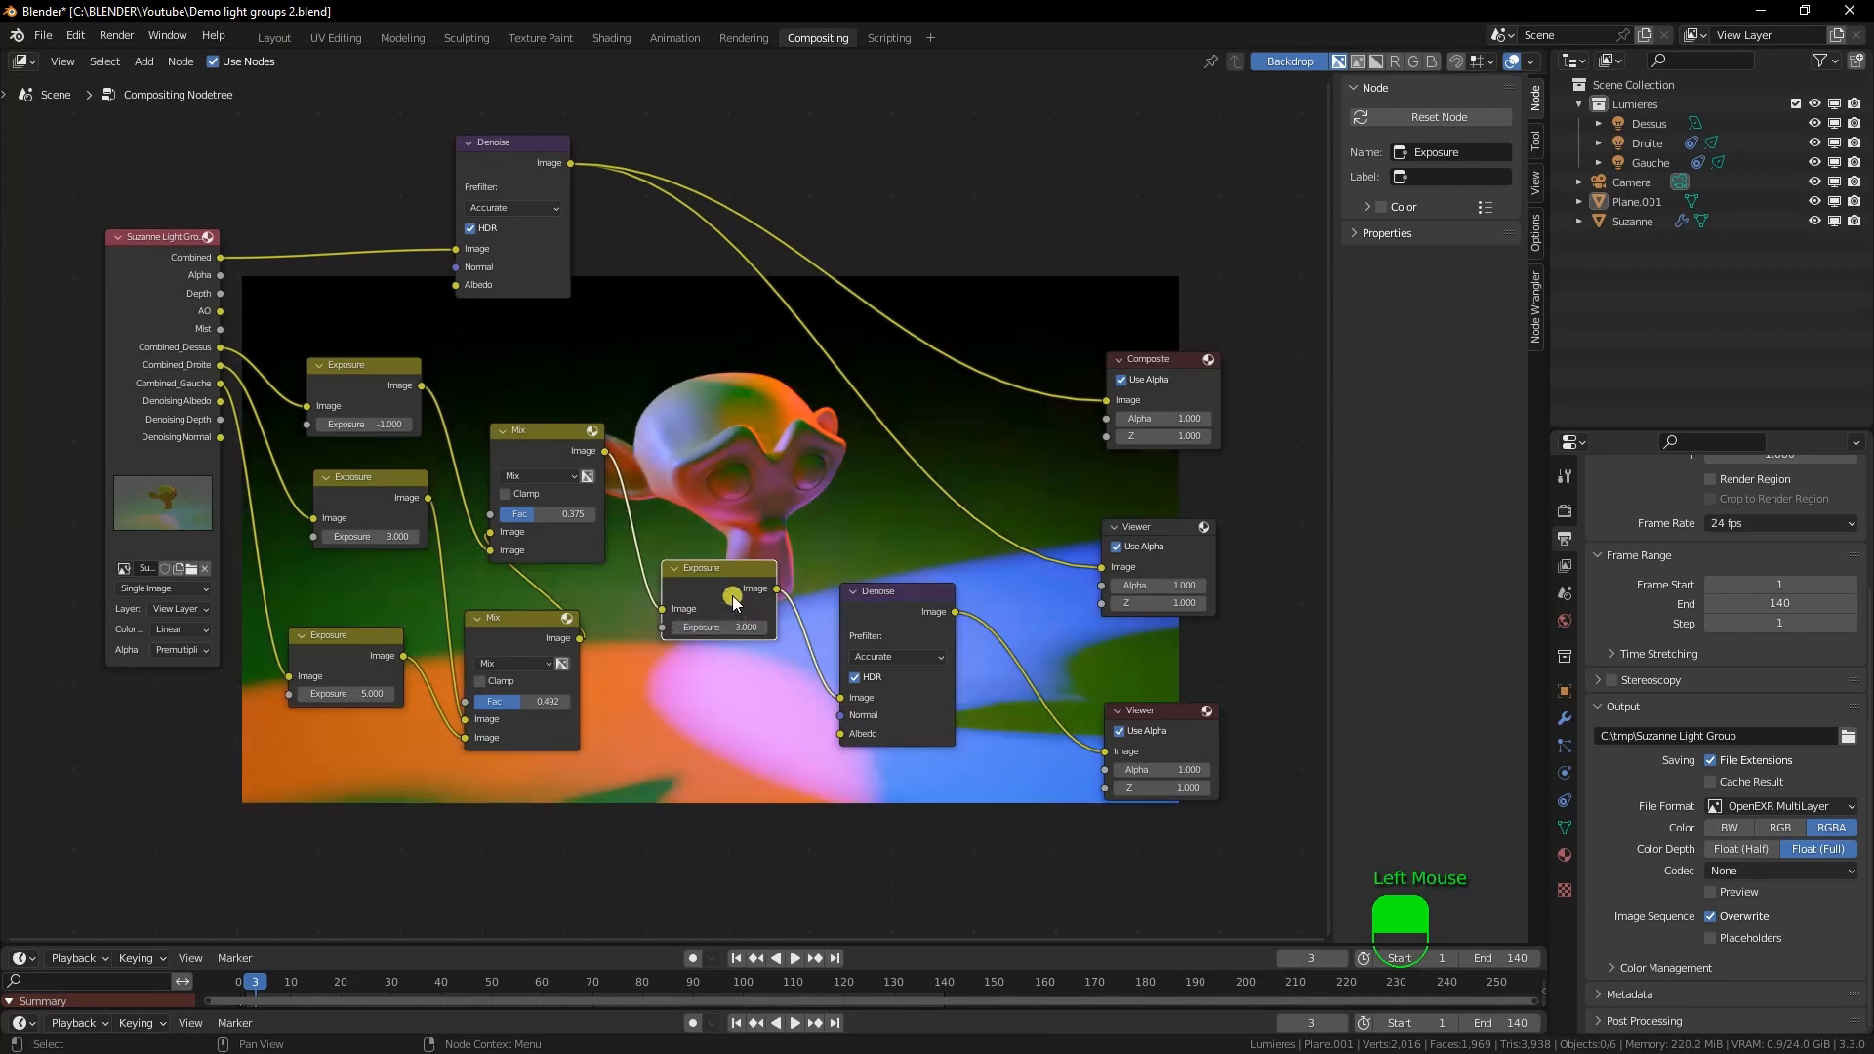
{"action": "left_click_drag", "start_coordinate": [723, 596], "coordinate": [713, 594]}
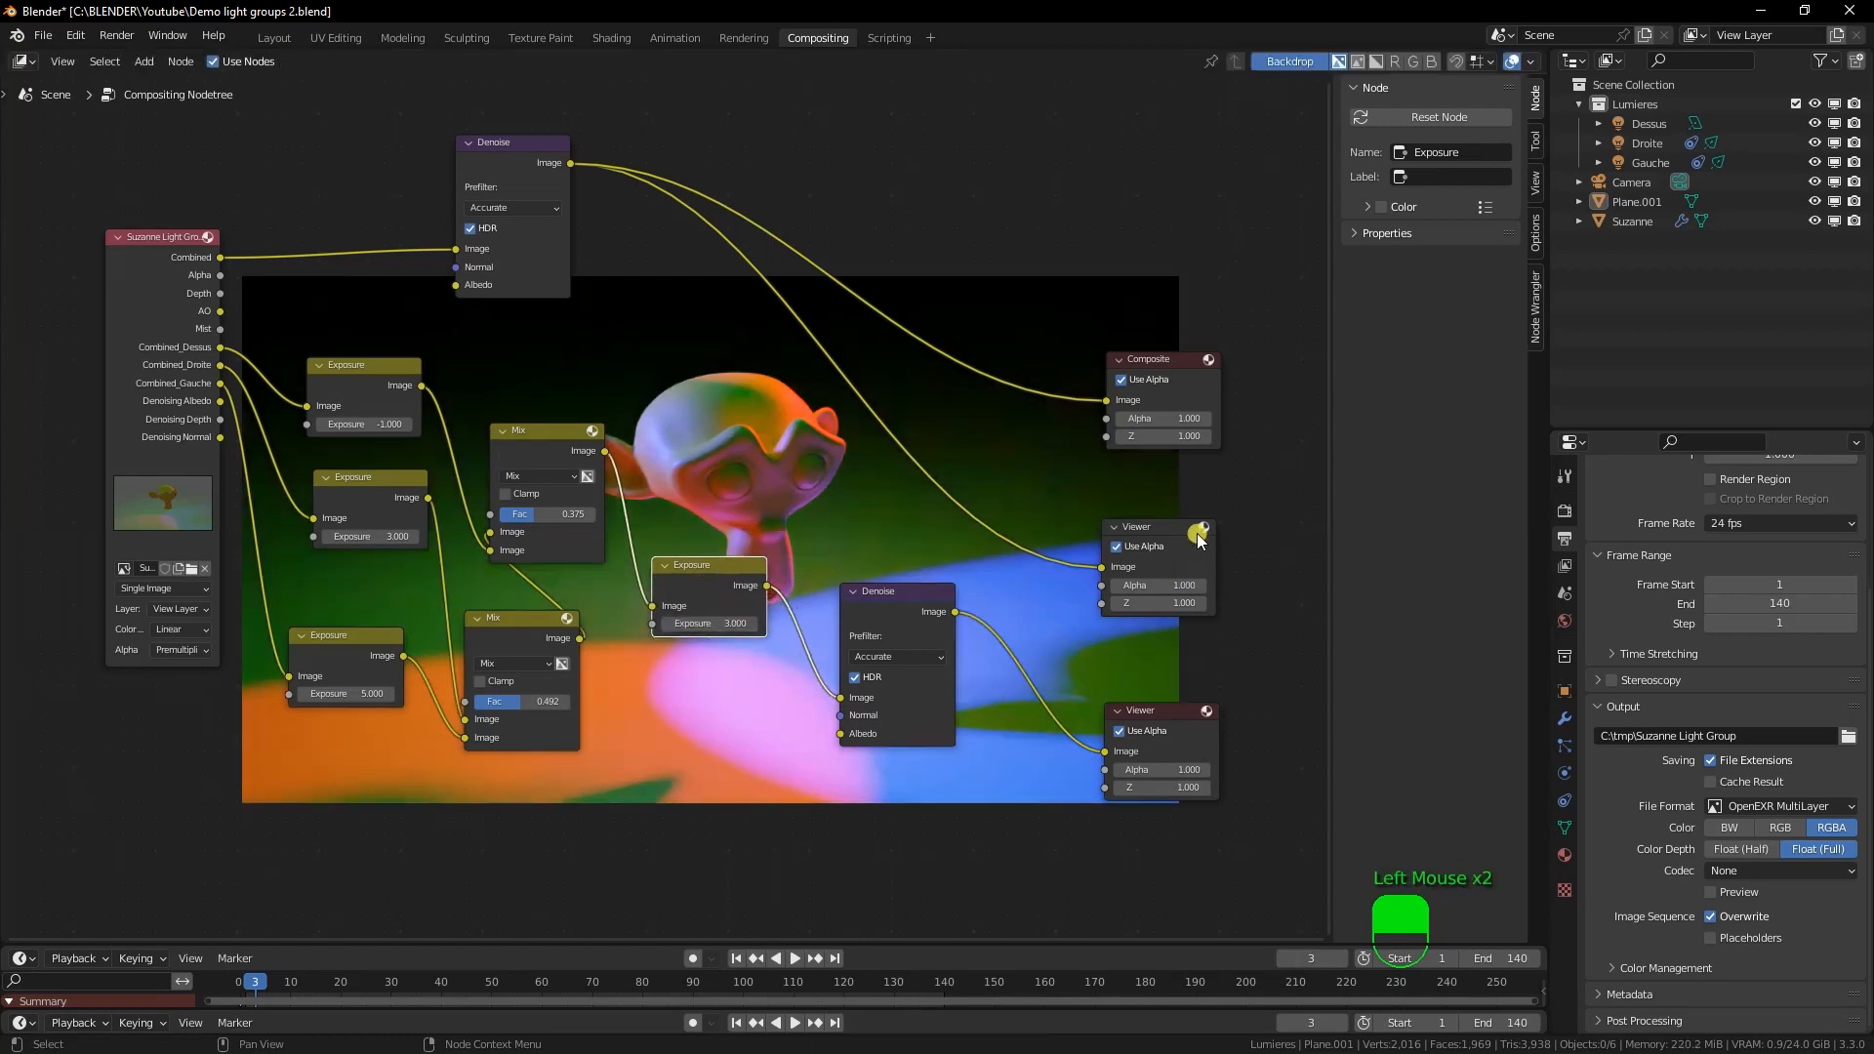
Show the upper Viewer's image and the lower Viewer's image in turn for comparison, moving both Viewer nodes up
{"action": "left_click", "coordinate": [1170, 537]}
{"action": "left_click_drag", "start_coordinate": [1170, 539], "coordinate": [1178, 481]}
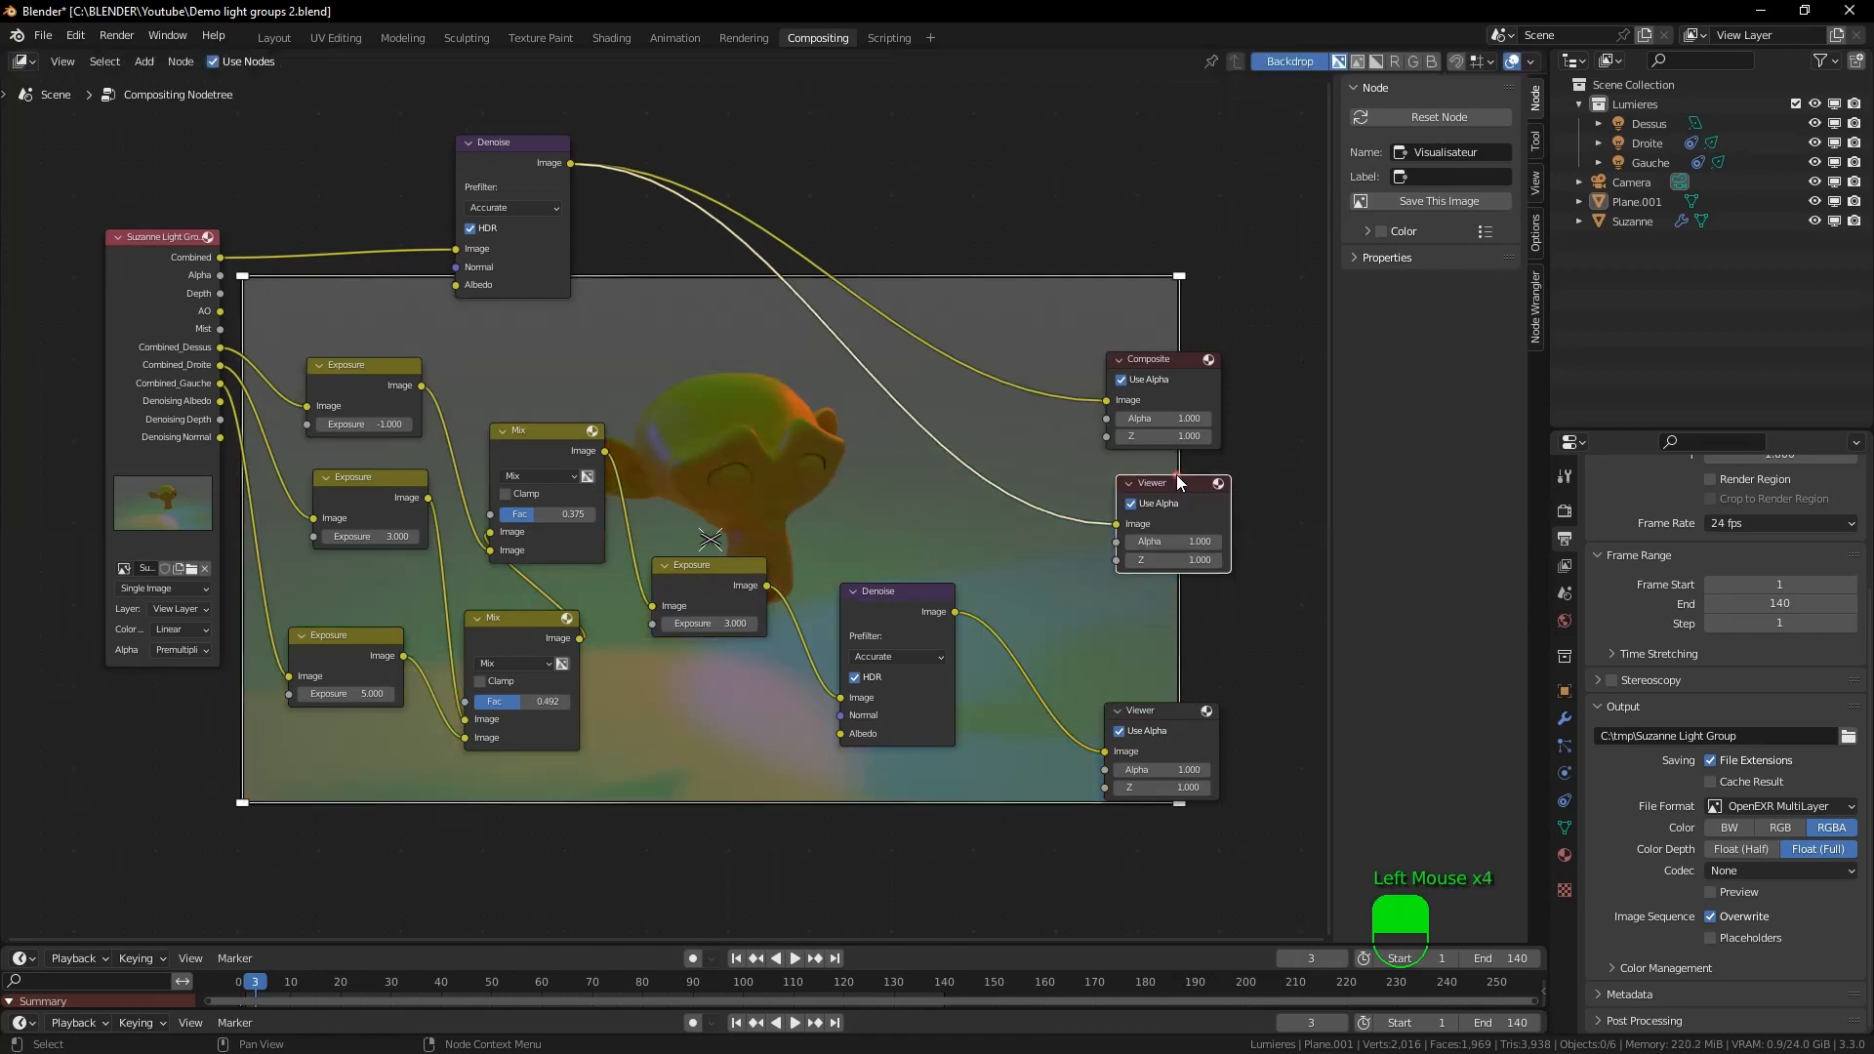
{"action": "left_click", "coordinate": [1173, 712]}
{"action": "left_click_drag", "start_coordinate": [1173, 712], "coordinate": [1178, 645]}
Shift the Exposure and Mix chain, the lower Denoise and its Viewer away from the image node to free up space
{"action": "left_click_drag", "start_coordinate": [301, 337], "coordinate": [989, 866]}
{"action": "left_click_drag", "start_coordinate": [509, 412], "coordinate": [652, 467]}
{"action": "left_click_drag", "start_coordinate": [1163, 649], "coordinate": [1219, 632]}
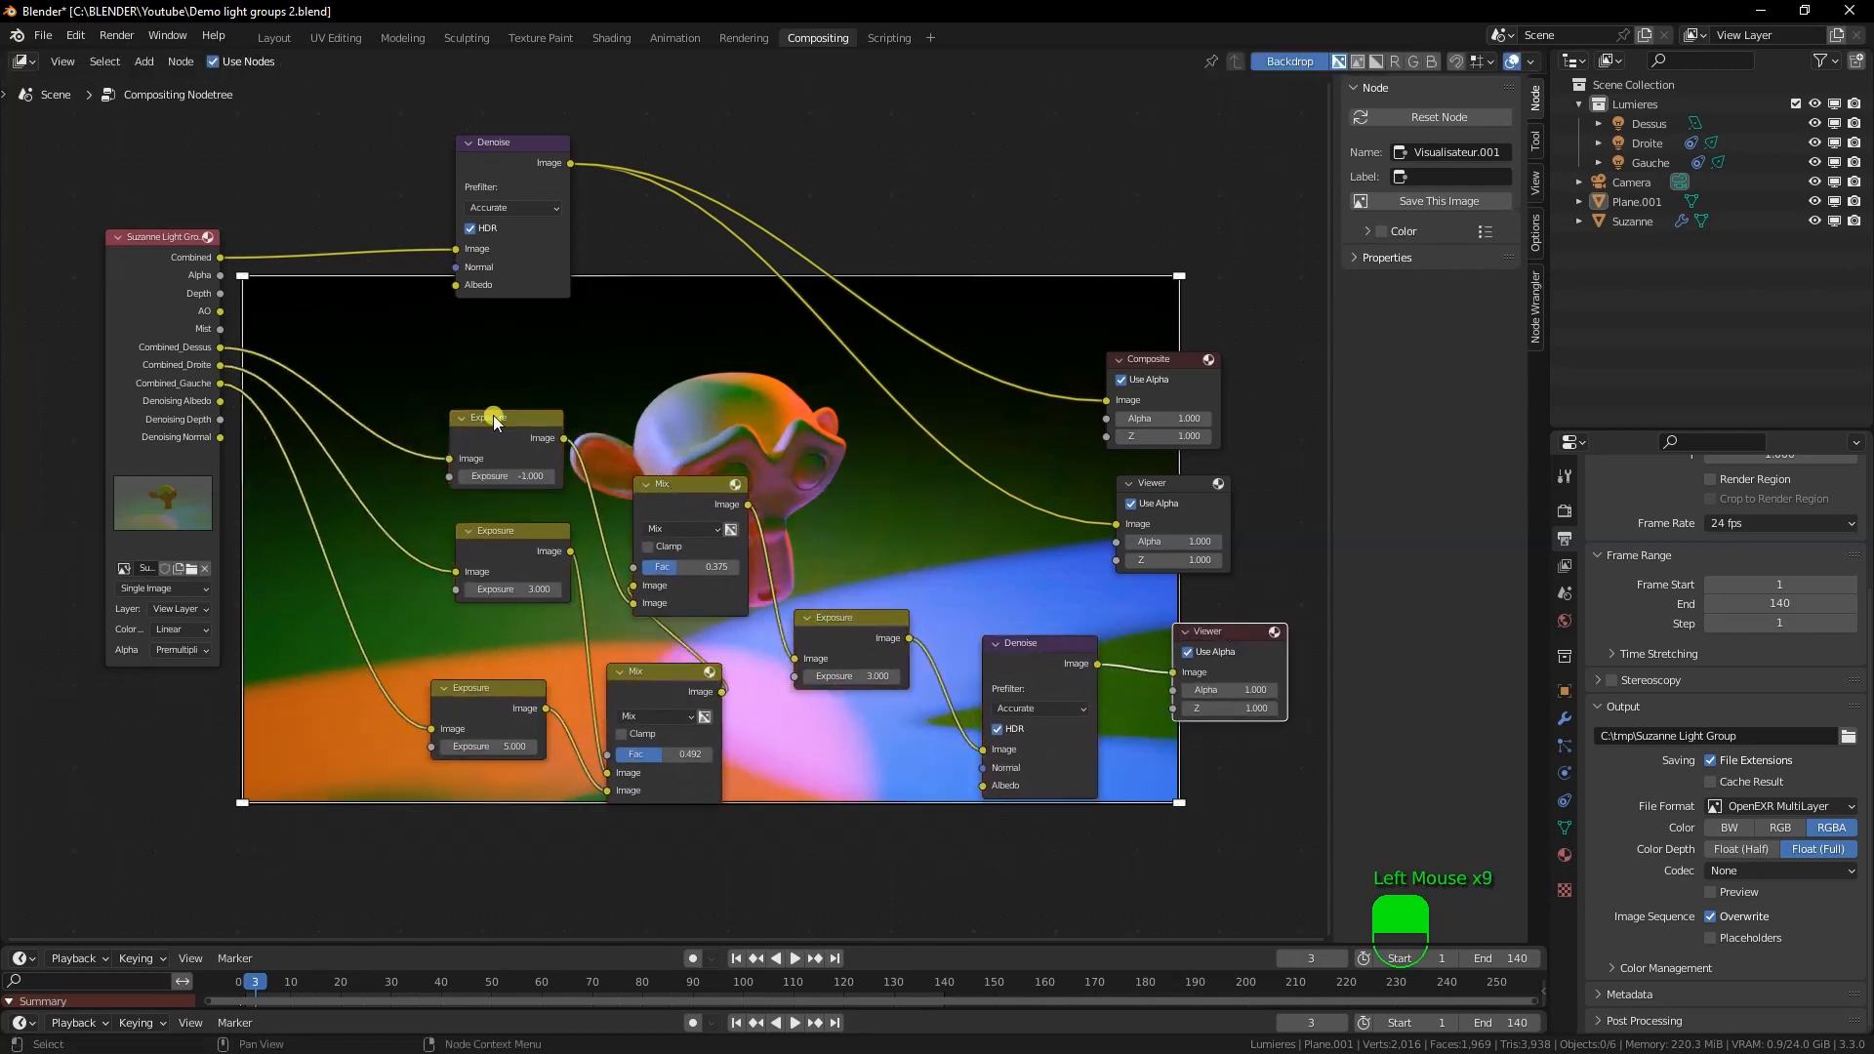
{"action": "left_click_drag", "start_coordinate": [495, 415], "coordinate": [506, 416]}
{"action": "left_click_drag", "start_coordinate": [399, 393], "coordinate": [832, 853]}
{"action": "left_click_drag", "start_coordinate": [494, 412], "coordinate": [542, 412]}
Add a Color Balance node on the Combined_Gauche link before its Exposure node and move it up slightly
{"action": "key", "text": "shift+a"}
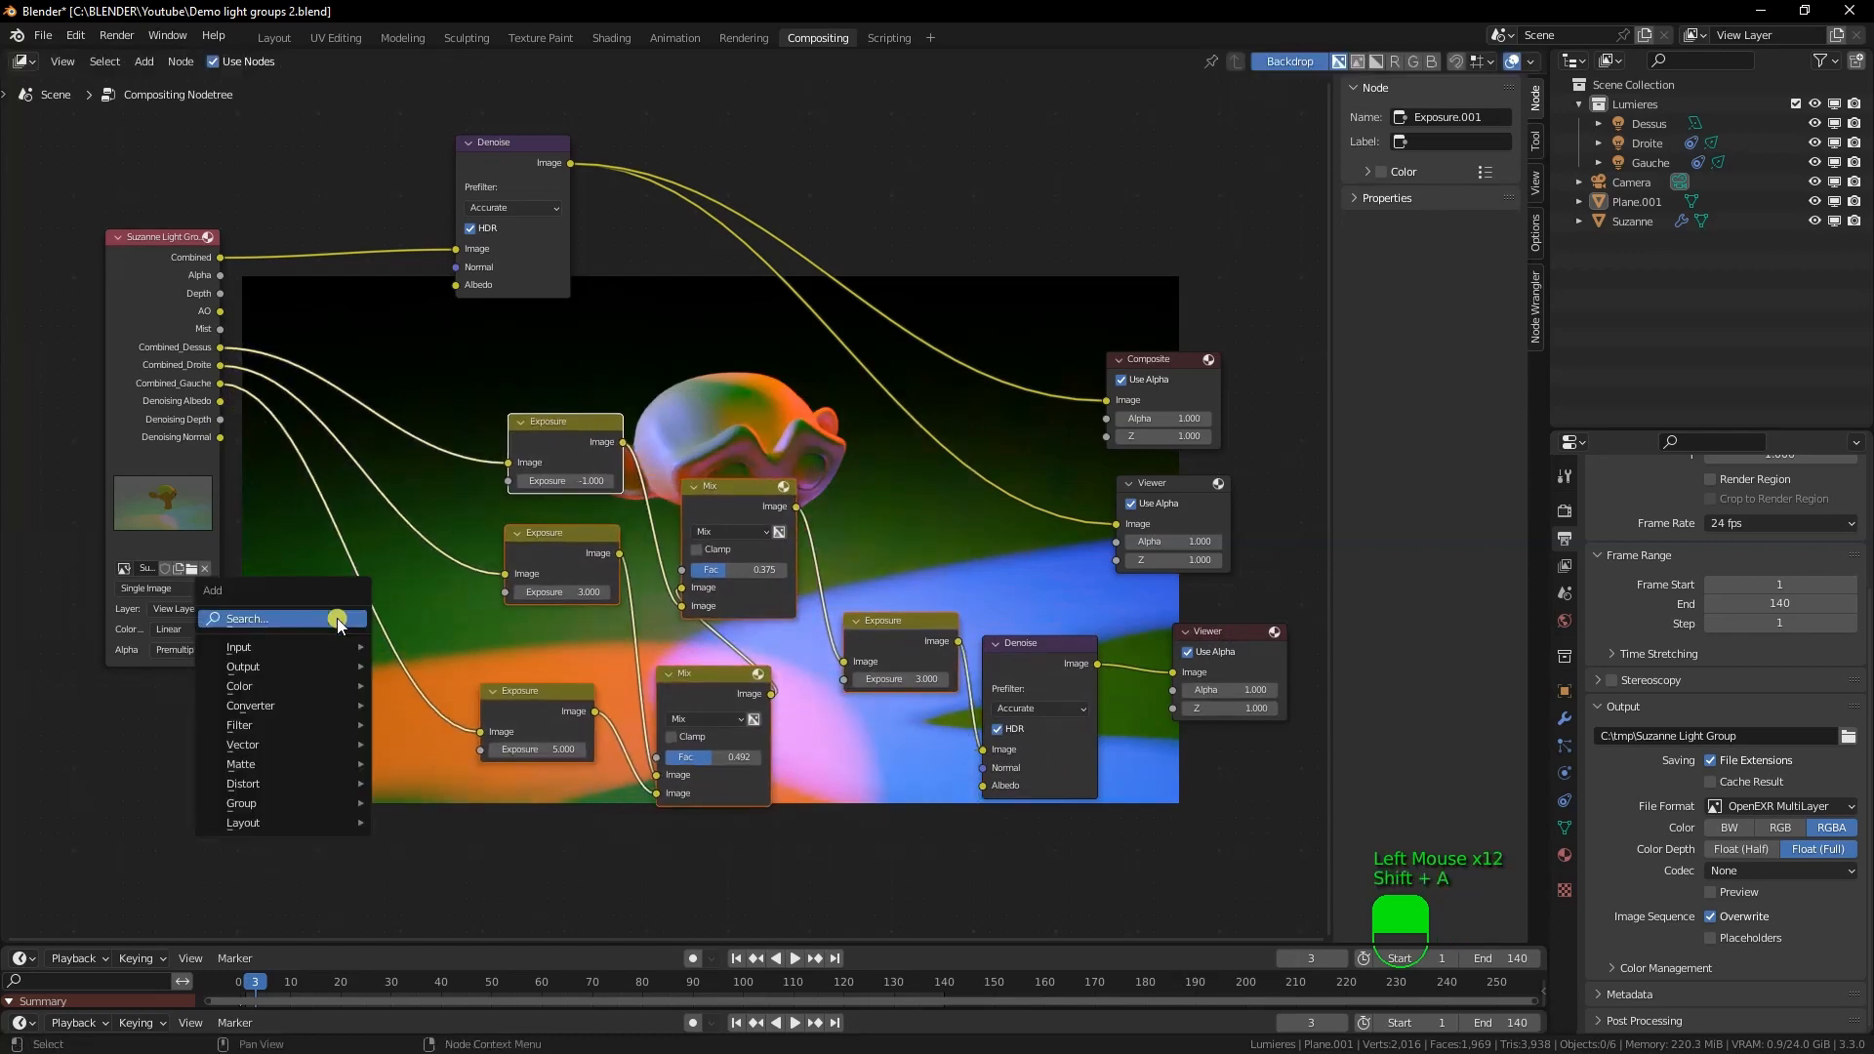
{"action": "type", "text": "color"}
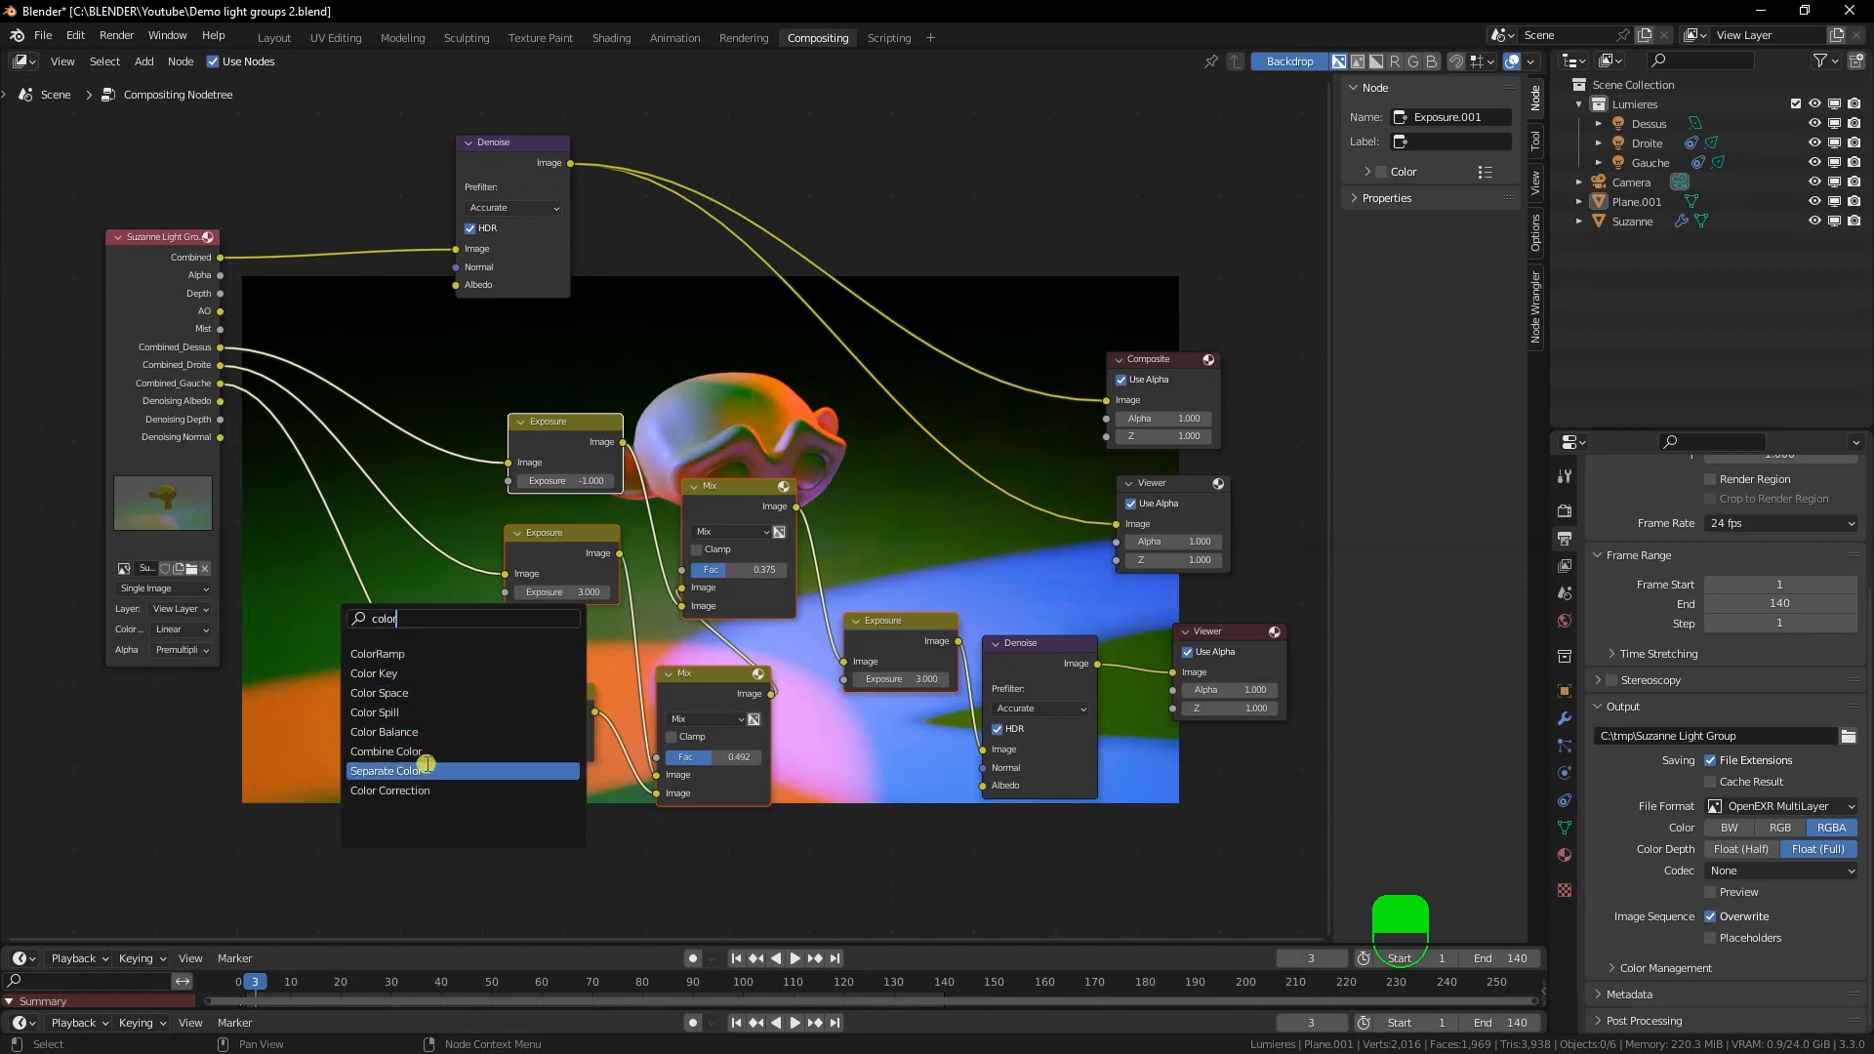
{"action": "left_click", "coordinate": [424, 732]}
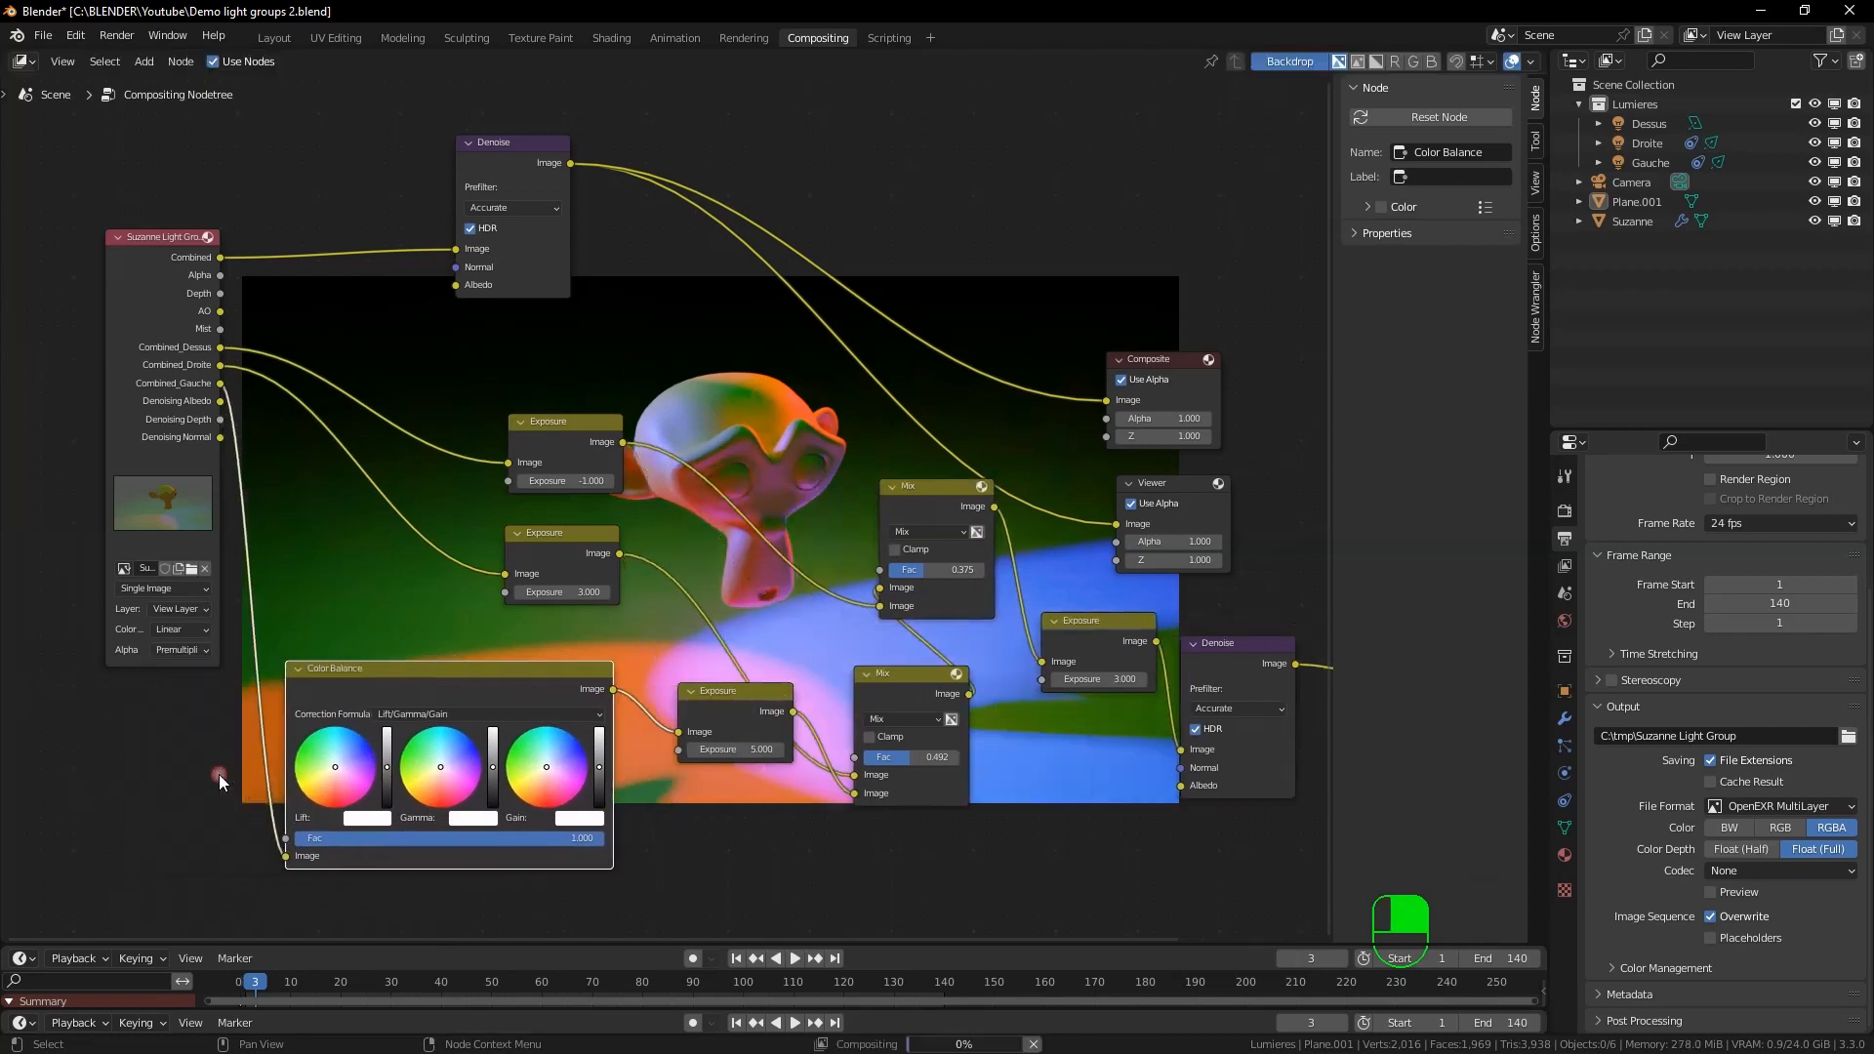
{"action": "left_click", "coordinate": [357, 641]}
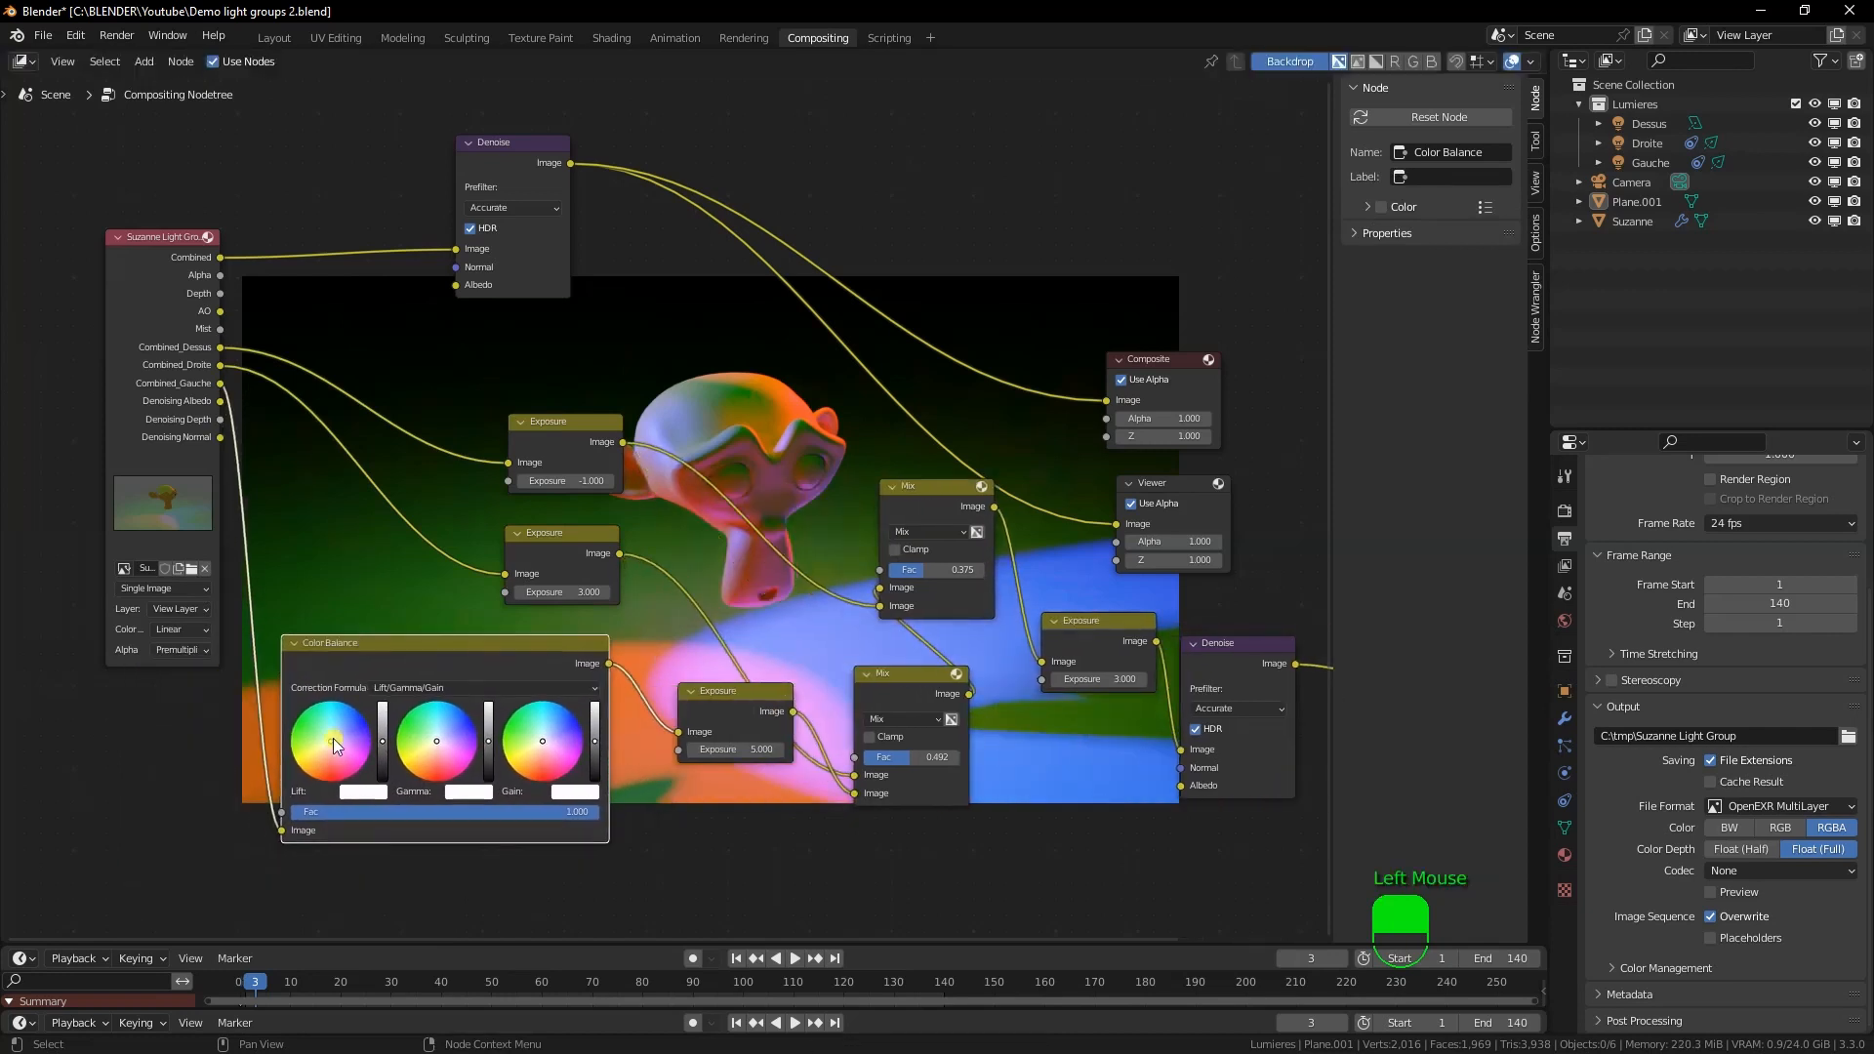
Try a blue Lift tint in Color Balance, bring it back to white, and remove the node while keeping the link
{"action": "left_click_drag", "start_coordinate": [335, 746], "coordinate": [363, 716]}
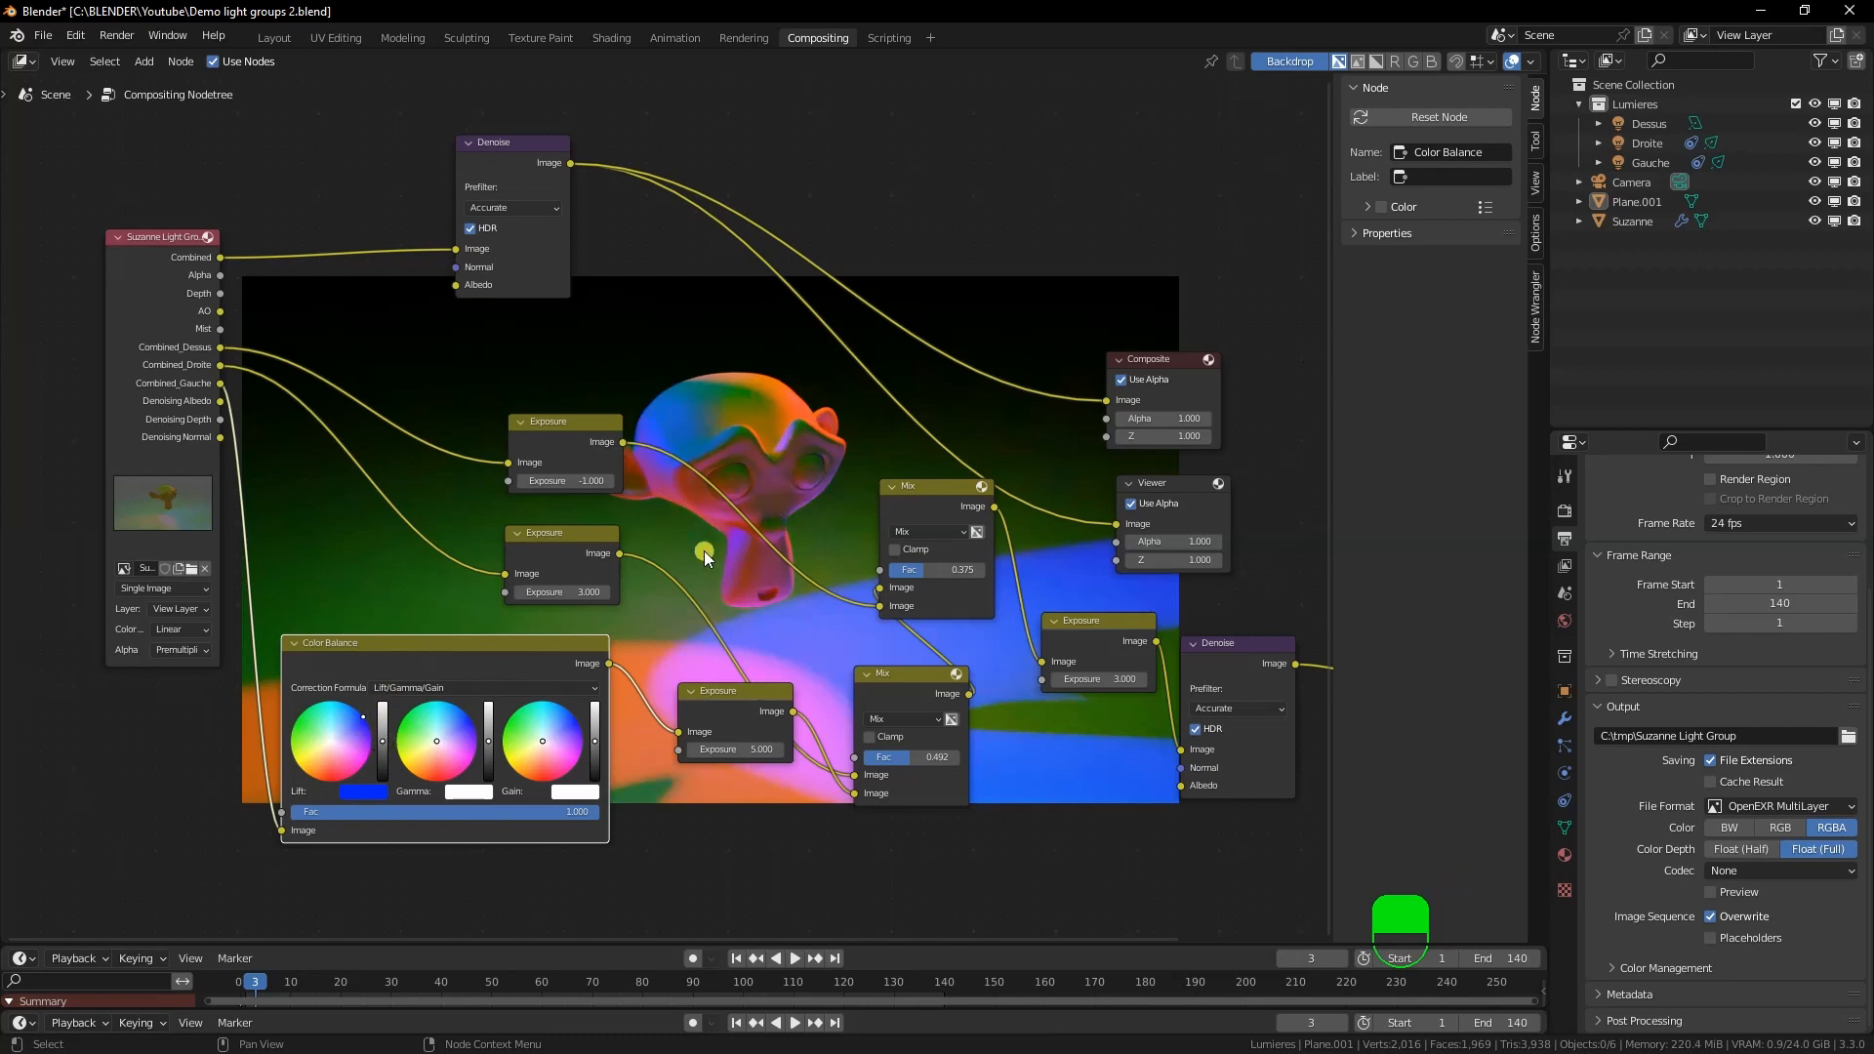
{"action": "mouse_move", "coordinate": [360, 719]}
{"action": "left_mouse_down"}
{"action": "mouse_move", "coordinate": [296, 724]}
{"action": "mouse_move", "coordinate": [297, 765]}
{"action": "mouse_move", "coordinate": [302, 727]}
{"action": "mouse_move", "coordinate": [330, 740]}
{"action": "left_mouse_up"}
{"action": "left_click", "coordinate": [442, 640]}
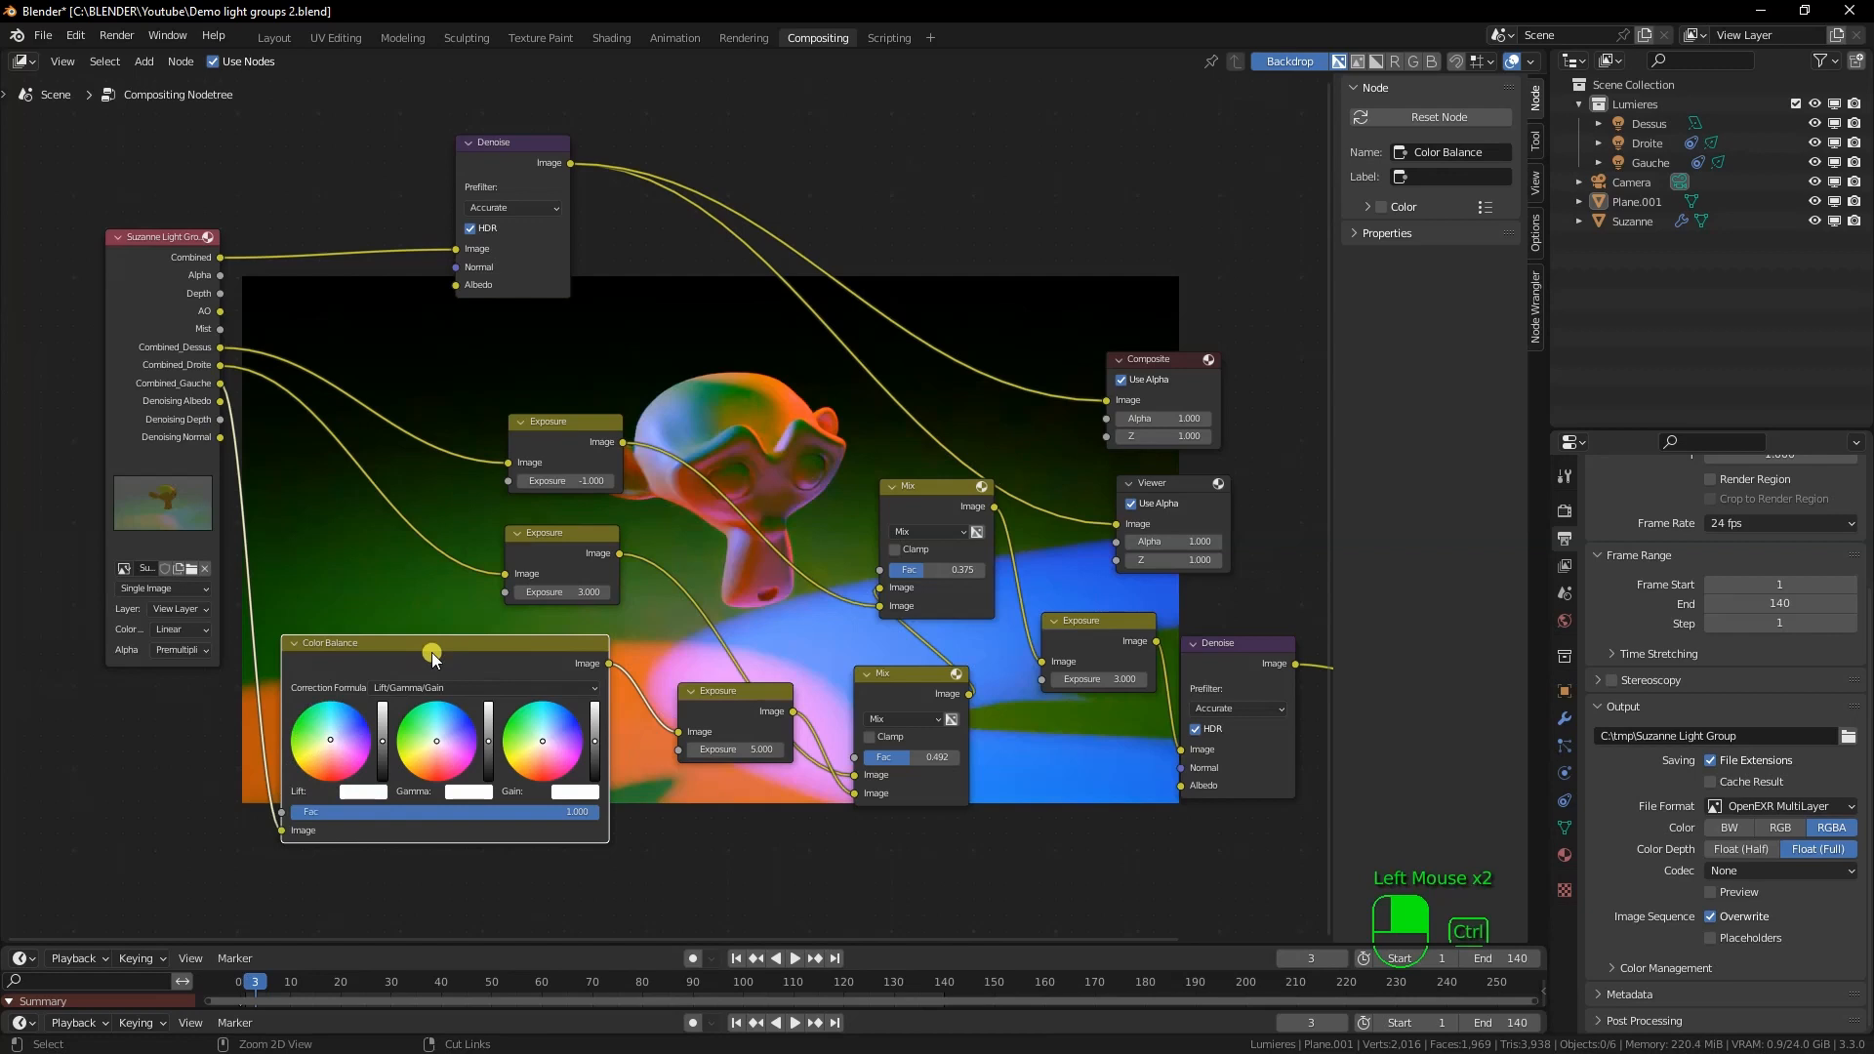
{"action": "key", "text": "ctrl+x"}
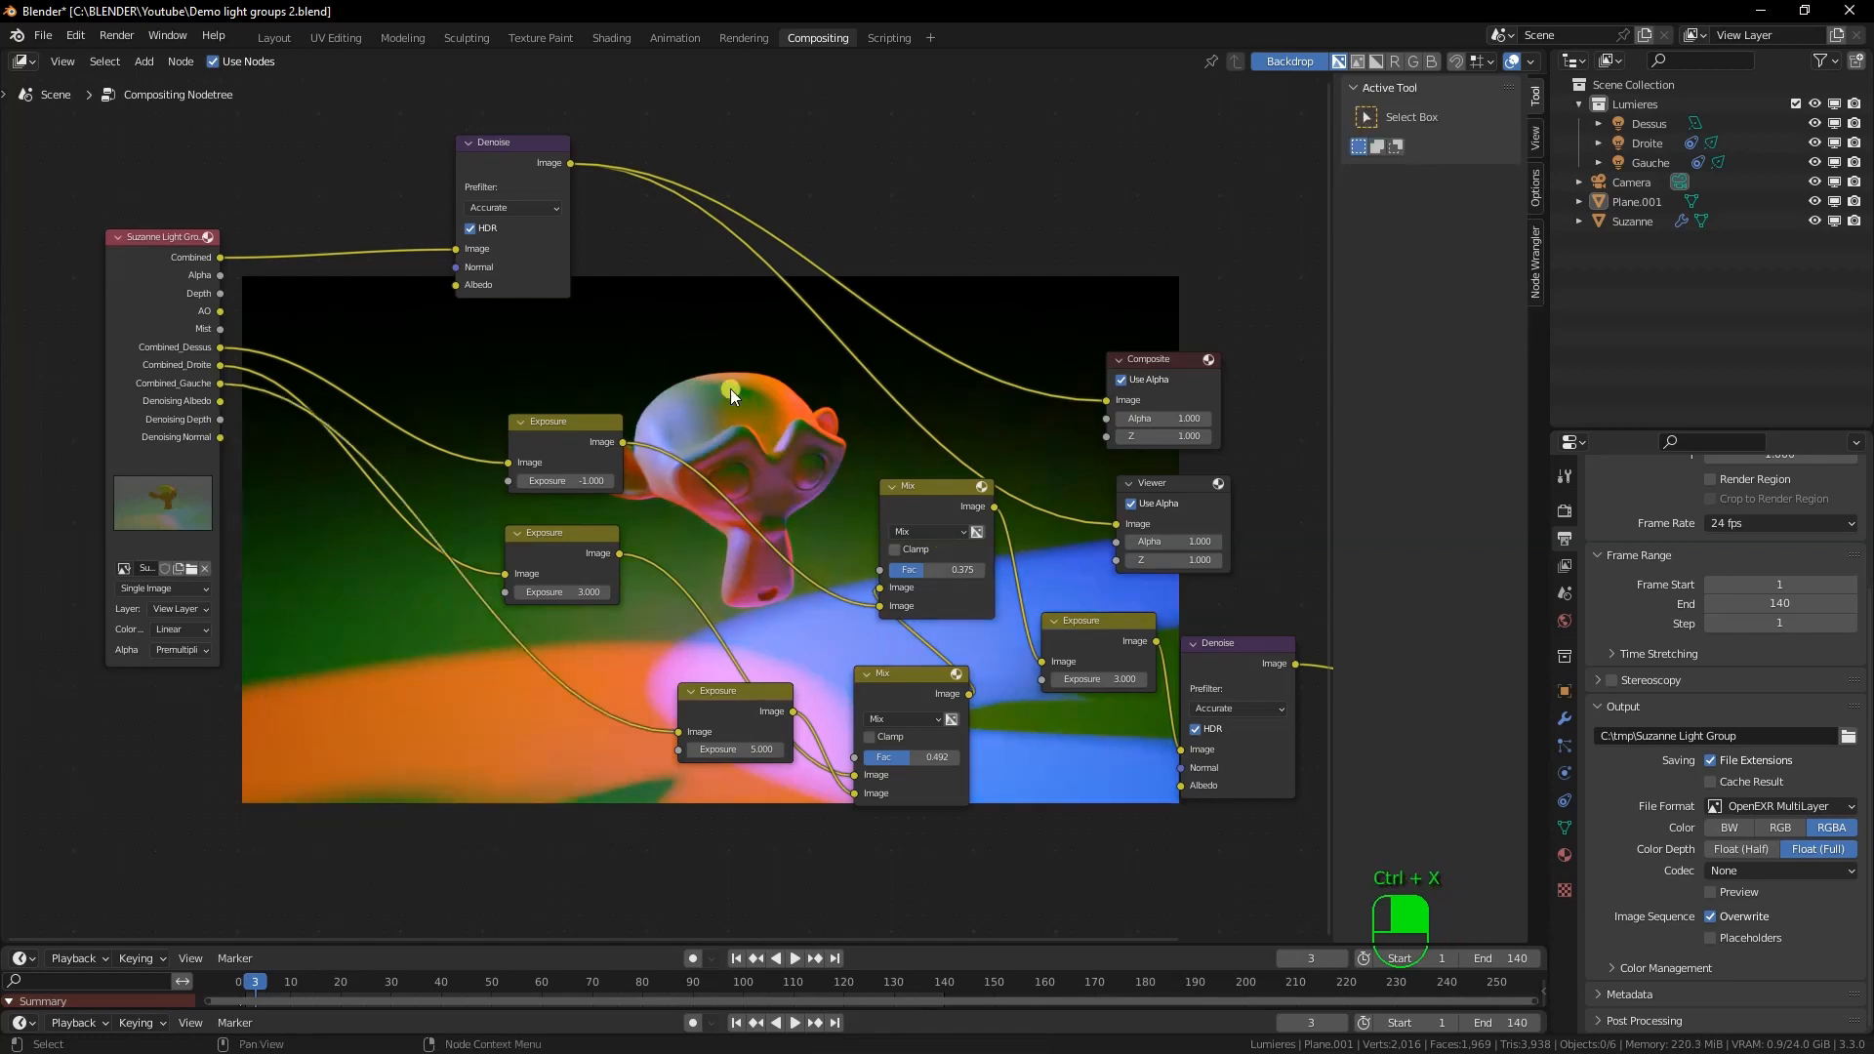
Shift the Composite node and the upper Viewer node up and outward, away from the Mix nodes
{"action": "left_click_drag", "start_coordinate": [1181, 486], "coordinate": [1233, 459]}
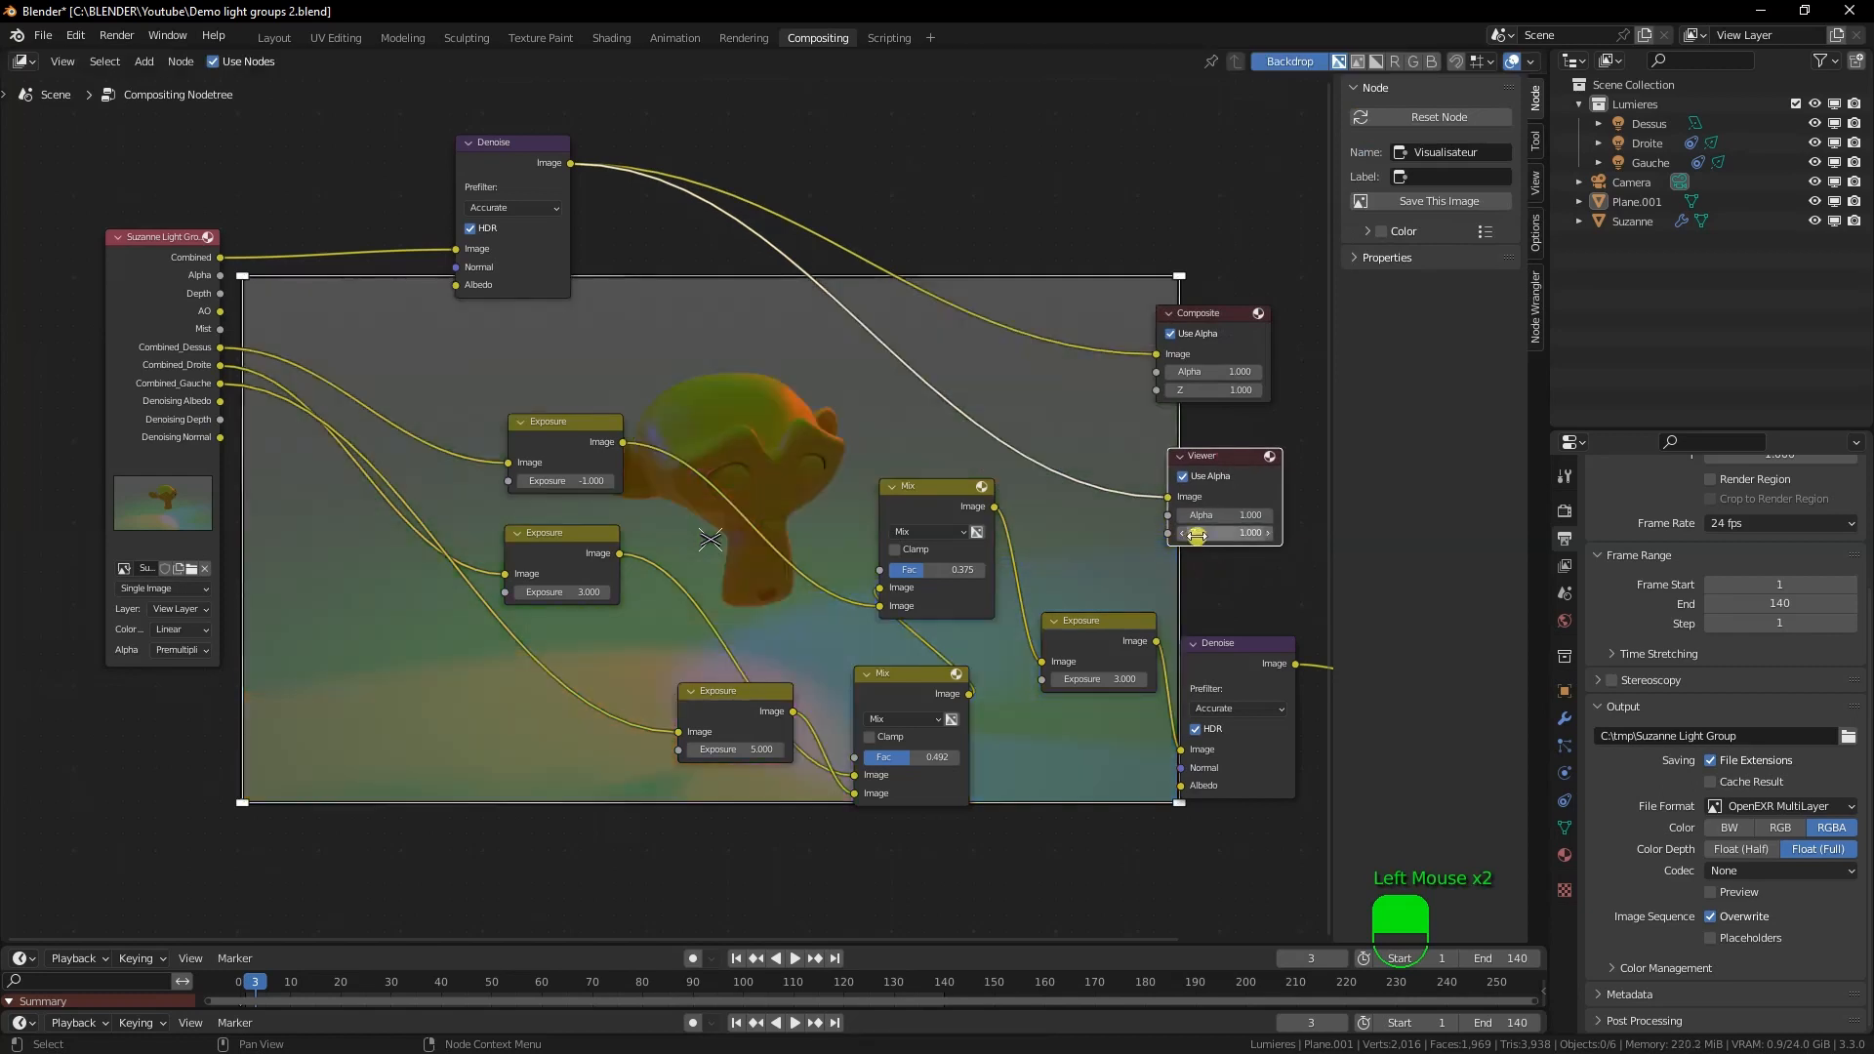
{"action": "left_click", "coordinate": [1227, 646]}
{"action": "left_click_drag", "start_coordinate": [1209, 311], "coordinate": [1238, 289]}
{"action": "left_click_drag", "start_coordinate": [1221, 452], "coordinate": [1247, 424]}
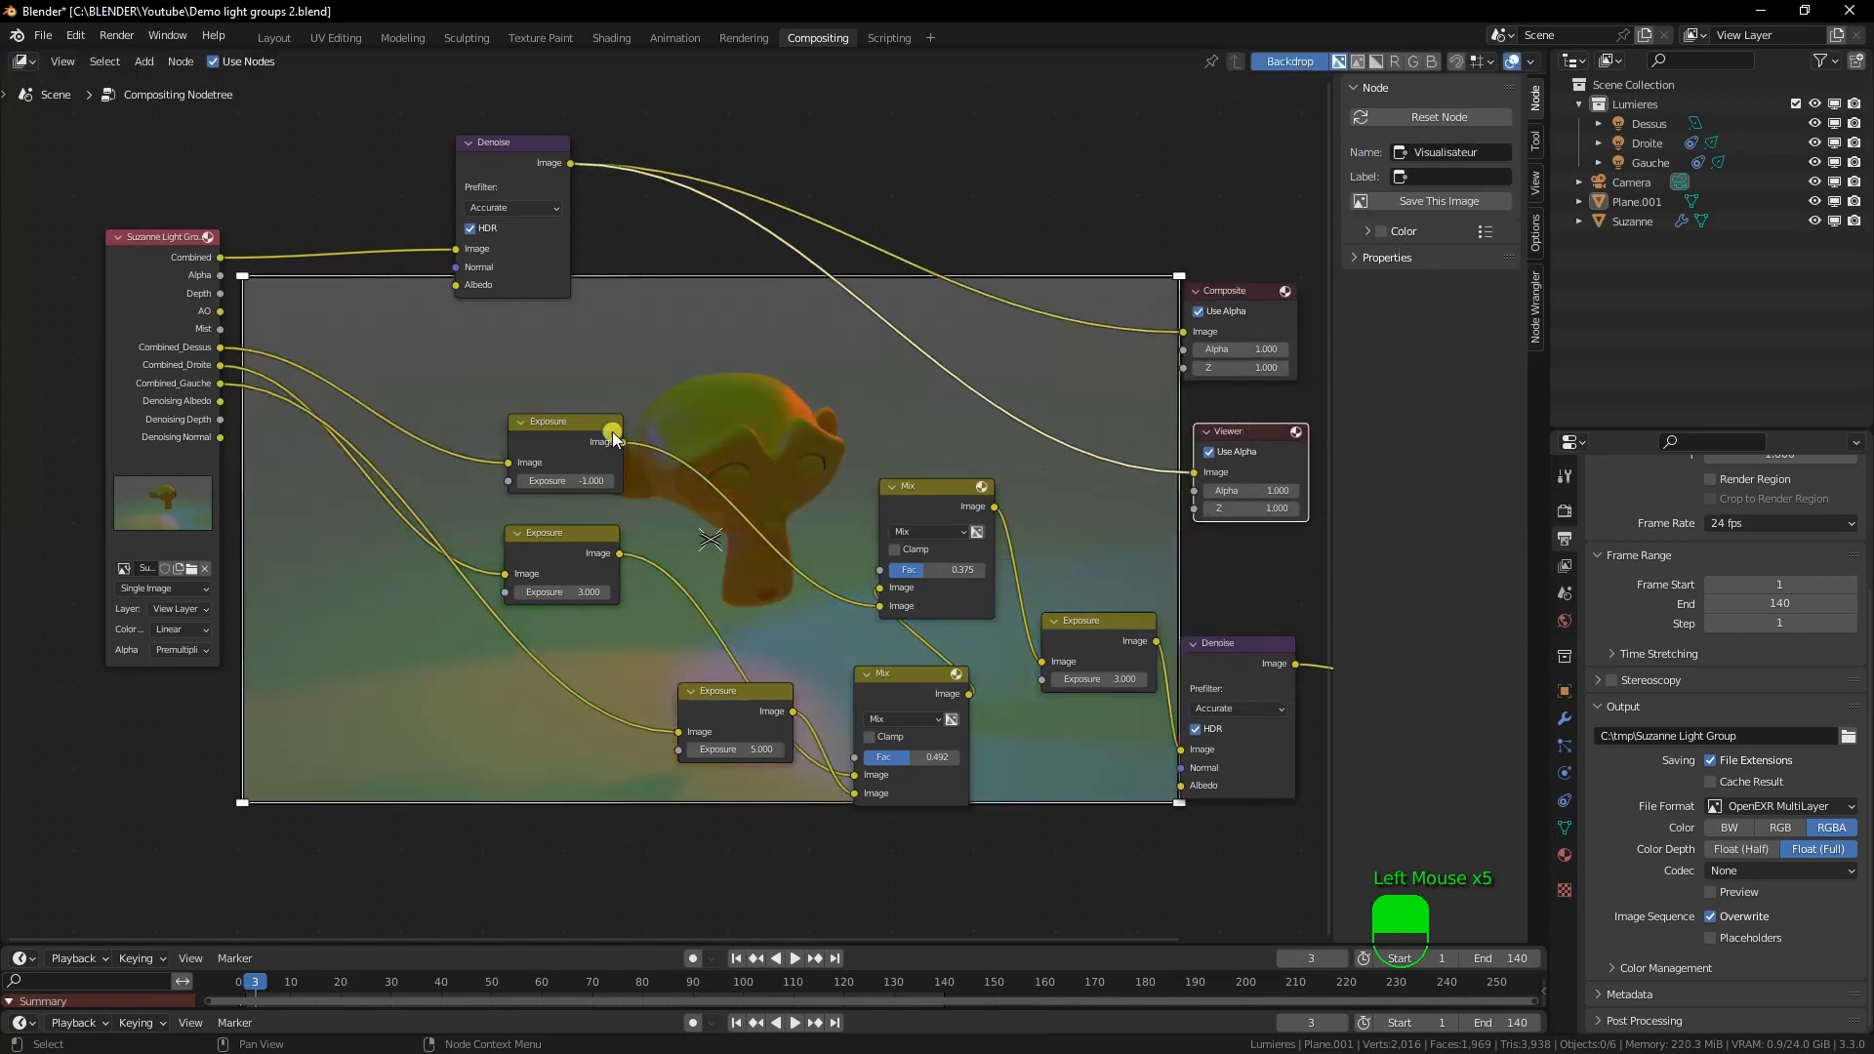
Move the Exposure and Mix chain back toward the image node, placing the three per-light Exposure nodes in a column beside it
{"action": "left_click_drag", "start_coordinate": [463, 400], "coordinate": [1073, 945]}
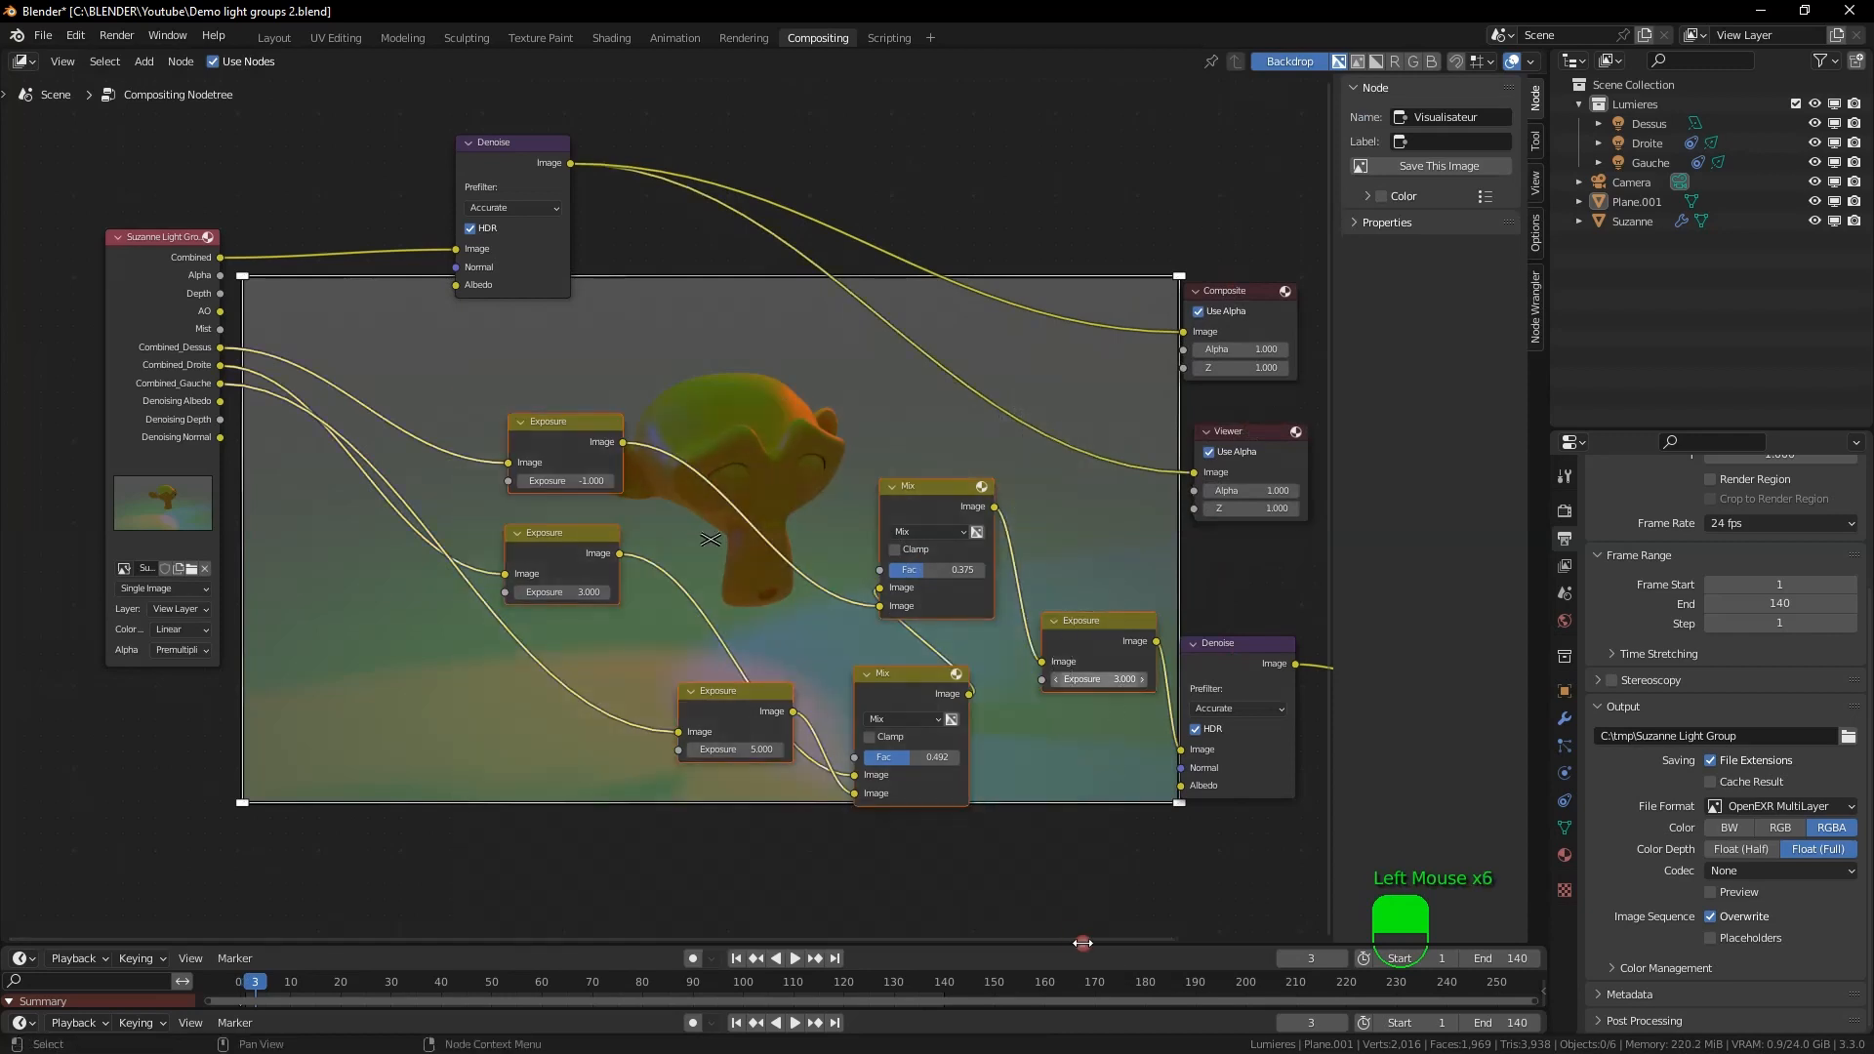
{"action": "left_click_drag", "start_coordinate": [1075, 630], "coordinate": [837, 631]}
{"action": "left_click_drag", "start_coordinate": [590, 422], "coordinate": [971, 824]}
{"action": "left_click_drag", "start_coordinate": [732, 494], "coordinate": [676, 440]}
{"action": "left_click", "coordinate": [474, 694]}
{"action": "left_click_drag", "start_coordinate": [473, 695], "coordinate": [288, 675]}
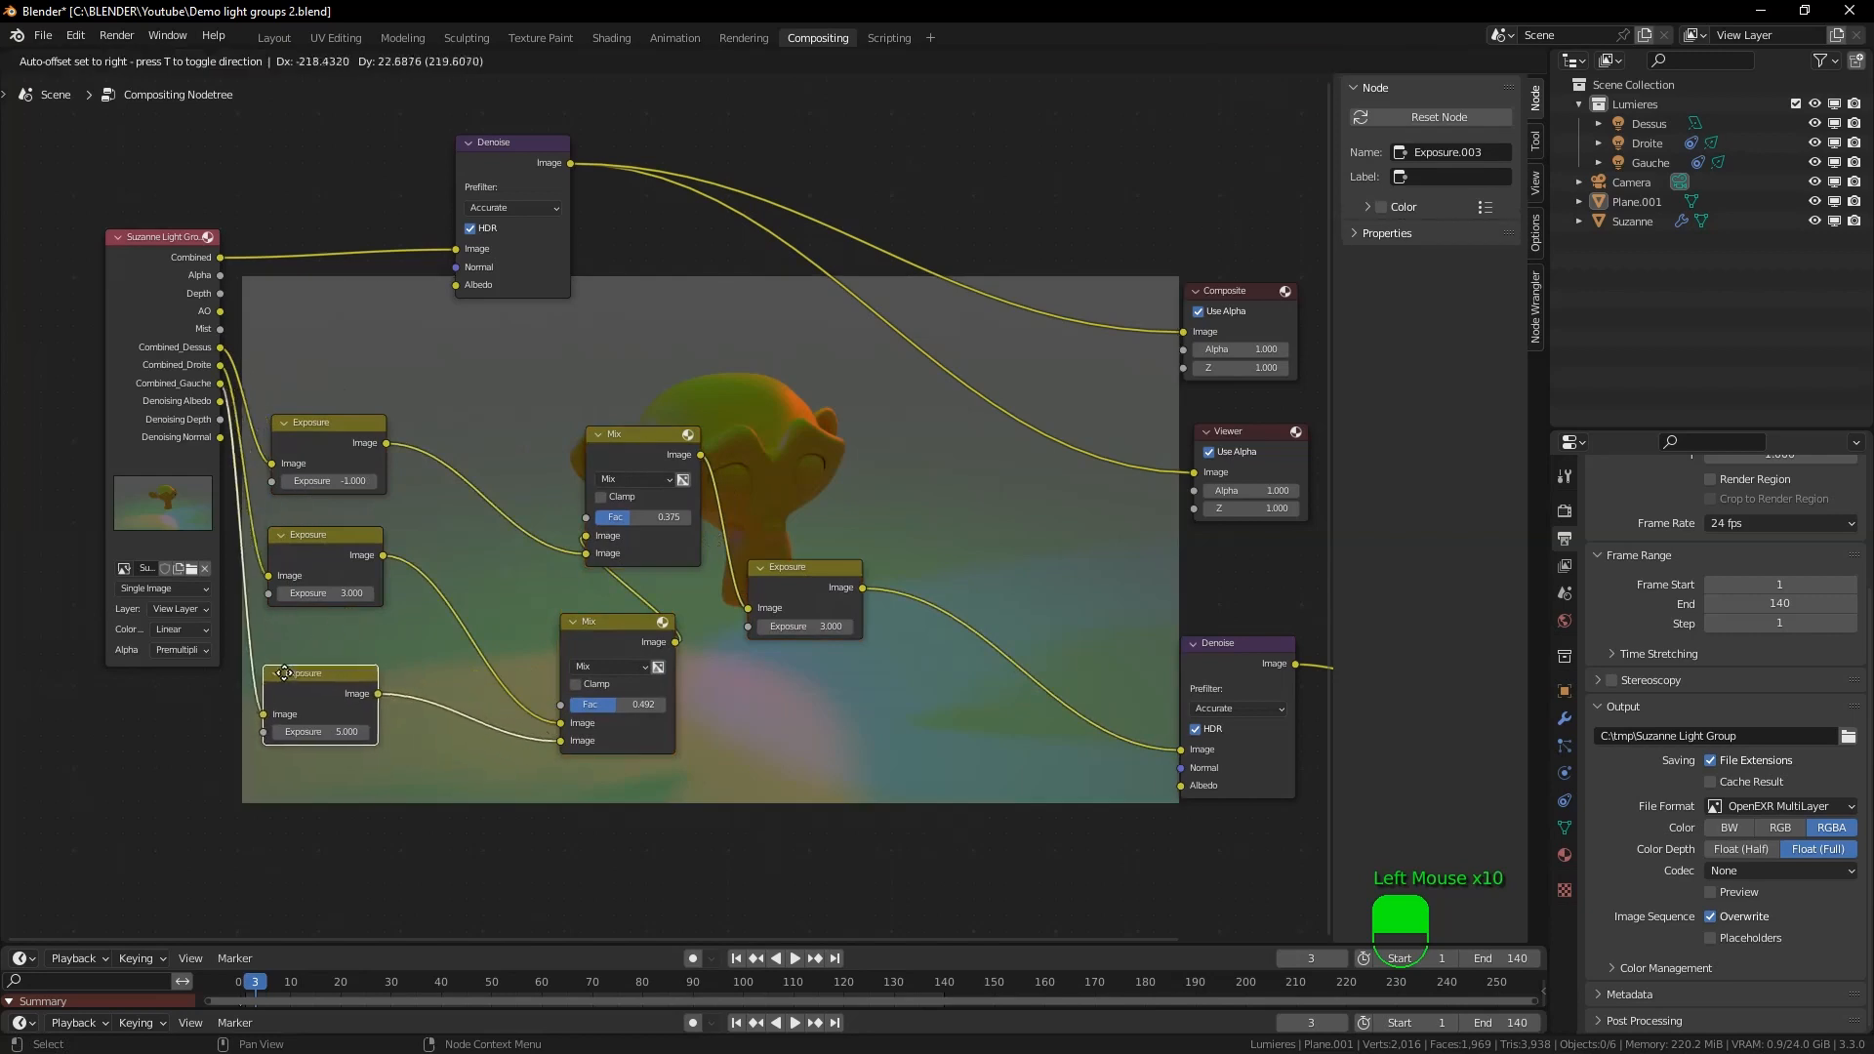
Bring both Mix nodes, the final Exposure and the lower Denoise closer to the per-light Exposure nodes
{"action": "left_click_drag", "start_coordinate": [544, 368], "coordinate": [892, 817]}
{"action": "left_click", "coordinate": [642, 432]}
{"action": "left_click_drag", "start_coordinate": [642, 431], "coordinate": [522, 414]}
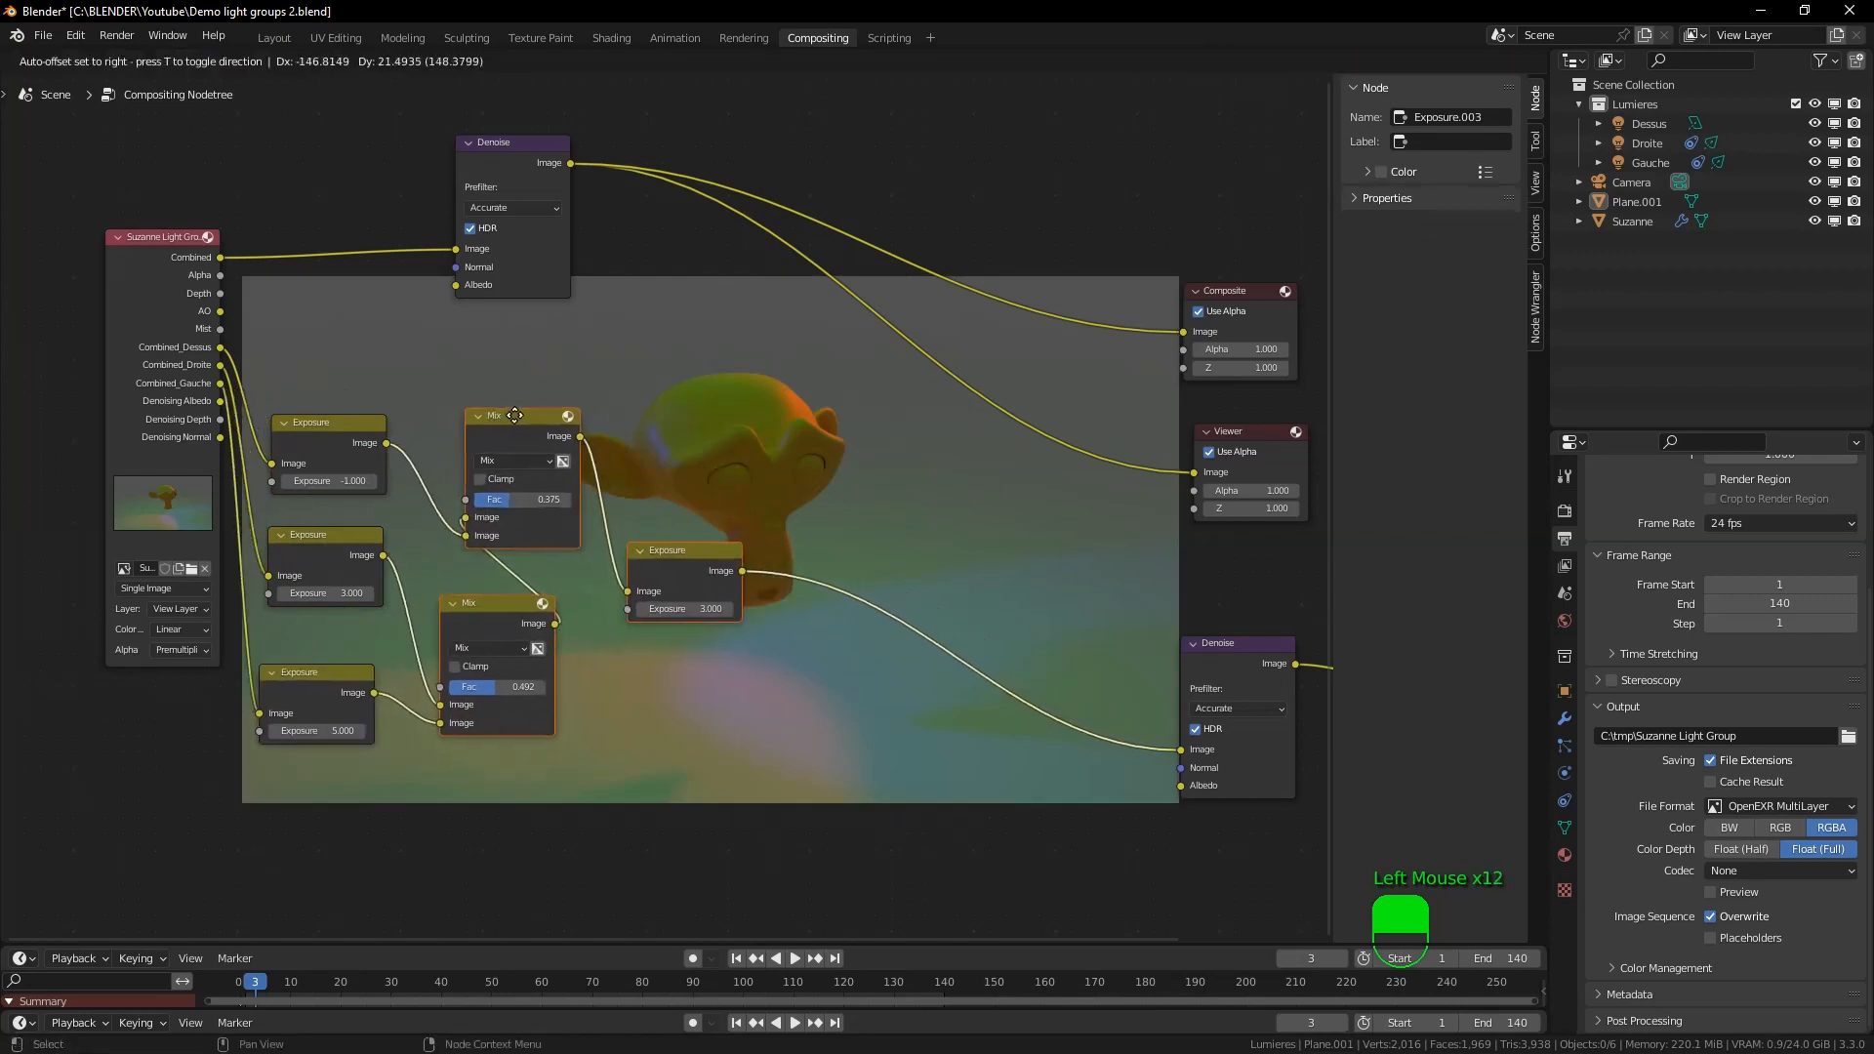
{"action": "left_click_drag", "start_coordinate": [1206, 635], "coordinate": [882, 530]}
Feed the Composite node from the lower Denoise's image output, and move Composite and the upper Viewer slightly outward
{"action": "scroll", "coordinate": [882, 530], "scroll_direction": "up", "scroll_amount": 4}
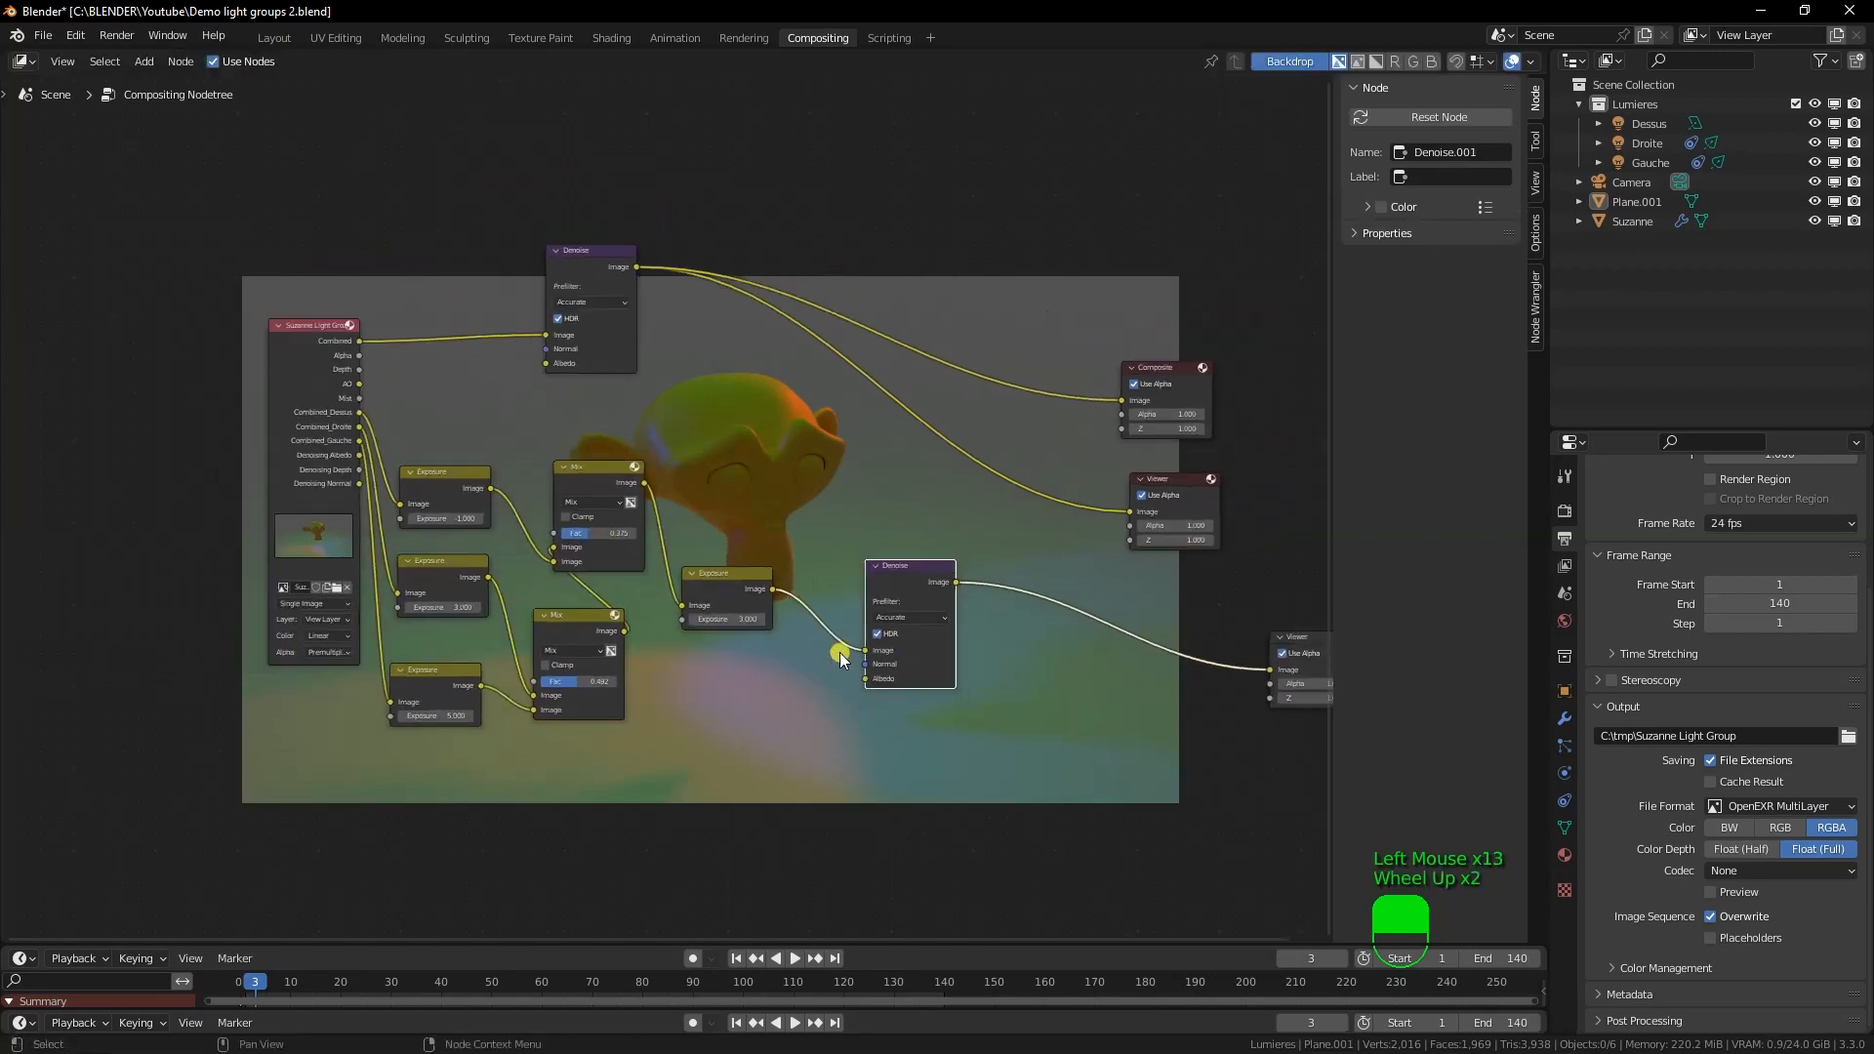
{"action": "middle_click_drag", "start_coordinate": [1032, 713], "coordinate": [922, 710]}
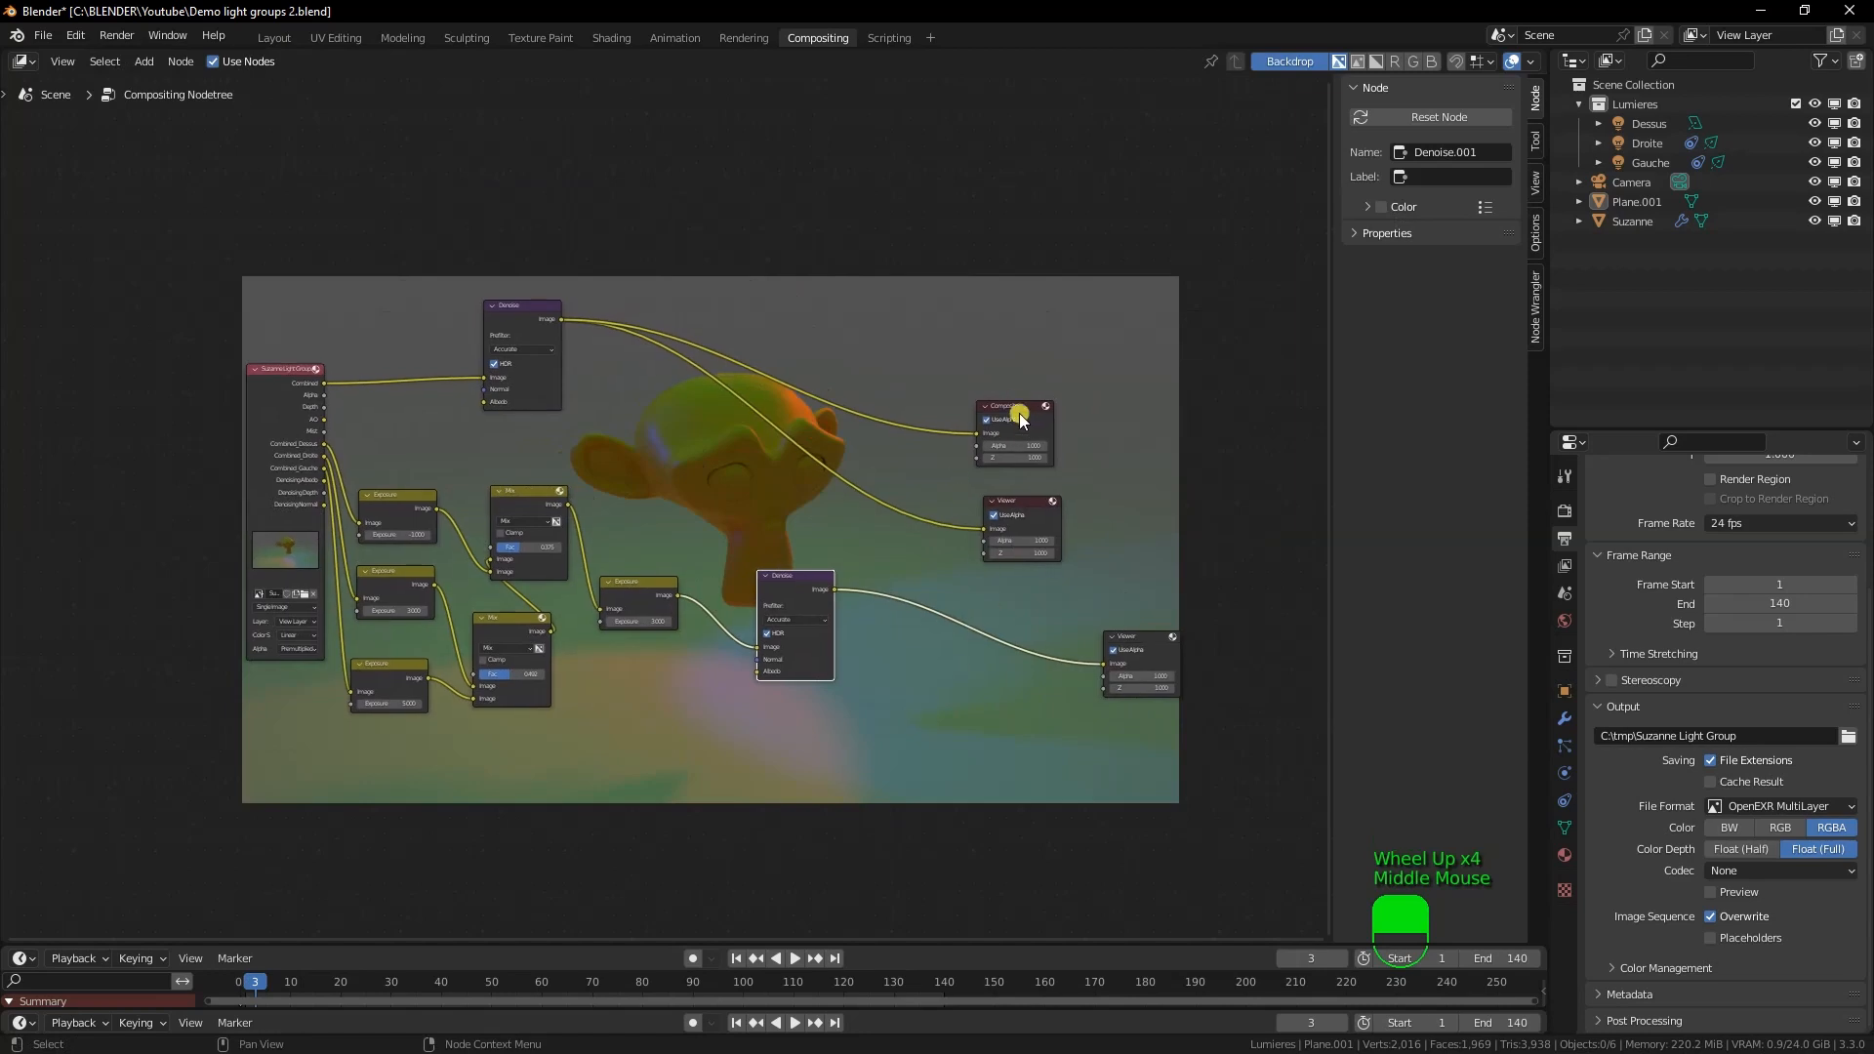
{"action": "left_click_drag", "start_coordinate": [906, 514], "coordinate": [1051, 399]}
{"action": "left_click_drag", "start_coordinate": [1012, 502], "coordinate": [1060, 499]}
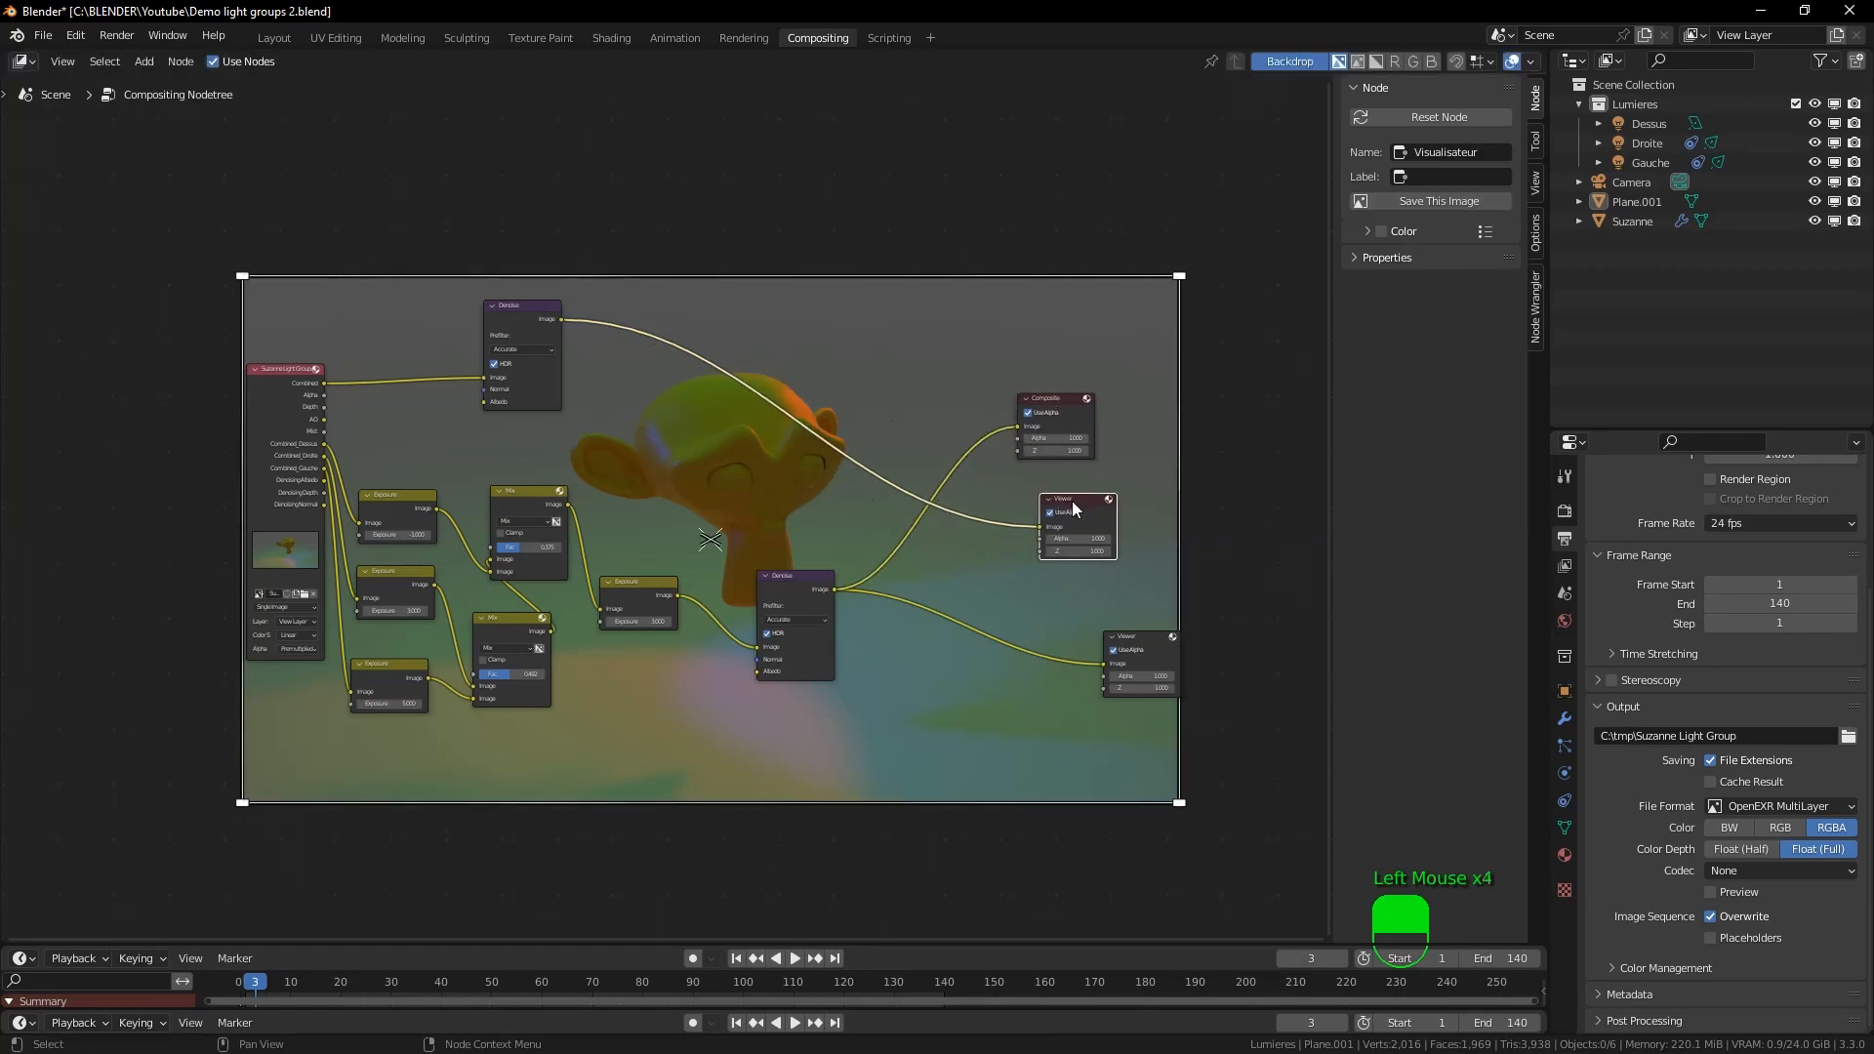
Compare the upper and lower Viewer images in turn, and move the lower Viewer closer to its Denoise node
{"action": "left_click", "coordinate": [1070, 502]}
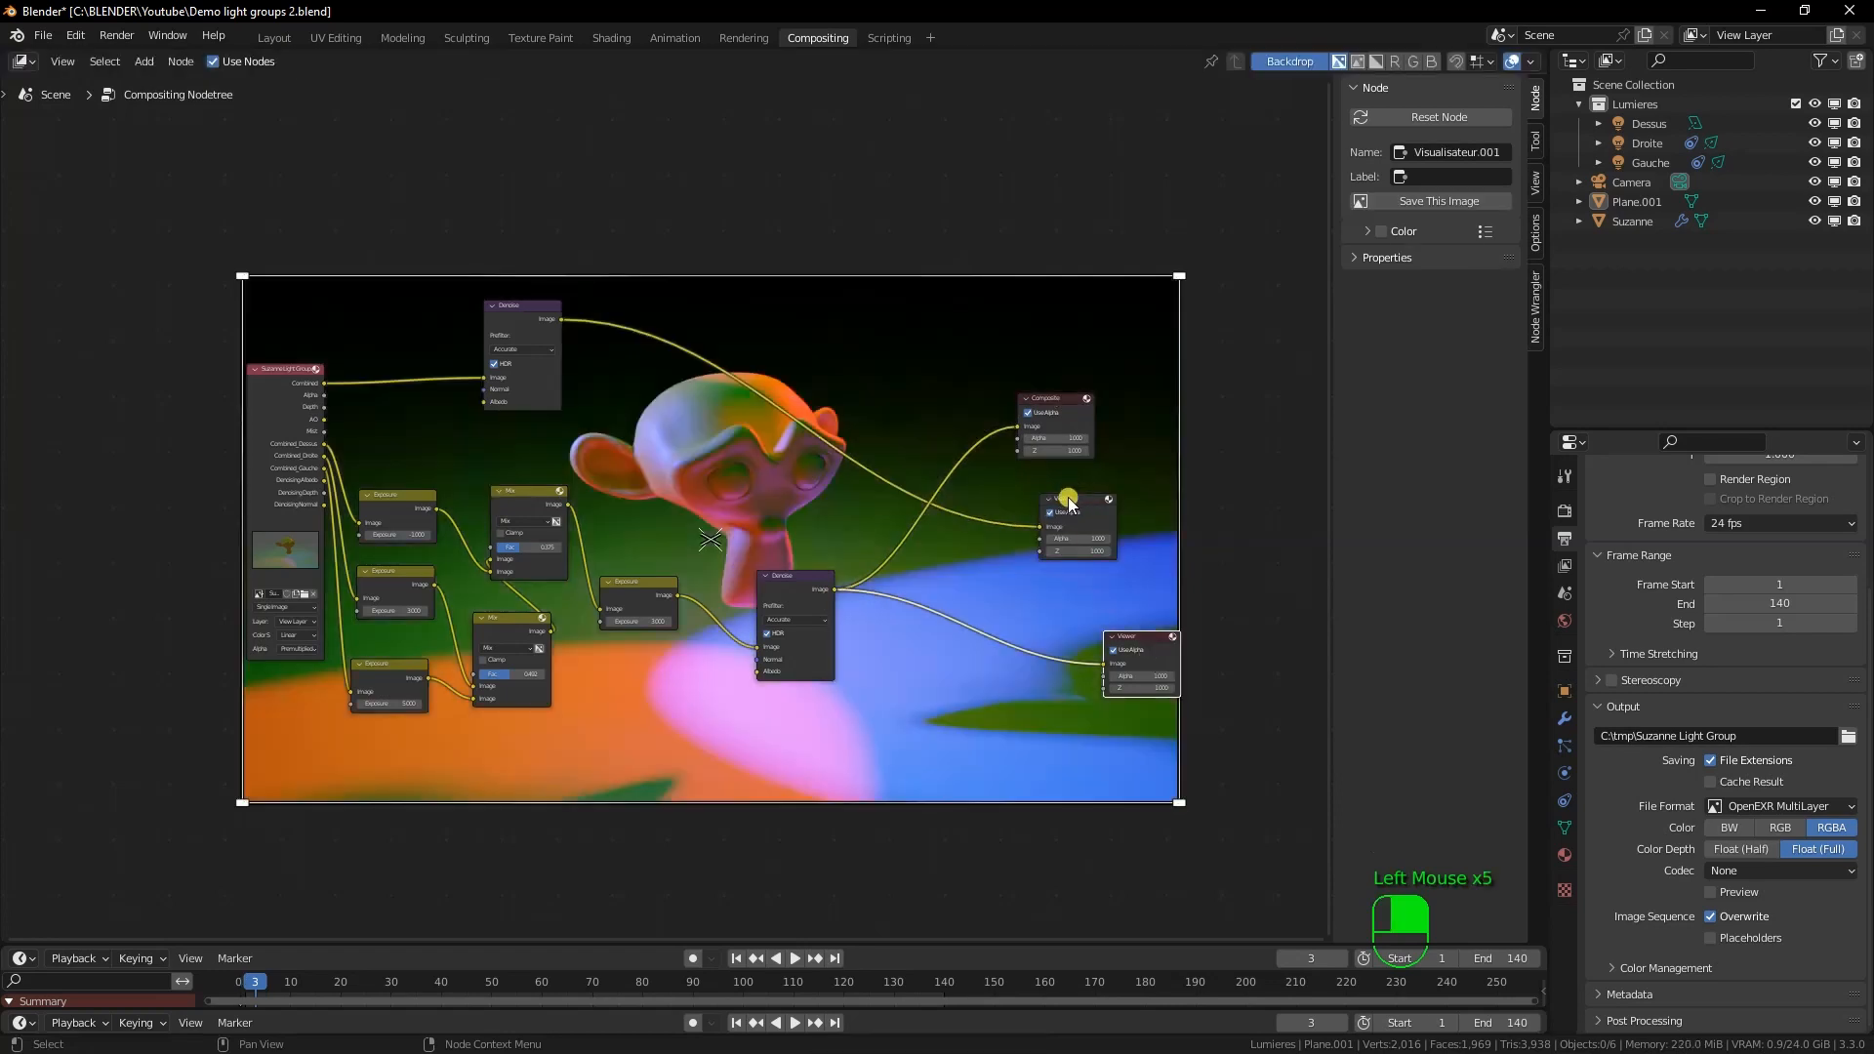
{"action": "left_click", "coordinate": [1081, 503]}
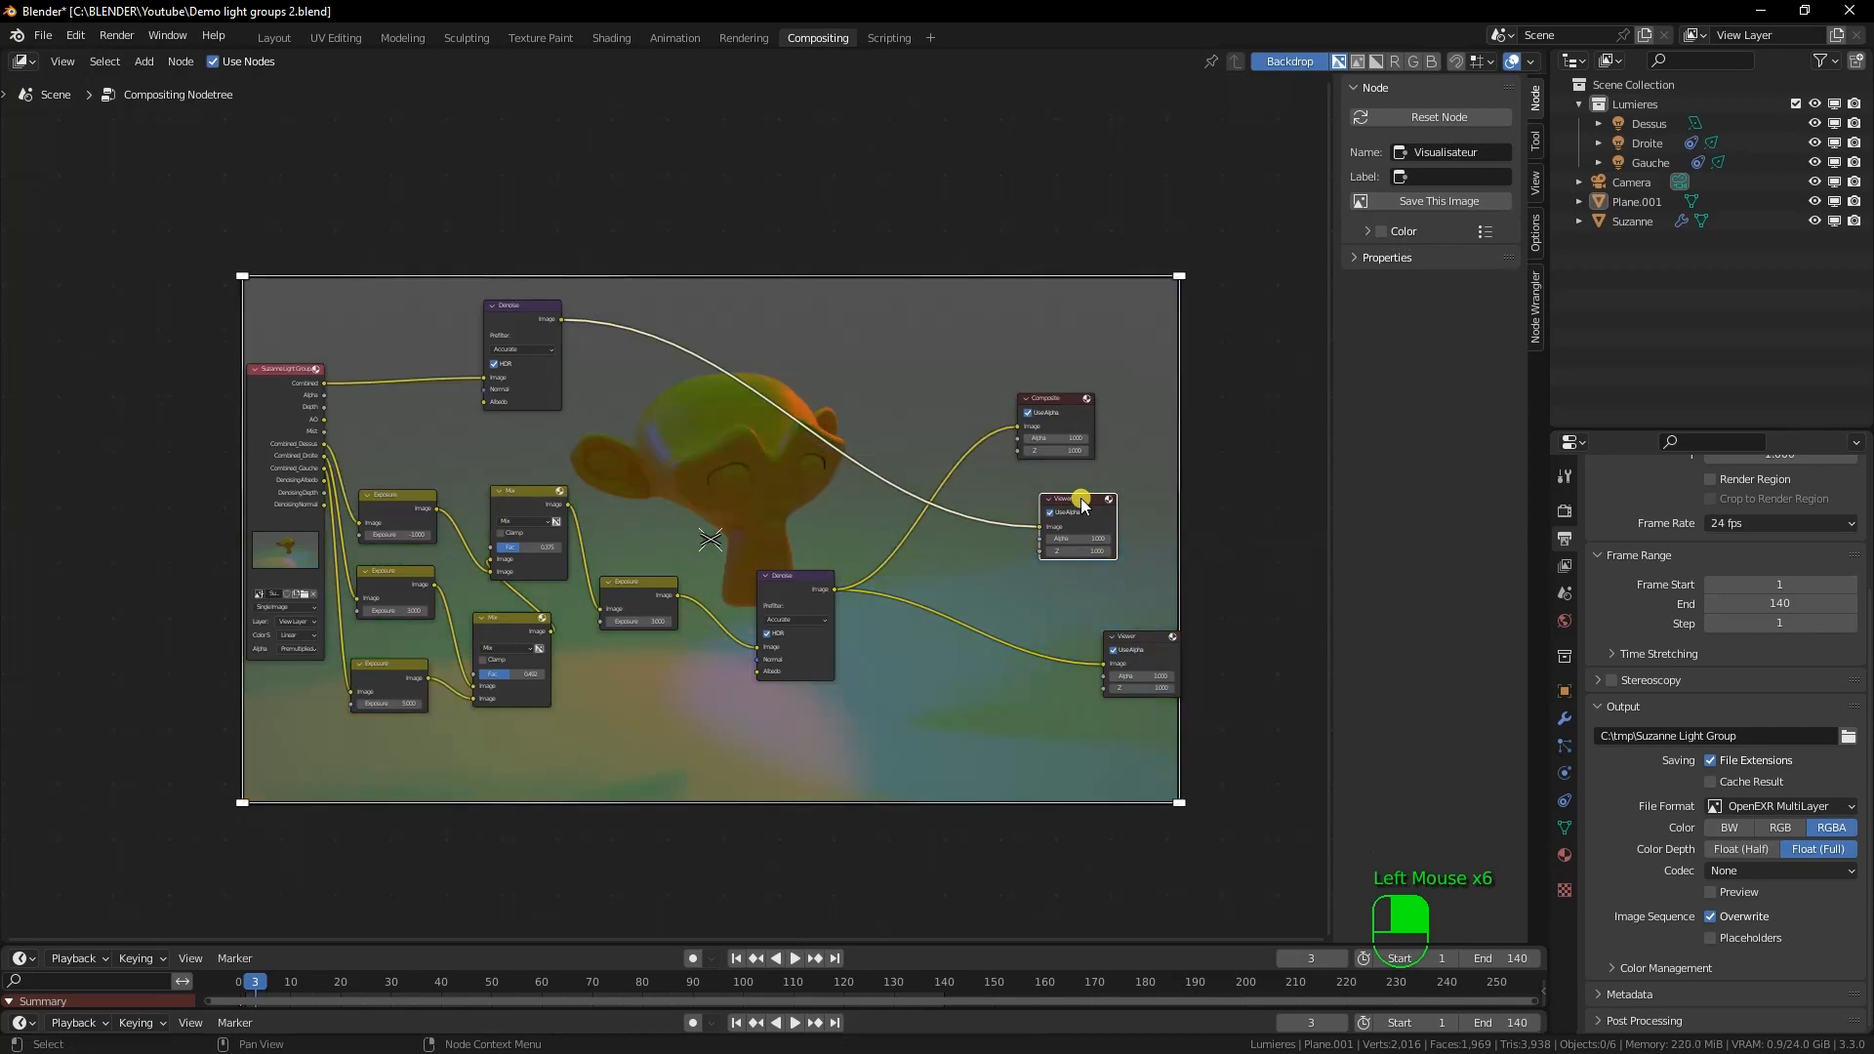
{"action": "left_click", "coordinate": [1132, 640]}
{"action": "left_click_drag", "start_coordinate": [1132, 640], "coordinate": [1057, 615]}
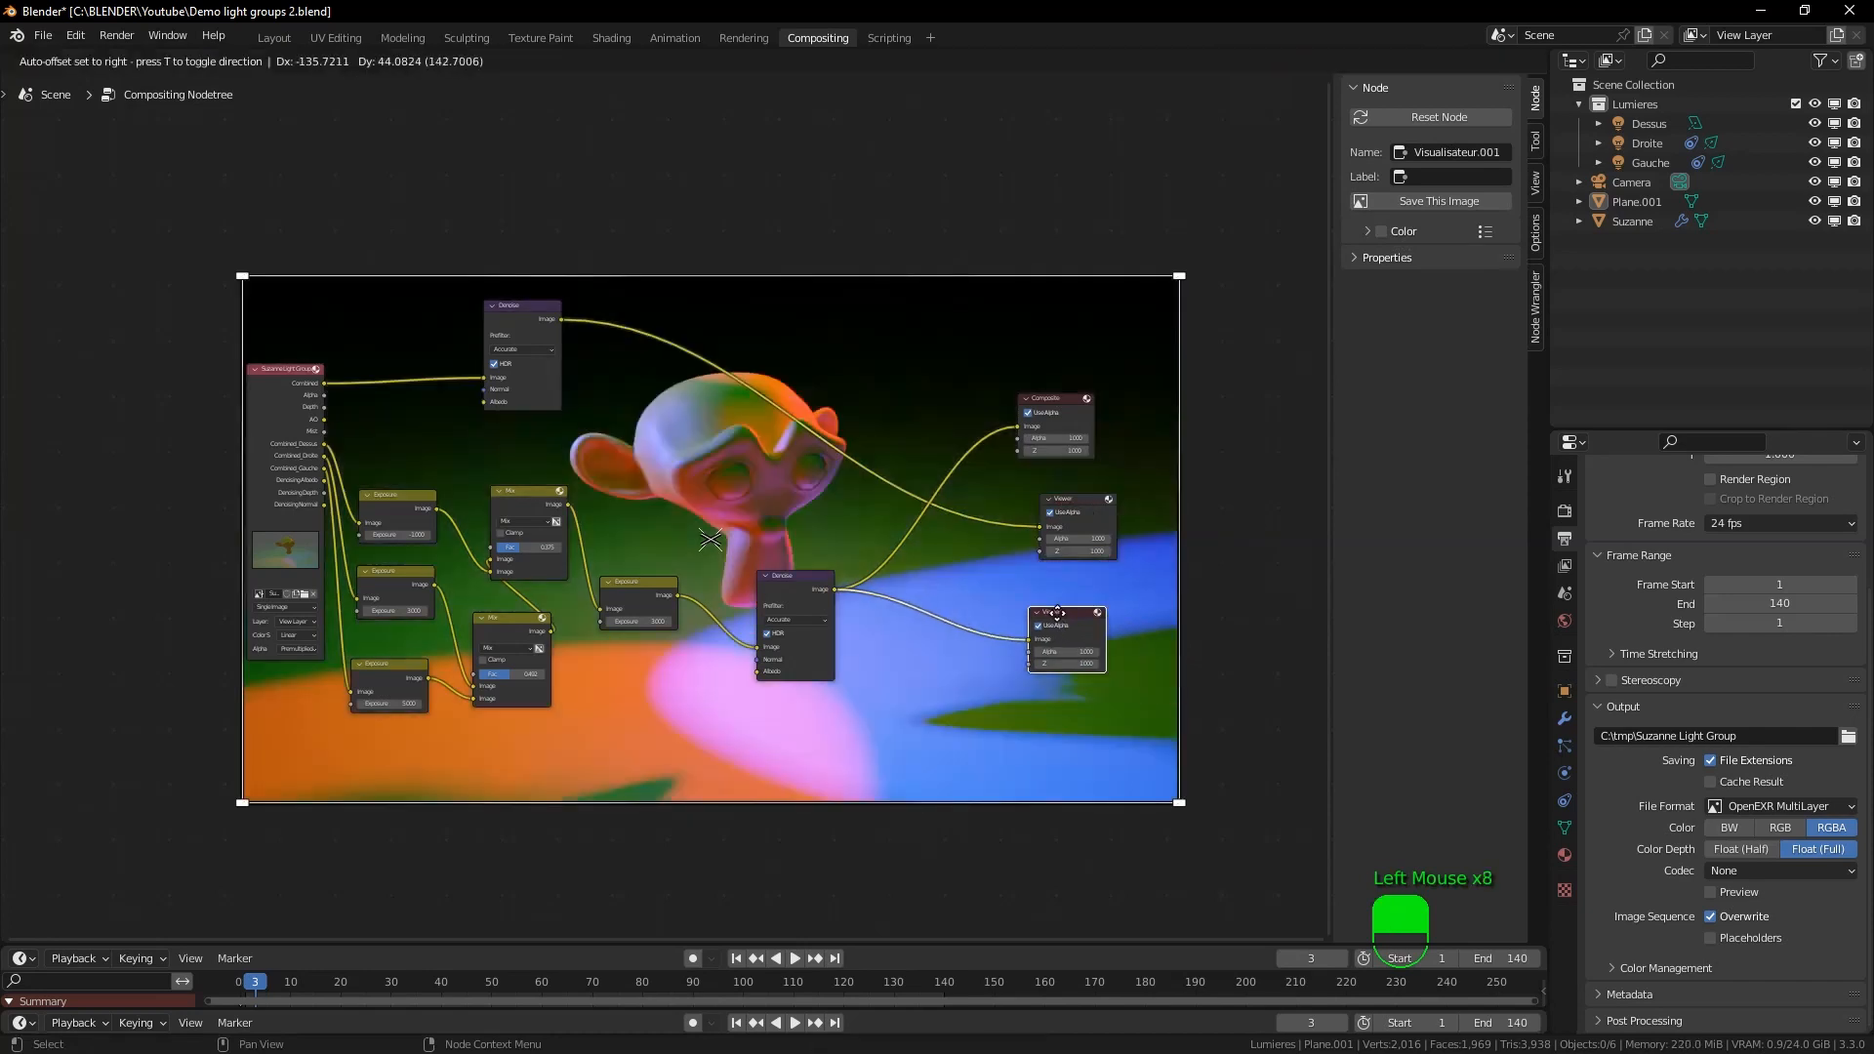
Render the current frame, check the composited result in the render window, and close the window
{"action": "scroll", "coordinate": [829, 597], "scroll_direction": "down", "scroll_amount": 4}
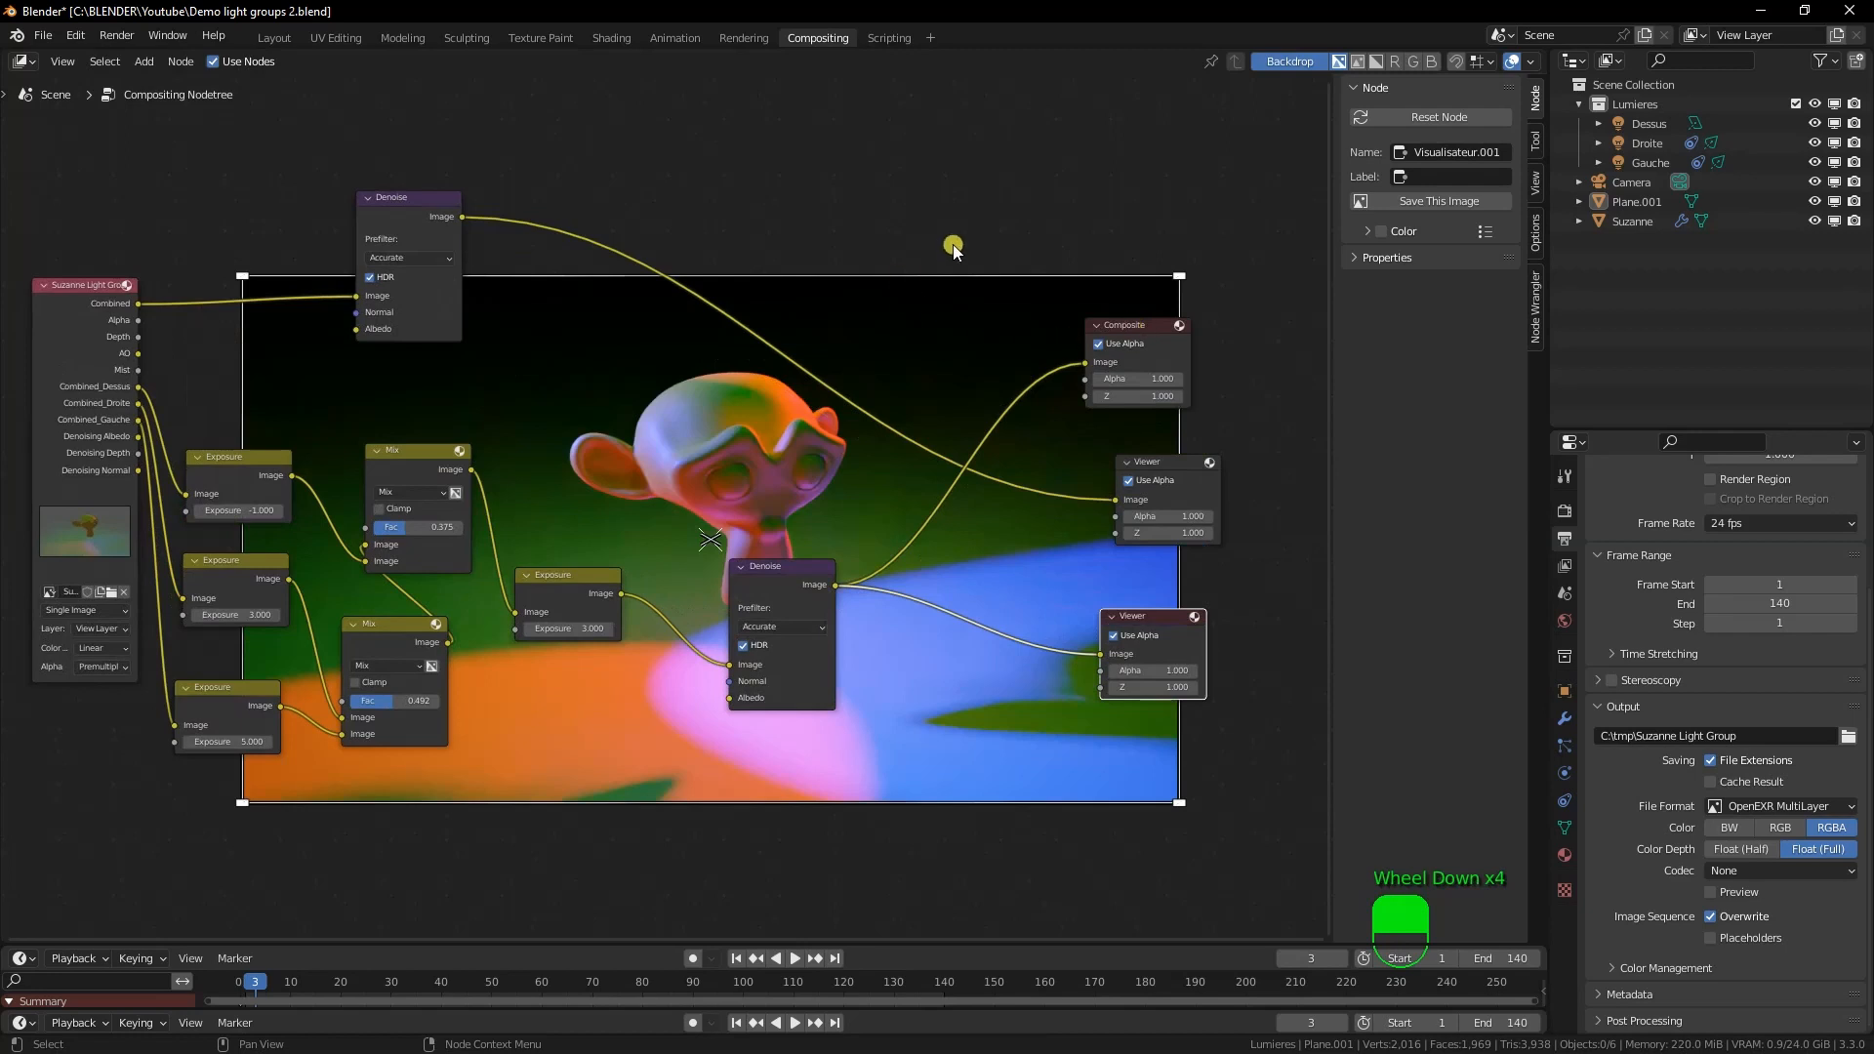
{"action": "key", "text": "F12"}
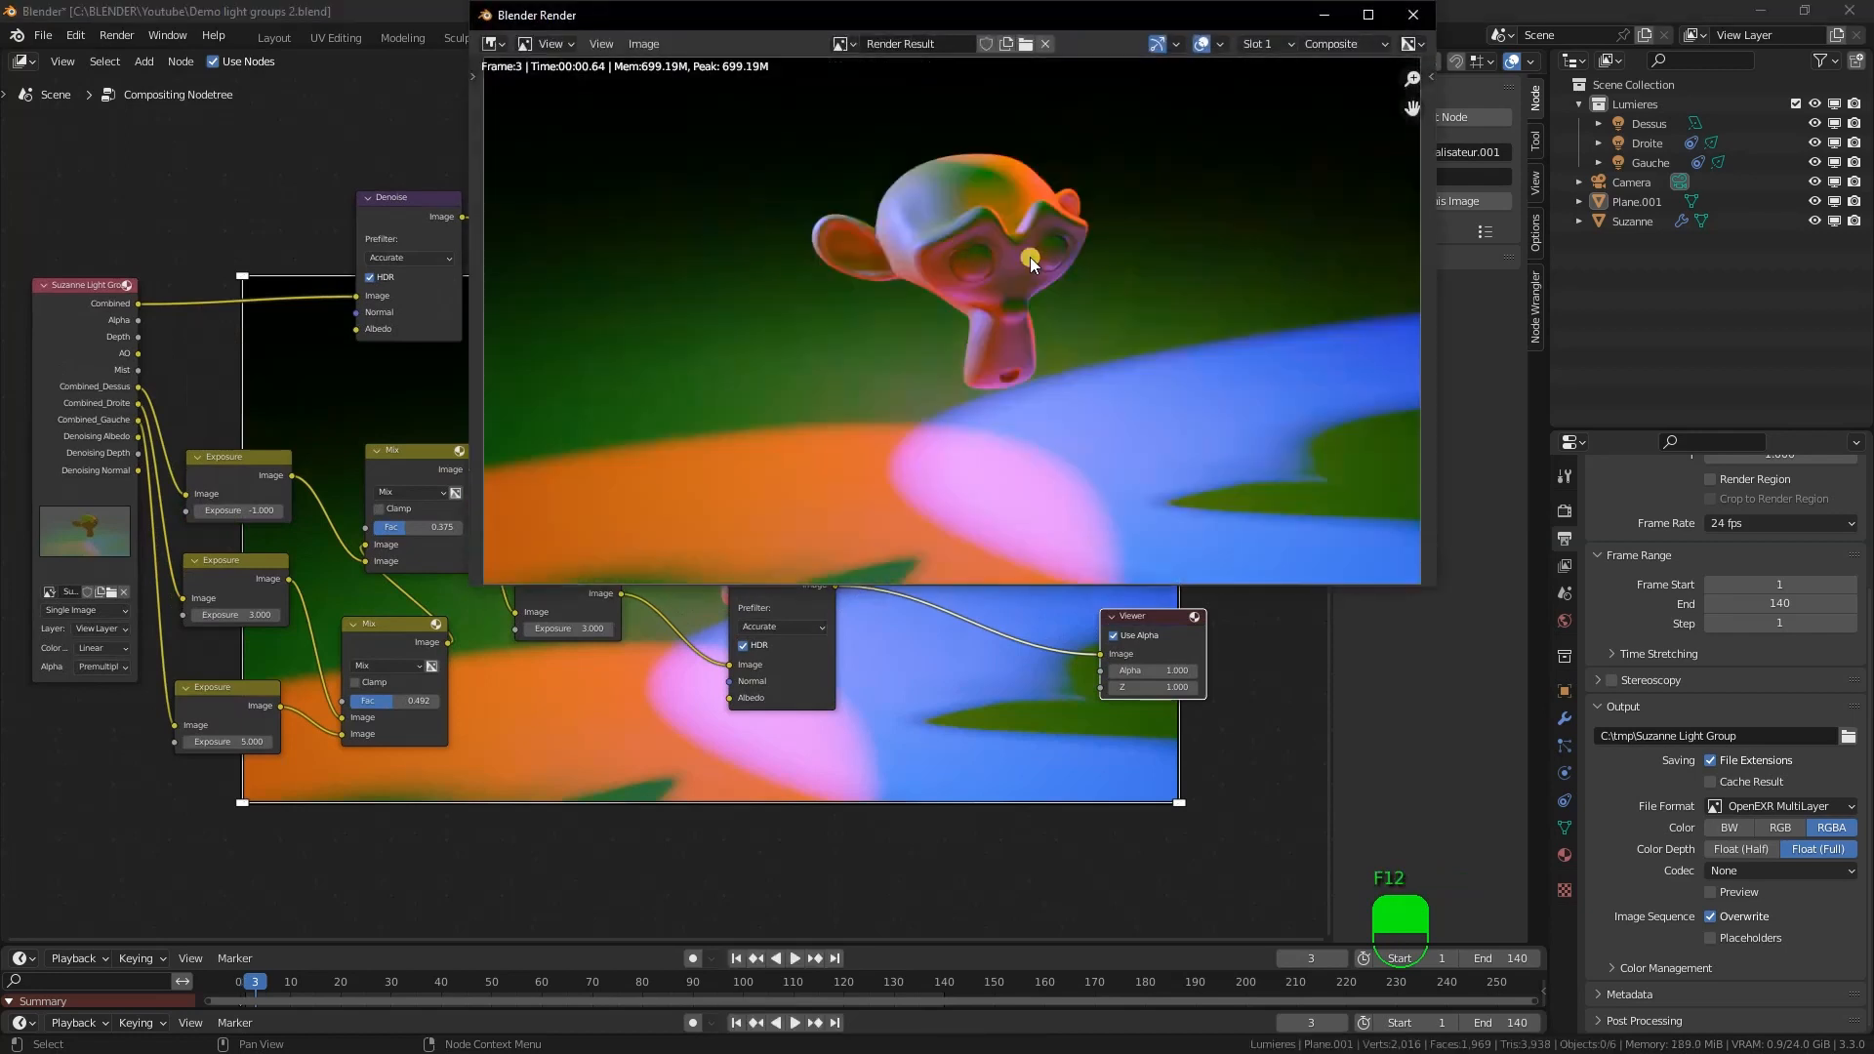
{"action": "left_click_drag", "start_coordinate": [1118, 22], "coordinate": [915, 213]}
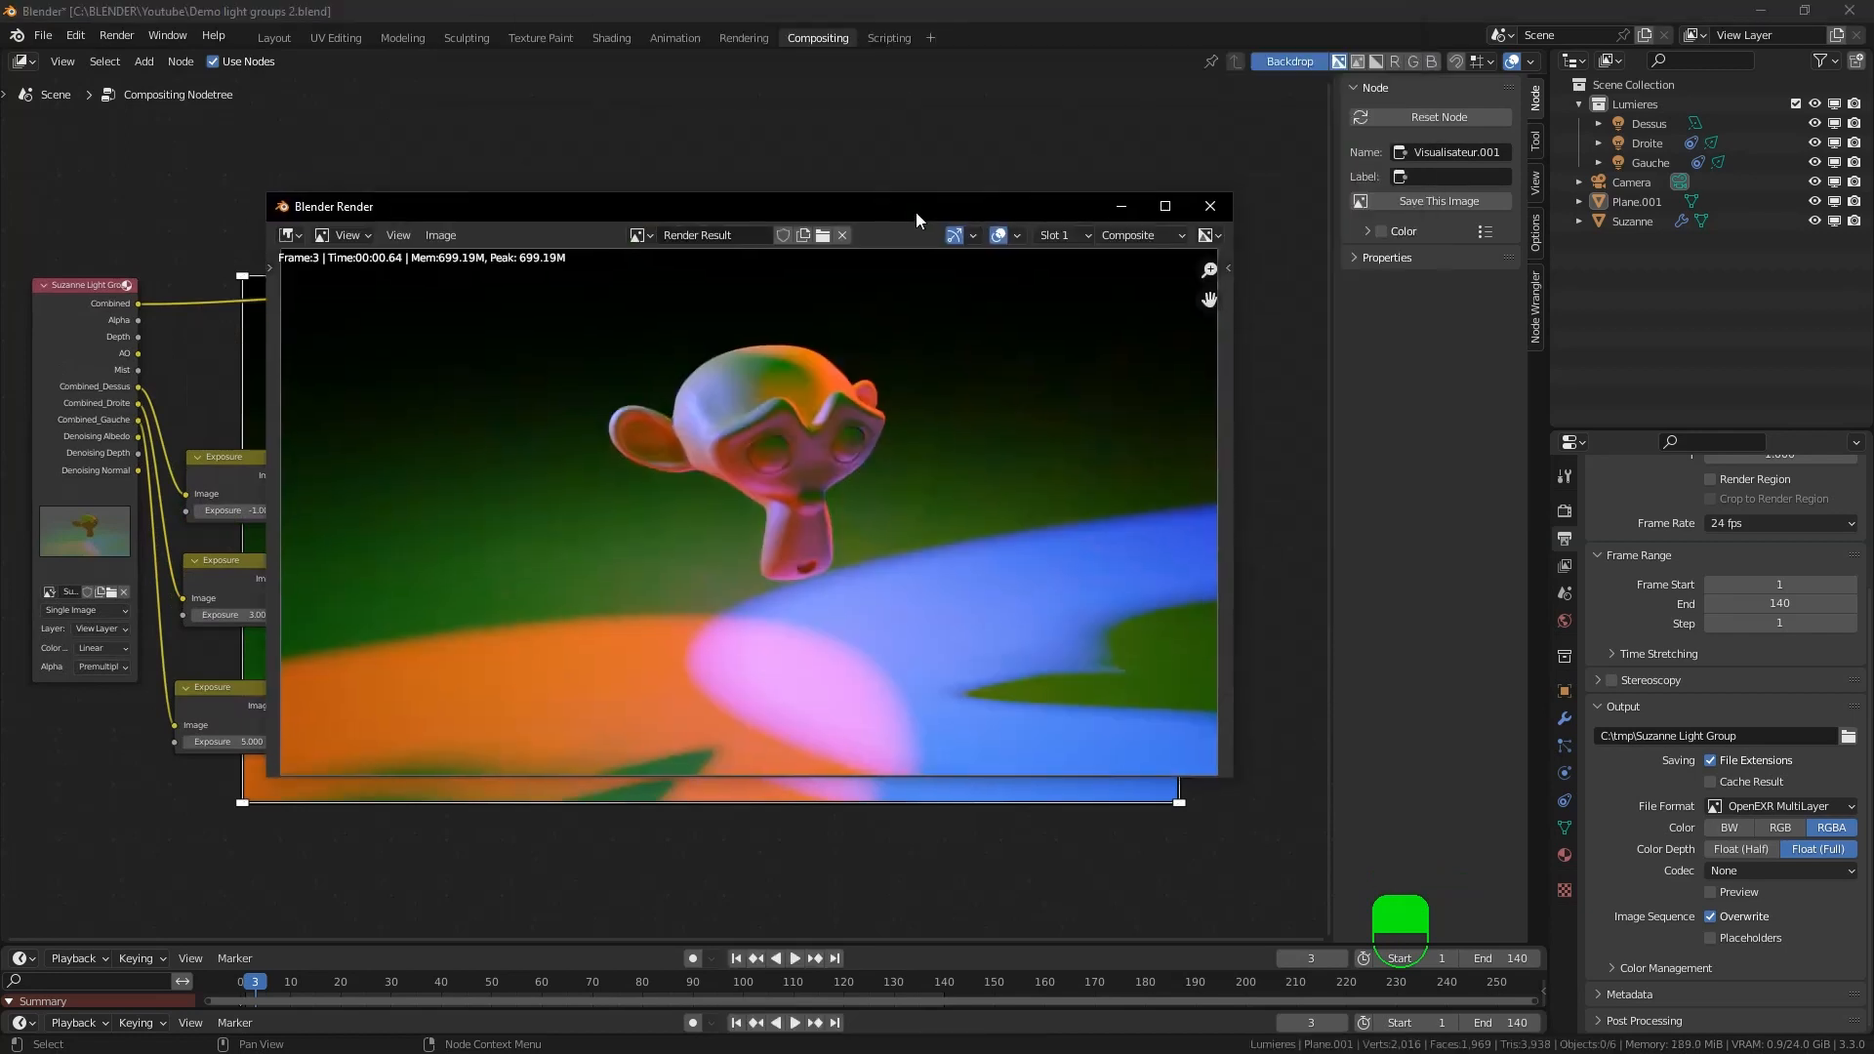
{"action": "left_click", "coordinate": [1209, 206]}
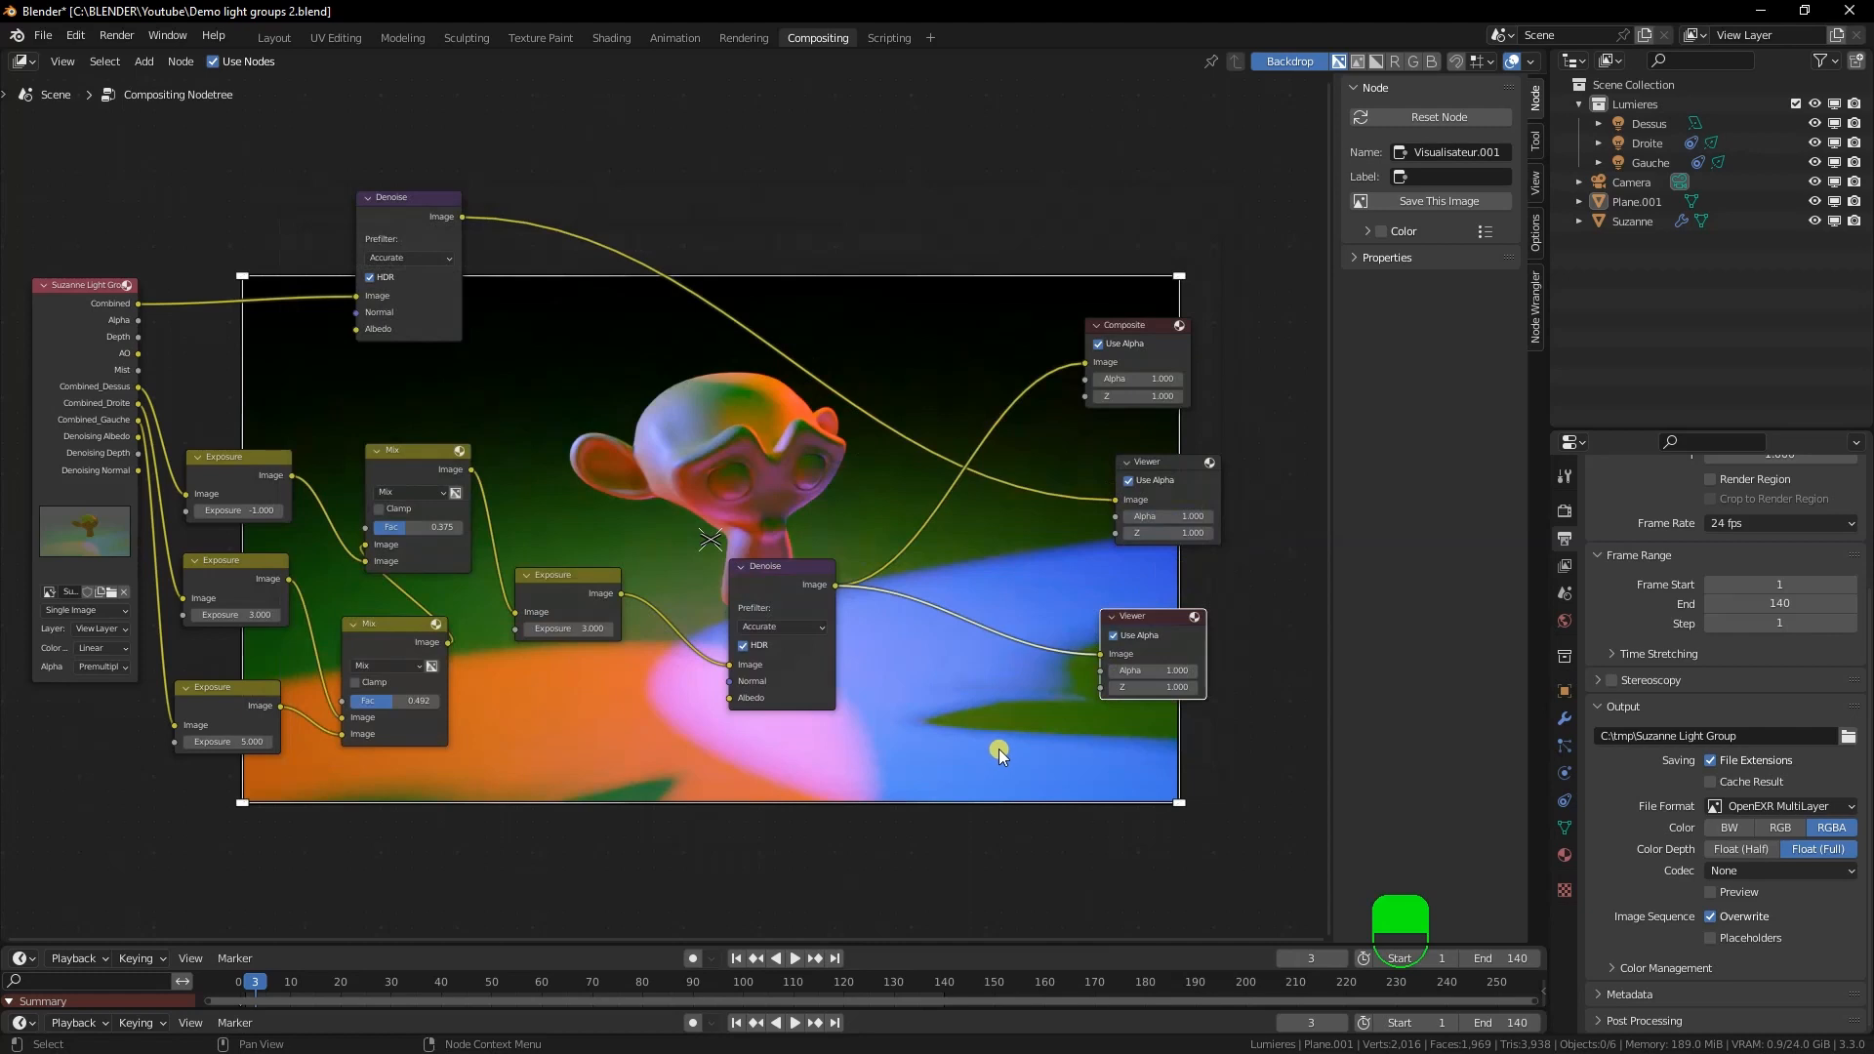
Review the view layer's light groups and reassign the Droite light to the Dessus light group
{"action": "left_click", "coordinate": [1567, 566]}
{"action": "scroll", "coordinate": [1714, 878], "scroll_direction": "down", "scroll_amount": 7}
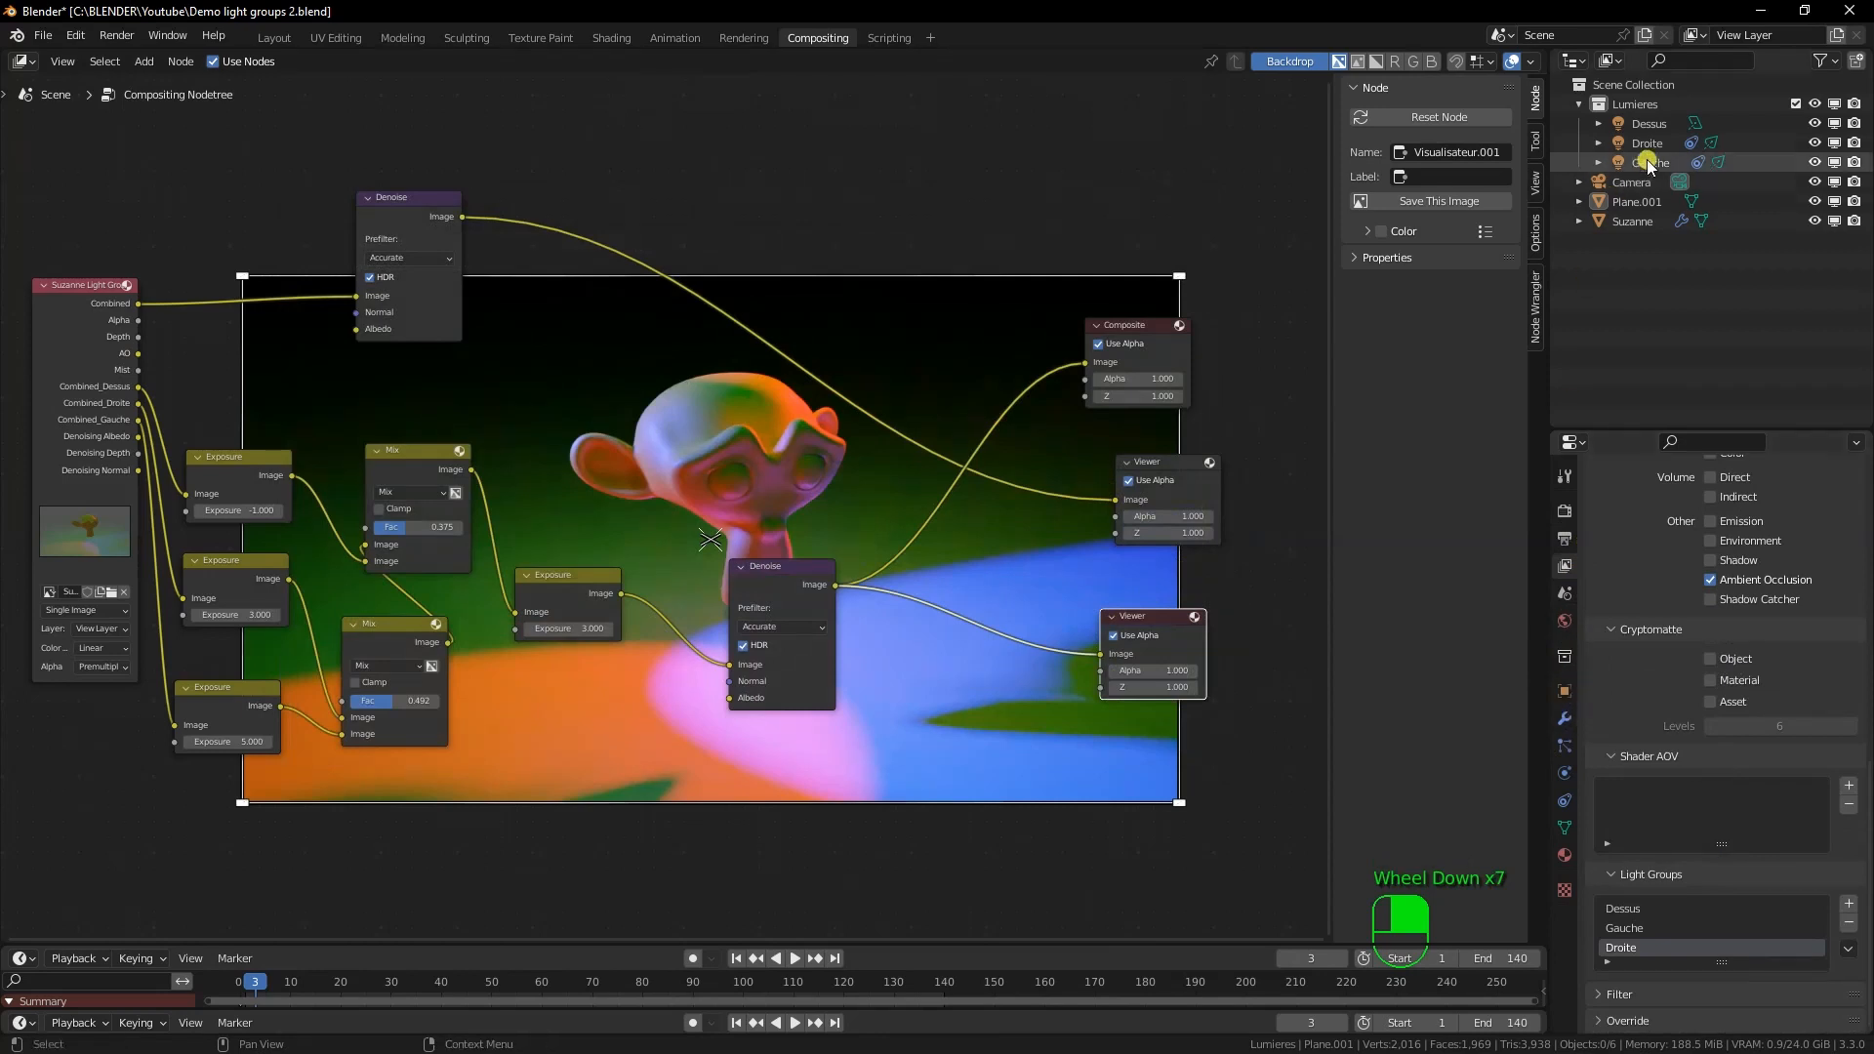
{"action": "left_click", "coordinate": [1649, 143]}
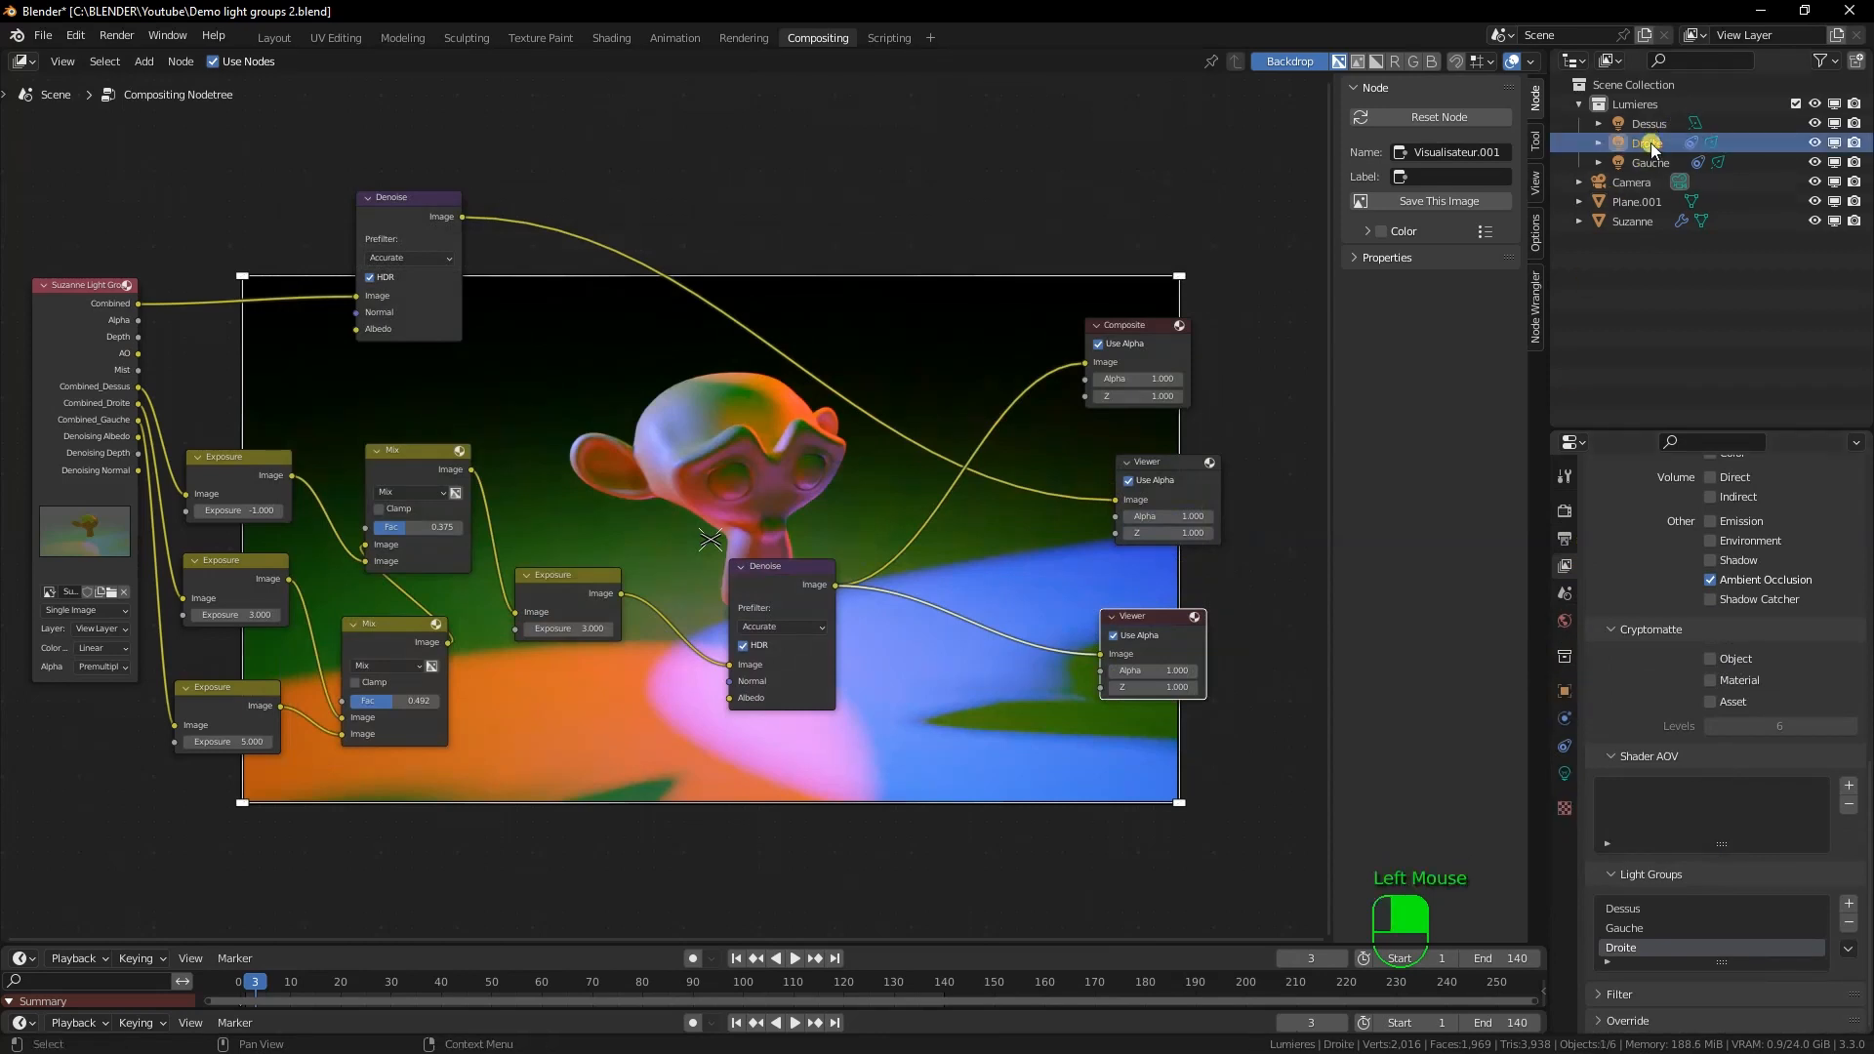
{"action": "left_click", "coordinate": [1565, 693]}
{"action": "scroll", "coordinate": [1648, 810], "scroll_direction": "down", "scroll_amount": 2}
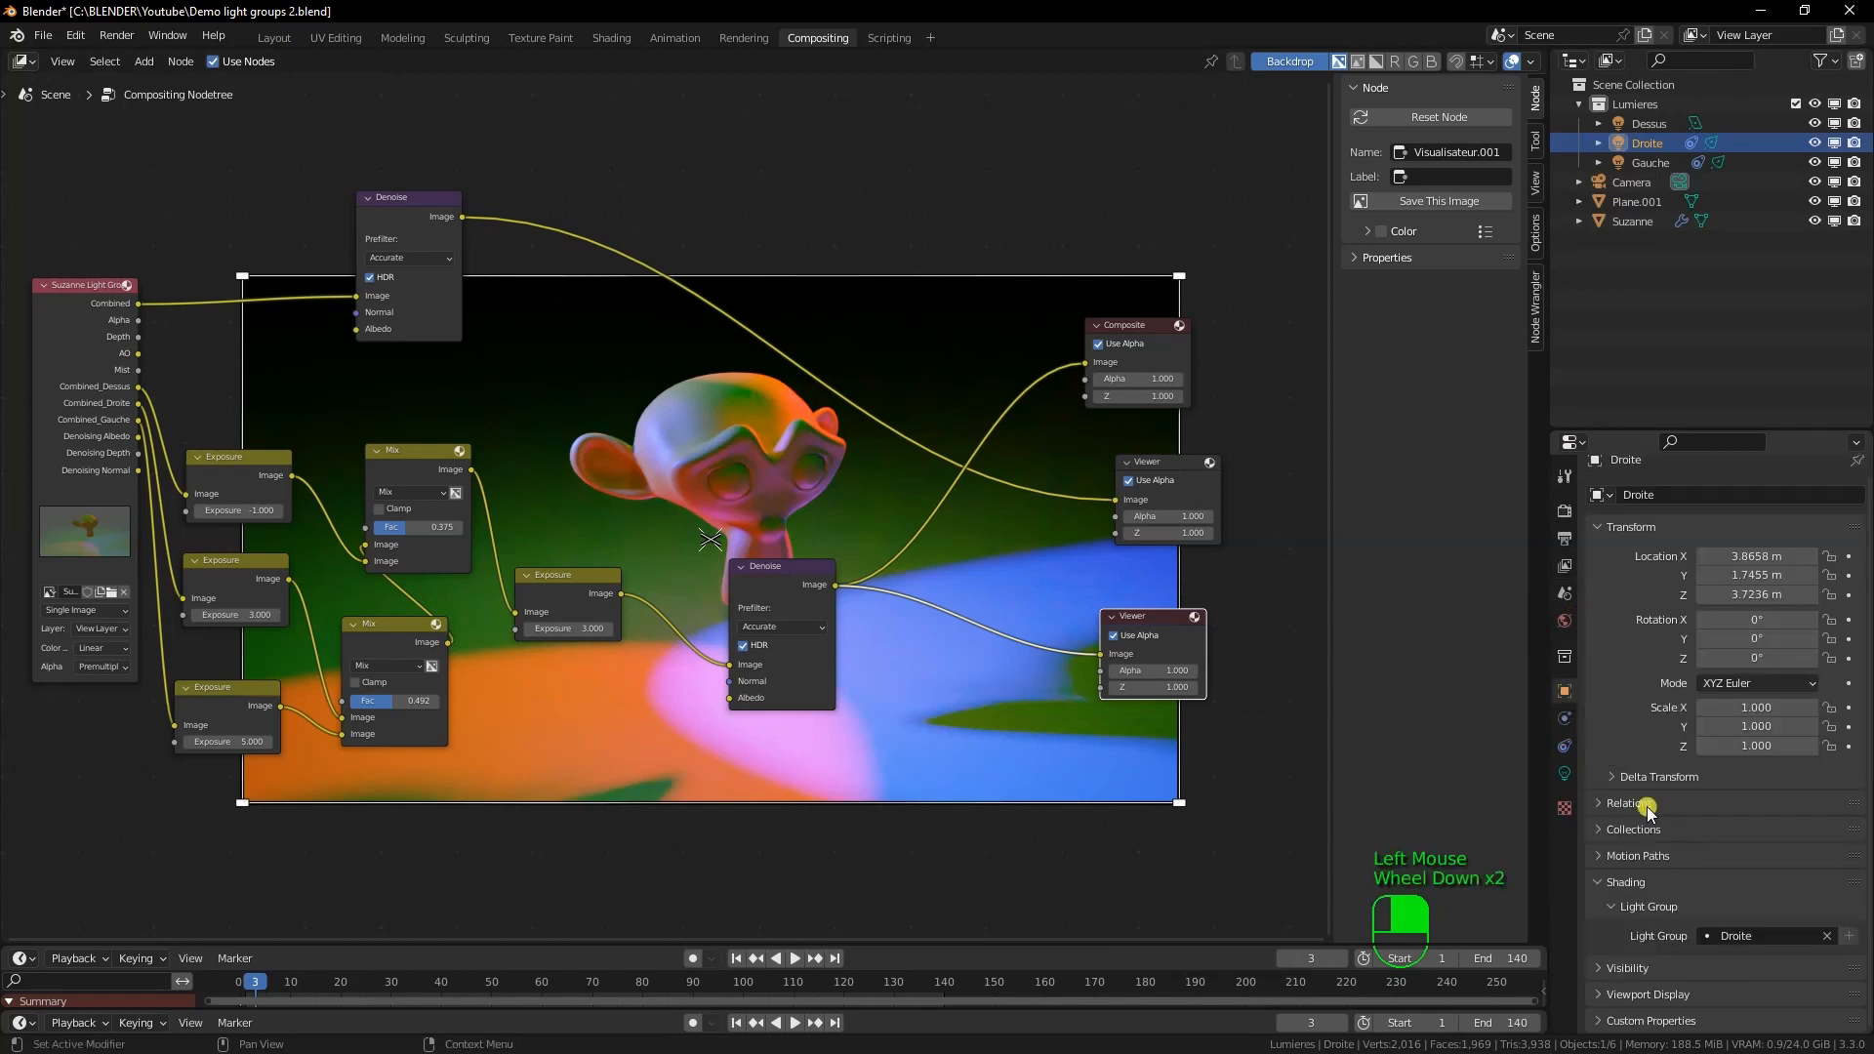
{"action": "left_click", "coordinate": [1825, 935]}
{"action": "left_click", "coordinate": [1732, 937]}
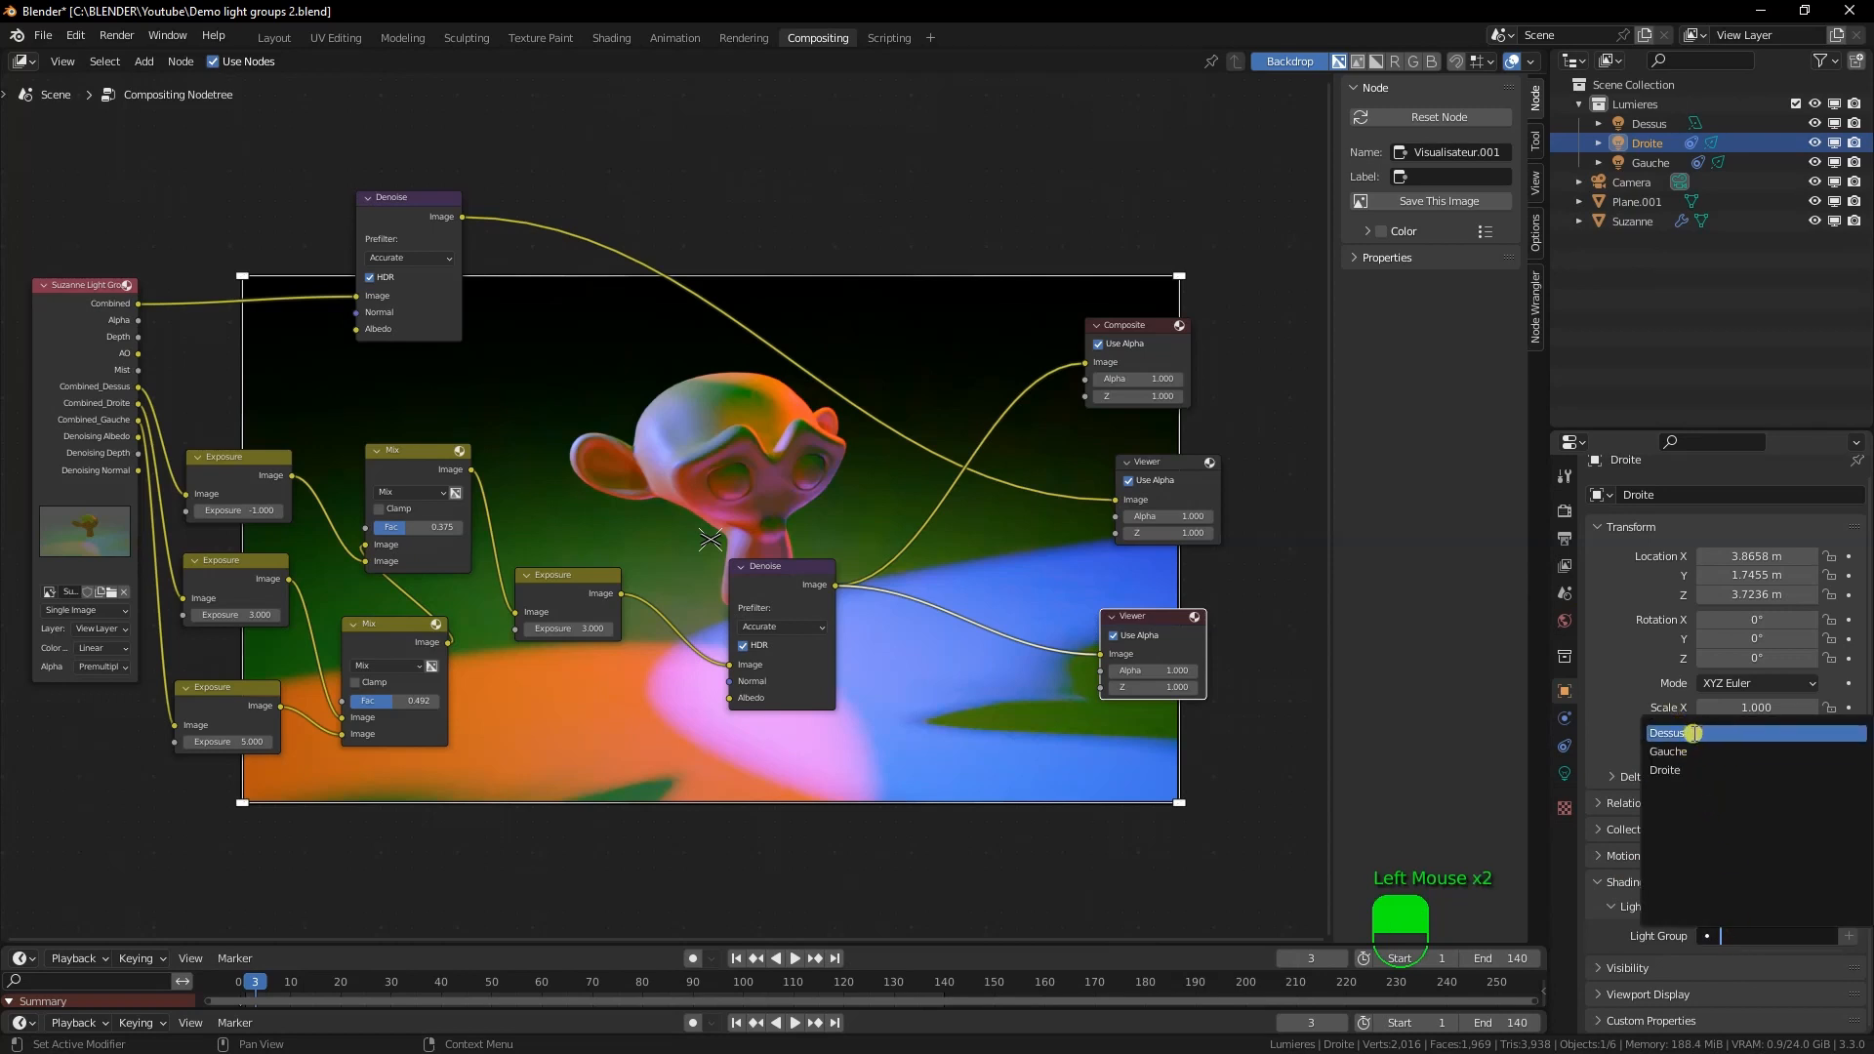
{"action": "left_click", "coordinate": [1695, 732]}
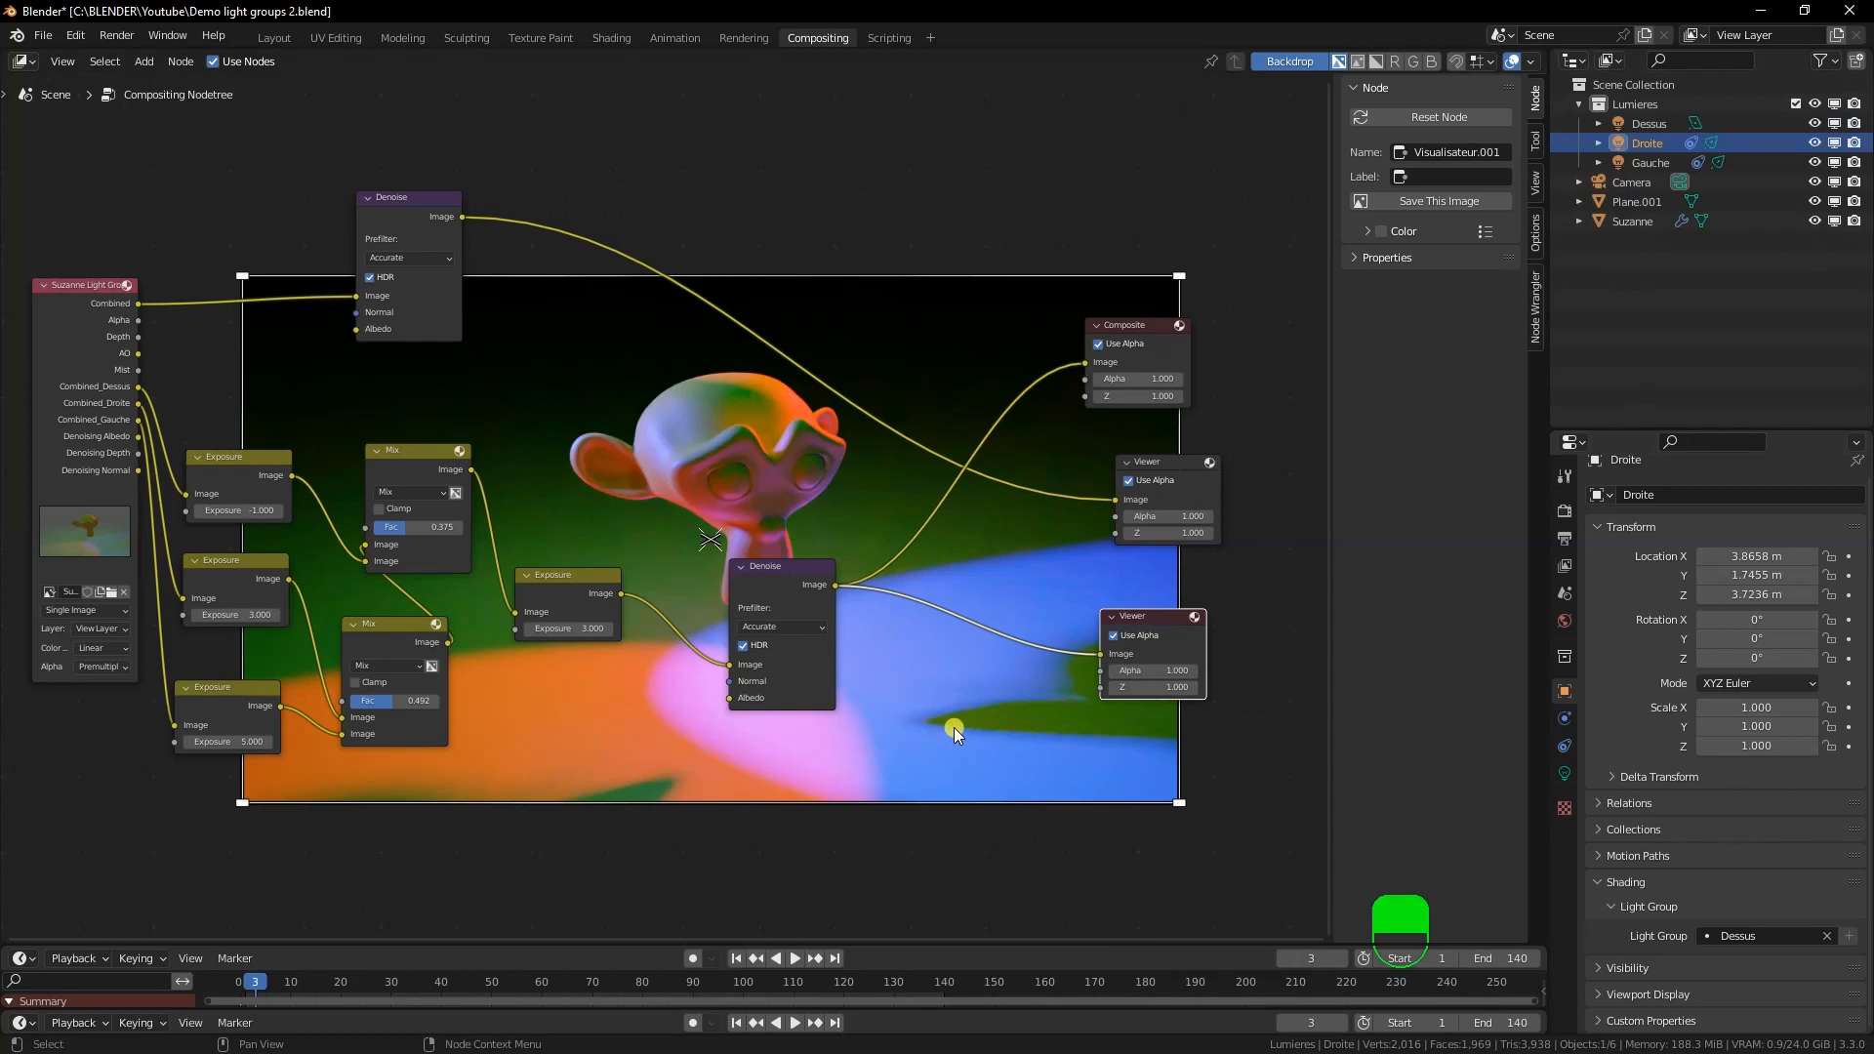
Set the World's light group to Exterieur and add that new group to the view layer
{"action": "left_click", "coordinate": [1564, 621]}
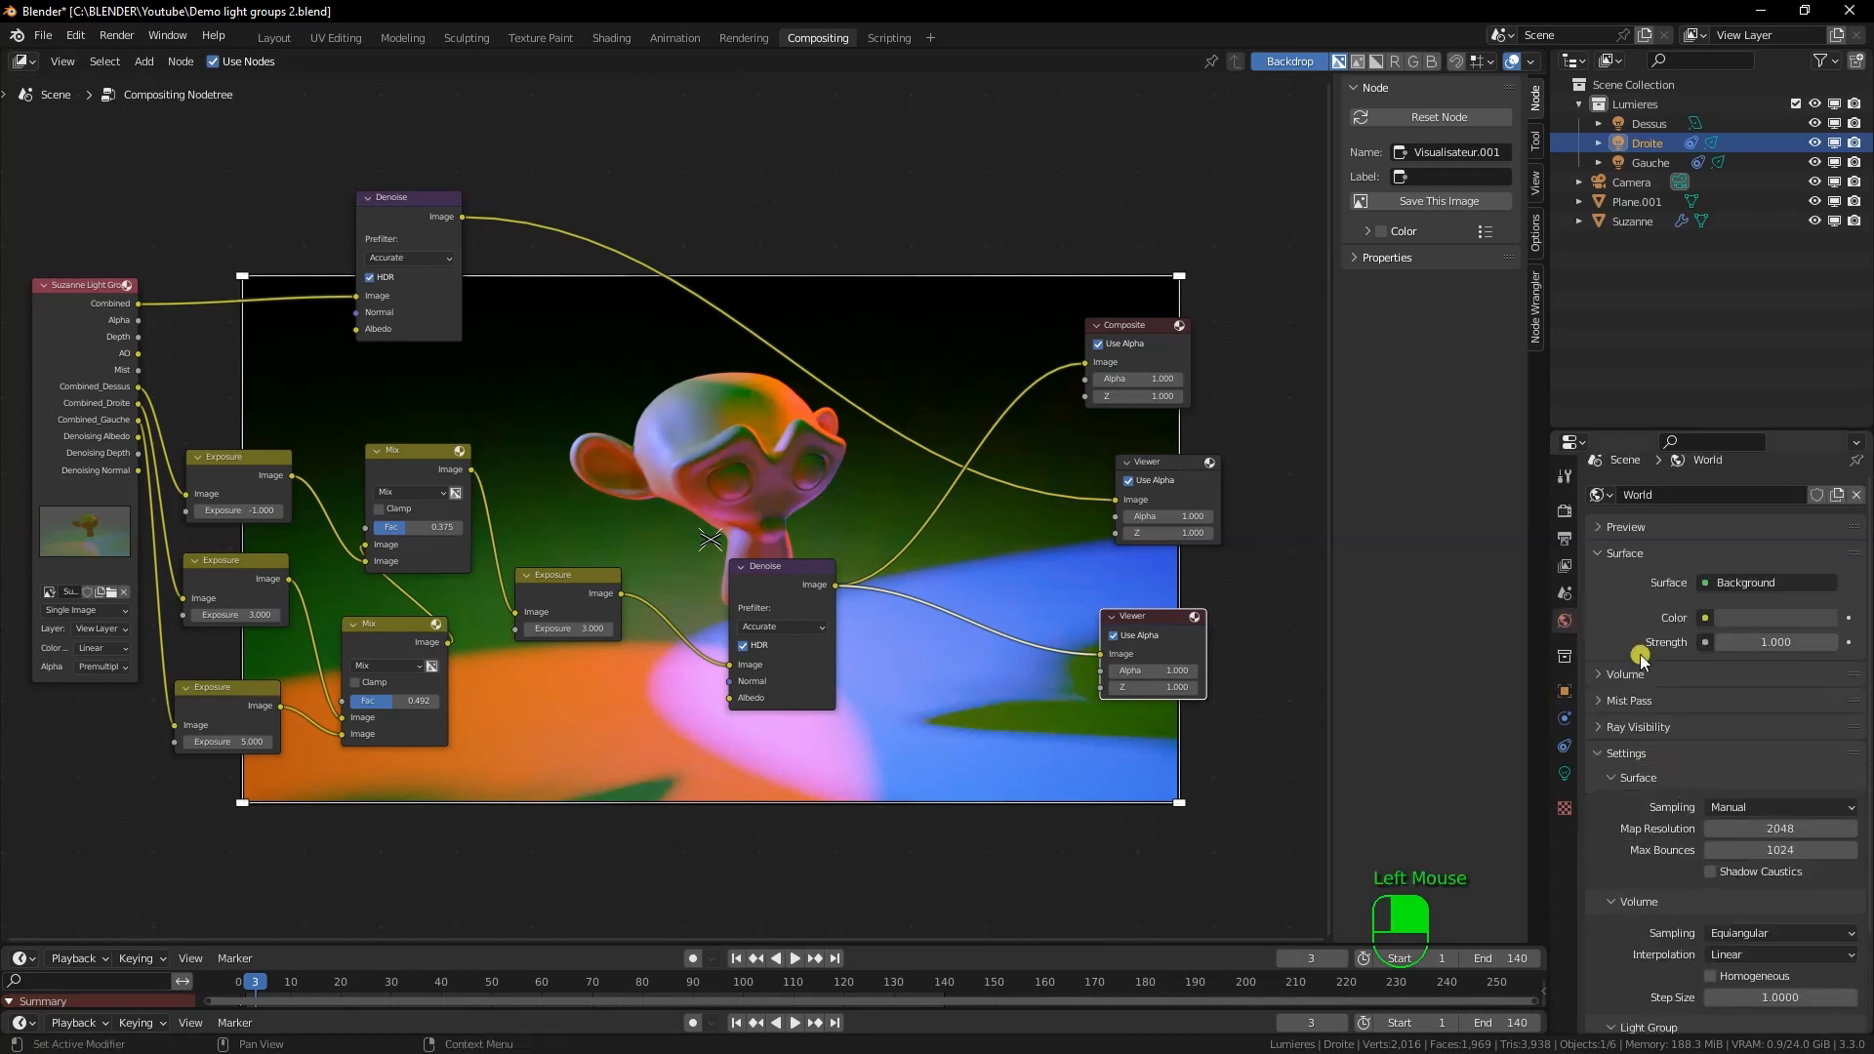
{"action": "scroll", "coordinate": [1640, 817], "scroll_direction": "down", "scroll_amount": 4}
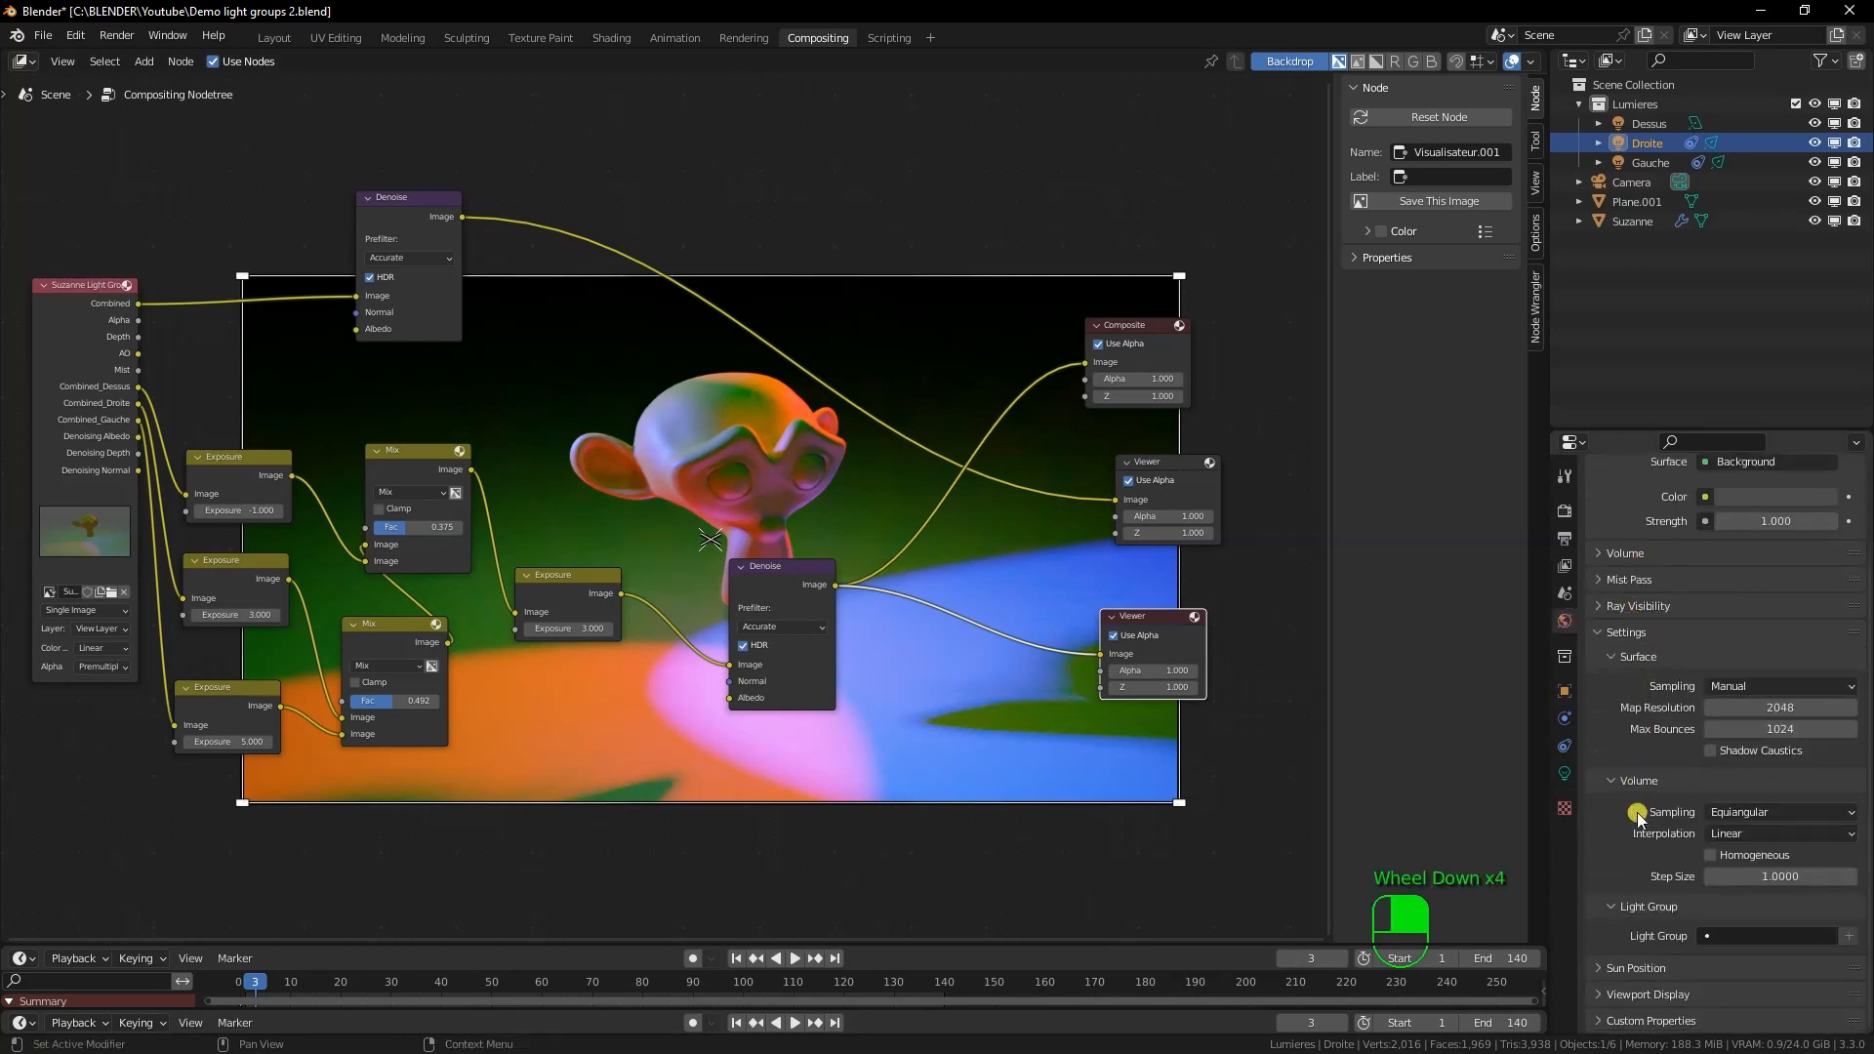
{"action": "left_click", "coordinate": [1737, 935]}
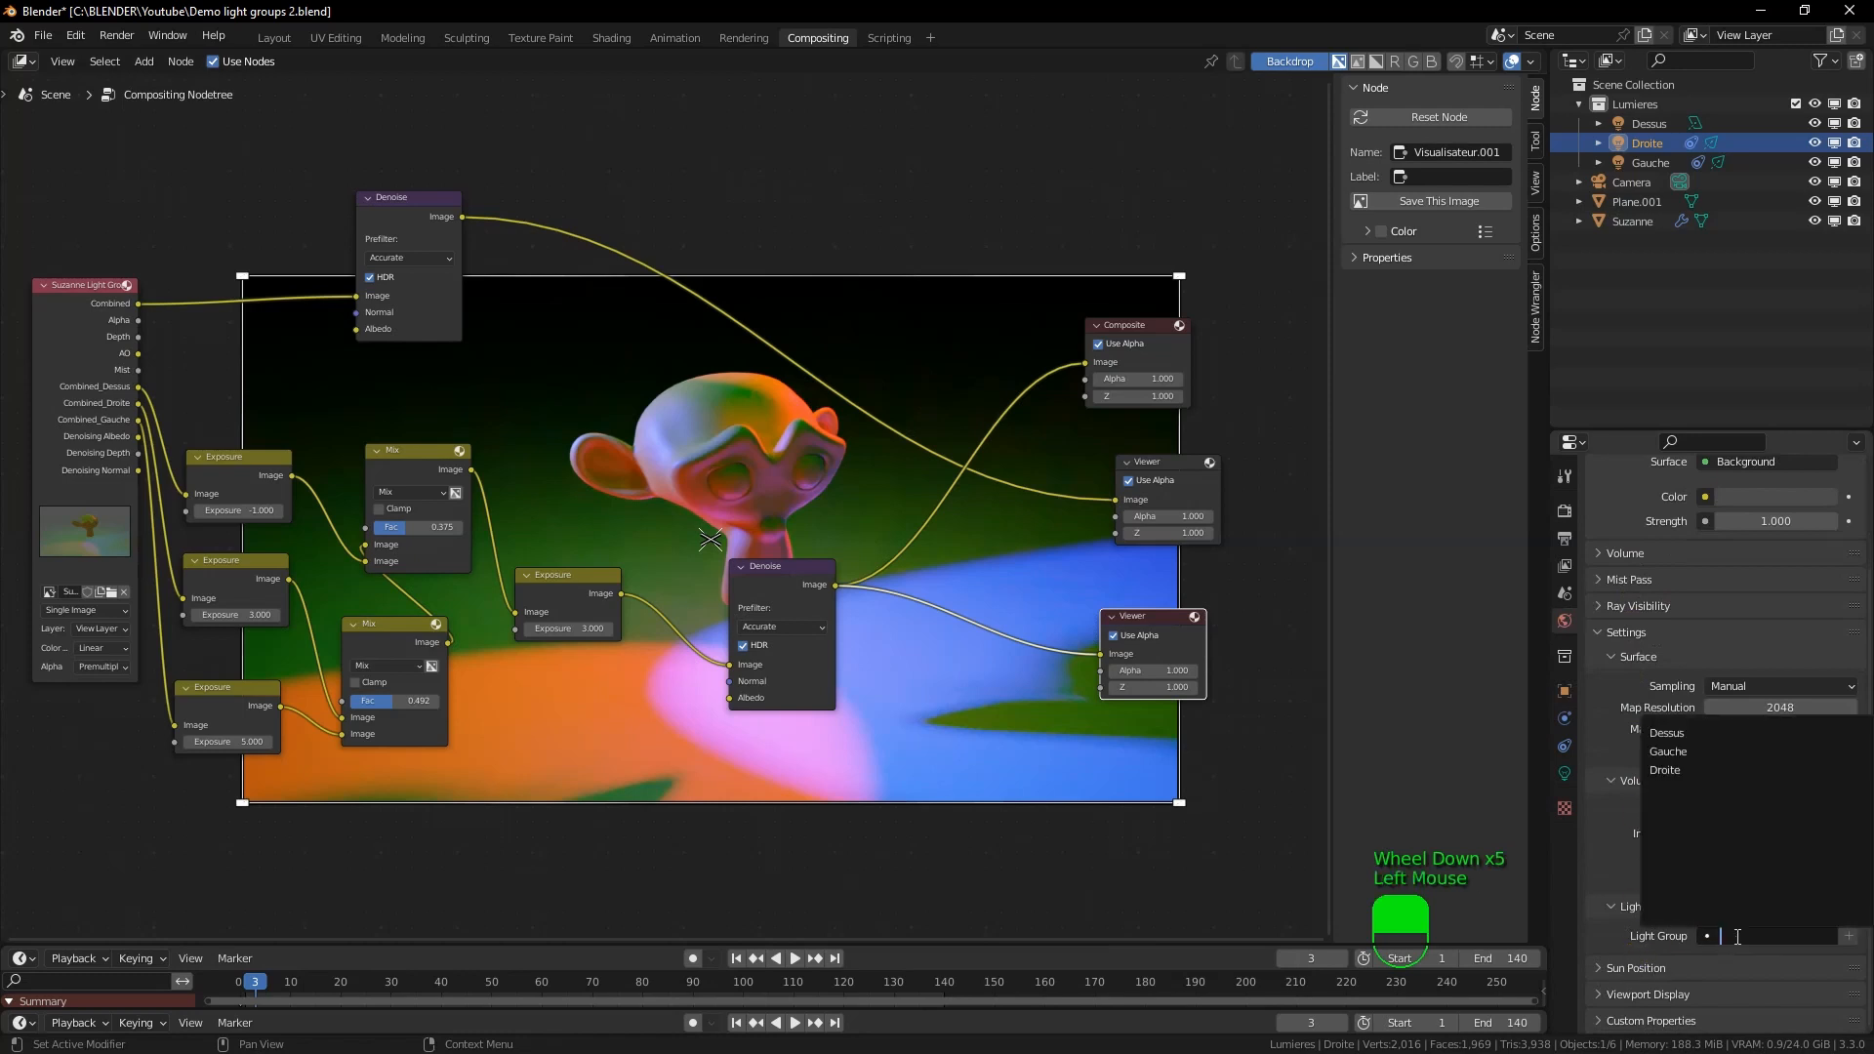
{"action": "type", "text": "Env"}
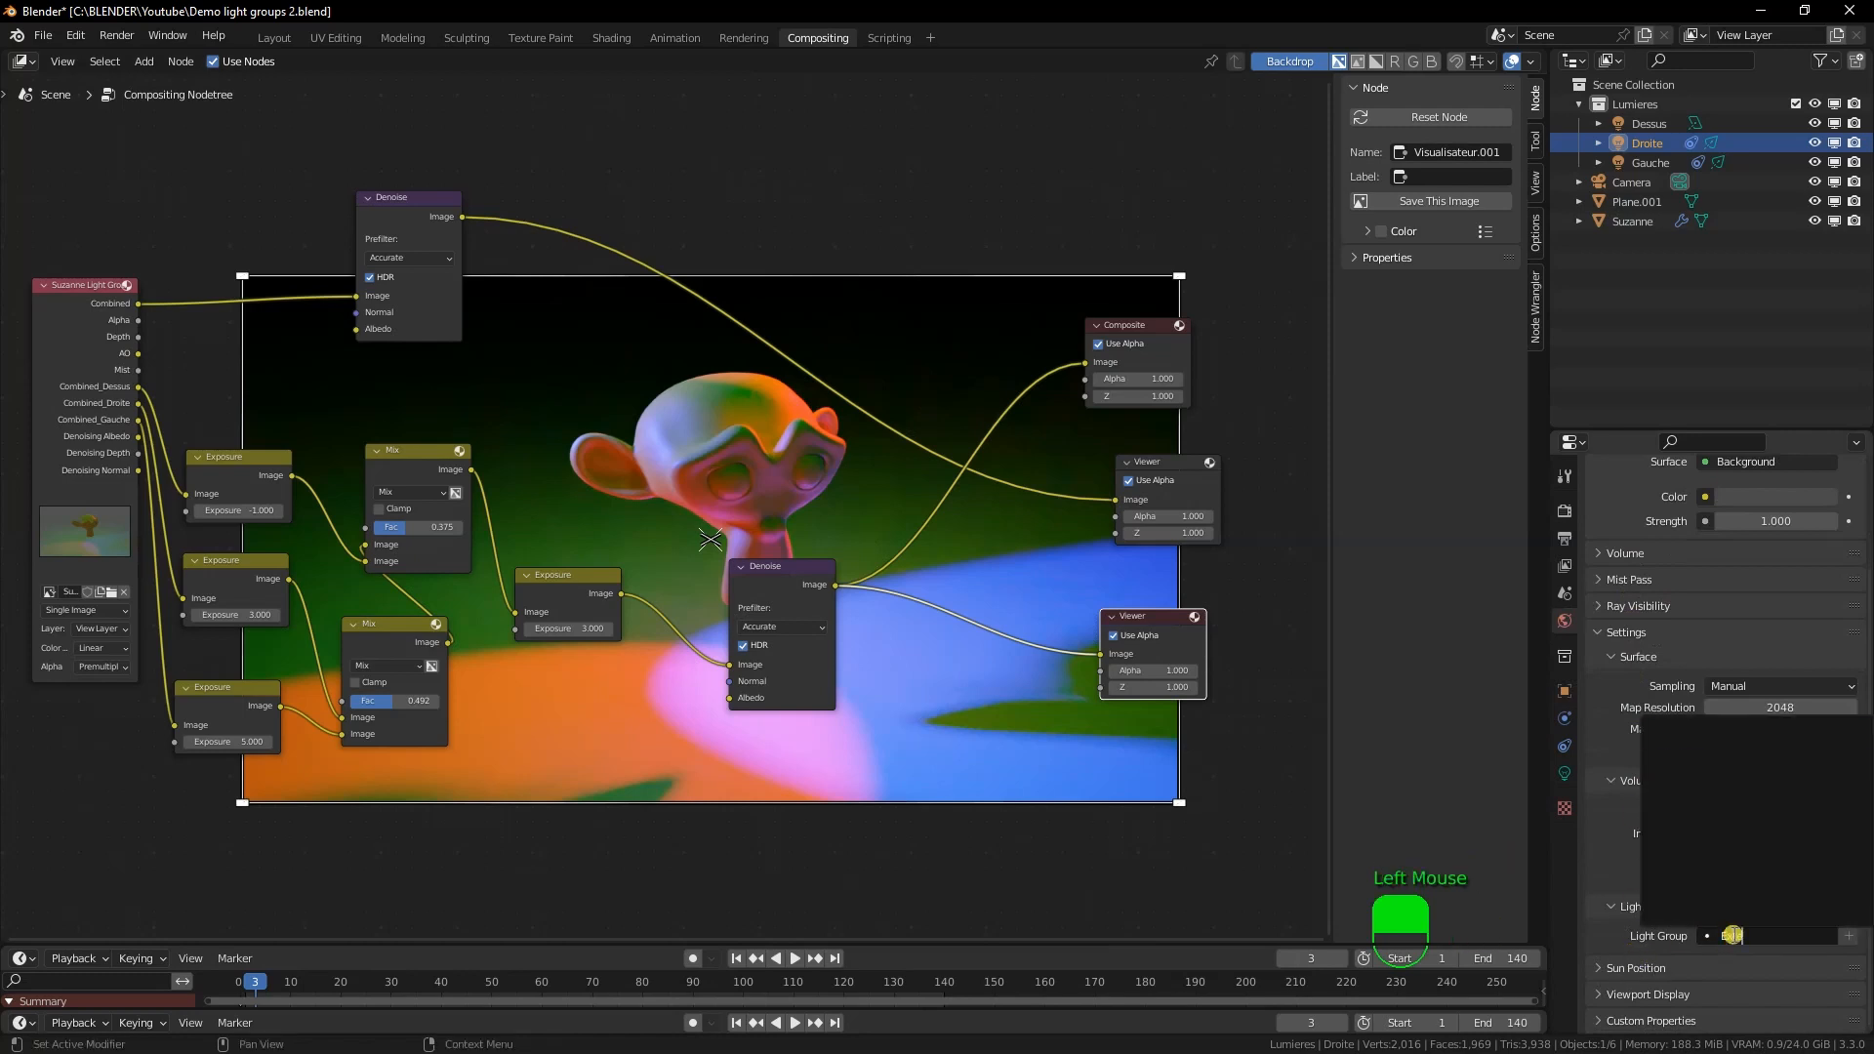
{"action": "type", "text": "ur"}
{"action": "key", "text": "Return"}
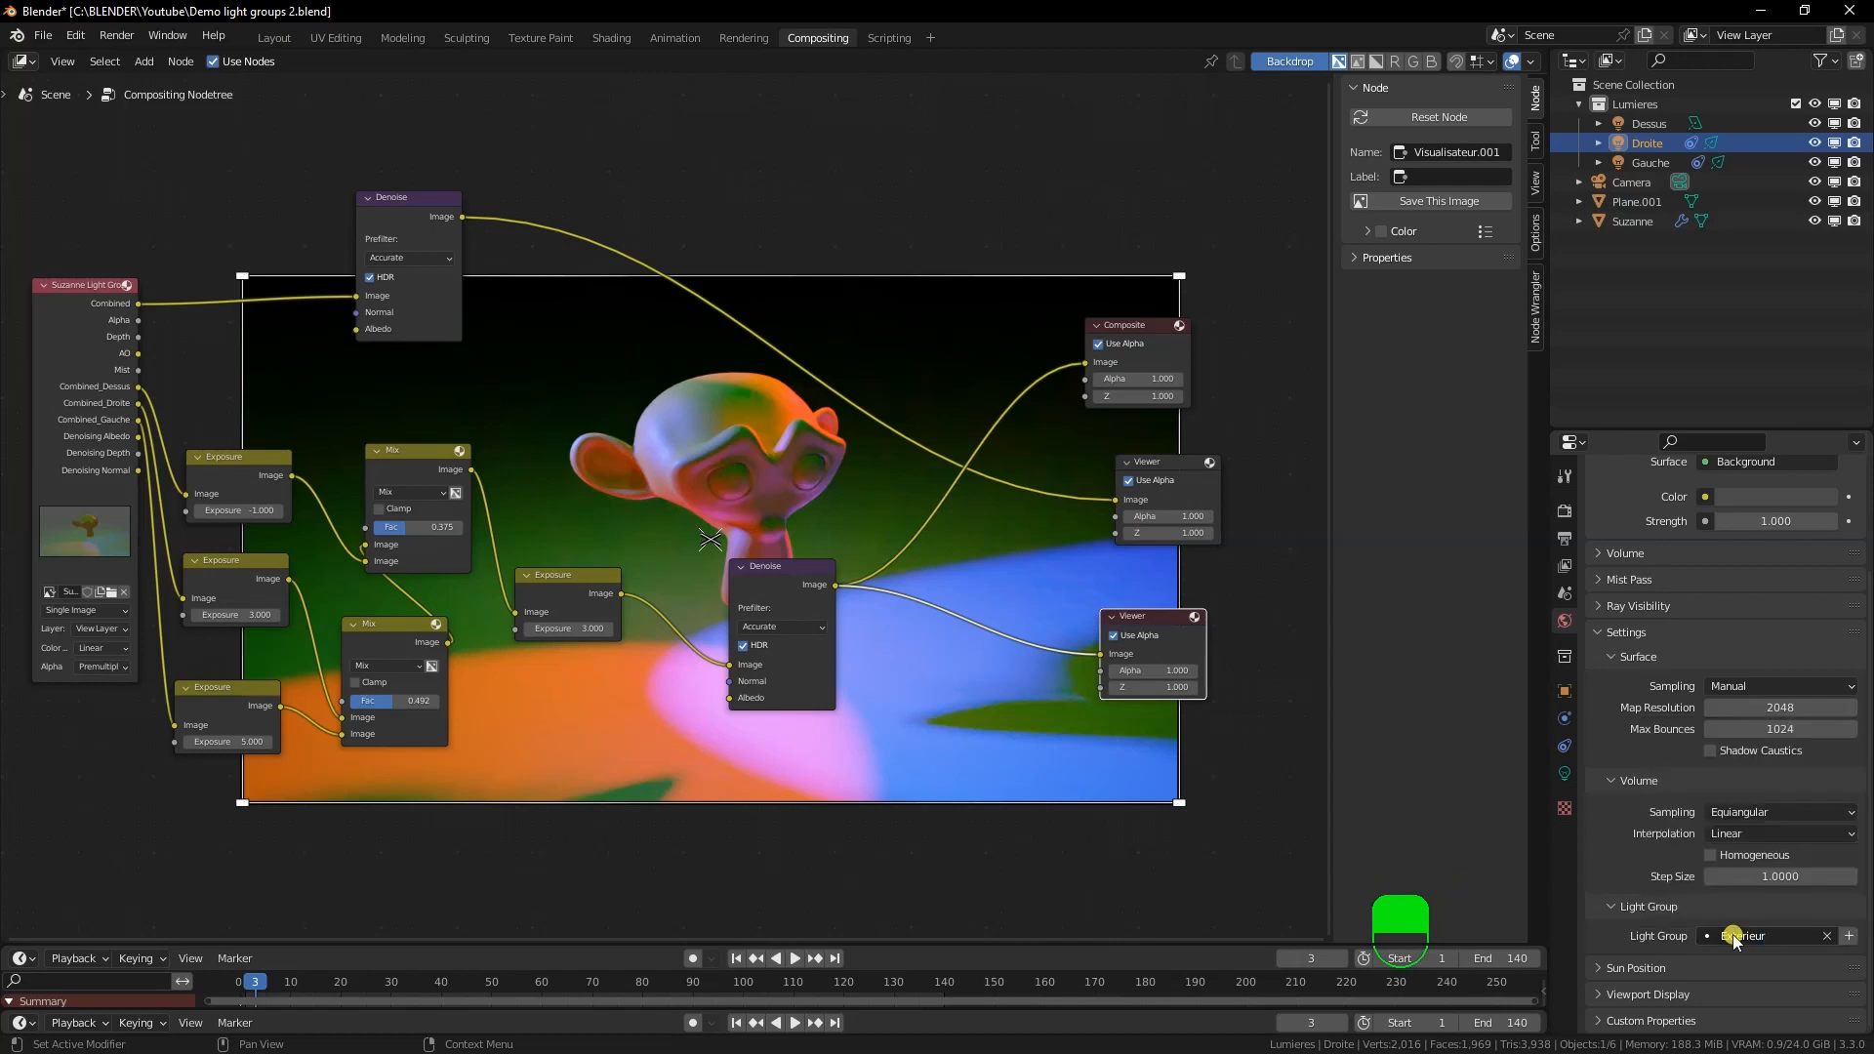
{"action": "left_click", "coordinate": [1850, 937]}
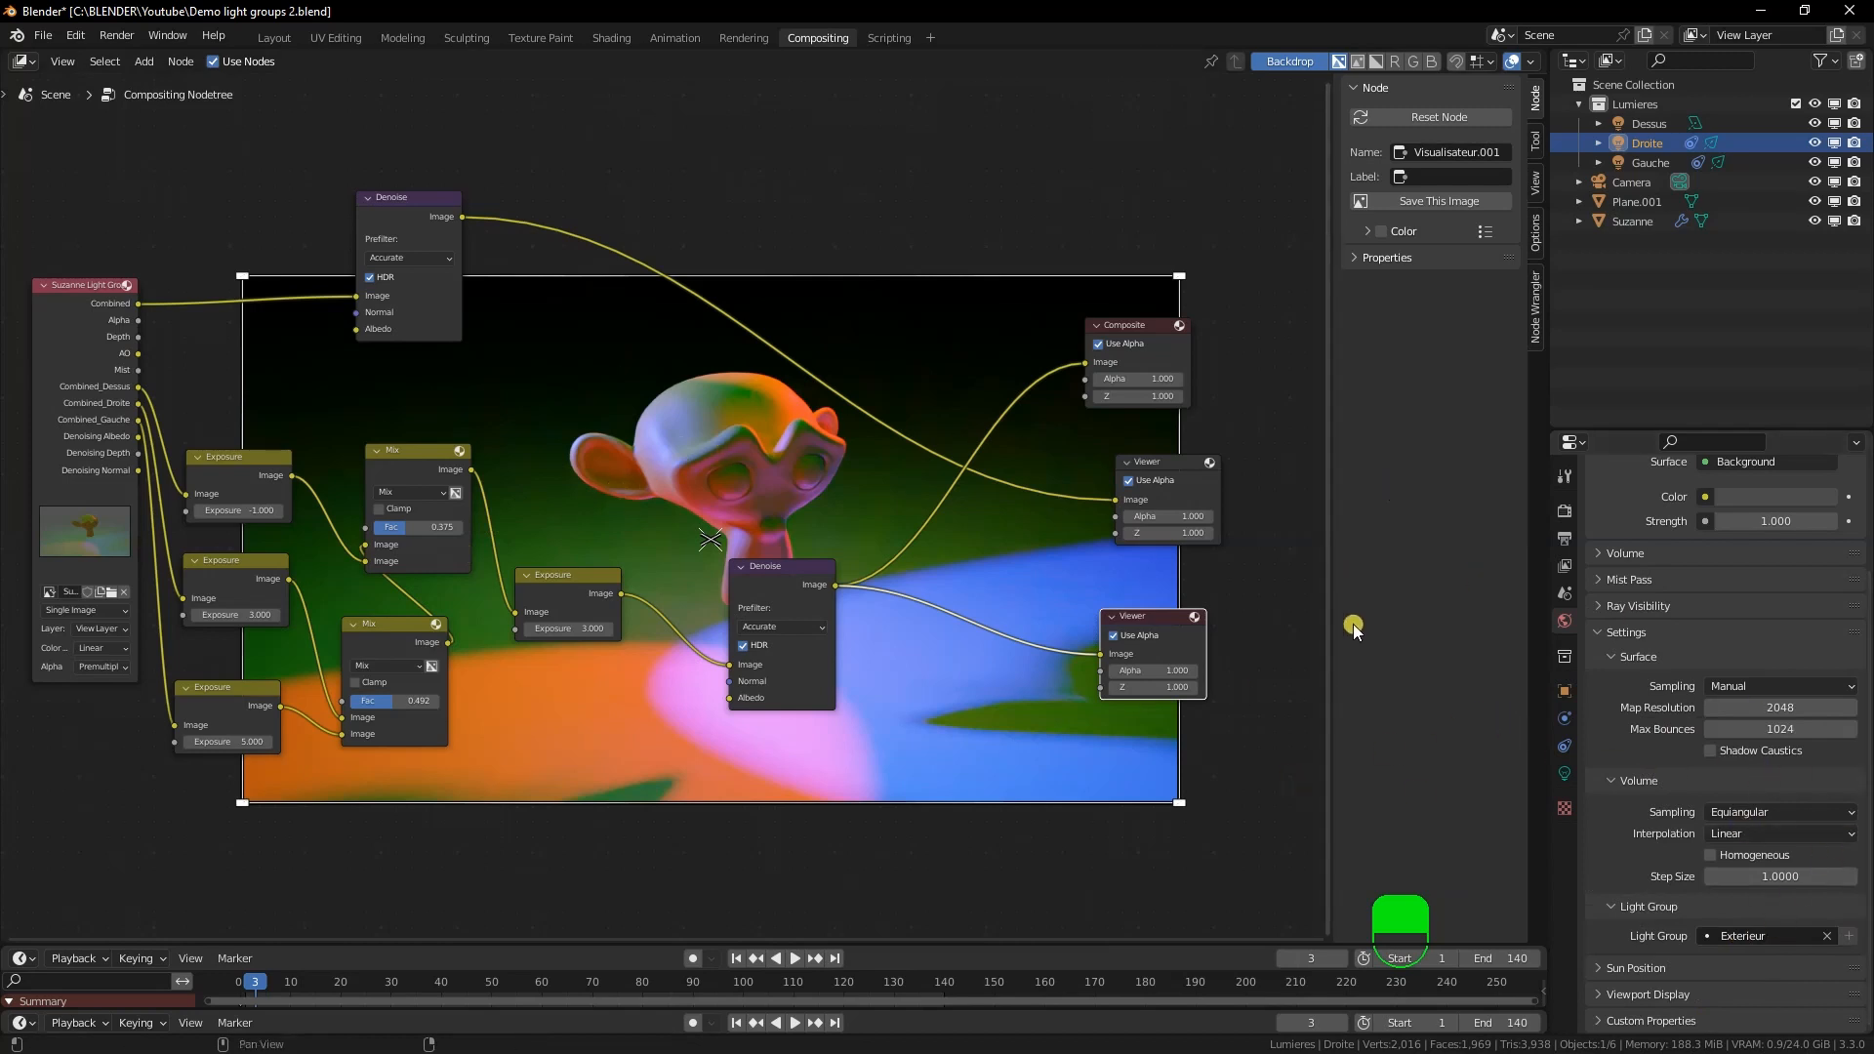
Move the Suzanne Light Group image node aside and delete it from the compositing tree
{"action": "scroll", "coordinate": [722, 645], "scroll_direction": "up", "scroll_amount": 2}
{"action": "middle_click_drag", "start_coordinate": [673, 602], "coordinate": [689, 605]}
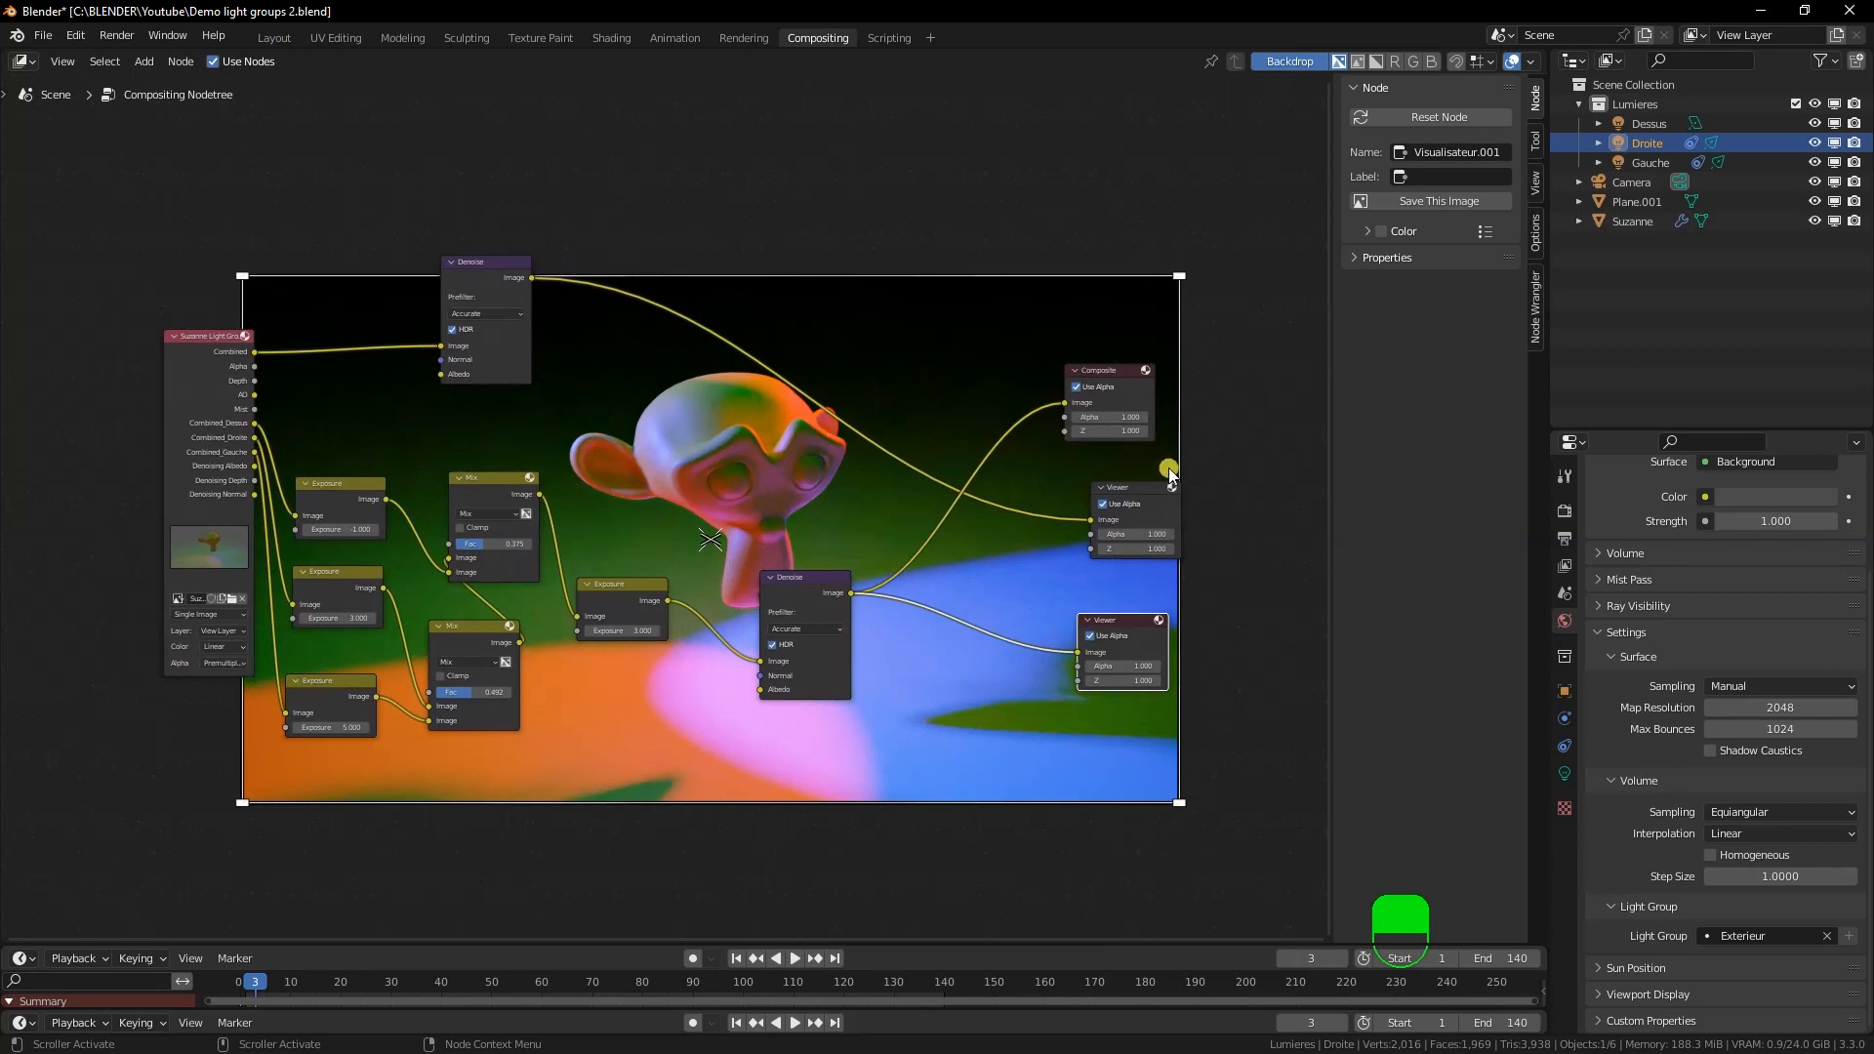
{"action": "left_click", "coordinate": [189, 340]}
{"action": "left_click_drag", "start_coordinate": [188, 340], "coordinate": [125, 331]}
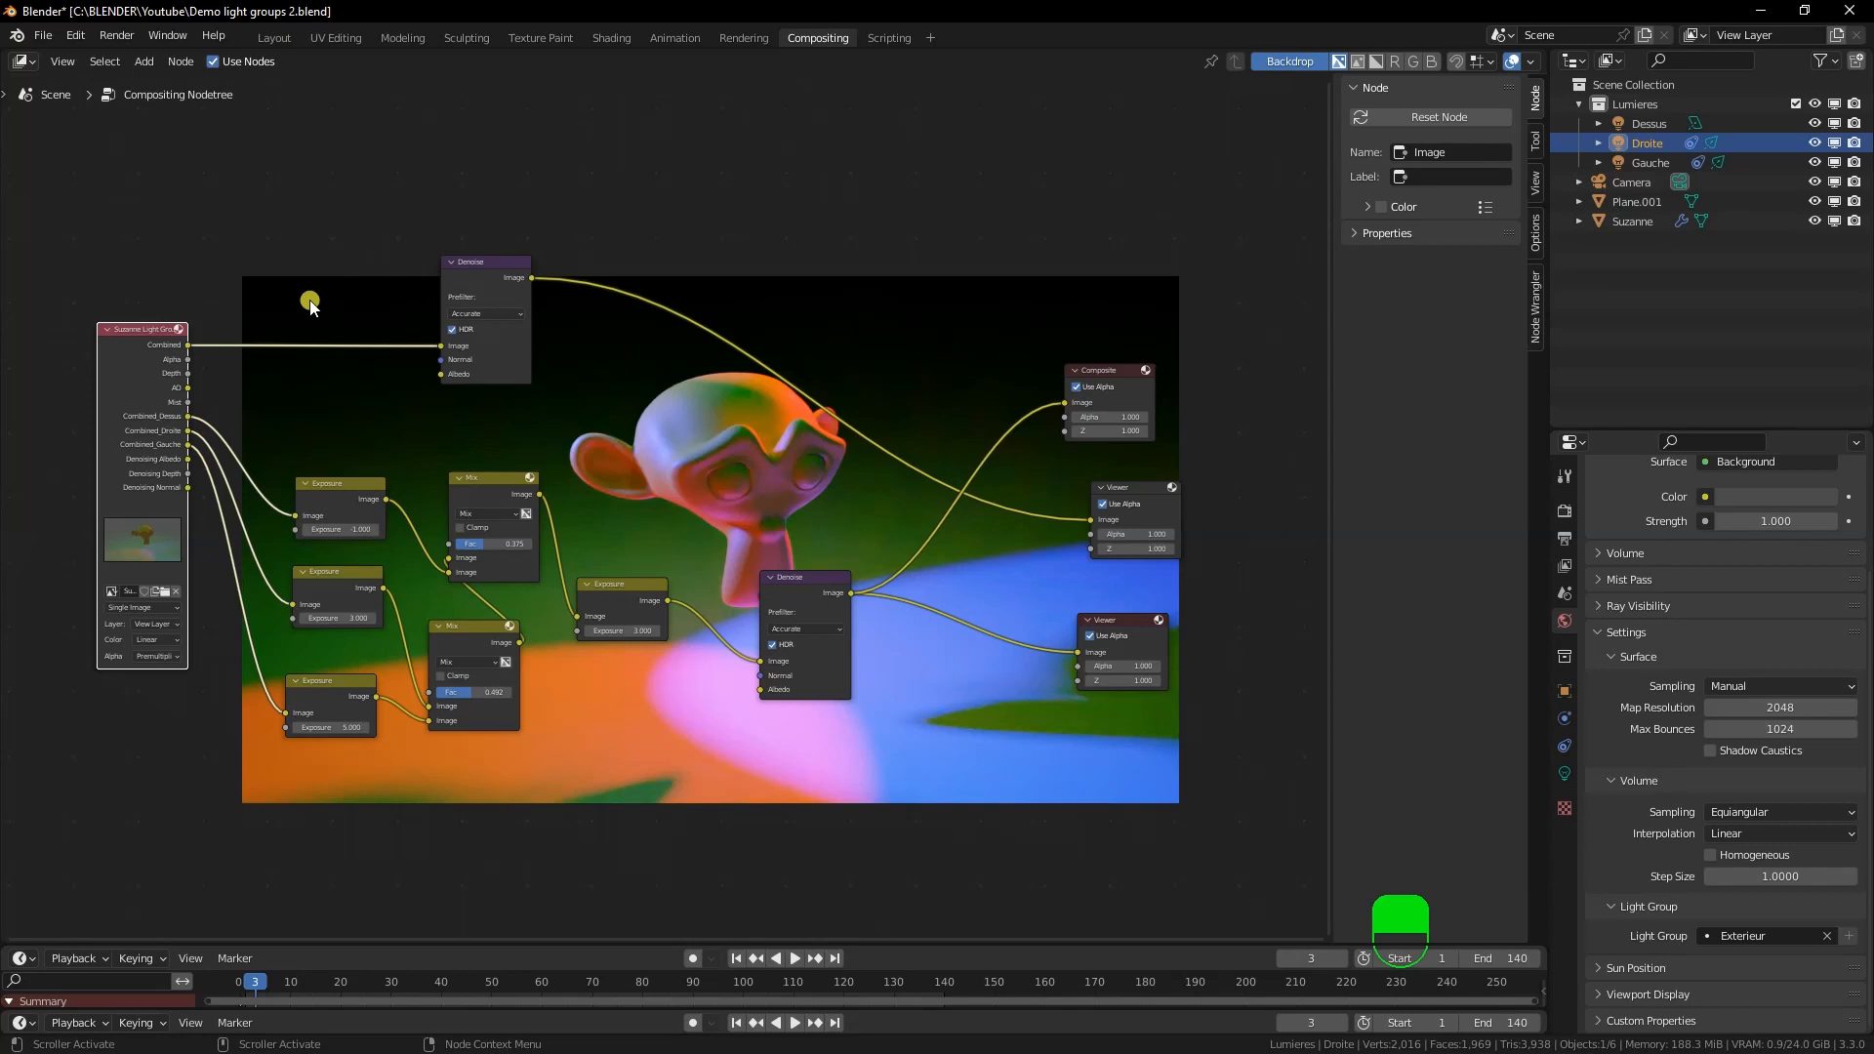
{"action": "key", "text": "Delete"}
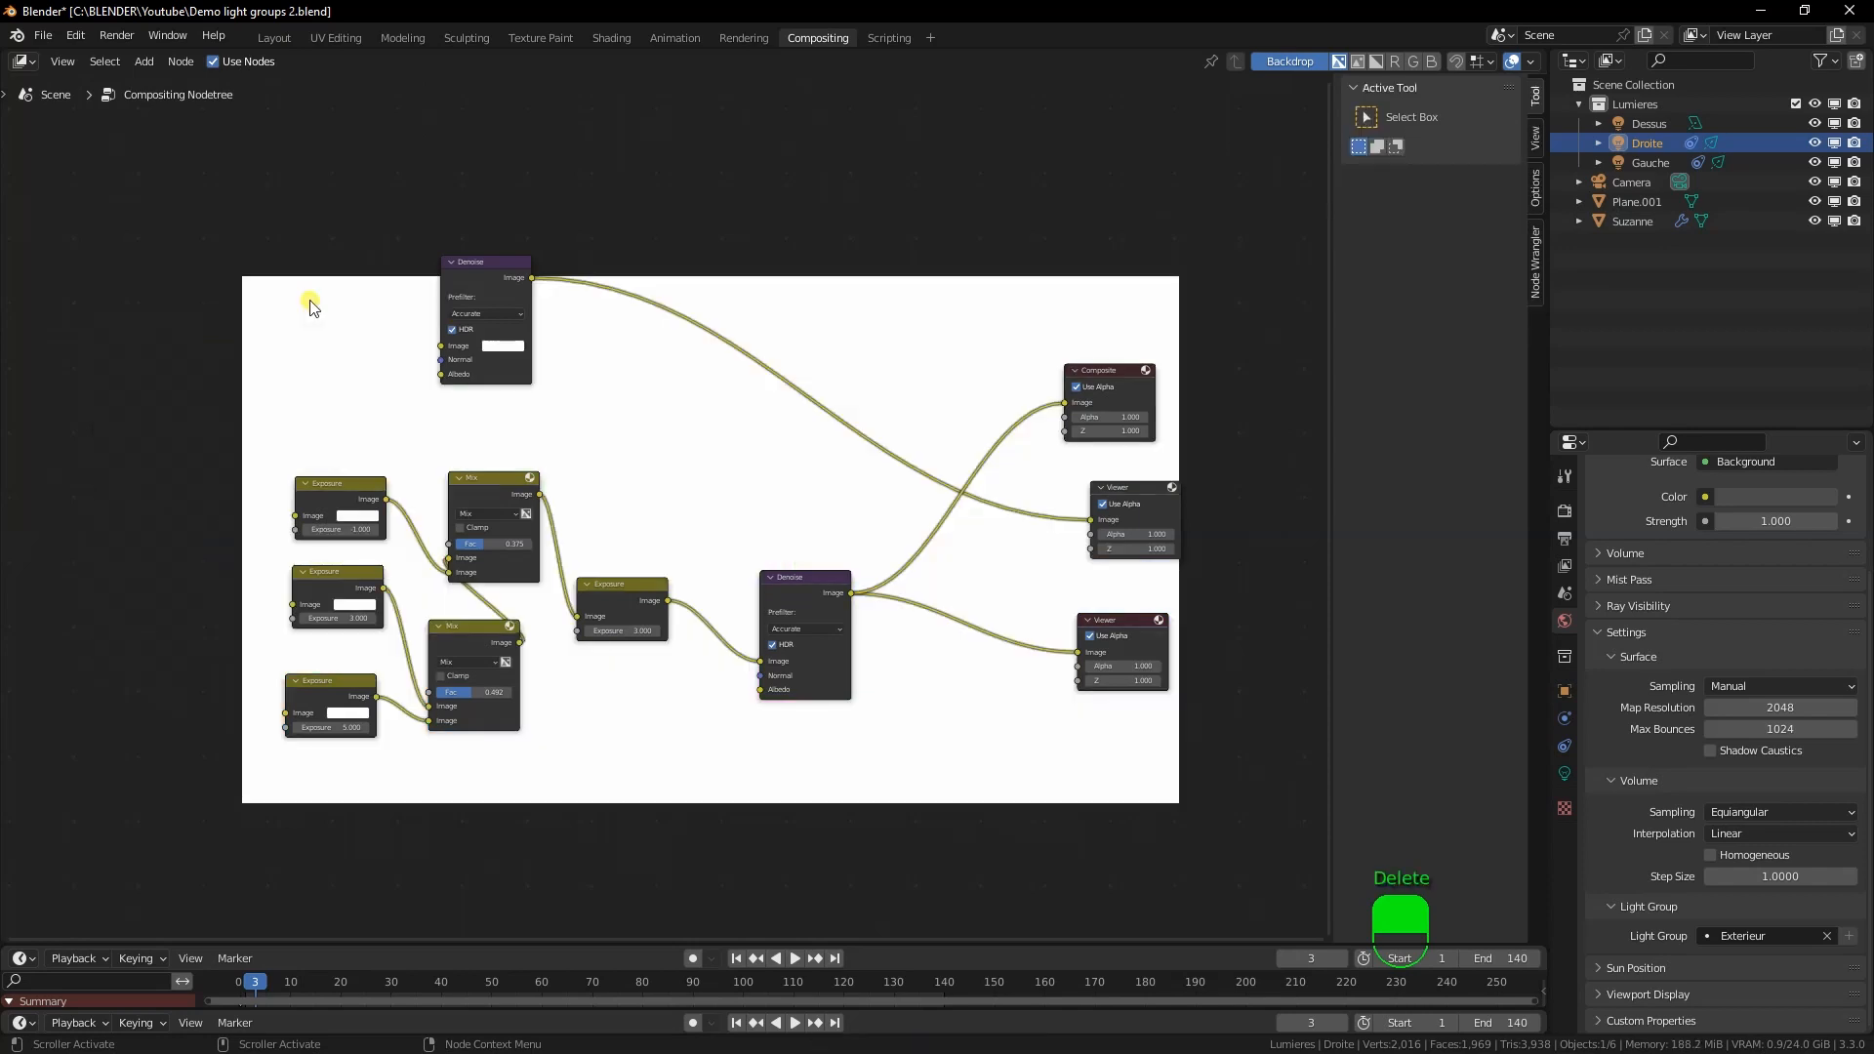
Turn on node snapping and add a Render Layers node before the Exposure nodes, where the image node was
{"action": "key", "text": "shift+Tab"}
{"action": "key", "text": "shift+a"}
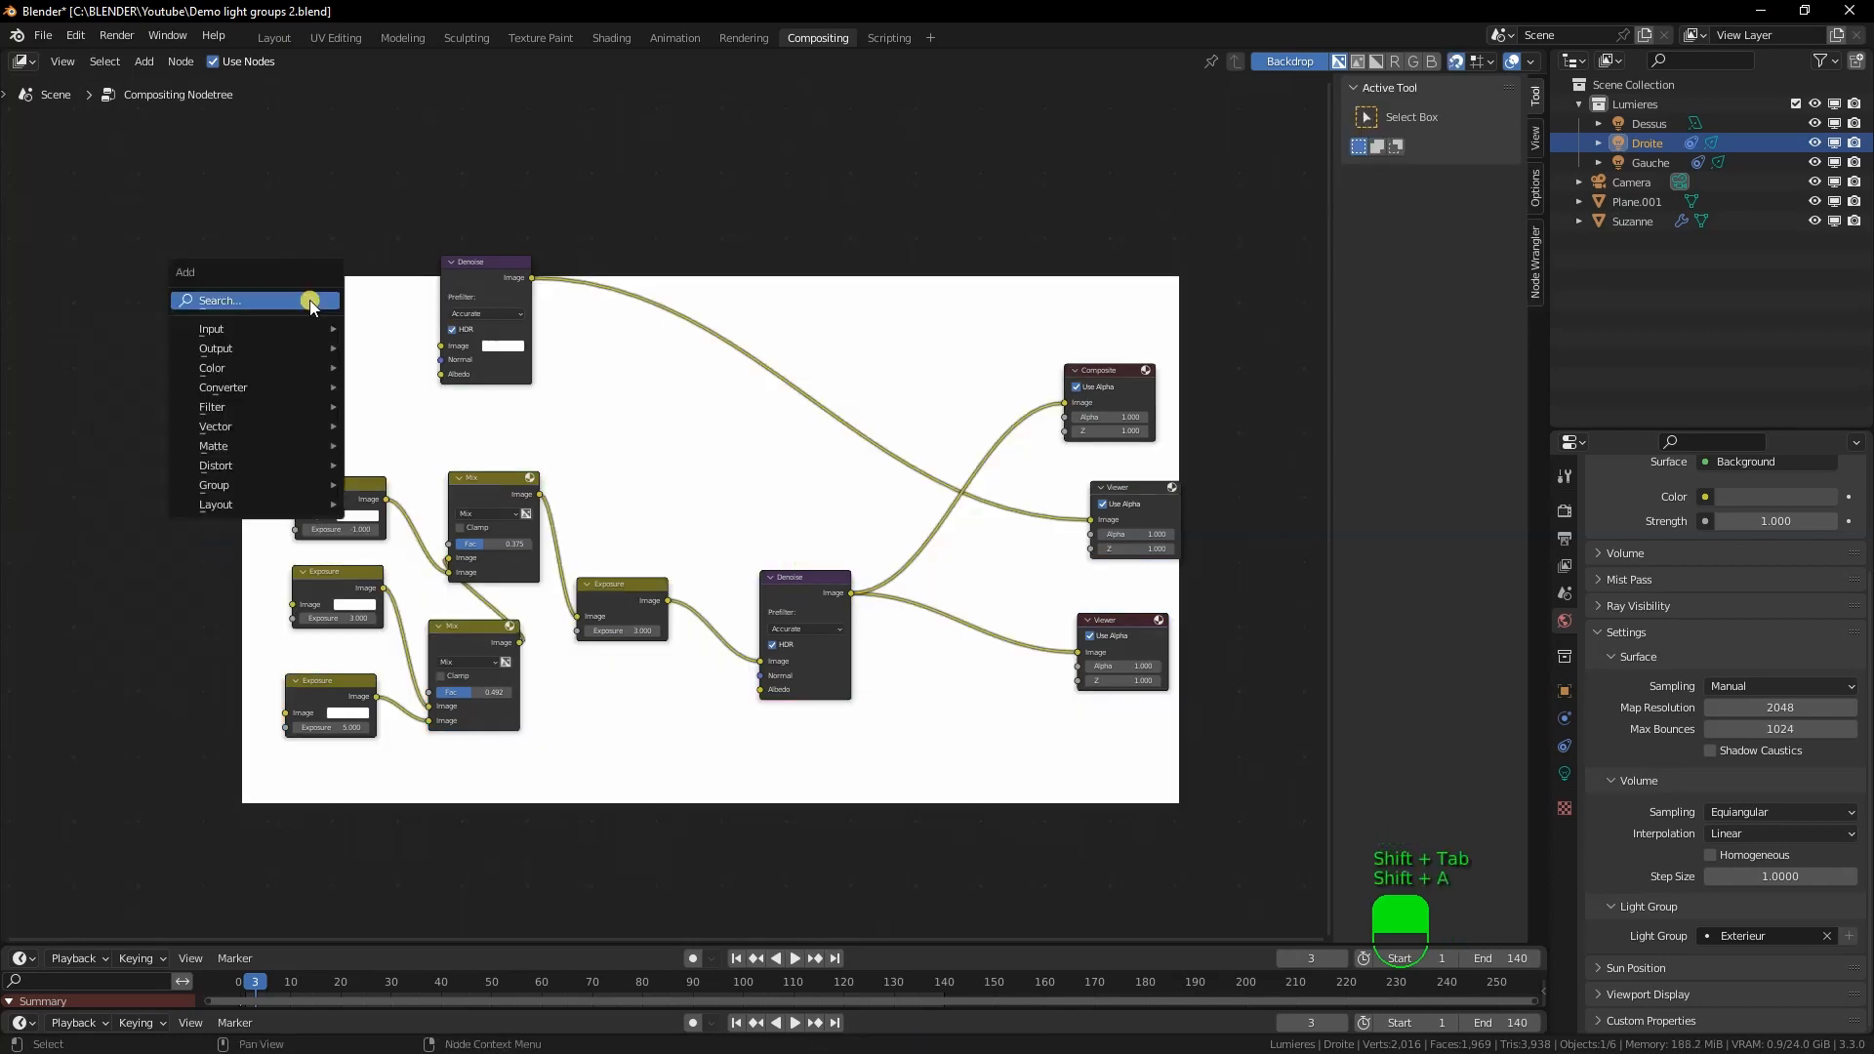
{"action": "mouse_move", "coordinate": [259, 338]}
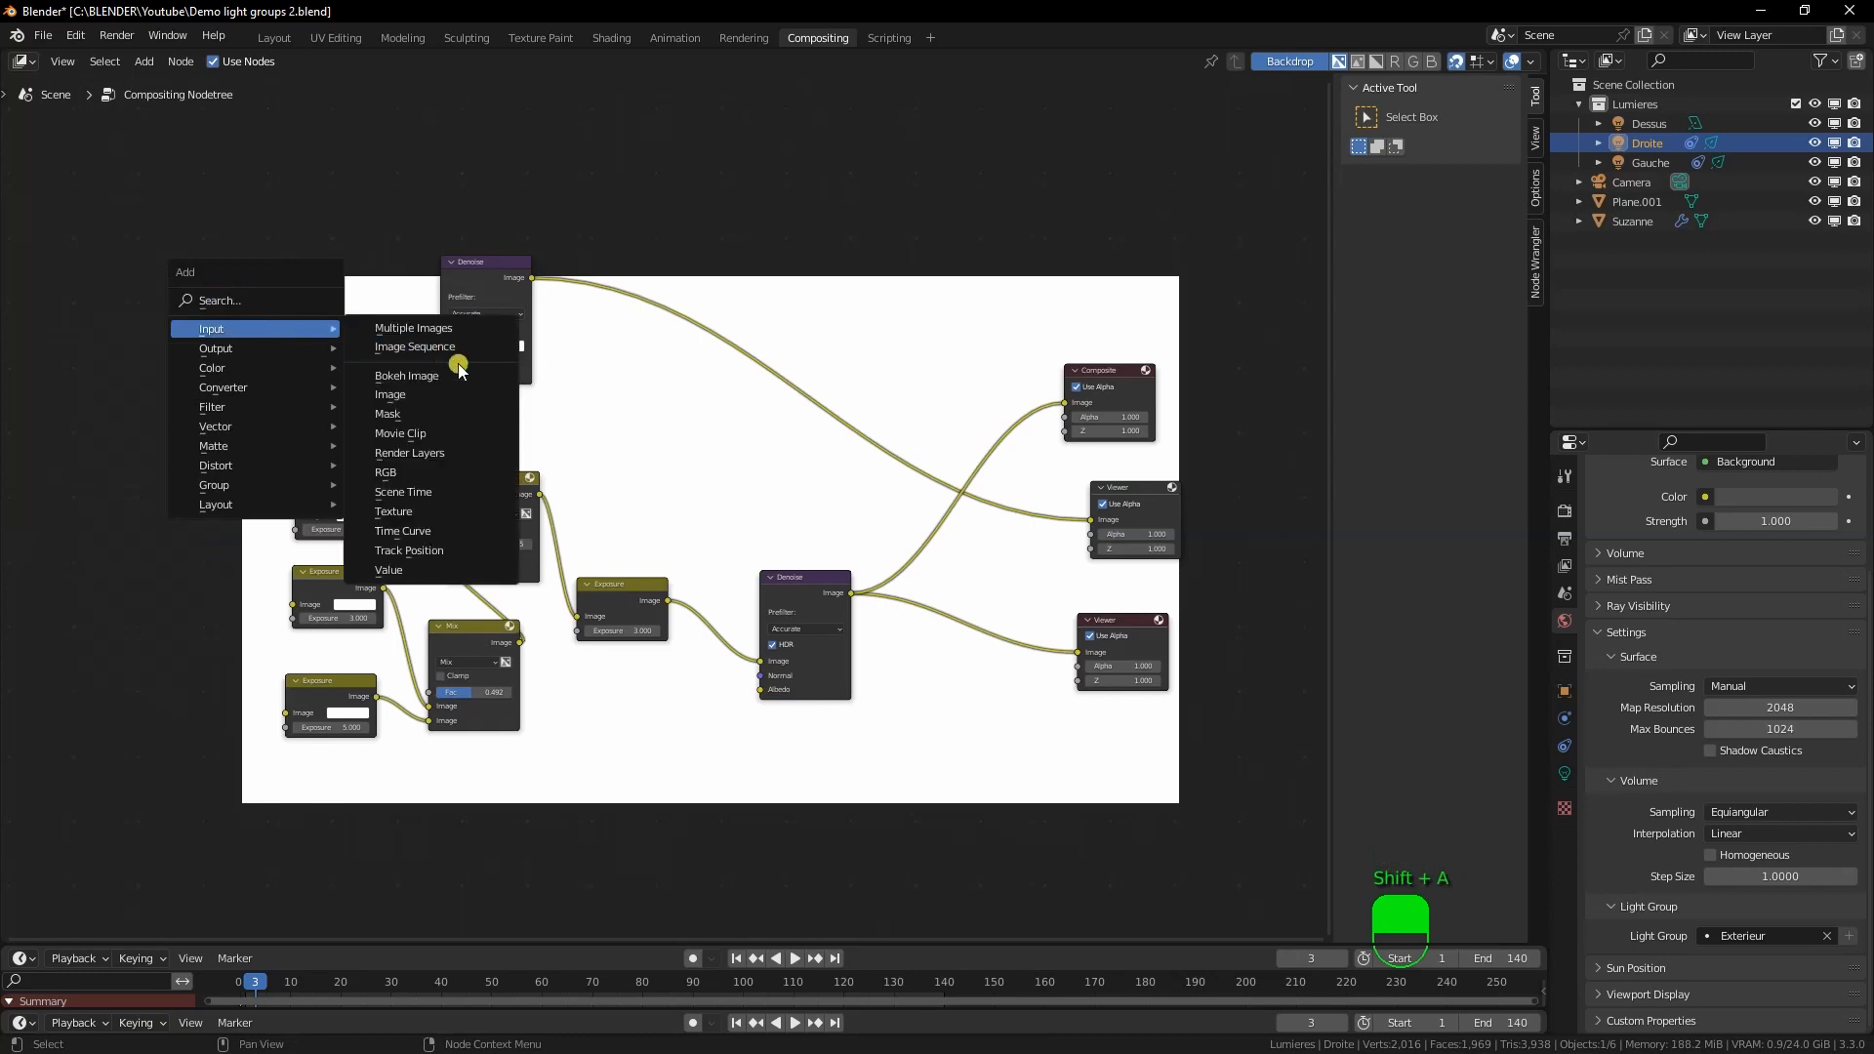
{"action": "left_click", "coordinate": [470, 453]}
{"action": "left_click", "coordinate": [100, 298]}
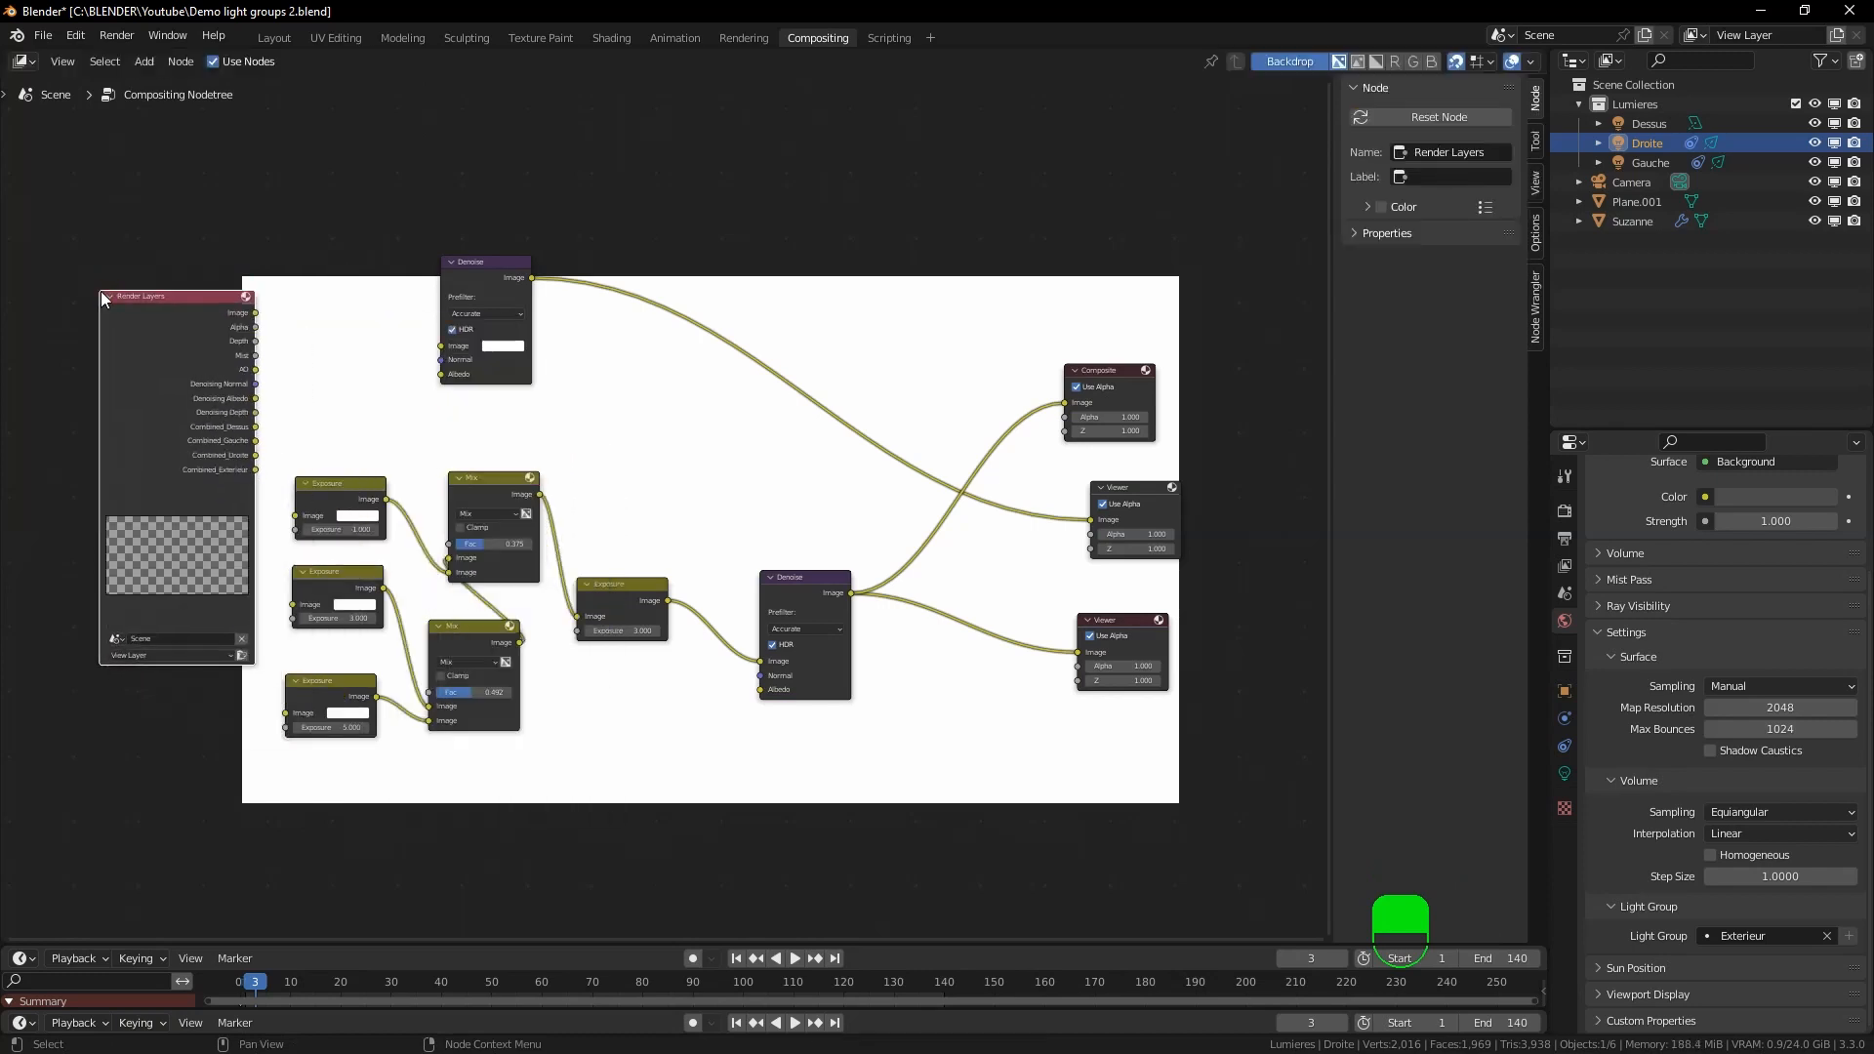
{"action": "left_click_drag", "start_coordinate": [156, 297], "coordinate": [130, 298]}
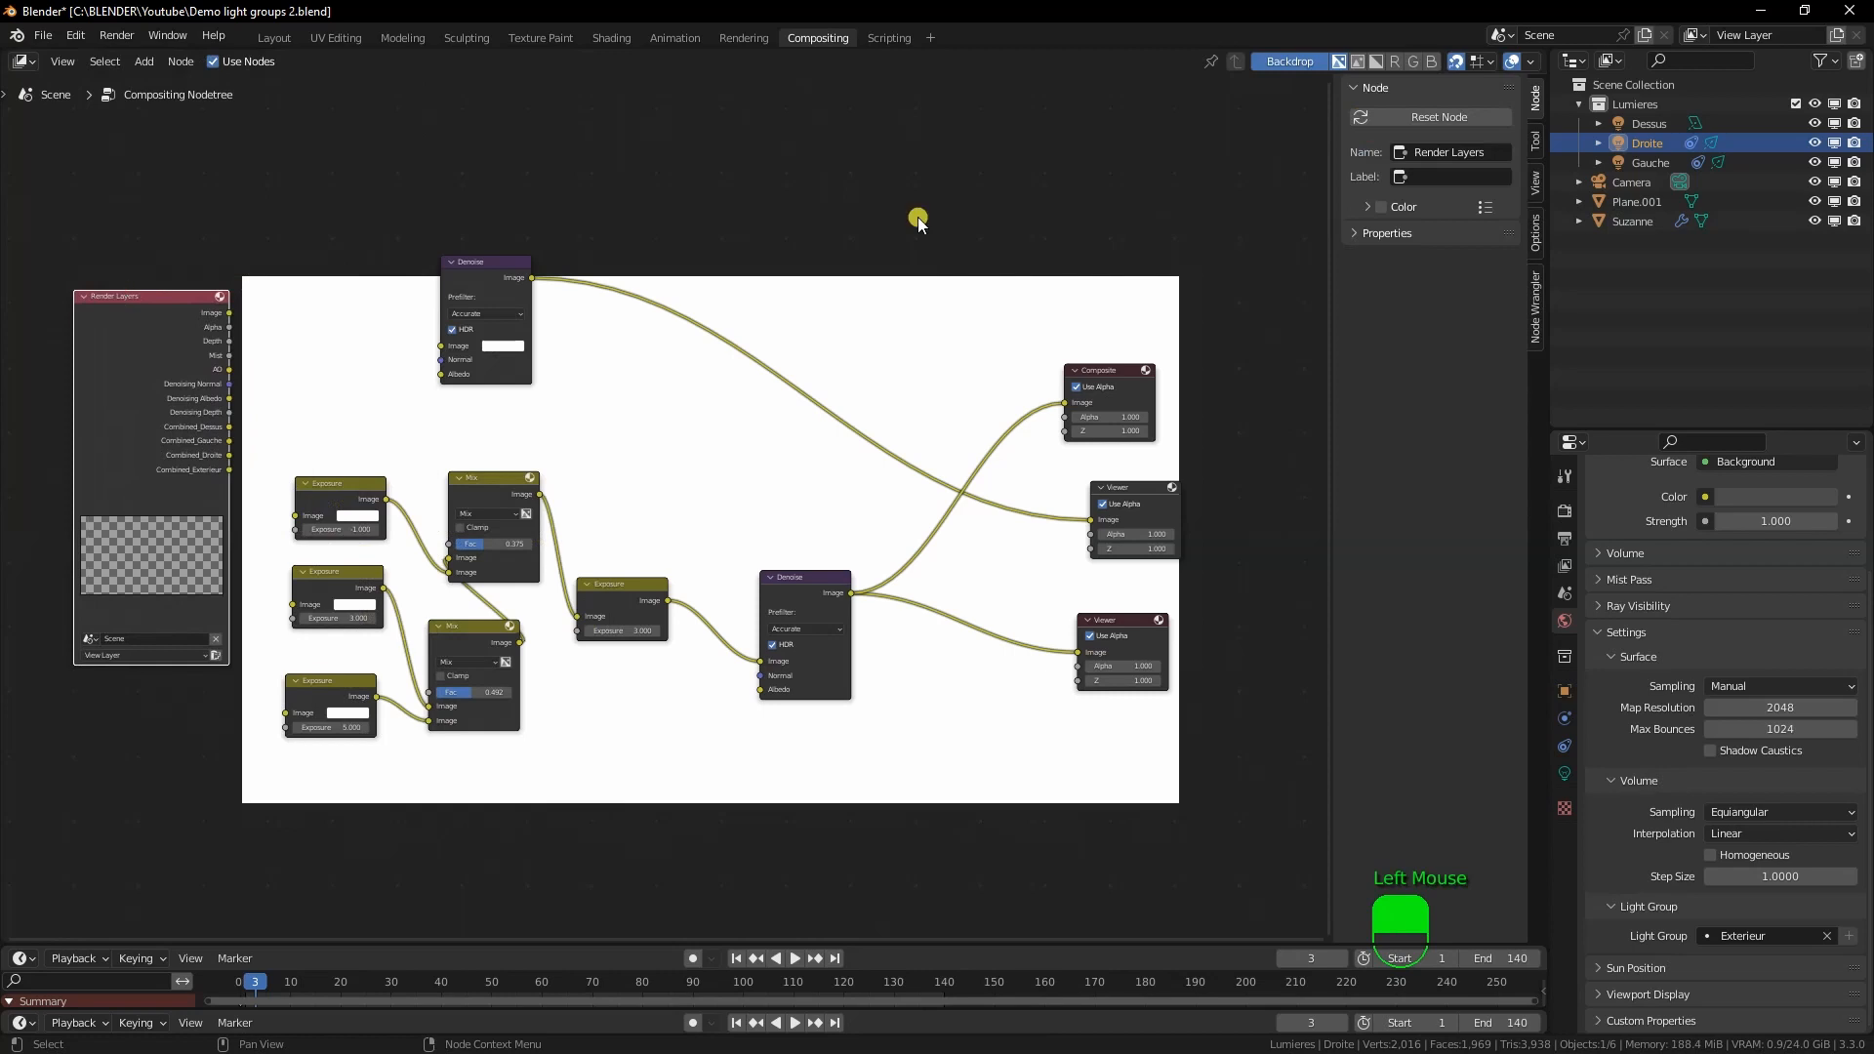
Render the current frame with the Render Layers node in the tree and close the render window
{"action": "key", "text": "F12"}
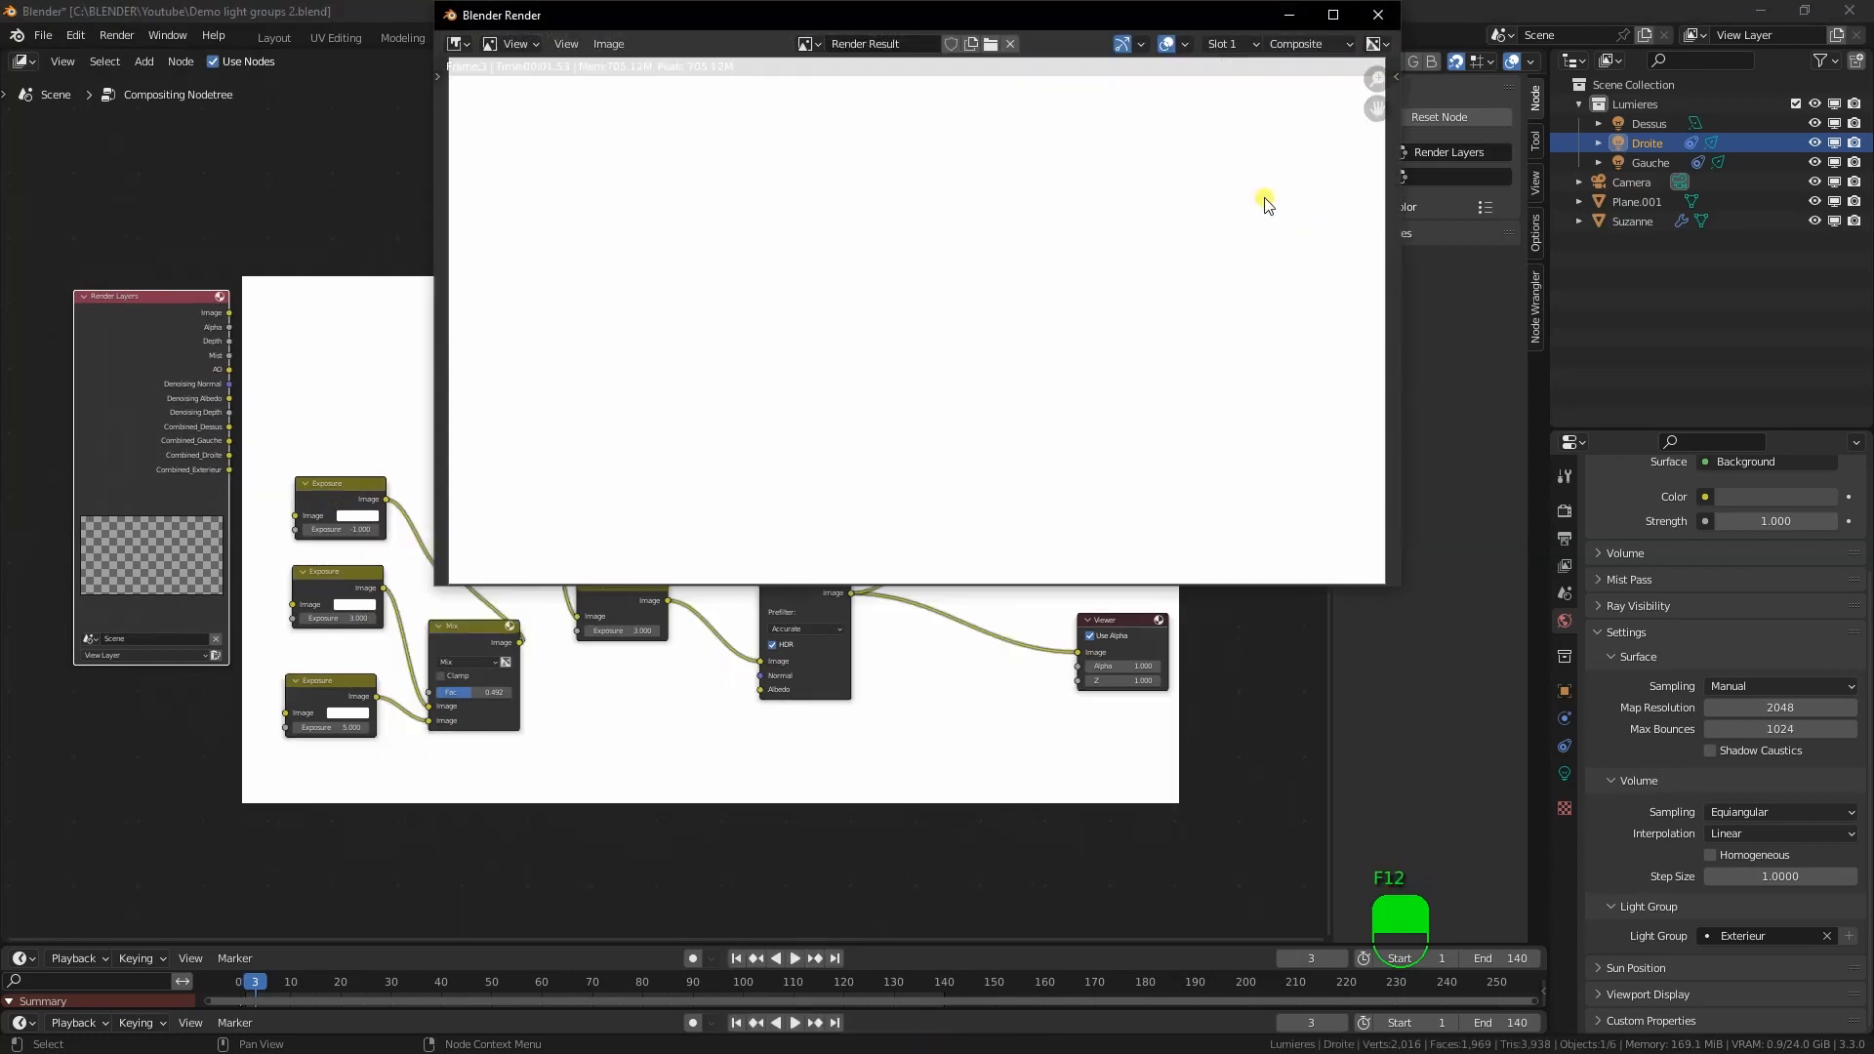
{"action": "left_click", "coordinate": [1377, 15]}
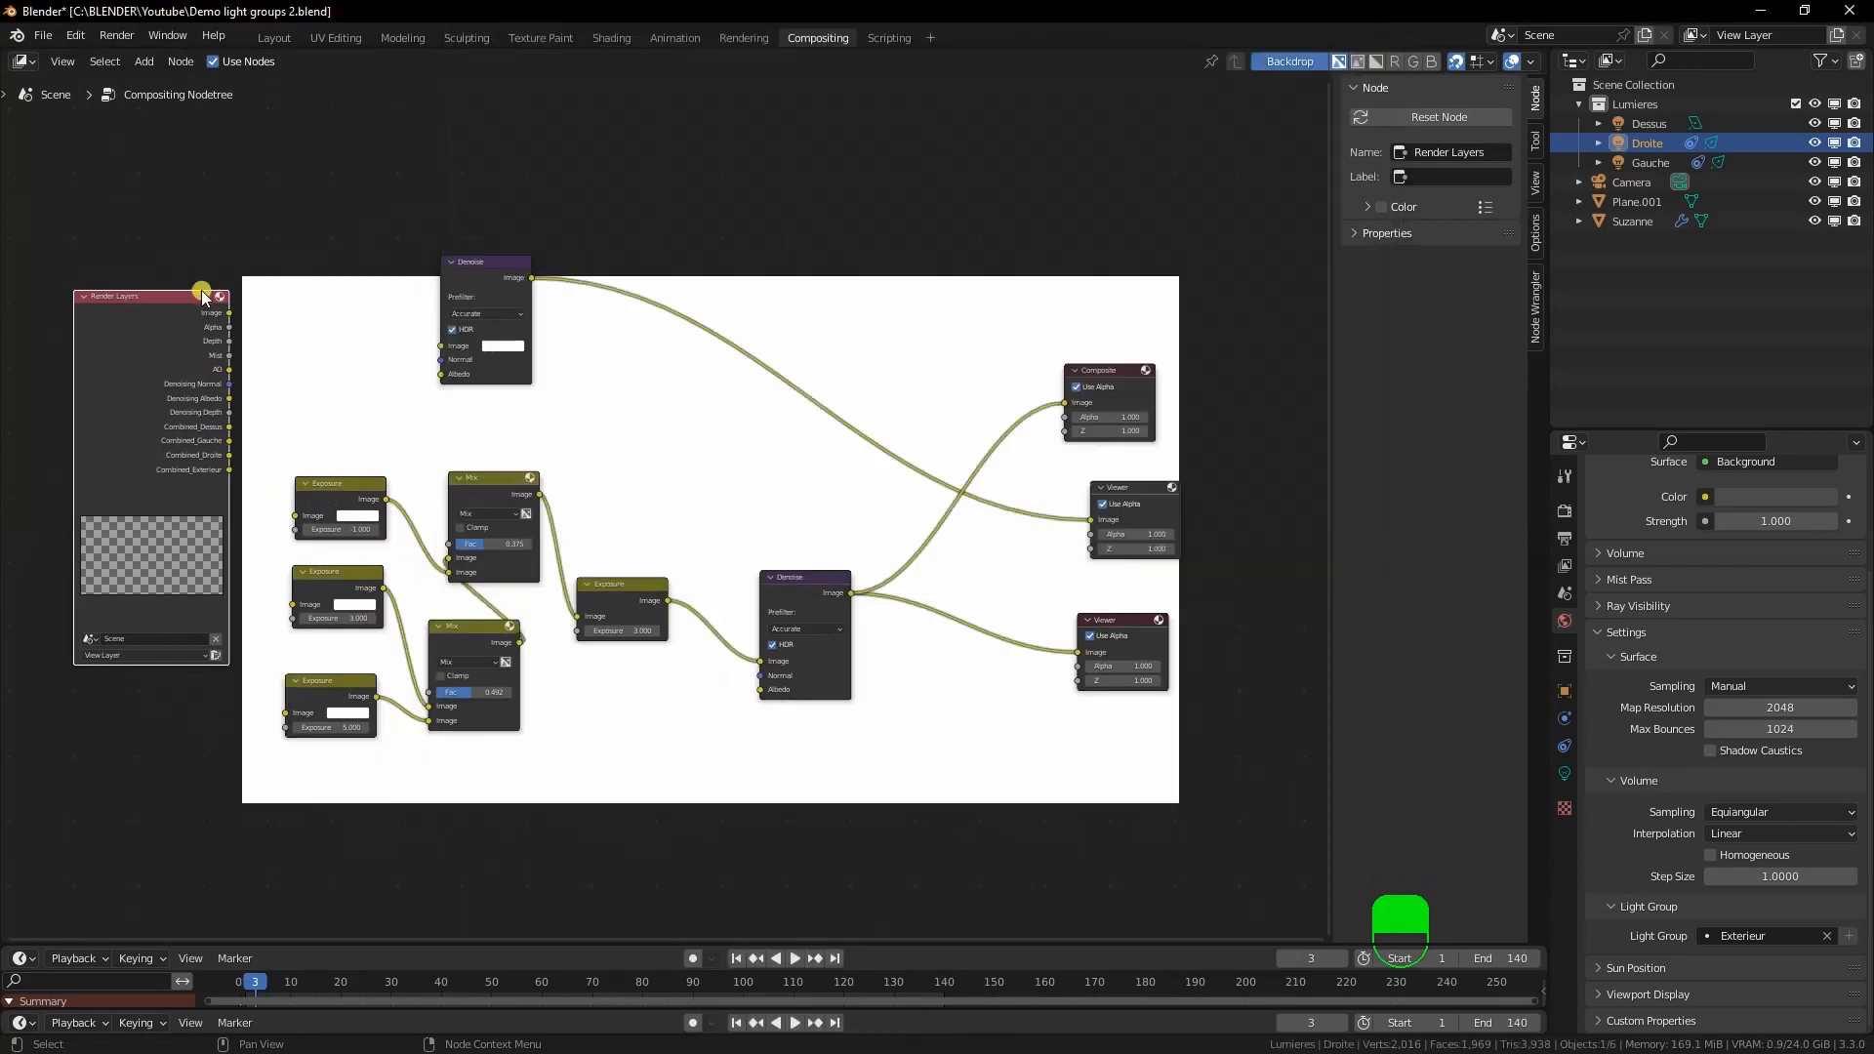
Connect the Render Layers node's Image, Denoising Normal and Denoising Albedo outputs to the upper Denoise node, repositioning both nodes
{"action": "left_click_drag", "start_coordinate": [172, 305], "coordinate": [441, 345]}
{"action": "left_click_drag", "start_coordinate": [472, 261], "coordinate": [508, 243]}
{"action": "left_click_drag", "start_coordinate": [205, 424], "coordinate": [475, 343]}
{"action": "left_click_drag", "start_coordinate": [208, 441], "coordinate": [475, 357]}
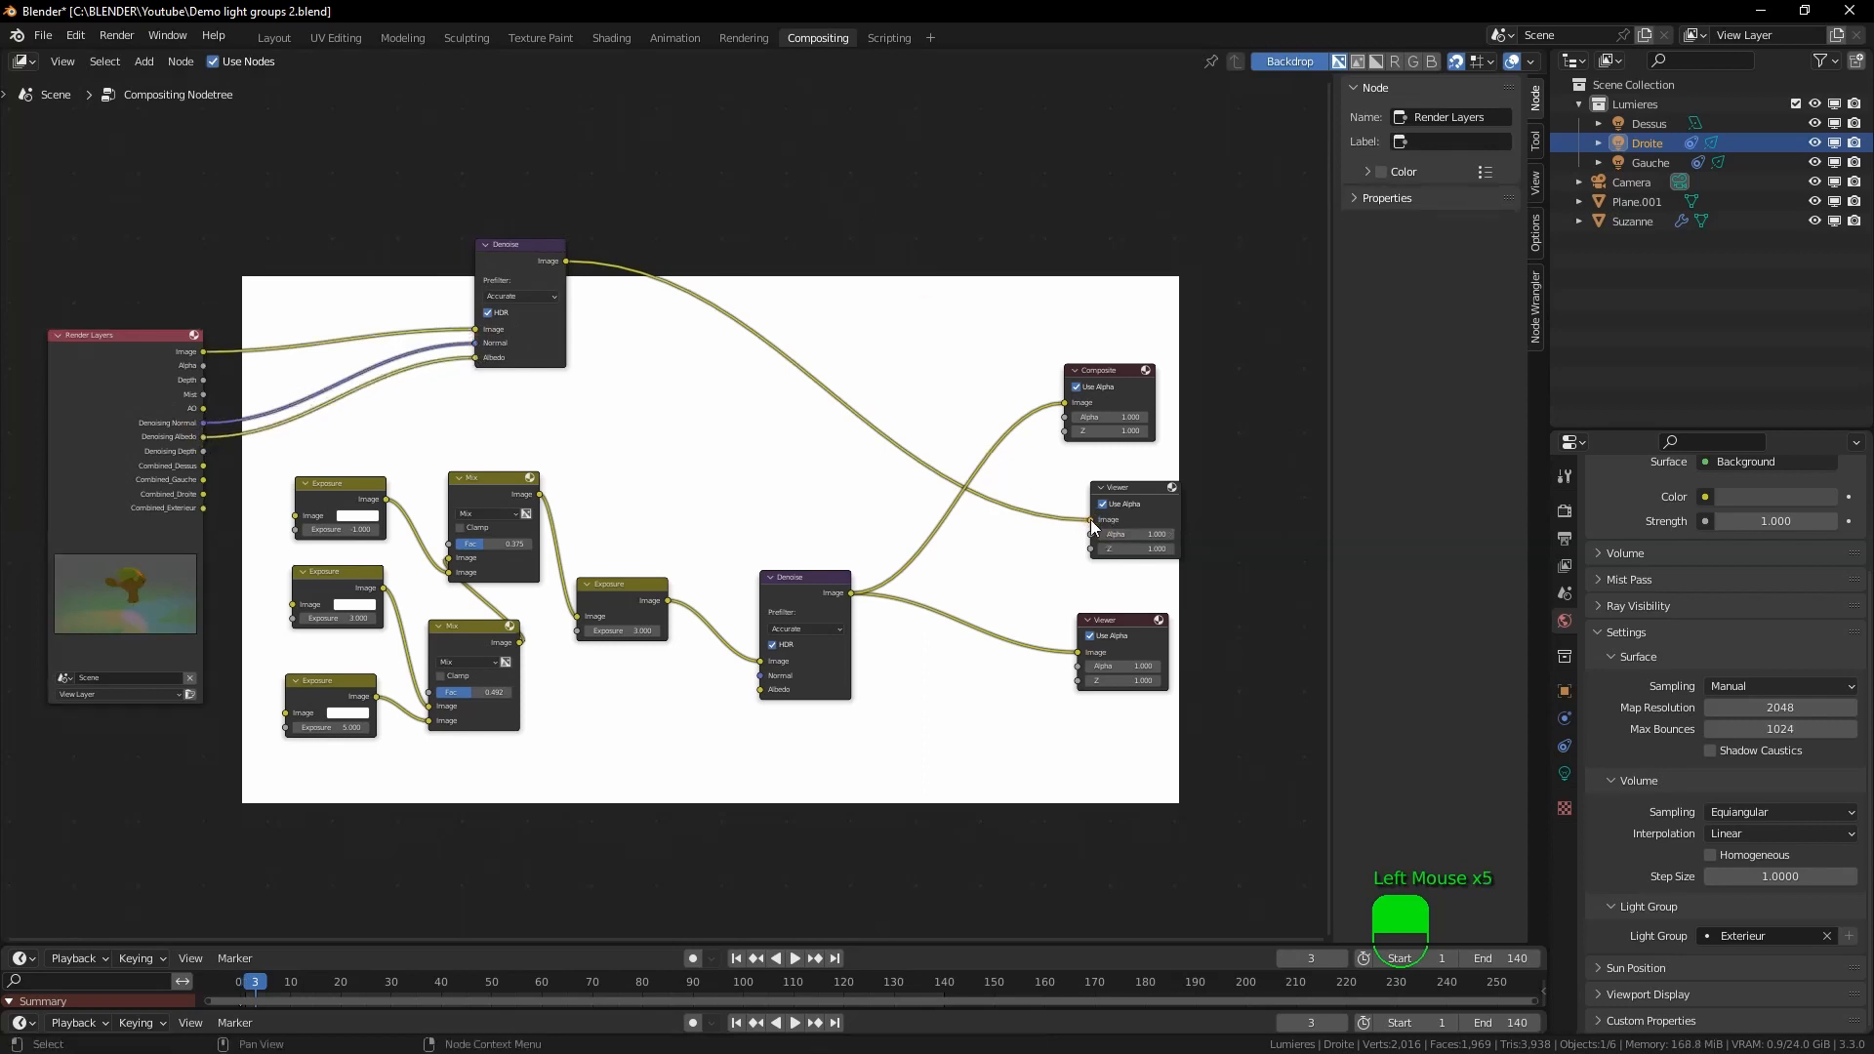
Reroute the upper Denoise output from the Viewer to the Composite node, render the frame and close the render window
{"action": "left_click_drag", "start_coordinate": [1092, 523], "coordinate": [1077, 406]}
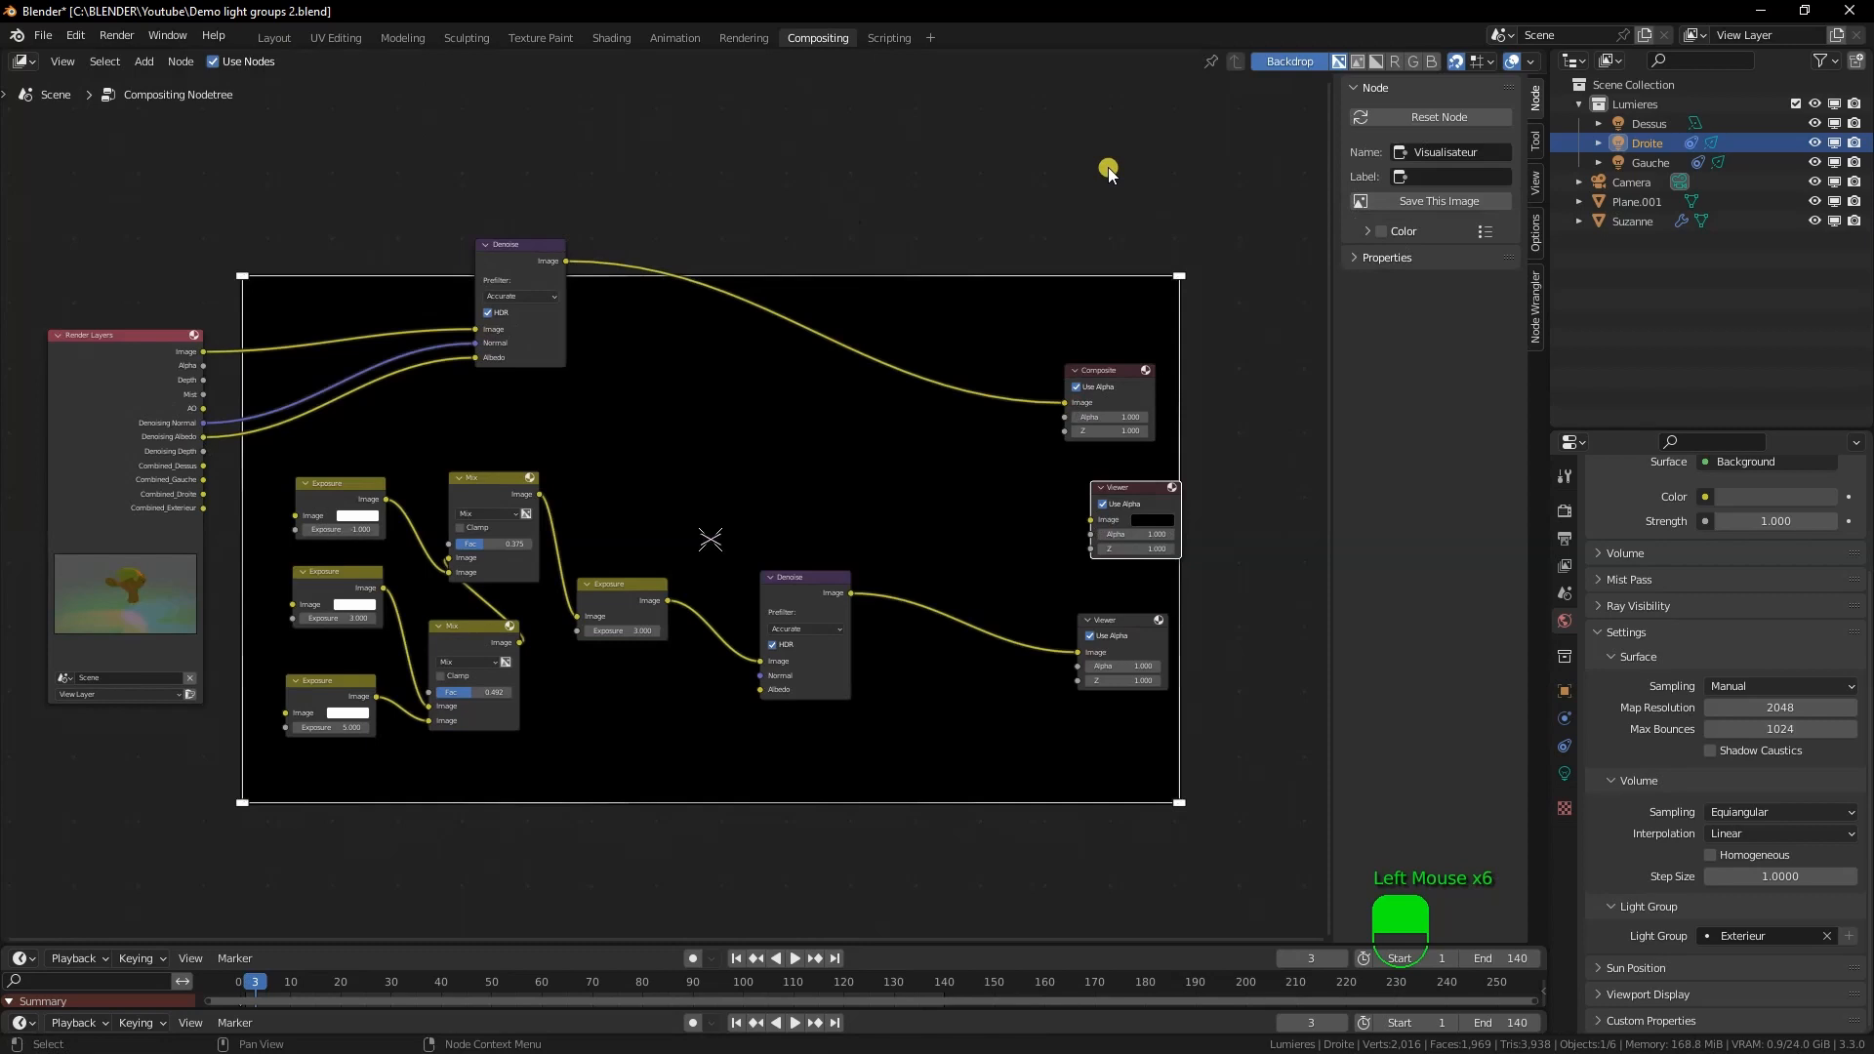
{"action": "key", "text": "F12"}
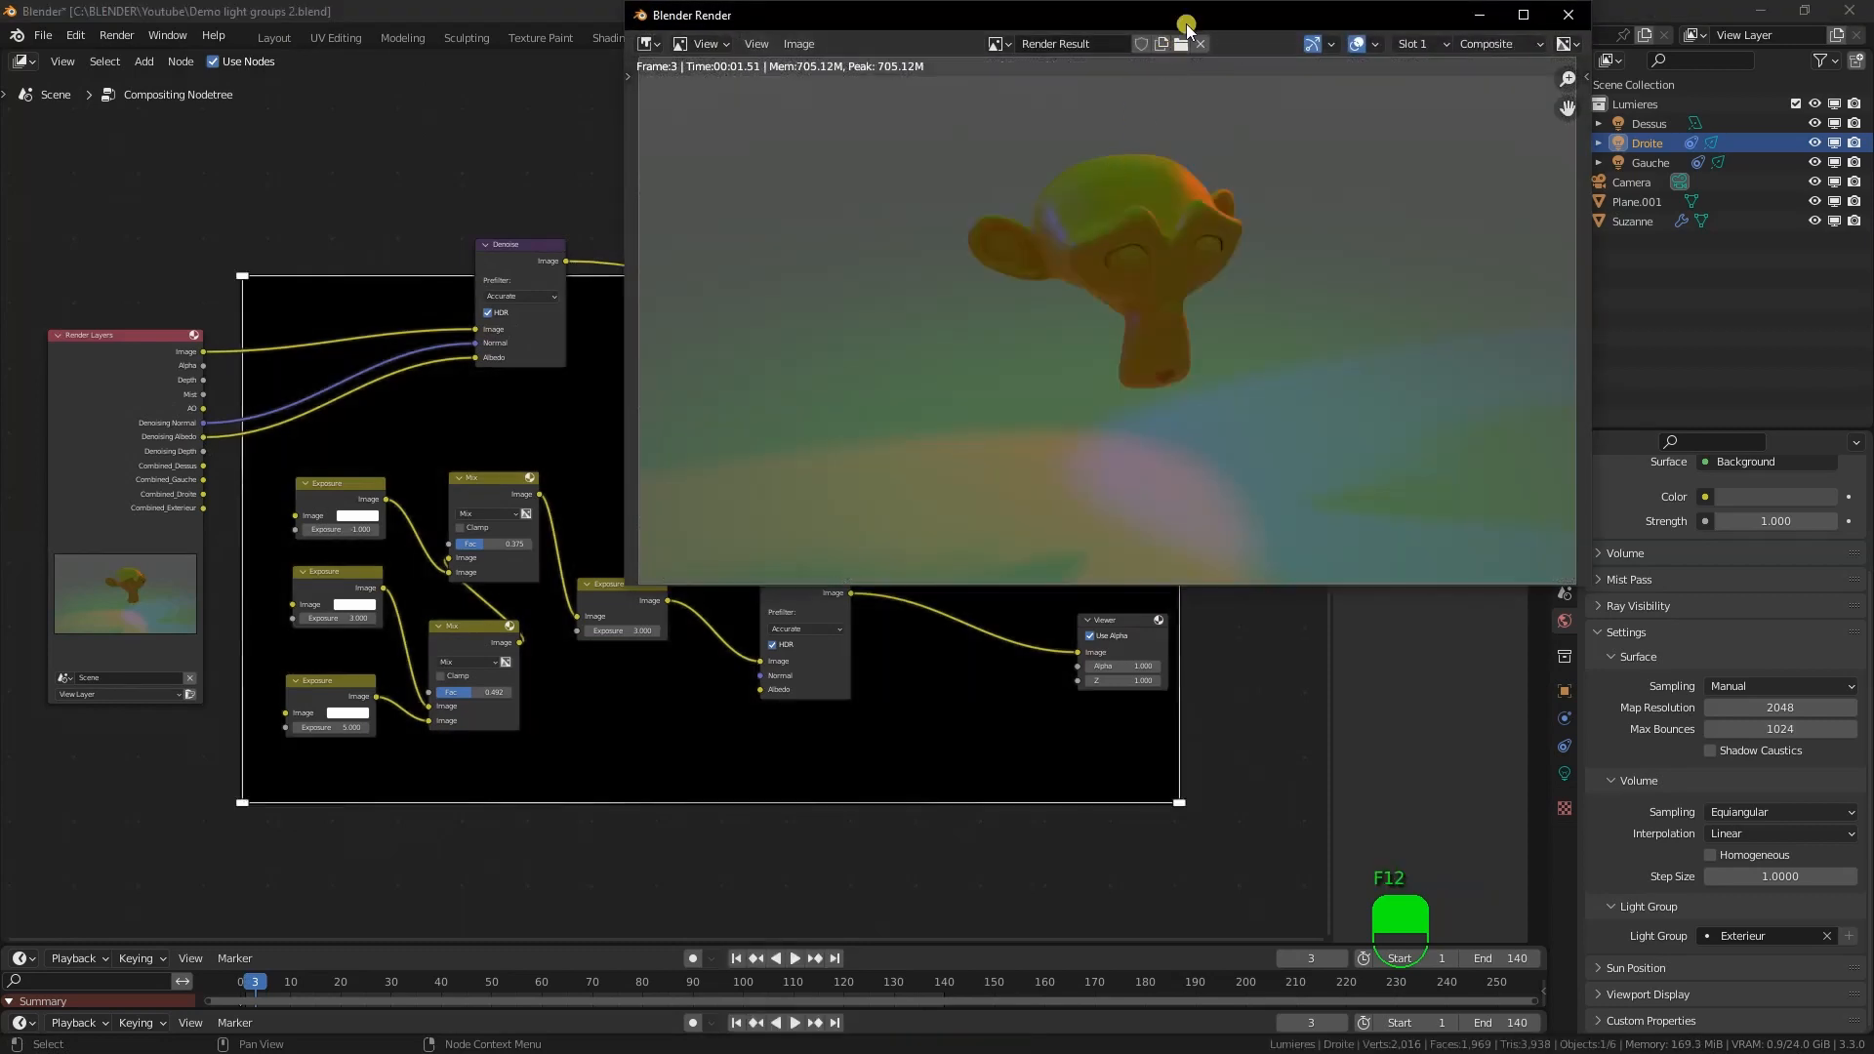
{"action": "left_click_drag", "start_coordinate": [1185, 26], "coordinate": [983, 209]}
{"action": "left_click", "coordinate": [1354, 209]}
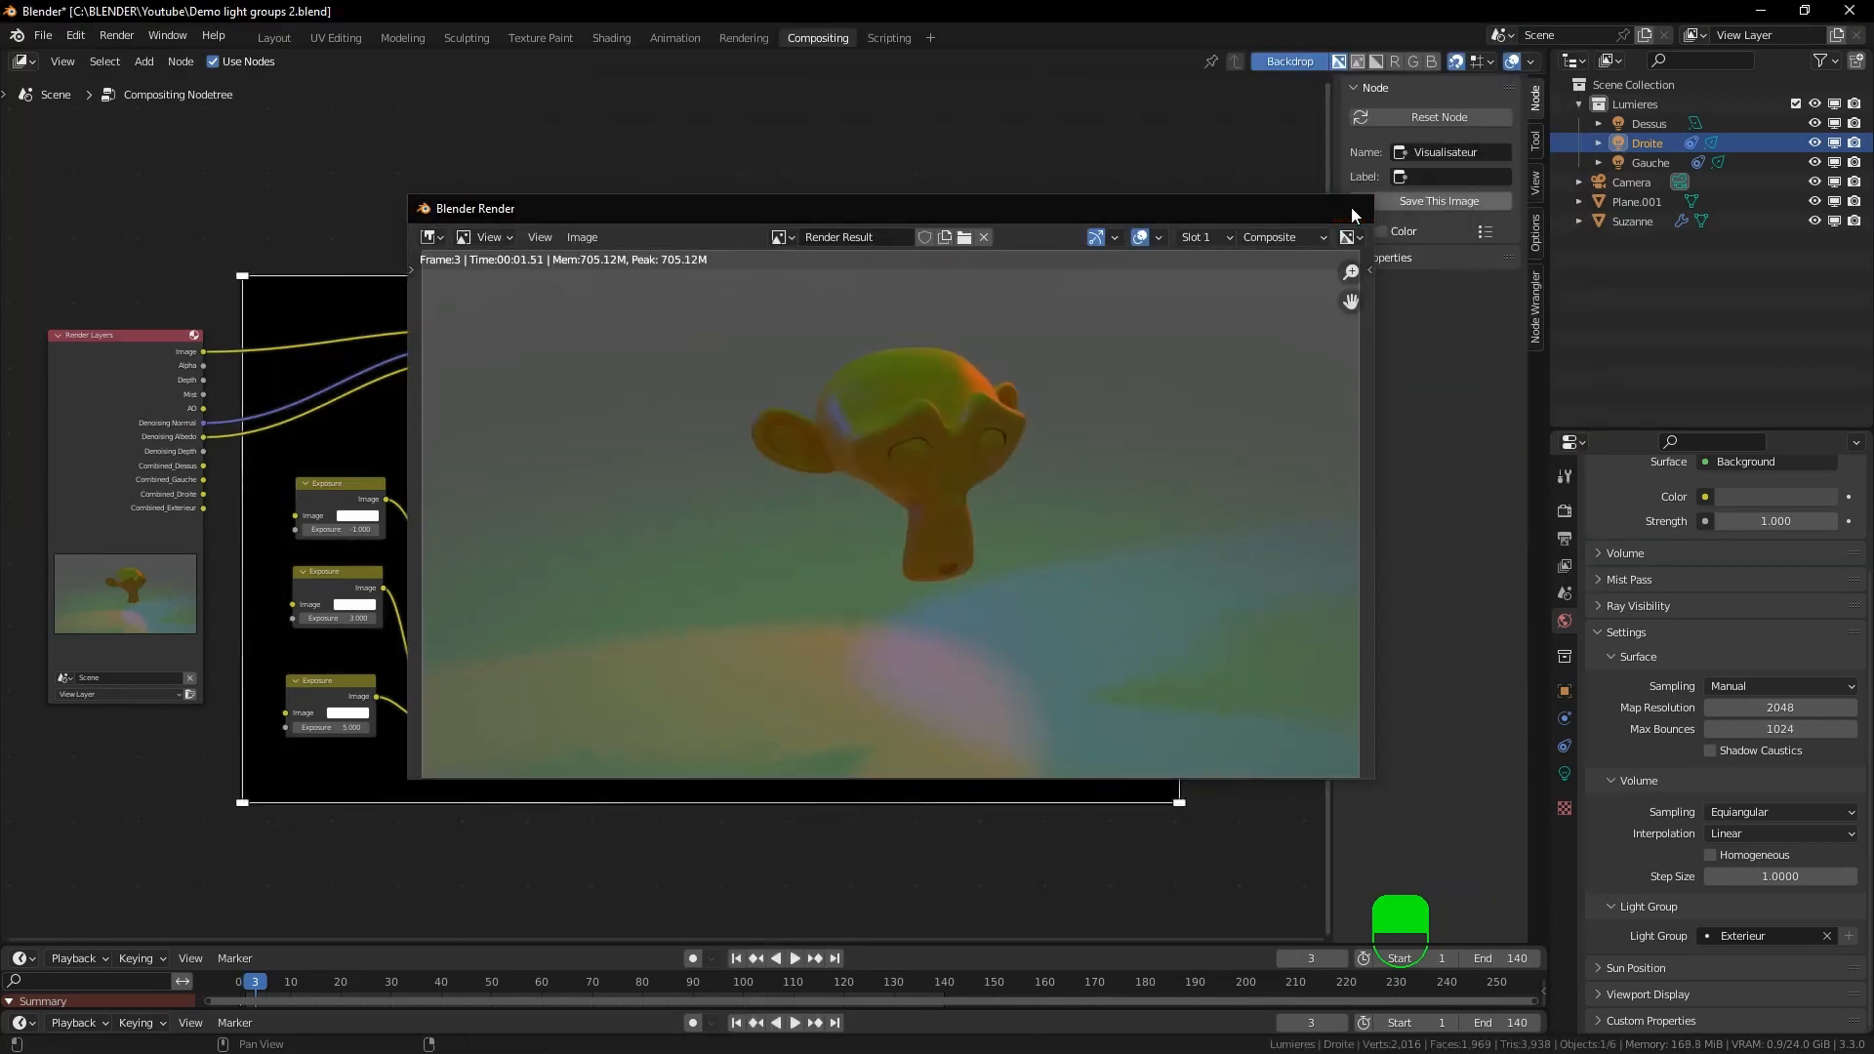
{"action": "left_click", "coordinate": [1353, 213]}
Link the upper Denoise output to the upper Viewer as well, align that Viewer and preview the lower Viewer
{"action": "left_click_drag", "start_coordinate": [566, 261], "coordinate": [1097, 524]}
{"action": "left_click_drag", "start_coordinate": [1128, 489], "coordinate": [1091, 475]}
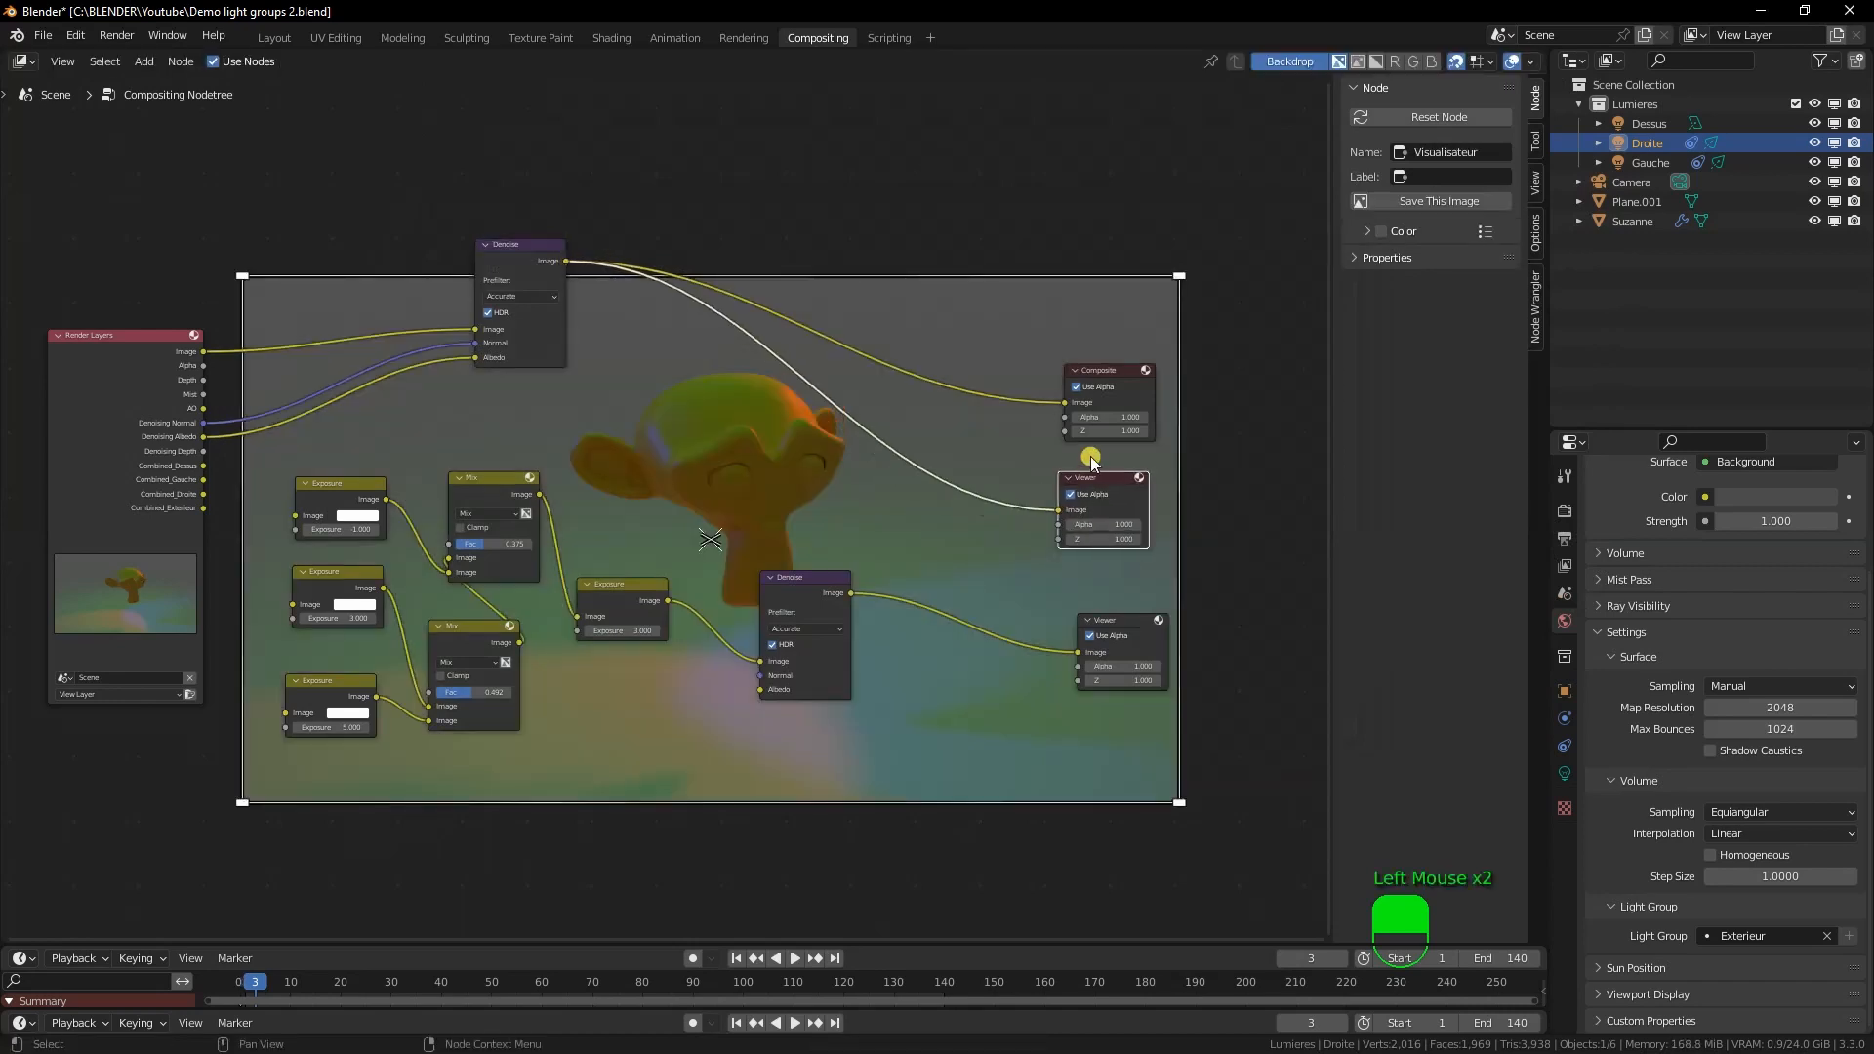
{"action": "left_click", "coordinate": [1103, 620]}
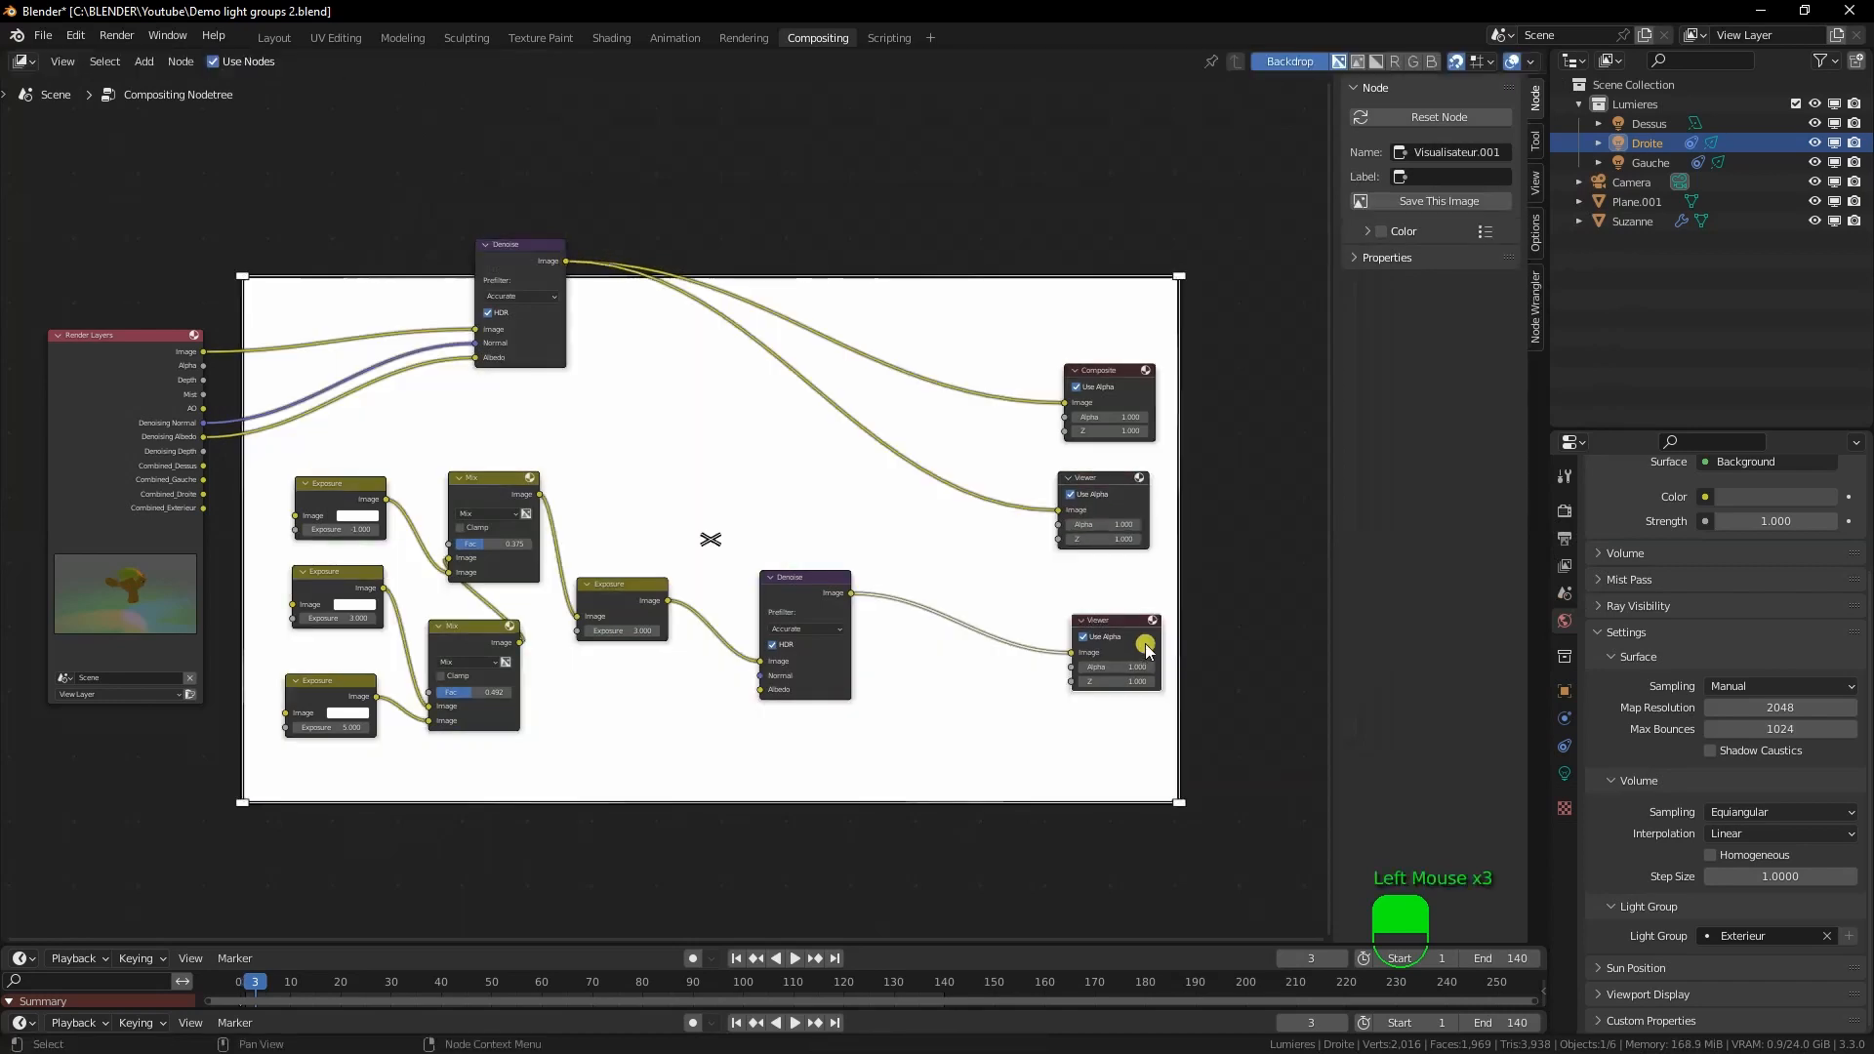
Connect the Combined_Dessus, Combined_Gauche and Combined_Droite passes to the three Exposure nodes and line those nodes up in a column
{"action": "left_click", "coordinate": [162, 371]}
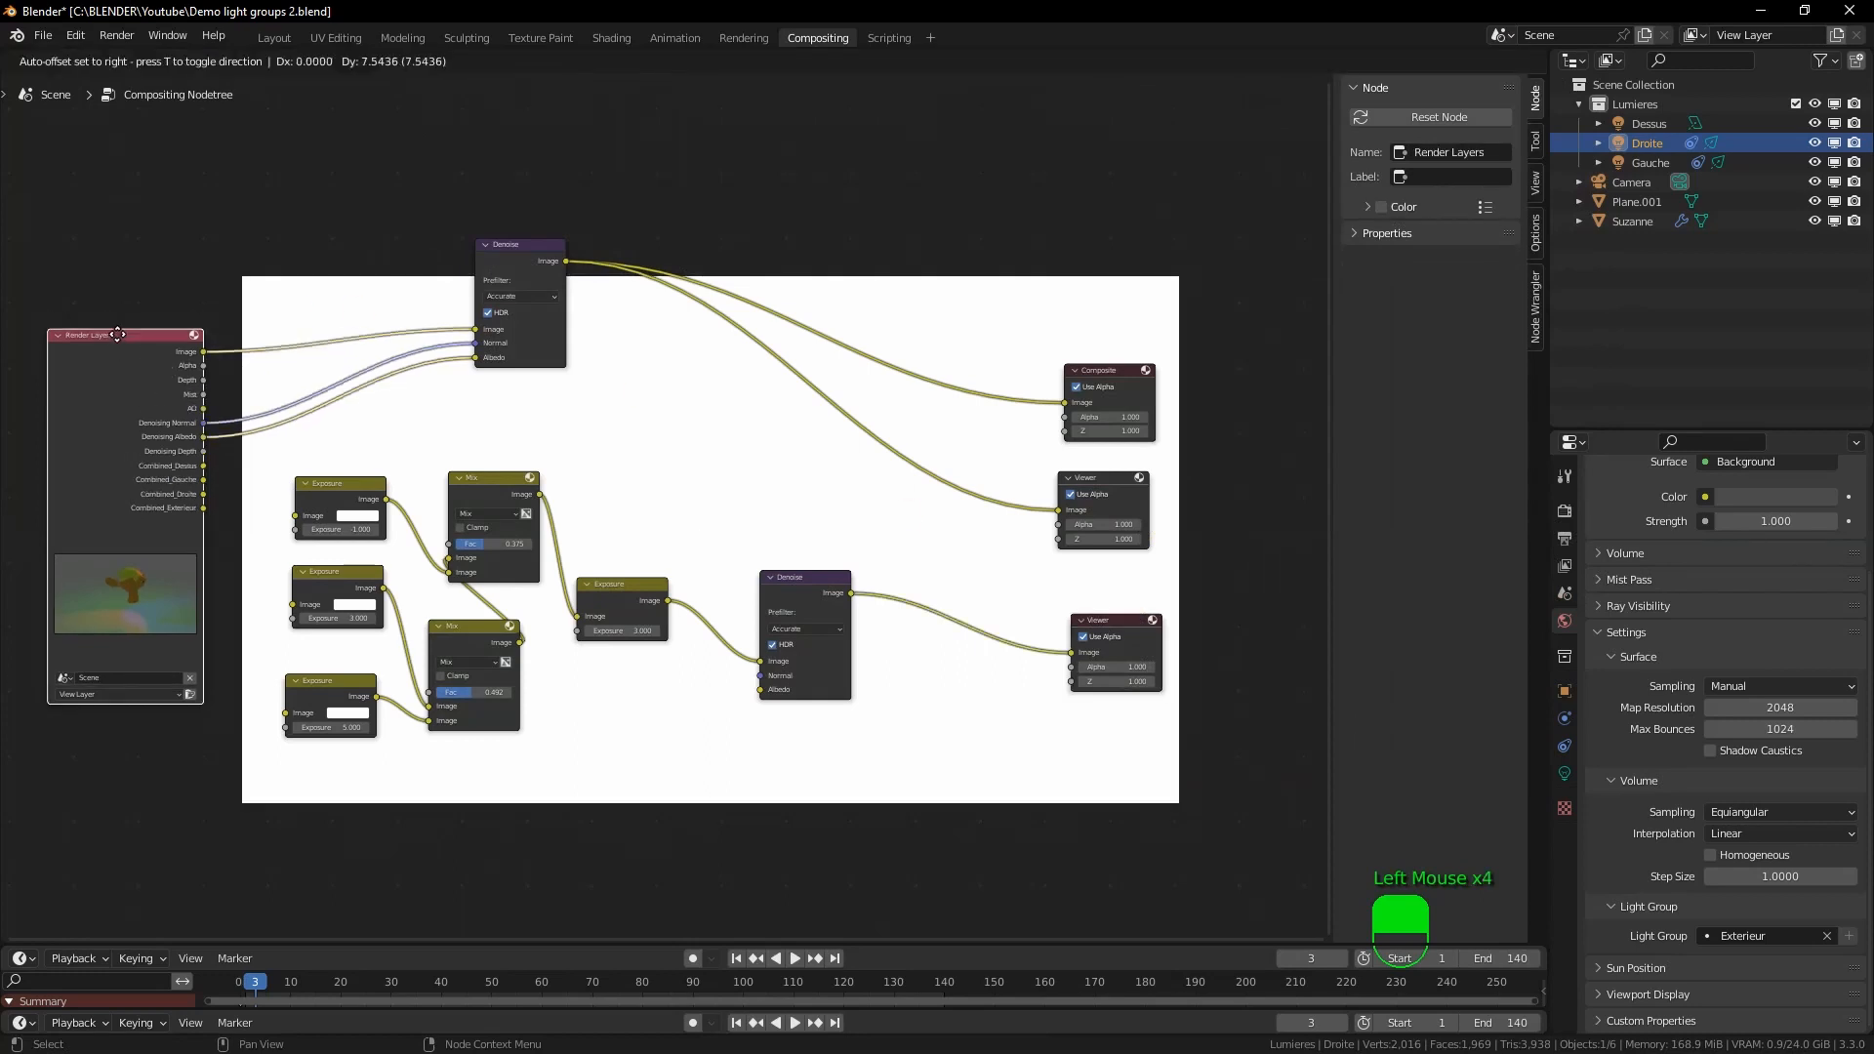
{"action": "scroll", "coordinate": [219, 483], "scroll_direction": "down", "scroll_amount": 3}
{"action": "middle_click_drag", "start_coordinate": [137, 574], "coordinate": [125, 591]}
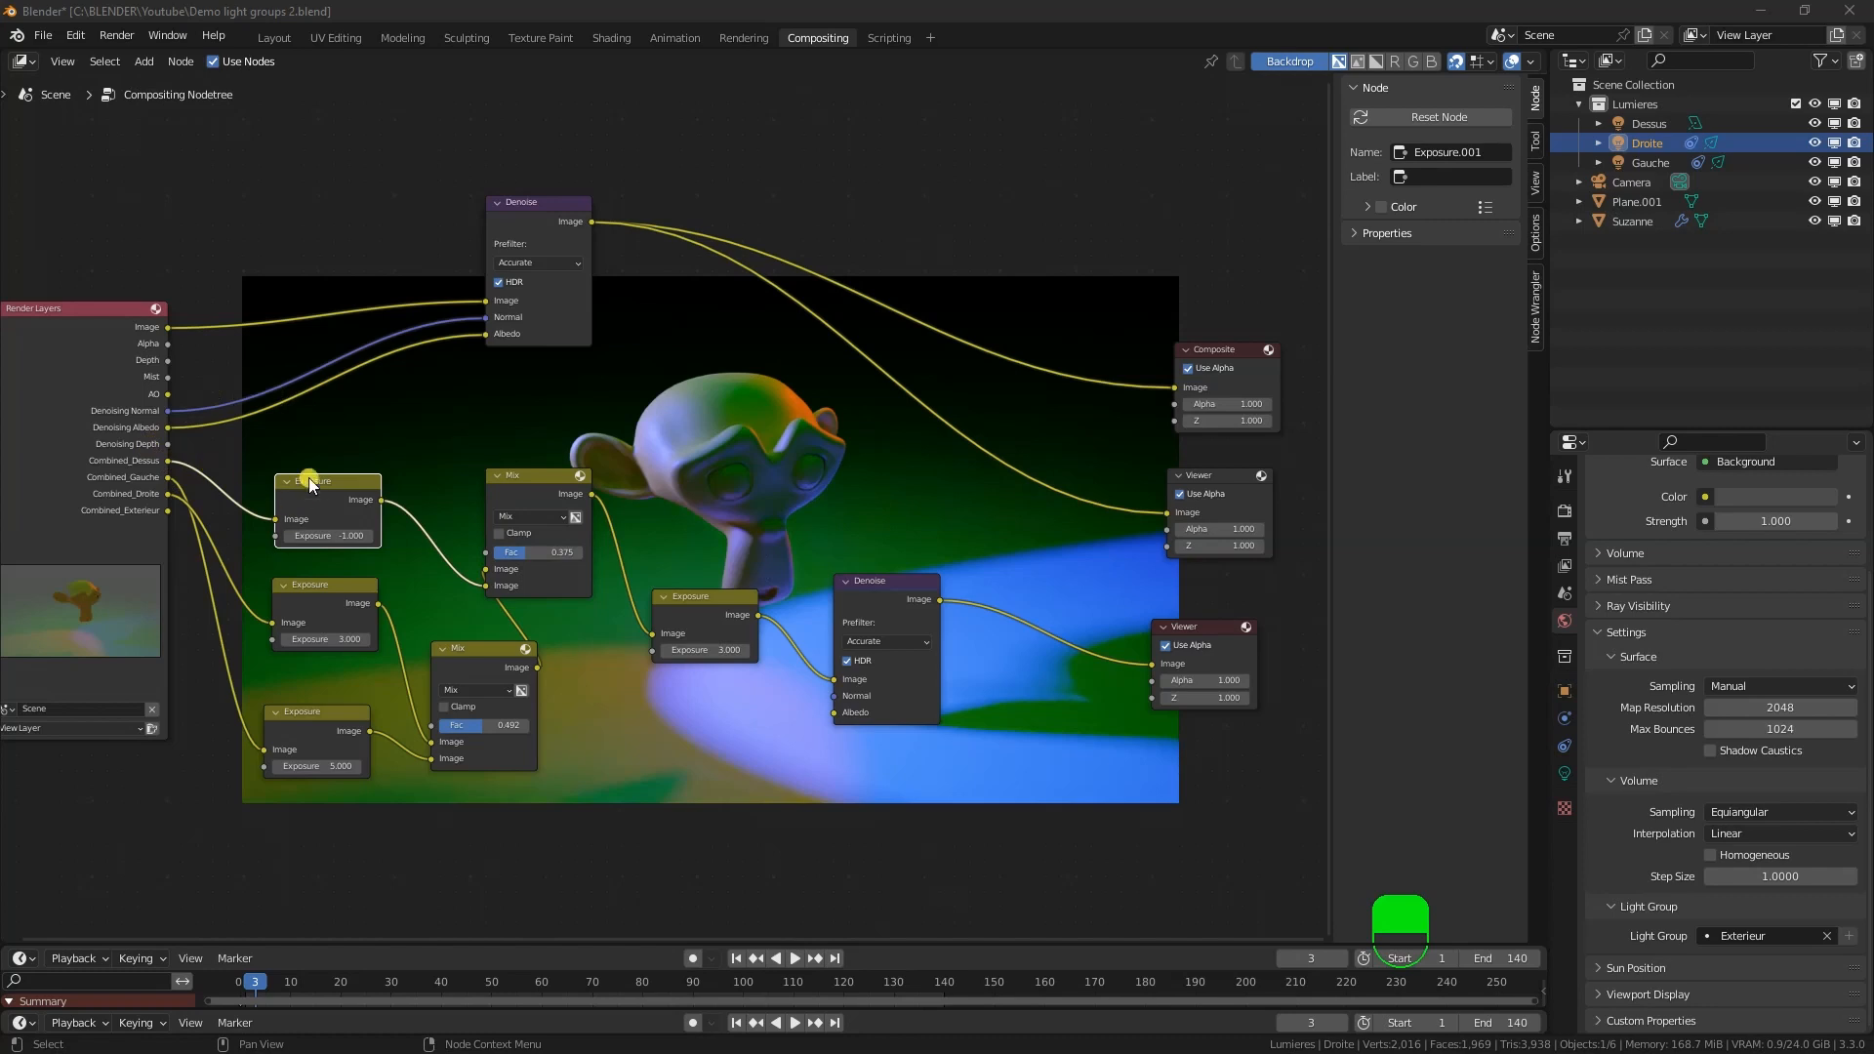
{"action": "left_click_drag", "start_coordinate": [298, 479], "coordinate": [296, 488]}
{"action": "left_click_drag", "start_coordinate": [170, 467], "coordinate": [278, 537]}
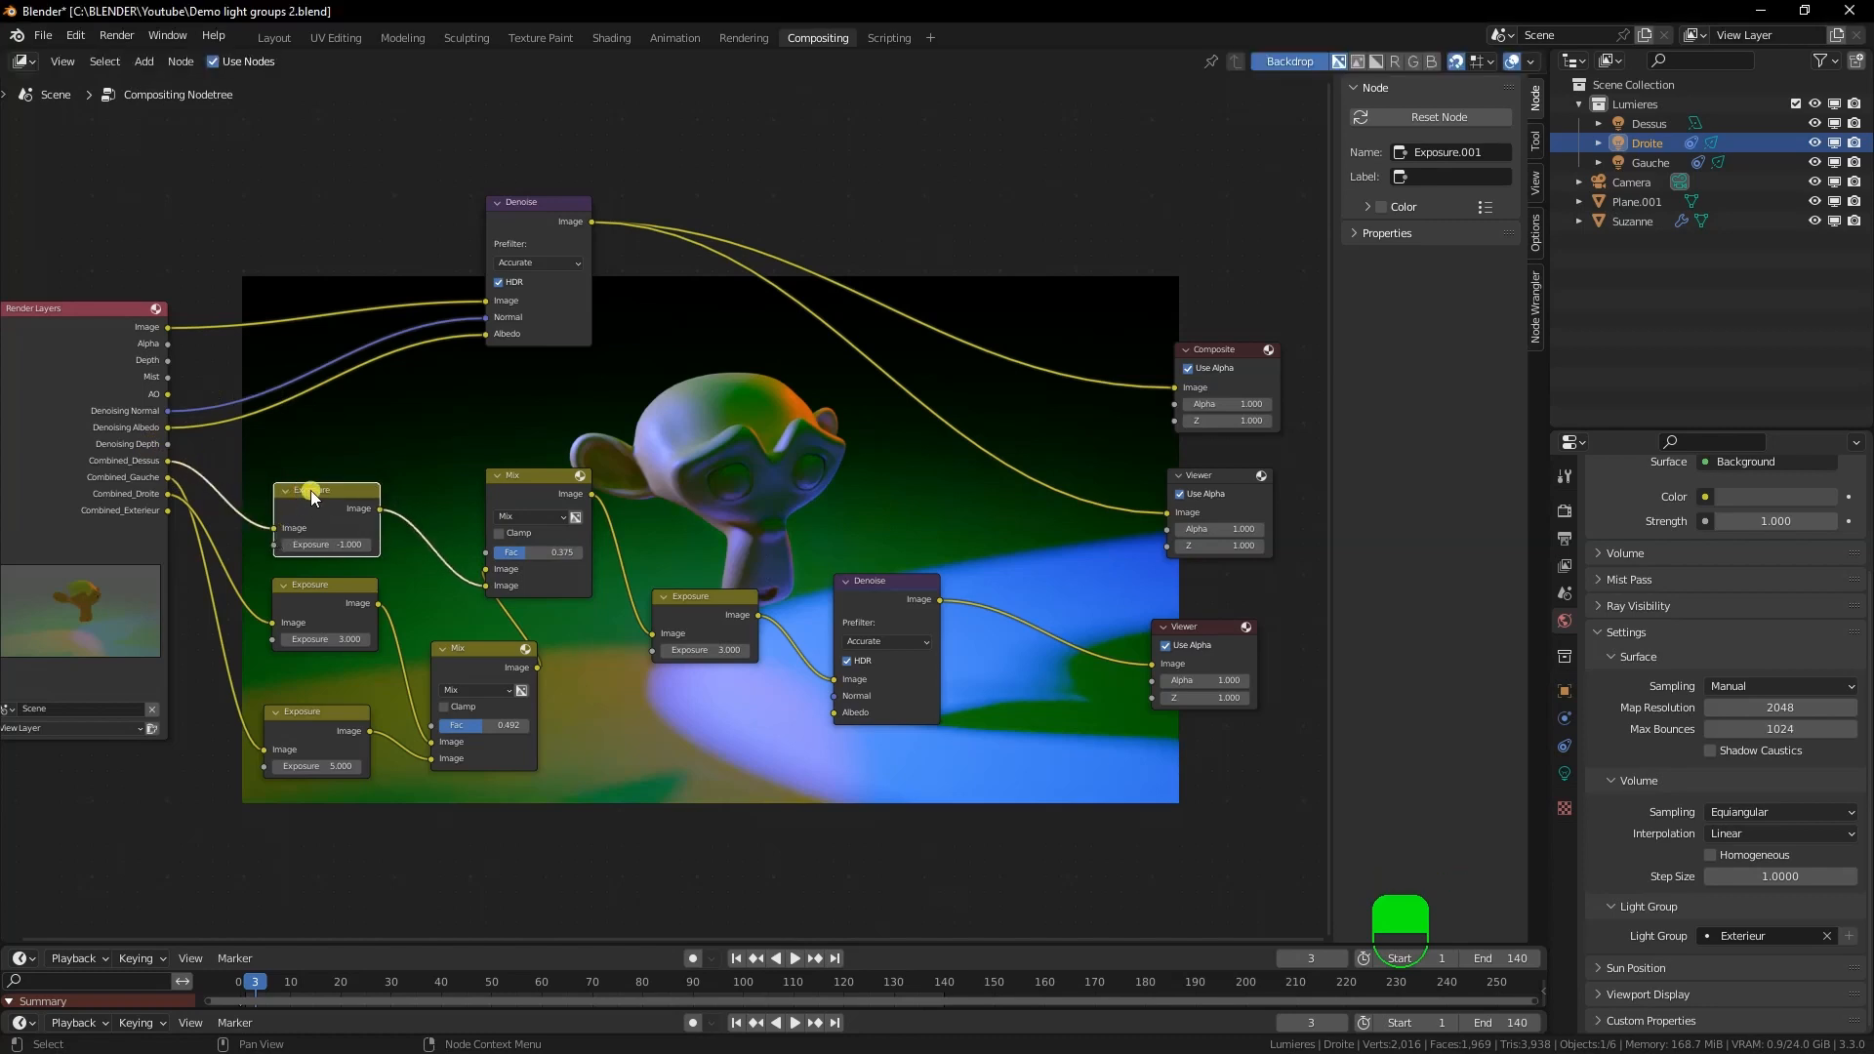
{"action": "left_click_drag", "start_coordinate": [322, 718], "coordinate": [322, 677]}
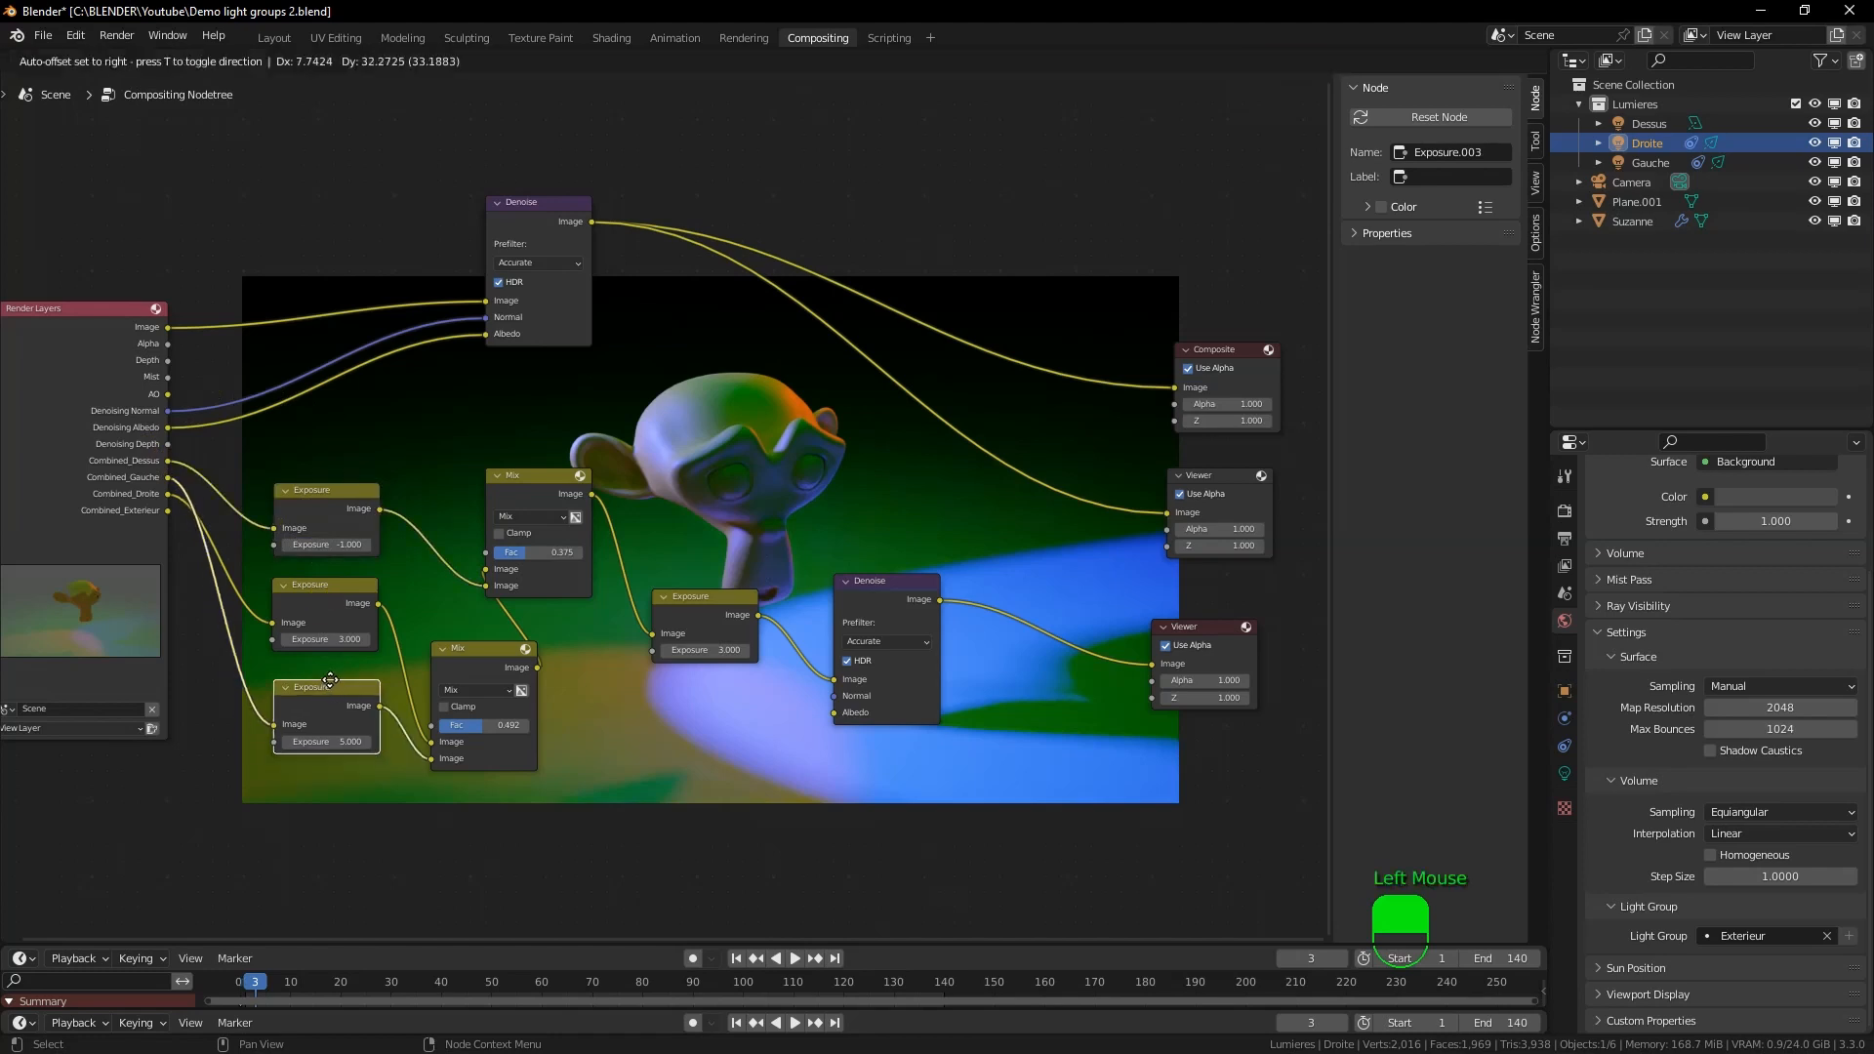
{"action": "scroll", "coordinate": [686, 729], "scroll_direction": "up", "scroll_amount": 1}
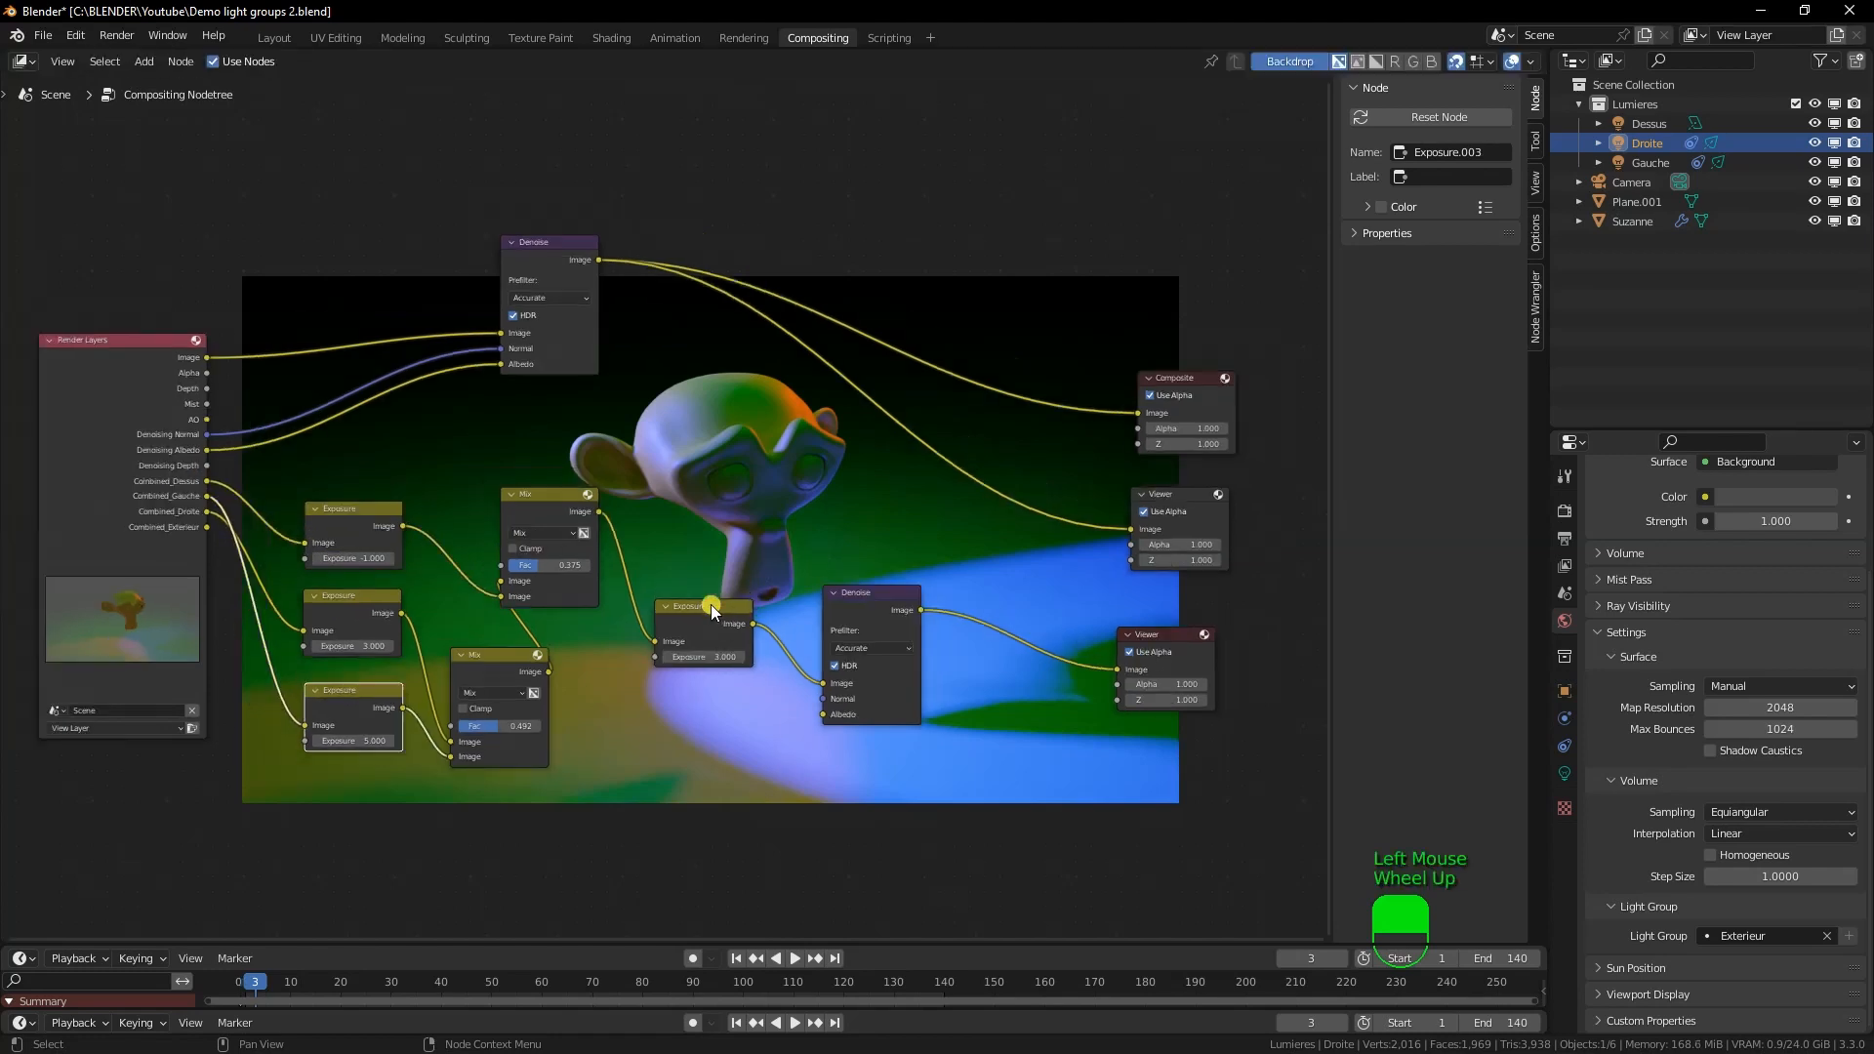
Move the final Exposure node and the lower Denoise node apart to make room for another Mix node
{"action": "left_click_drag", "start_coordinate": [723, 601], "coordinate": [766, 587]}
{"action": "left_click_drag", "start_coordinate": [887, 599], "coordinate": [956, 586]}
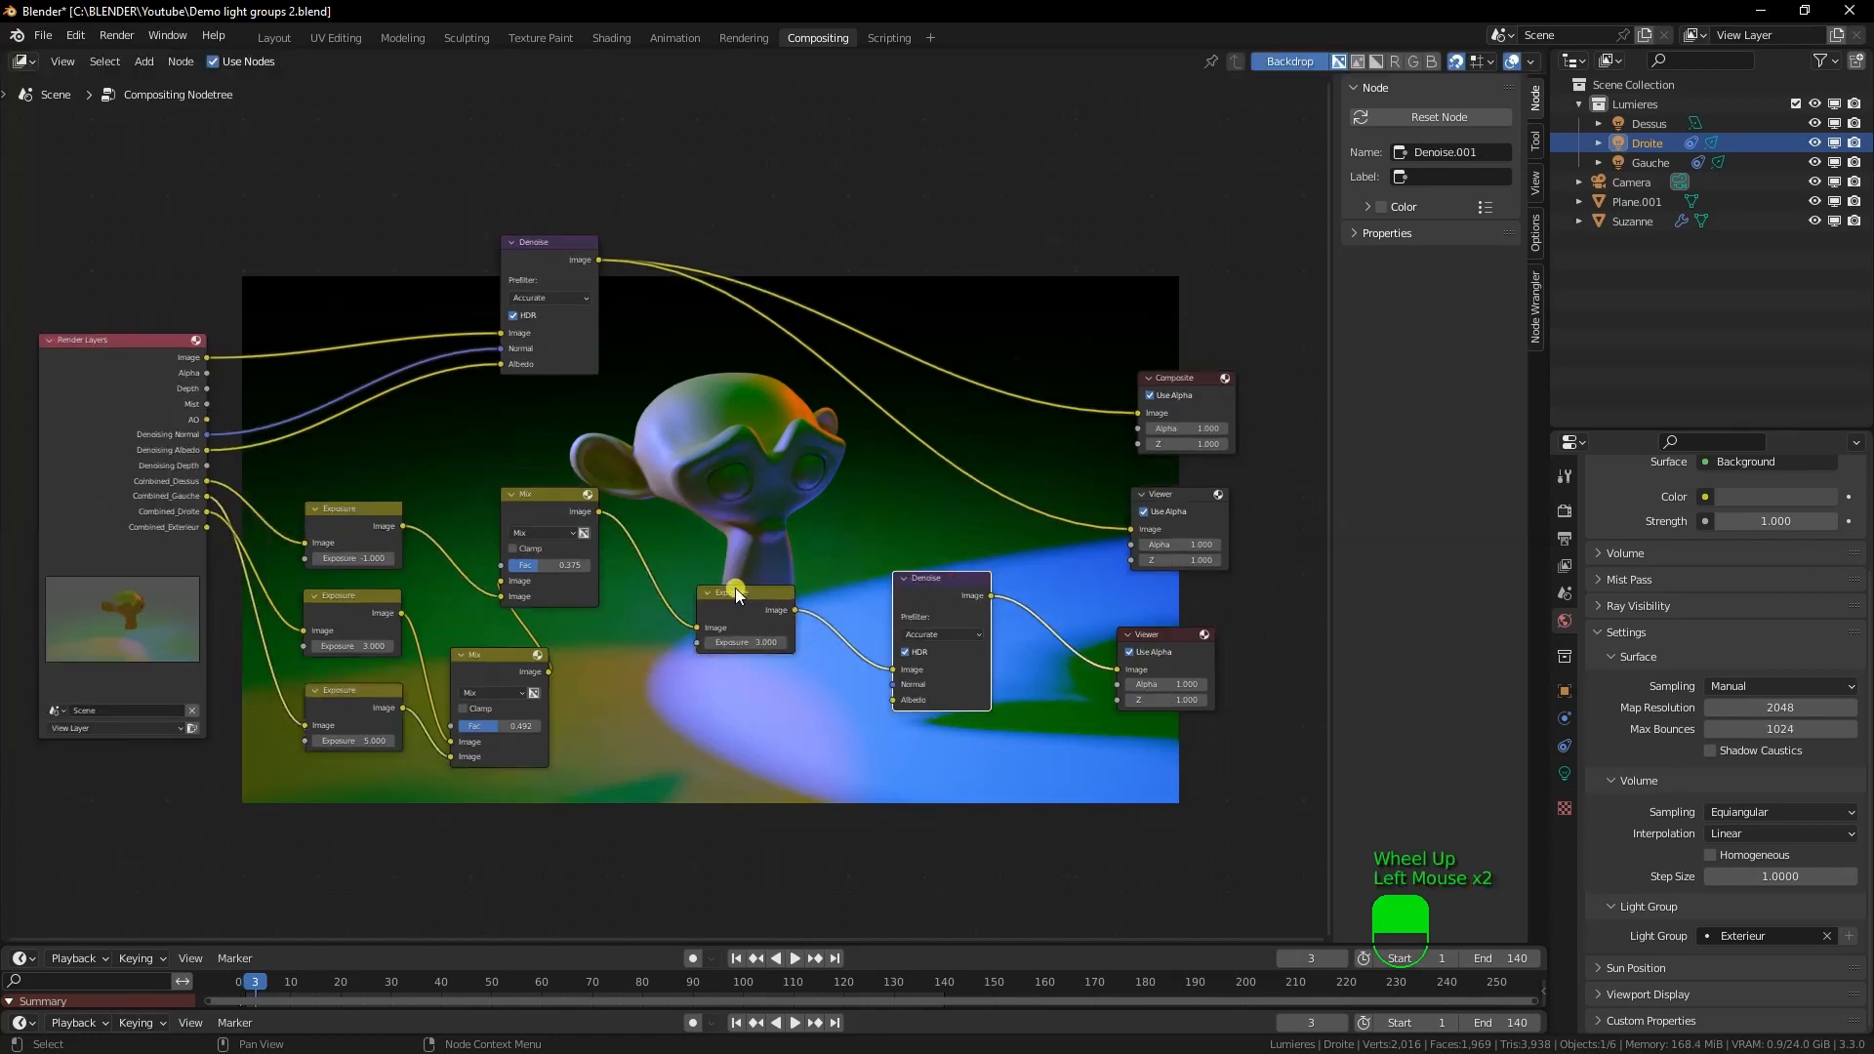
{"action": "left_click_drag", "start_coordinate": [732, 595], "coordinate": [774, 595]}
Duplicate the upper Mix node, place the copy beside the lower Mix and feed Combined_Exterieur into its first Image input
{"action": "left_click", "coordinate": [539, 499]}
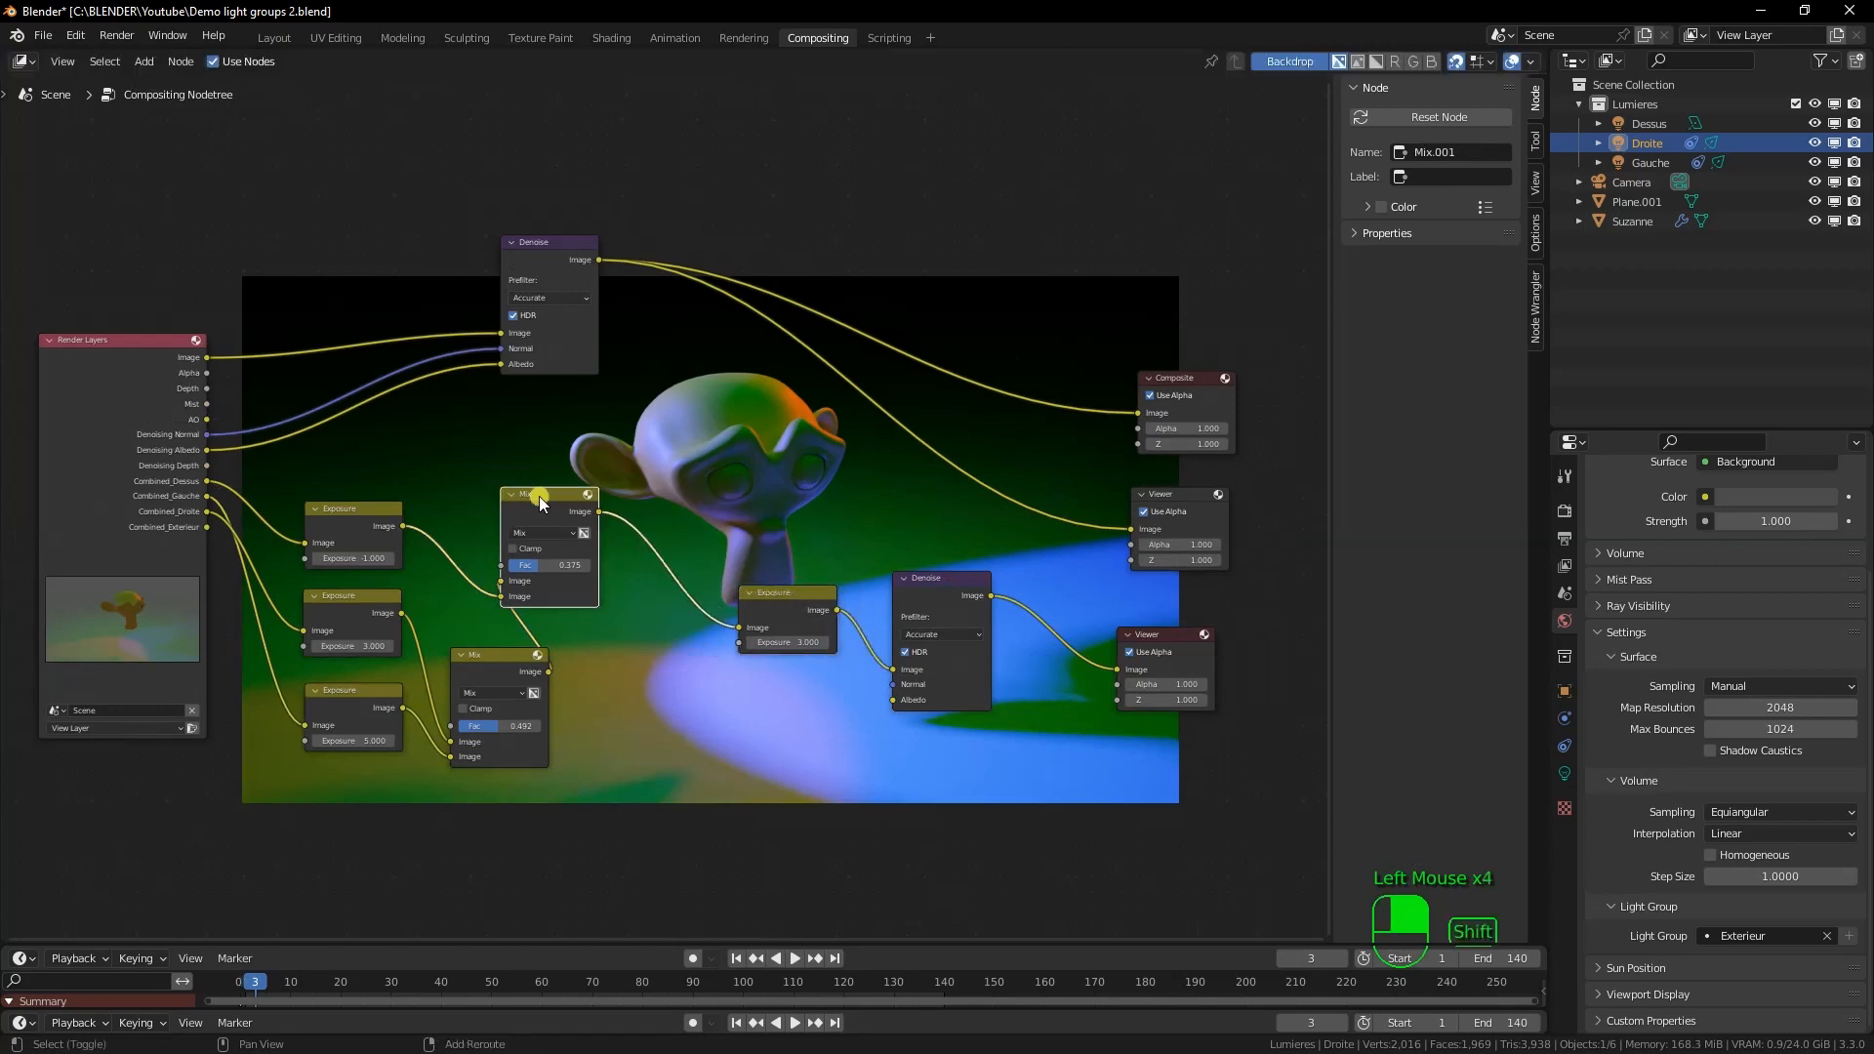
{"action": "key", "text": "shift+d"}
{"action": "left_click", "coordinate": [642, 663]}
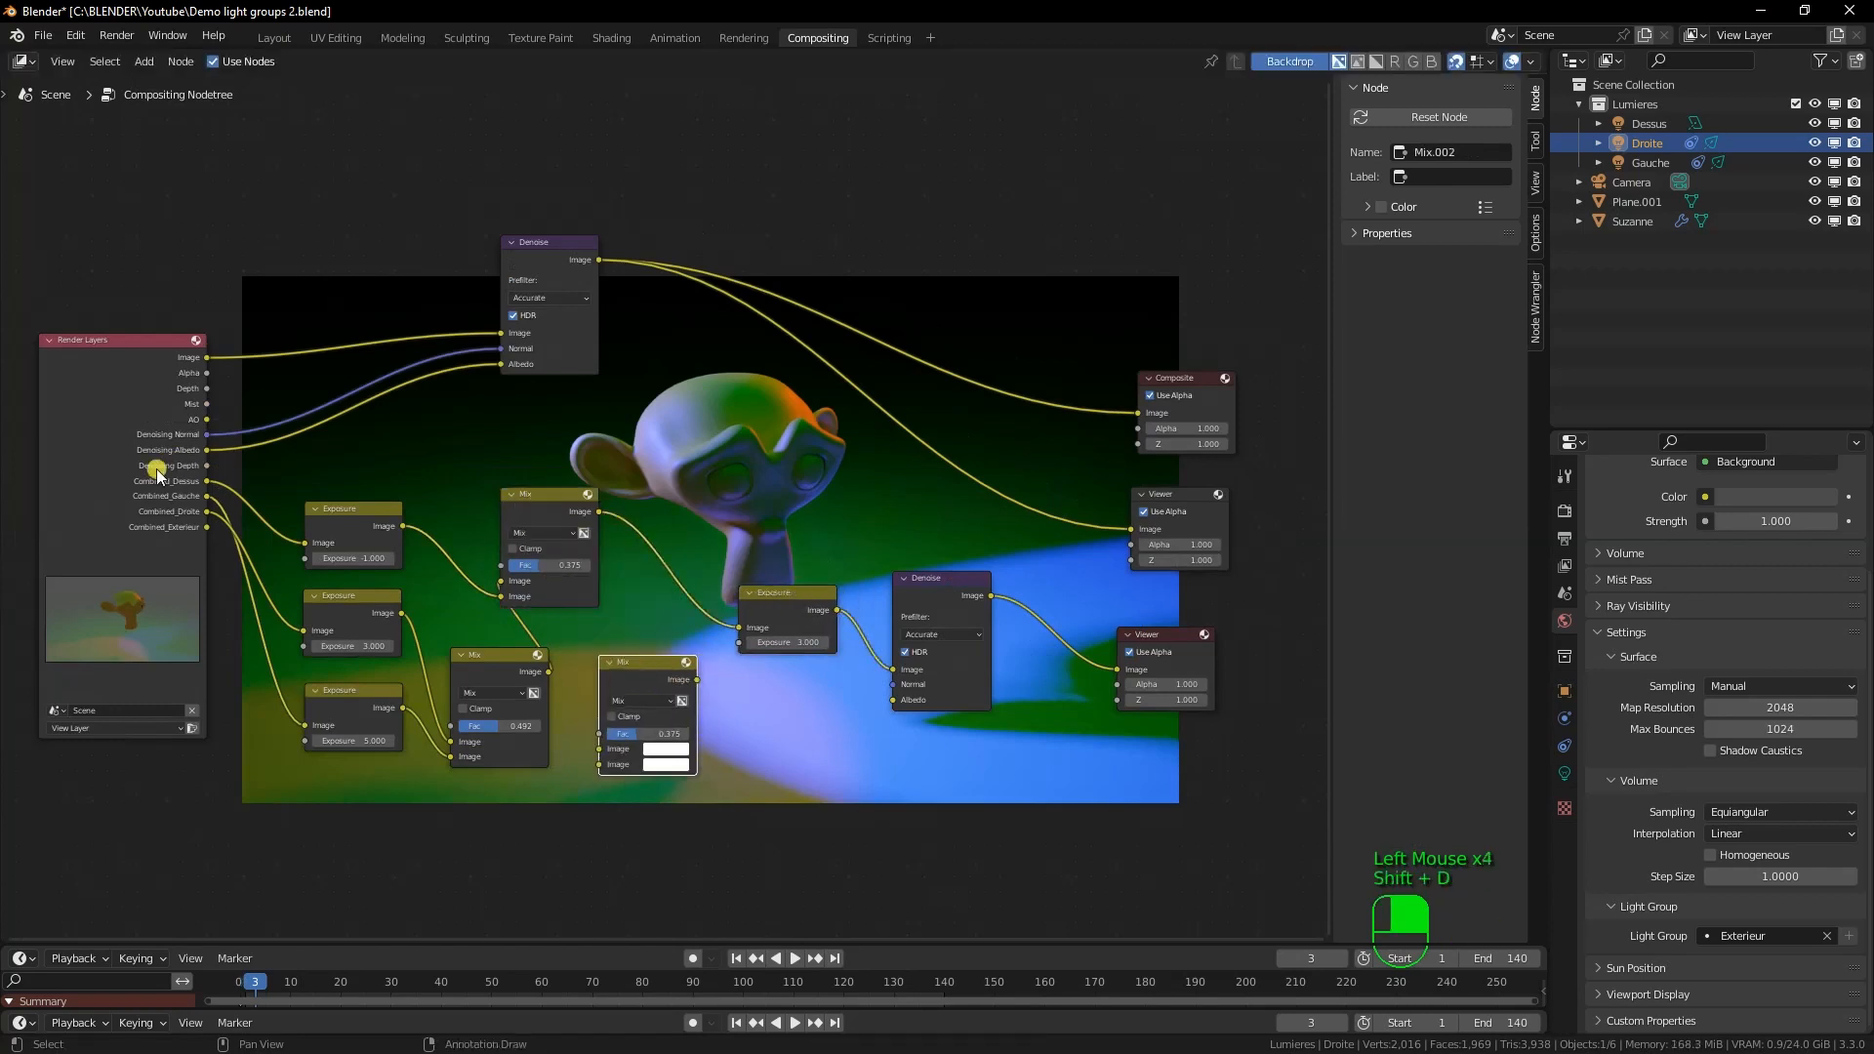
{"action": "left_click_drag", "start_coordinate": [203, 525], "coordinate": [593, 745]}
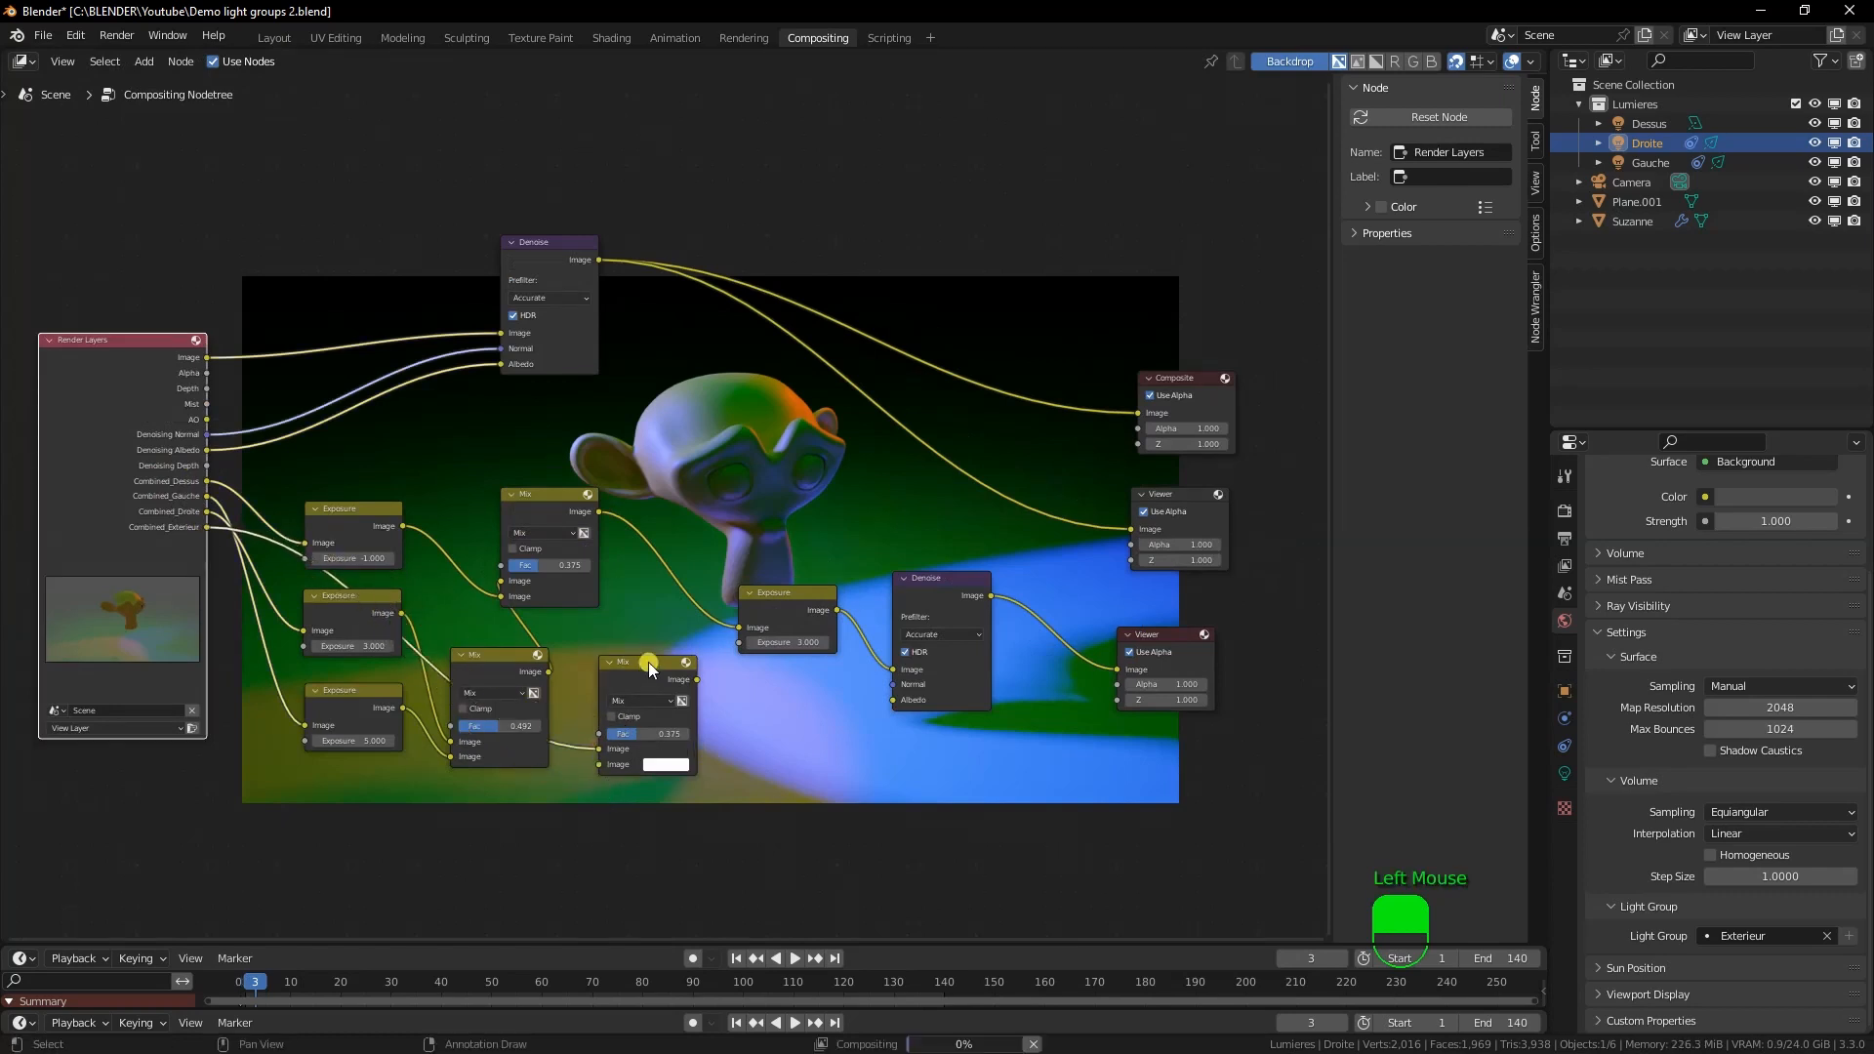
Insert the new Mix node between the upper Mix and the final Exposure, and compare both Viewer outputs
{"action": "left_click_drag", "start_coordinate": [648, 661], "coordinate": [686, 777]}
{"action": "left_click_drag", "start_coordinate": [710, 675], "coordinate": [680, 660]}
{"action": "left_click_drag", "start_coordinate": [786, 597], "coordinate": [790, 568]}
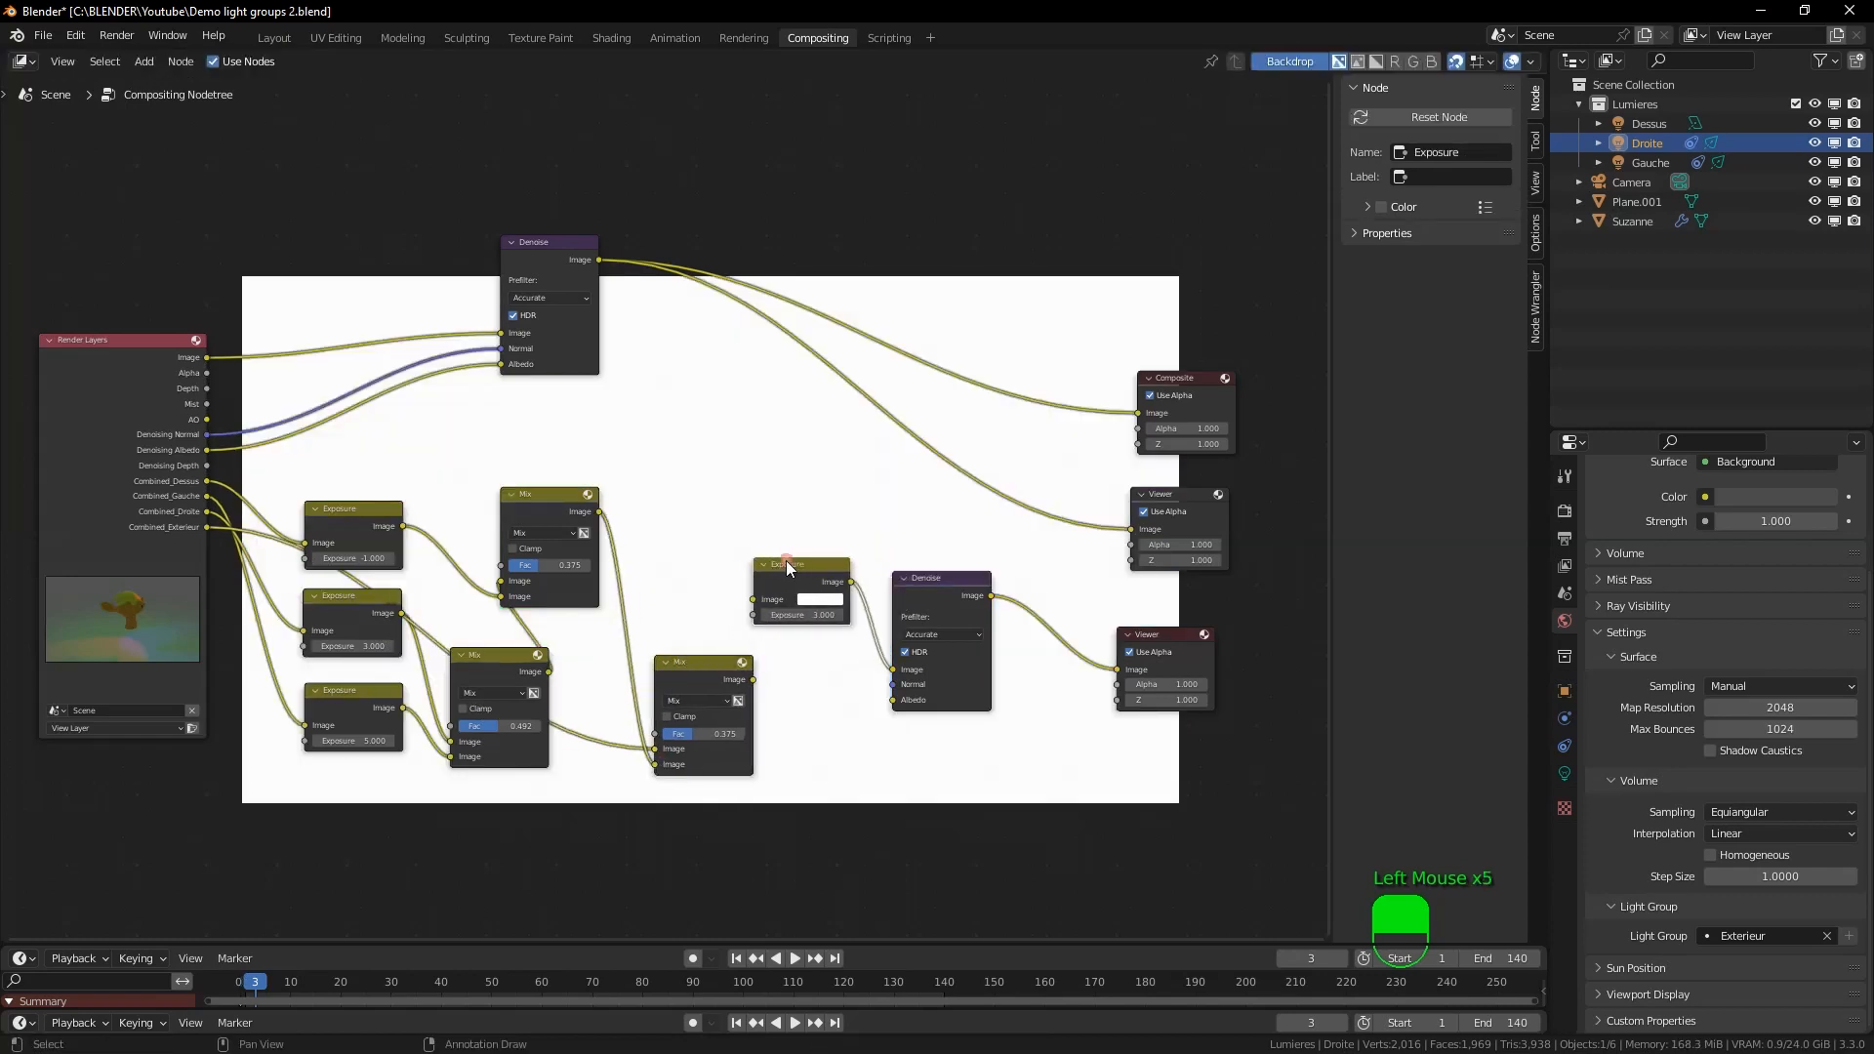
{"action": "left_click_drag", "start_coordinate": [743, 681], "coordinate": [671, 657]}
{"action": "left_click_drag", "start_coordinate": [778, 564], "coordinate": [777, 579]}
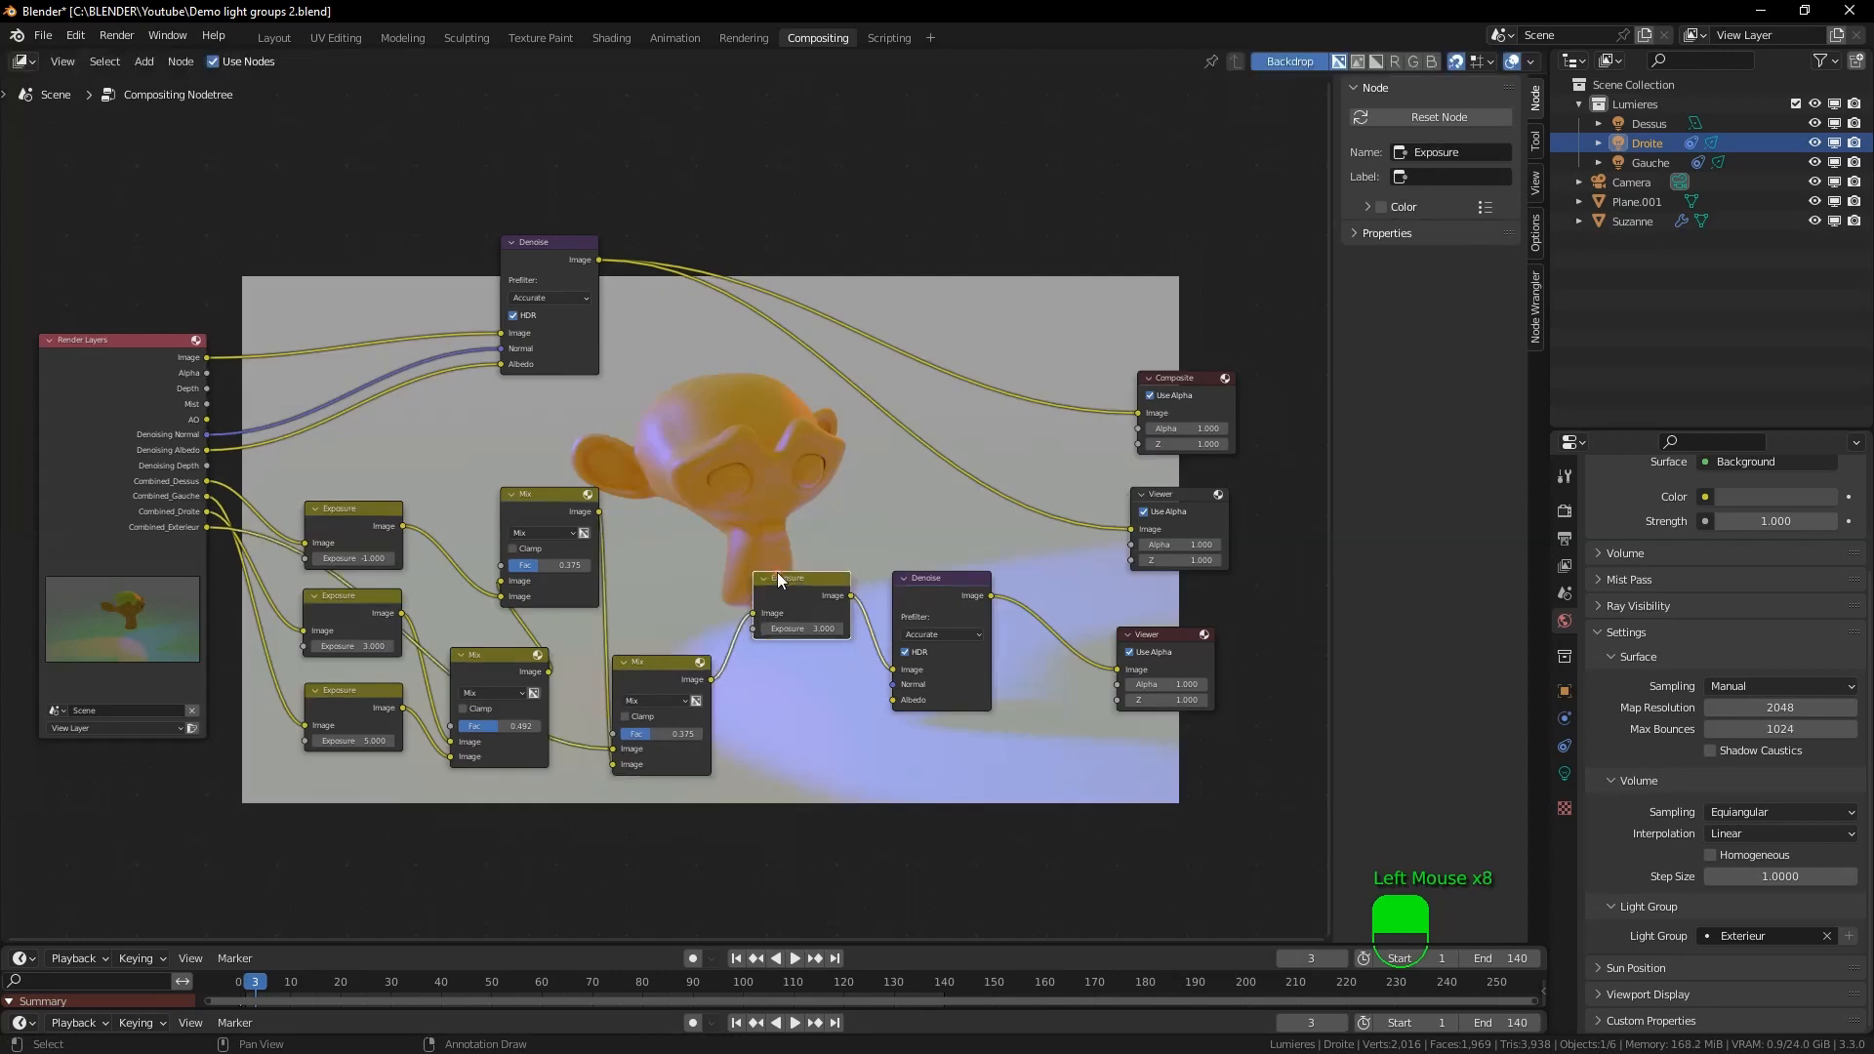
{"action": "left_click", "coordinate": [1179, 491]}
{"action": "left_click", "coordinate": [1176, 652]}
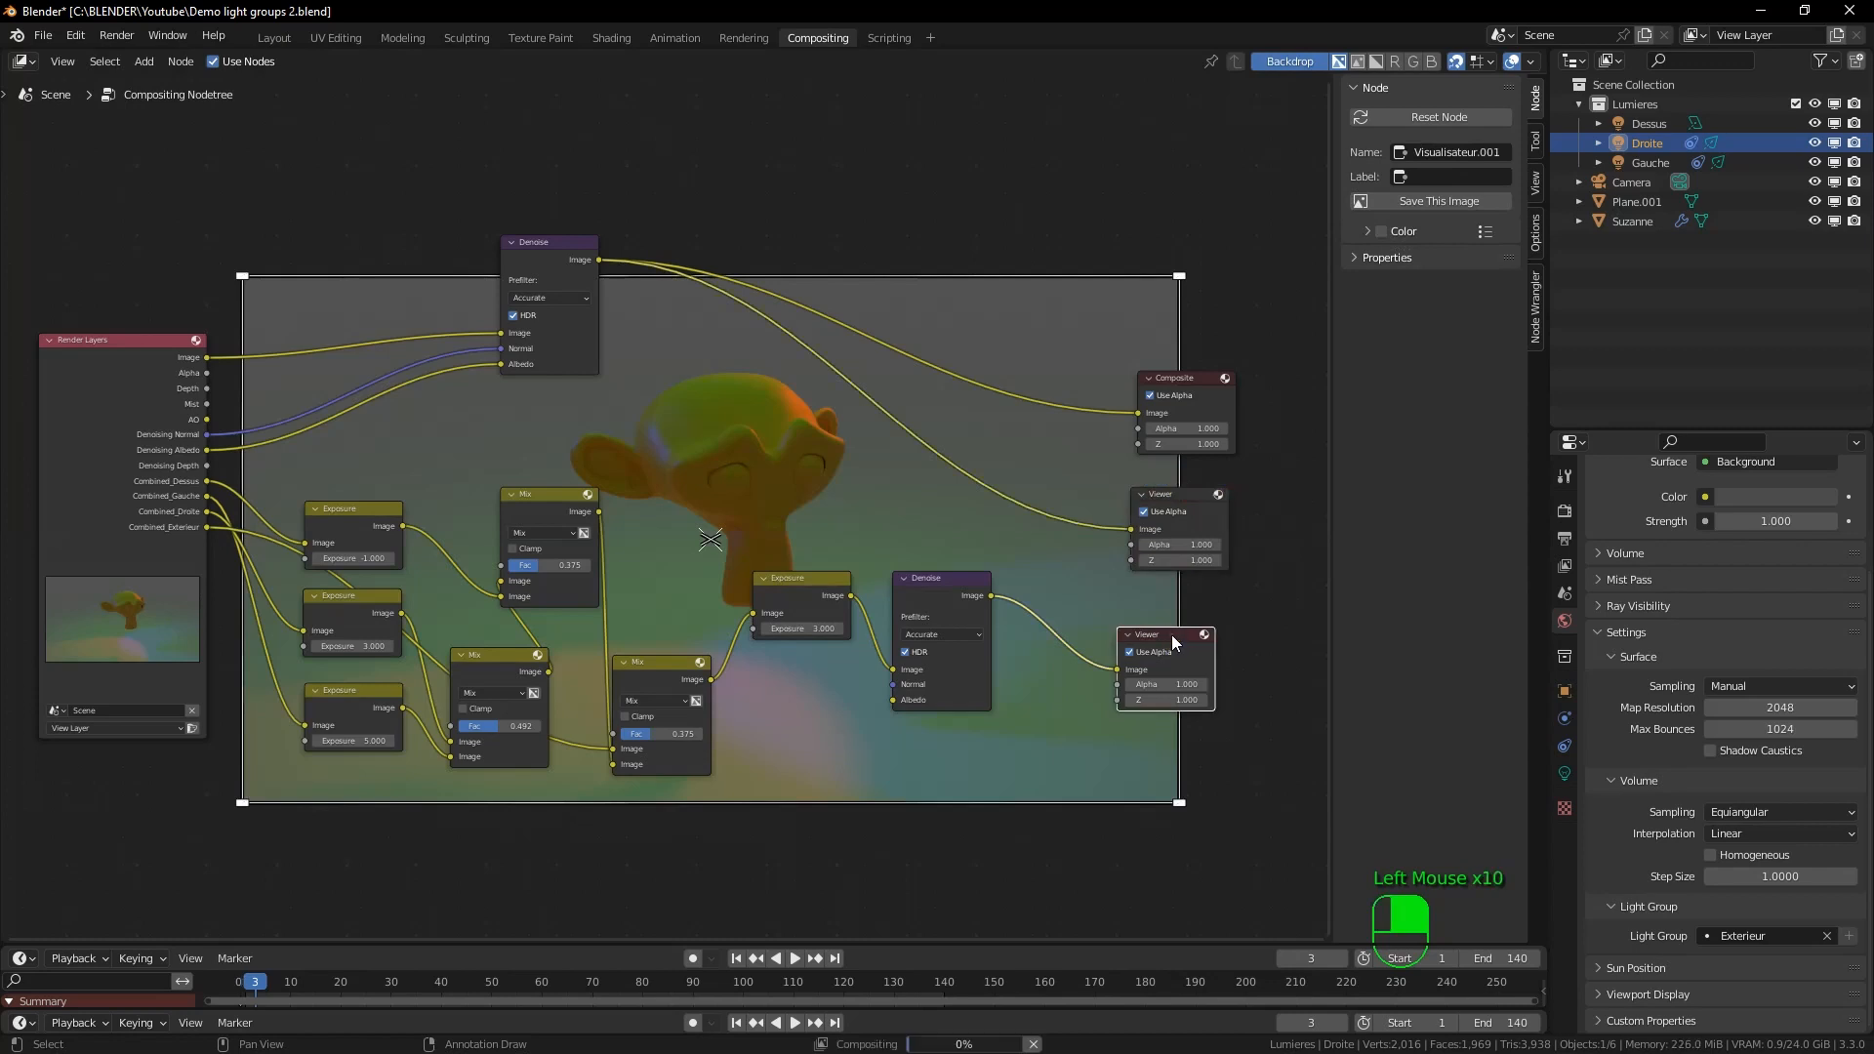
Space out the lower Denoise and Mix nodes and set the new Mix node's factor to about 0.5
{"action": "left_click_drag", "start_coordinate": [930, 578], "coordinate": [957, 579]}
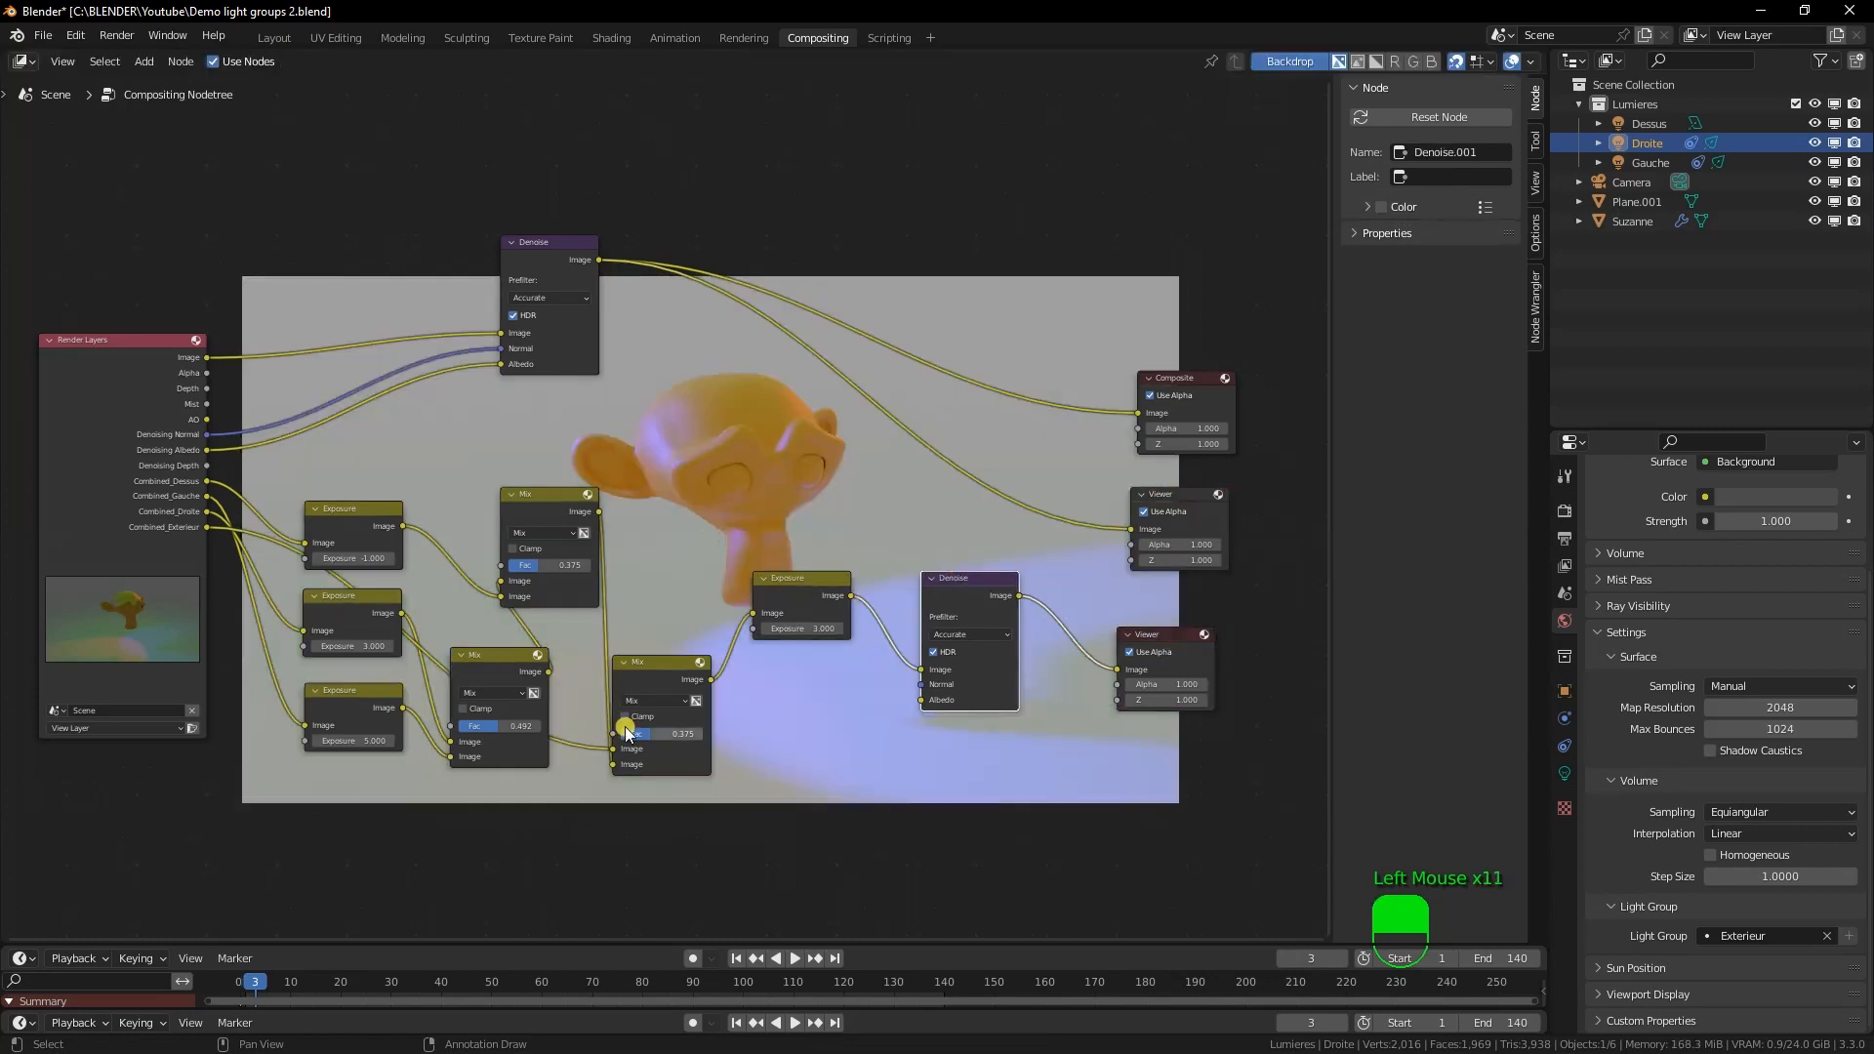
{"action": "left_click_drag", "start_coordinate": [652, 657], "coordinate": [667, 641]}
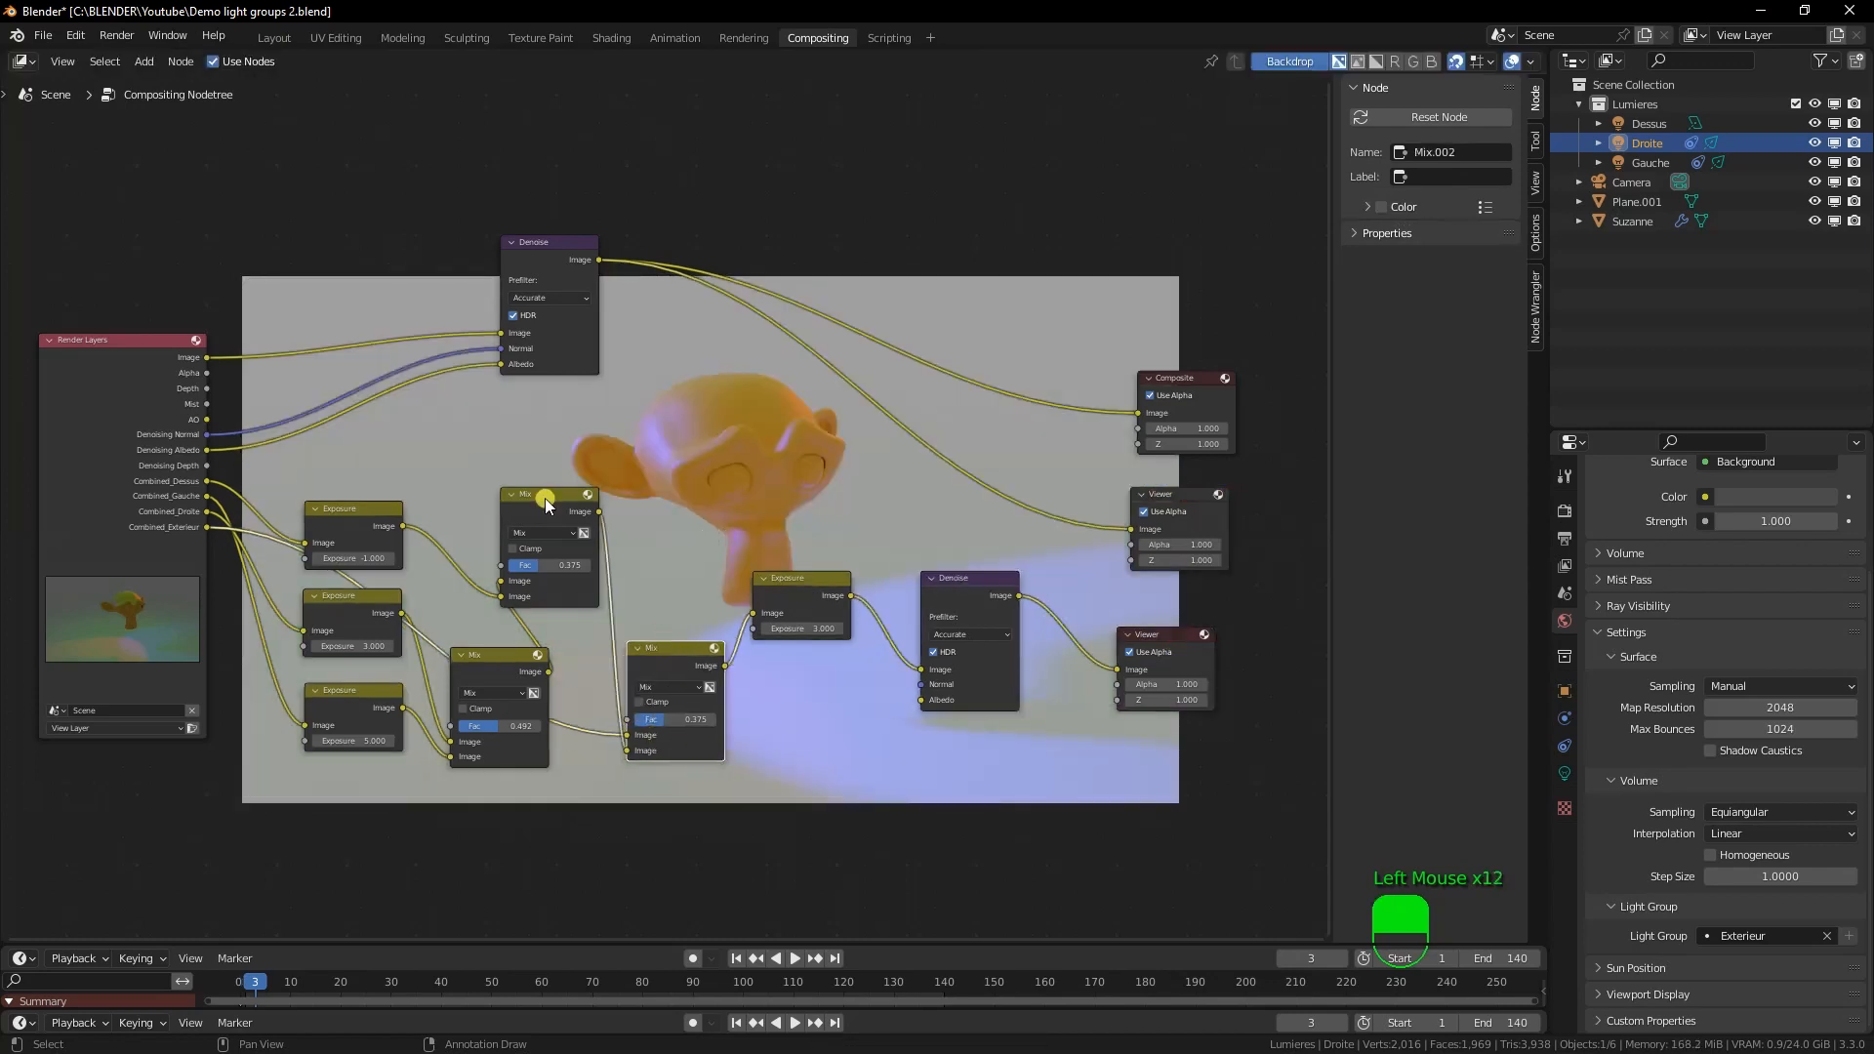
{"action": "left_click_drag", "start_coordinate": [539, 494], "coordinate": [525, 494]}
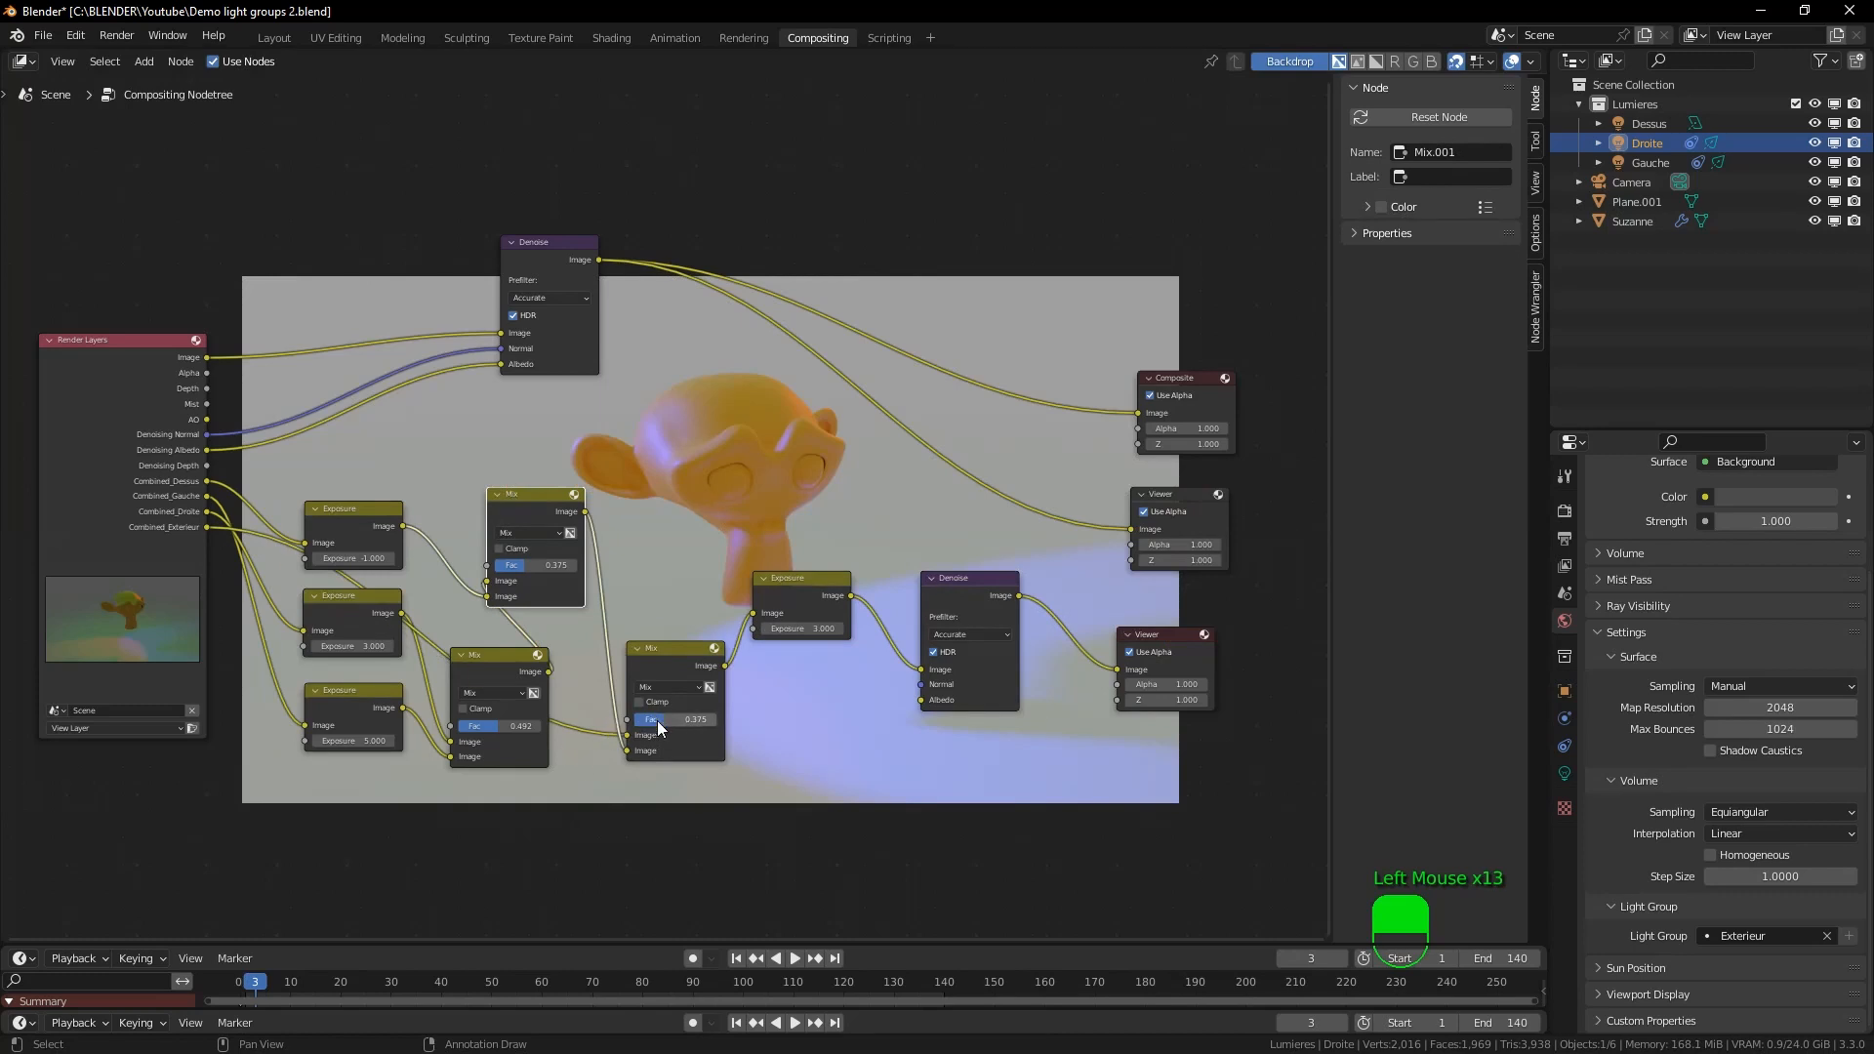
{"action": "mouse_move", "coordinate": [649, 723]}
{"action": "left_mouse_down"}
{"action": "mouse_move", "coordinate": [700, 728]}
{"action": "mouse_move", "coordinate": [654, 723]}
{"action": "mouse_move", "coordinate": [674, 723]}
{"action": "left_mouse_up"}
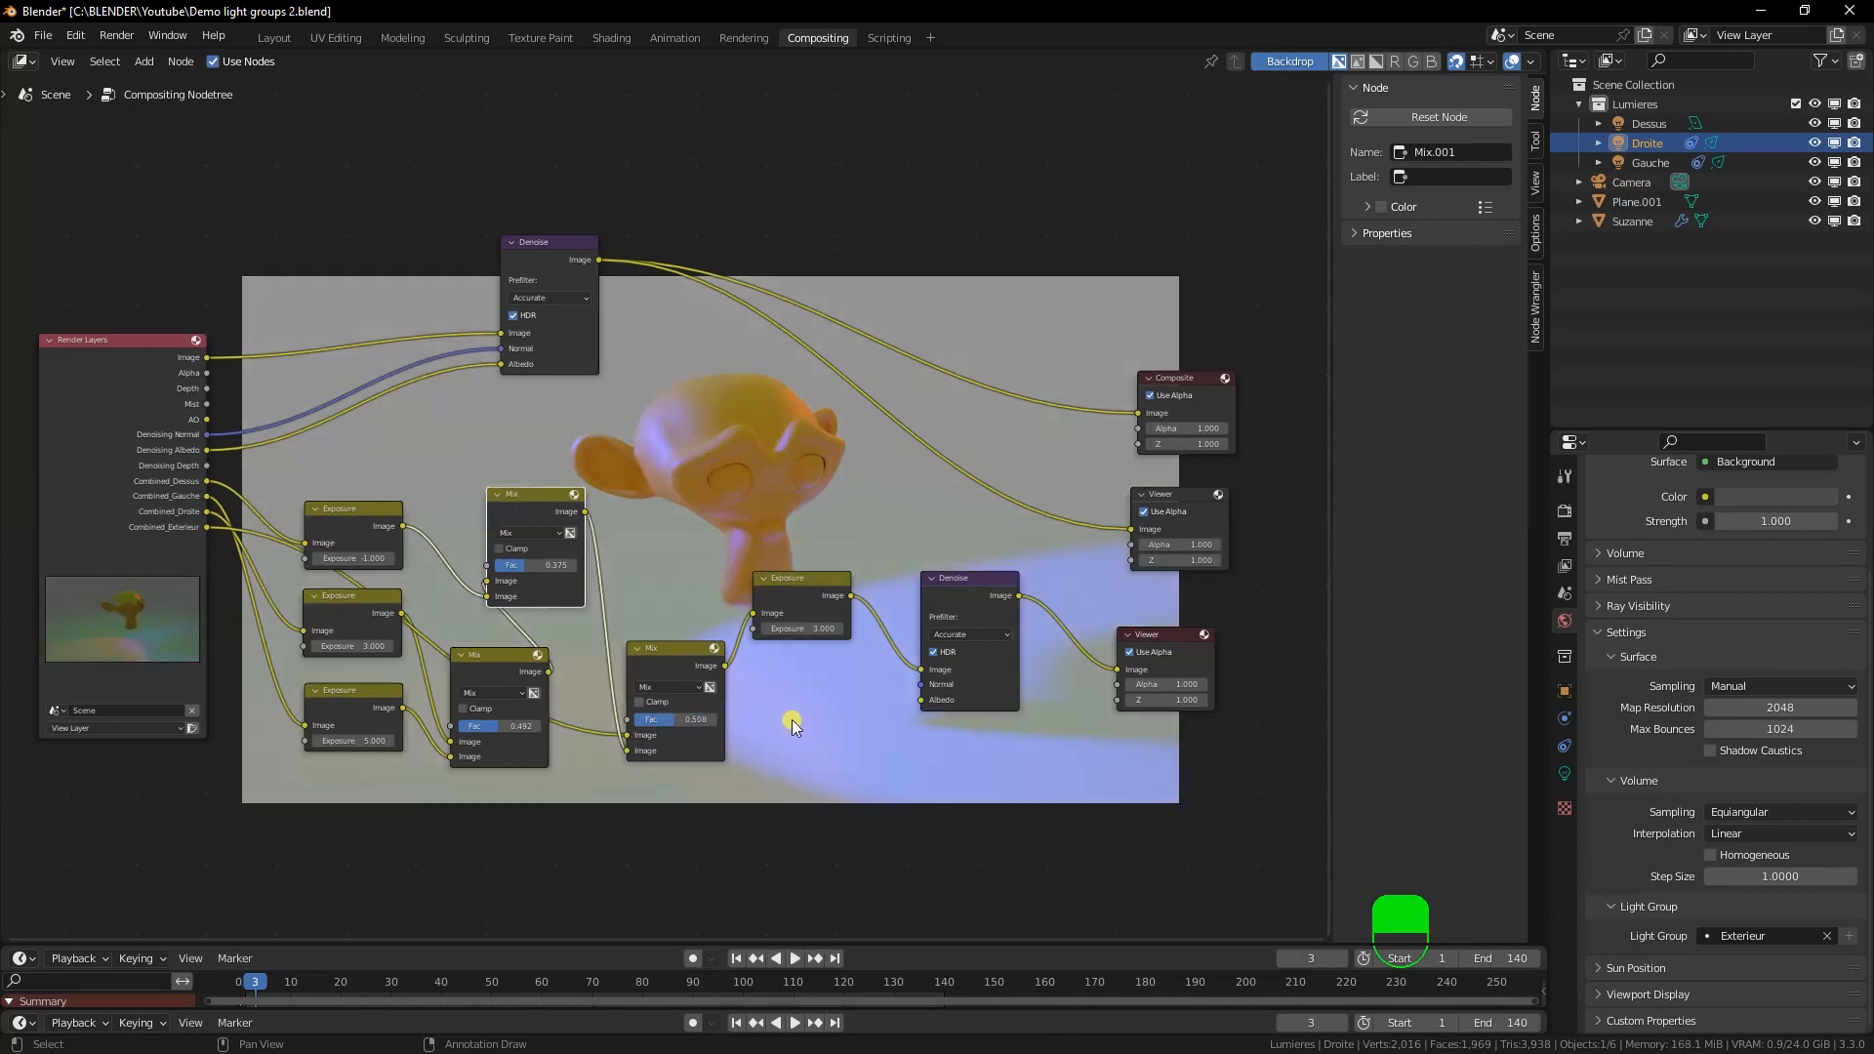
Try exposure values of 0.5 and 1 on the Exposure node that feeds the lower Denoise
{"action": "left_click", "coordinate": [801, 628]}
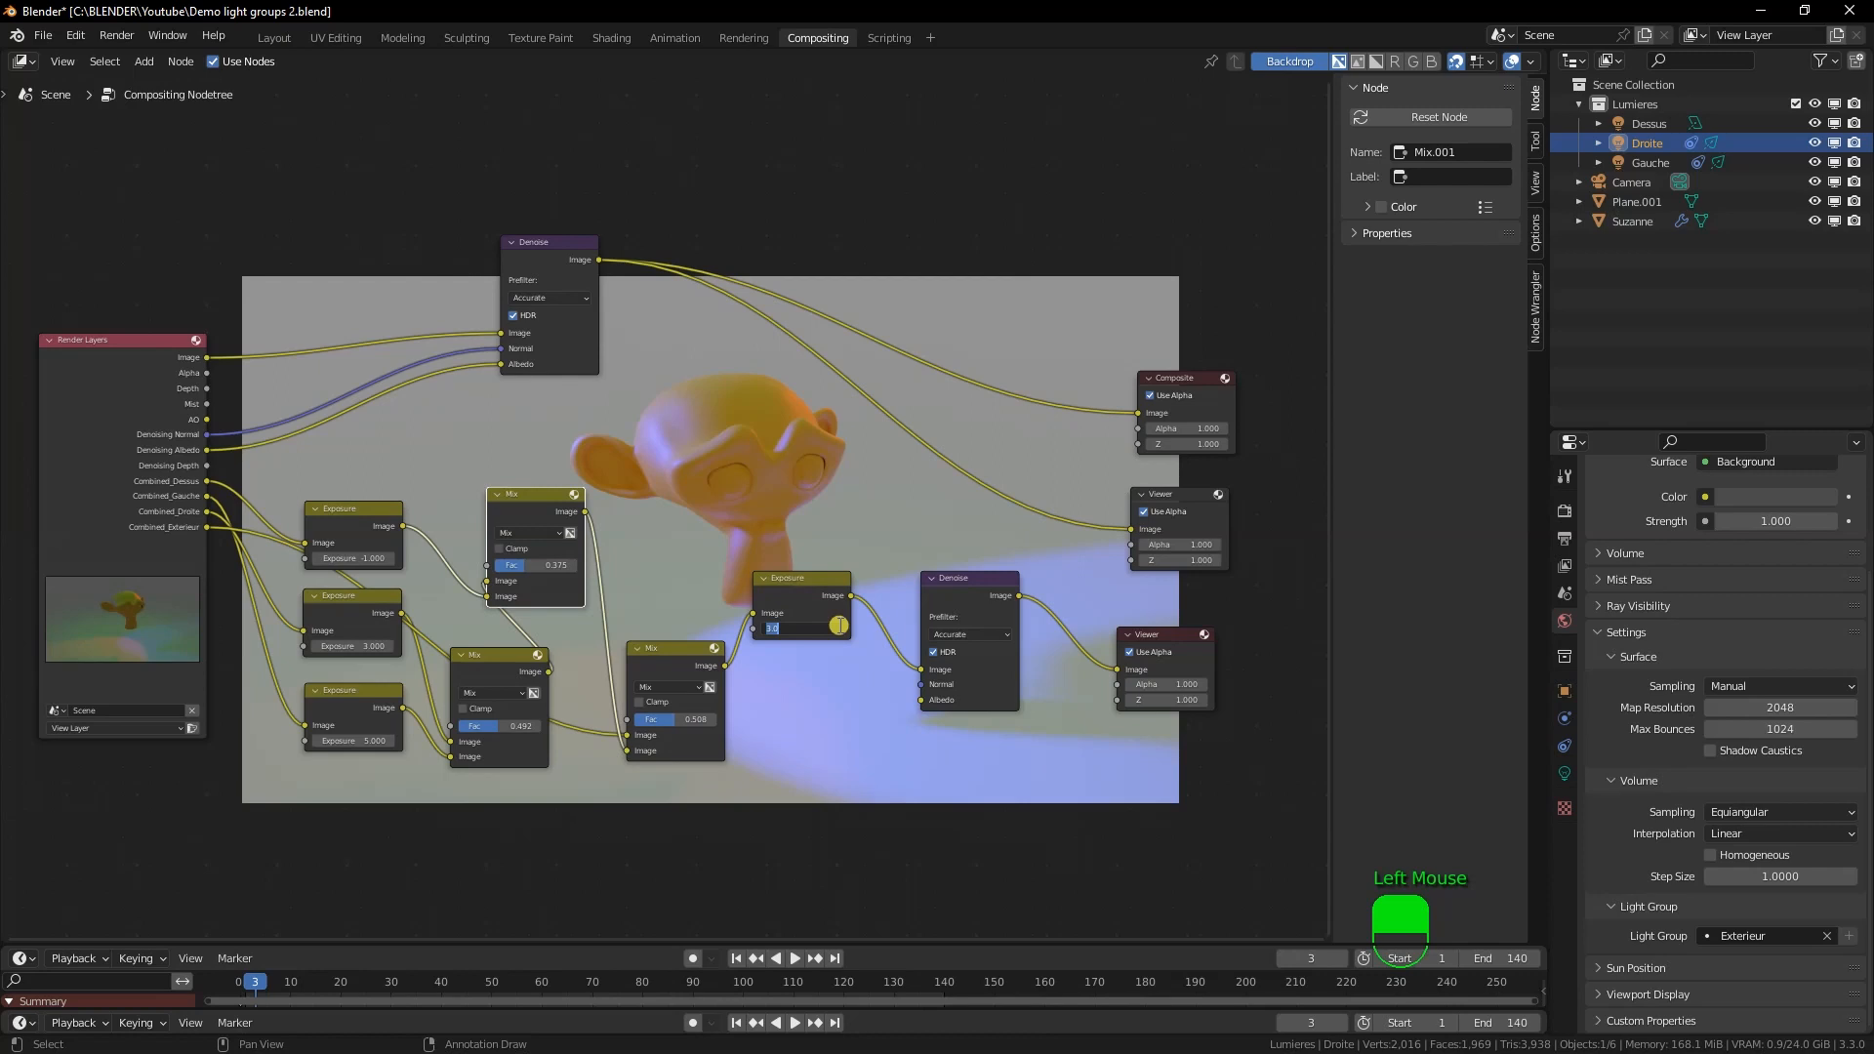
{"action": "type", "text": "0.5"}
{"action": "key", "text": "Return"}
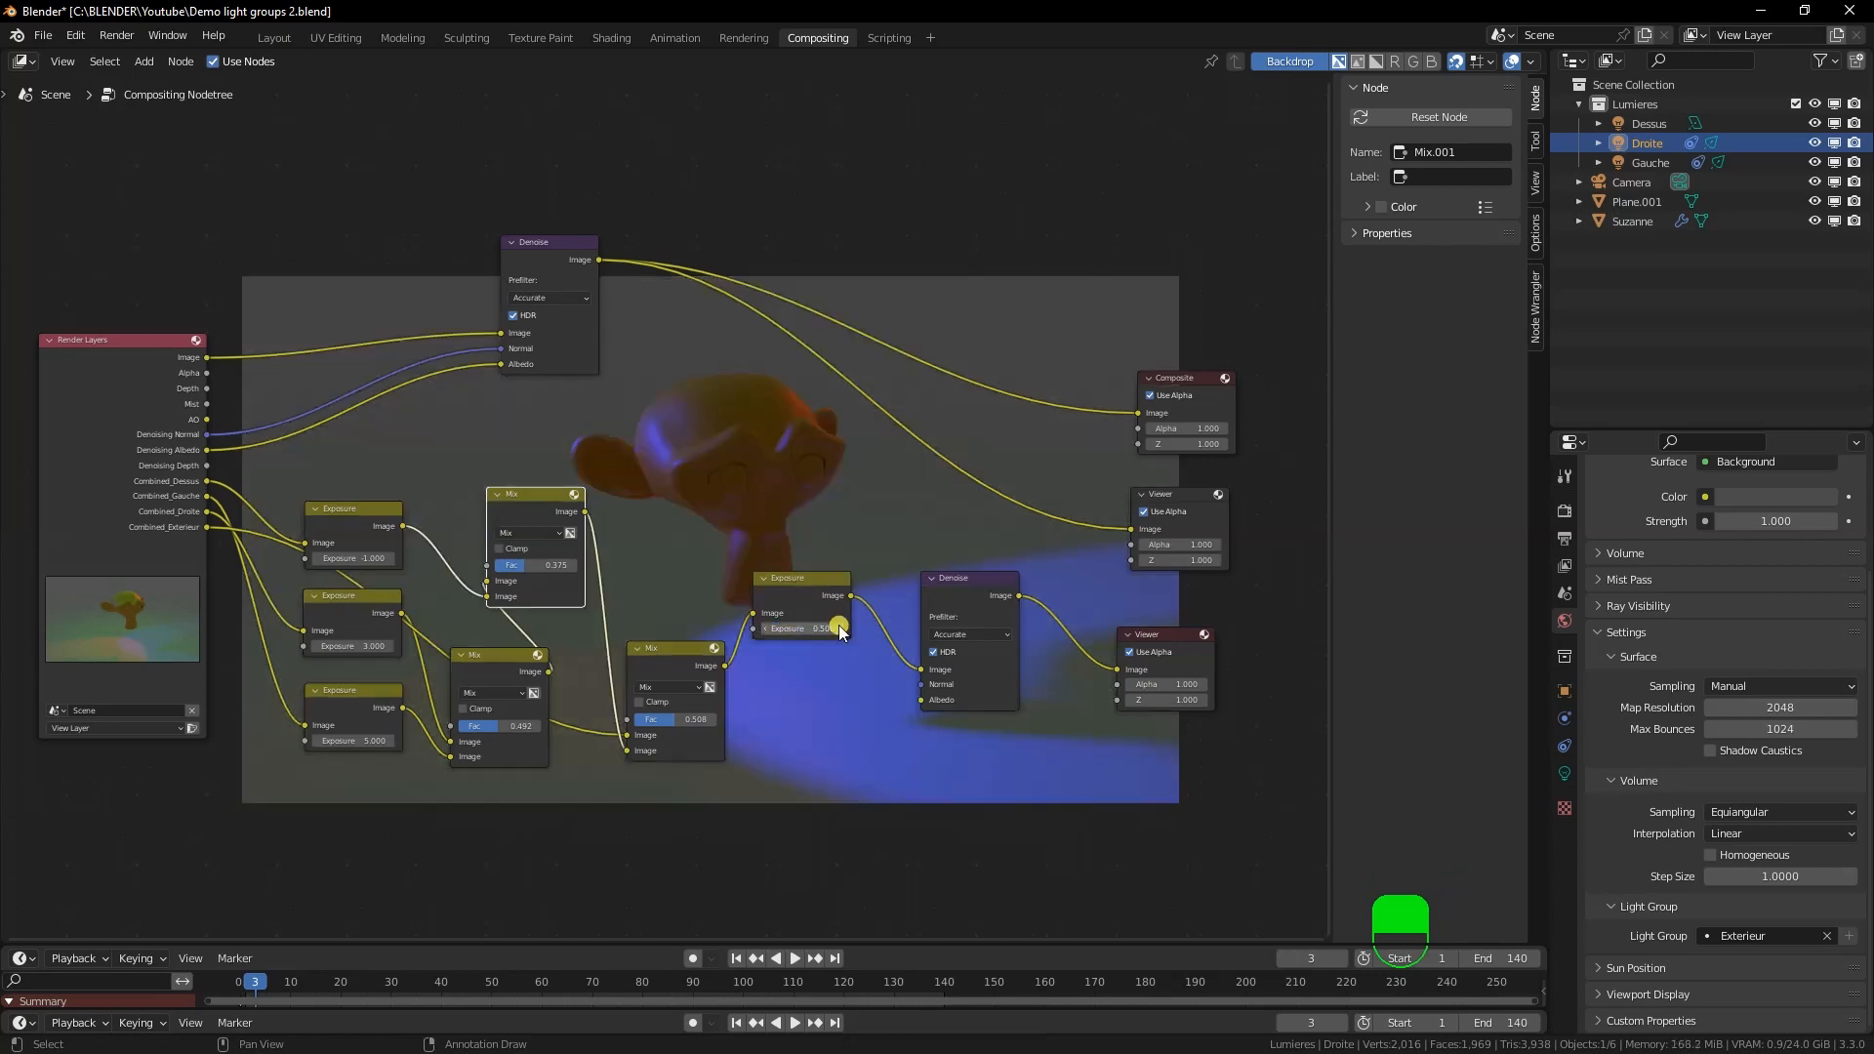
{"action": "left_click", "coordinate": [845, 627]}
{"action": "type", "text": "1"}
{"action": "key", "text": "Return"}
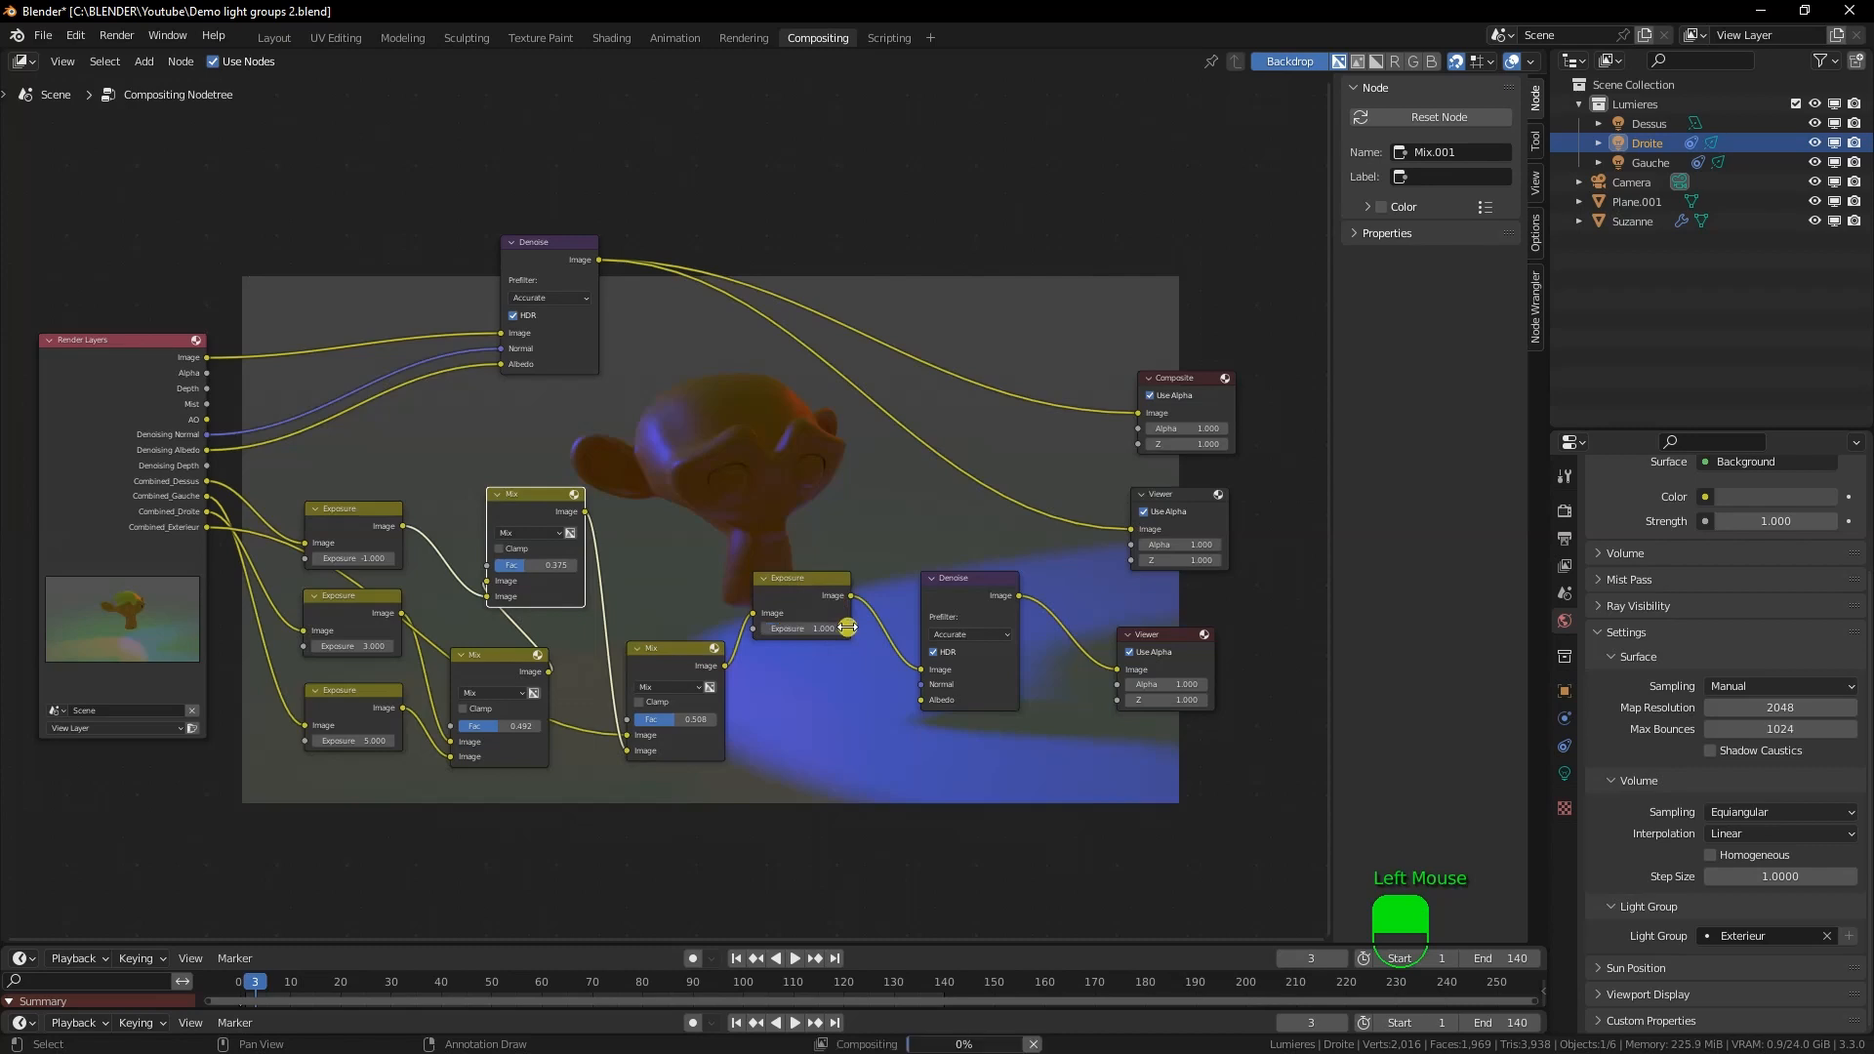
Set the exposure of the node before the lower Denoise to 1.3
{"action": "left_click_drag", "start_coordinate": [802, 636], "coordinate": [813, 633]}
{"action": "left_click", "coordinate": [807, 636]}
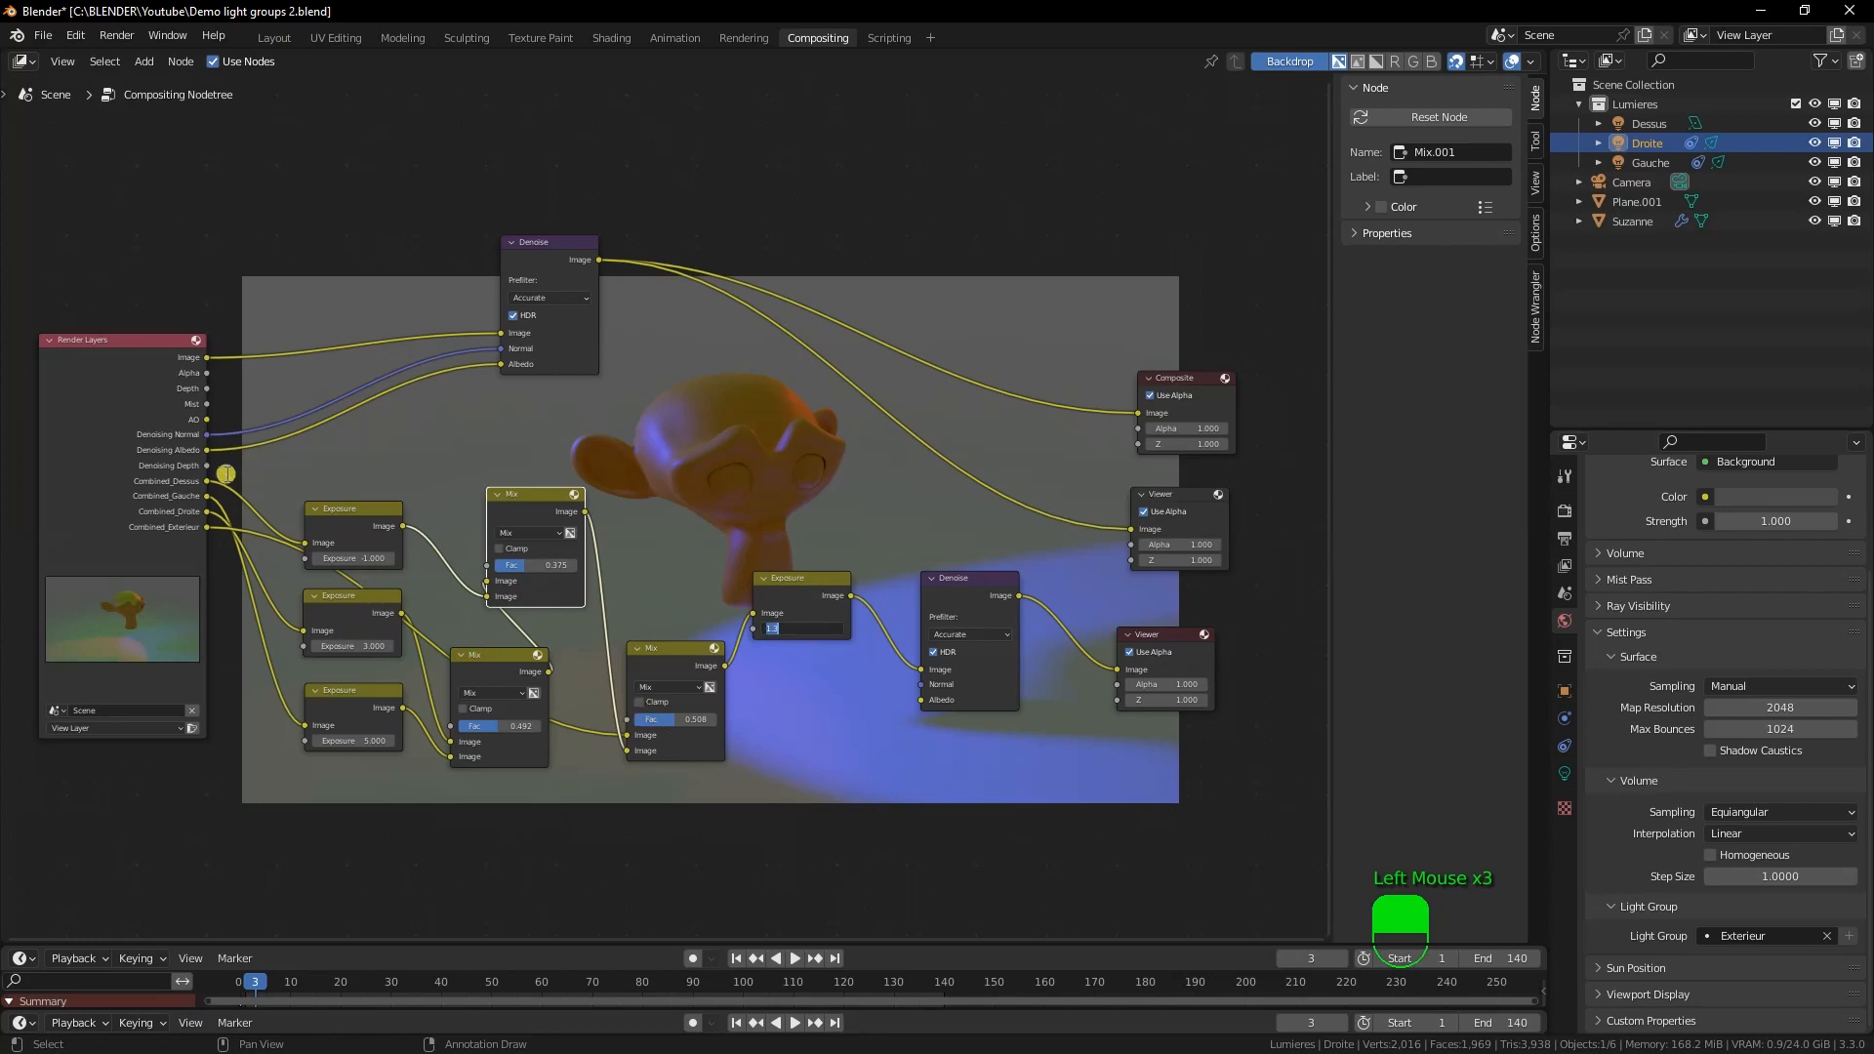
{"action": "left_click", "coordinate": [329, 531]}
Duplicate the top Exposure node, insert it on the Combined_Exterieur link into the last Mix, and place it below the other nodes
{"action": "left_click", "coordinate": [346, 519]}
{"action": "left_click_drag", "start_coordinate": [682, 647], "coordinate": [683, 613]}
{"action": "left_click", "coordinate": [365, 529]}
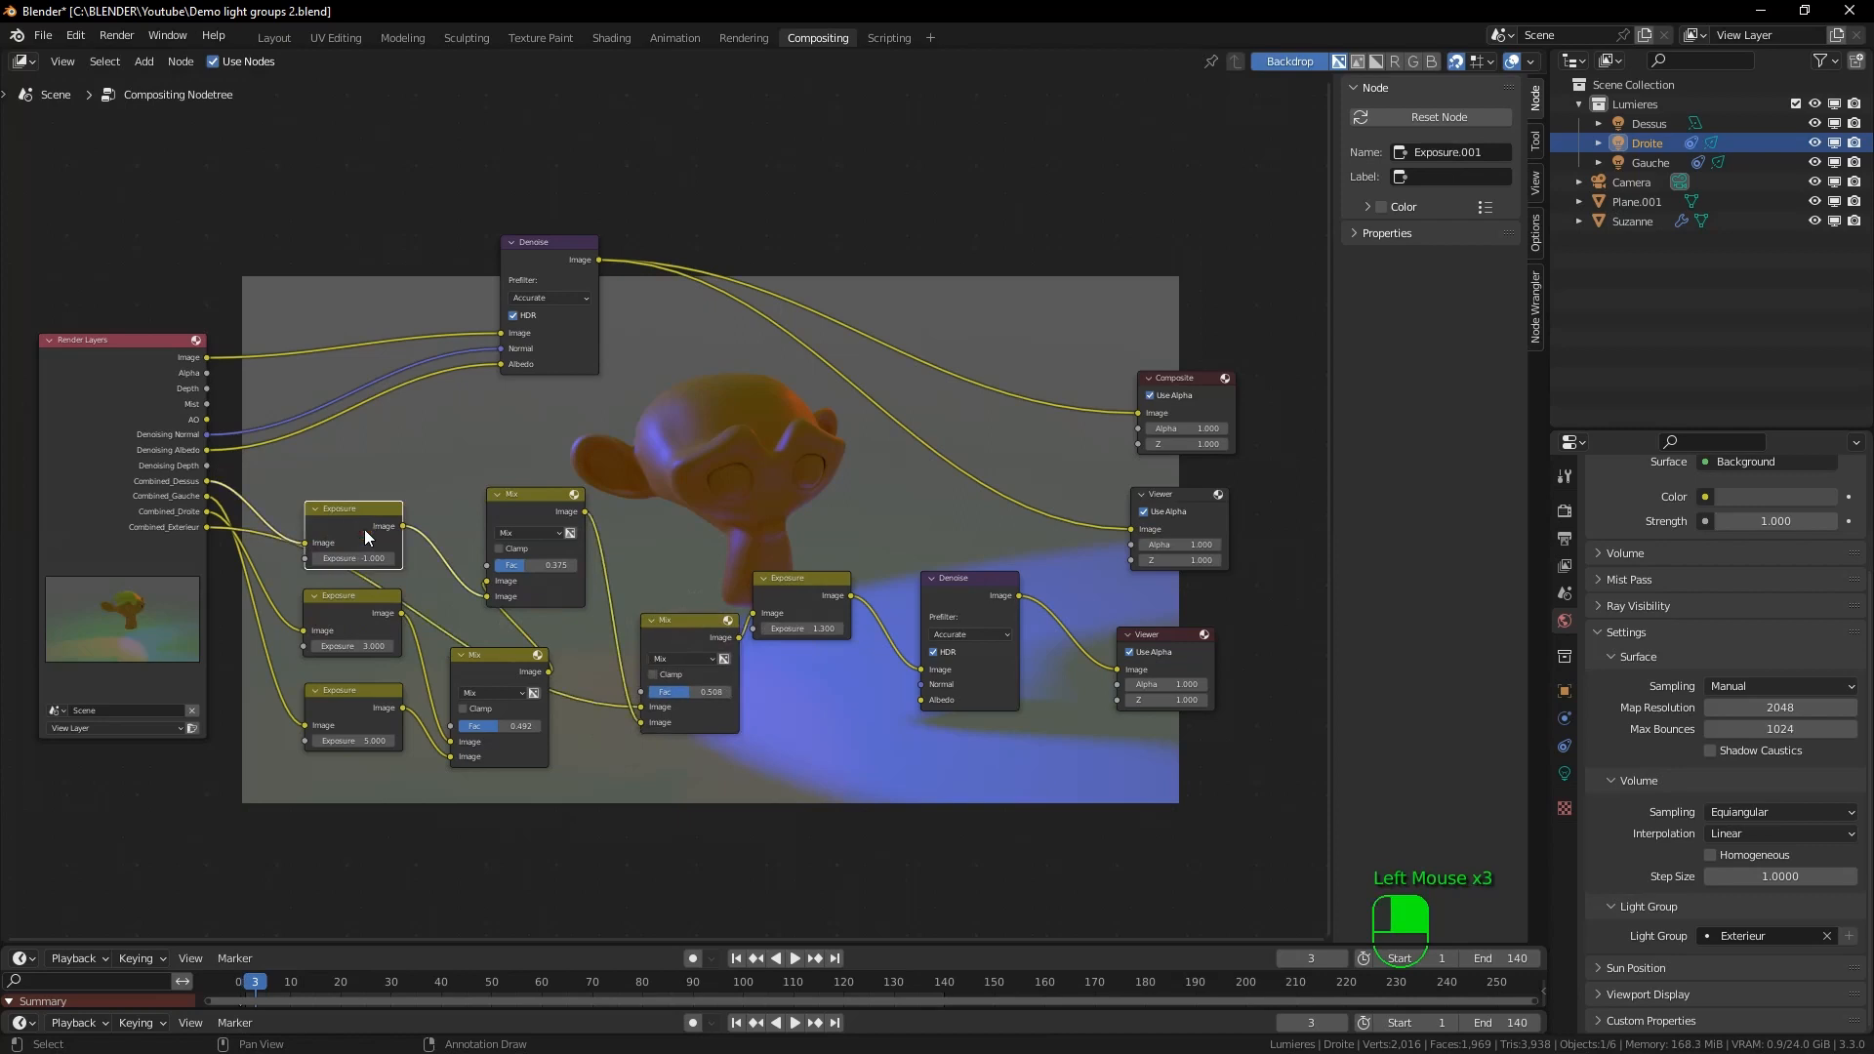
{"action": "key", "text": "shift+d"}
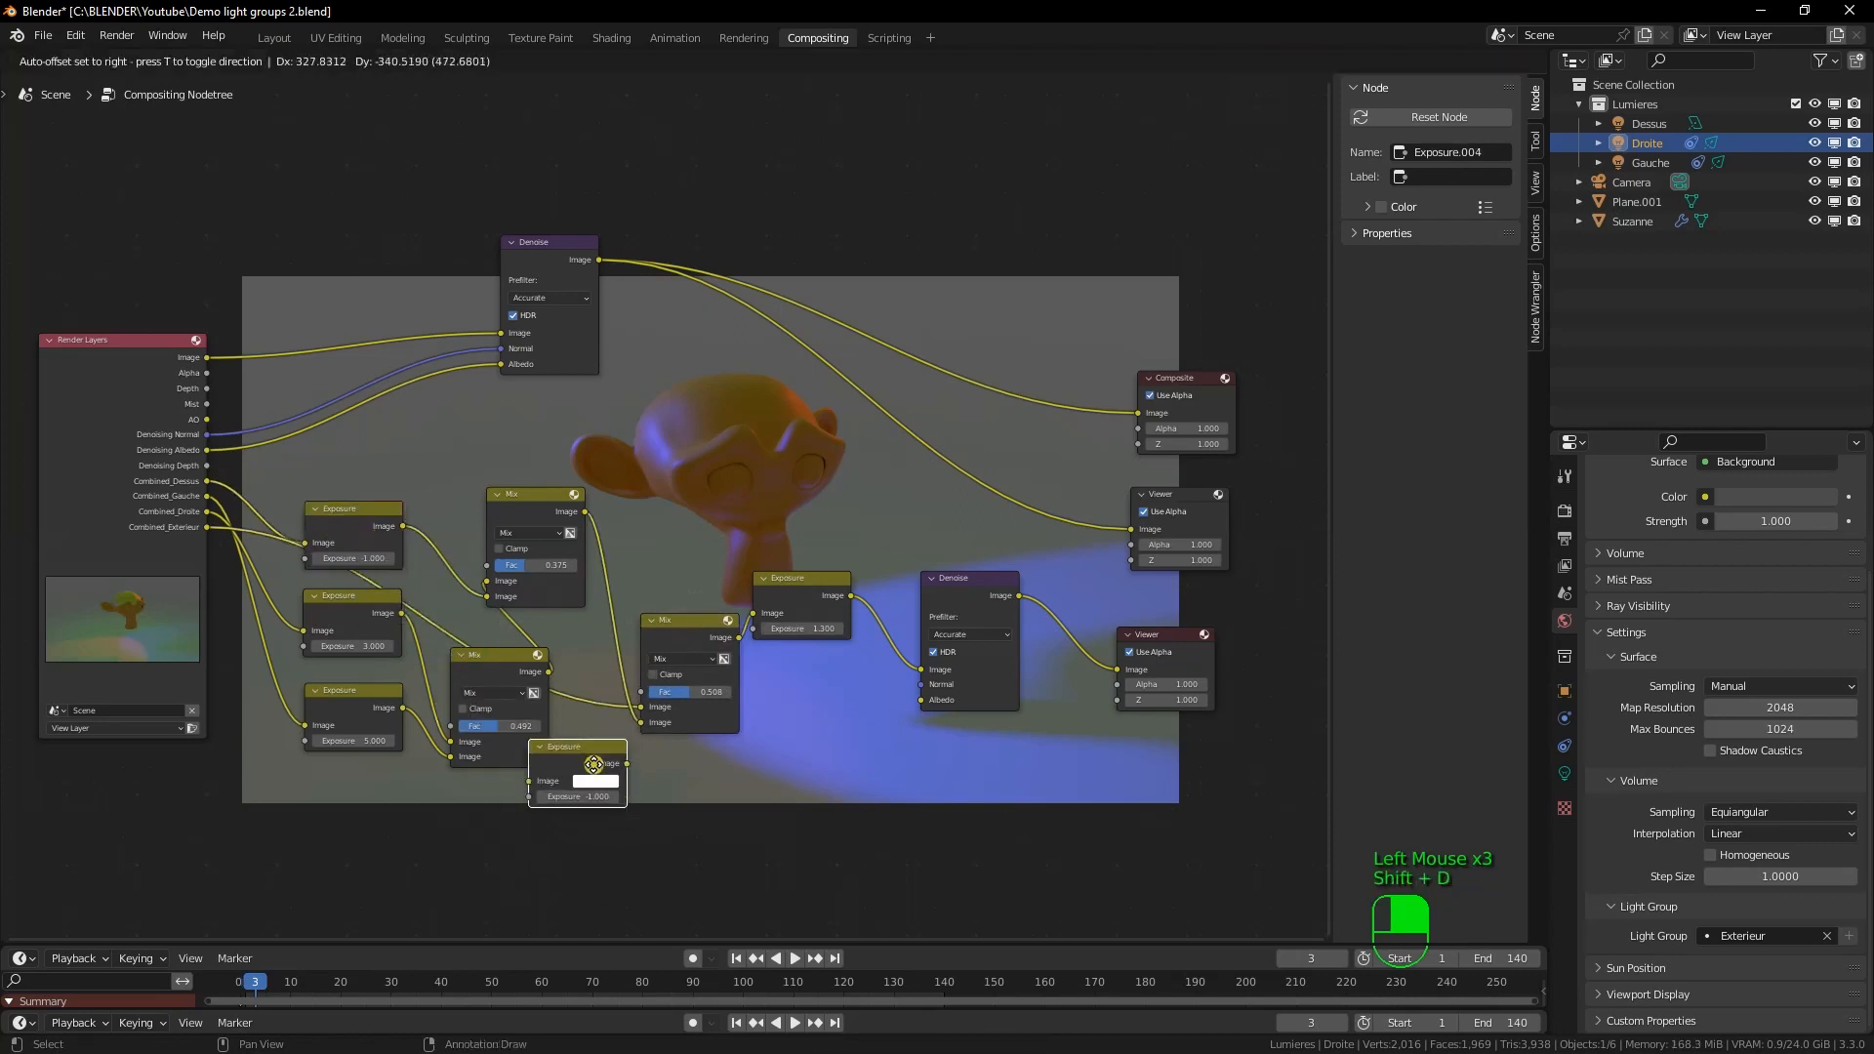
{"action": "left_click", "coordinate": [548, 730]}
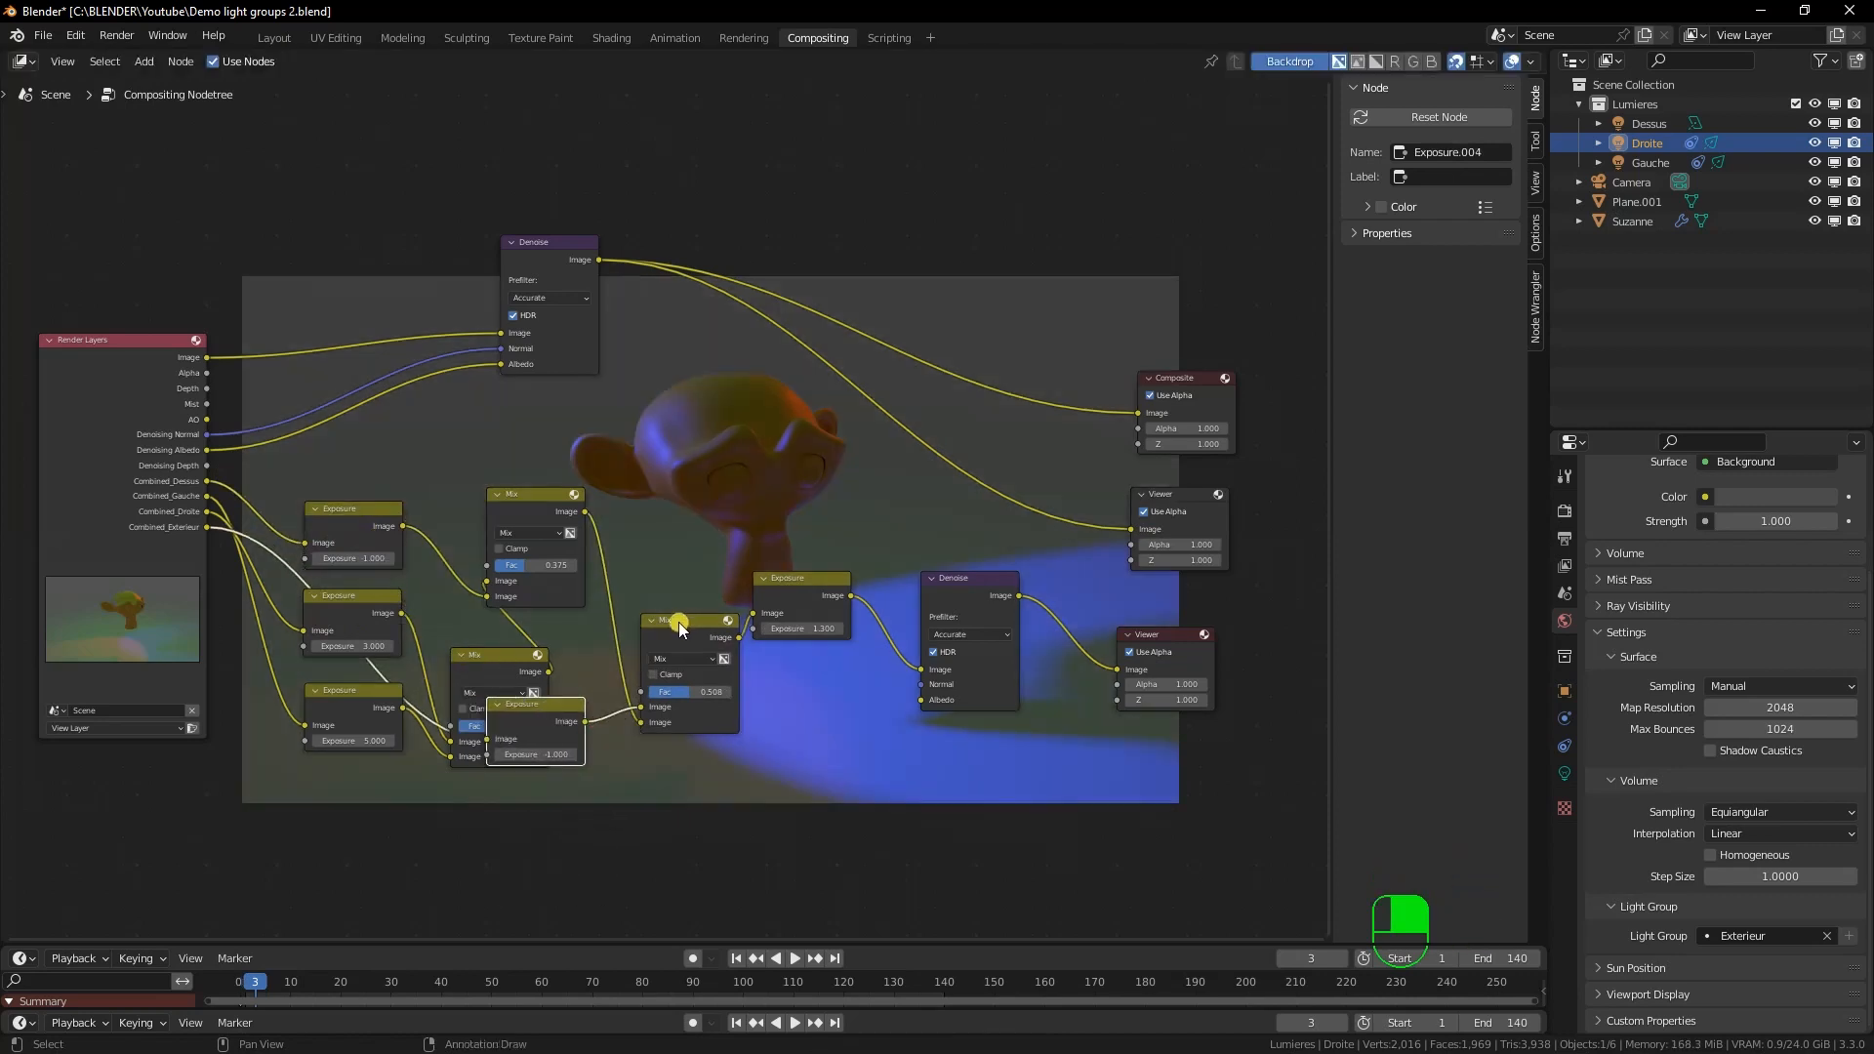
{"action": "left_click_drag", "start_coordinate": [537, 699], "coordinate": [553, 853]}
Try an exposure of 2 on the Exposure node for the Exterieur pass
{"action": "left_click", "coordinate": [536, 852]}
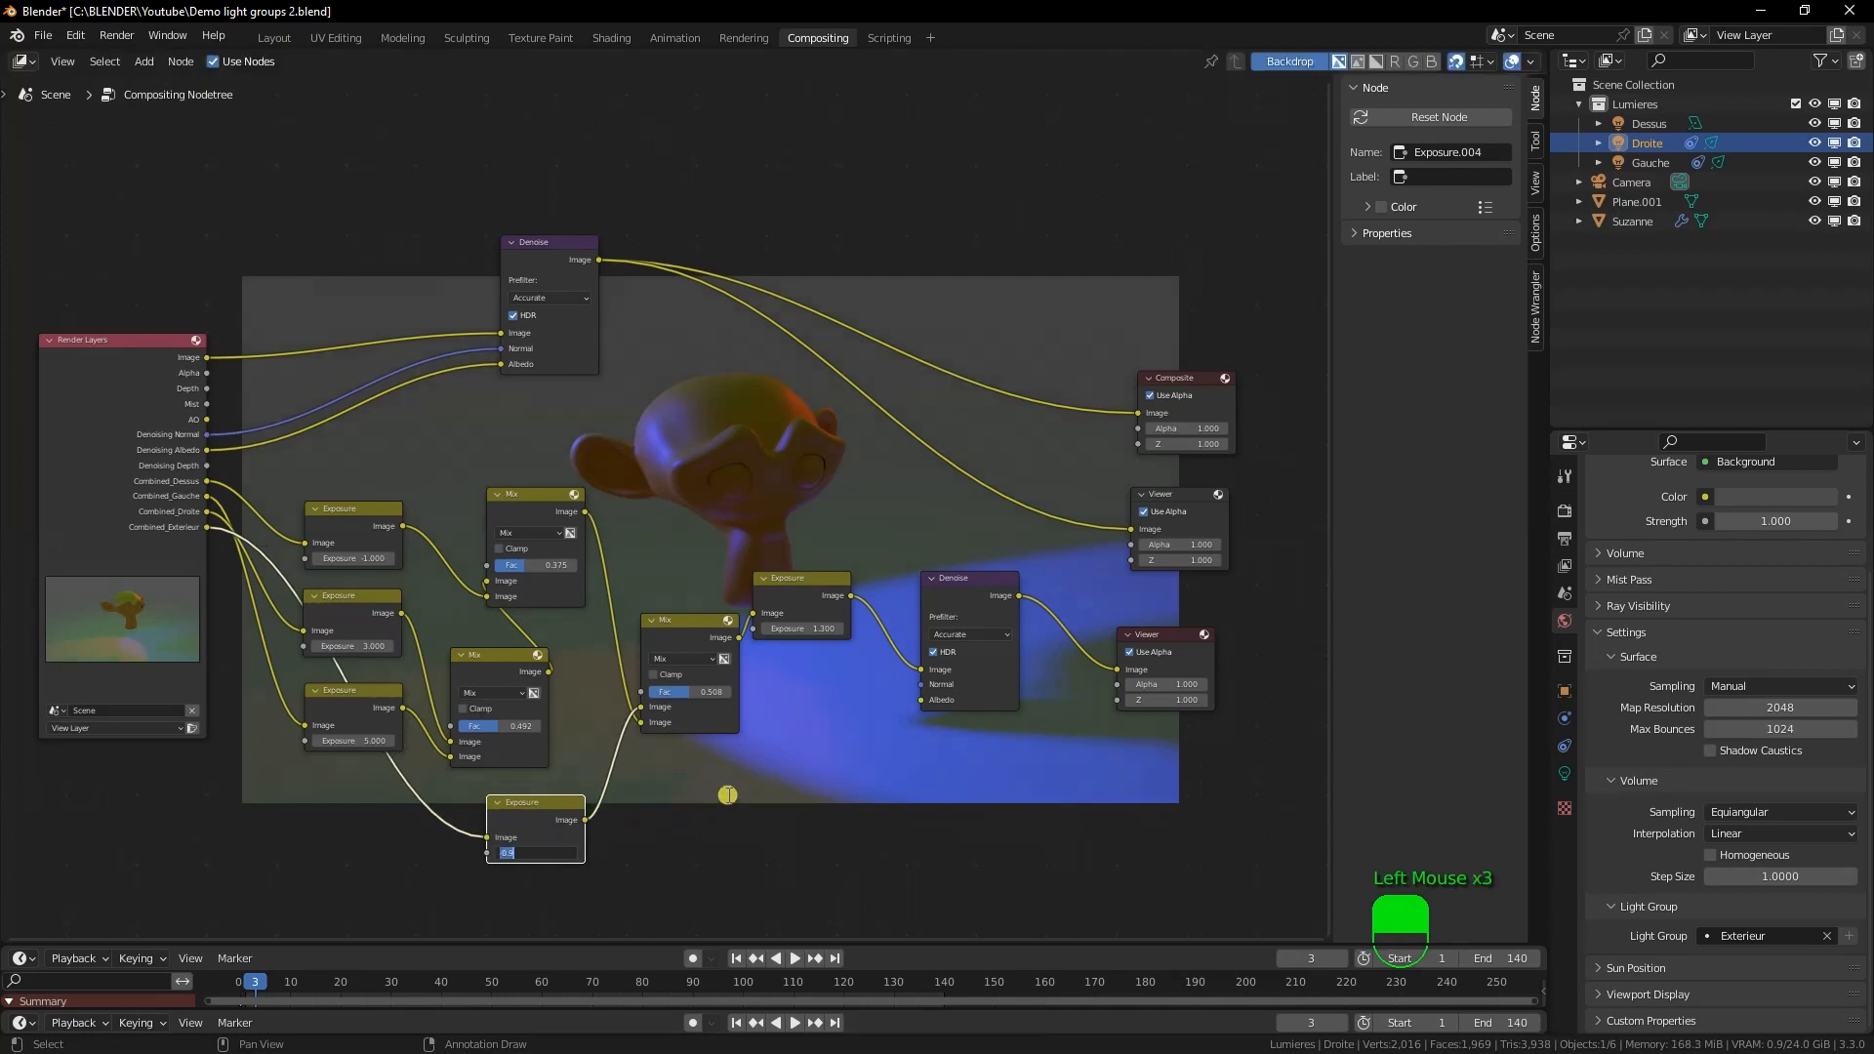
{"action": "type", "text": "2"}
{"action": "key", "text": "Return"}
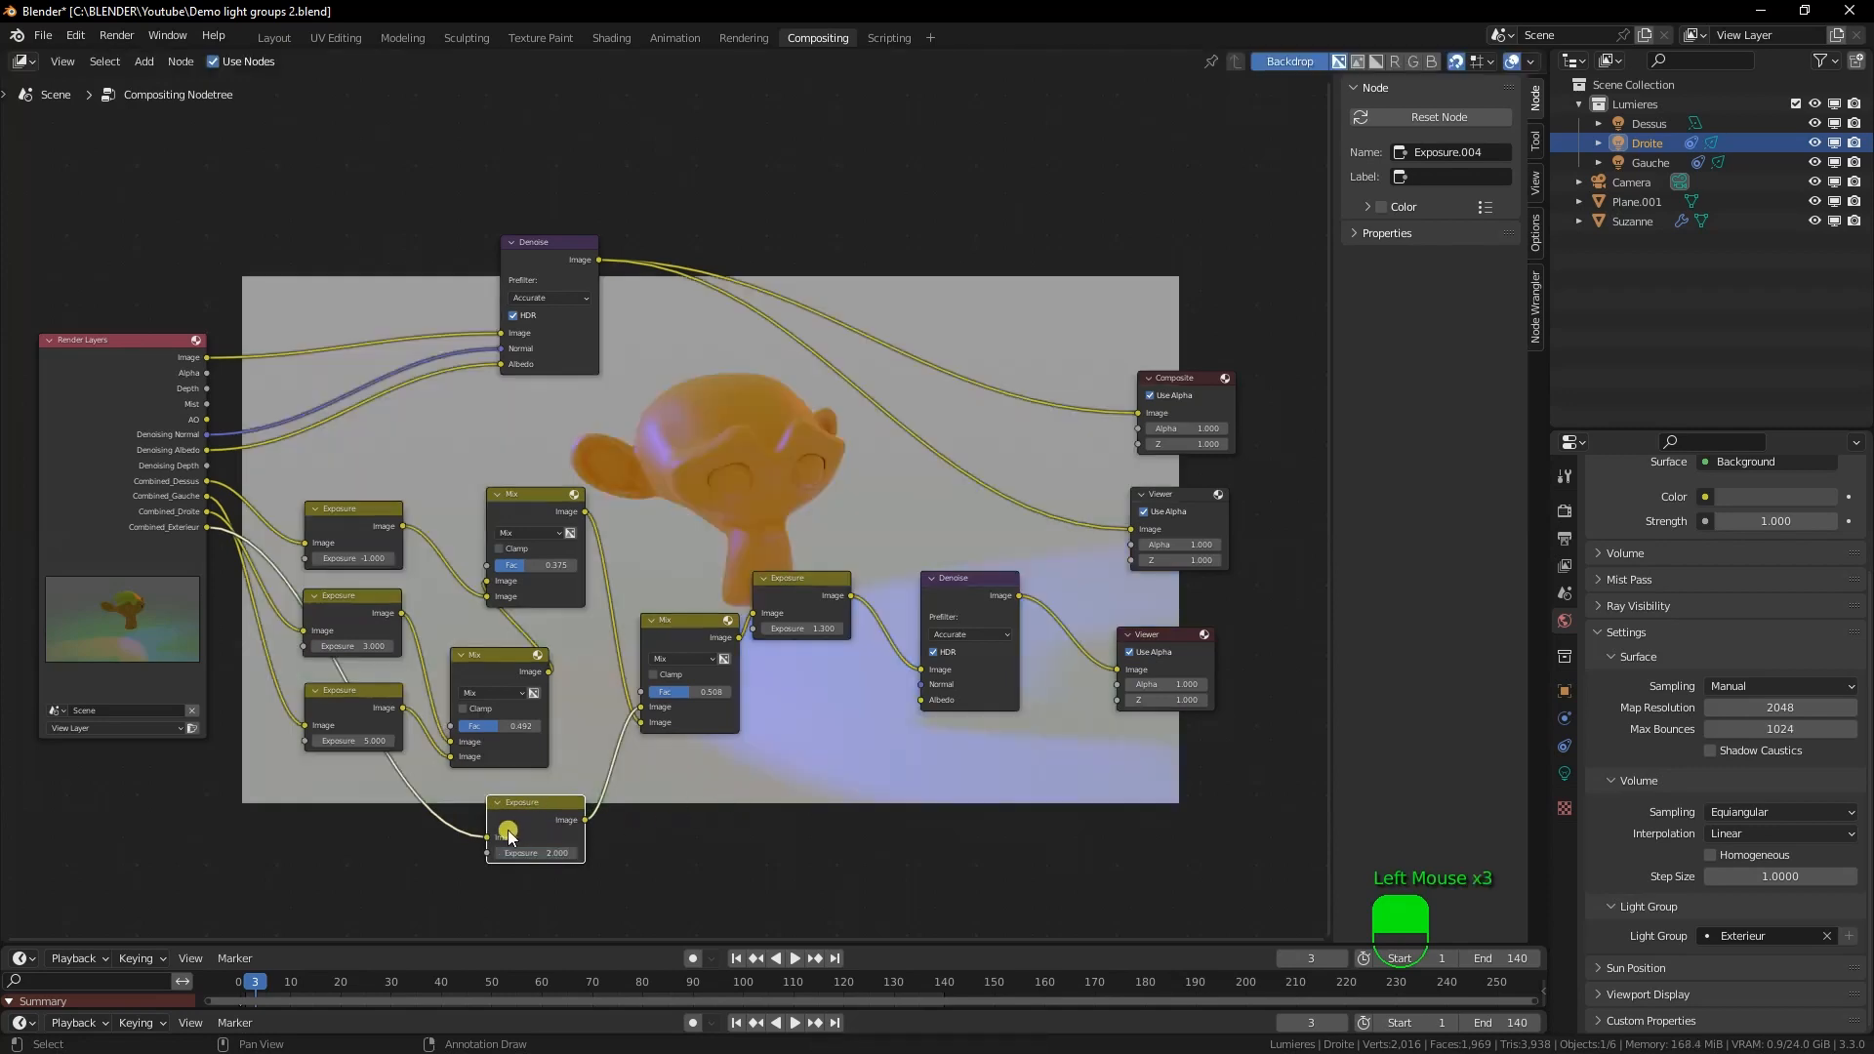
Set the Exterieur pass's Exposure node to 1 and tidy the positions of that node and the last Mix
{"action": "left_click", "coordinate": [537, 853]}
{"action": "left_click_drag", "start_coordinate": [537, 853], "coordinate": [738, 812]}
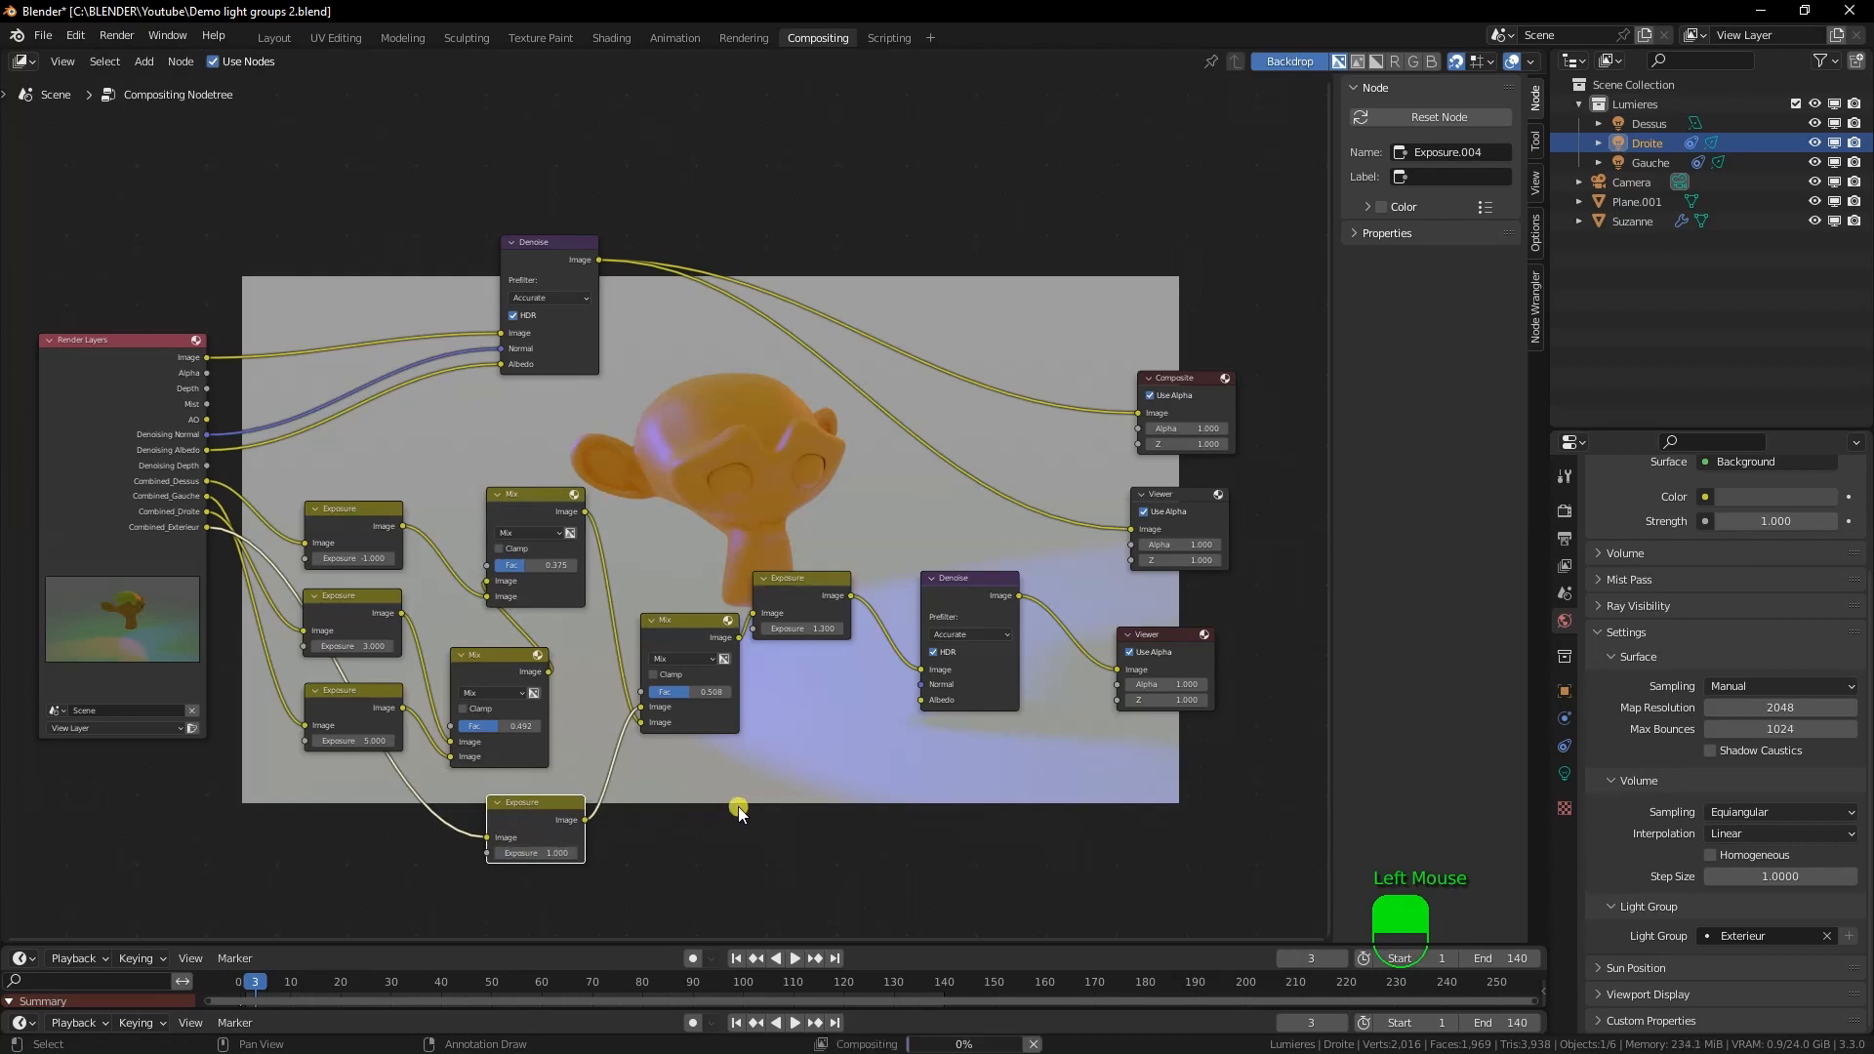
{"action": "left_click_drag", "start_coordinate": [550, 798], "coordinate": [536, 794]}
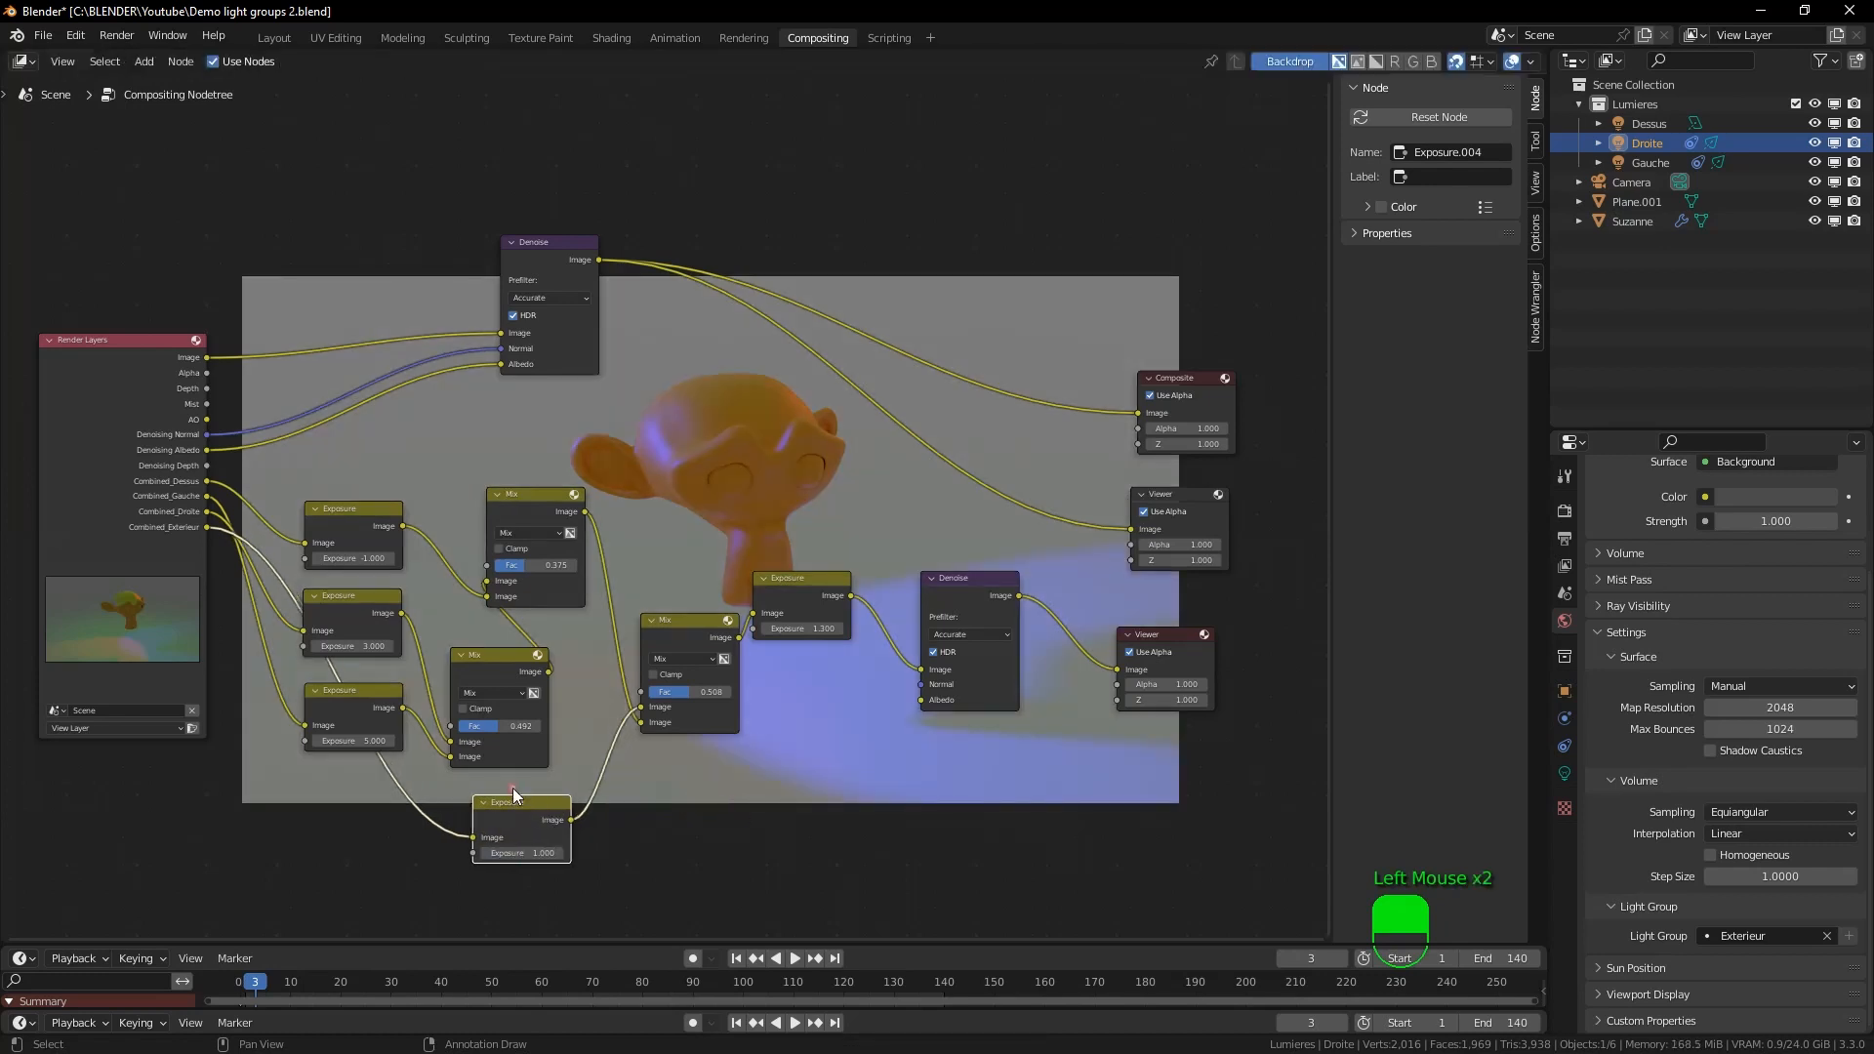
{"action": "left_click_drag", "start_coordinate": [668, 621], "coordinate": [652, 617]}
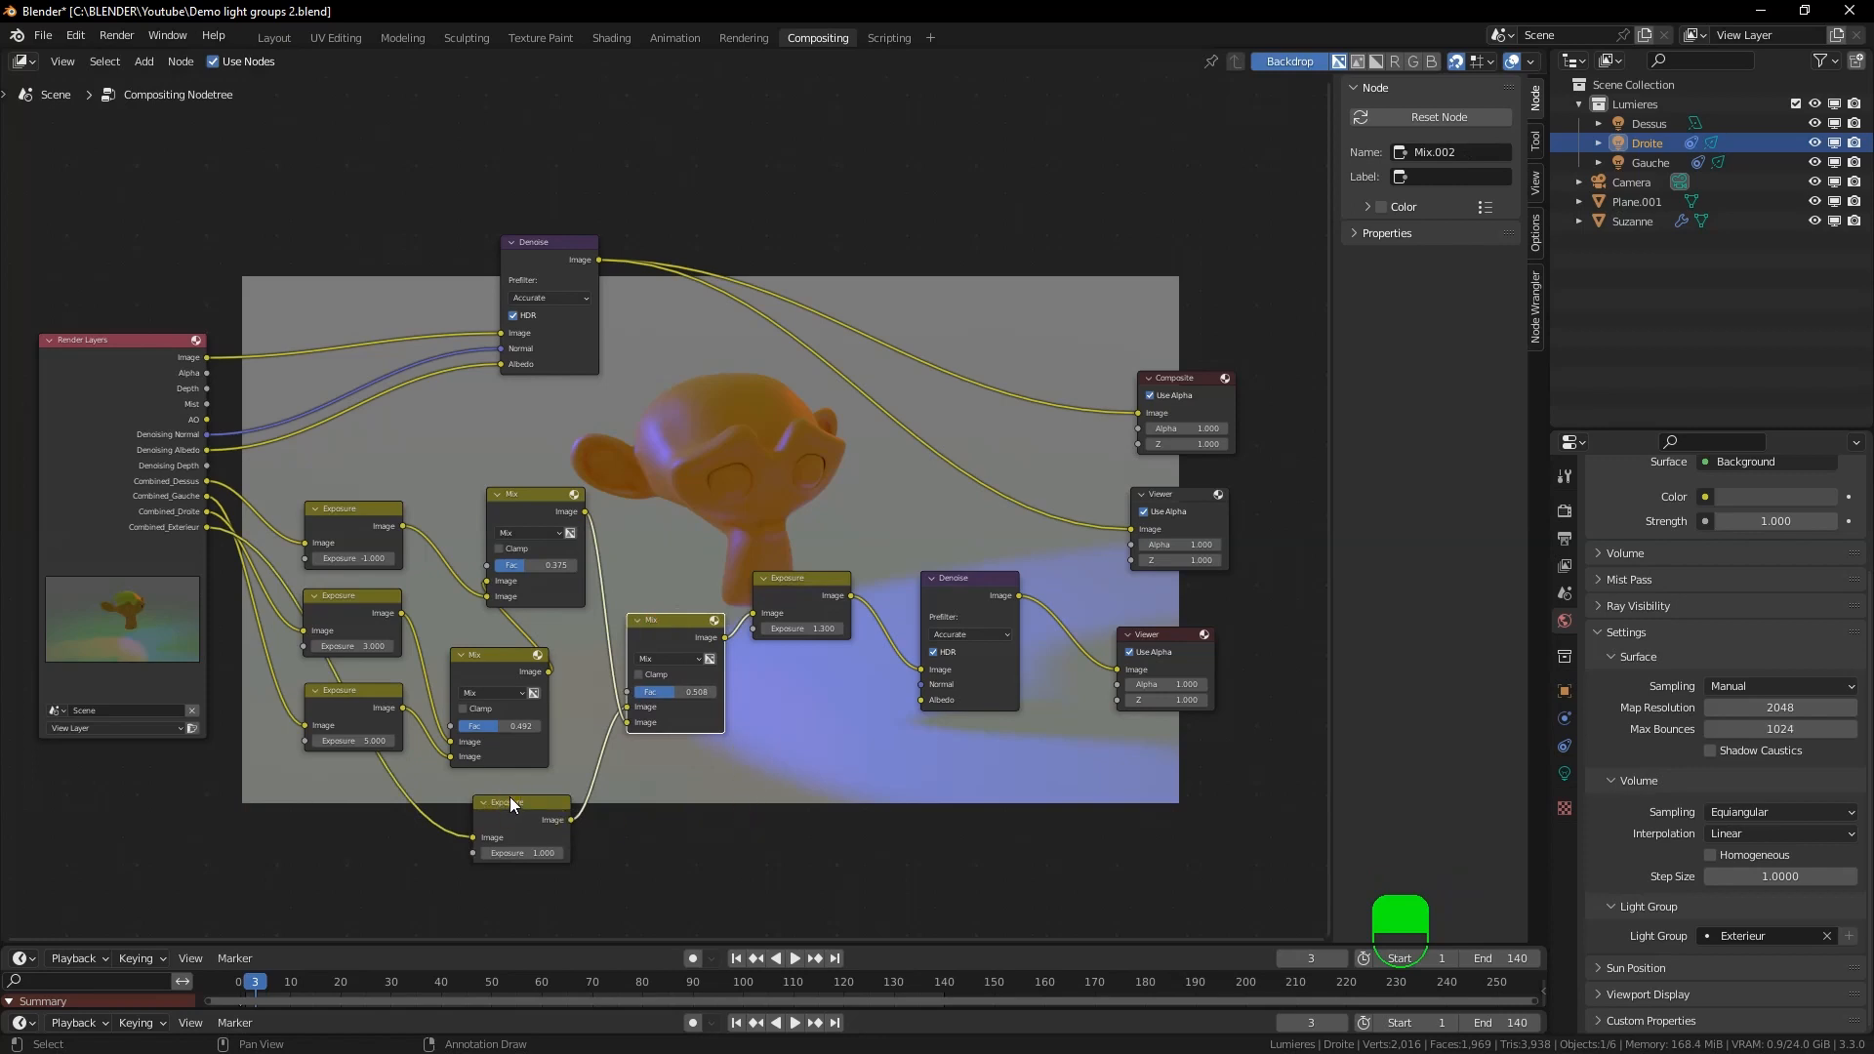
{"action": "left_click_drag", "start_coordinate": [510, 797], "coordinate": [500, 810]}
Insert a Color Balance node on the Combined_Exterieur link before its Exposure node and shift its Lift colour towards blue
{"action": "key", "text": "shift+a"}
{"action": "mouse_move", "coordinate": [281, 871]}
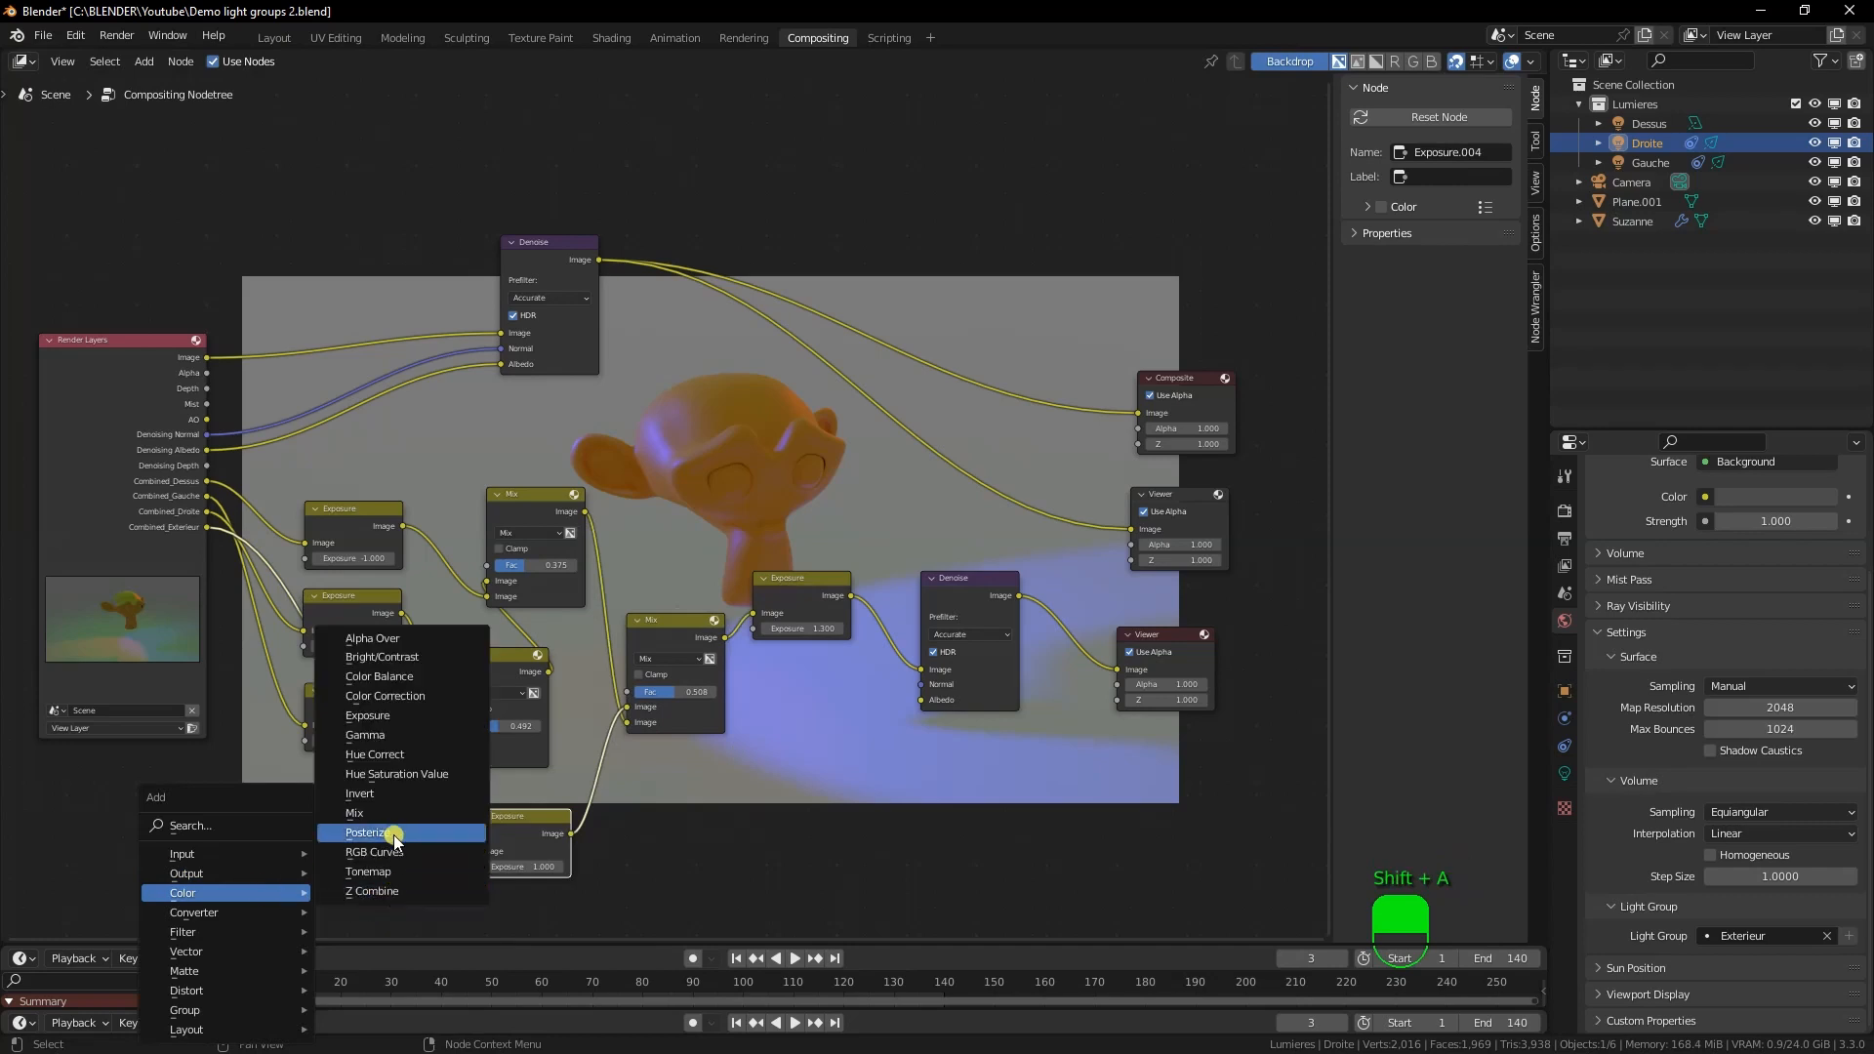
{"action": "left_click", "coordinate": [410, 676]}
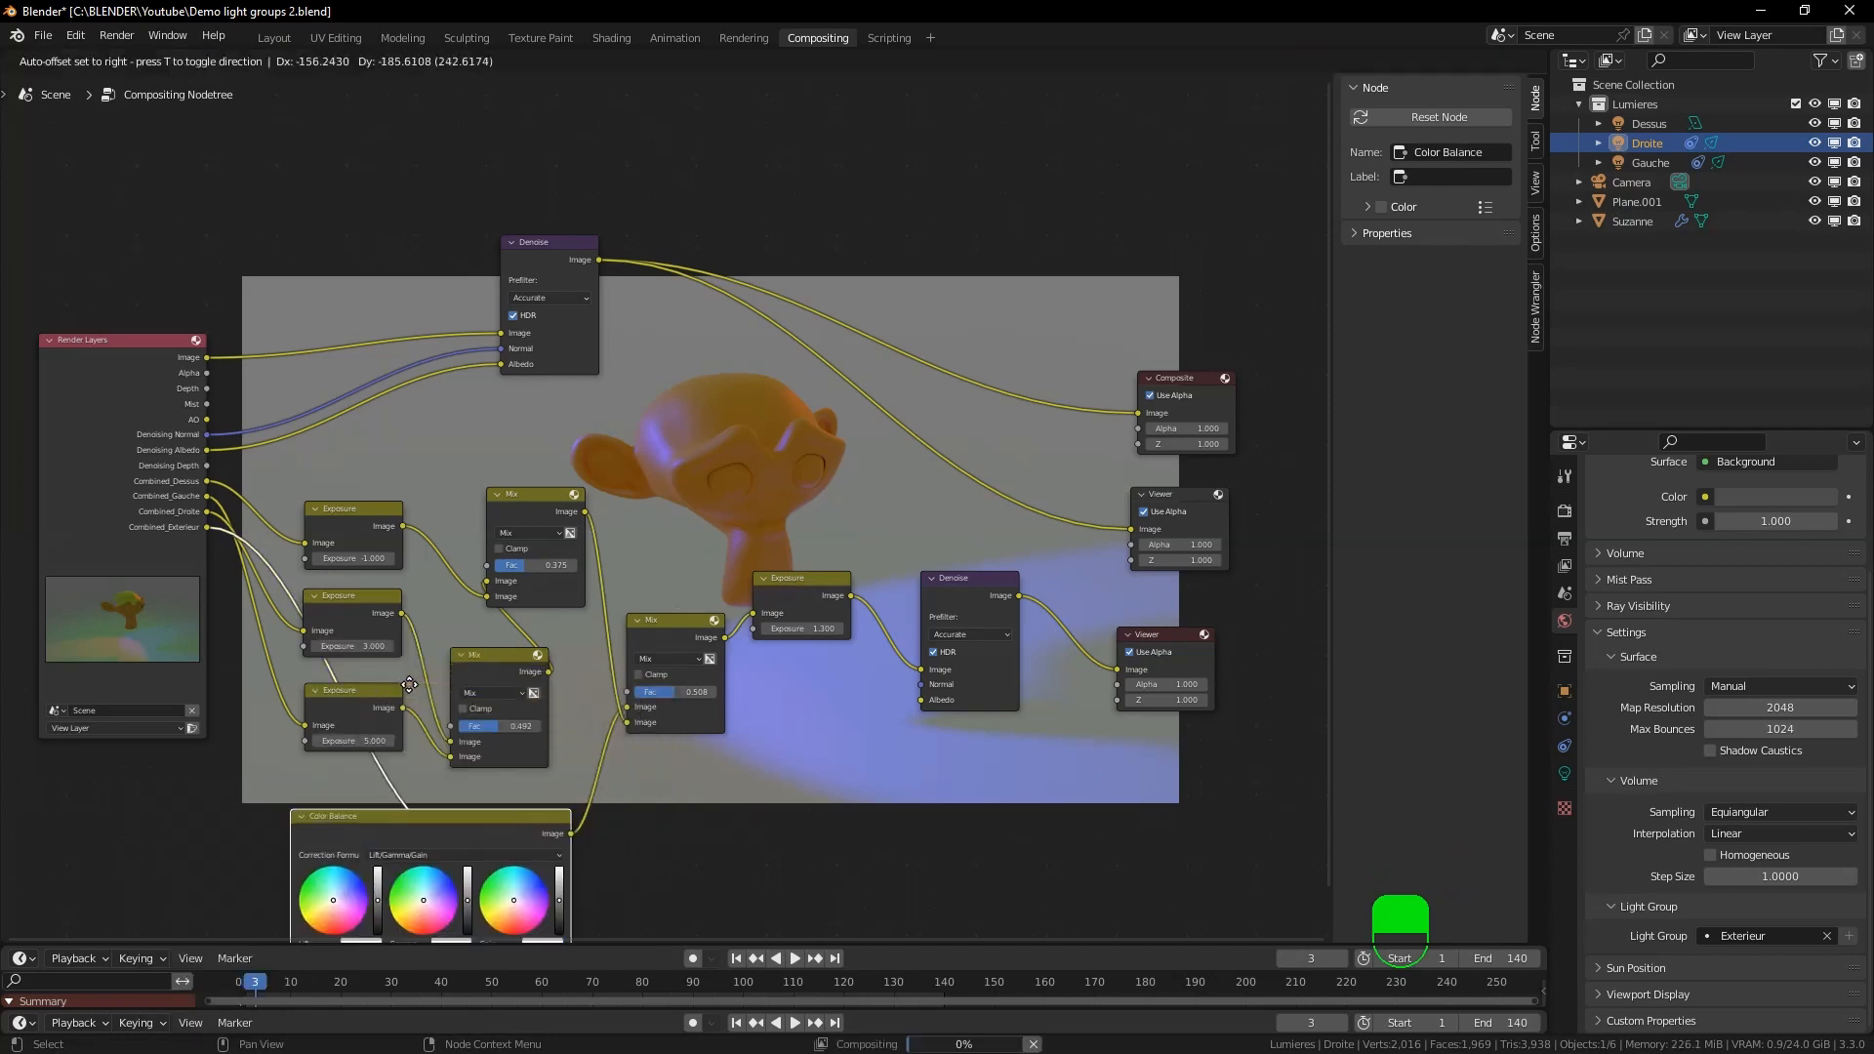
{"action": "left_click", "coordinate": [262, 778]}
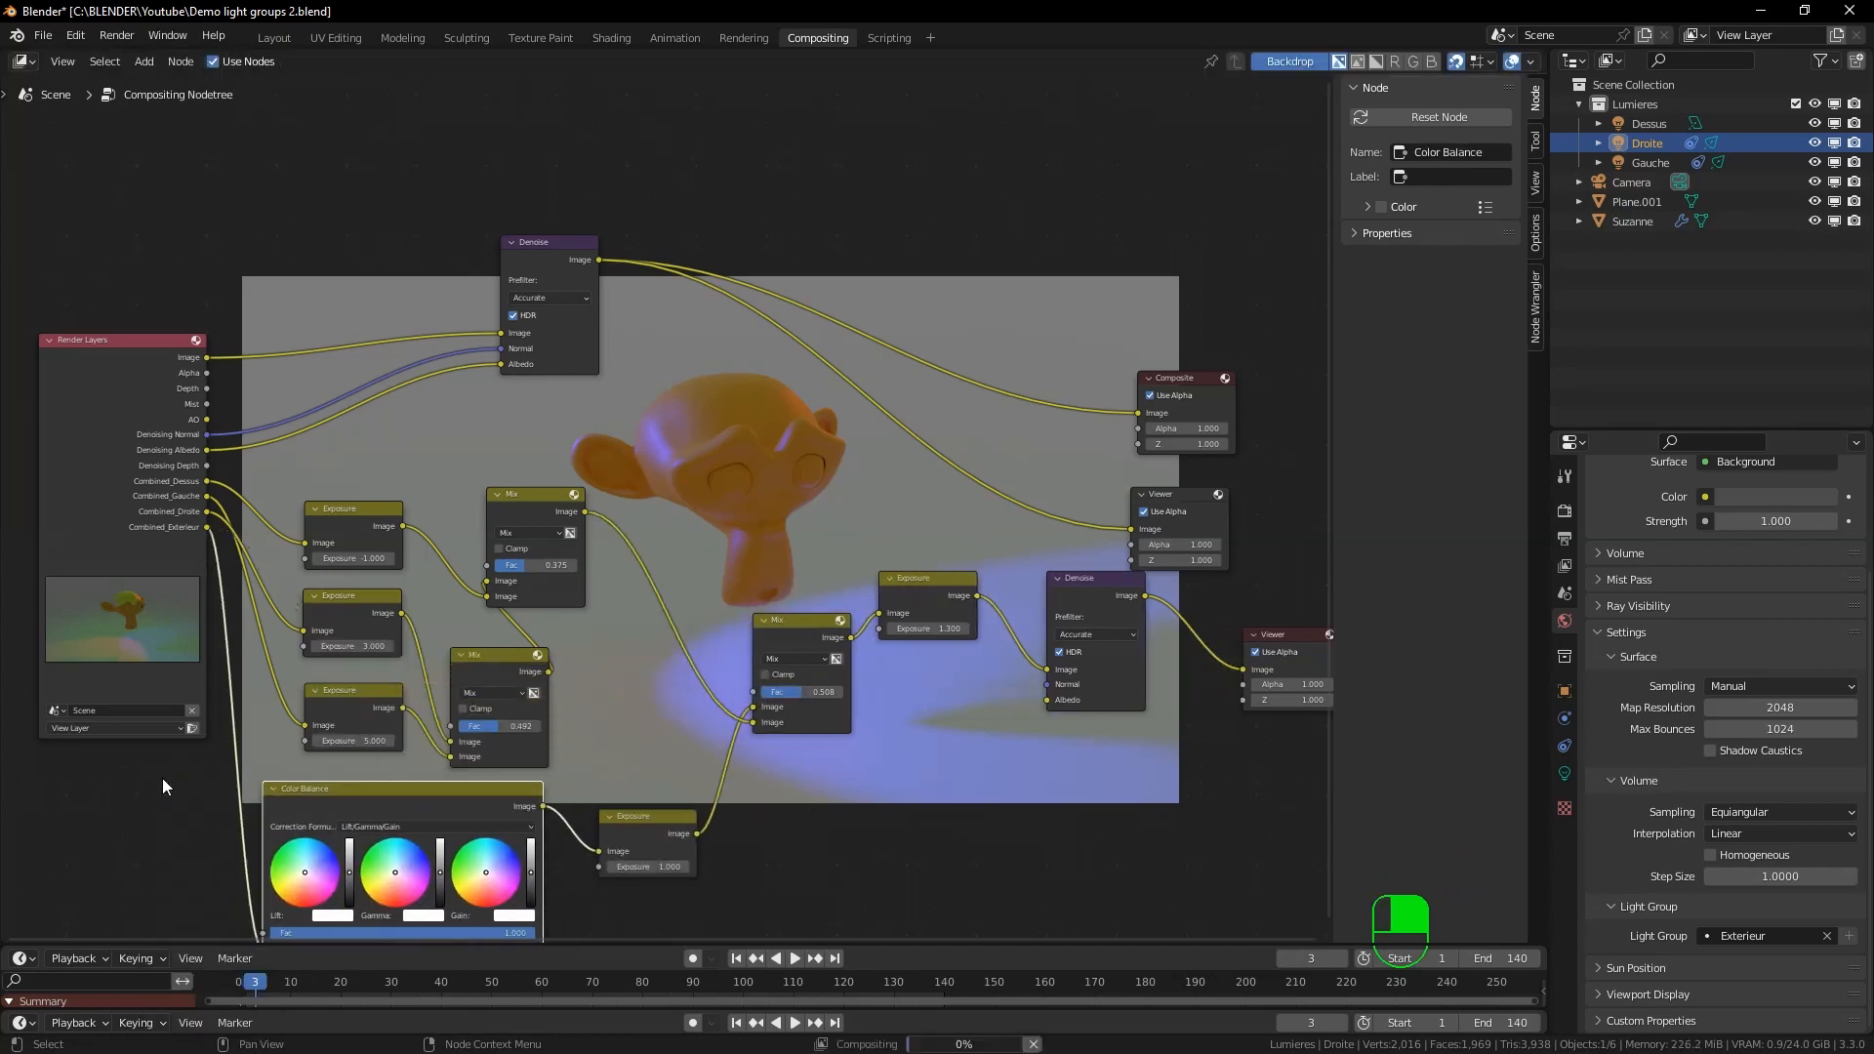
{"action": "left_click", "coordinate": [314, 865]}
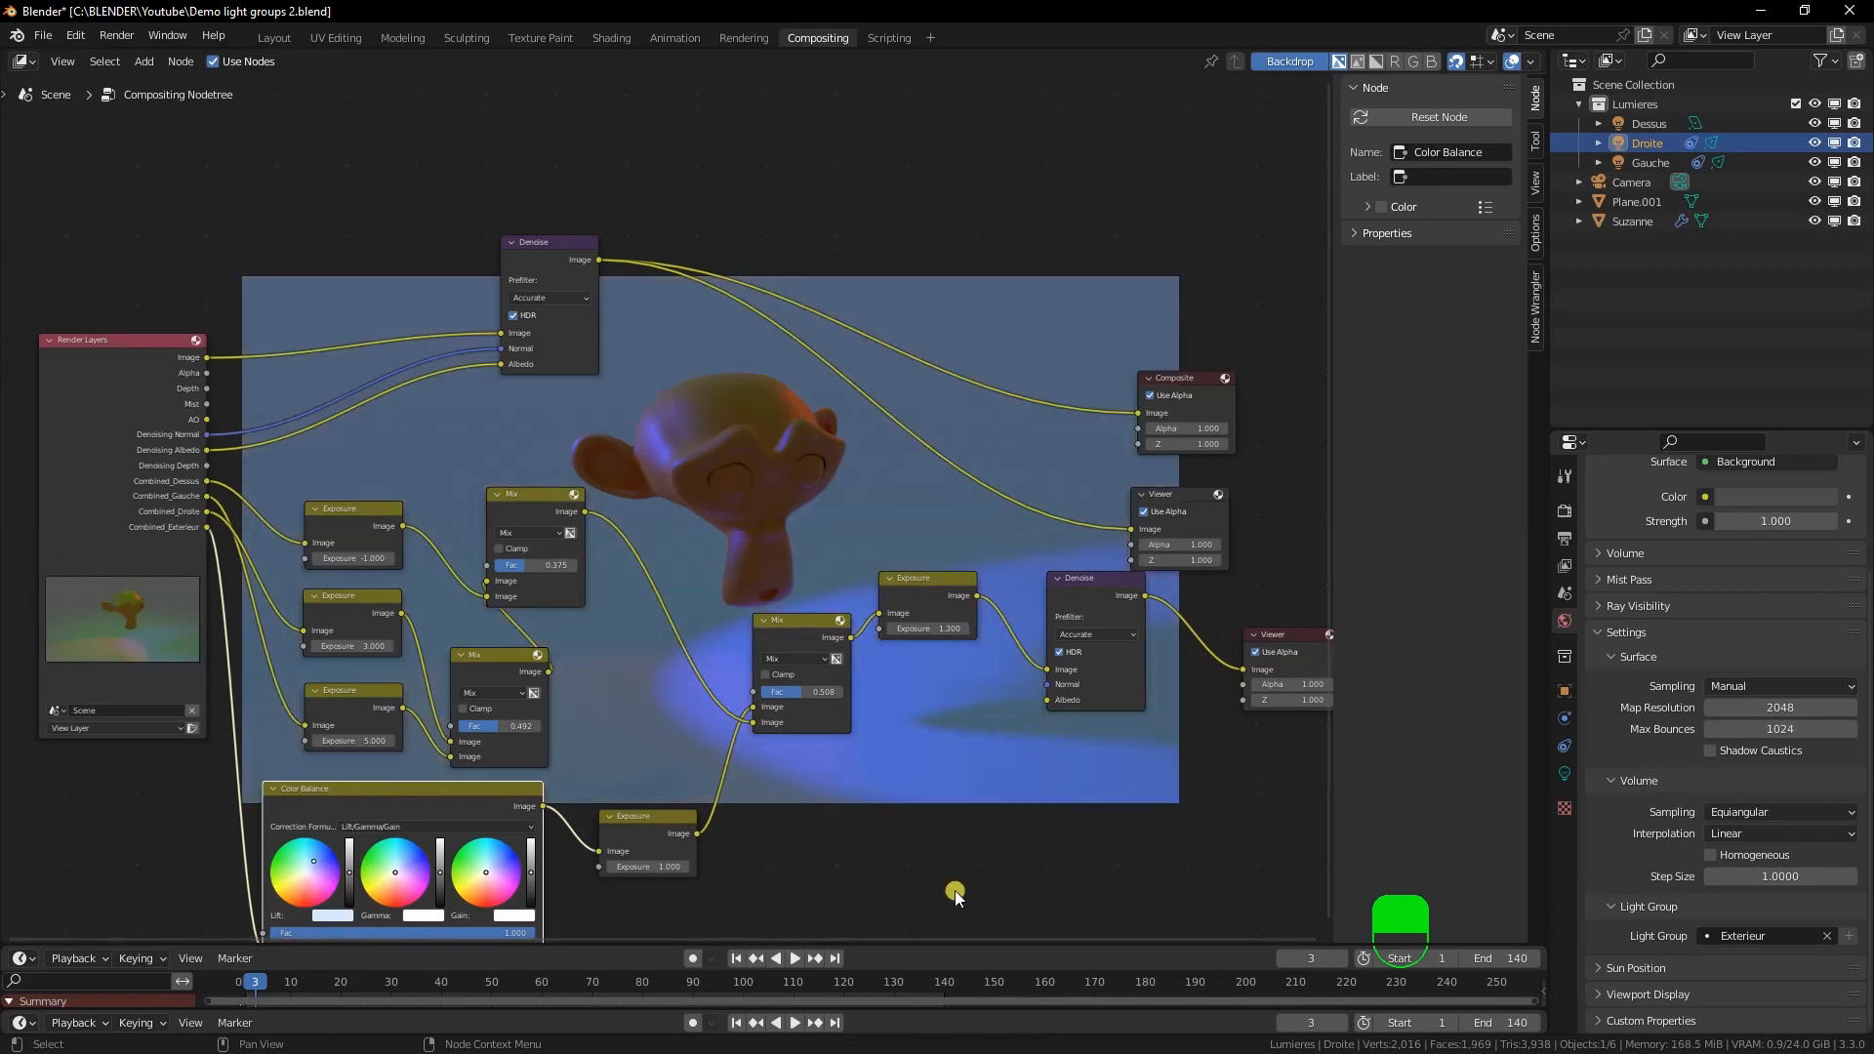
Try an exposure of 2 on the Exterieur pass's Exposure node with the blue tint
{"action": "double_click", "coordinate": [649, 867]}
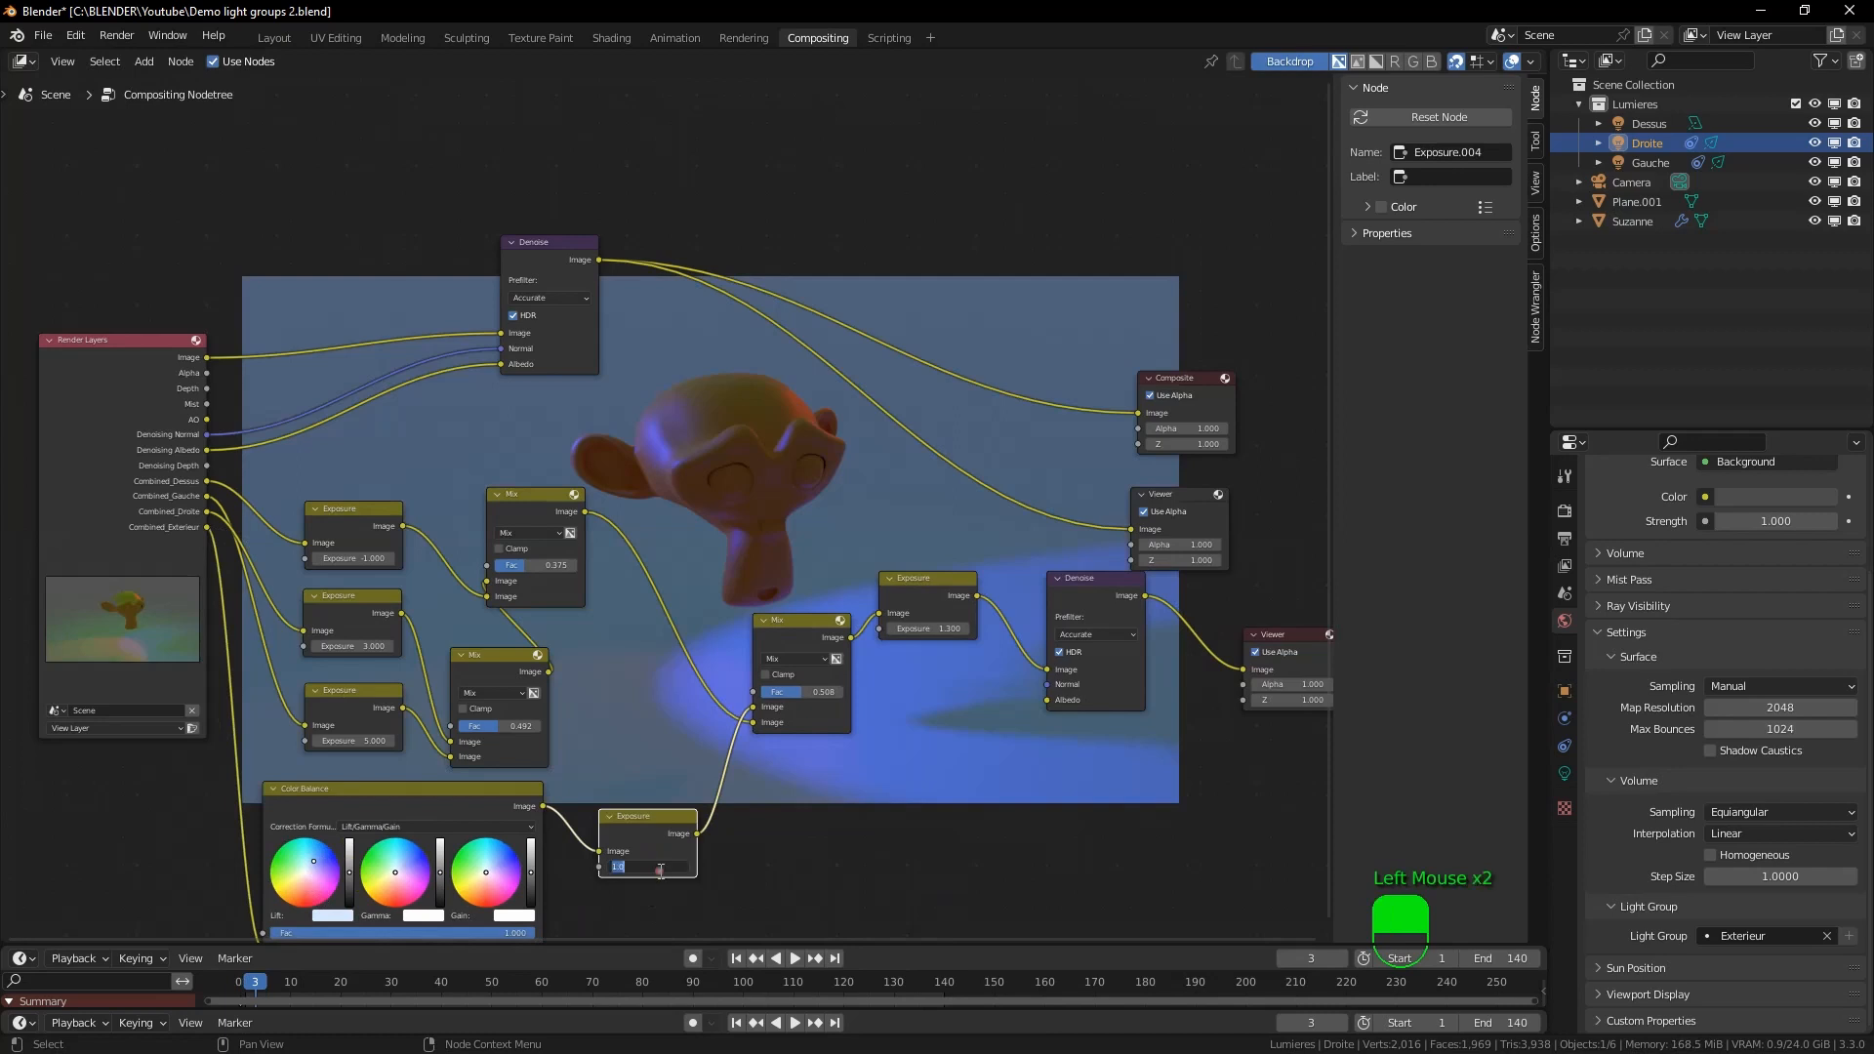
{"action": "type", "text": "2"}
{"action": "key", "text": "Return"}
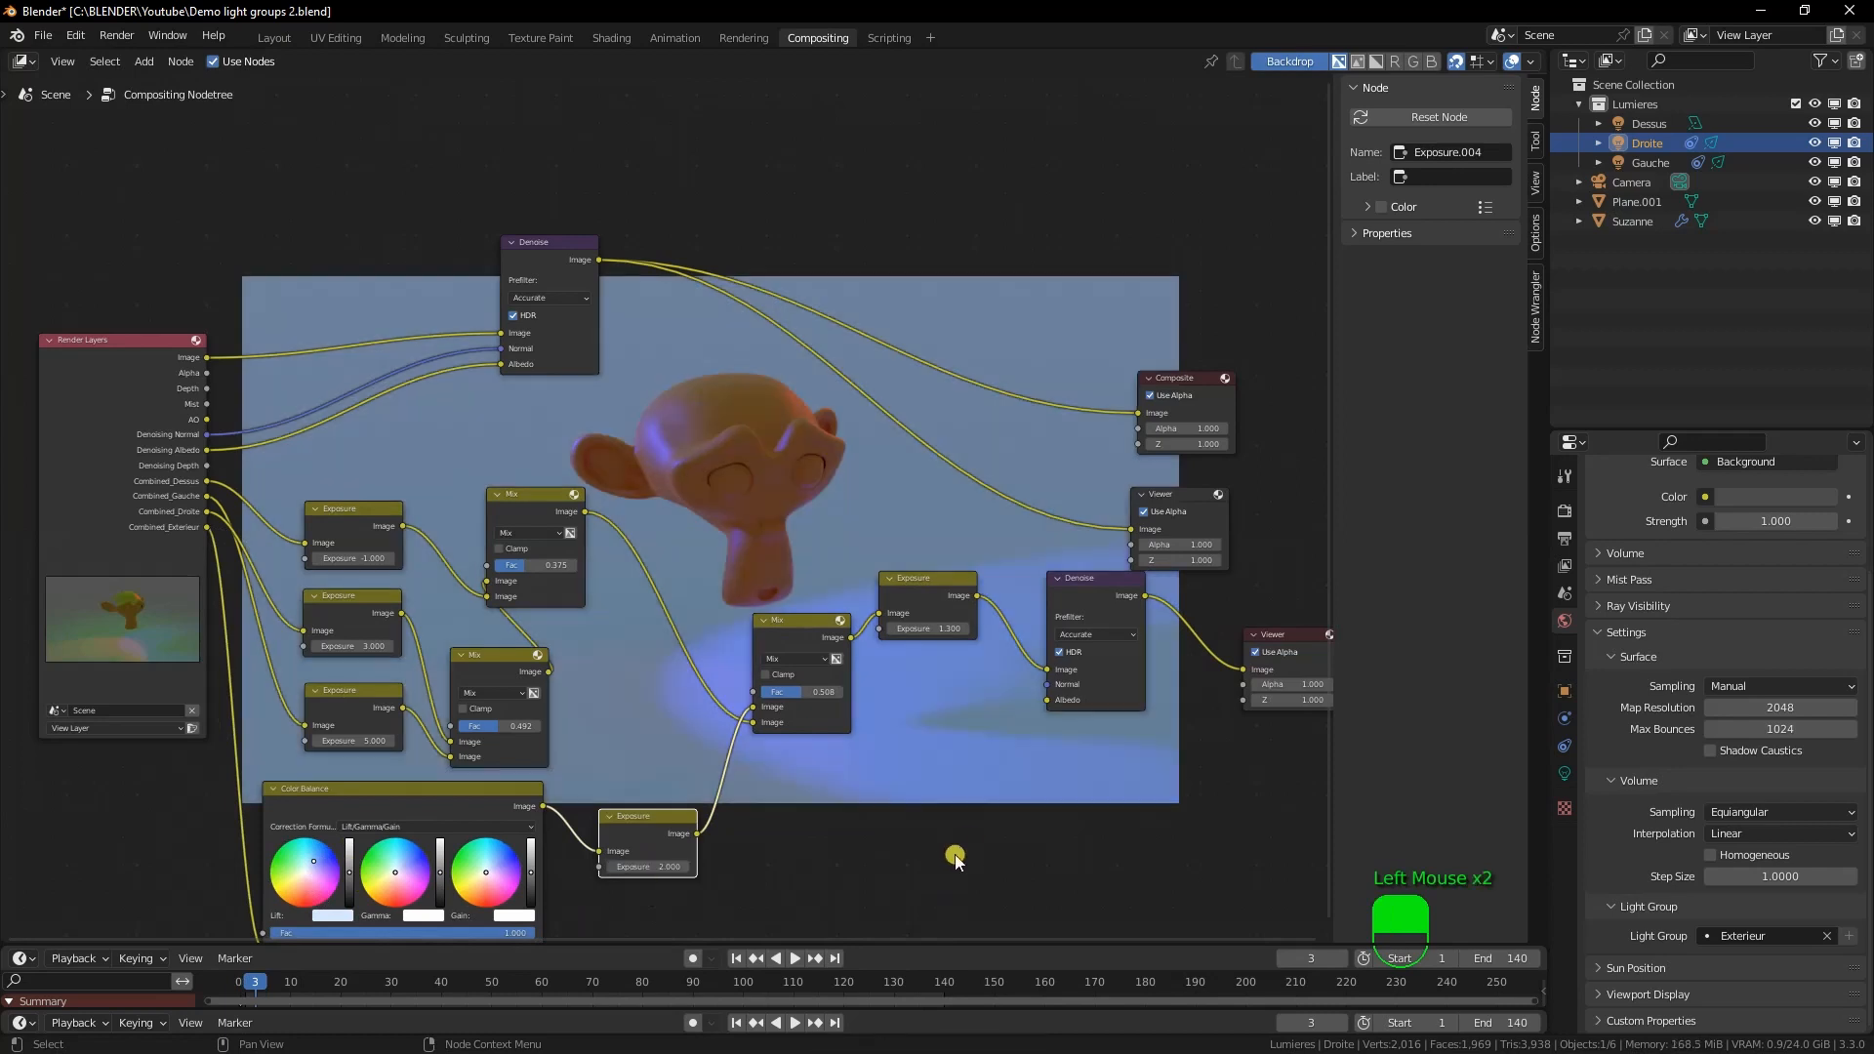
Shift the Color Balance node slightly and compare the backdrop images of the two Viewer nodes
{"action": "left_click_drag", "start_coordinate": [381, 807], "coordinate": [367, 793]}
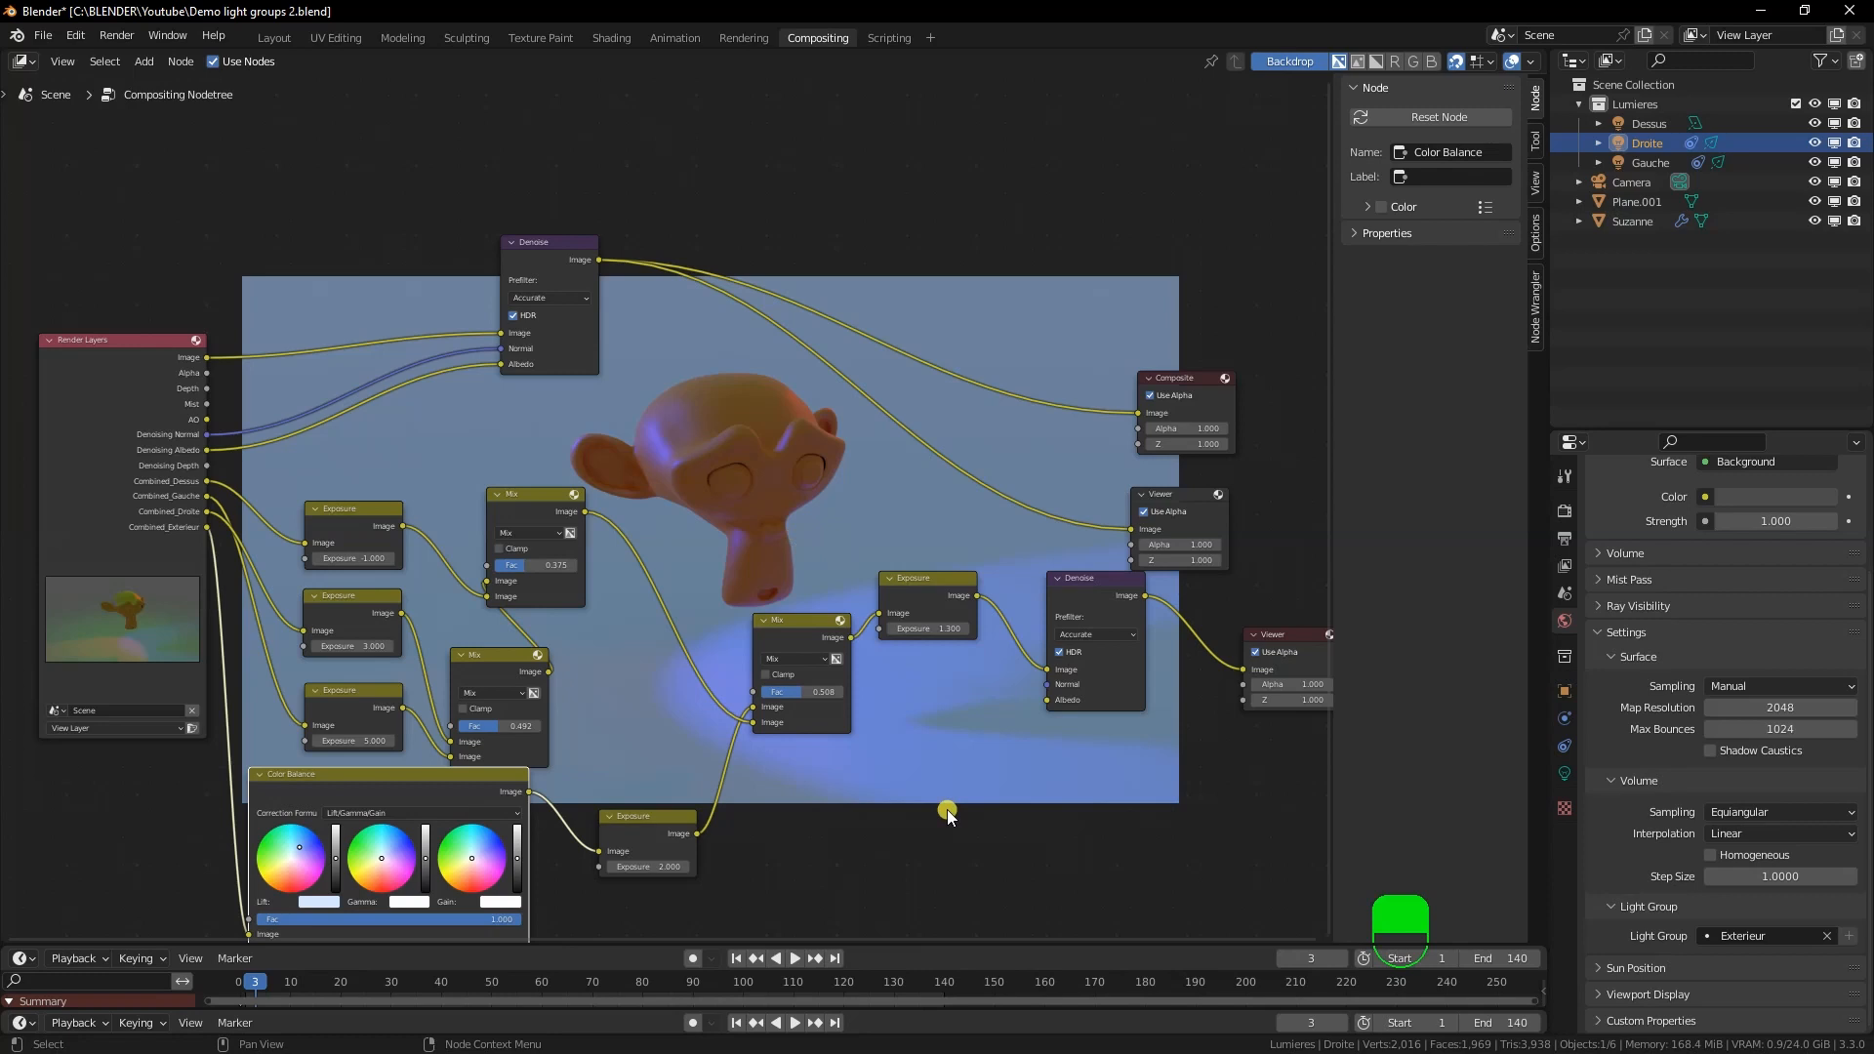
{"action": "left_click", "coordinate": [1183, 500]}
{"action": "left_click", "coordinate": [1296, 634]}
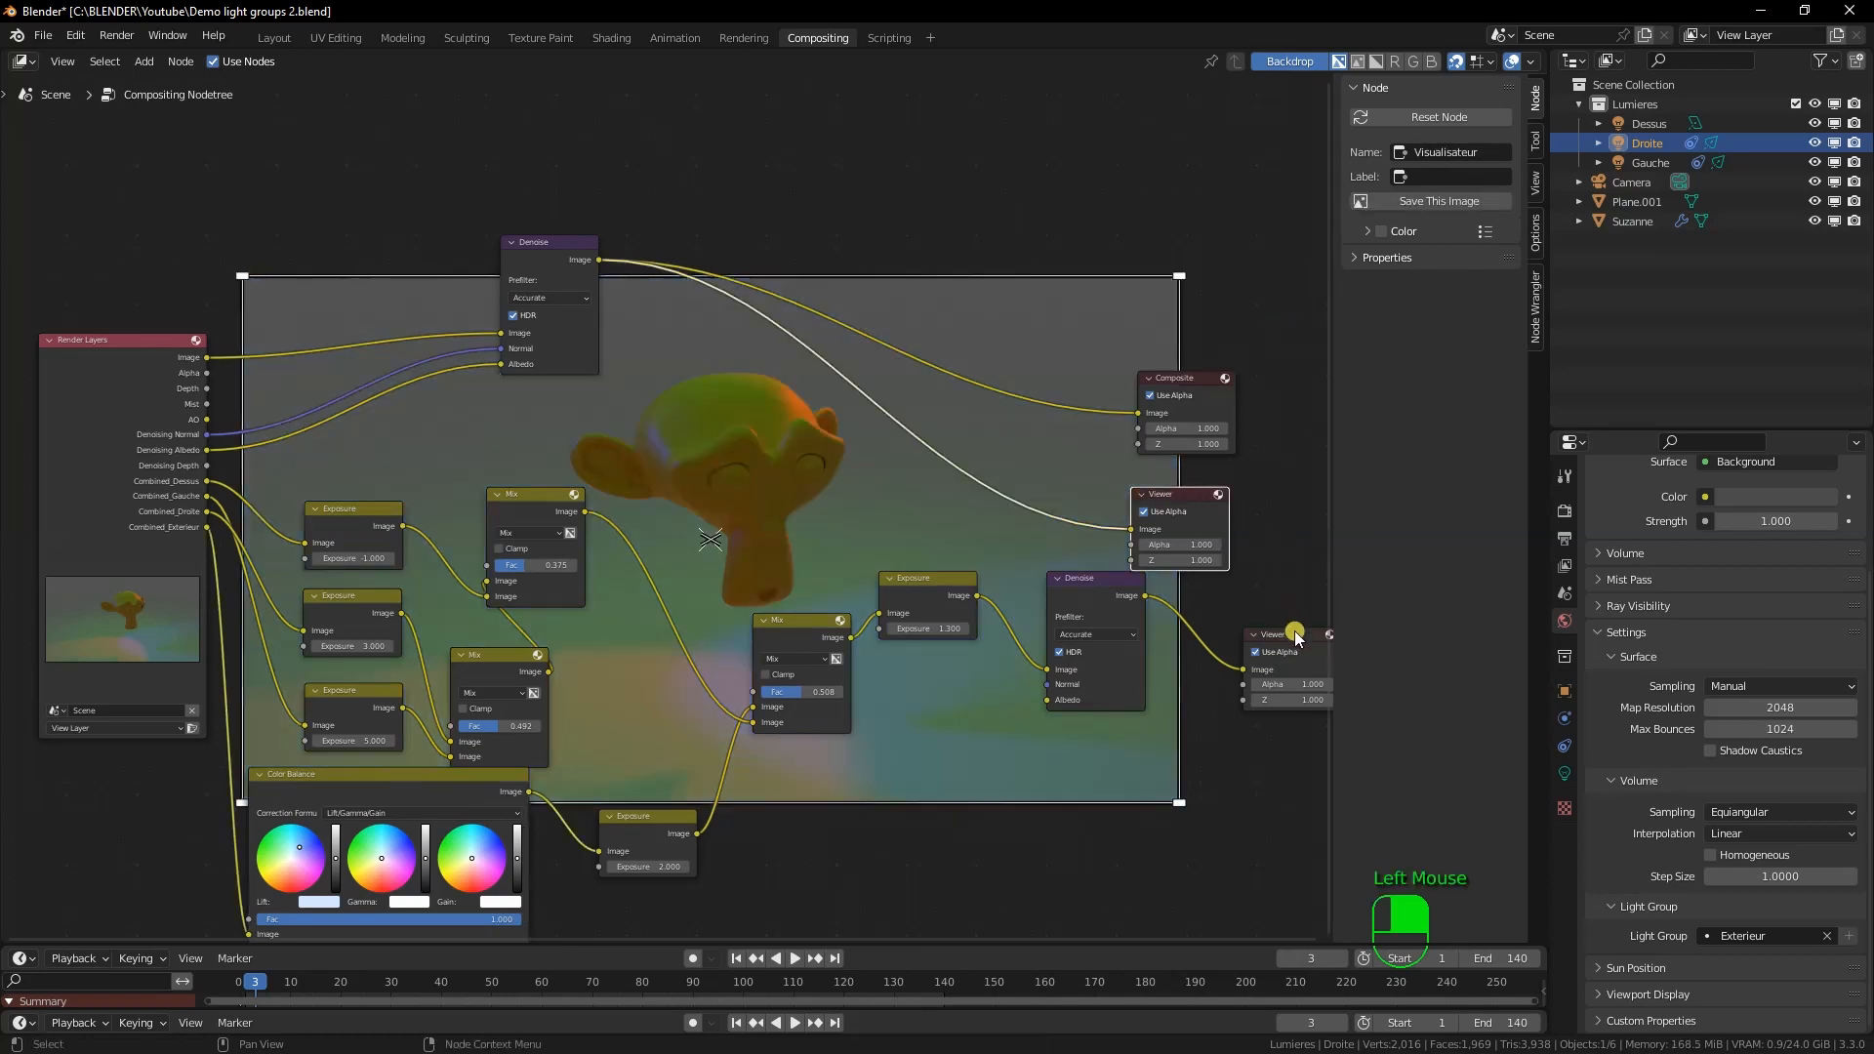
{"action": "left_click", "coordinate": [1177, 498]}
Set both the Exposure node before the lower Denoise and the Exterieur pass's Exposure node to 0.5
{"action": "left_click", "coordinate": [918, 630]}
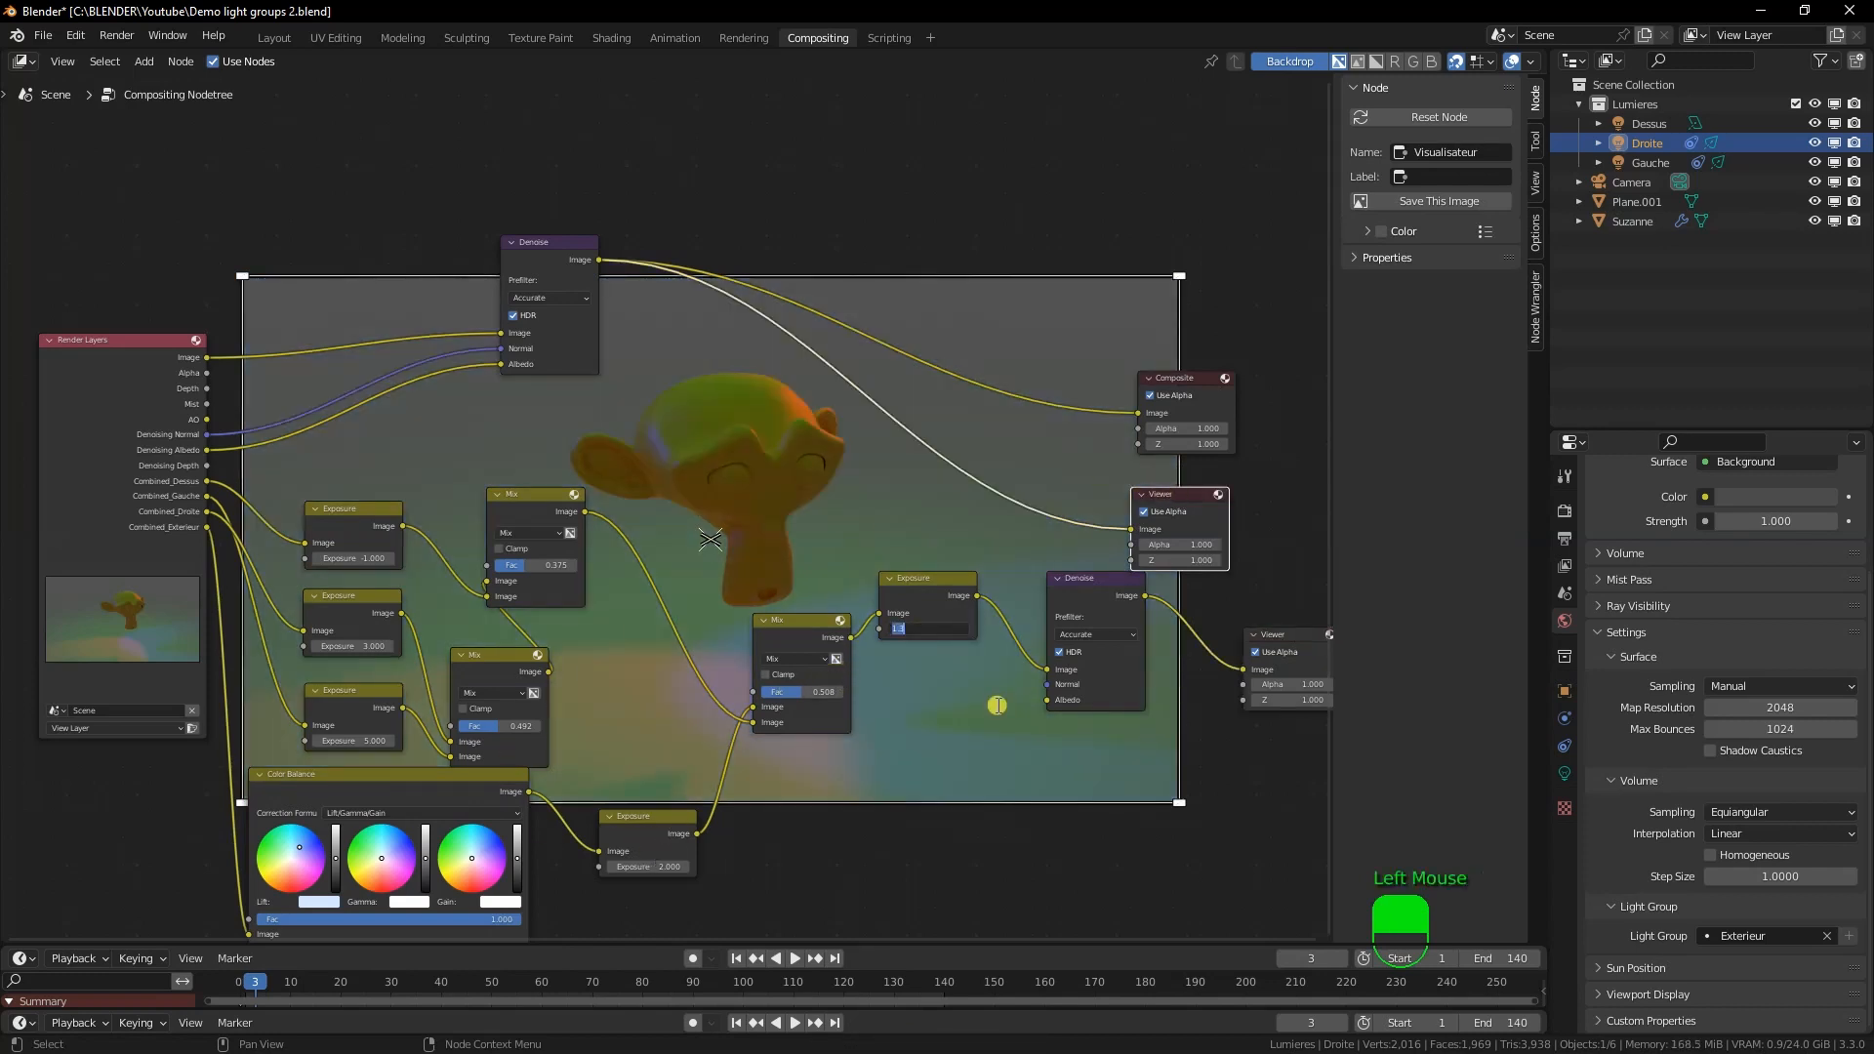
{"action": "type", "text": "0.5"}
{"action": "key", "text": "Return"}
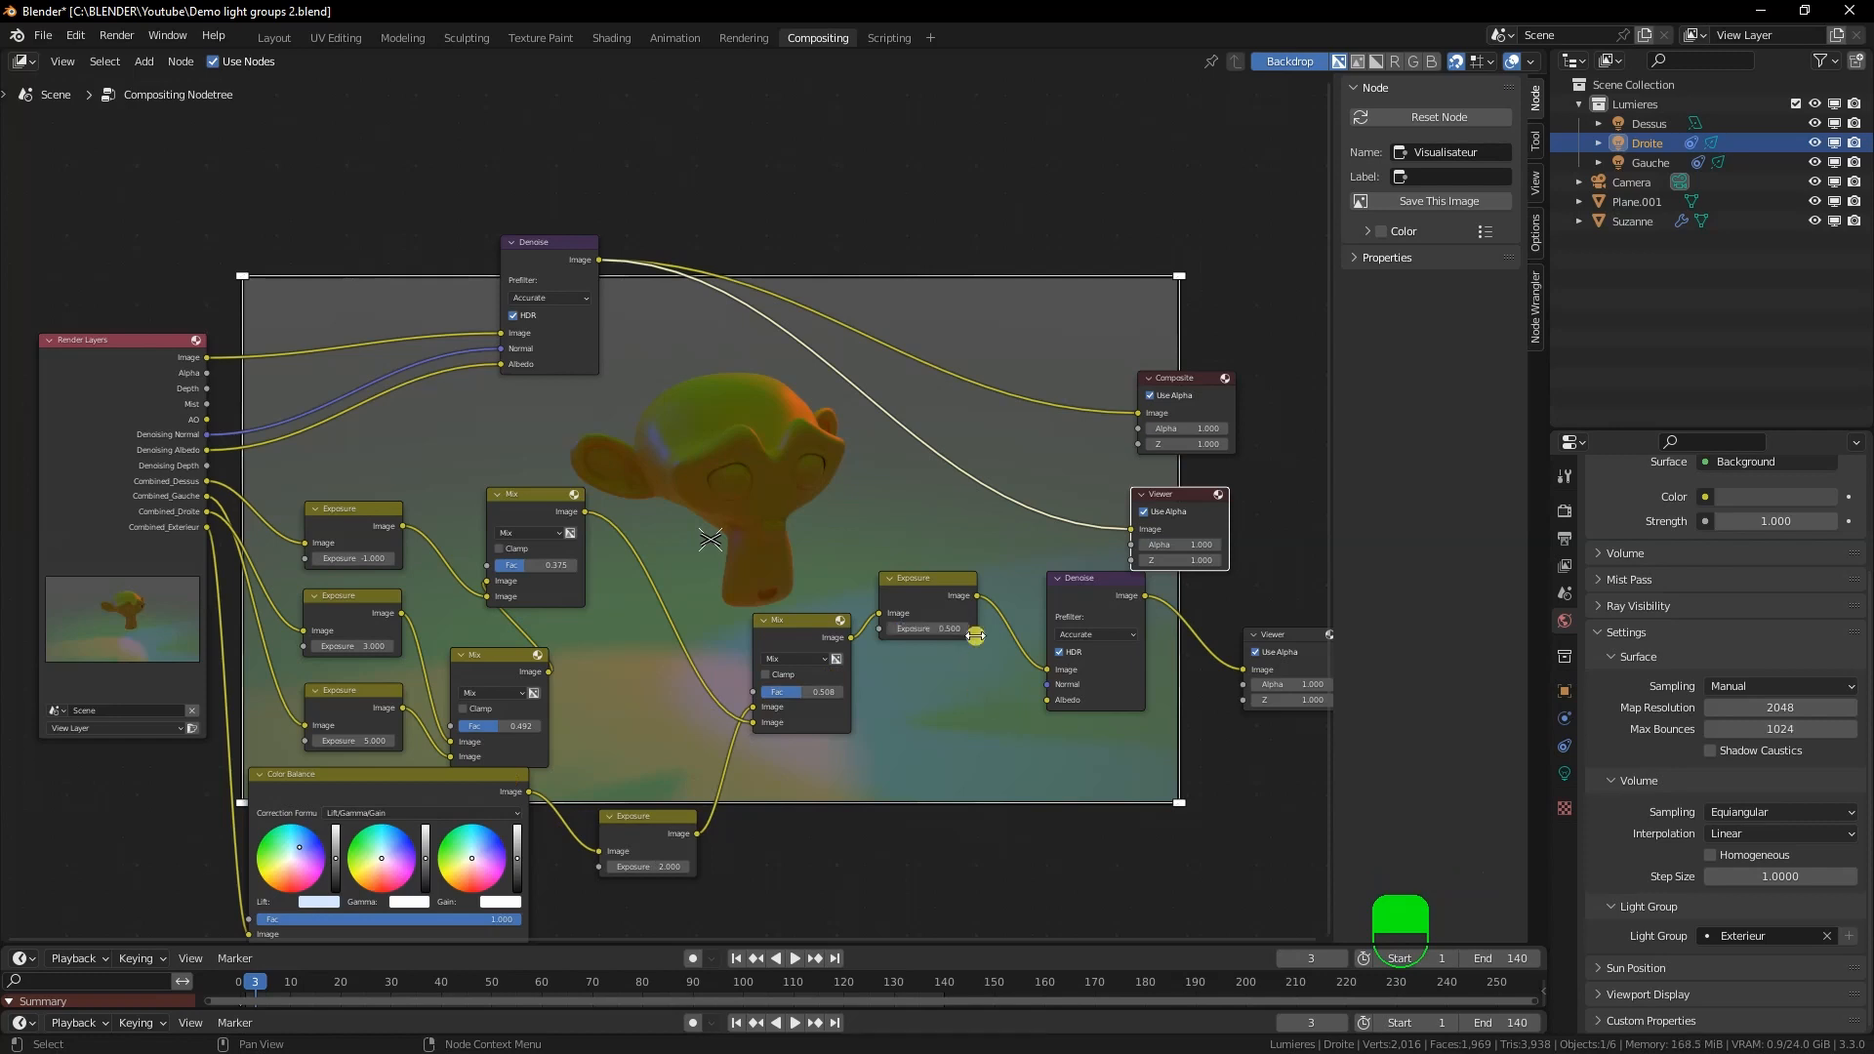
{"action": "left_click", "coordinate": [661, 868]}
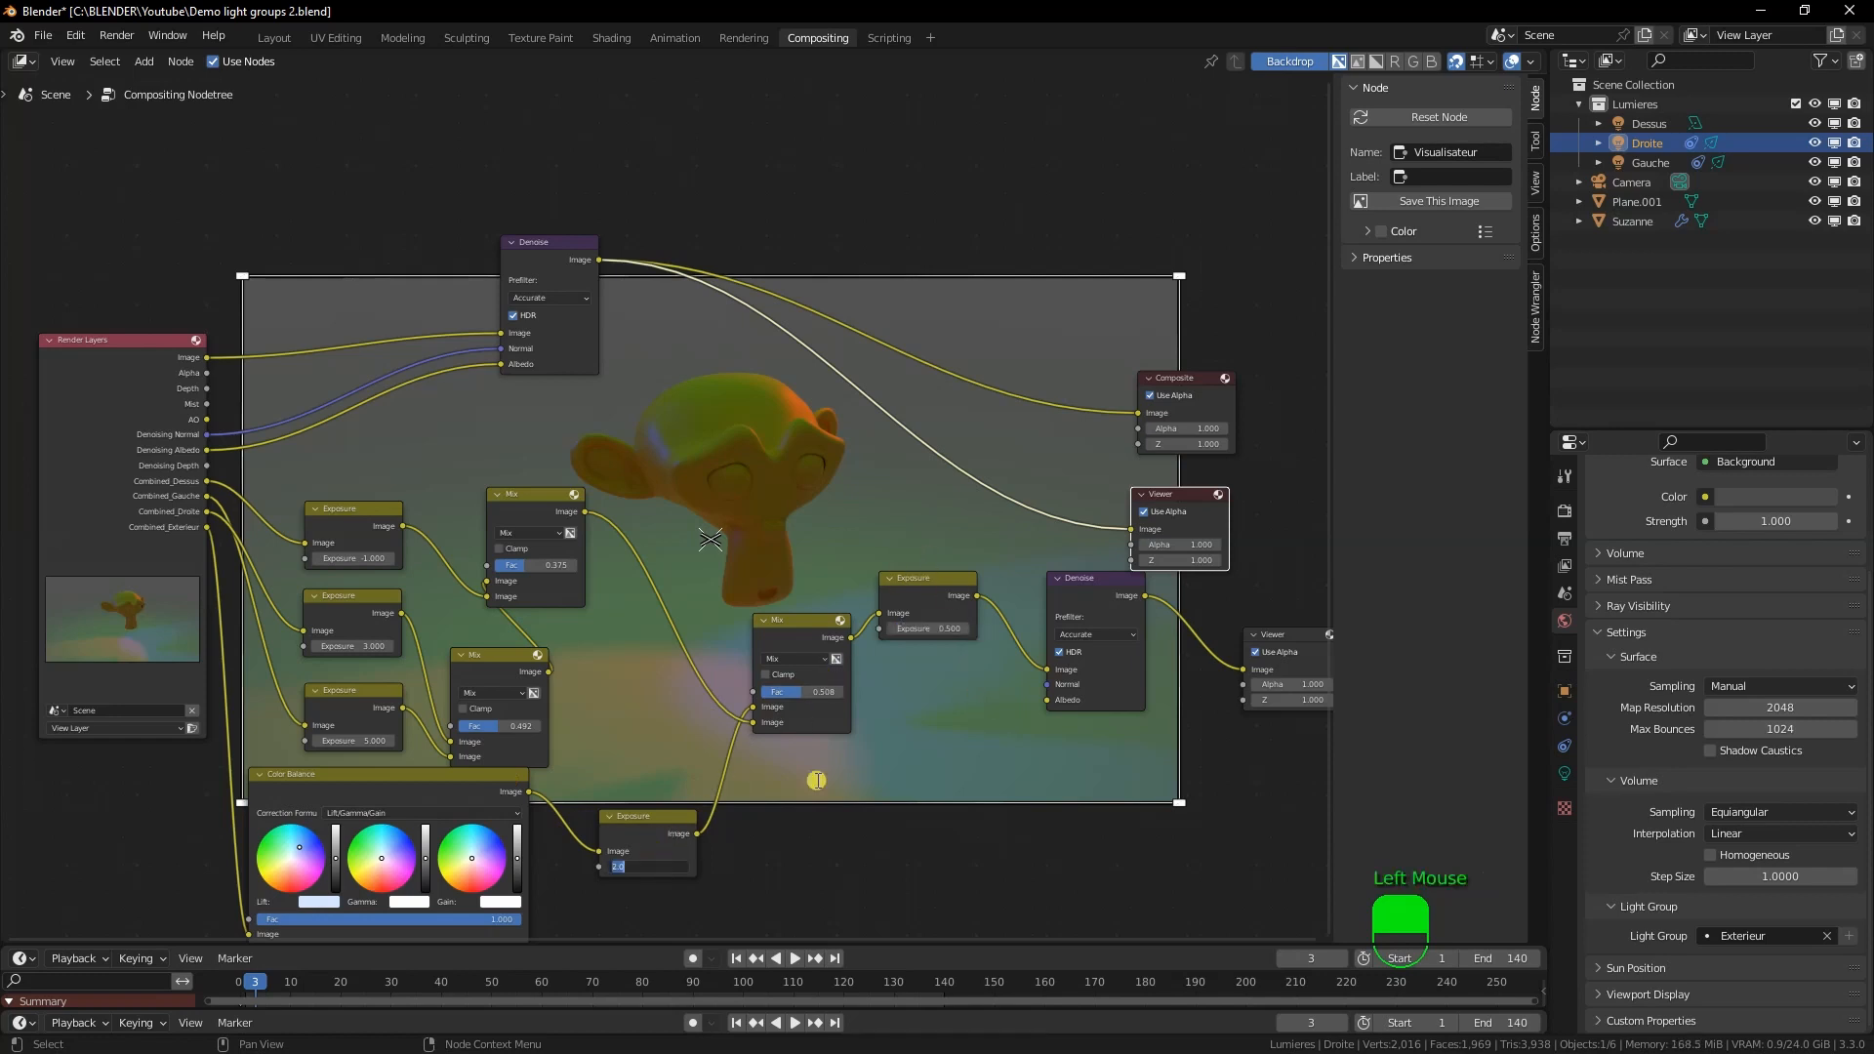
{"action": "type", "text": "0.5"}
{"action": "key", "text": "Return"}
Show the lower Viewer's image in the backdrop and move the lower Denoise and Viewer nodes closer to the rest
{"action": "left_click", "coordinate": [1269, 636]}
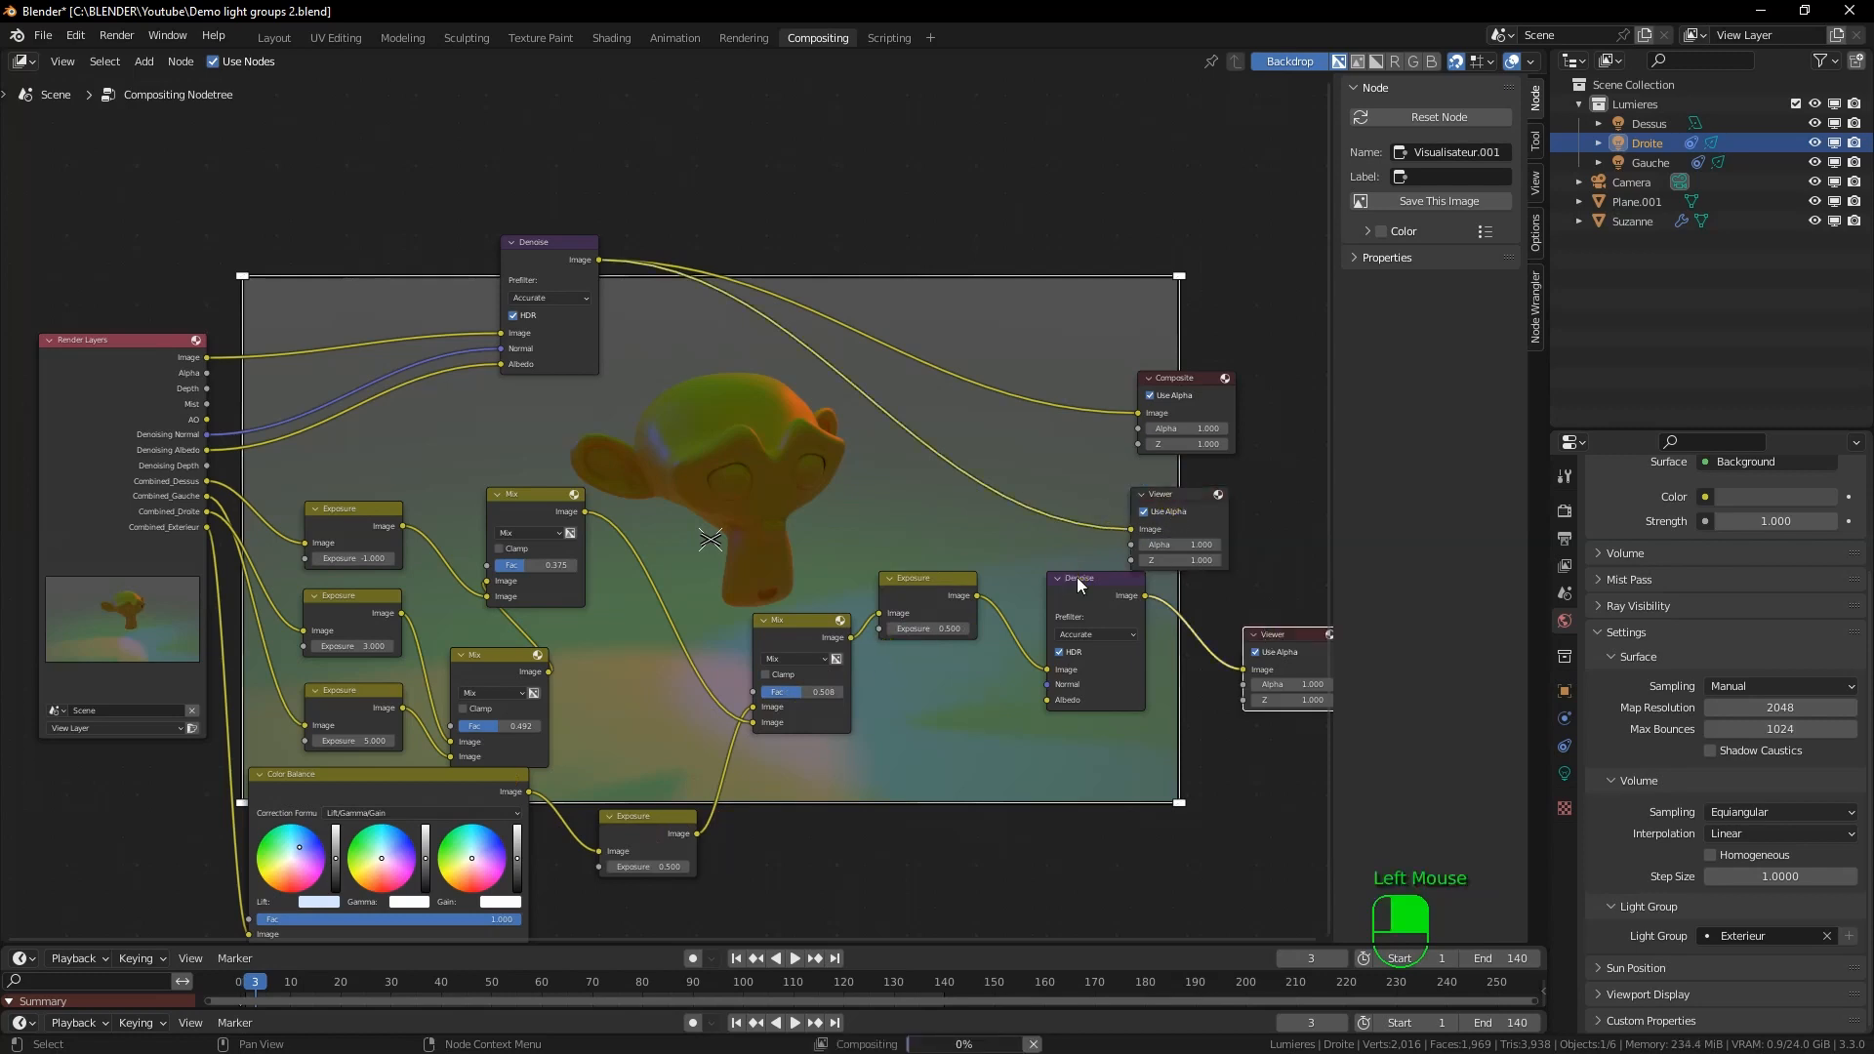
{"action": "left_click_drag", "start_coordinate": [1076, 578], "coordinate": [1062, 594]}
{"action": "left_click_drag", "start_coordinate": [1308, 639], "coordinate": [1265, 634]}
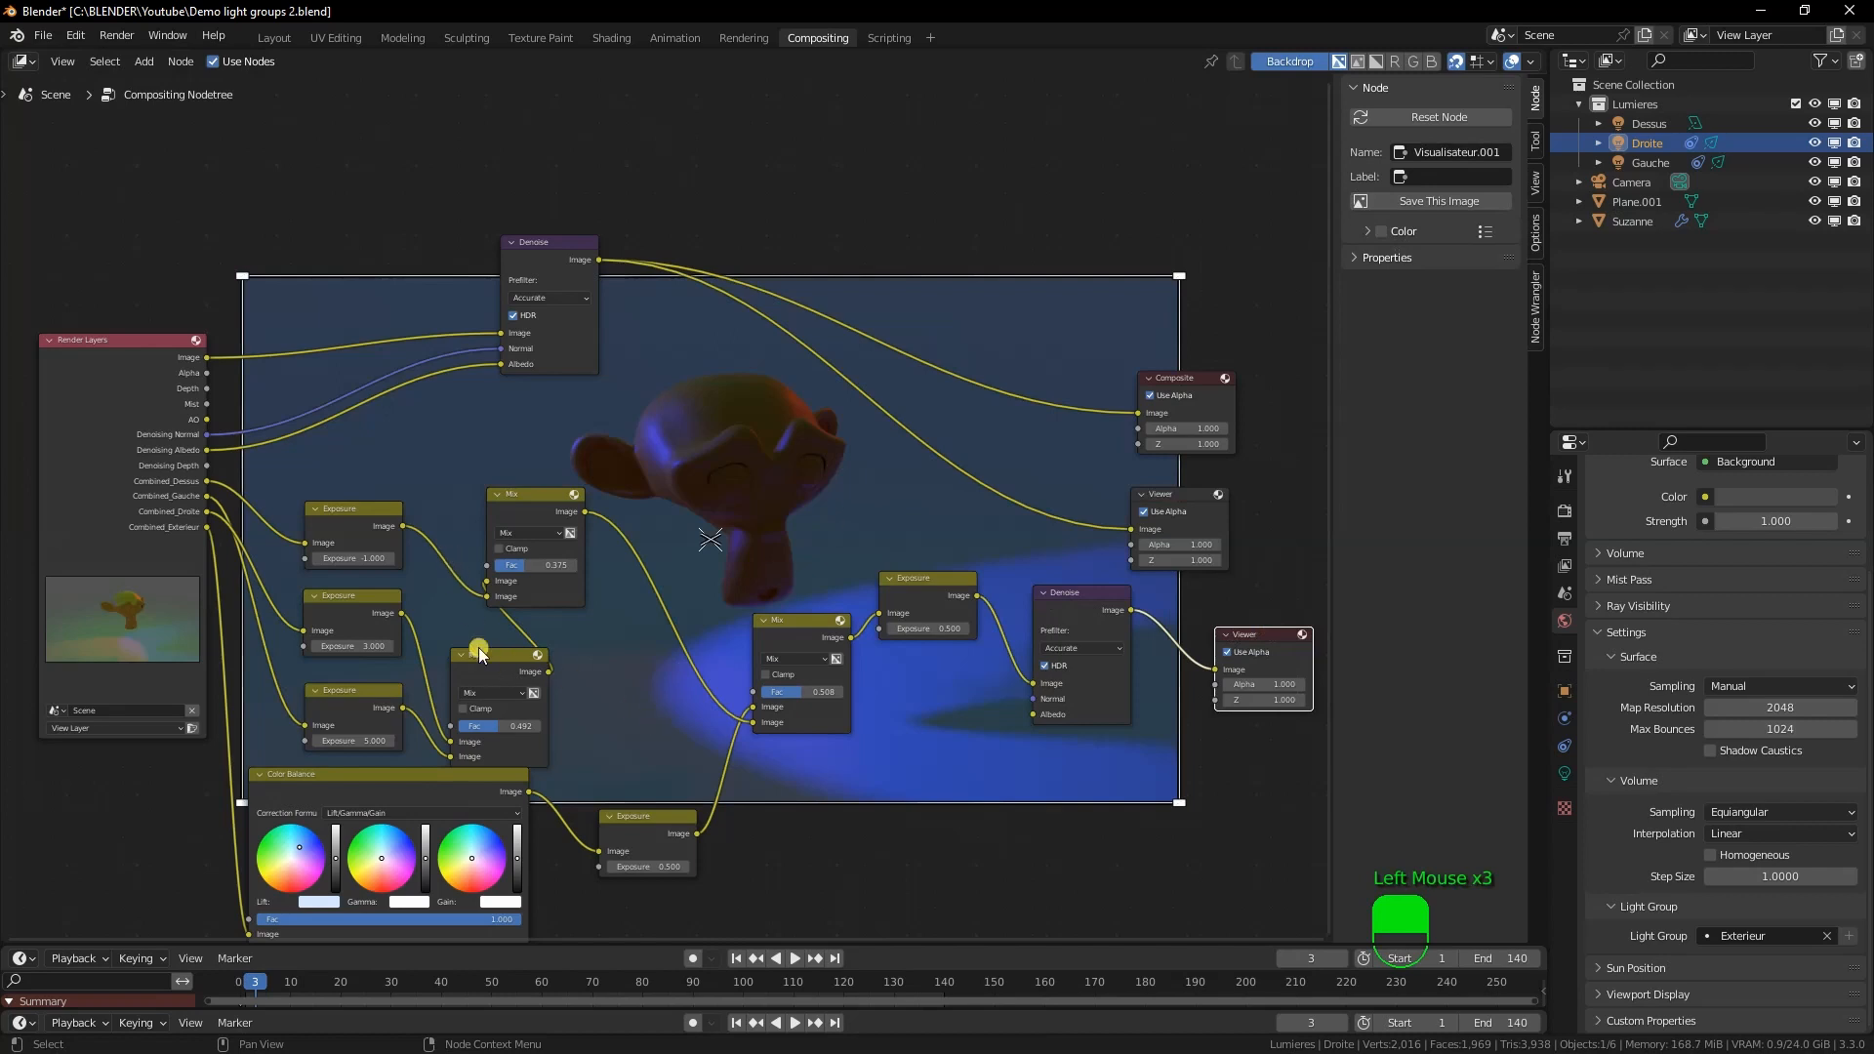
Try an exposure of 0.5 on the middle and lower of the three stacked Exposure nodes
{"action": "left_click", "coordinate": [351, 558]}
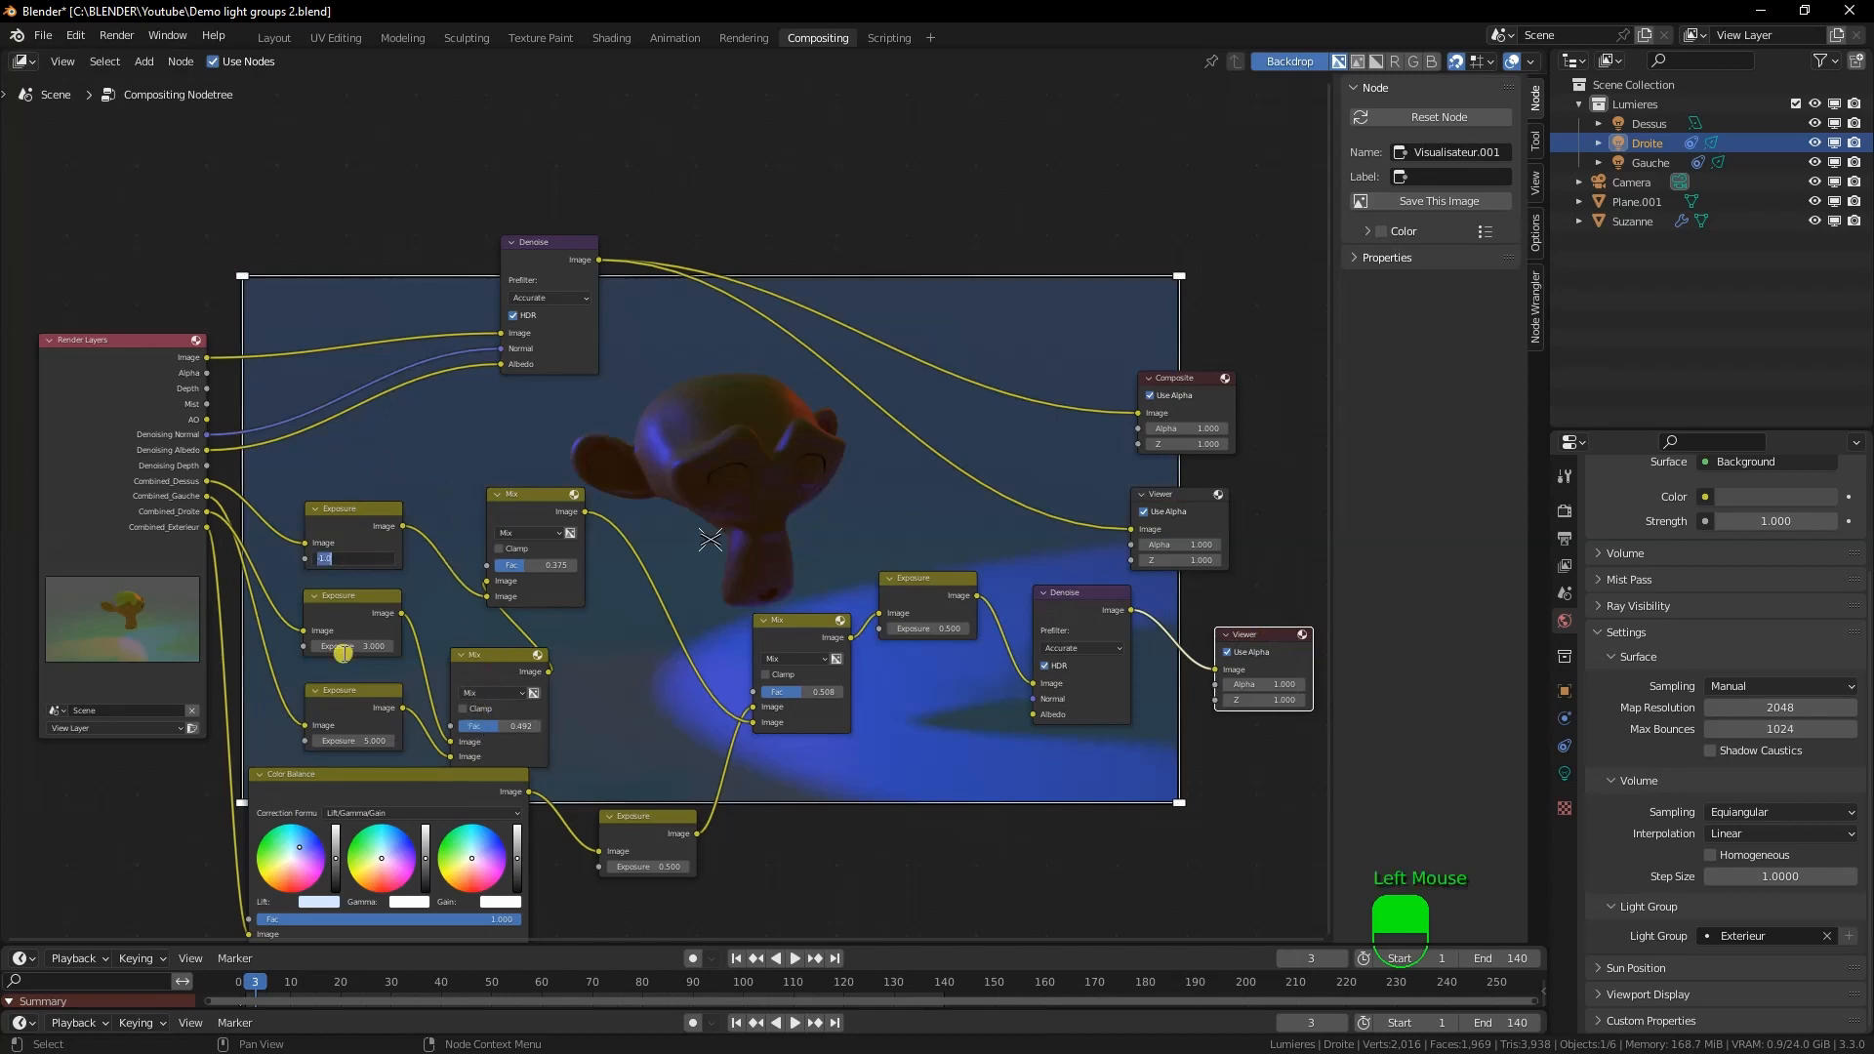
{"action": "left_click", "coordinate": [343, 646]}
{"action": "left_click", "coordinate": [367, 645]}
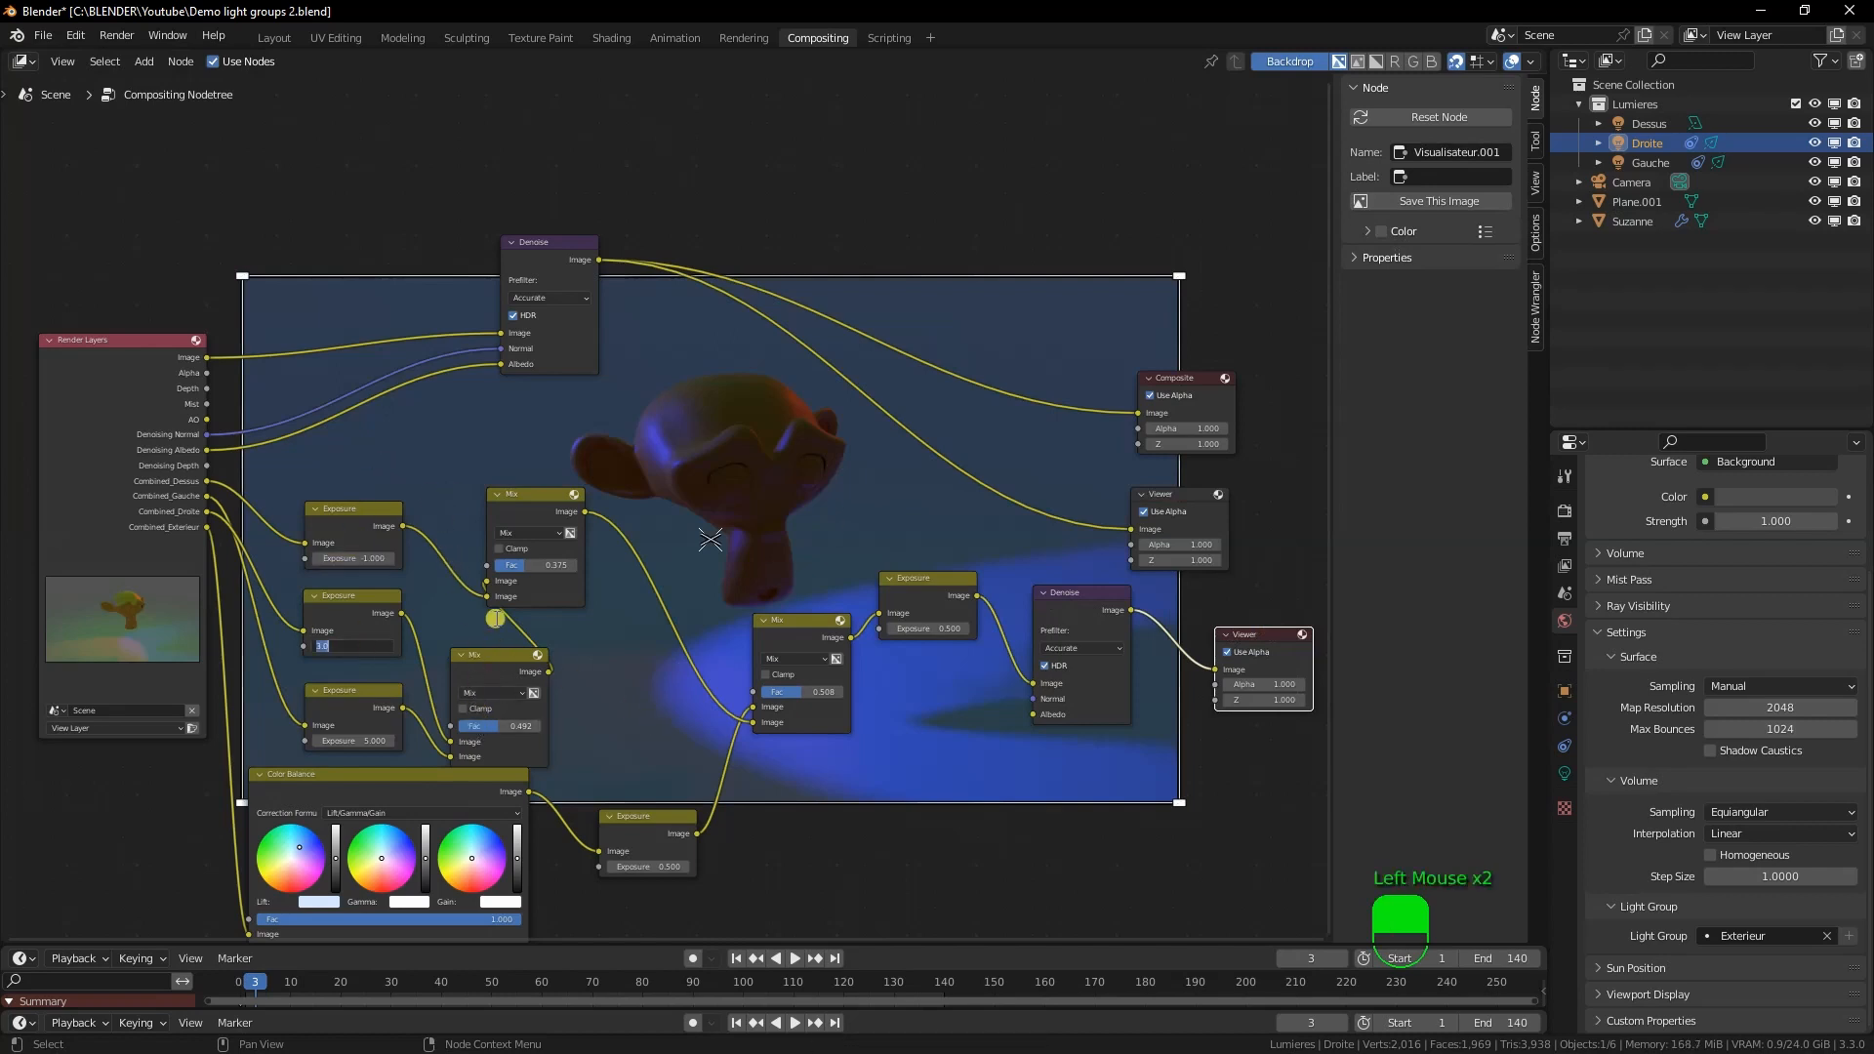
{"action": "type", "text": "0.5"}
{"action": "key", "text": "Return"}
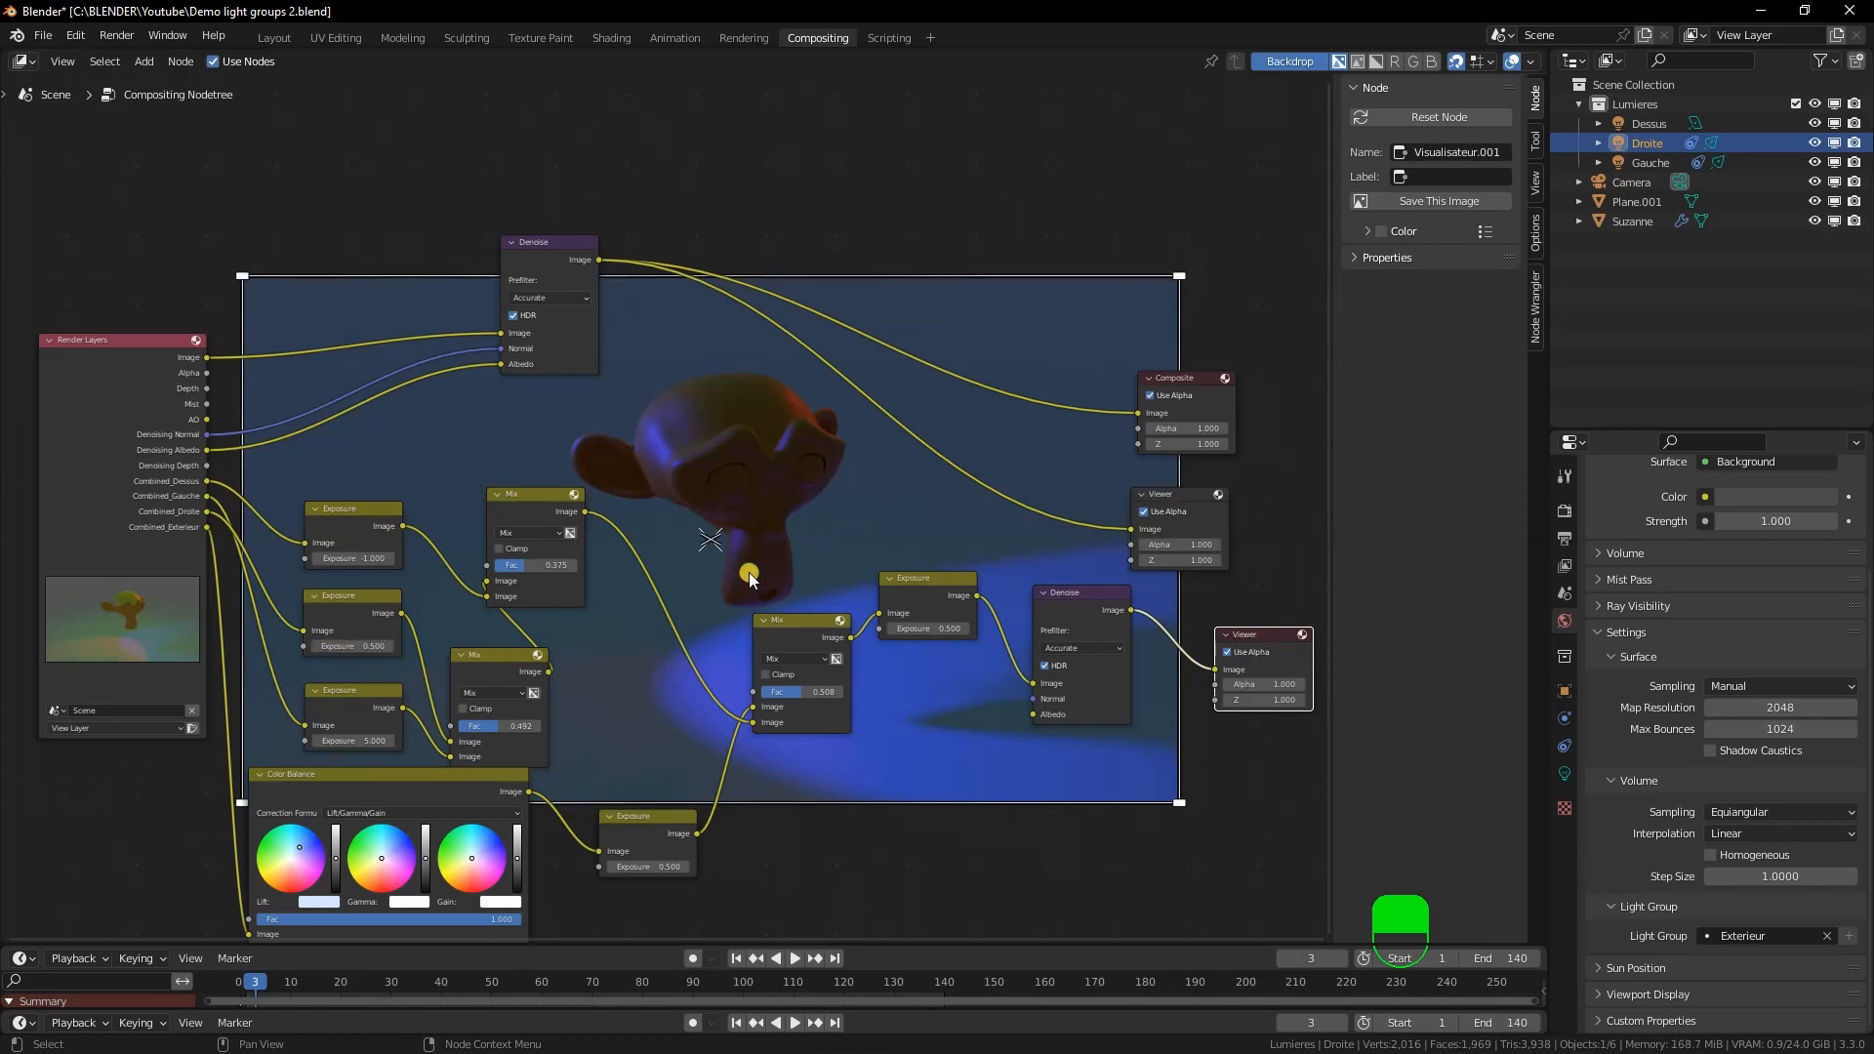
{"action": "left_click", "coordinate": [347, 741]}
{"action": "type", "text": "0"}
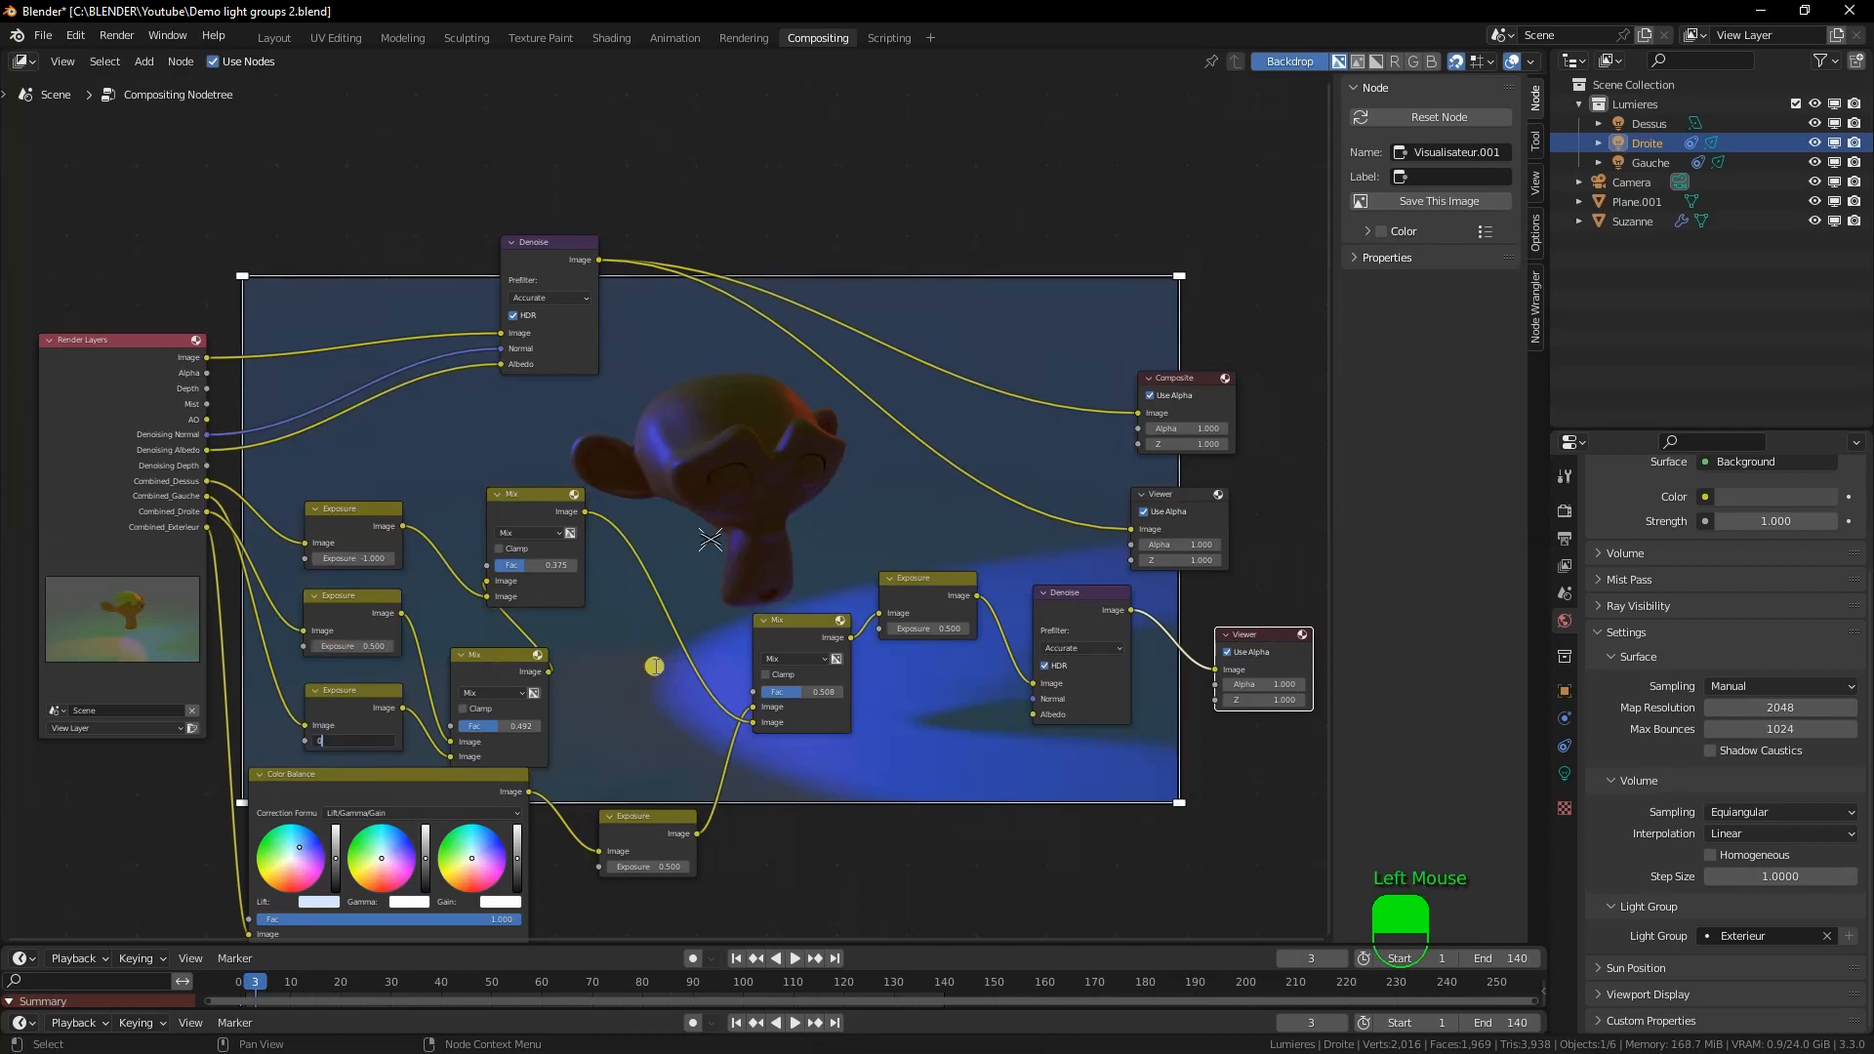
{"action": "type", "text": ".5"}
{"action": "key", "text": "Return"}
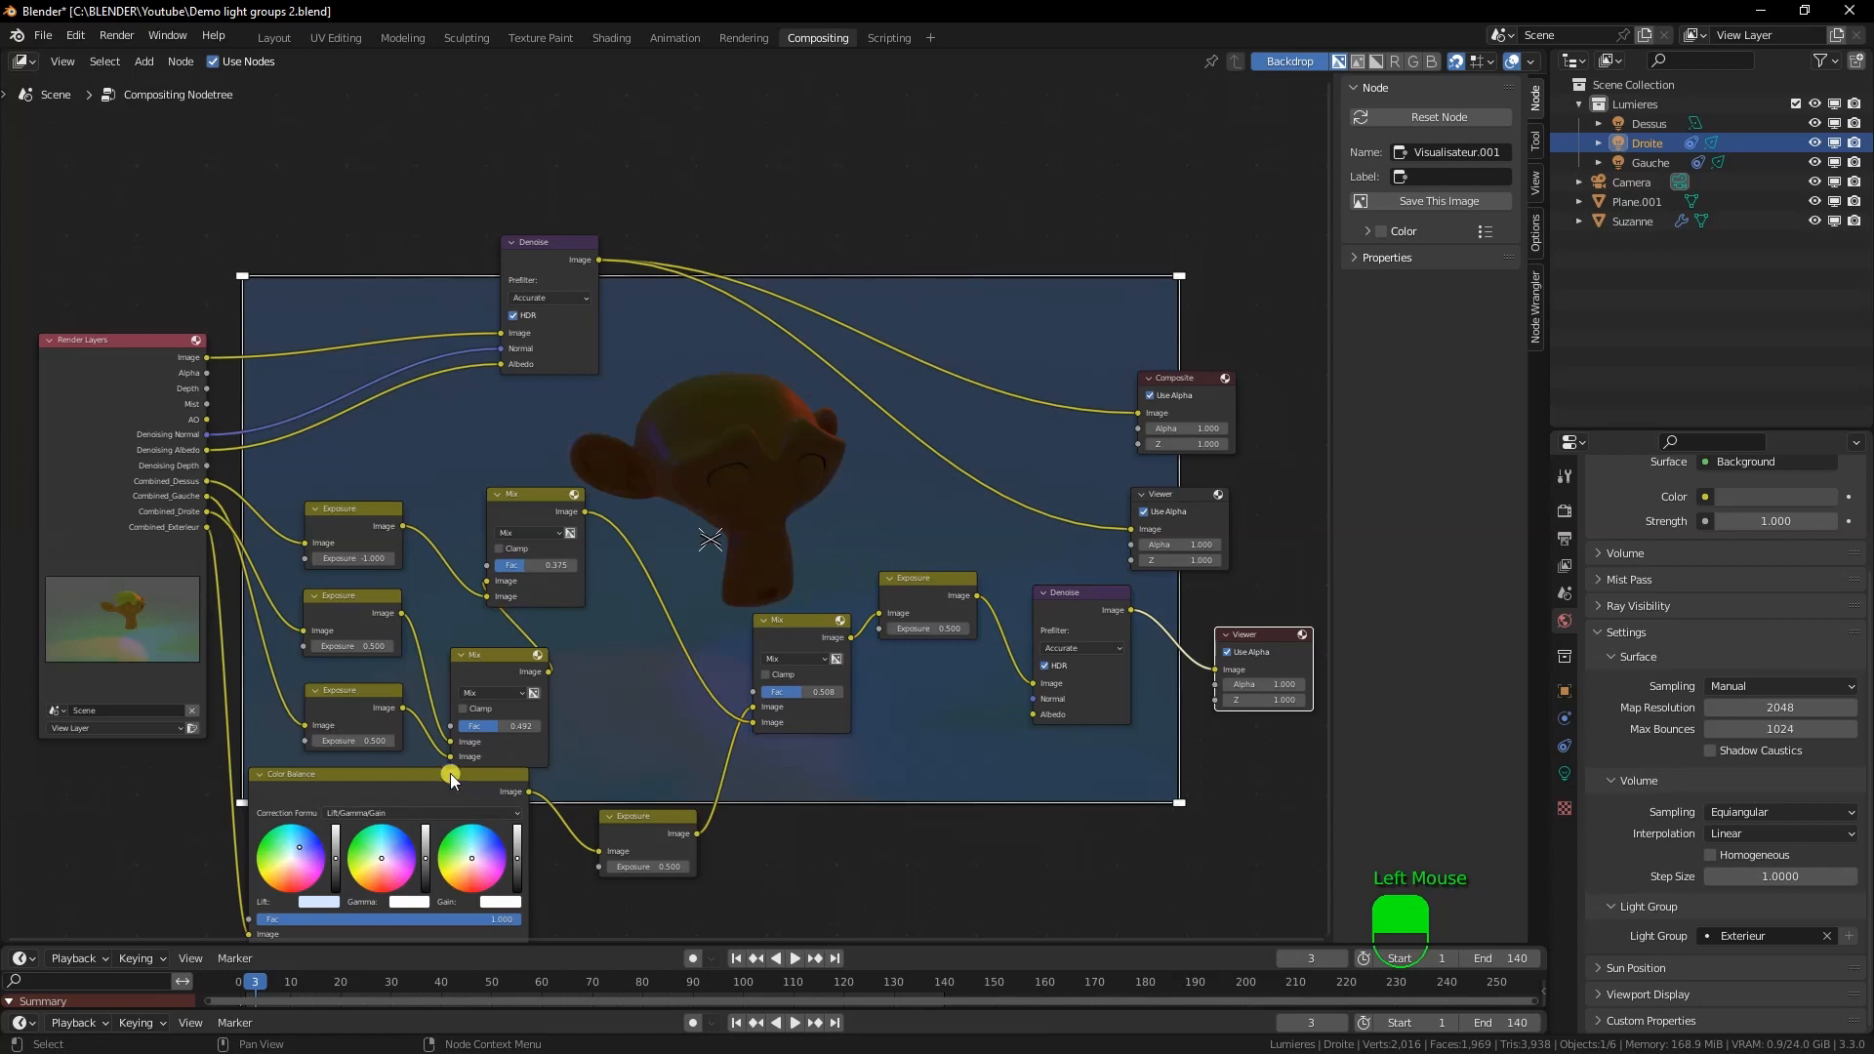
Examine how the light group passes run through their Exposure and Mix nodes by selecting these nodes one after another
{"action": "left_click_drag", "start_coordinate": [449, 773], "coordinate": [425, 771]}
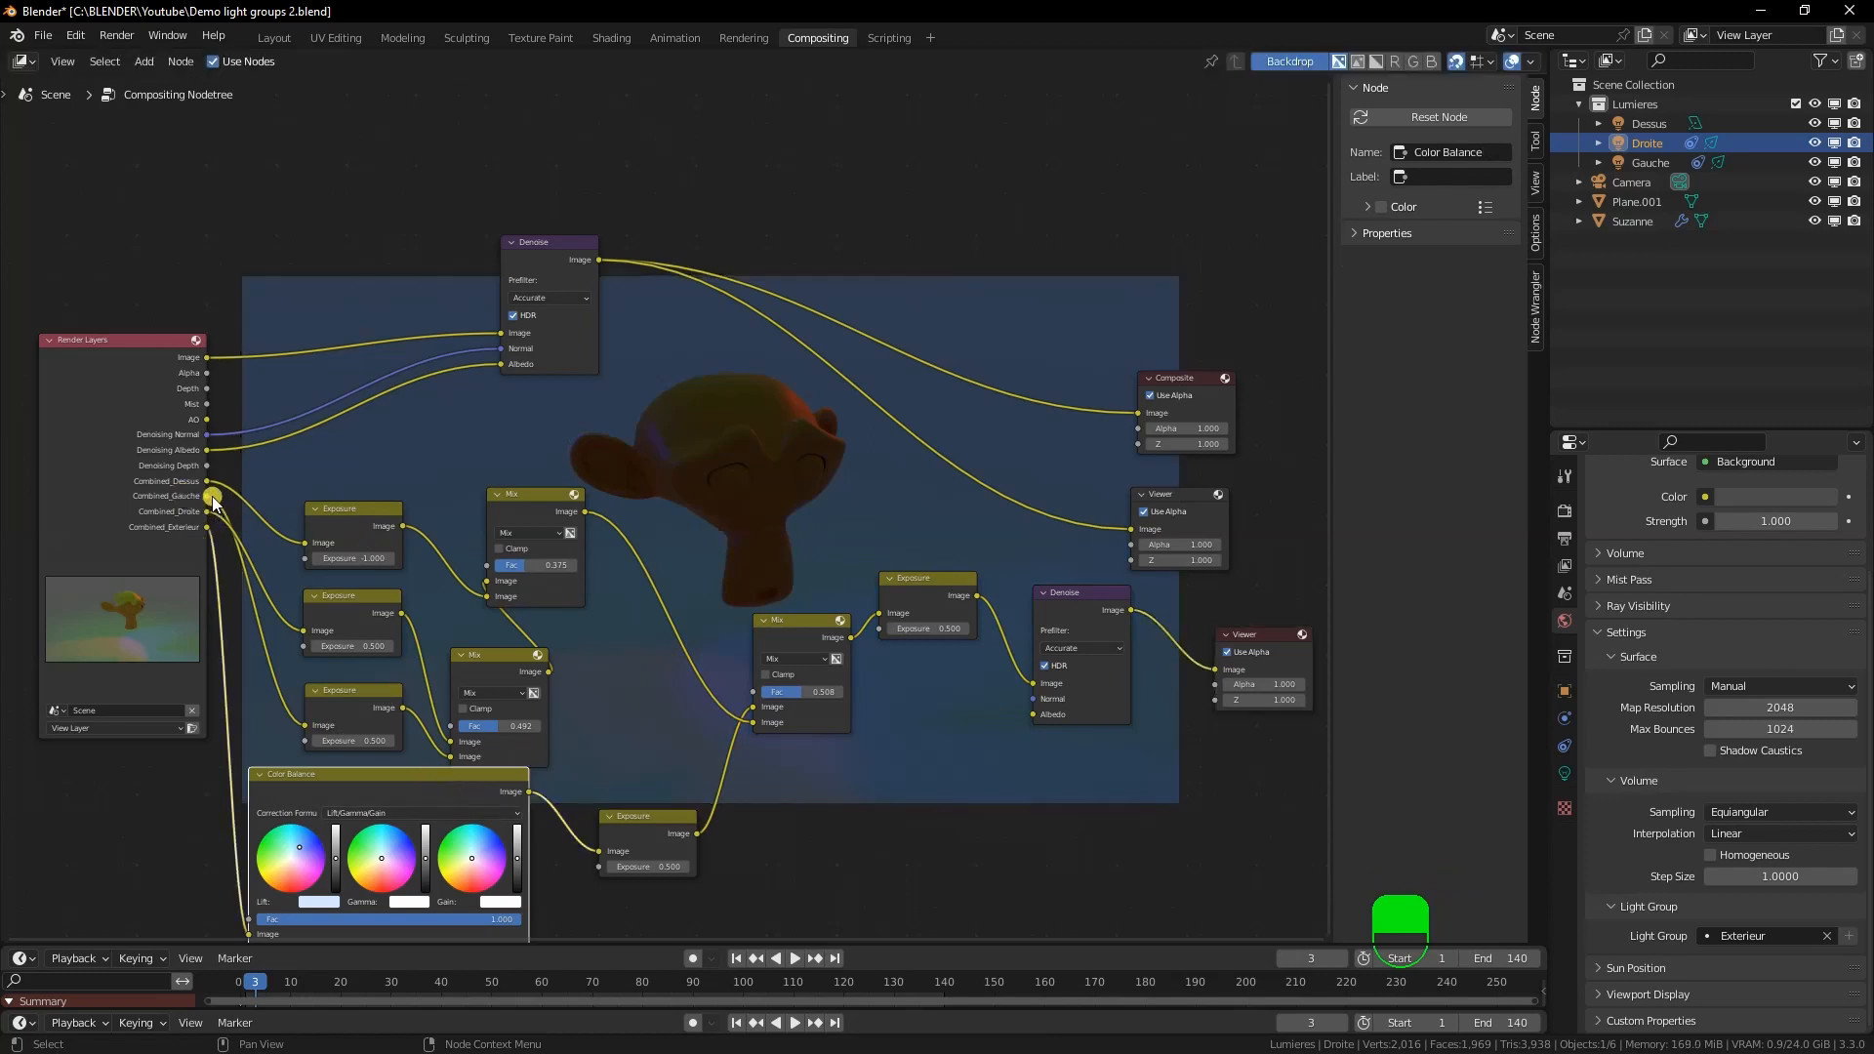
{"action": "left_click", "coordinate": [341, 688]}
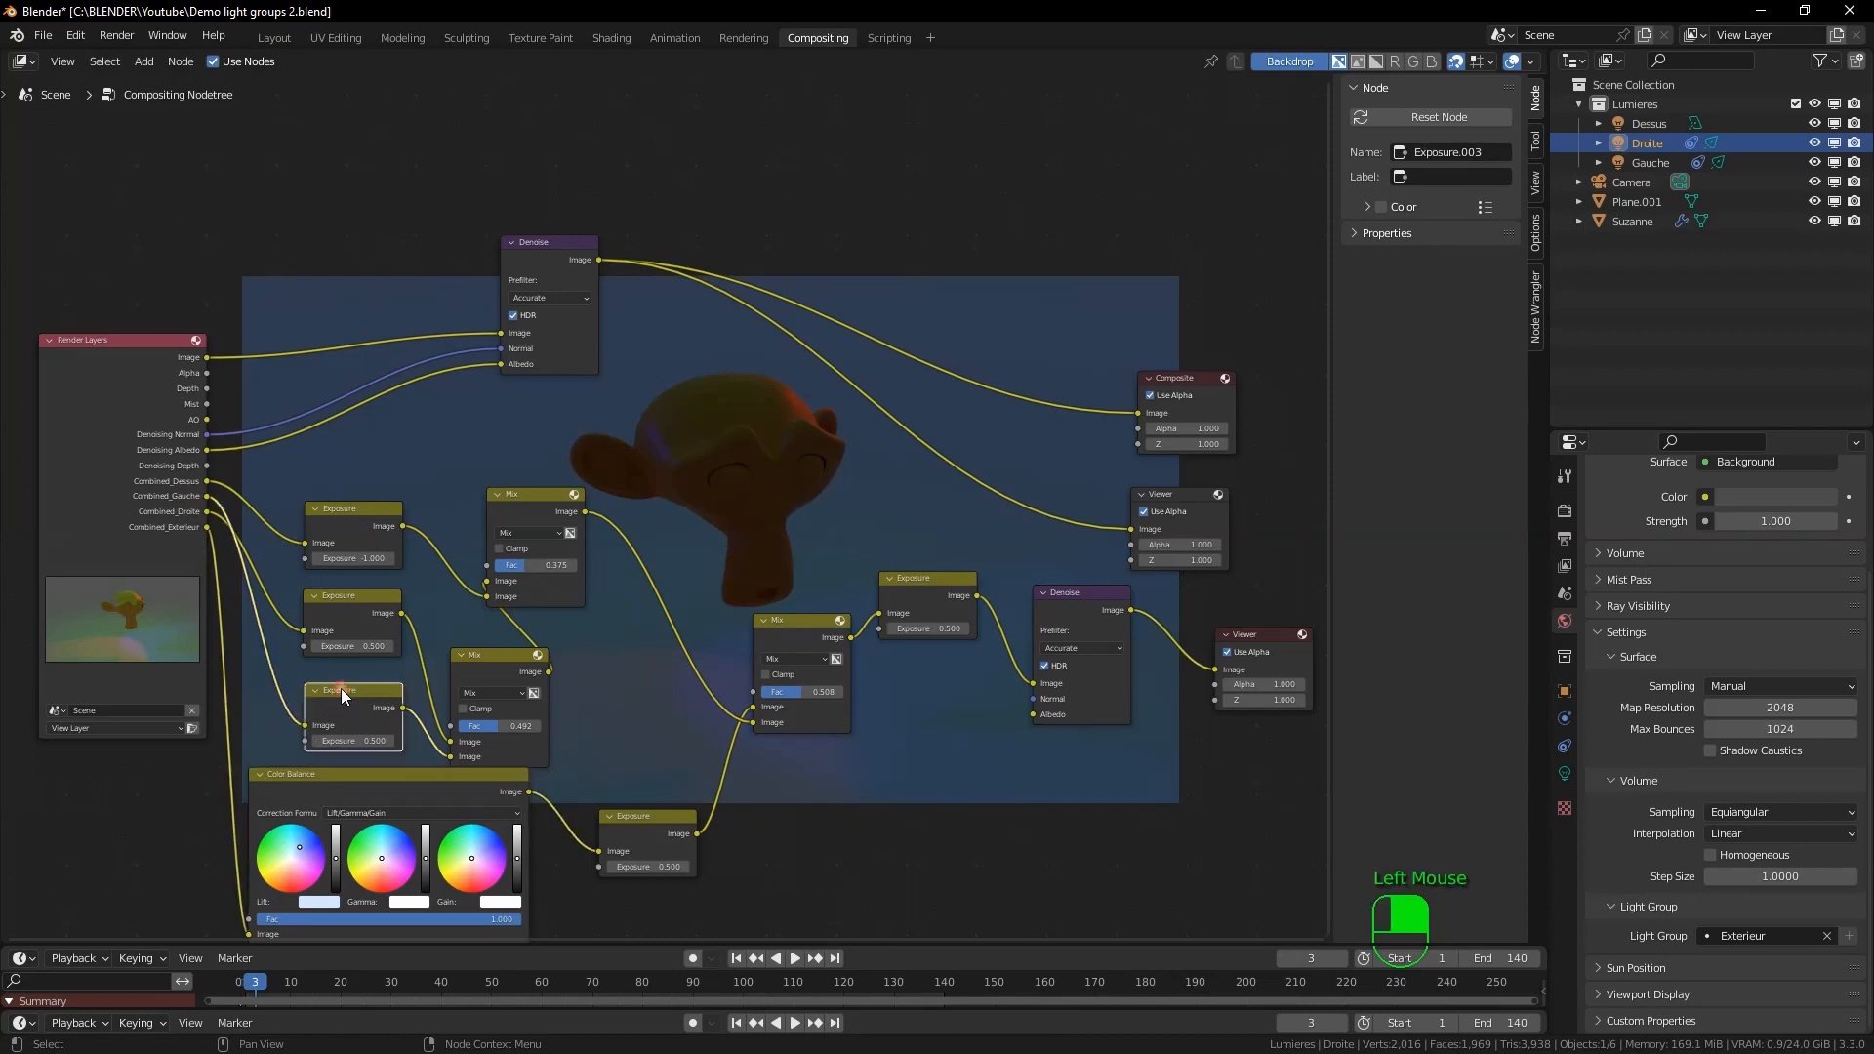
{"action": "left_click", "coordinate": [343, 597]}
{"action": "left_click", "coordinate": [340, 505]}
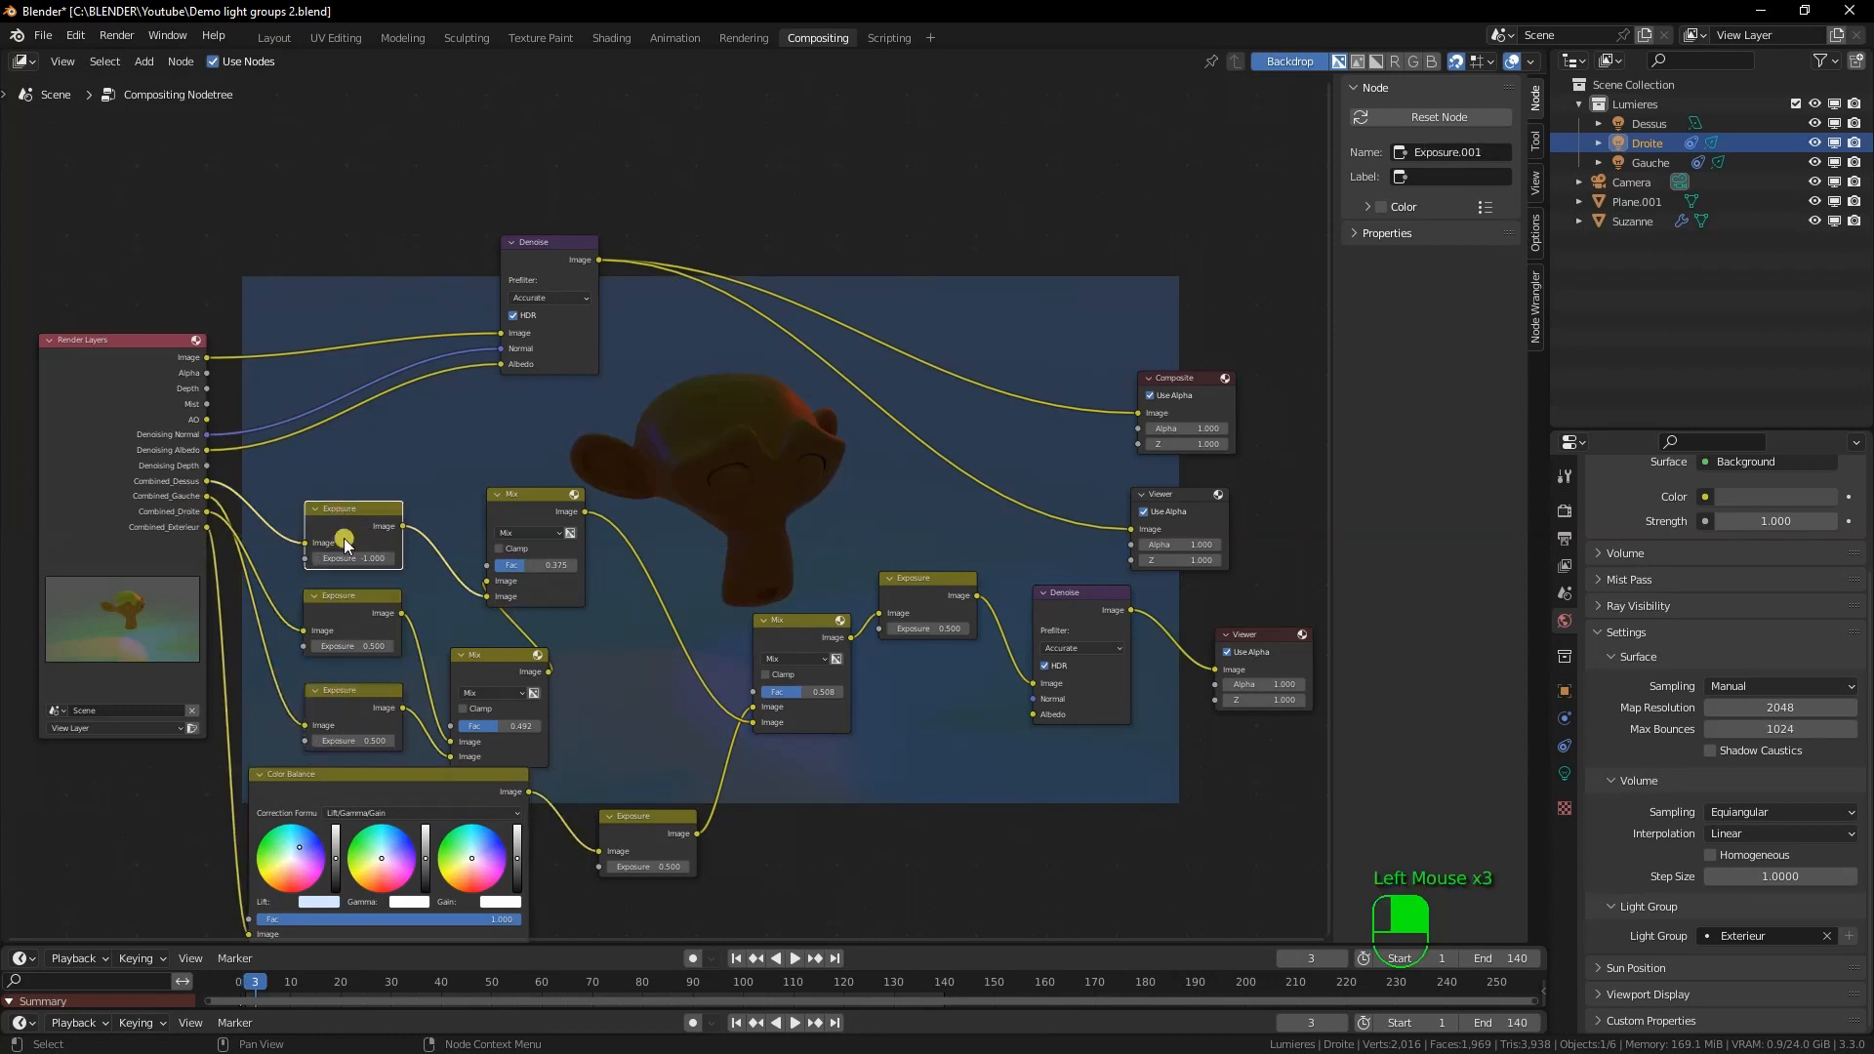
{"action": "left_click", "coordinate": [359, 607]}
{"action": "left_click", "coordinate": [355, 697]}
{"action": "left_click", "coordinate": [350, 599]}
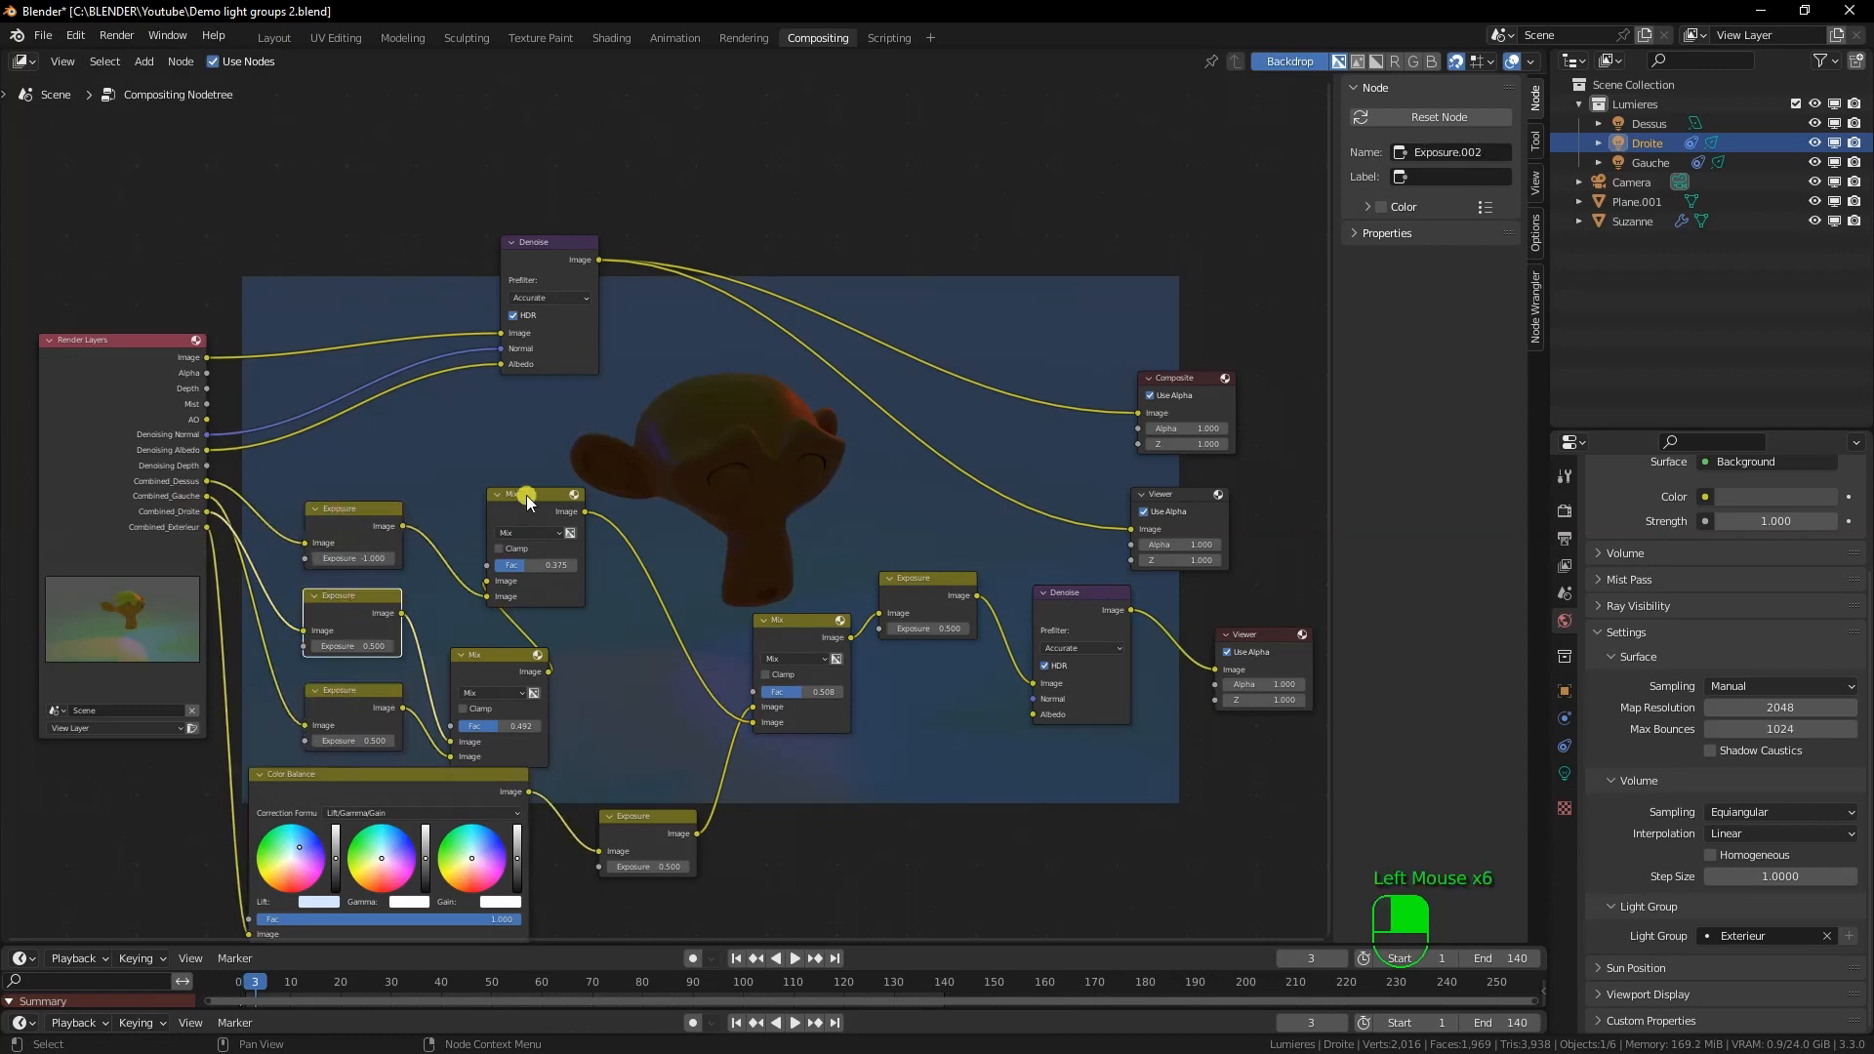
{"action": "left_click", "coordinate": [530, 491]}
{"action": "left_click", "coordinate": [494, 652]}
{"action": "left_click", "coordinate": [408, 537]}
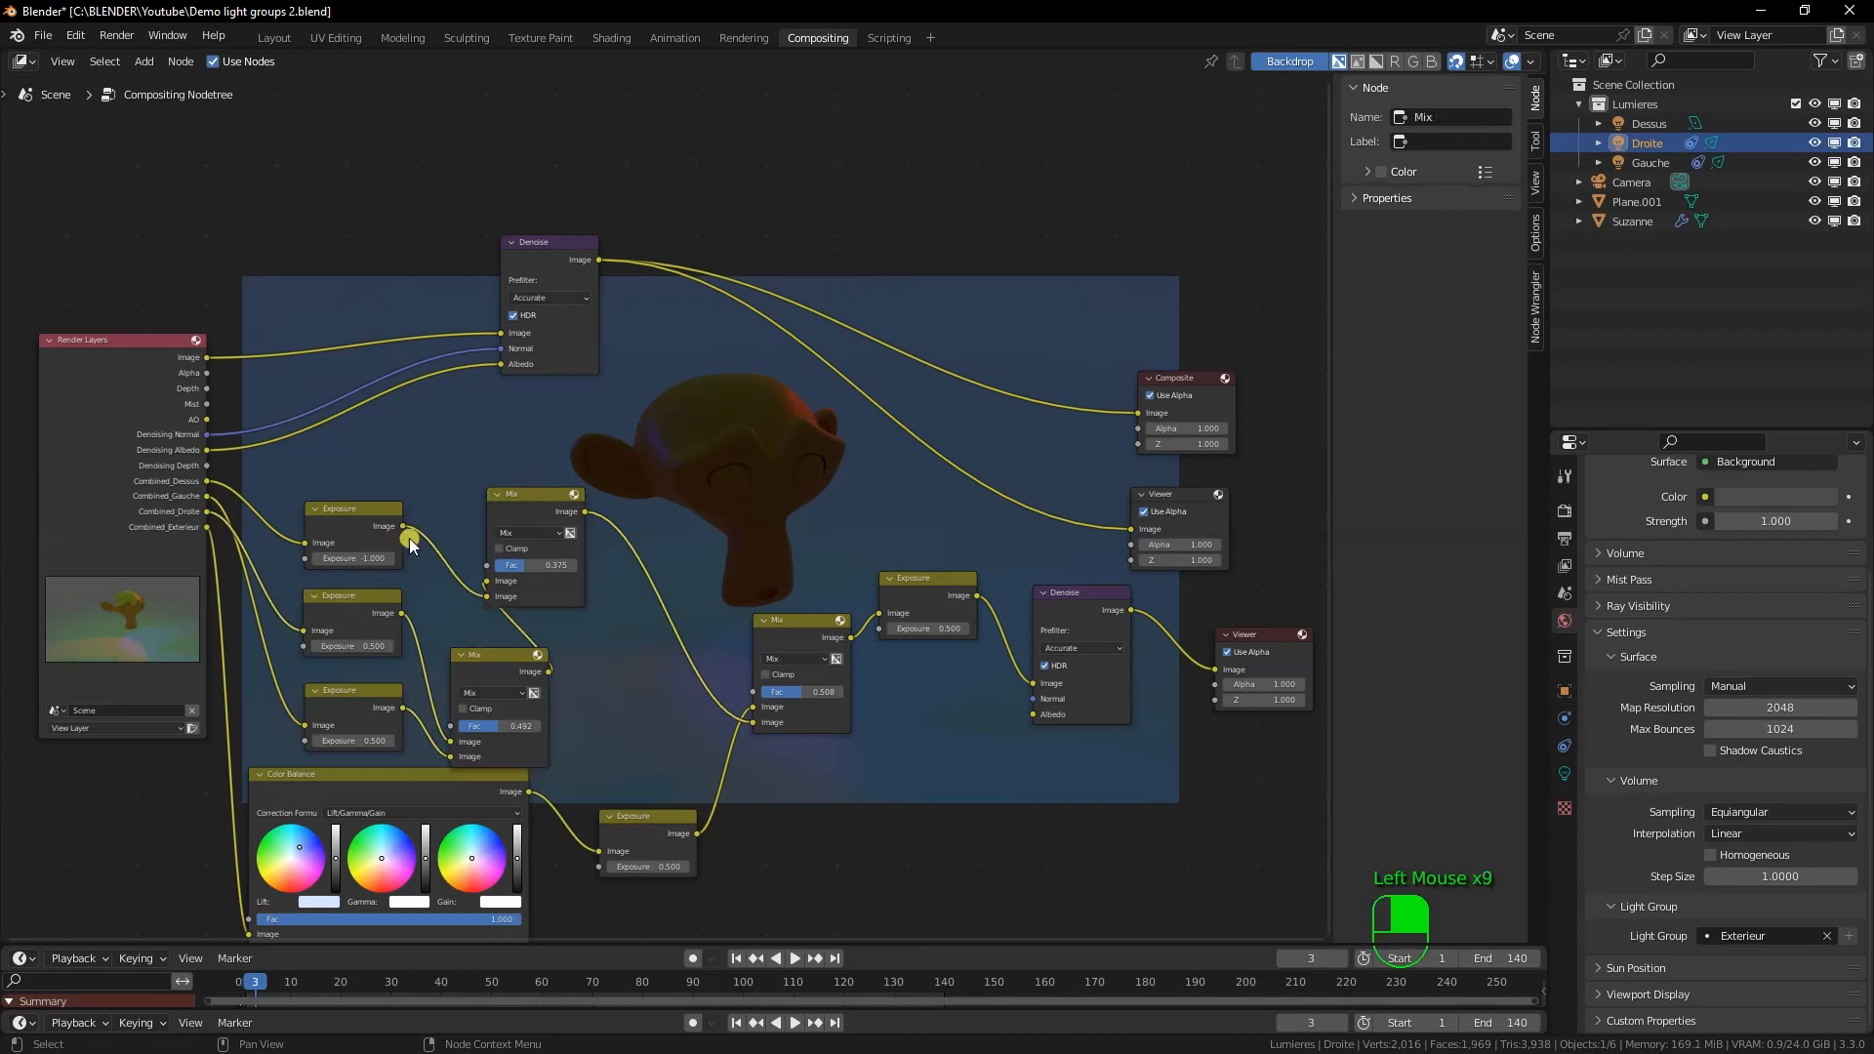
{"action": "left_click", "coordinate": [330, 516]}
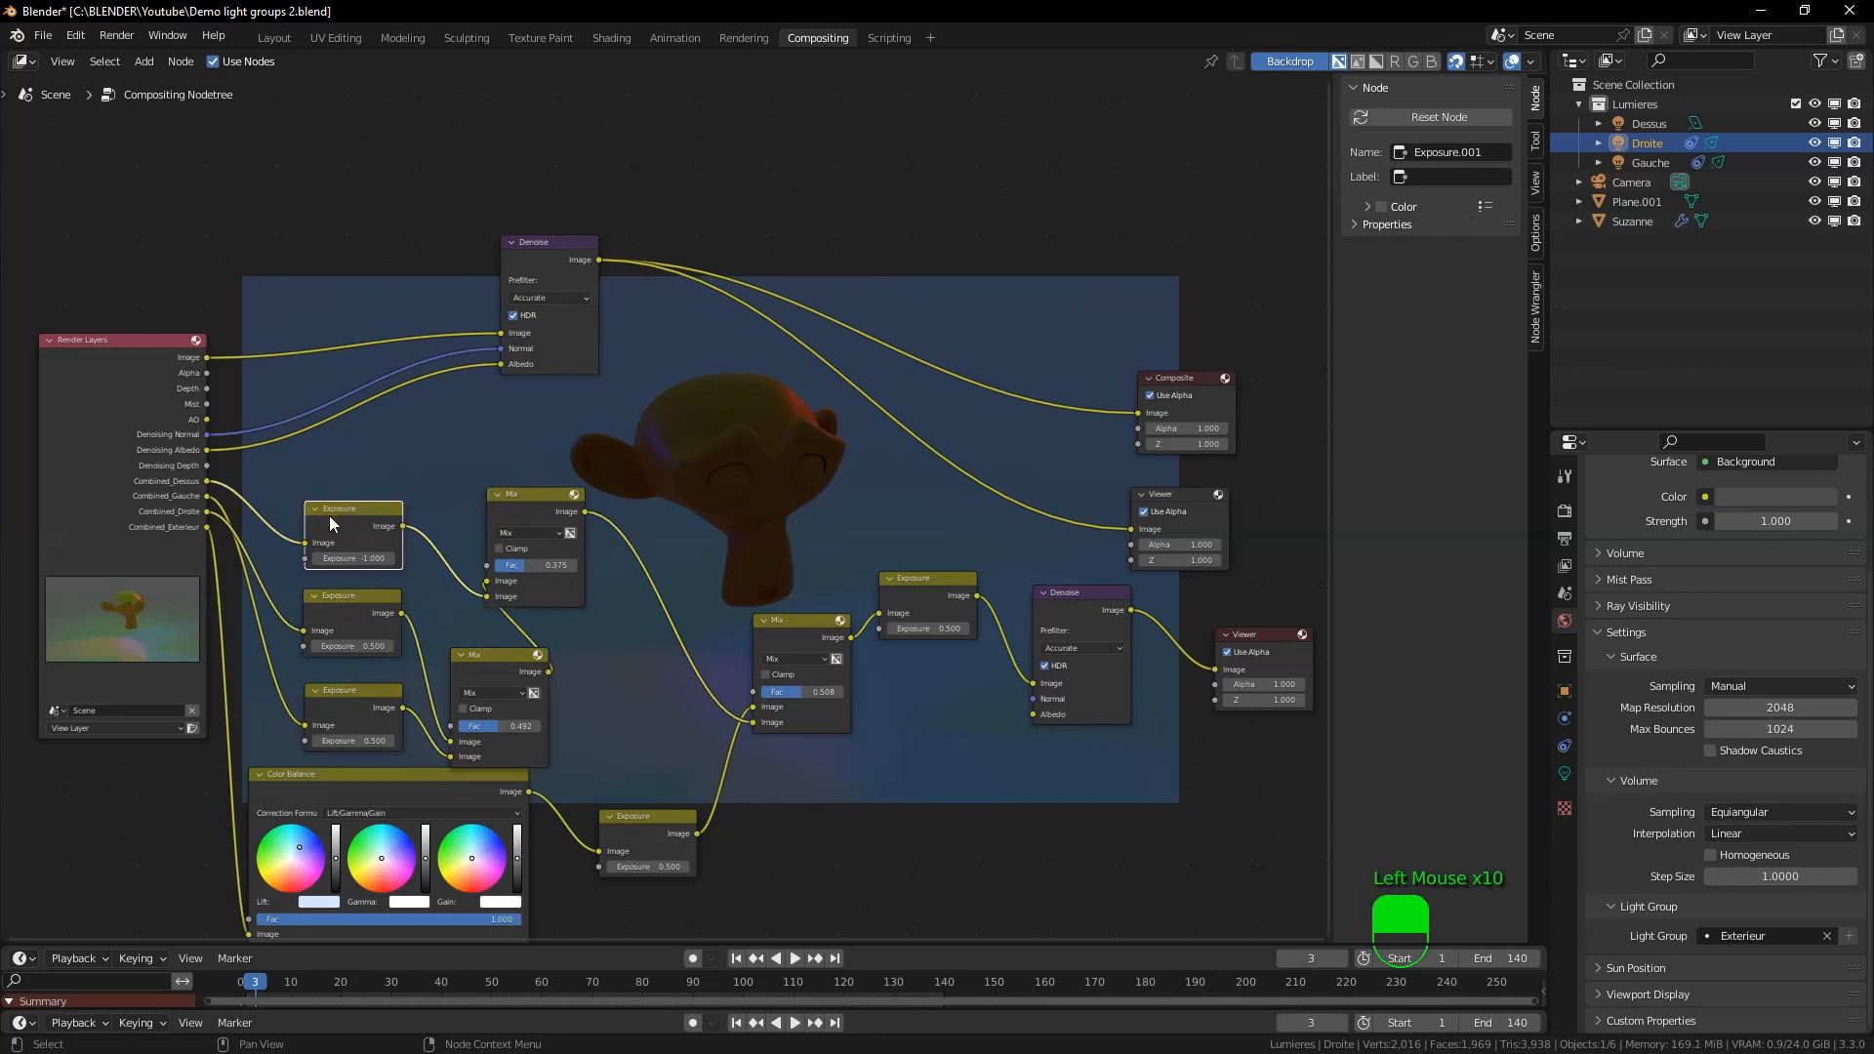
Set the middle of the three stacked Exposure nodes to 2 and nudge it slightly upward
{"action": "left_click", "coordinate": [341, 607]}
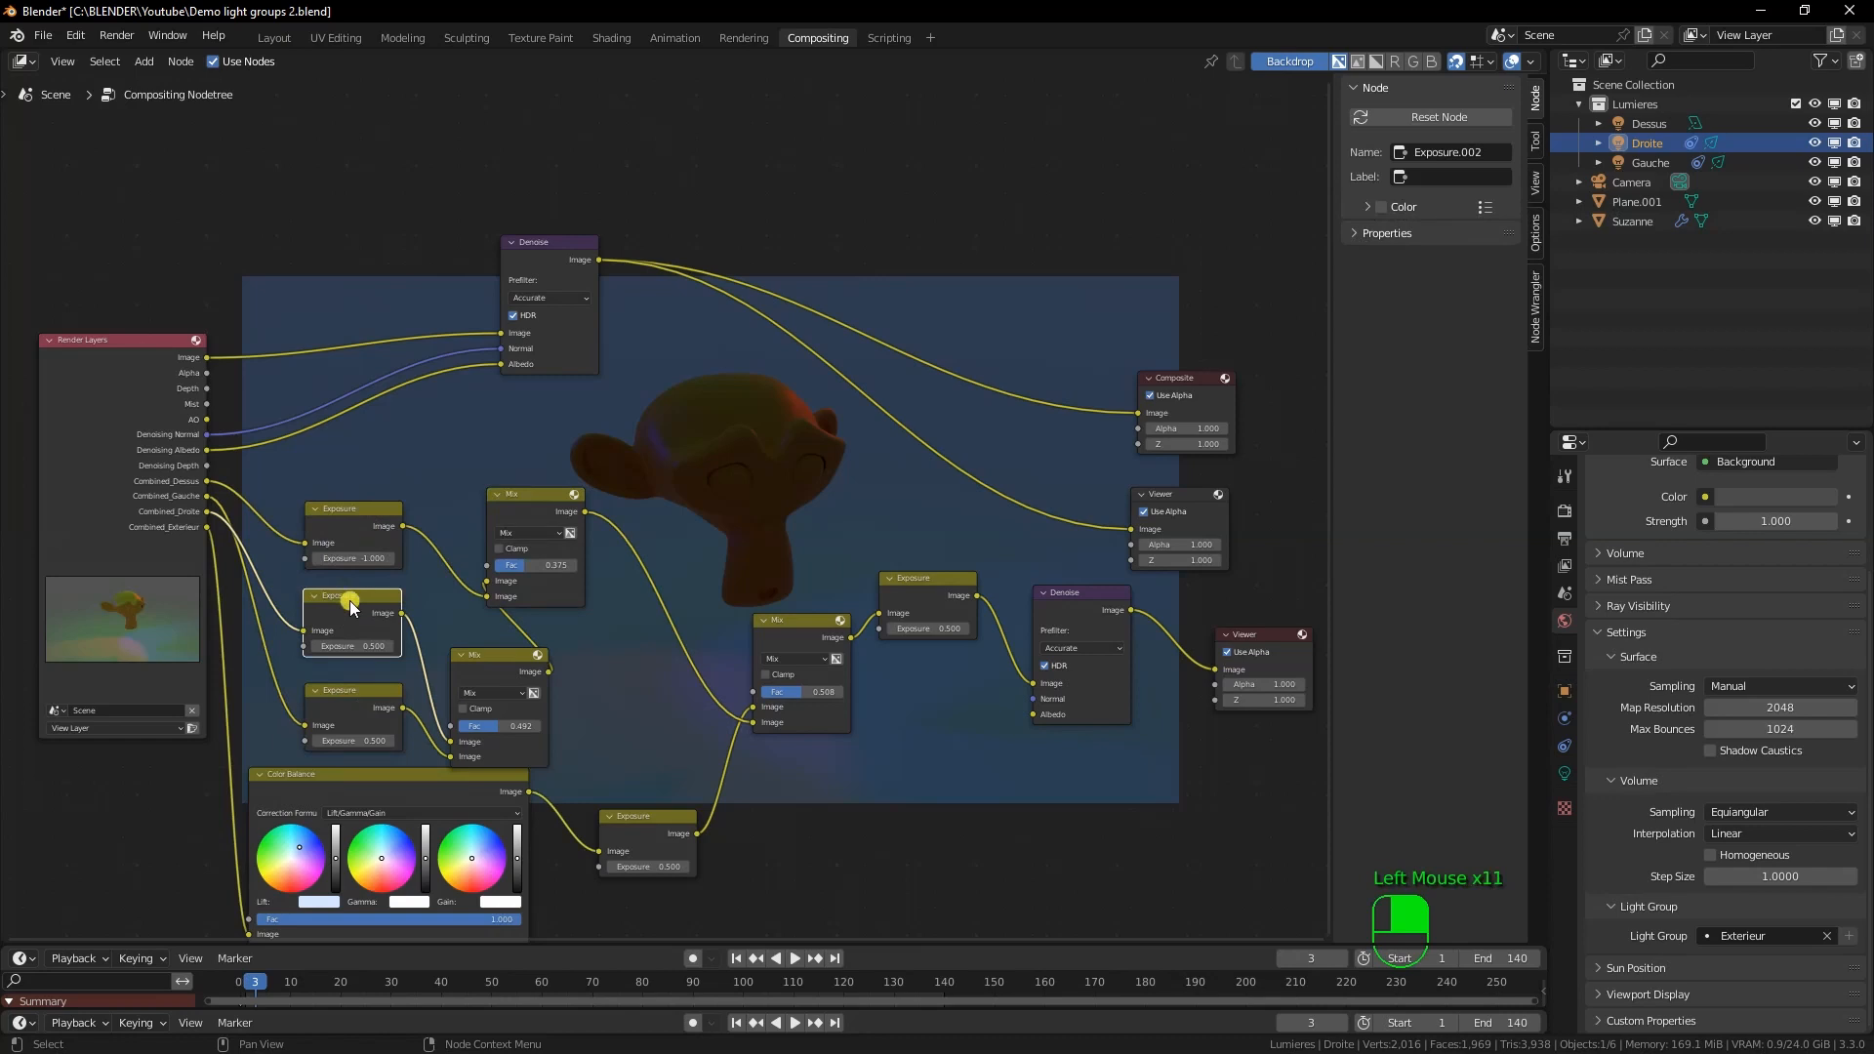
{"action": "left_click", "coordinate": [360, 646]}
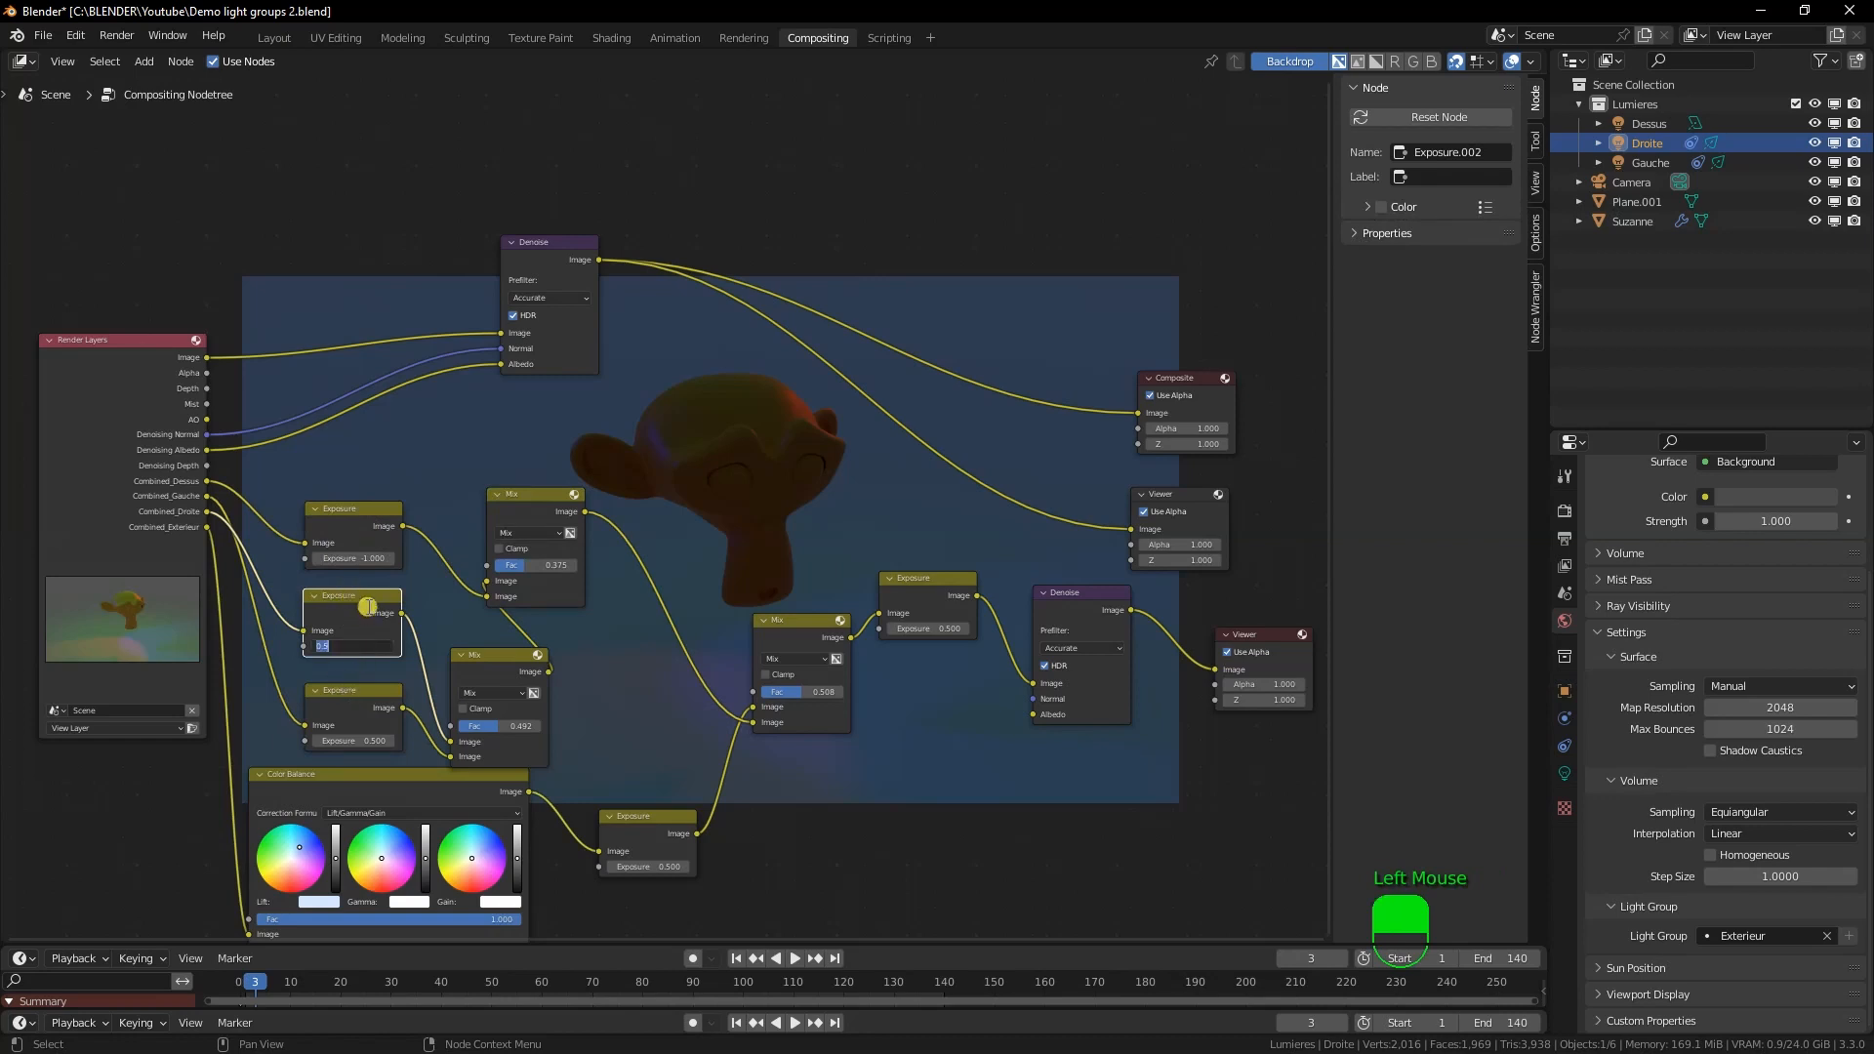
{"action": "type", "text": "2"}
{"action": "key", "text": "Return"}
{"action": "left_click_drag", "start_coordinate": [358, 595], "coordinate": [360, 592]}
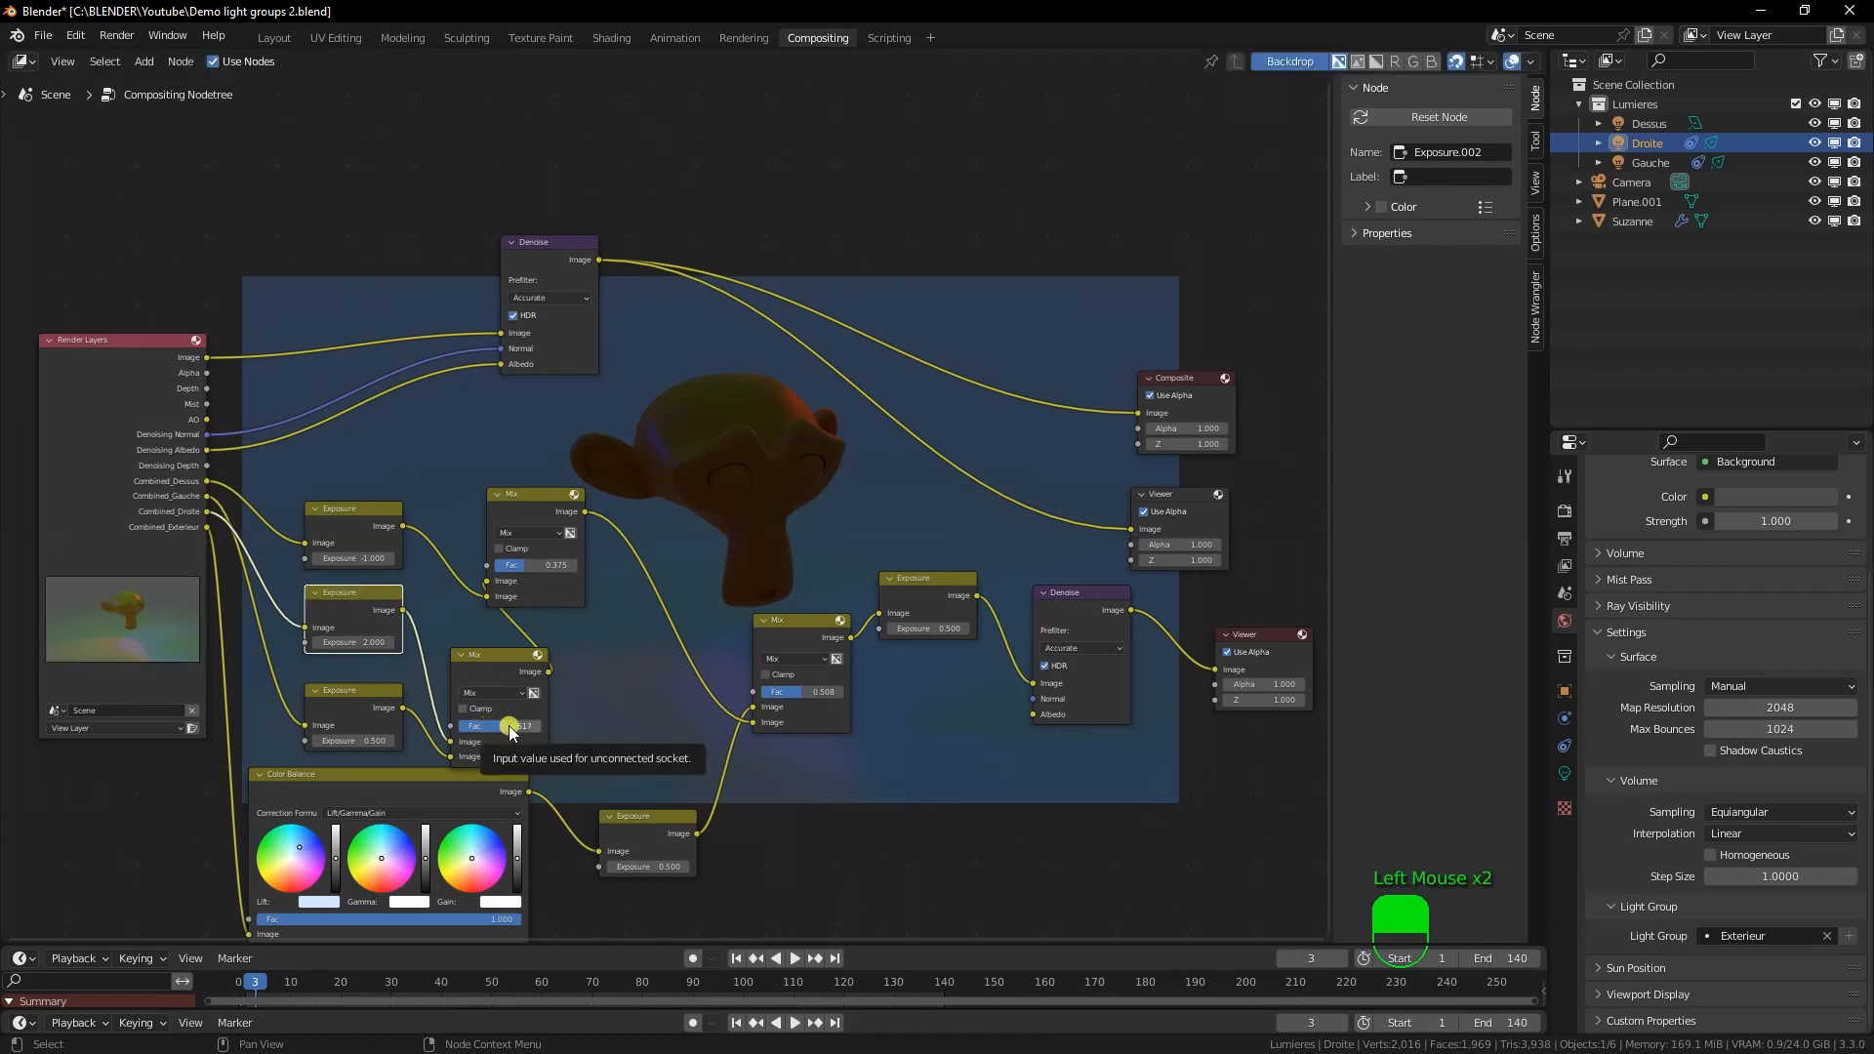
Lower the factor of the Mix joining the two lower light branches to about 0.033 and set the lowest stacked Exposure to 2
{"action": "mouse_move", "coordinate": [495, 726]}
{"action": "left_mouse_down"}
{"action": "mouse_move", "coordinate": [528, 728]}
{"action": "mouse_move", "coordinate": [462, 730]}
{"action": "left_mouse_up"}
{"action": "left_click", "coordinate": [1249, 639]}
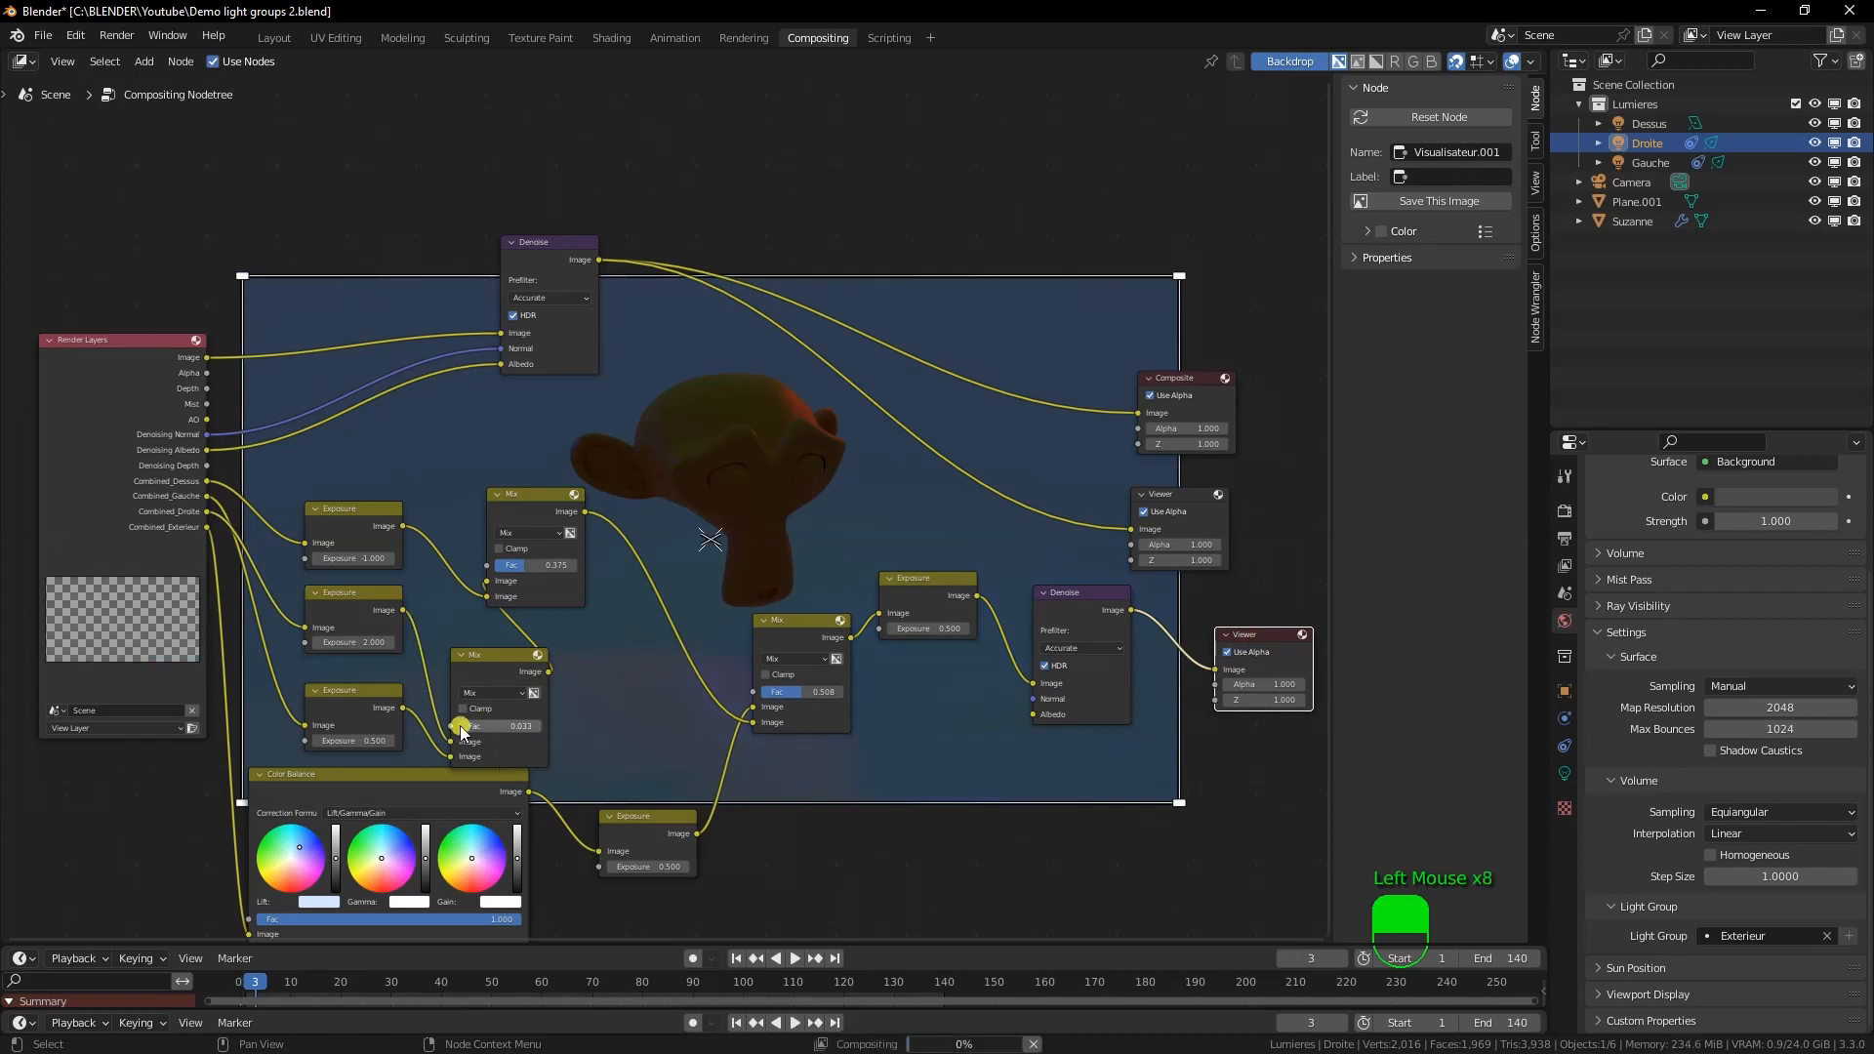
{"action": "left_click", "coordinate": [370, 742]}
{"action": "type", "text": "2"}
{"action": "key", "text": "Return"}
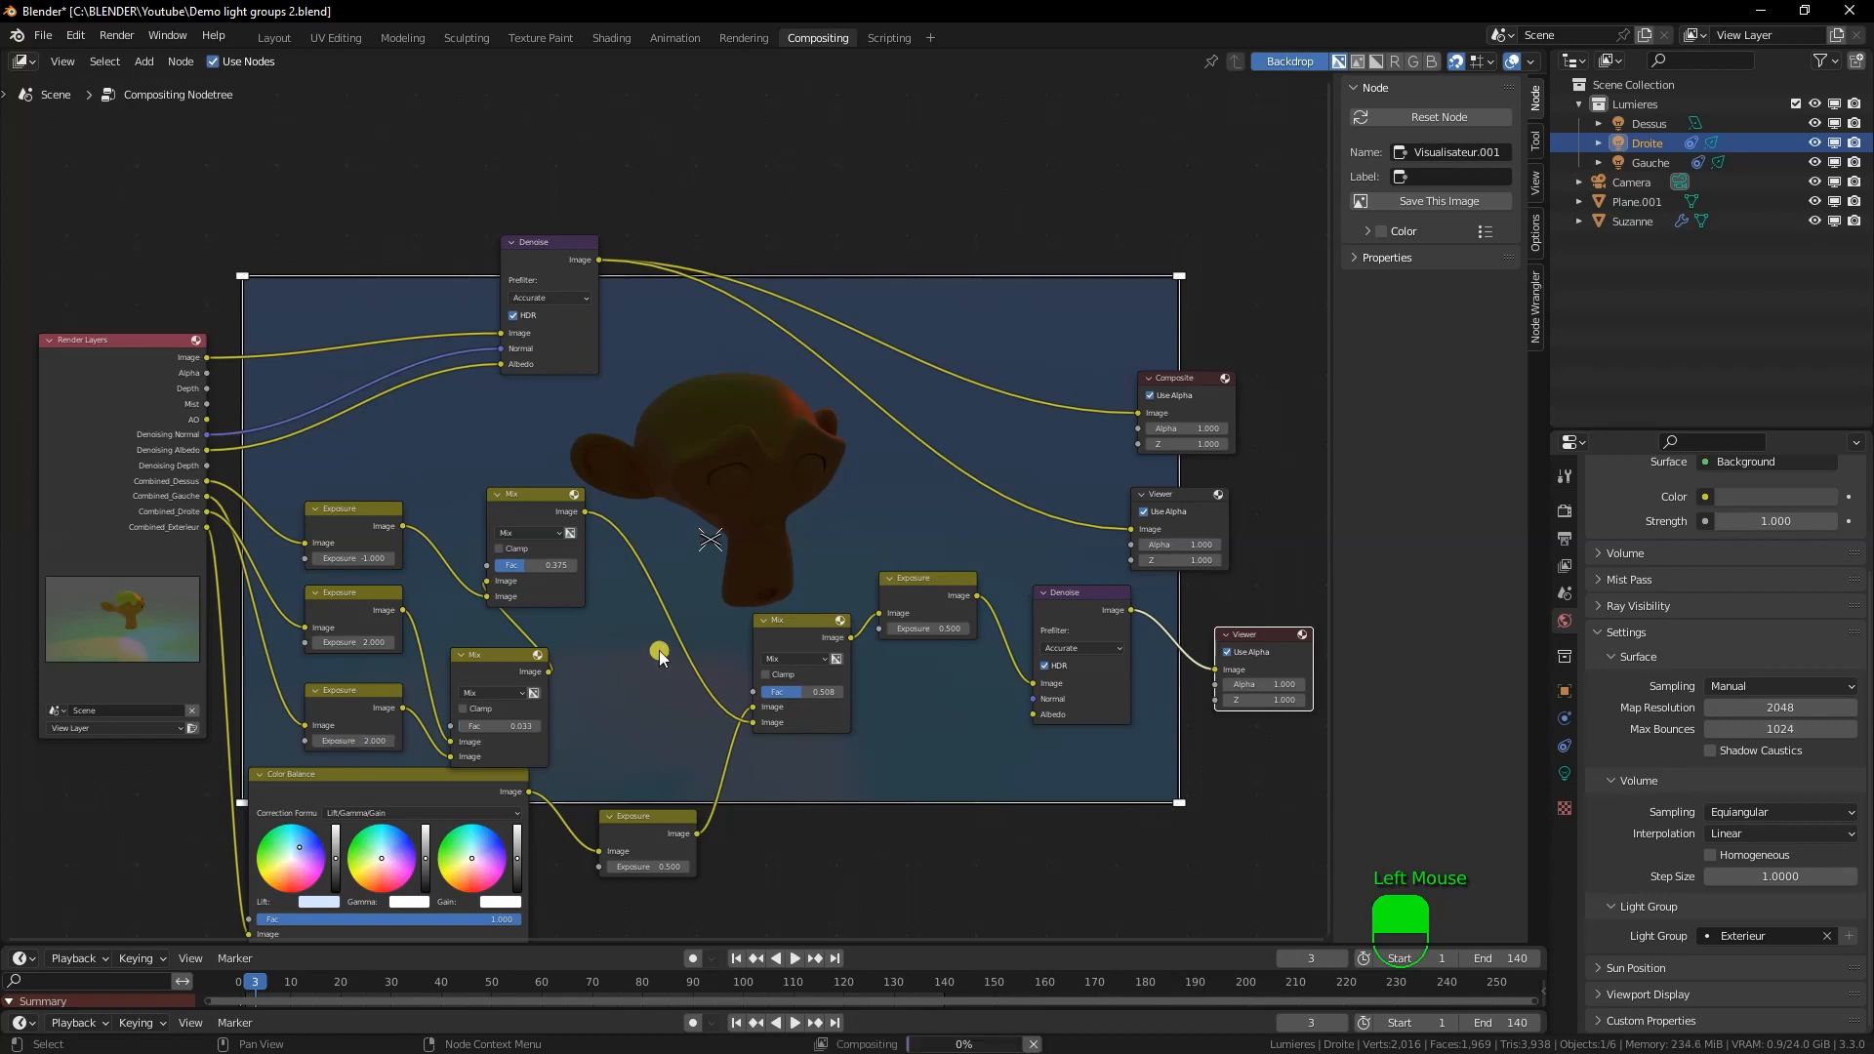
{"action": "left_click_drag", "start_coordinate": [365, 700], "coordinate": [369, 704]}
Move the two Mix nodes for the lamp passes apart and raise the upper Mix's factor to about 0.43
{"action": "left_click_drag", "start_coordinate": [519, 494], "coordinate": [575, 493]}
{"action": "left_click_drag", "start_coordinate": [493, 675], "coordinate": [460, 669]}
{"action": "mouse_move", "coordinate": [577, 566]}
{"action": "left_mouse_down"}
{"action": "mouse_move", "coordinate": [598, 571]}
{"action": "mouse_move", "coordinate": [554, 568]}
{"action": "mouse_move", "coordinate": [589, 573]}
{"action": "left_mouse_up"}
{"action": "left_click", "coordinate": [592, 493]}
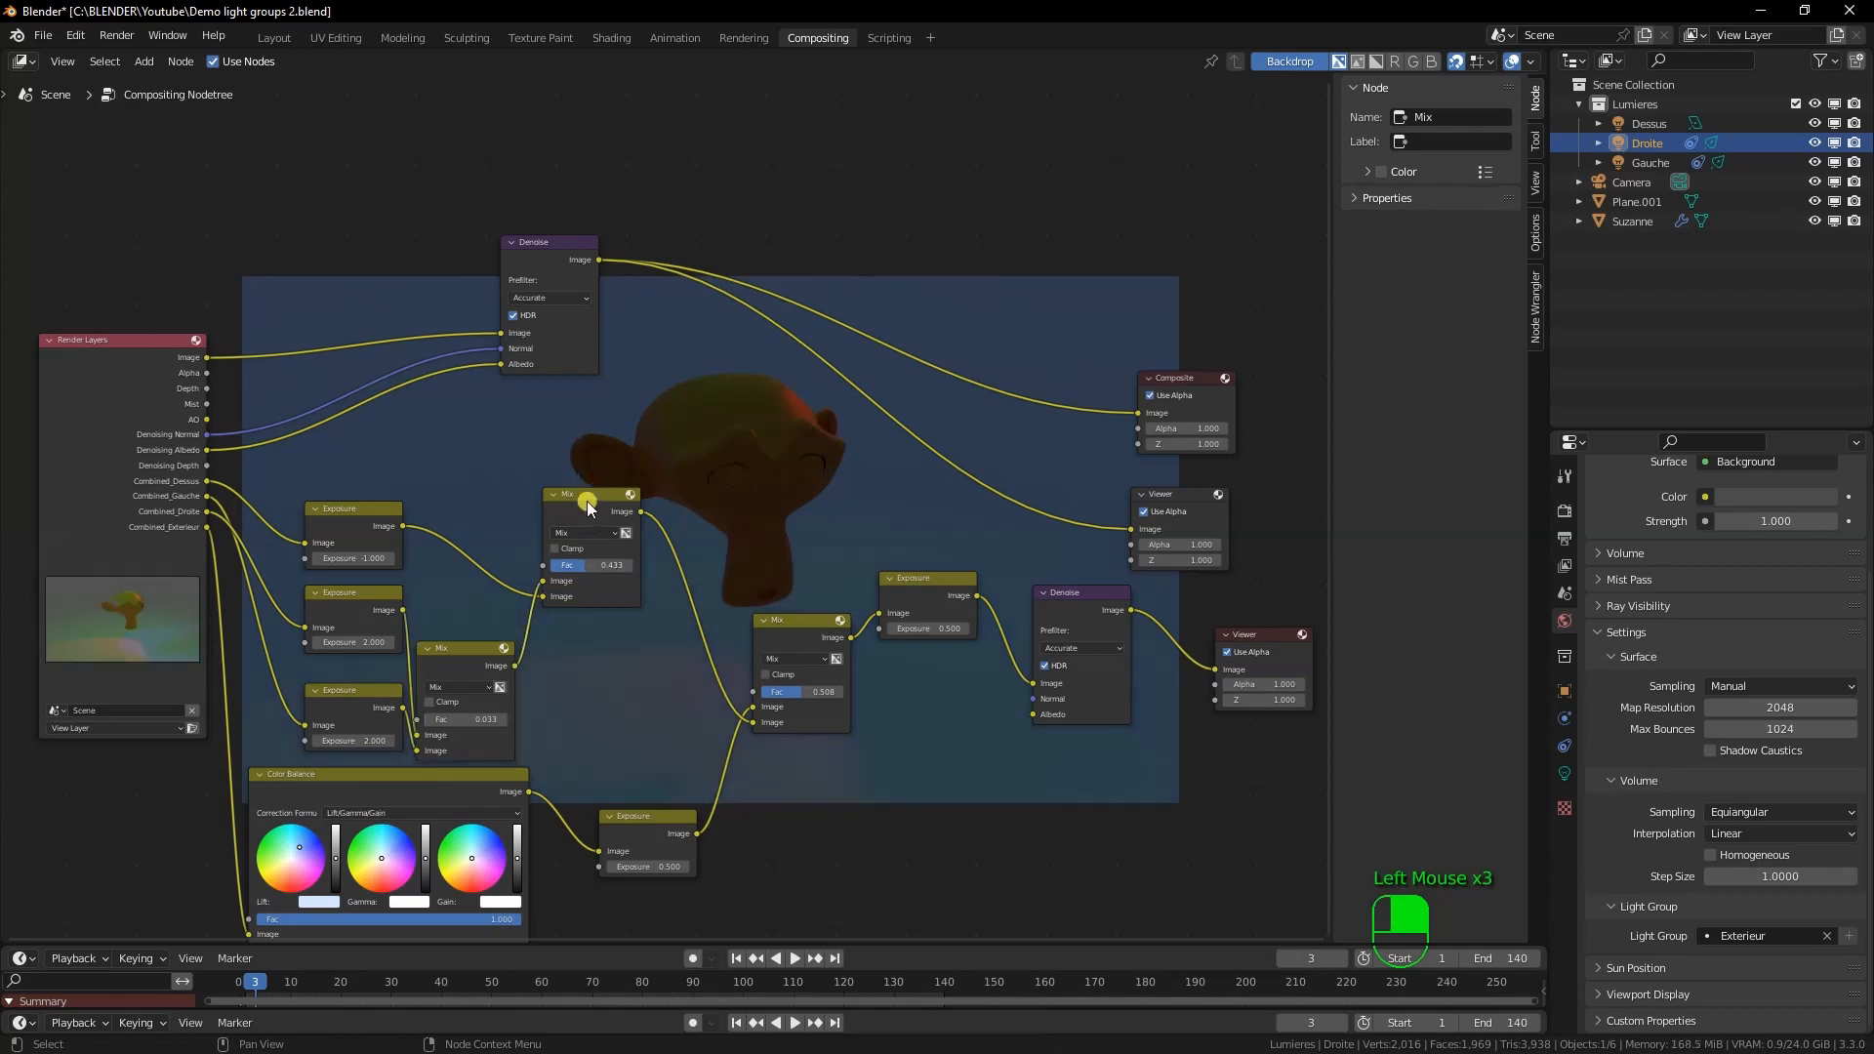
{"action": "left_click", "coordinate": [594, 501]}
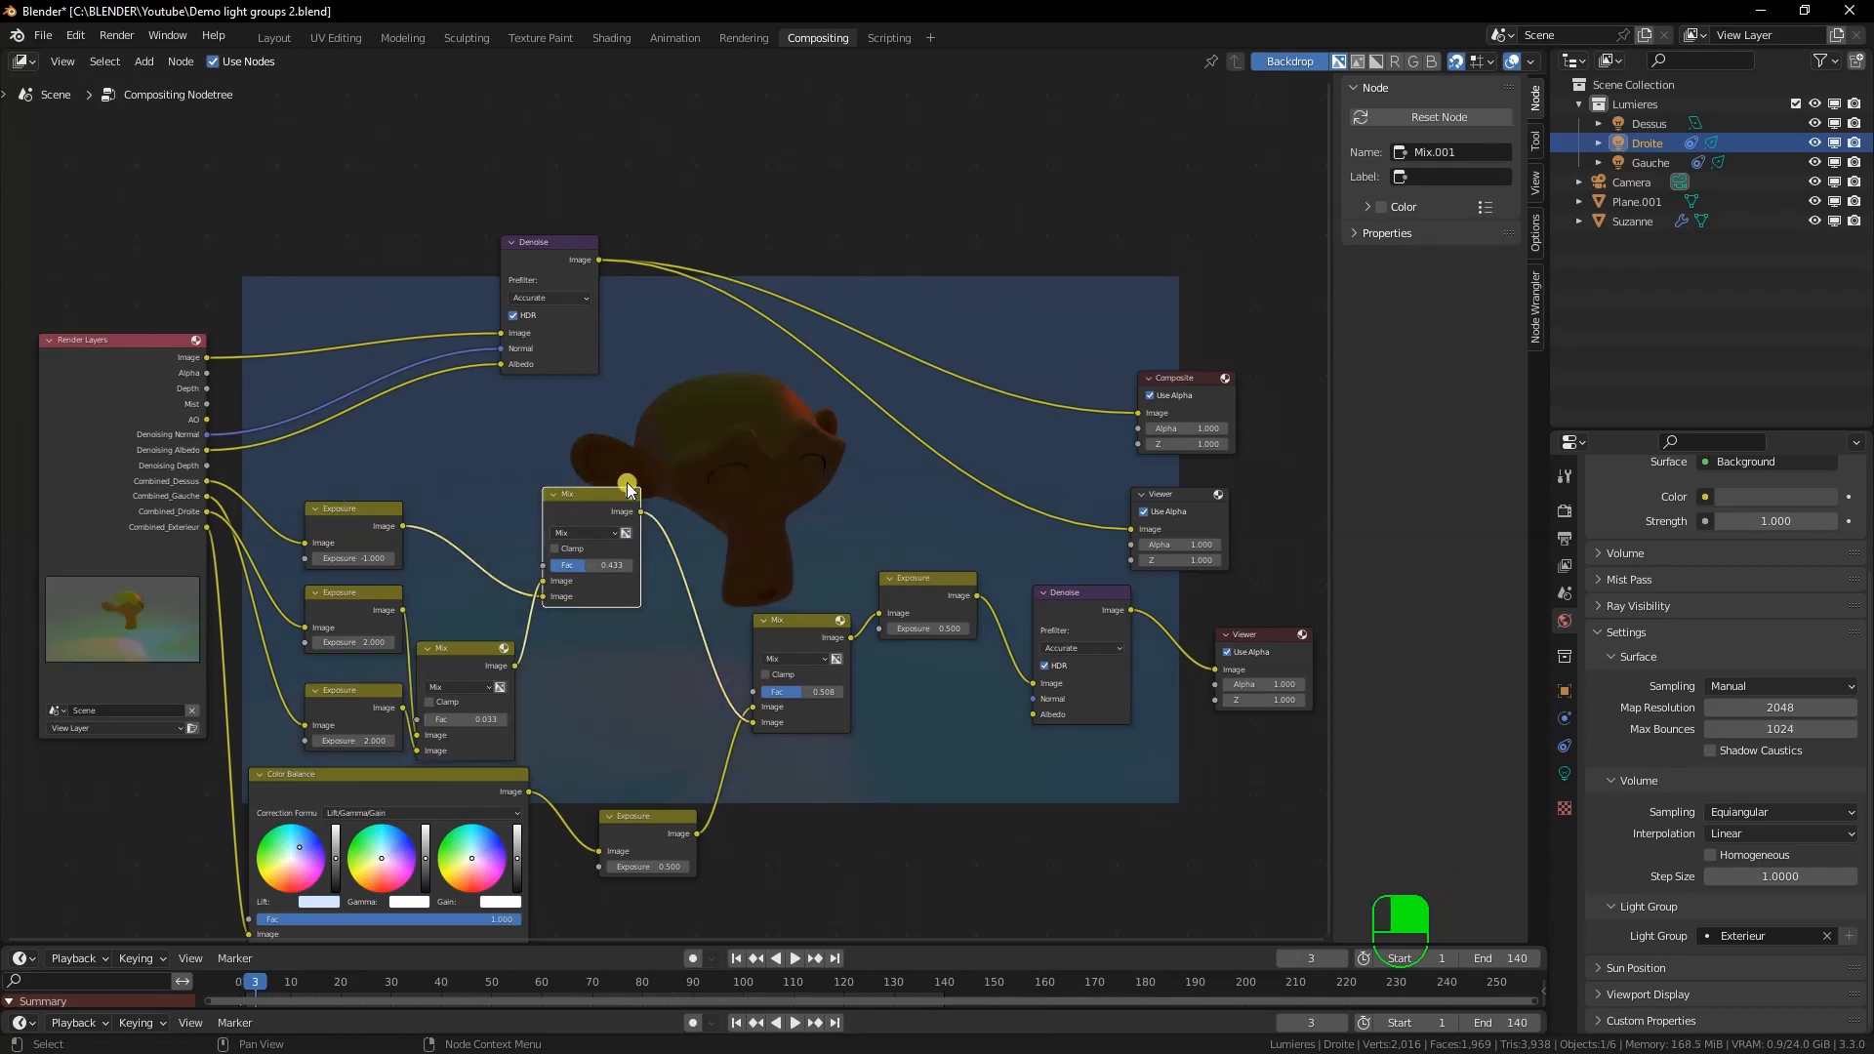
{"action": "left_click", "coordinate": [443, 645]}
{"action": "mouse_move", "coordinate": [443, 644]}
{"action": "left_mouse_down"}
{"action": "mouse_move", "coordinate": [499, 641]}
{"action": "mouse_move", "coordinate": [460, 644]}
{"action": "left_mouse_up"}
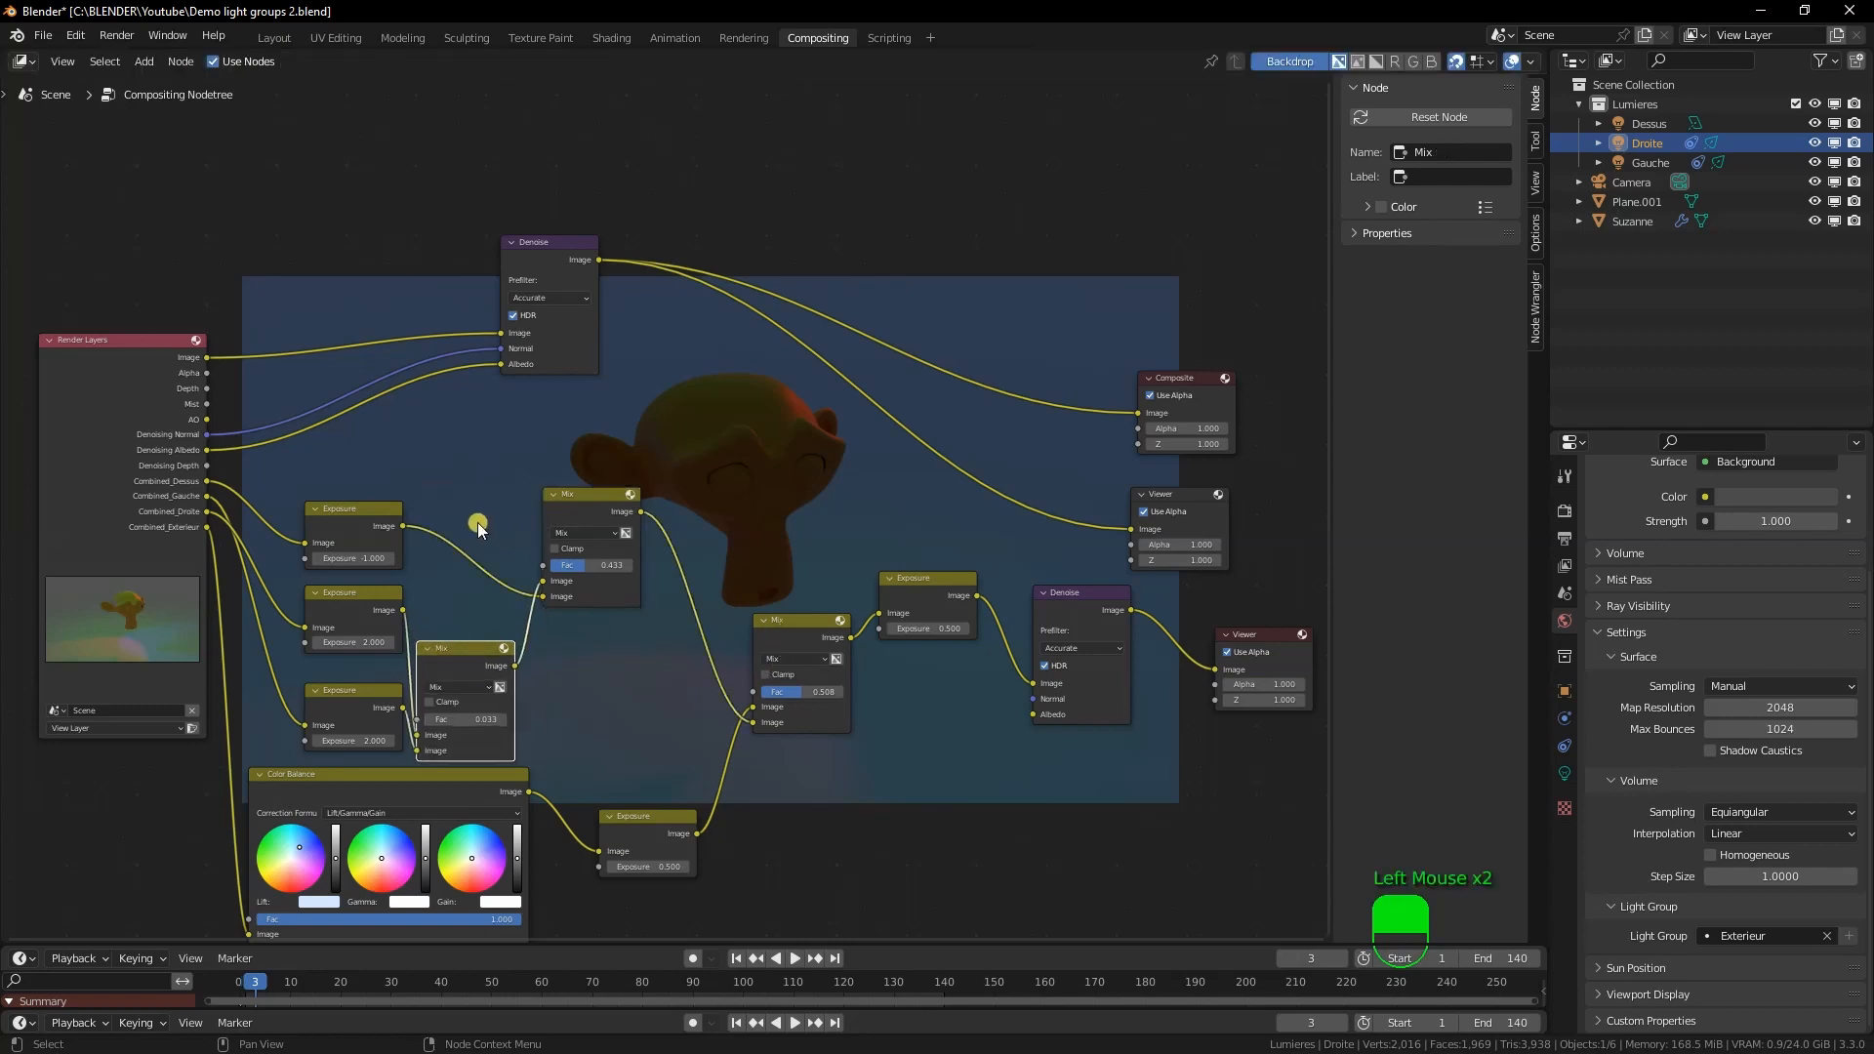
{"action": "left_click", "coordinate": [597, 502]}
{"action": "key", "text": "F2"}
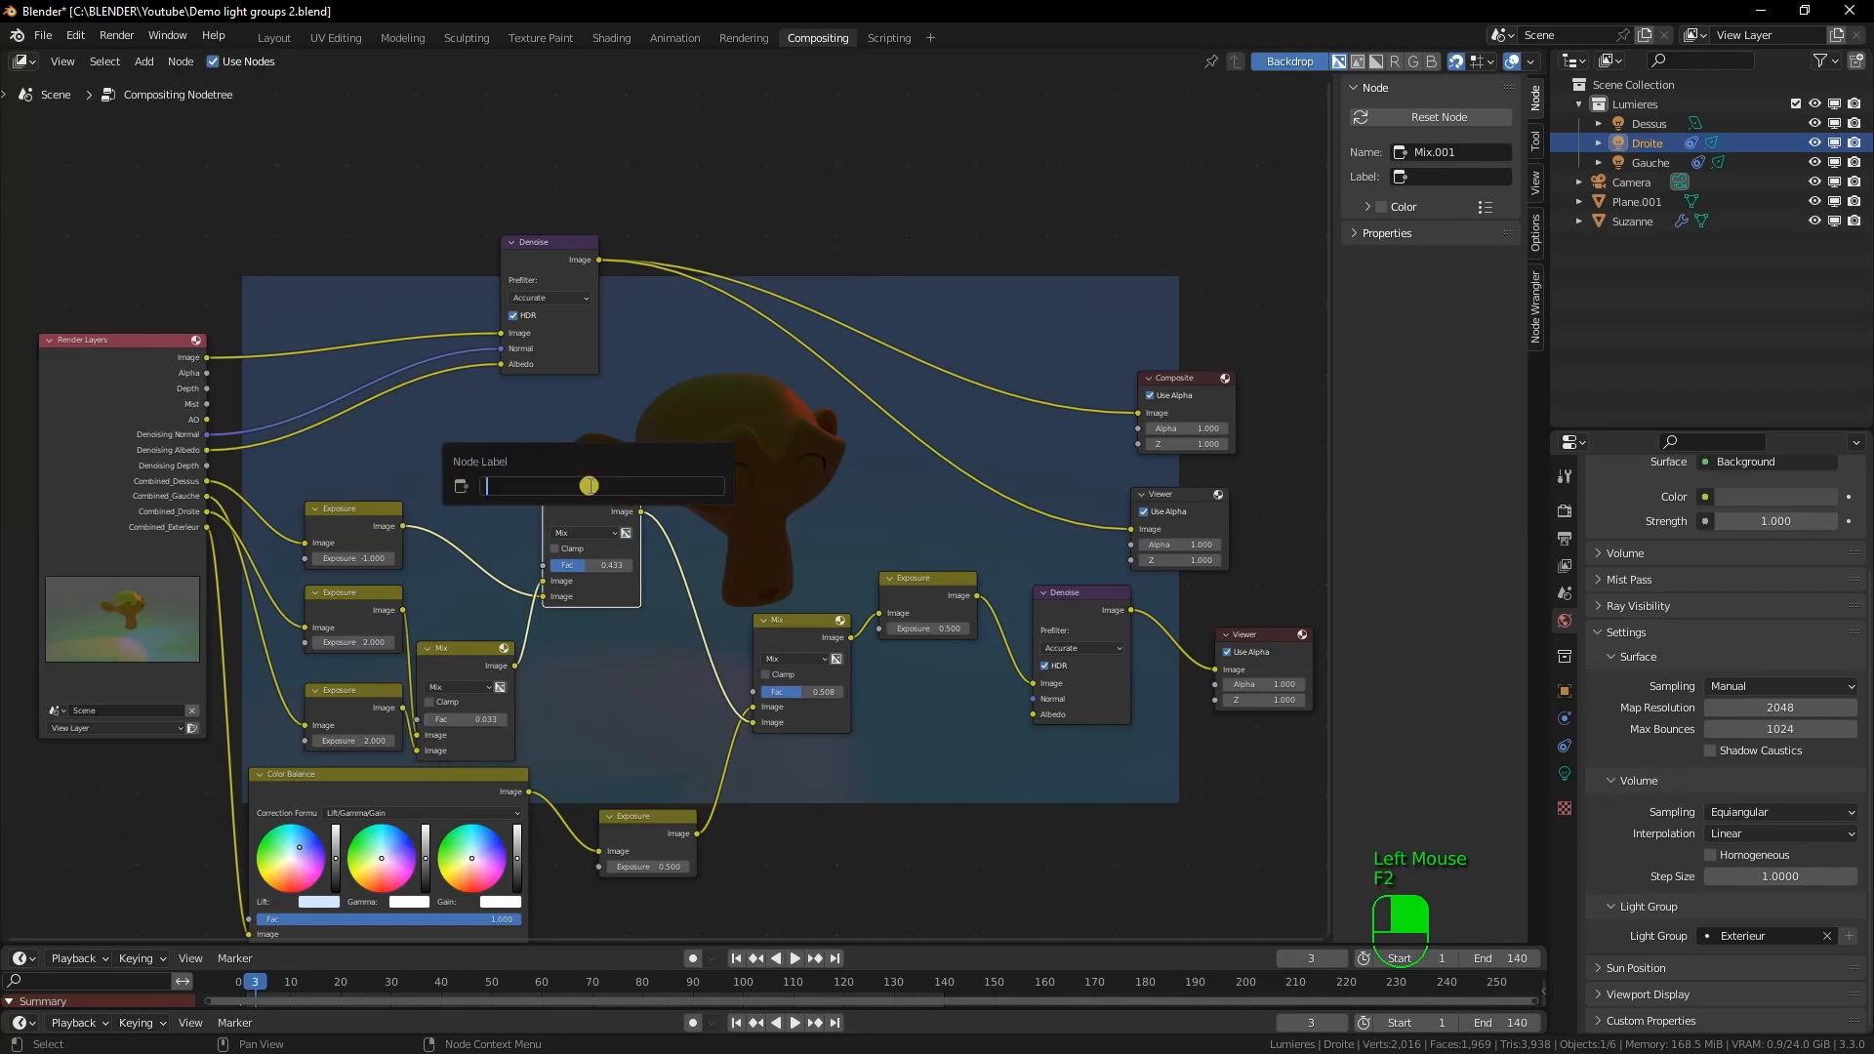
{"action": "left_click", "coordinate": [685, 564]}
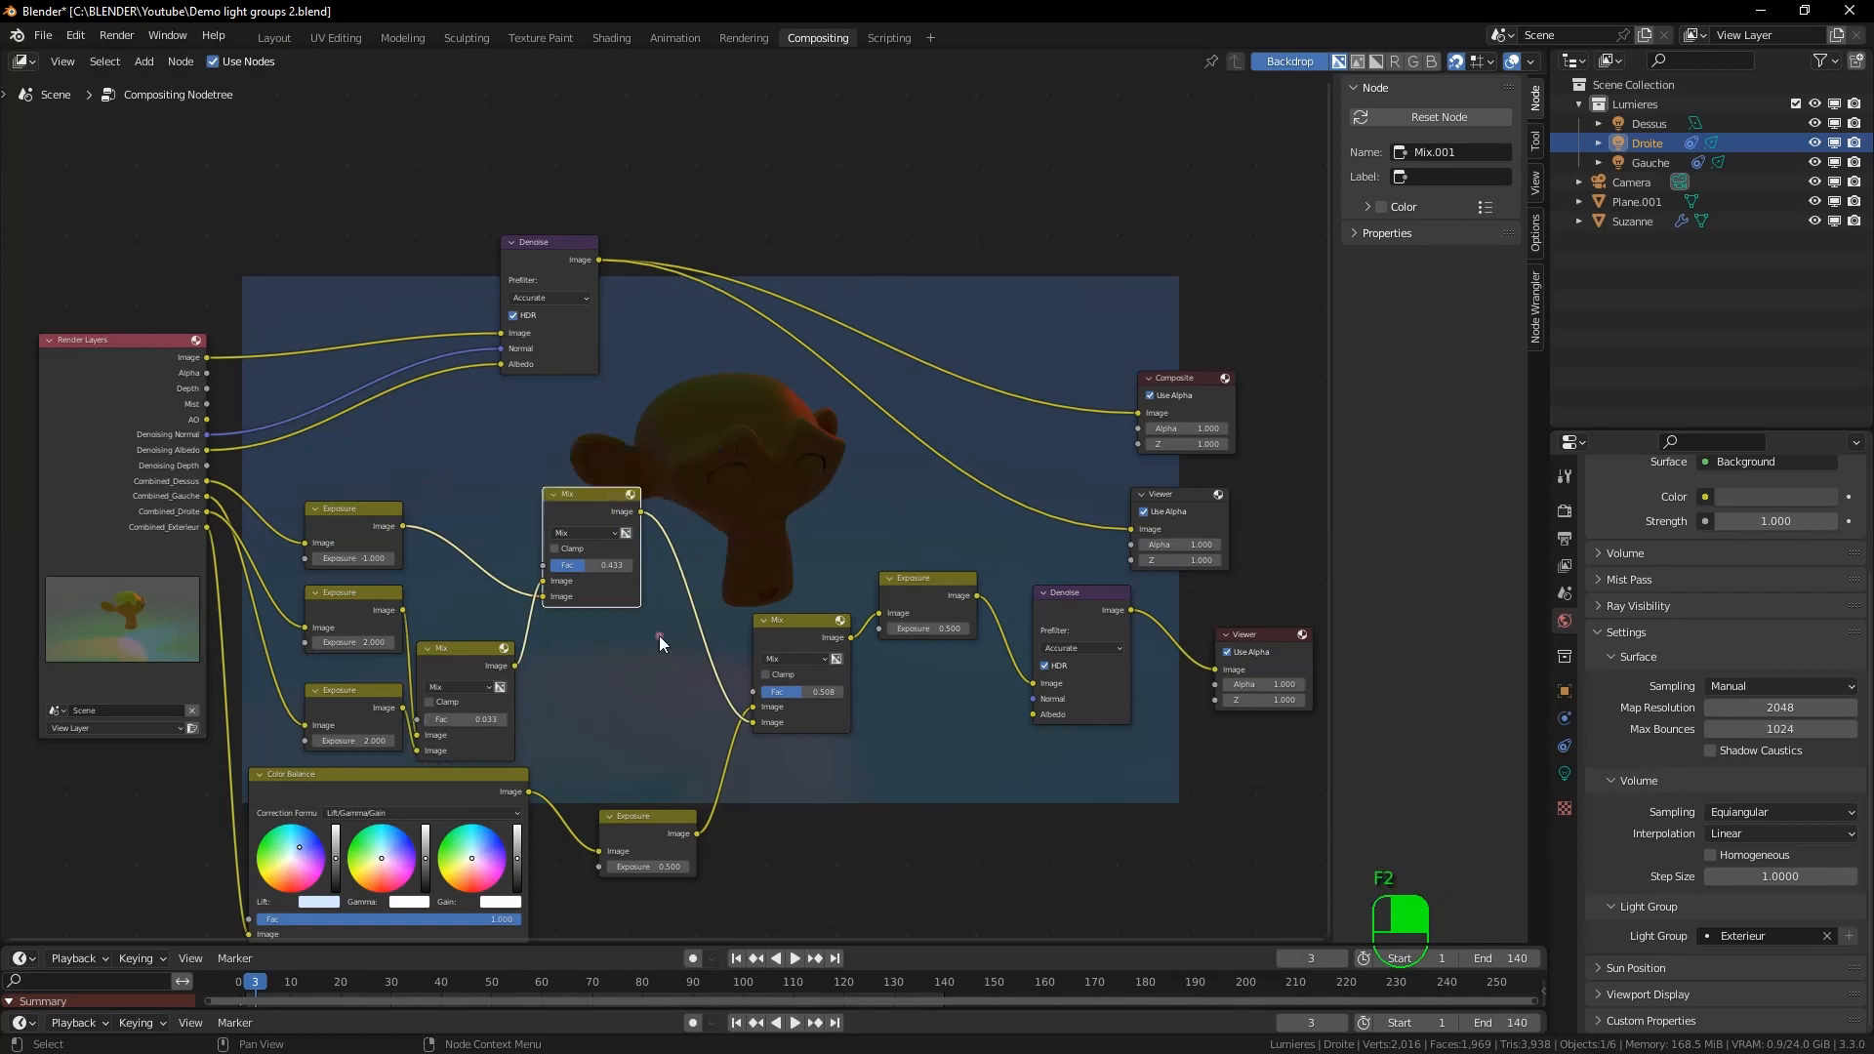
{"action": "left_click", "coordinate": [399, 787]}
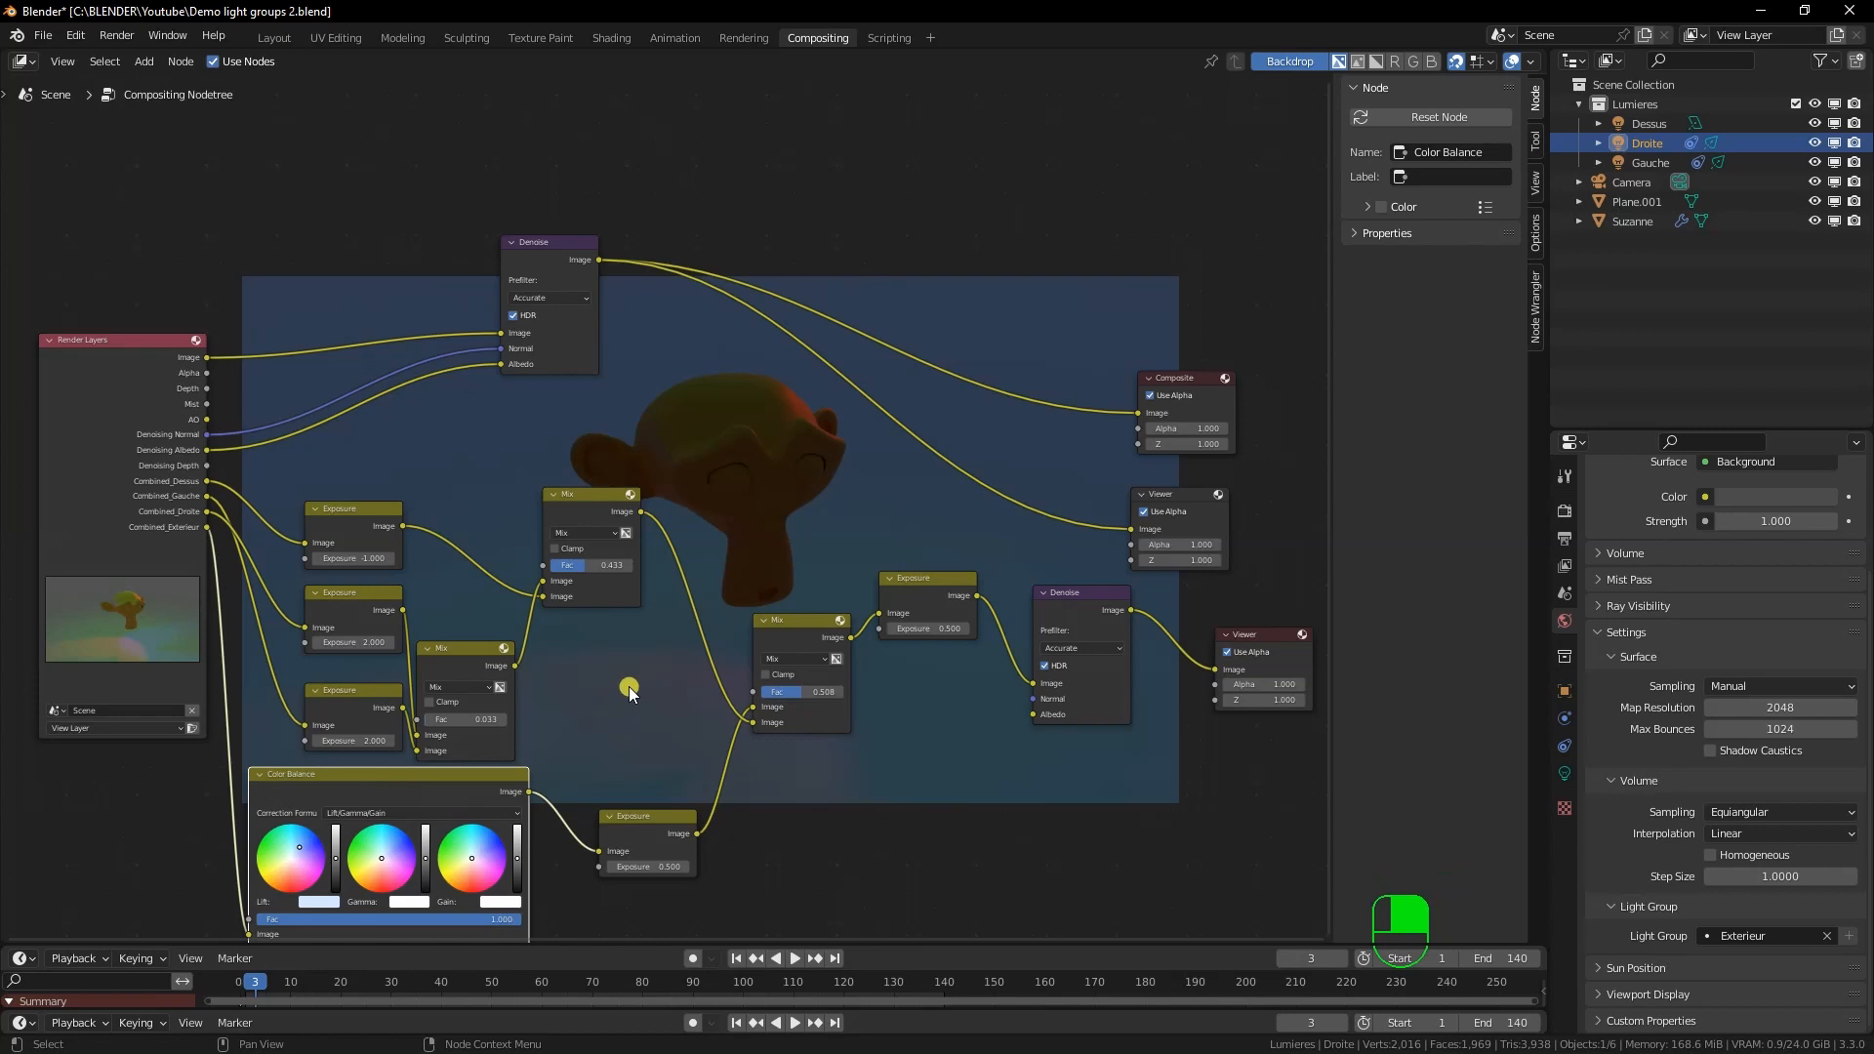
Delete the Color Balance node from the Exterieur branch while keeping its link to the Exposure node intact
{"action": "left_click", "coordinate": [397, 778]}
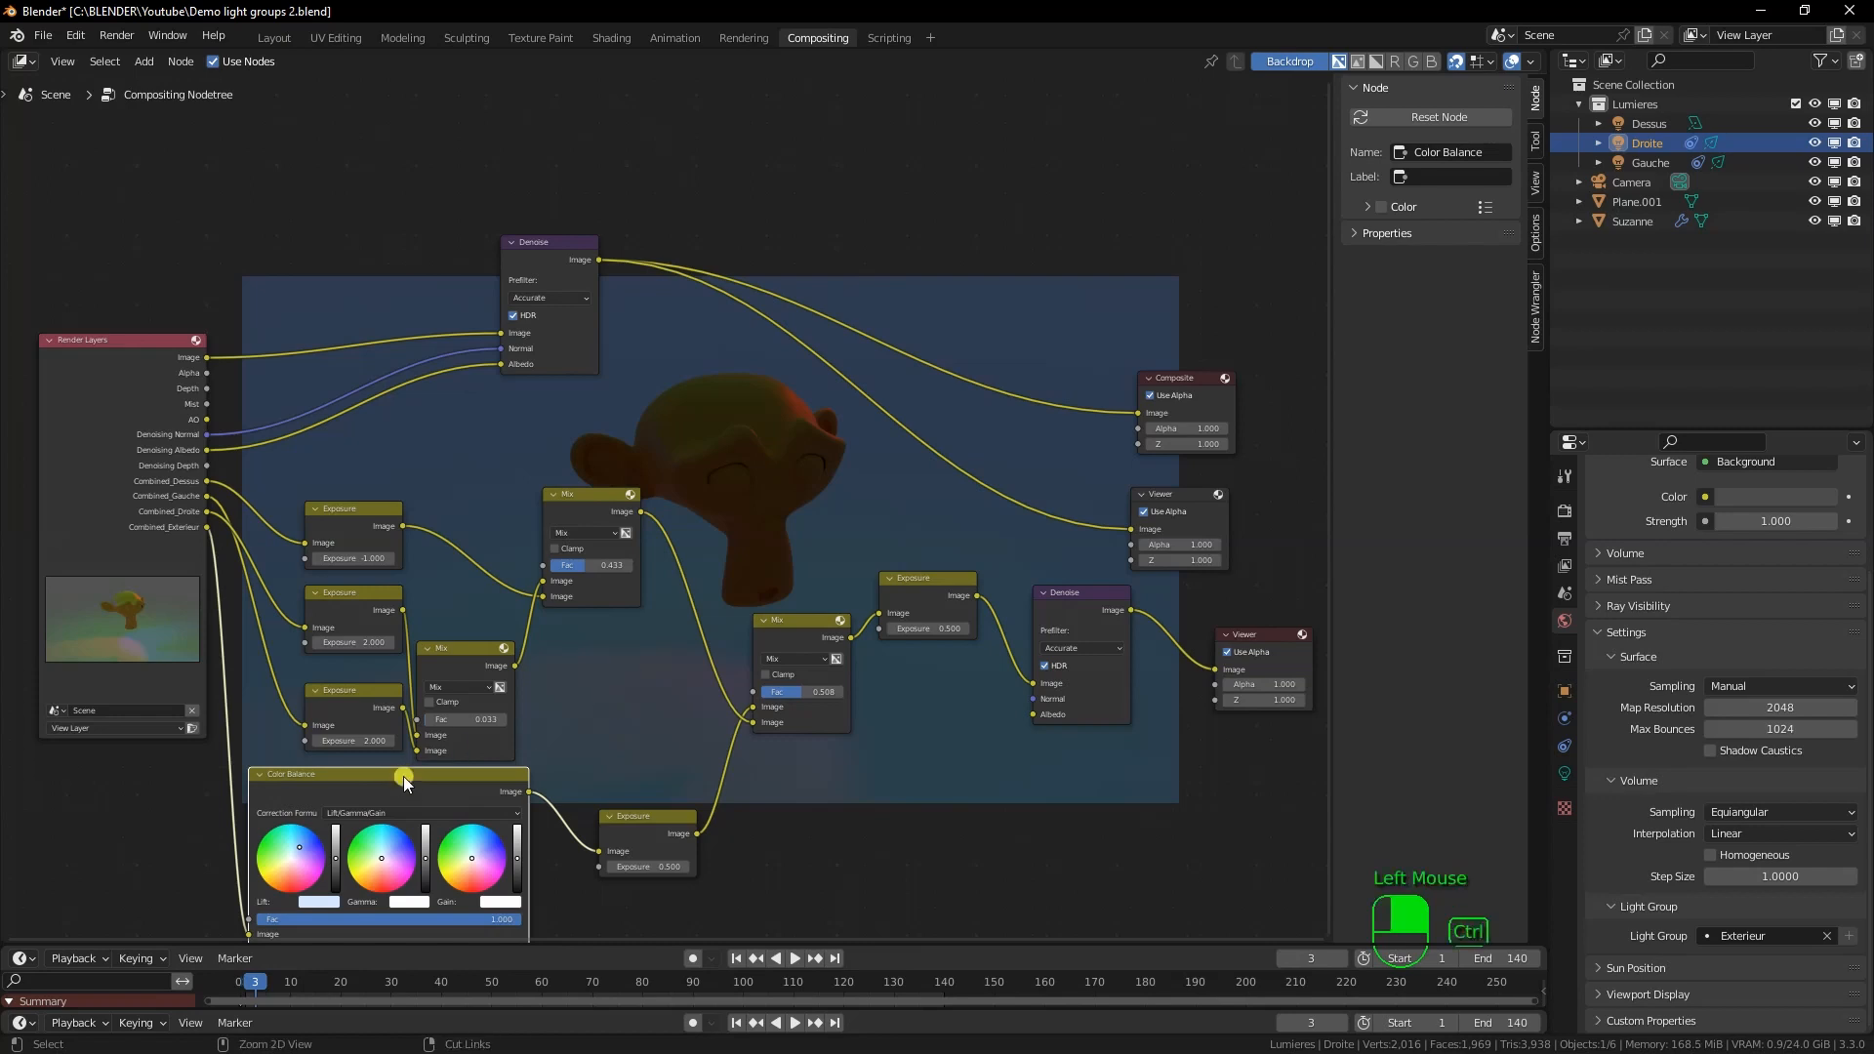
{"action": "key", "text": "ctrl+x"}
{"action": "scroll", "coordinate": [762, 701], "scroll_direction": "up", "scroll_amount": 1}
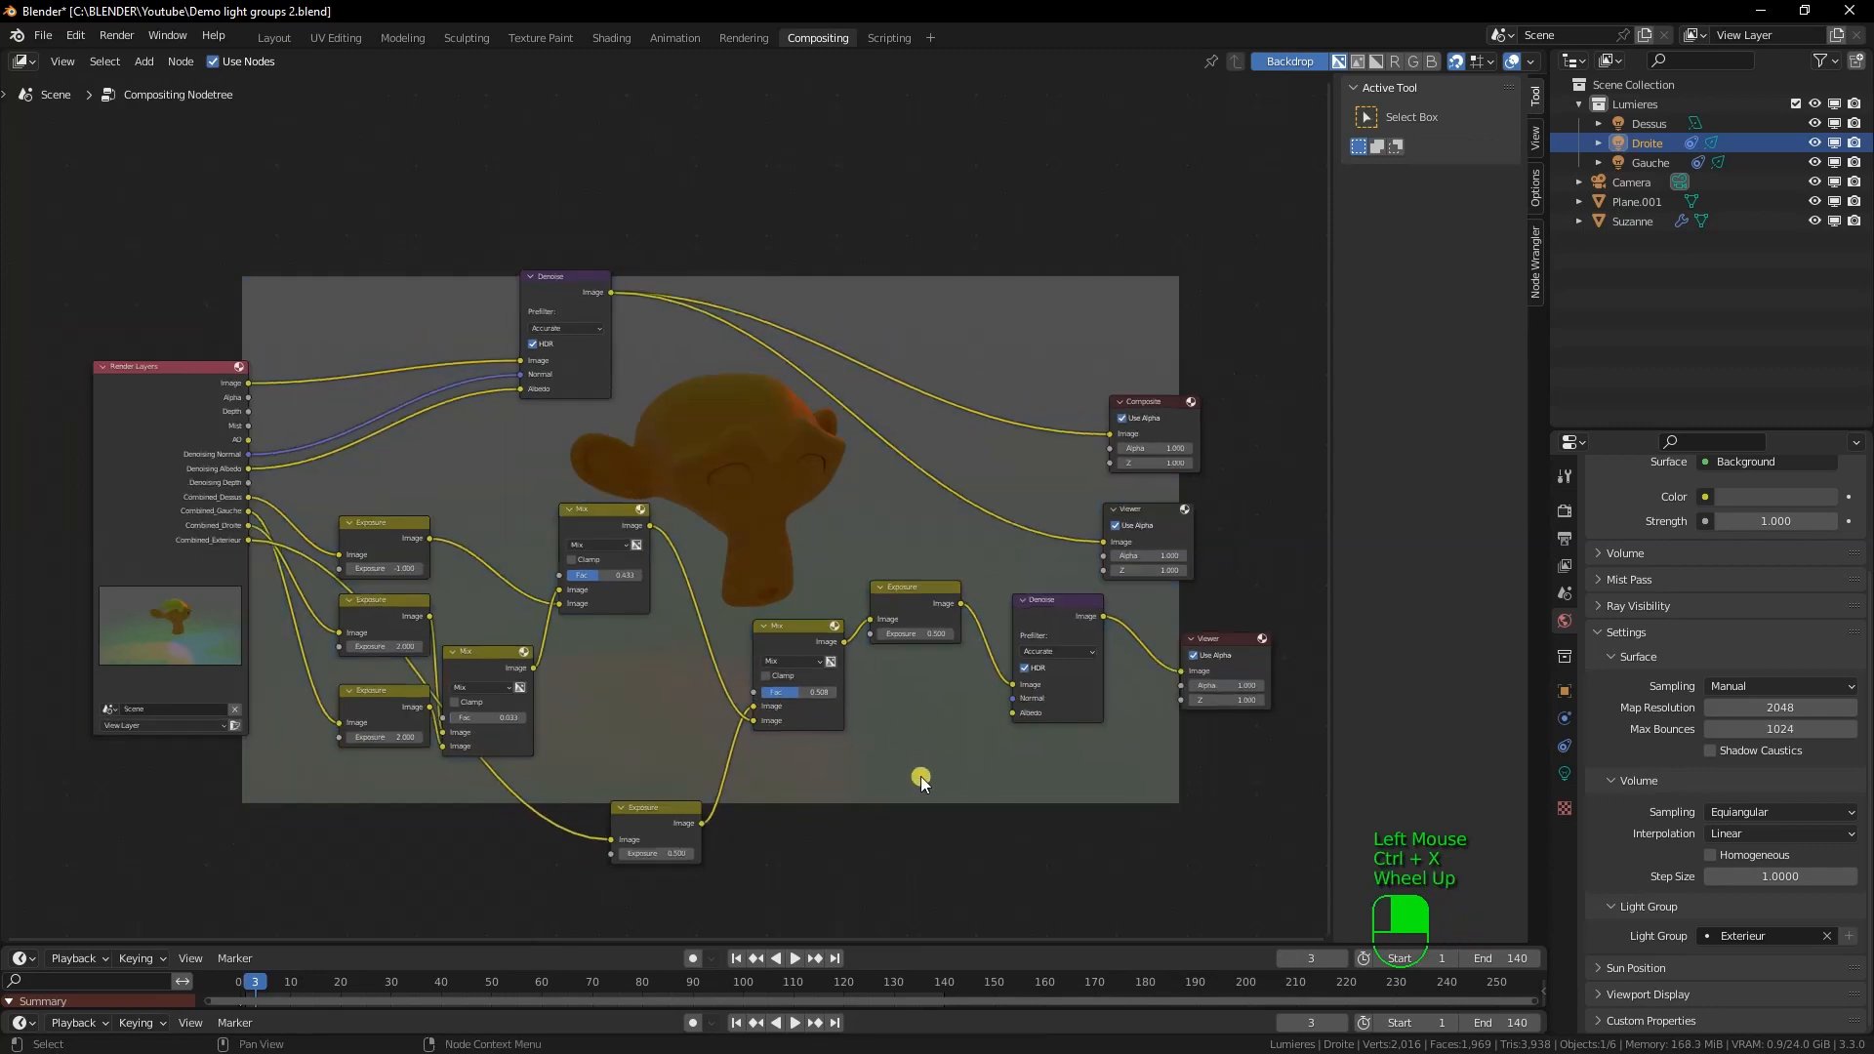
Raise the Exposure node between the final Mix and the lower Denoise to 2
{"action": "middle_click_drag", "start_coordinate": [921, 776], "coordinate": [857, 765]}
{"action": "scroll", "coordinate": [837, 361], "scroll_direction": "up", "scroll_amount": 1}
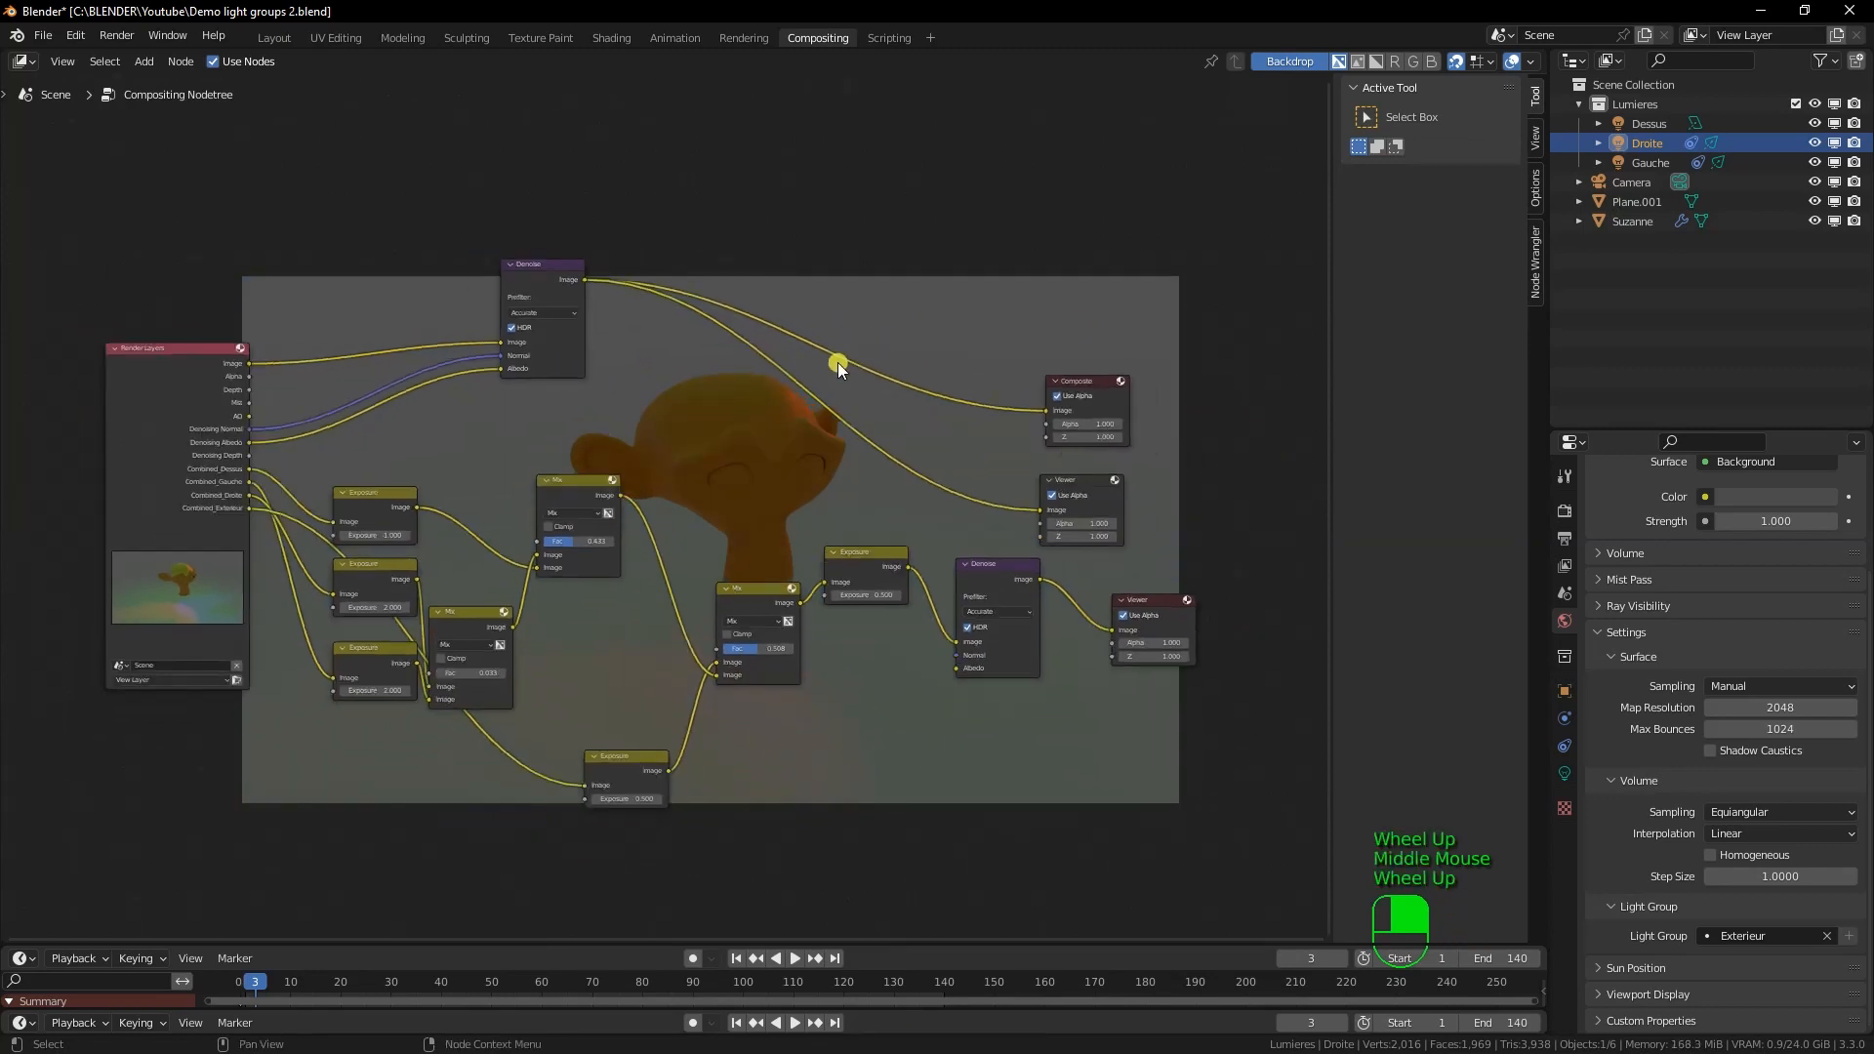
{"action": "mouse_move", "coordinate": [749, 431]}
{"action": "middle_mouse_down"}
{"action": "mouse_move", "coordinate": [776, 432]}
{"action": "mouse_move", "coordinate": [760, 417]}
{"action": "middle_mouse_up"}
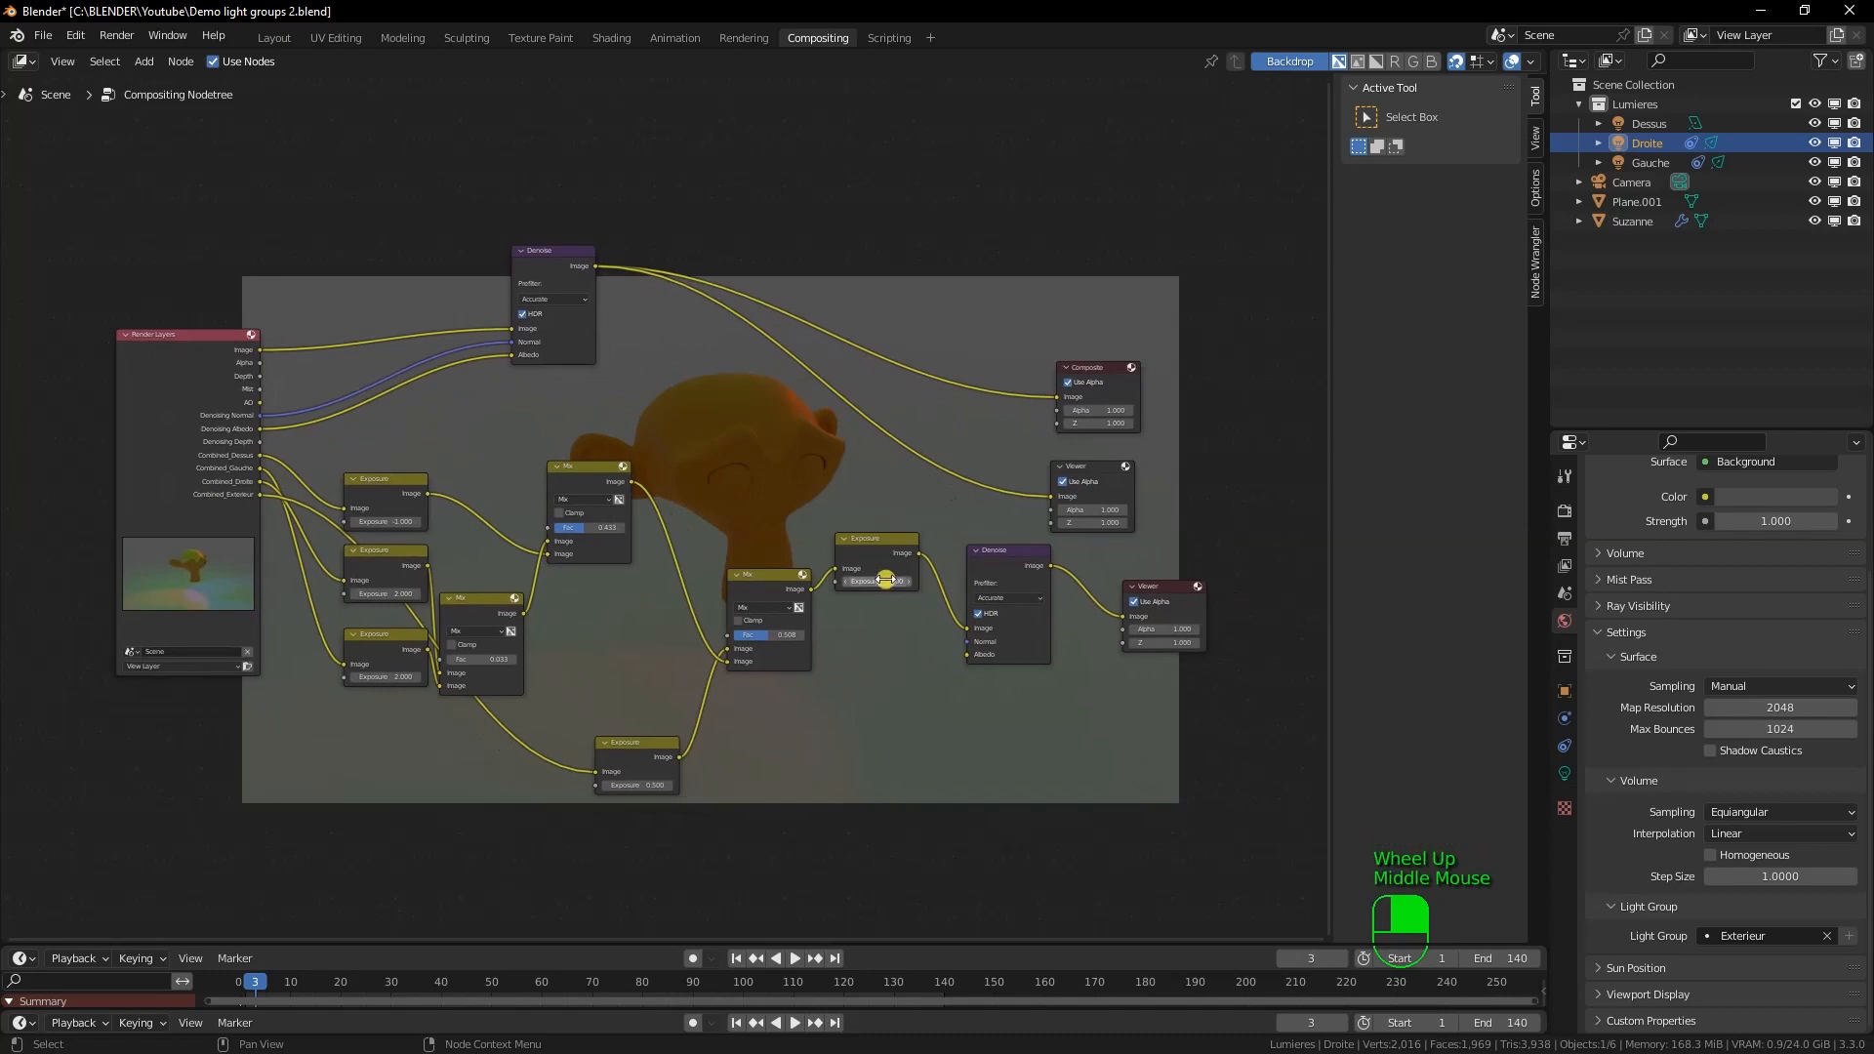
{"action": "left_click_drag", "start_coordinate": [885, 580], "coordinate": [907, 579]}
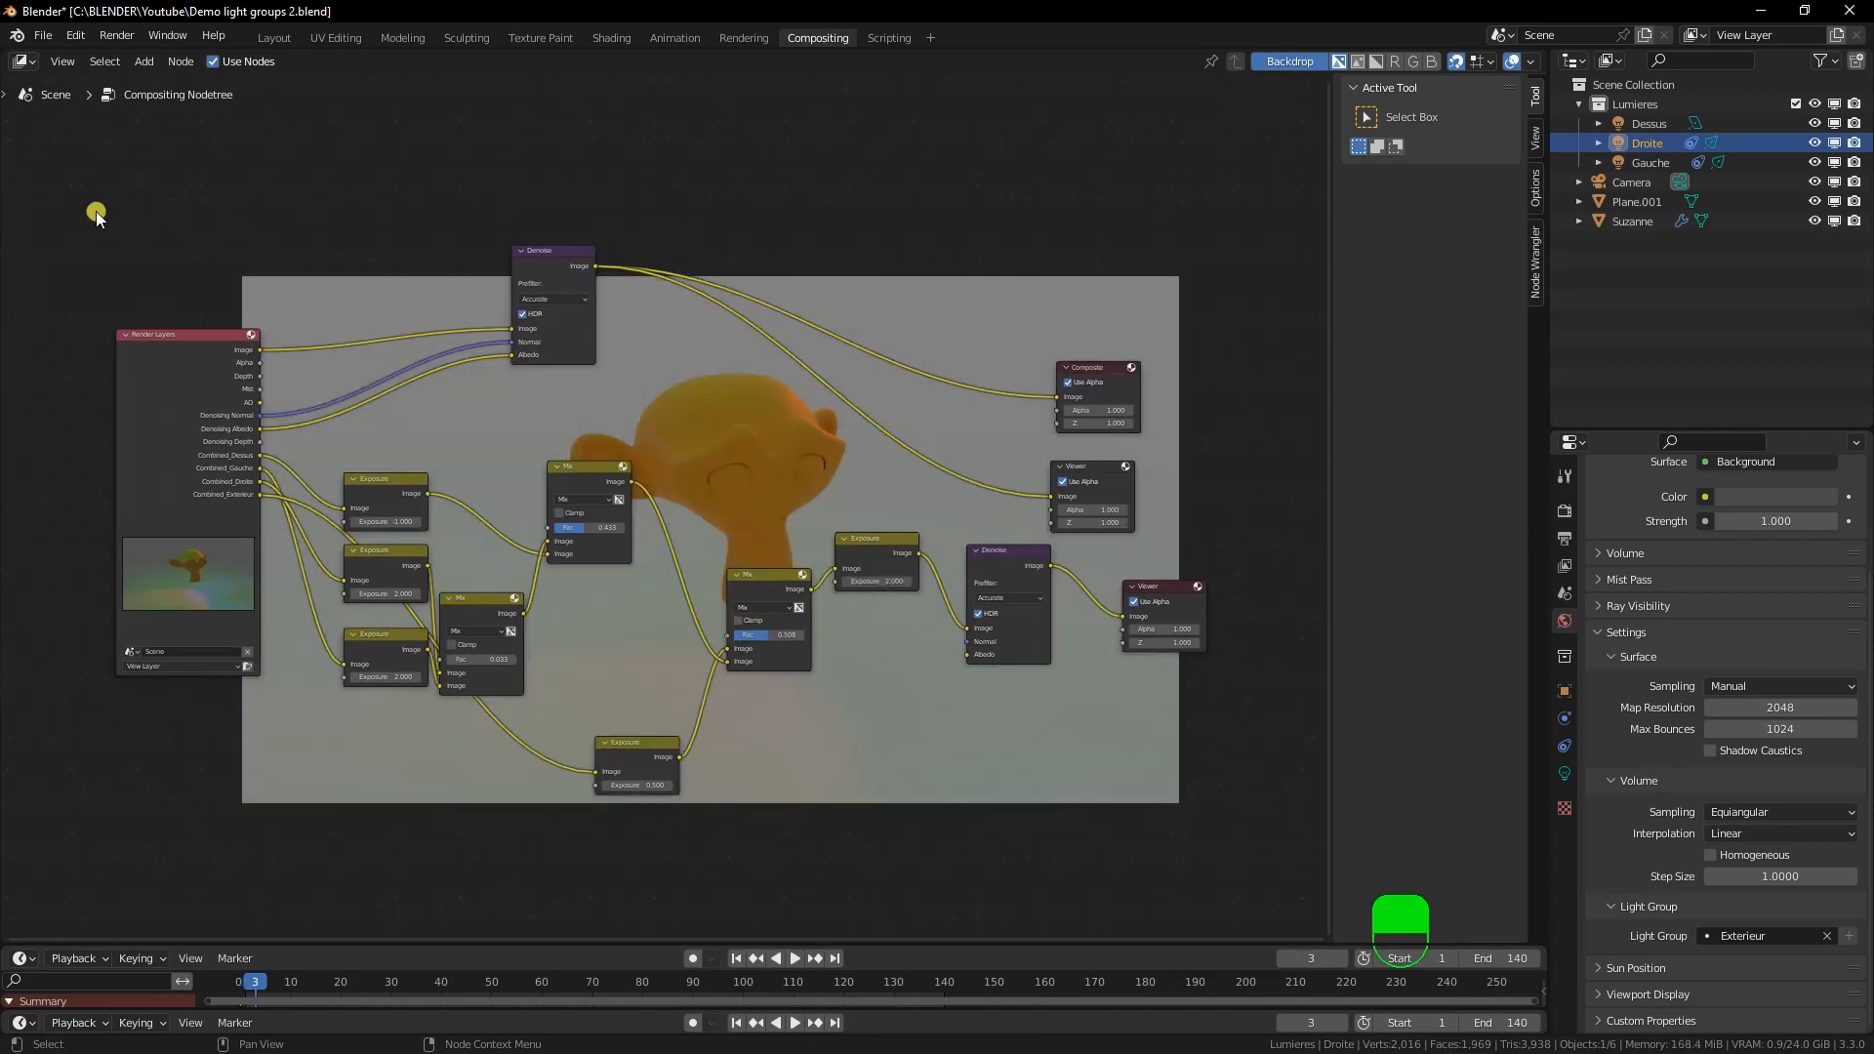
Select the whole node tree and shift it slightly down and to the right
{"action": "left_click_drag", "start_coordinate": [95, 210], "coordinate": [1245, 860]}
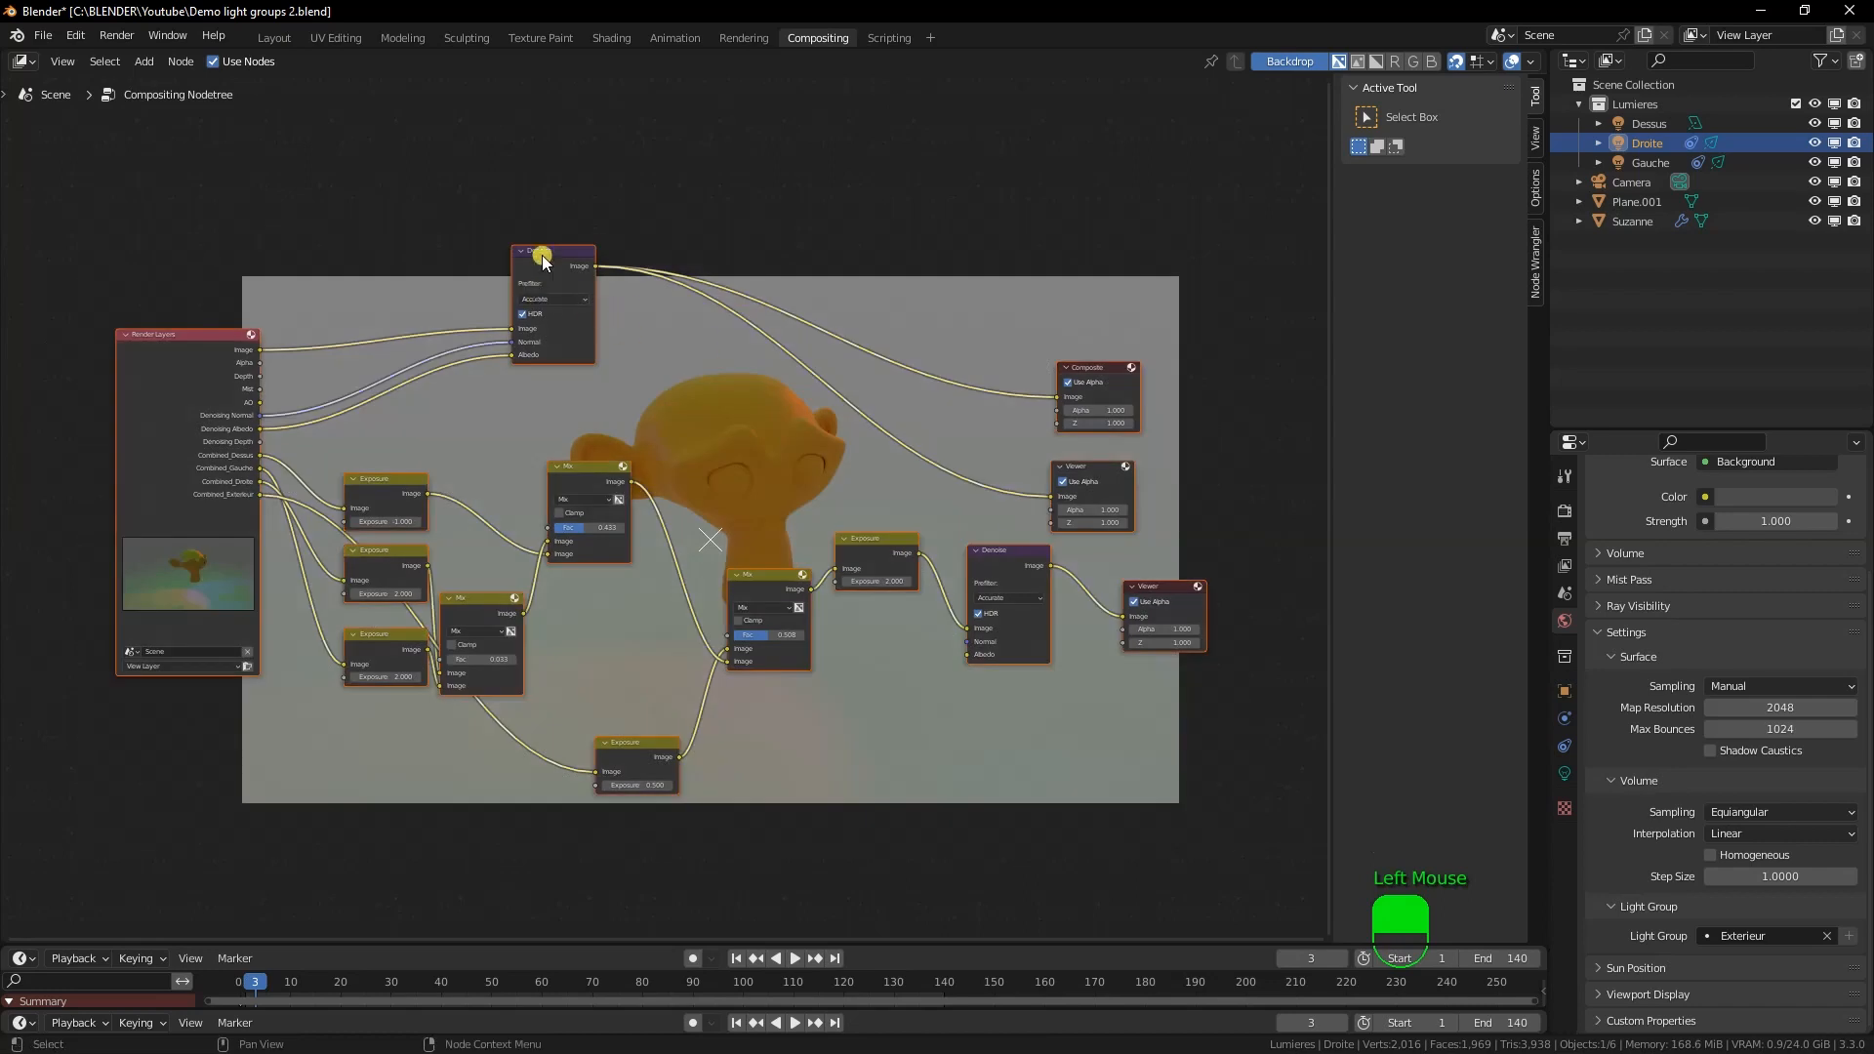
{"action": "mouse_move", "coordinate": [542, 255]}
{"action": "left_mouse_down"}
{"action": "mouse_move", "coordinate": [507, 208]}
{"action": "mouse_move", "coordinate": [517, 328]}
{"action": "mouse_move", "coordinate": [557, 240]}
{"action": "mouse_move", "coordinate": [580, 254]}
{"action": "mouse_move", "coordinate": [565, 259]}
{"action": "left_mouse_up"}
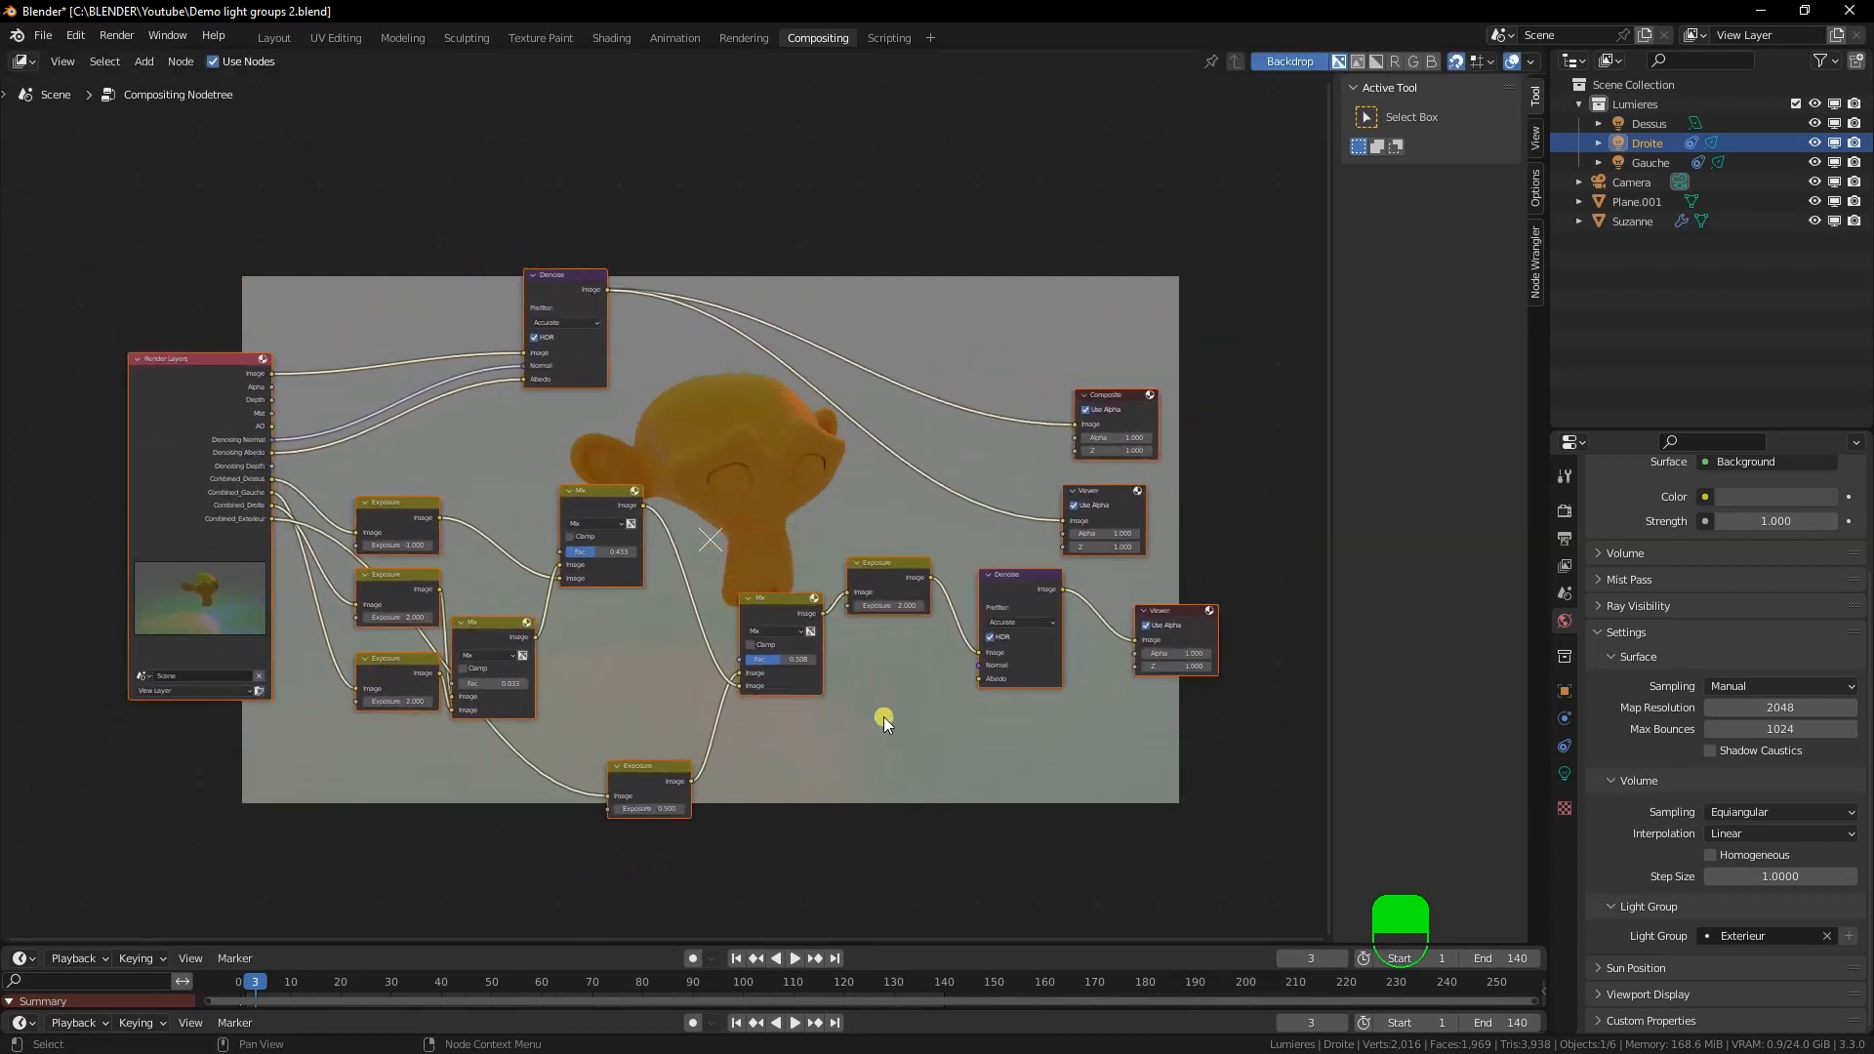
{"action": "scroll", "coordinate": [673, 683], "scroll_direction": "up", "scroll_amount": 1}
{"action": "scroll", "coordinate": [790, 702], "scroll_direction": "down", "scroll_amount": 2}
{"action": "middle_click", "coordinate": [899, 740]}
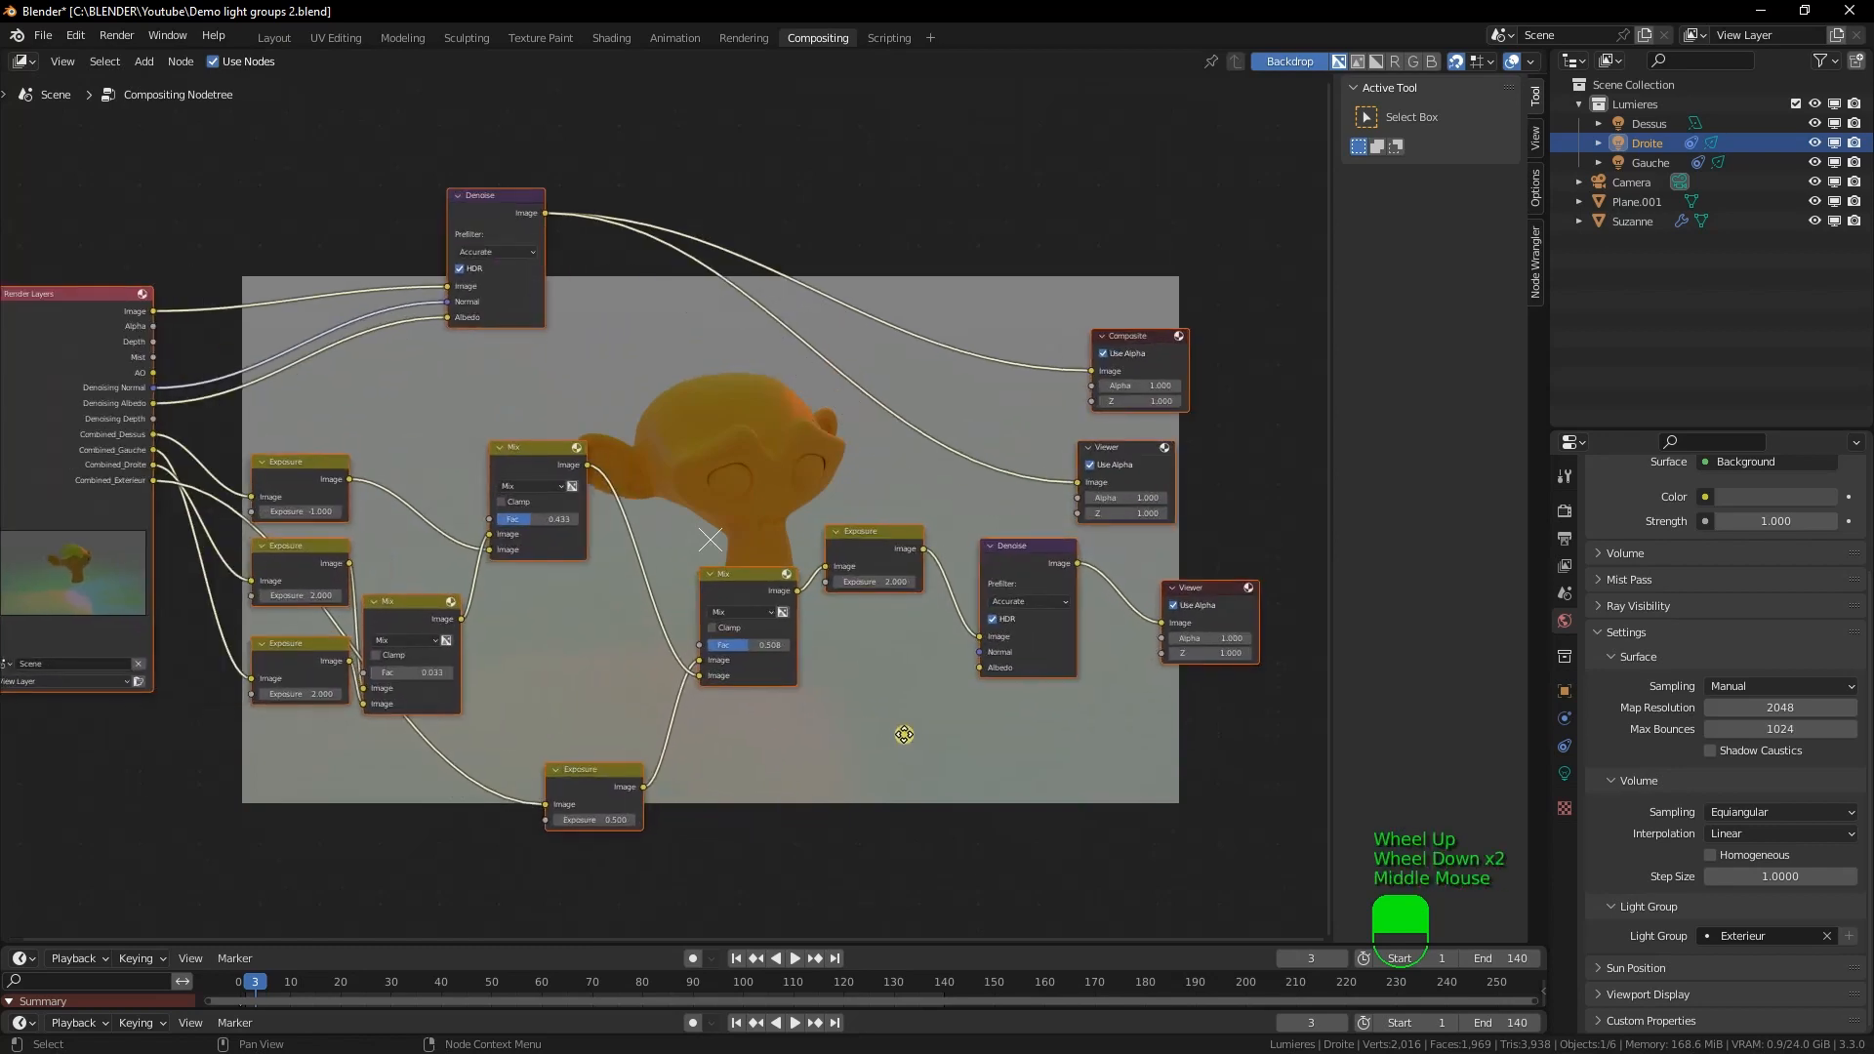
Move the lower Viewer and its Denoise node slightly down and left, keeping the relit mix displayed in the backdrop
{"action": "left_click", "coordinate": [1212, 593]}
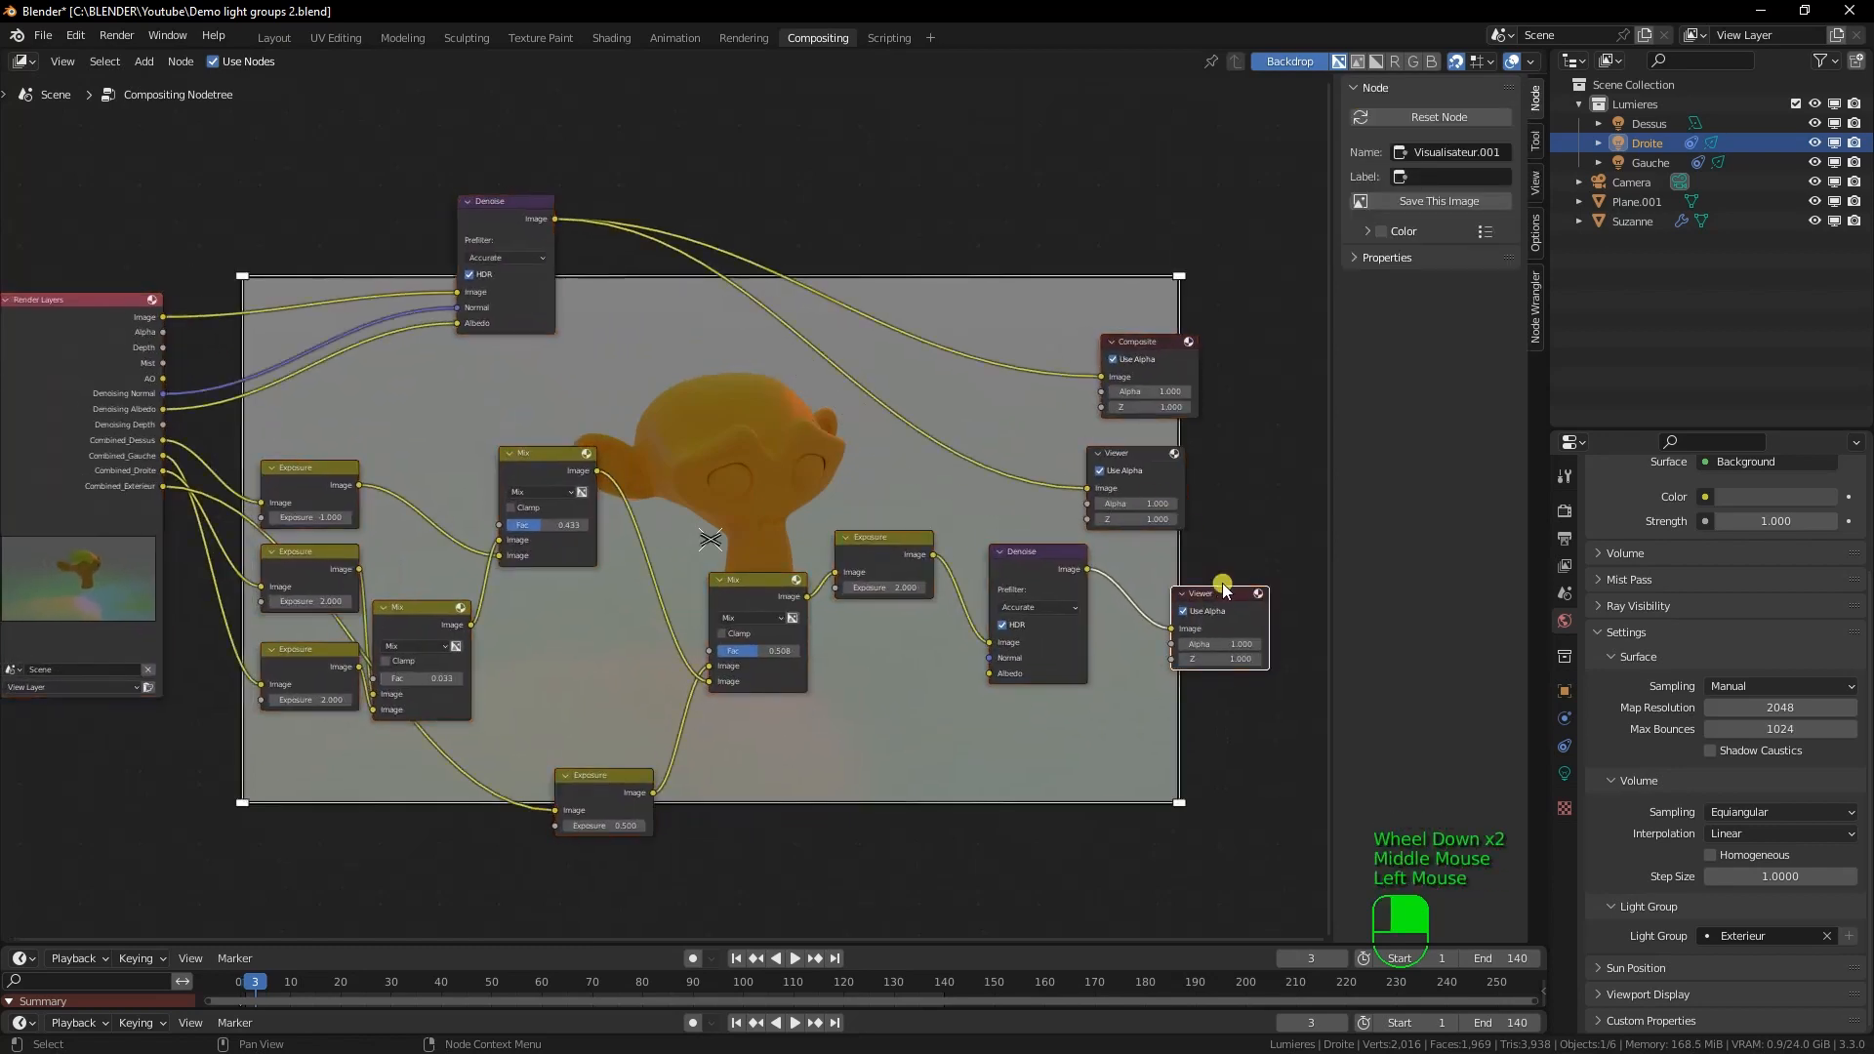
{"action": "left_click", "coordinate": [1210, 593]}
{"action": "left_click_drag", "start_coordinate": [1211, 593], "coordinate": [1197, 606]}
{"action": "left_click_drag", "start_coordinate": [1023, 551], "coordinate": [994, 590]}
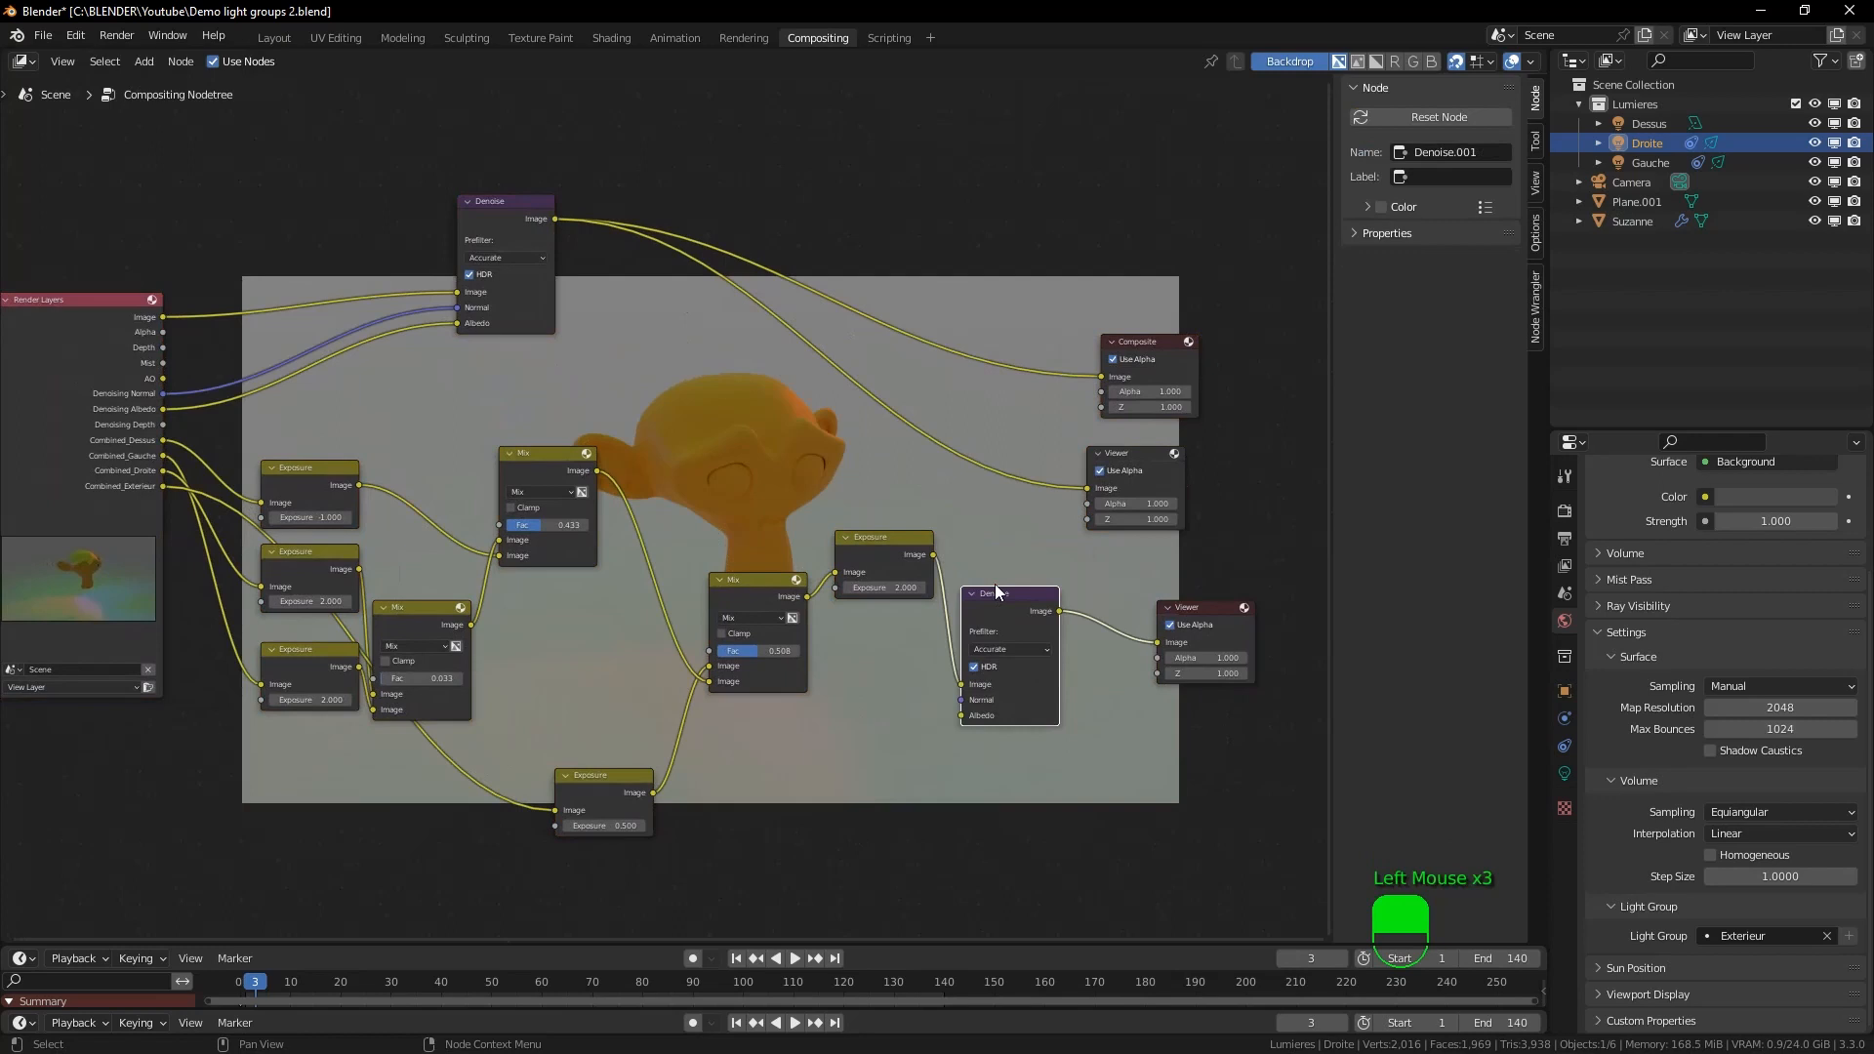
{"action": "left_click", "coordinate": [1199, 605]}
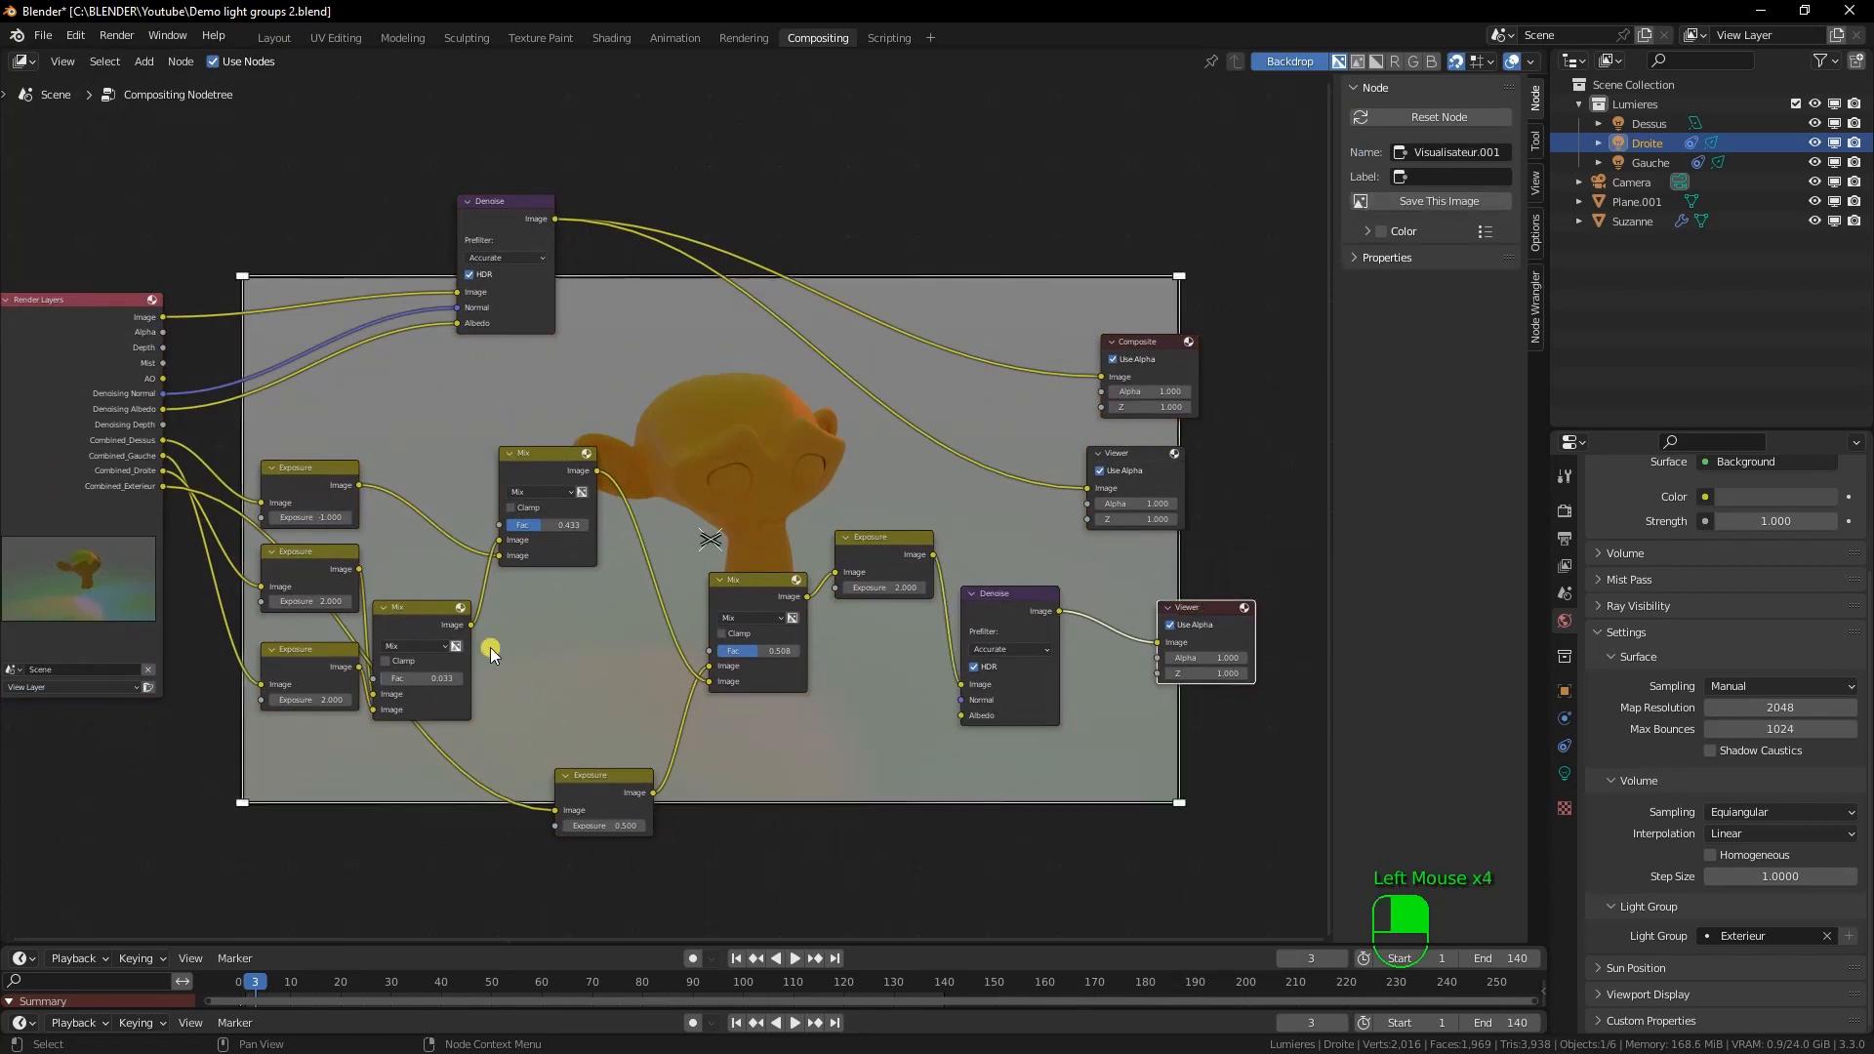
Display the original render through the upper Viewer, align that node beneath Composite, and move the upper Denoise closer to both outputs
{"action": "left_click", "coordinate": [1140, 462]}
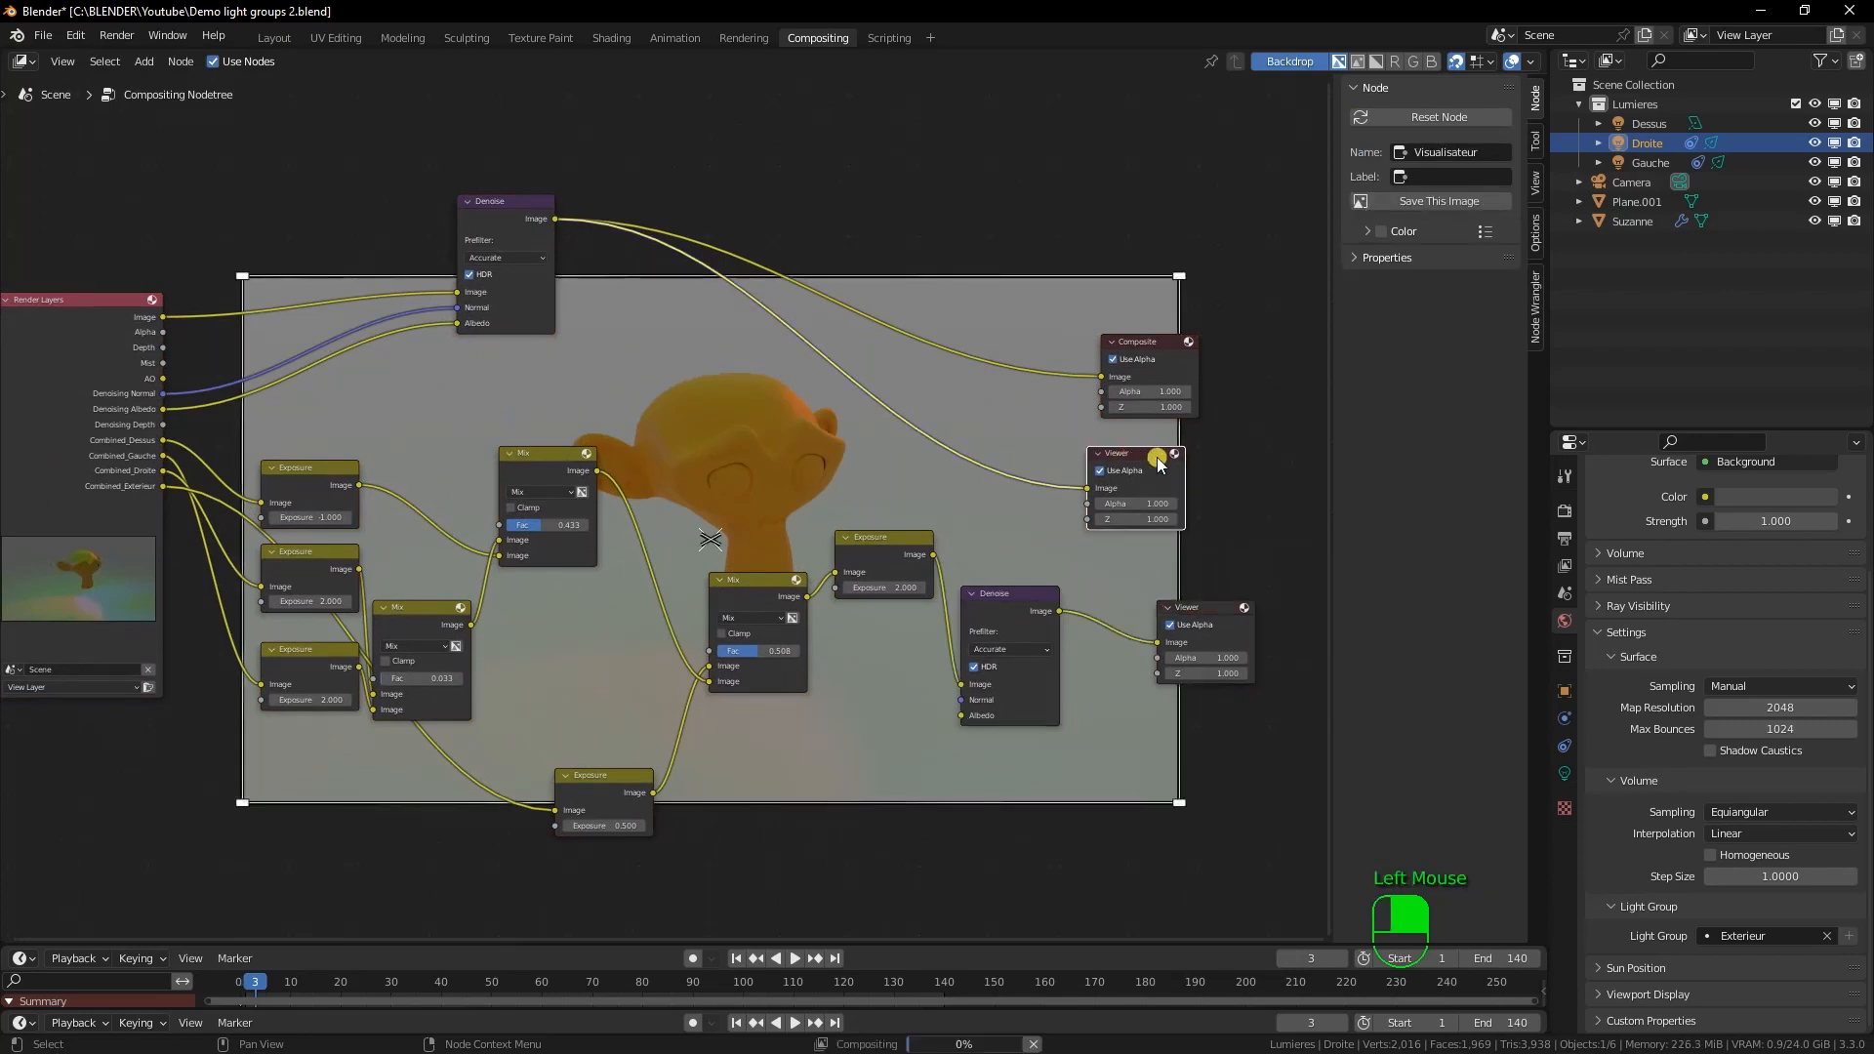
{"action": "left_click_drag", "start_coordinate": [1142, 464], "coordinate": [1157, 465]}
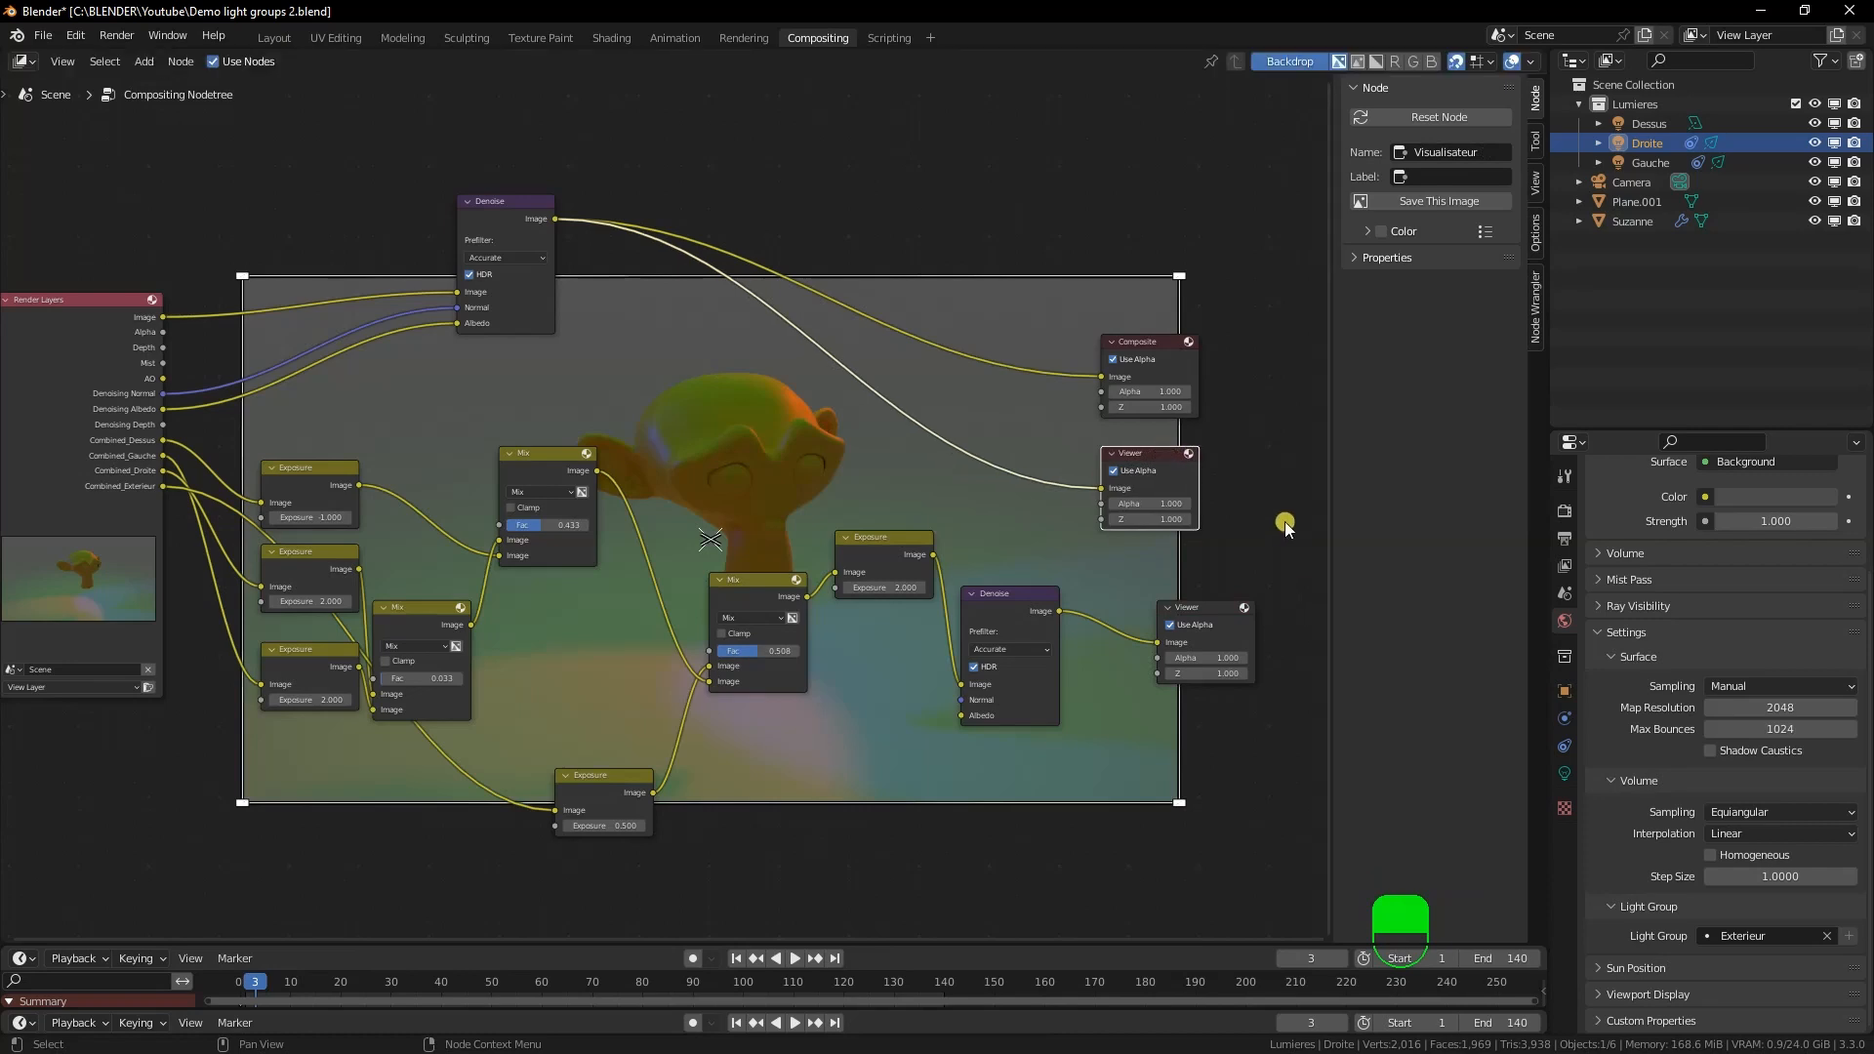
{"action": "left_click_drag", "start_coordinate": [497, 195], "coordinate": [749, 235]}
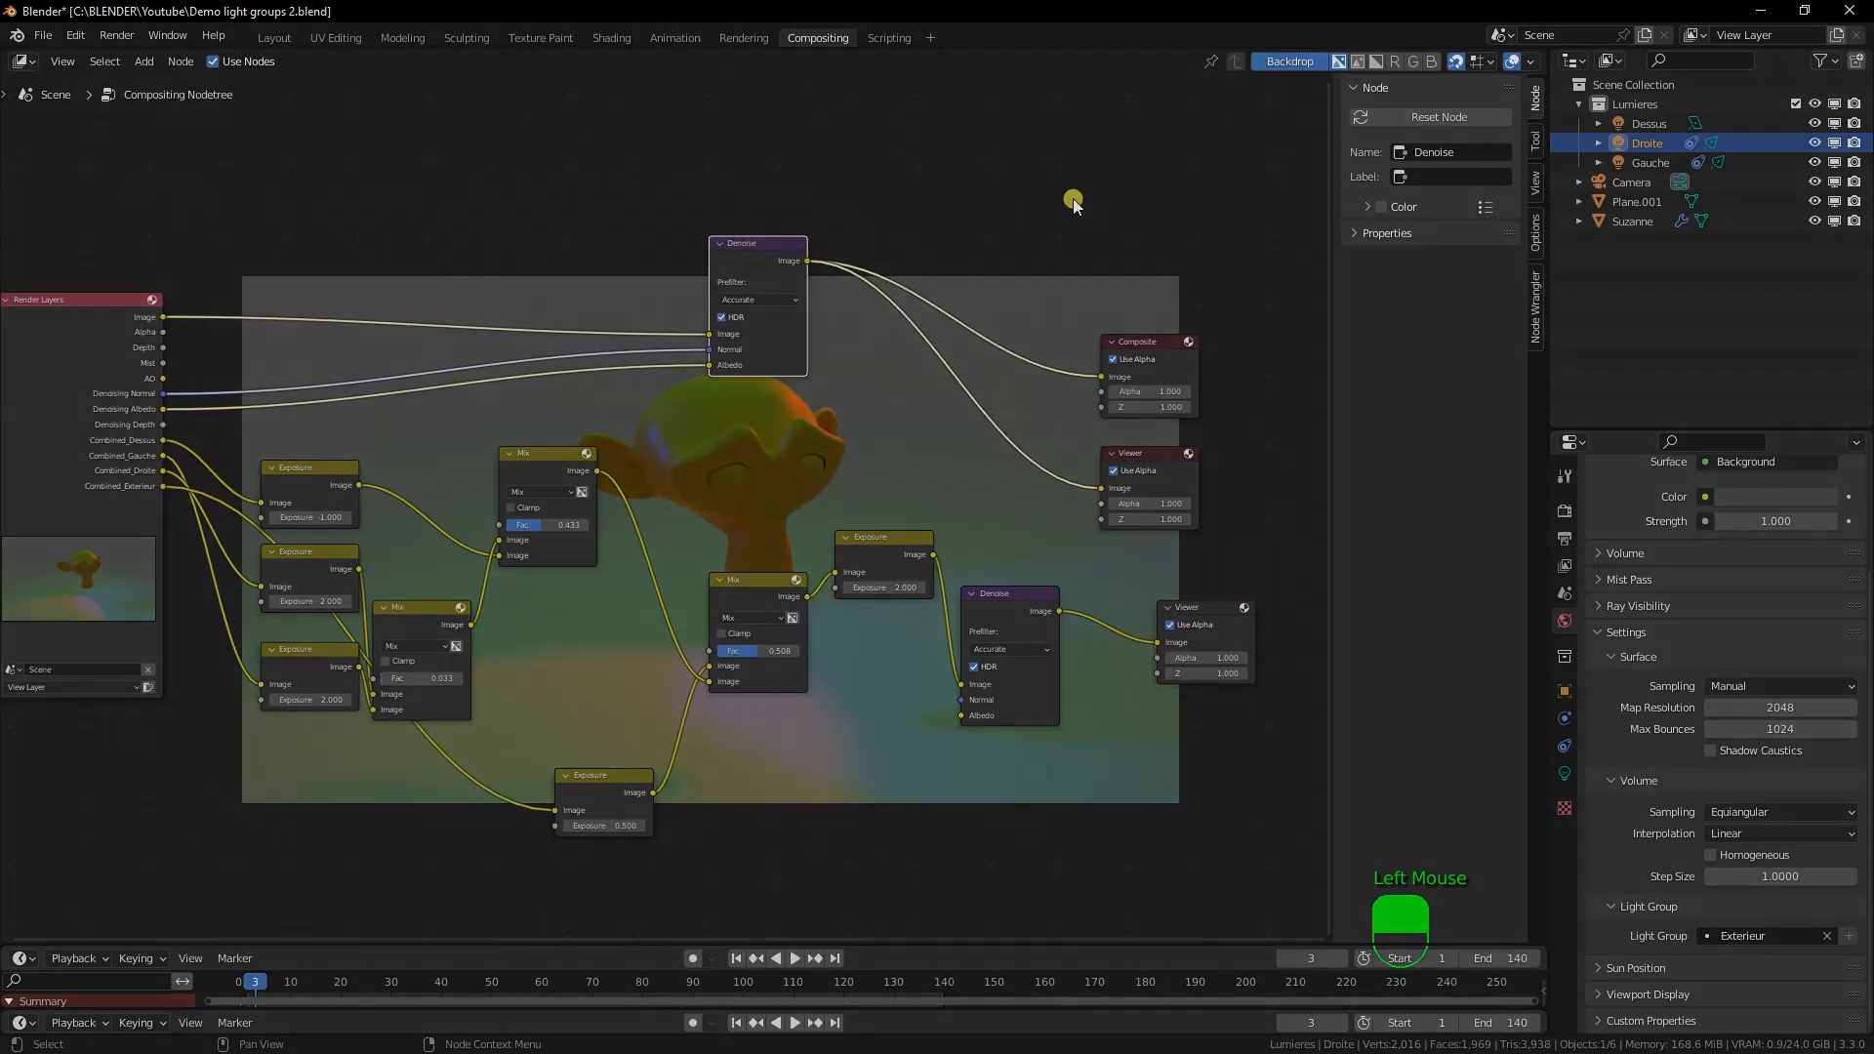